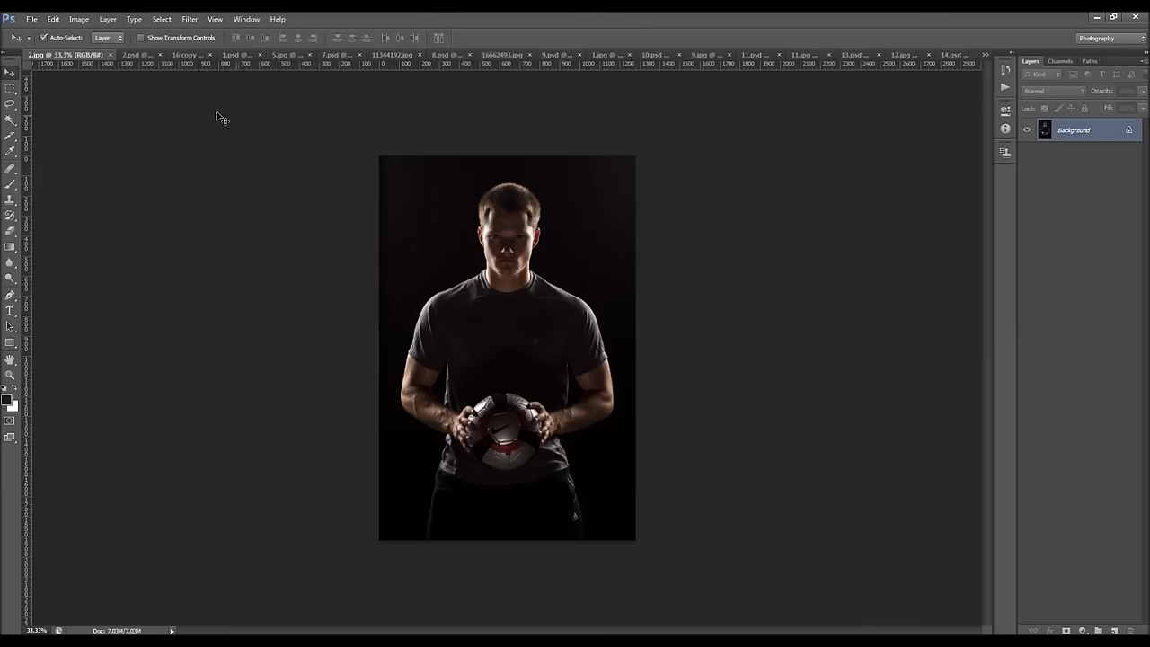
Show the finished 2.psd document with the dark, backlit halo glow around the man.
{"action": "left_click", "coordinate": [134, 56]}
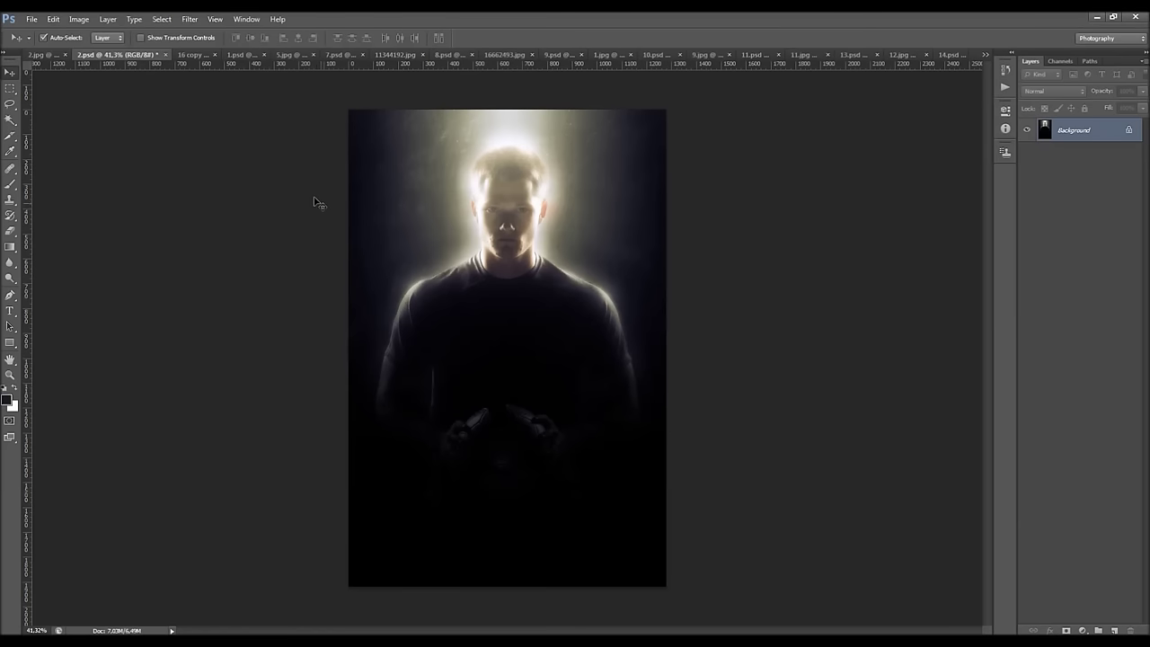
Compare the warm orange 16 copy version with the blue-toned 1.psd version.
{"action": "left_click", "coordinate": [189, 55]}
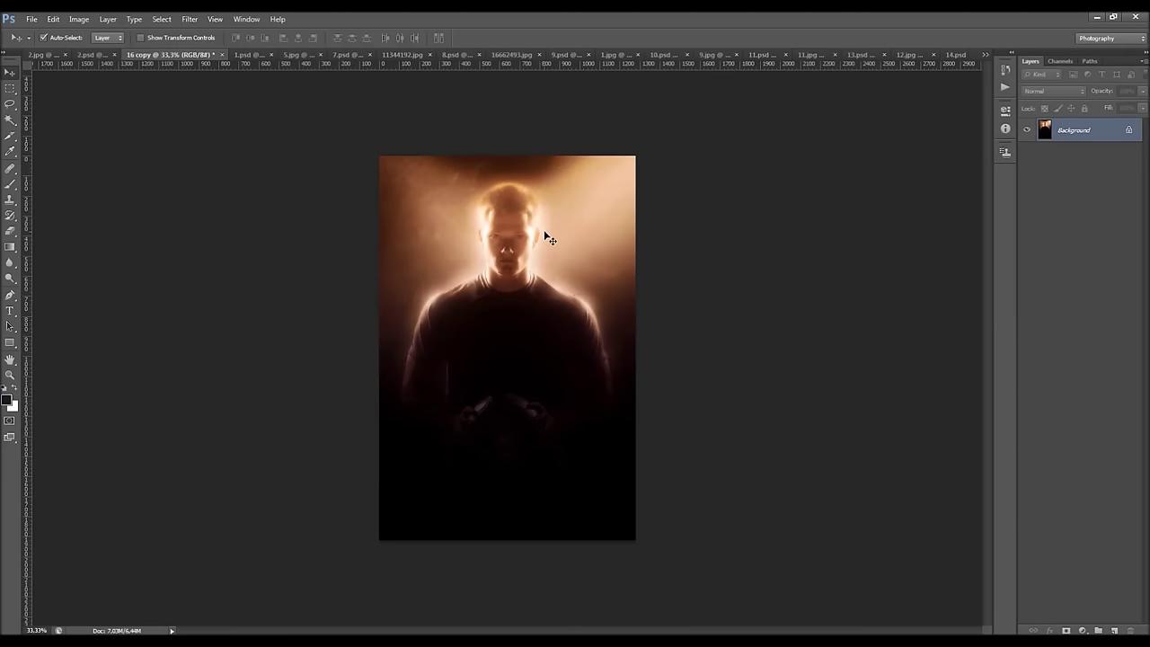
{"action": "scroll", "coordinate": [551, 243], "scroll_direction": "up", "scroll_amount": 1}
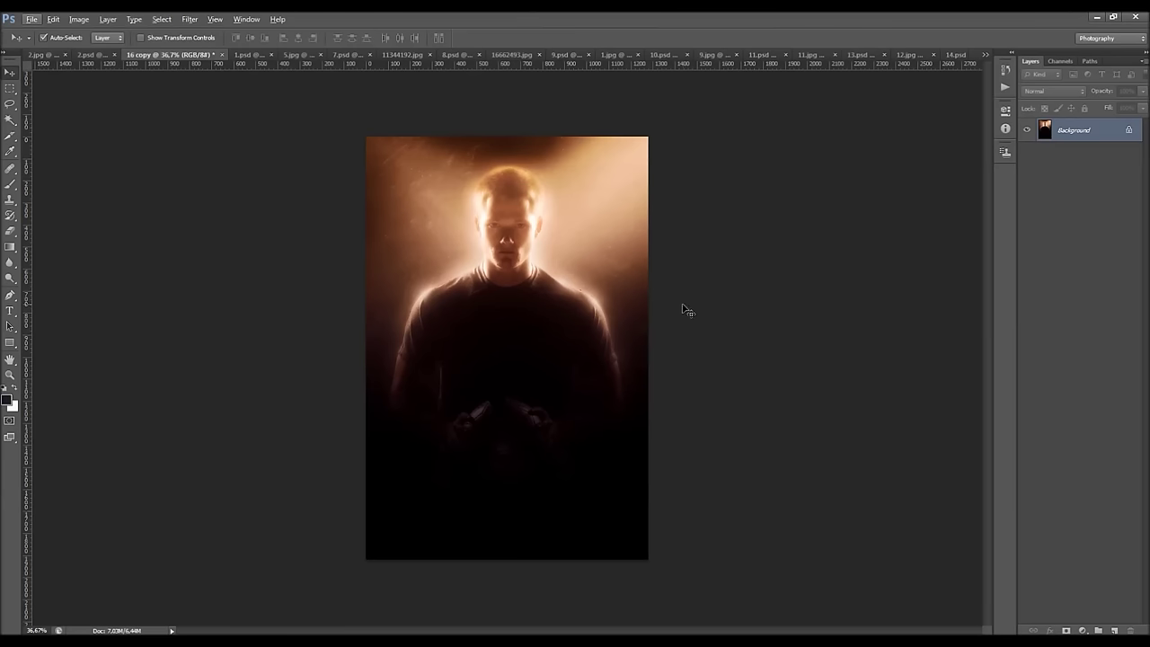
{"action": "left_click", "coordinate": [250, 58]}
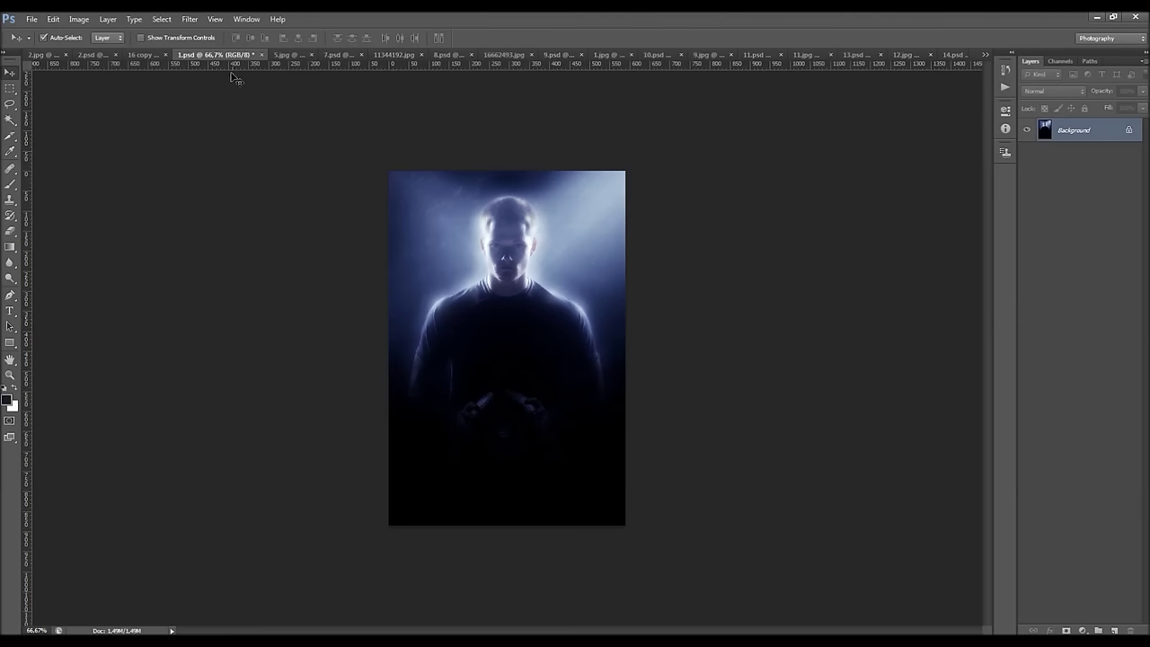
{"action": "left_click", "coordinate": [143, 55]}
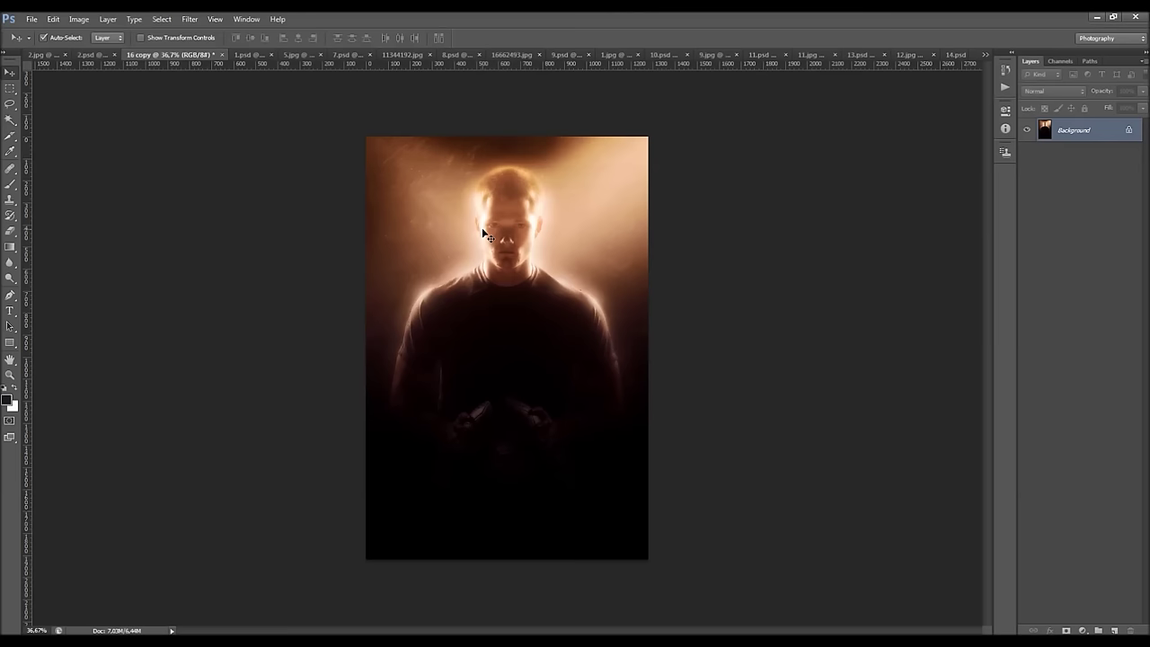
{"action": "left_click", "coordinate": [248, 55]}
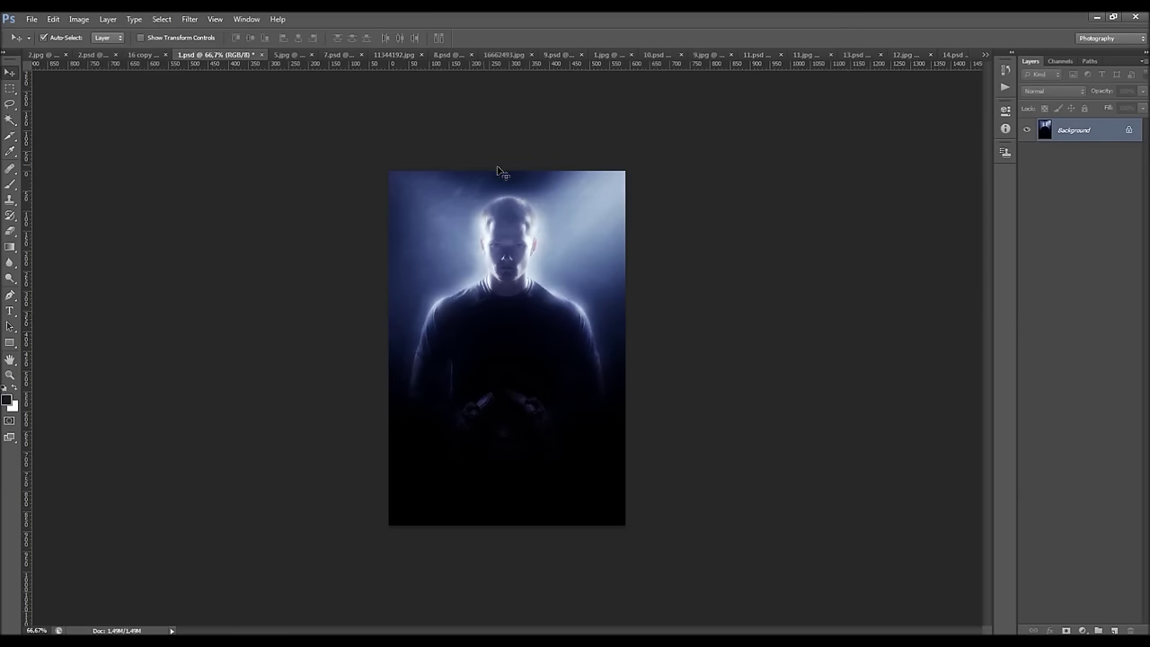
Review the dancer originals and results: 5.jpg, 7.psd, hooded dancer, 8.psd, 16662493.jpg, 9.psd.
{"action": "left_click", "coordinate": [289, 55]}
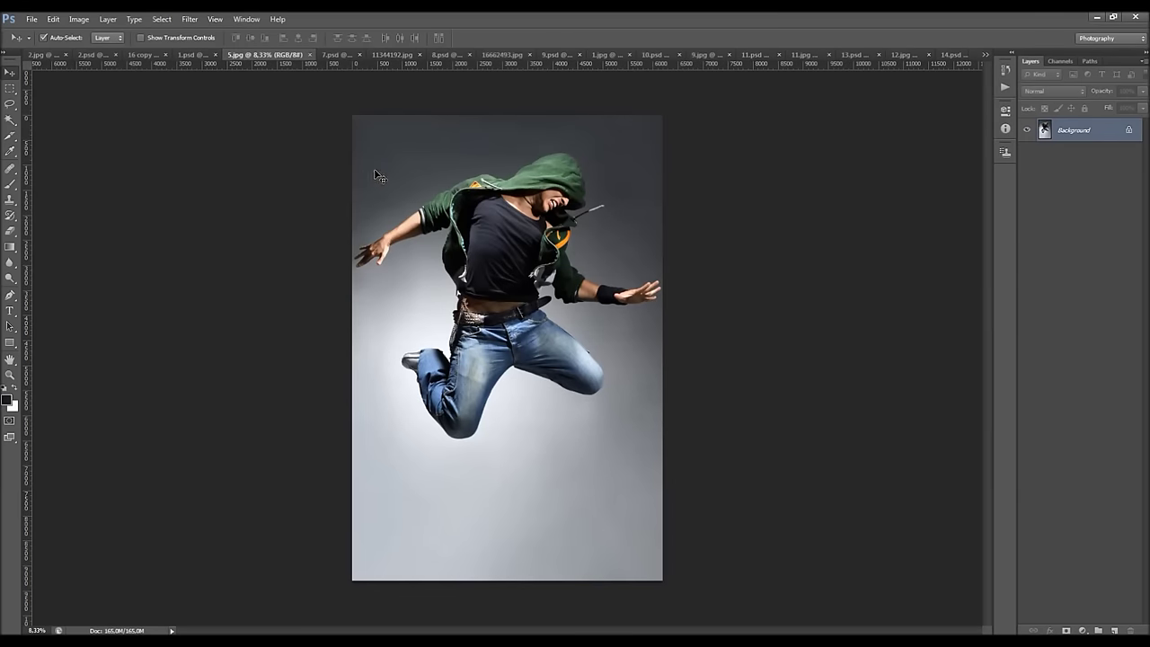
{"action": "left_click", "coordinate": [334, 56]}
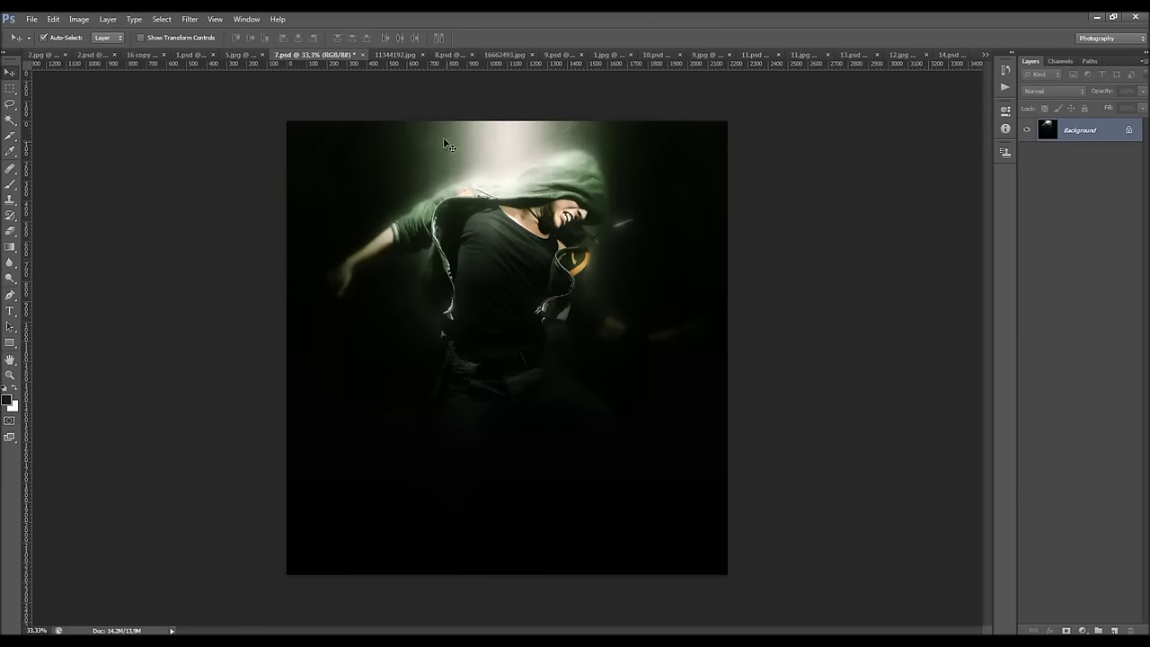
{"action": "left_click", "coordinate": [395, 55]}
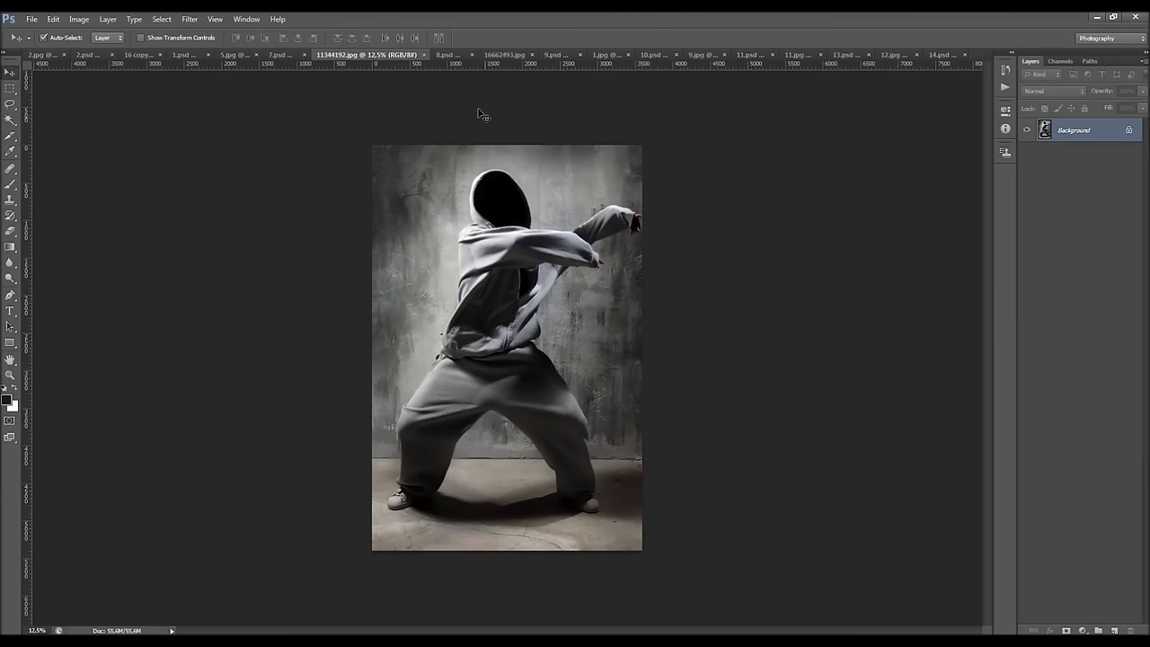
{"action": "left_click", "coordinate": [450, 56]}
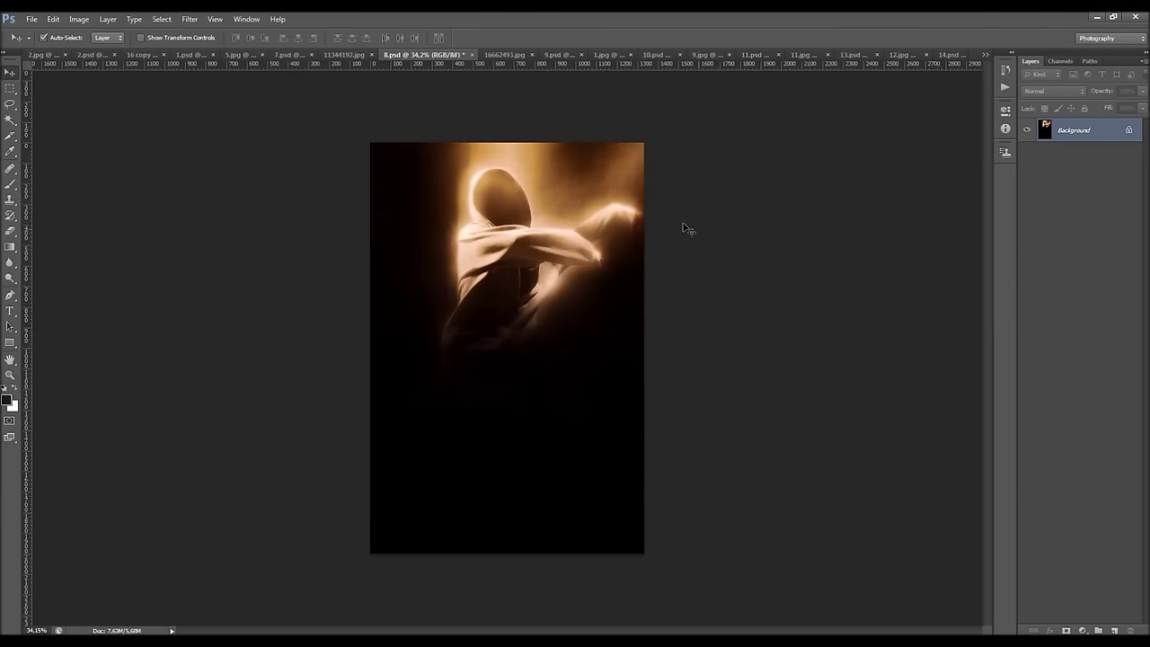
{"action": "left_click", "coordinate": [503, 56]}
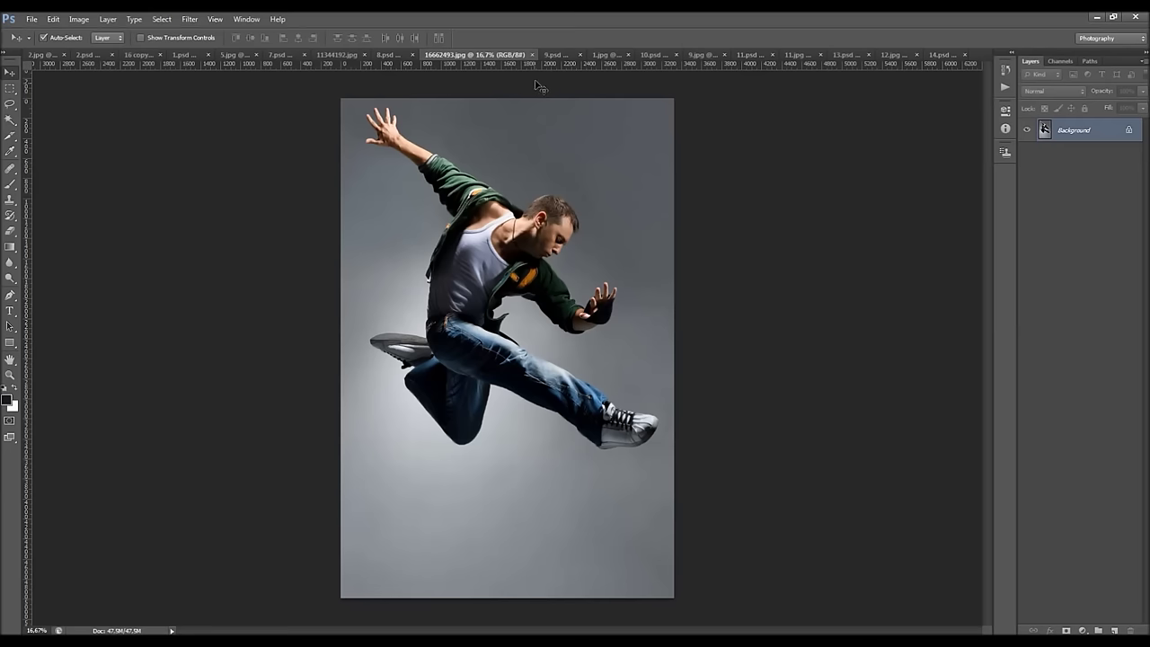
{"action": "left_click", "coordinate": [553, 54]}
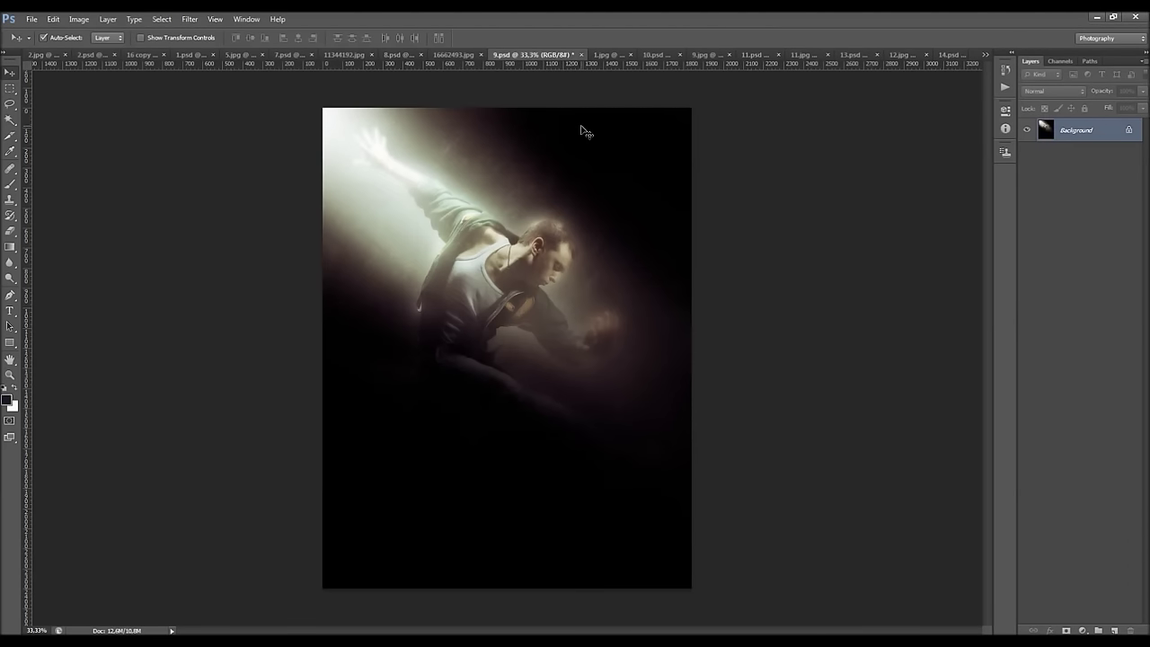
Review the rider, muscular man, tiger and headphones originals and results, ending on 14.psd.
{"action": "left_click", "coordinate": [604, 54]}
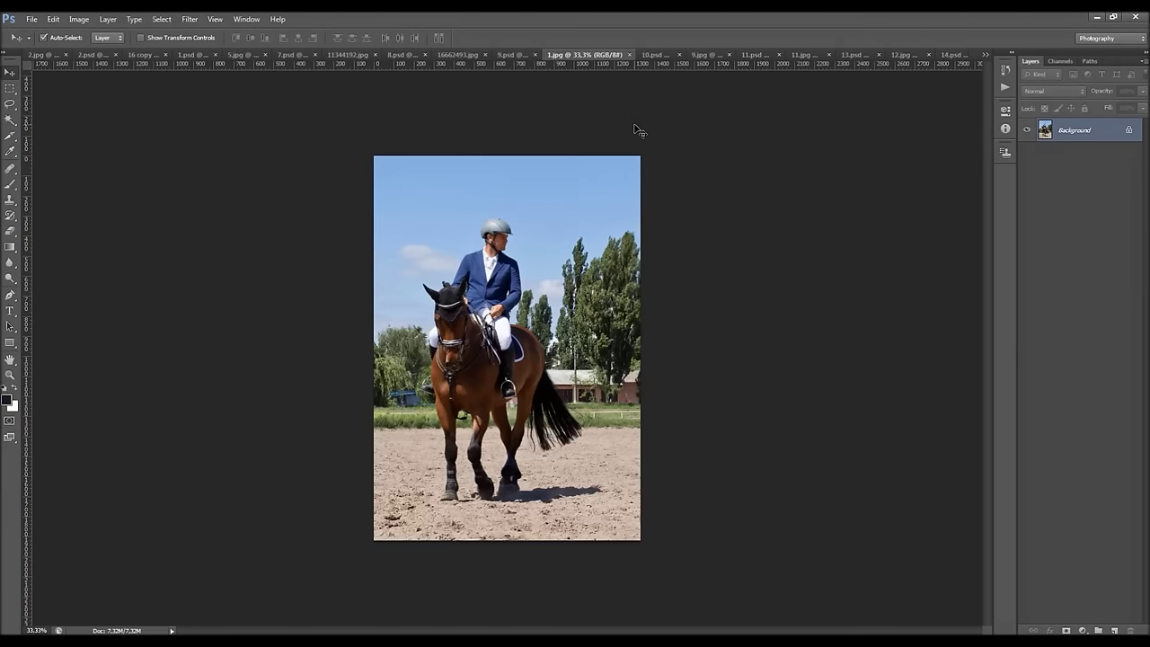
{"action": "left_click", "coordinate": [654, 55]}
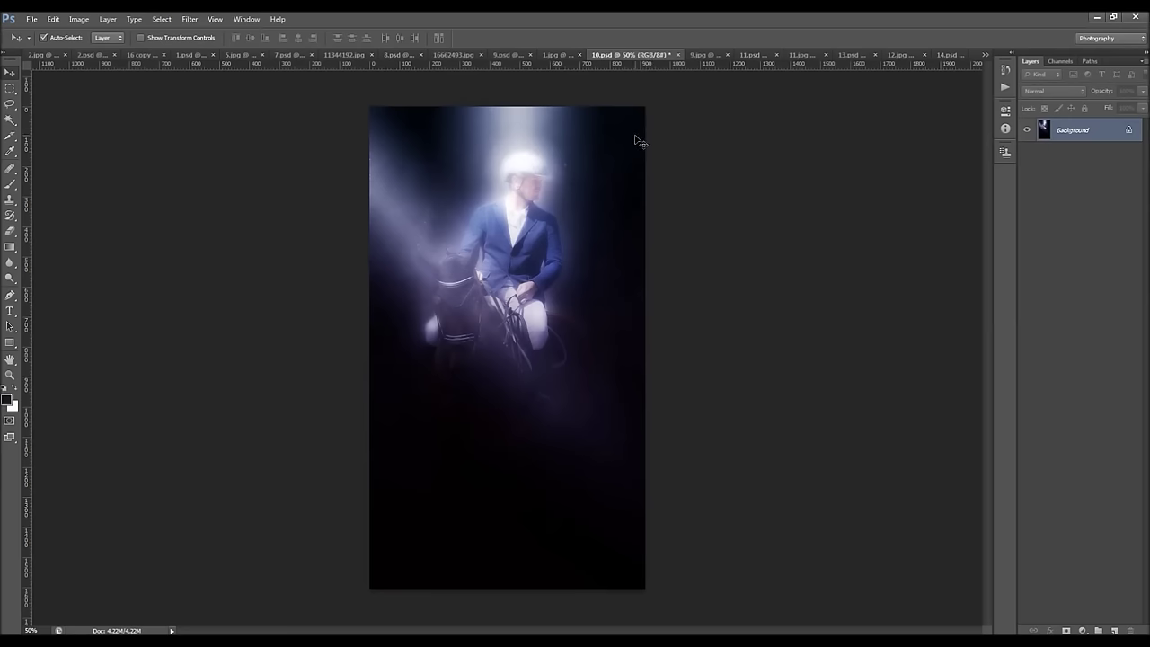
{"action": "left_click", "coordinate": [703, 56]}
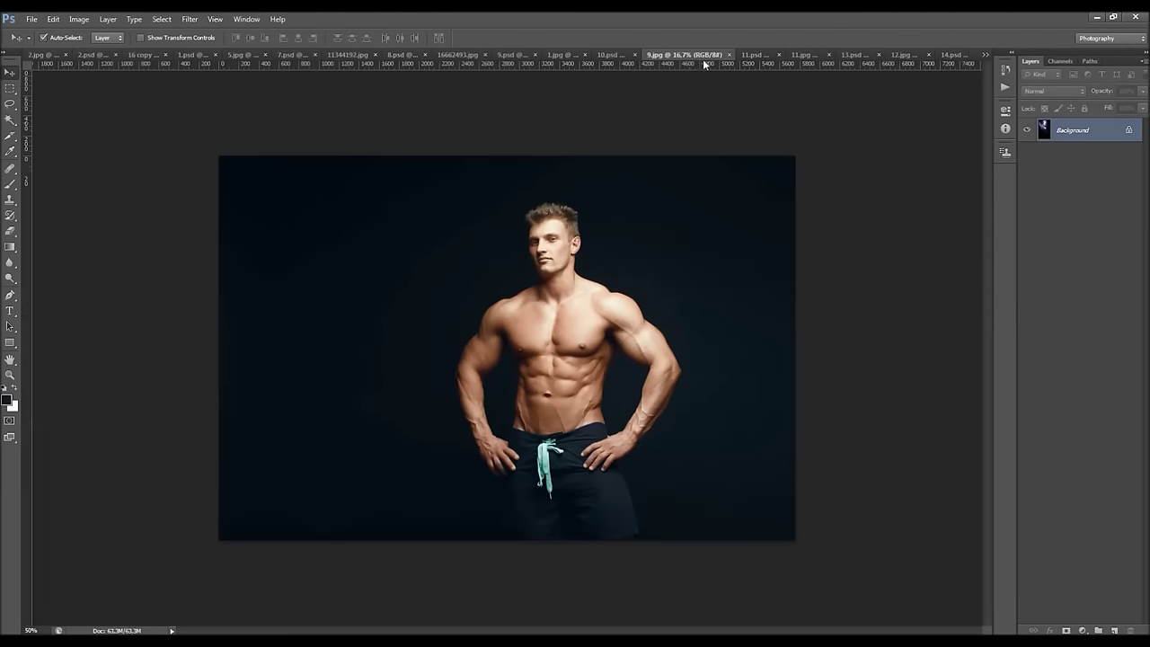
{"action": "left_click", "coordinate": [758, 56]}
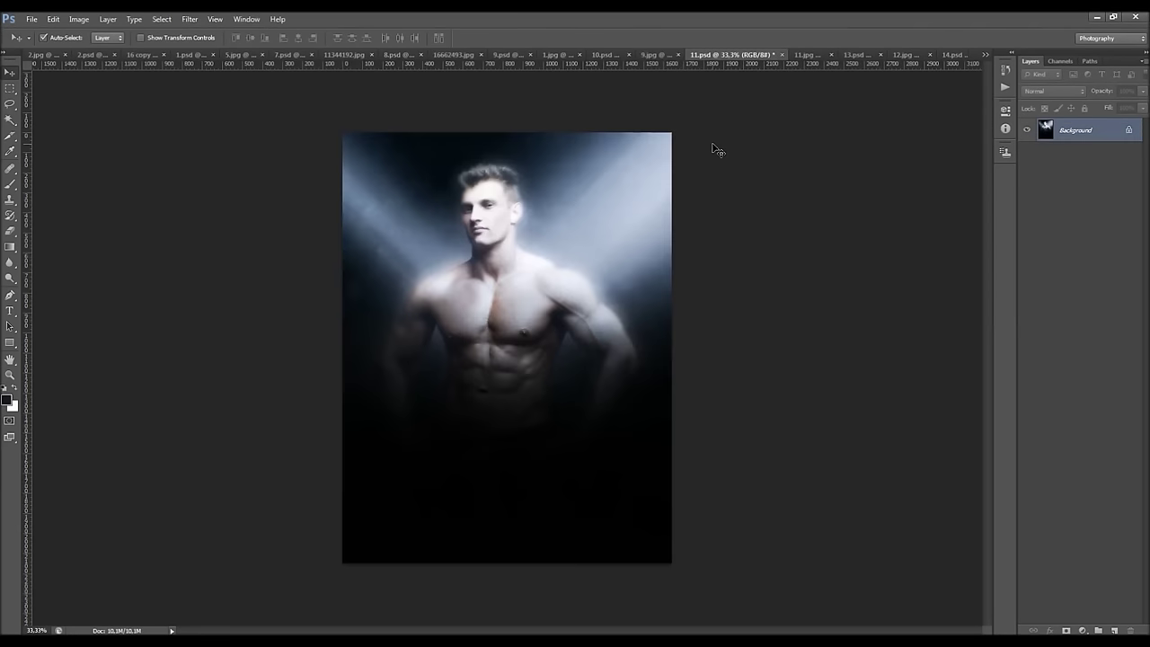
{"action": "left_click", "coordinate": [807, 56]}
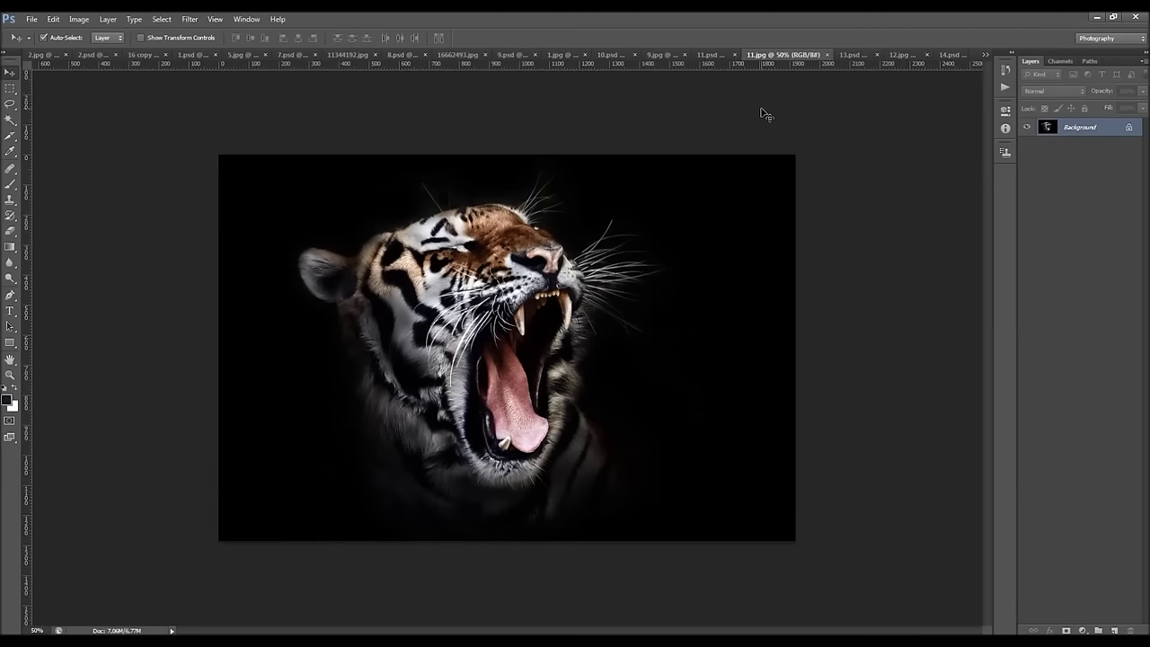
{"action": "left_click", "coordinate": [854, 55]}
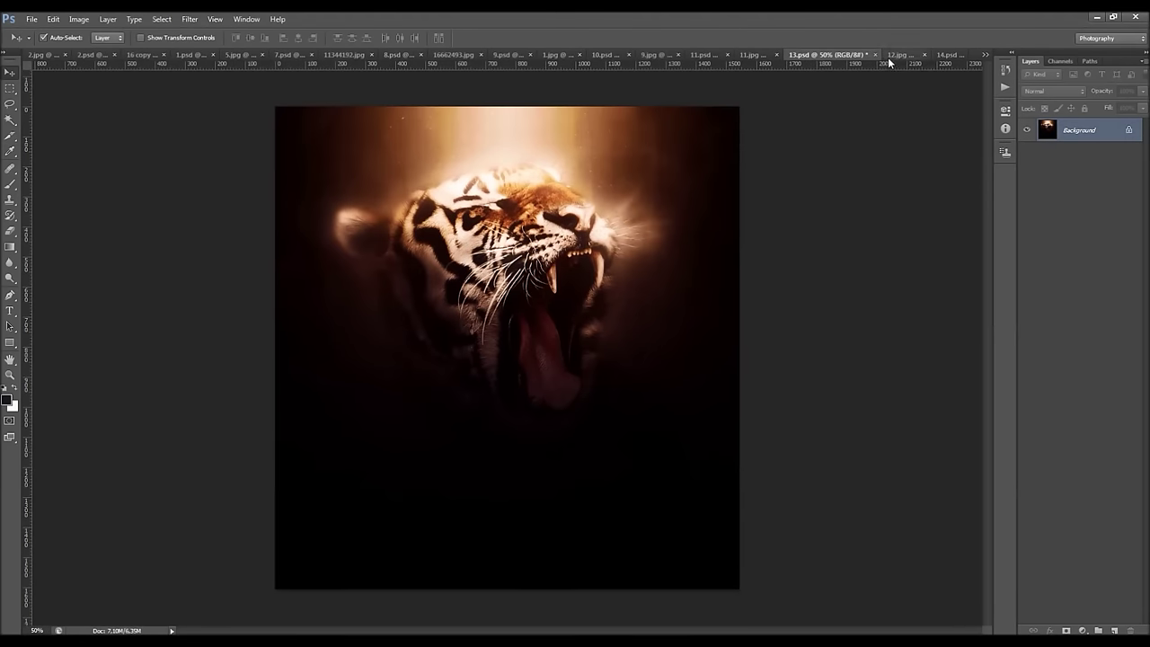
{"action": "left_click", "coordinate": [889, 56]}
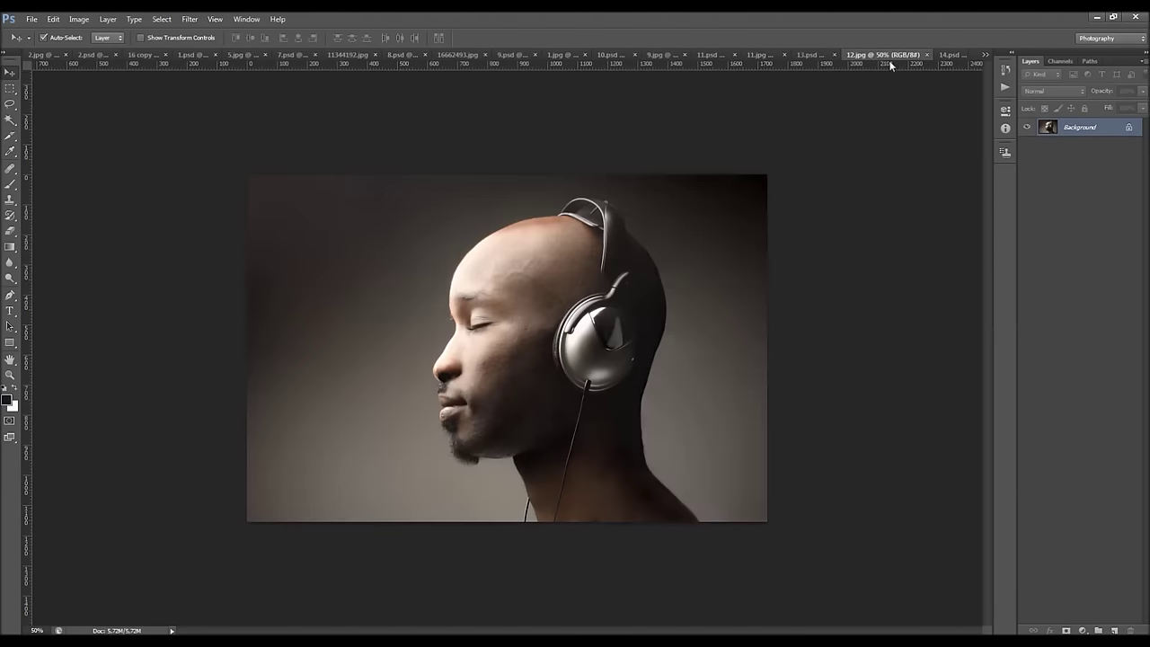
{"action": "left_click", "coordinate": [946, 57]}
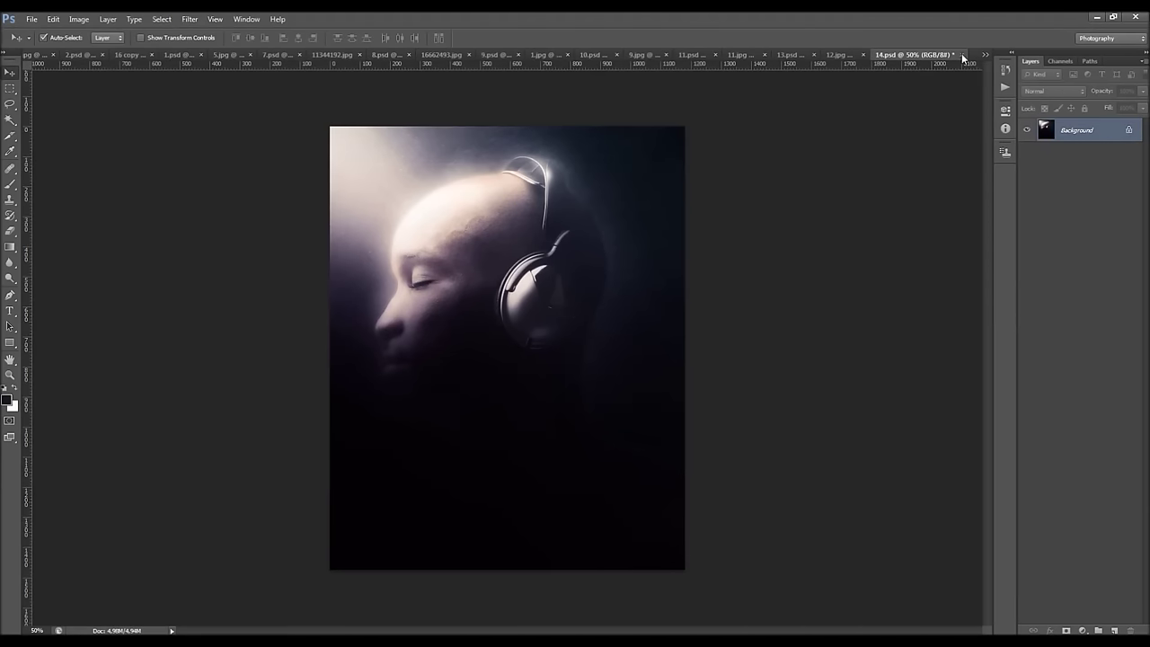
Close 14.psd, the headphones and tiger photos, 11.psd, and the following documents through the jumping dancer photo.
{"action": "left_click", "coordinate": [960, 56]}
{"action": "left_click", "coordinate": [961, 56]}
{"action": "left_click", "coordinate": [963, 57]}
{"action": "left_click", "coordinate": [962, 57]}
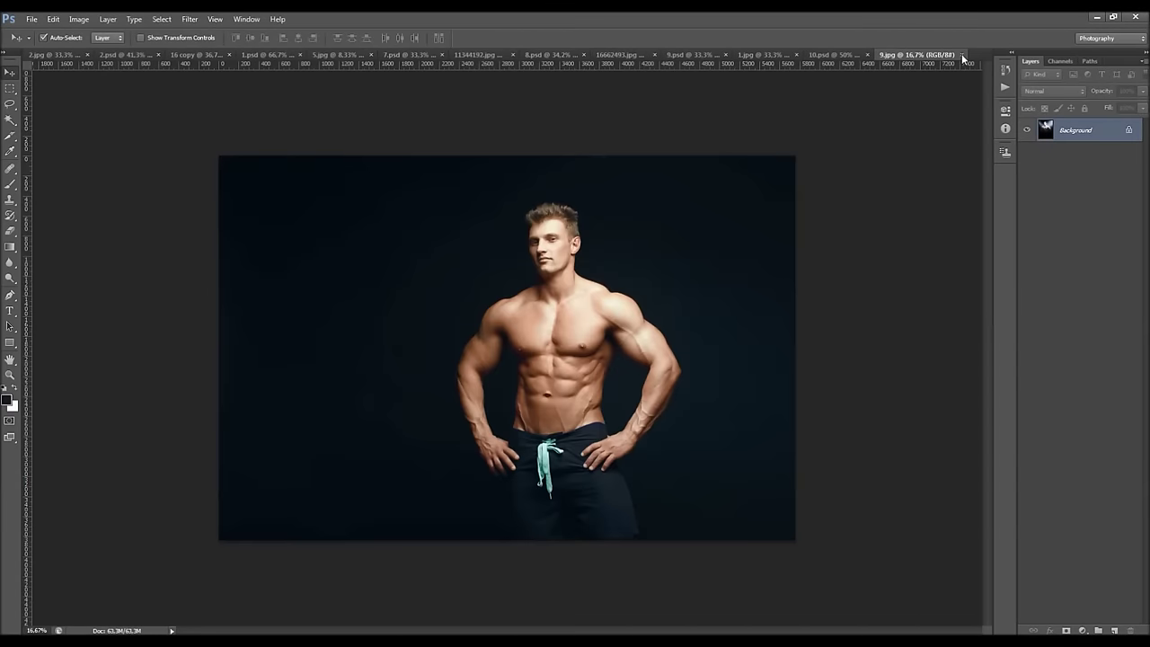
{"action": "left_click", "coordinate": [963, 56]}
{"action": "left_click", "coordinate": [962, 57]}
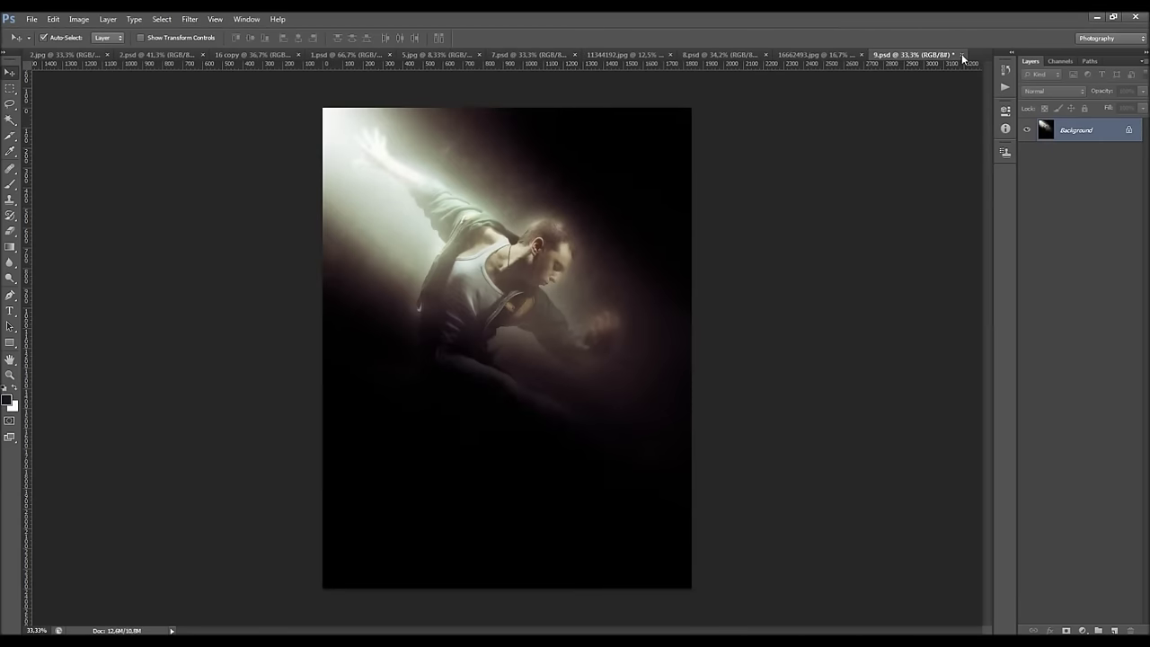
{"action": "left_click", "coordinate": [962, 57]}
{"action": "left_click", "coordinate": [951, 56]}
Close 8.psd, the hooded dancer photo, 7.psd, 5.jpg, 1.psd, 16 copy and 2.psd, leaving 2.jpg.
{"action": "left_click", "coordinate": [831, 56]}
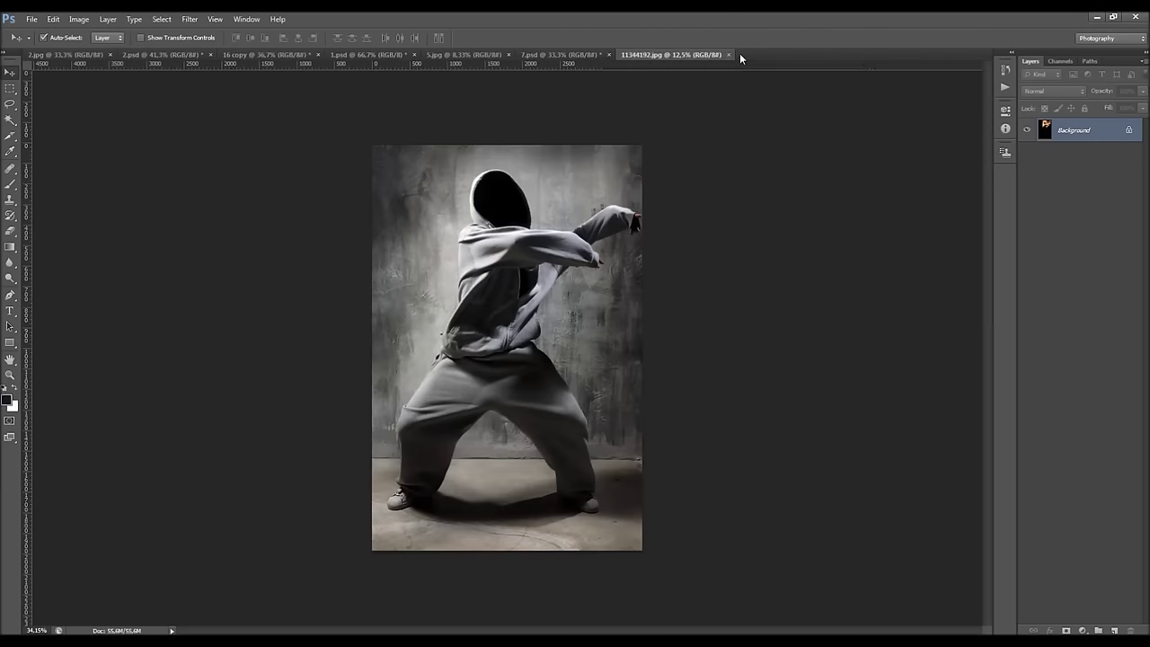
{"action": "left_click", "coordinate": [728, 55]}
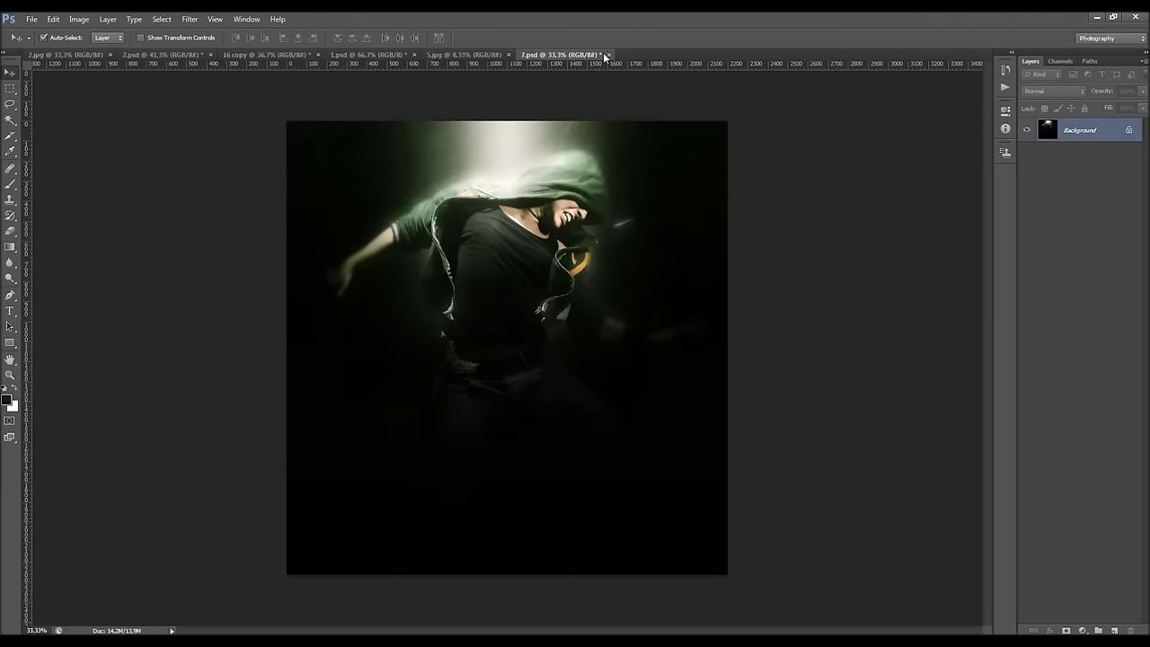
{"action": "left_click", "coordinate": [609, 55]}
{"action": "left_click", "coordinate": [508, 56]}
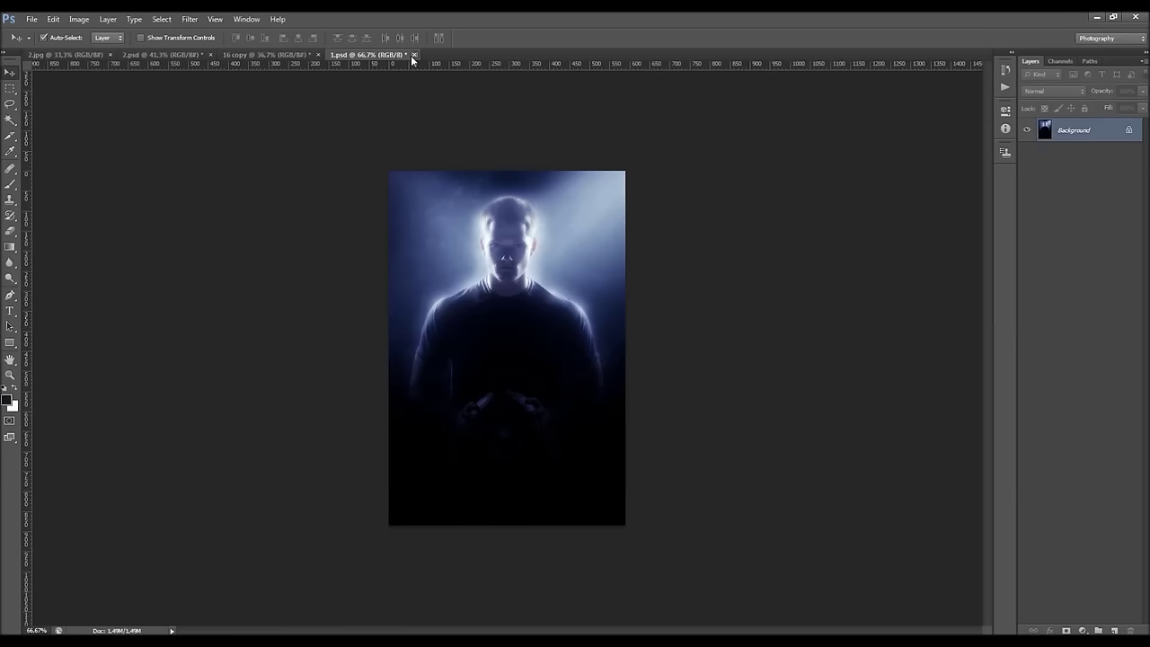
{"action": "left_click", "coordinate": [411, 54]}
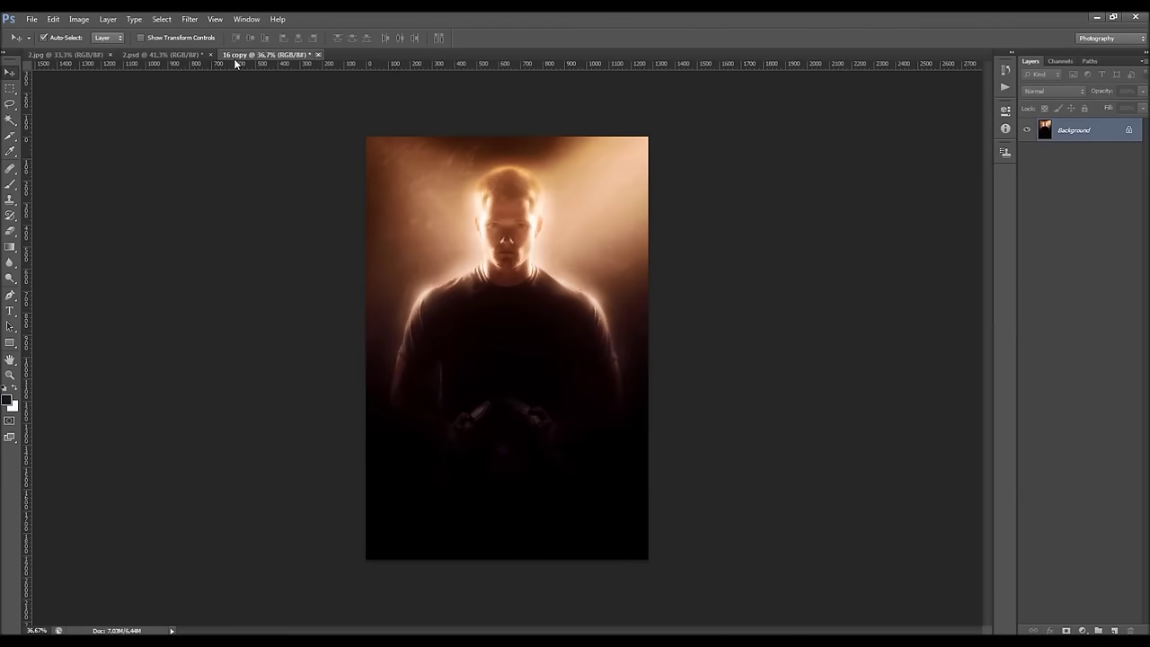
{"action": "left_click", "coordinate": [317, 55]}
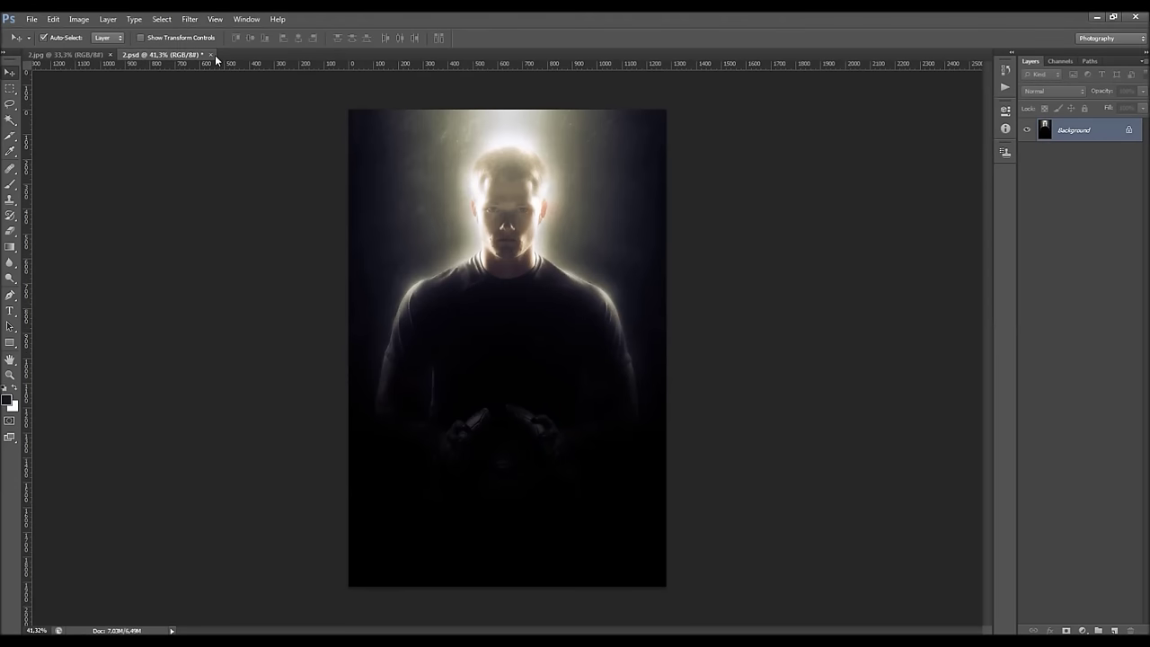
{"action": "left_click", "coordinate": [212, 54]}
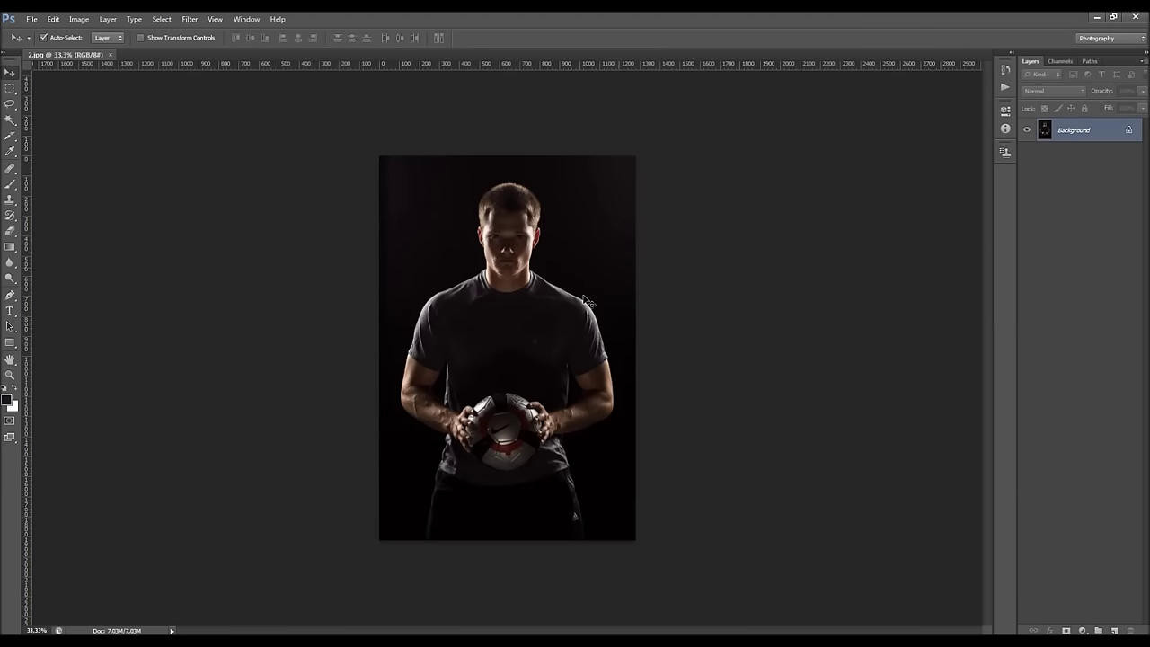
{"action": "scroll", "coordinate": [529, 354], "scroll_direction": "up", "scroll_amount": 2}
{"action": "scroll", "coordinate": [529, 354], "scroll_direction": "down", "scroll_amount": 1}
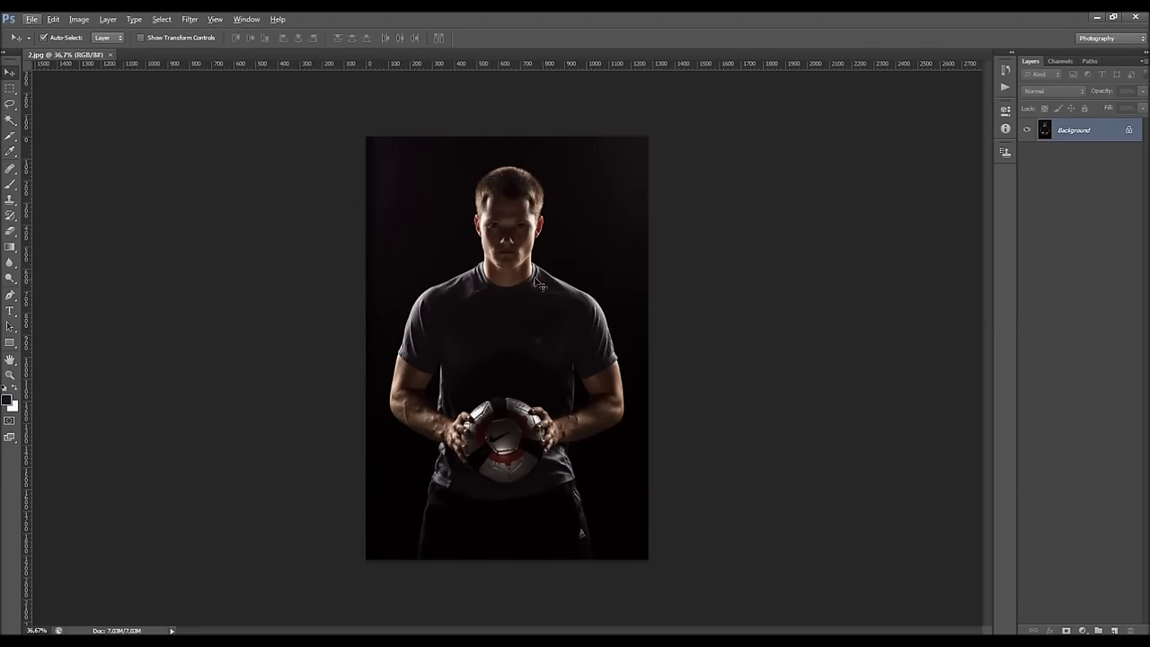
Unlock the Background into Layer 0, abandoning a started rename.
{"action": "double_click", "coordinate": [1077, 136], "text": "alt"}
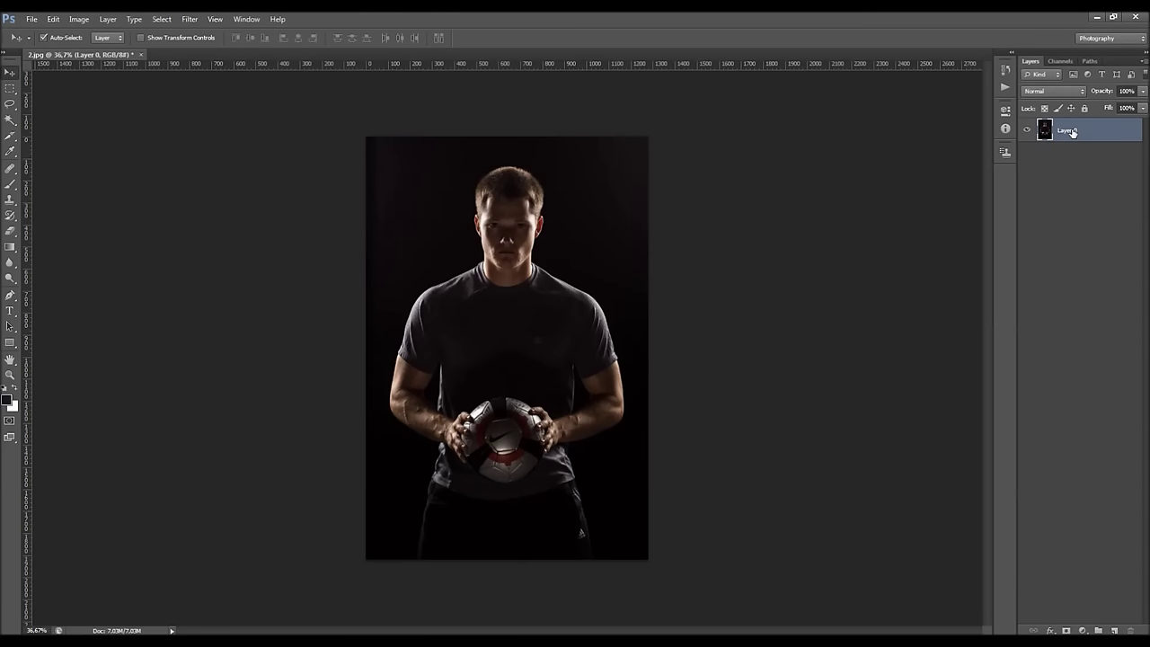
{"action": "double_click", "coordinate": [1068, 131]}
{"action": "type", "text": "ref"}
{"action": "key", "text": "Escape"}
Convert Layer 0 back into a locked Background layer via Layer > New > Background from Layer.
{"action": "left_click", "coordinate": [109, 20]}
{"action": "mouse_move", "coordinate": [114, 32]}
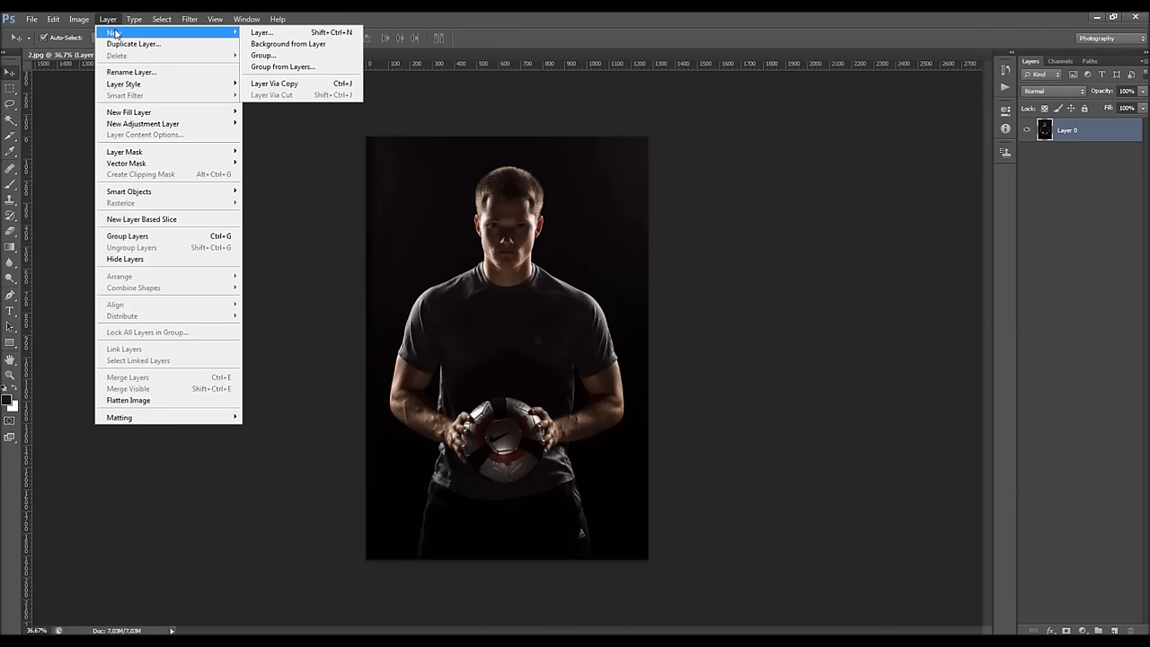
{"action": "left_click", "coordinate": [333, 45]}
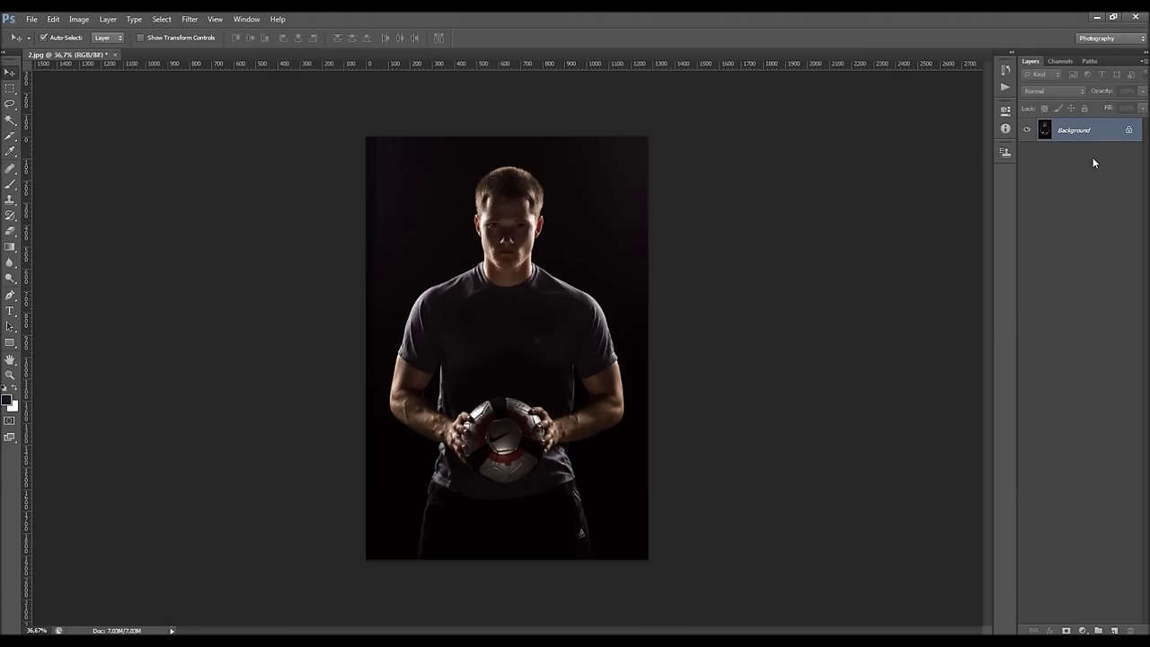
{"action": "left_click", "coordinate": [79, 19]}
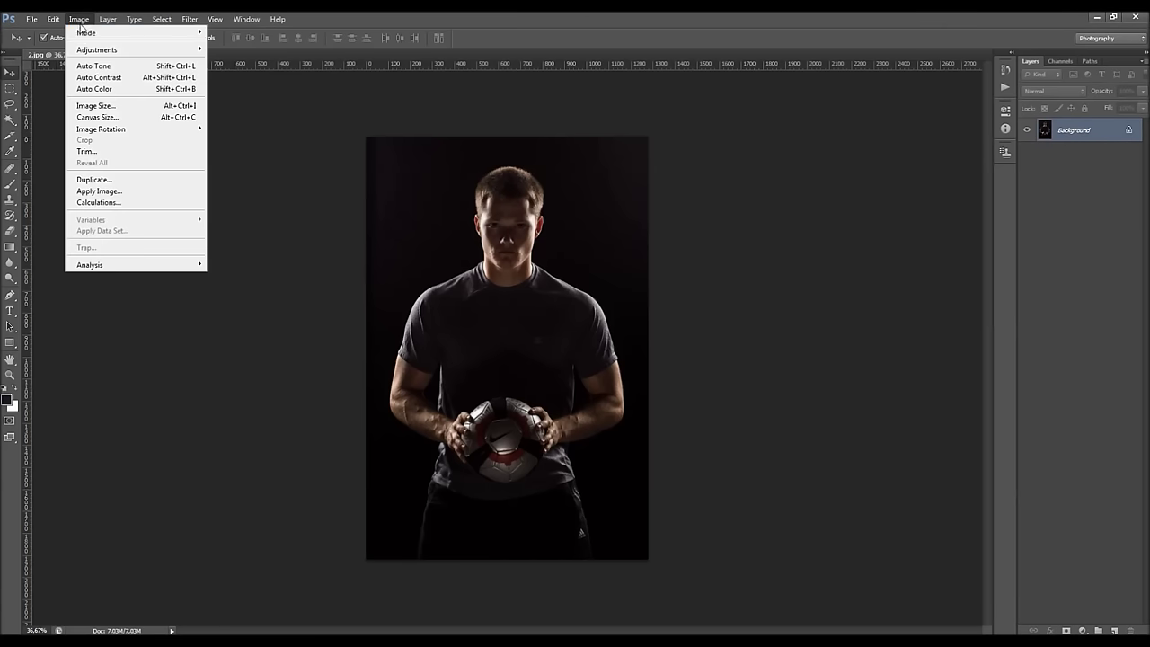
{"action": "mouse_move", "coordinate": [162, 34]}
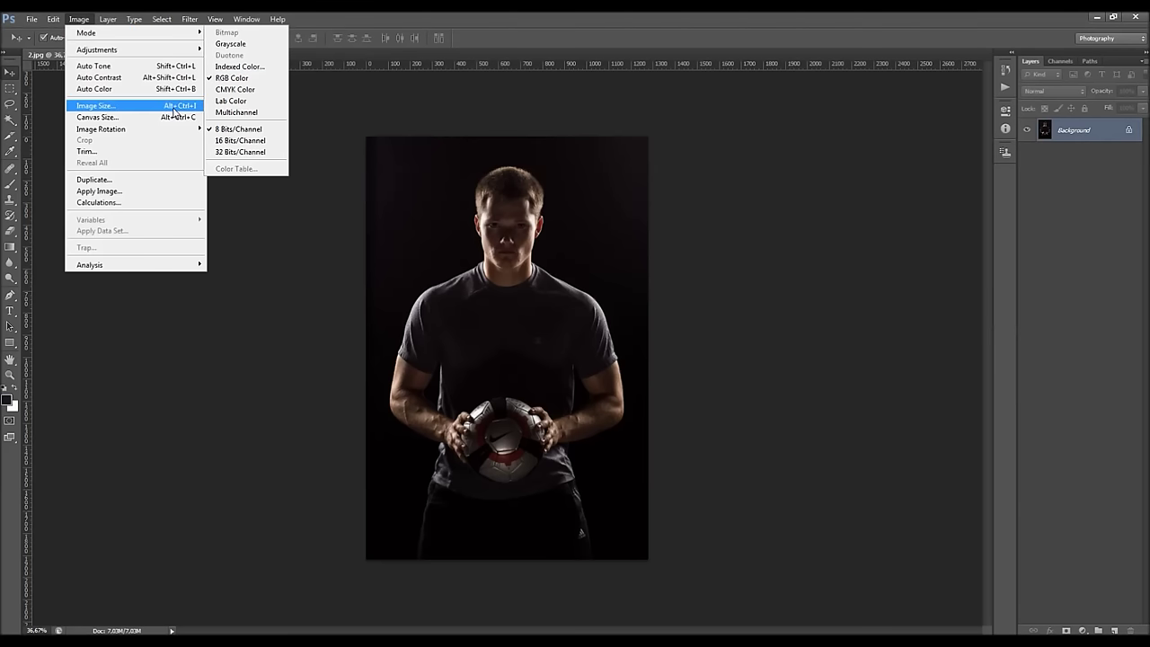
{"action": "left_click", "coordinate": [99, 106]}
{"action": "left_click_drag", "start_coordinate": [426, 190], "coordinate": [813, 191]}
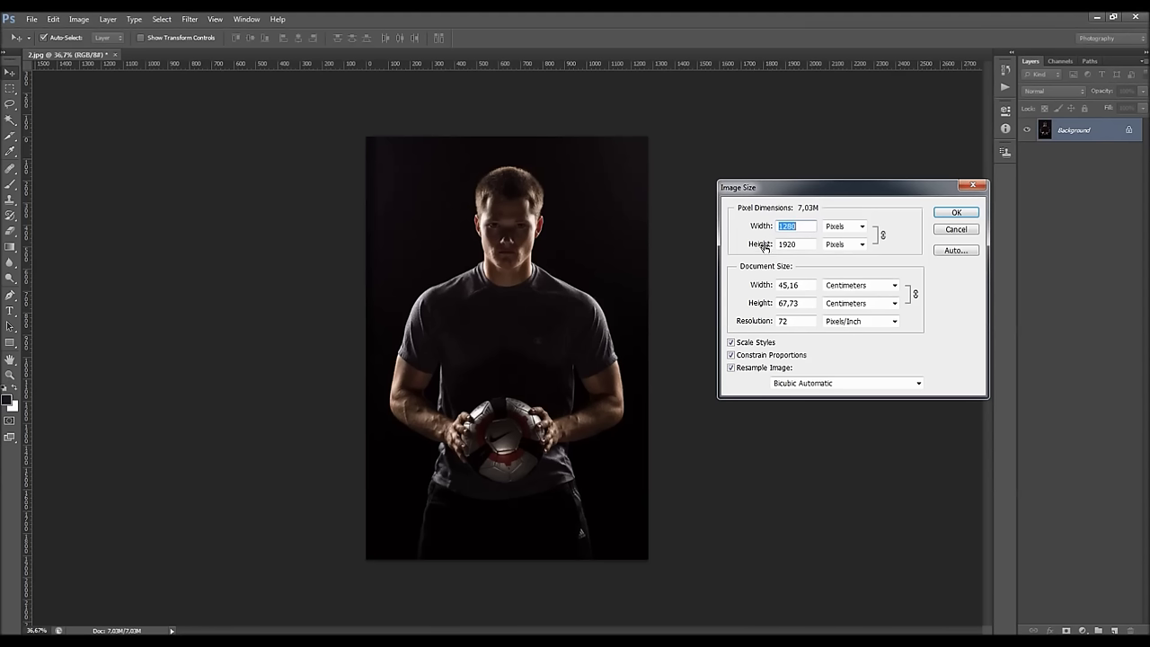
{"action": "double_click", "coordinate": [789, 321]}
{"action": "left_click", "coordinate": [954, 215]}
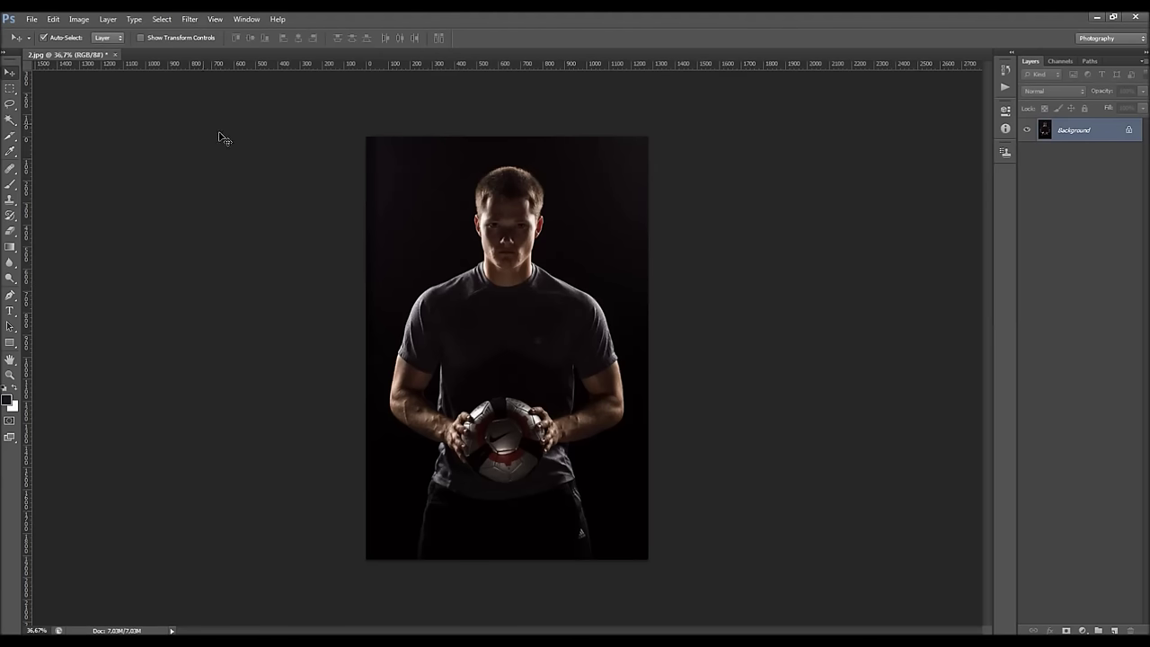
{"action": "left_click", "coordinate": [78, 19]}
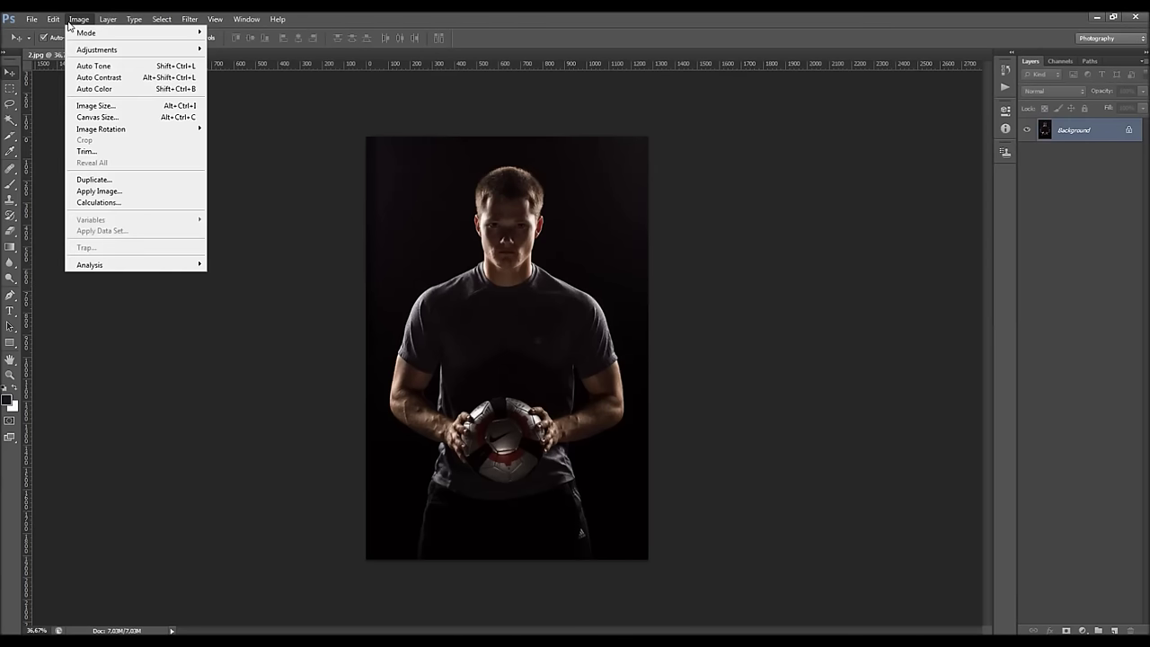
Widen the canvas by 400 pixels in Canvas Size, then undo the enlargement.
{"action": "left_click", "coordinate": [111, 117]}
{"action": "left_click_drag", "start_coordinate": [660, 156], "coordinate": [888, 184]}
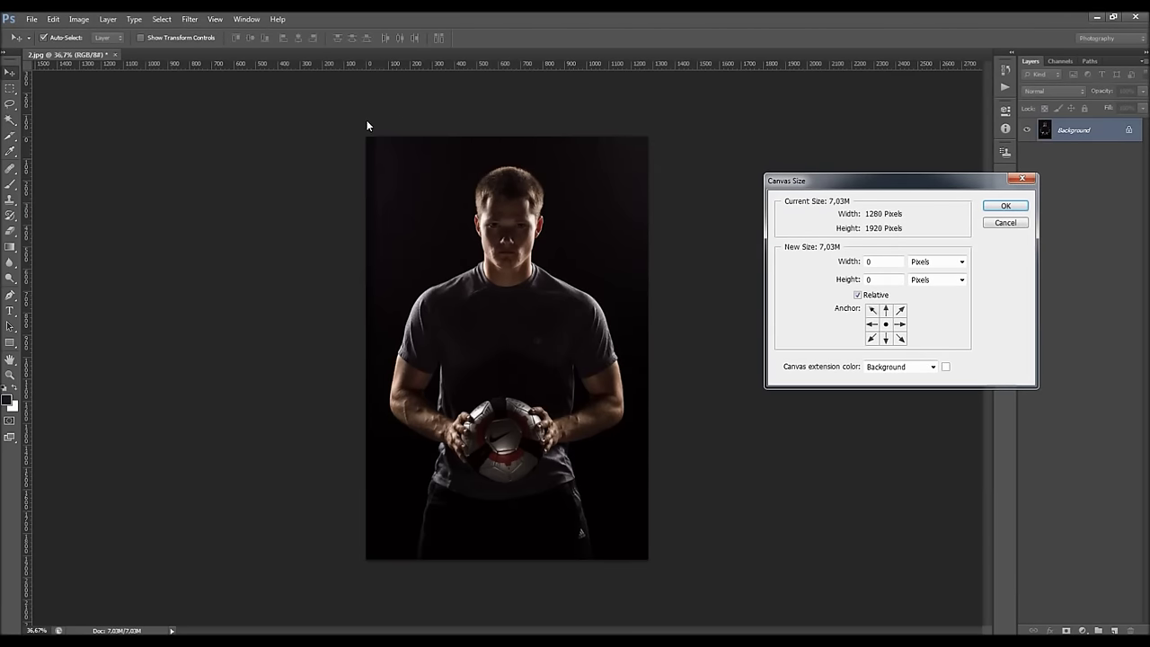
{"action": "double_click", "coordinate": [879, 262]}
{"action": "type", "text": "400"}
{"action": "left_click", "coordinate": [1004, 206]}
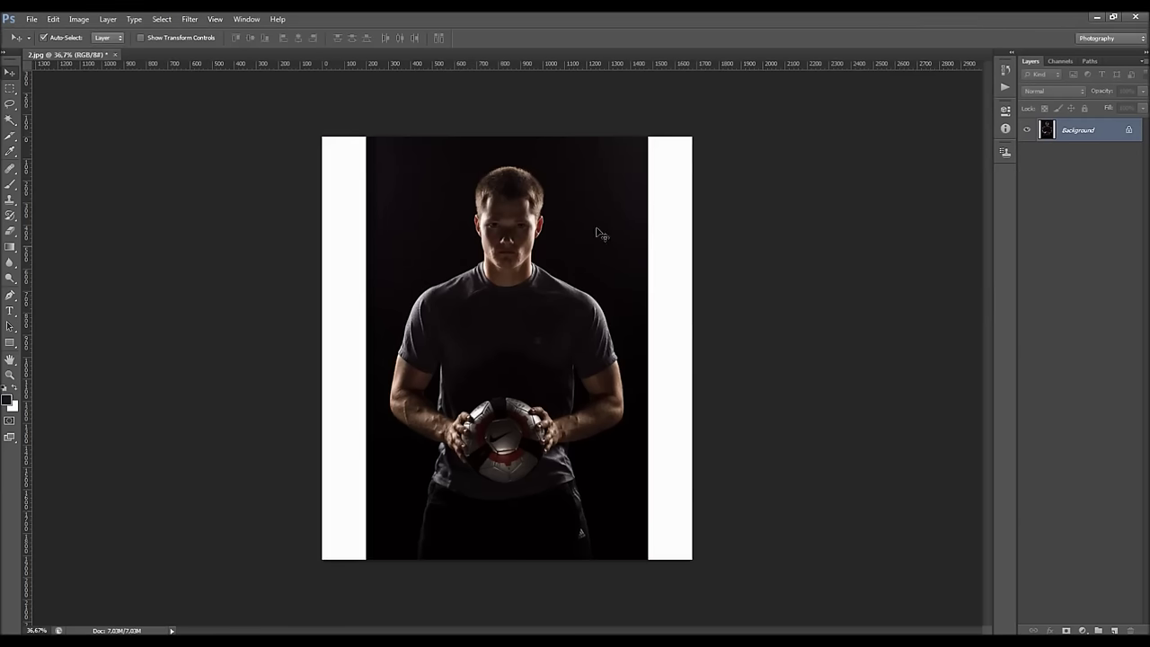
{"action": "key", "text": "ctrl+z"}
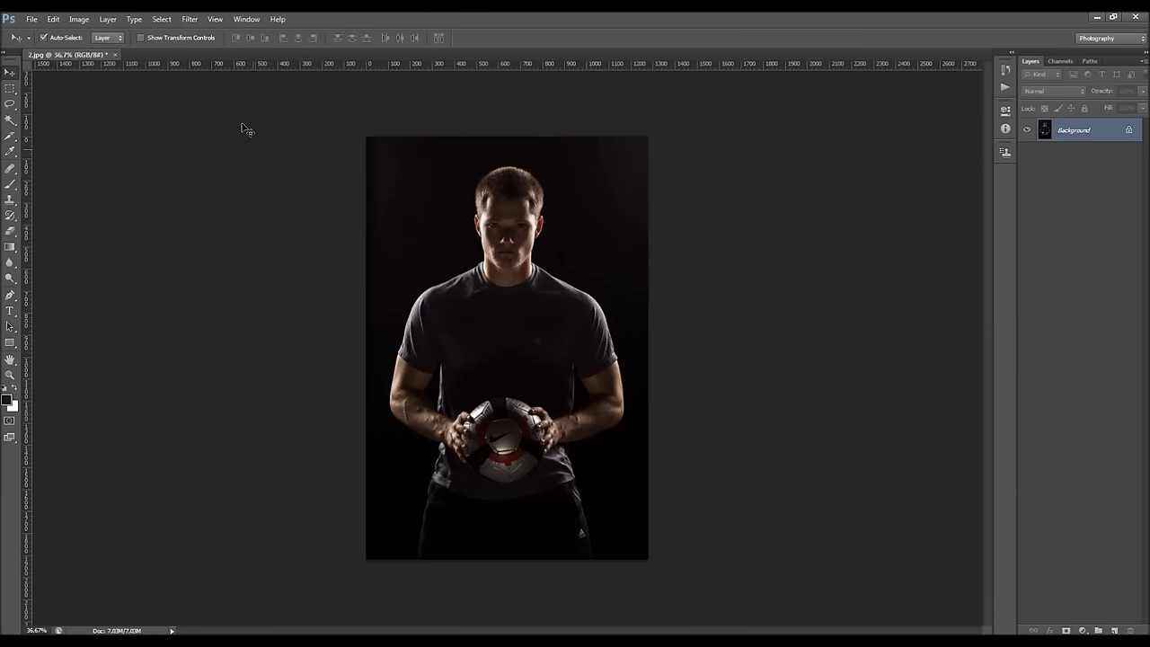
Bring up the Layer > New submenu.
{"action": "left_click", "coordinate": [108, 20]}
{"action": "mouse_move", "coordinate": [115, 32]}
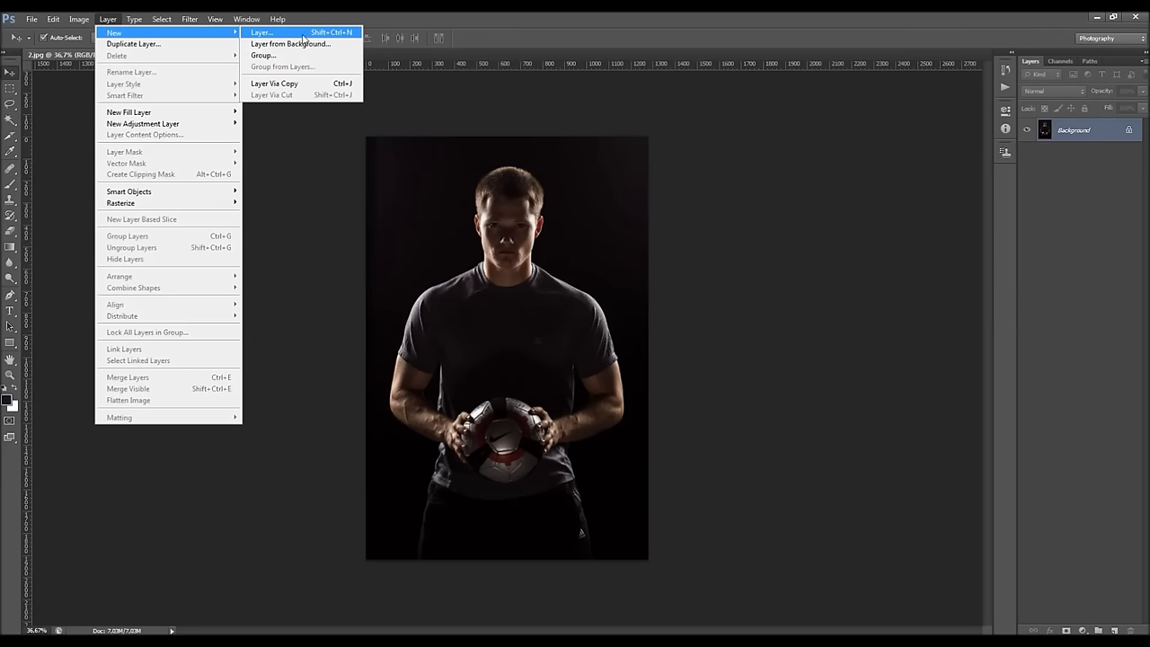
Create a new empty layer named brush above the Background.
{"action": "left_click", "coordinate": [290, 36]}
{"action": "type", "text": "sk"}
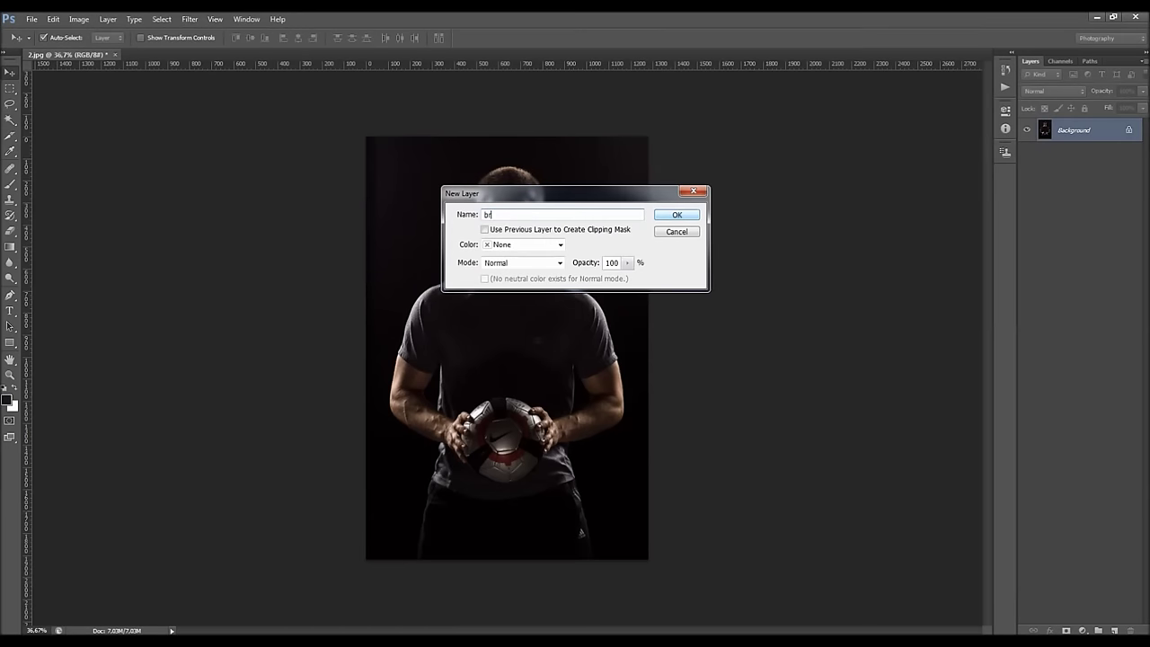
{"action": "left_click", "coordinate": [674, 213]}
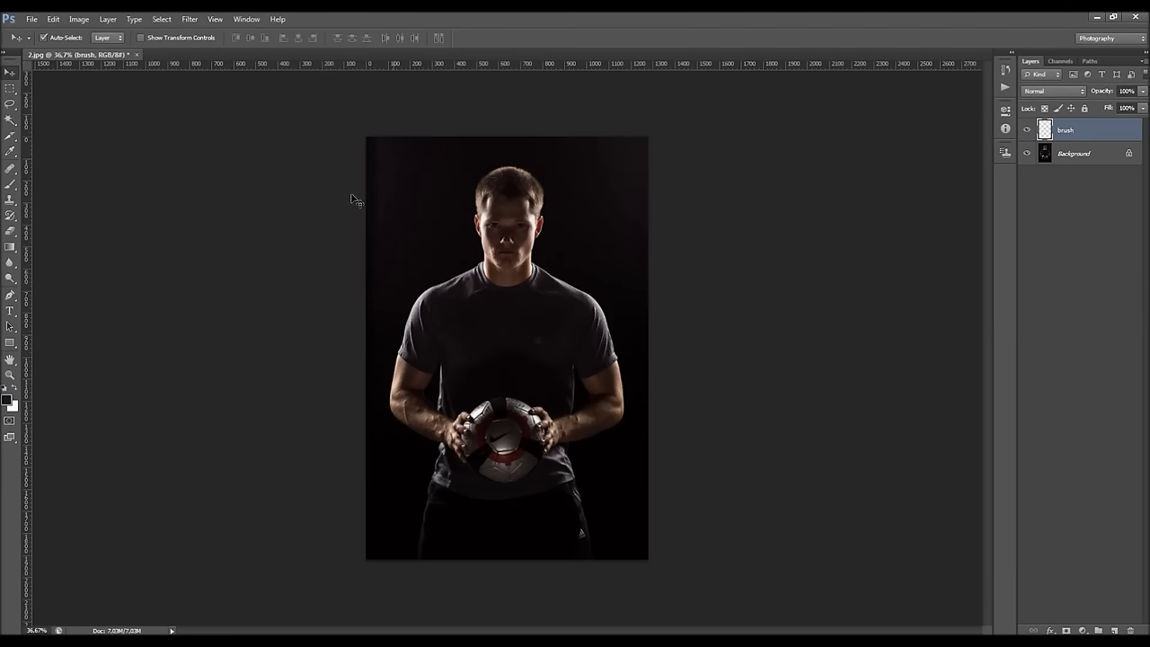
Set up a 250 px Brush with a pure red foreground colour.
{"action": "left_click", "coordinate": [10, 183]}
{"action": "key", "text": "bracketright"}
{"action": "key", "text": "bracketright"}
{"action": "key", "text": "bracketright"}
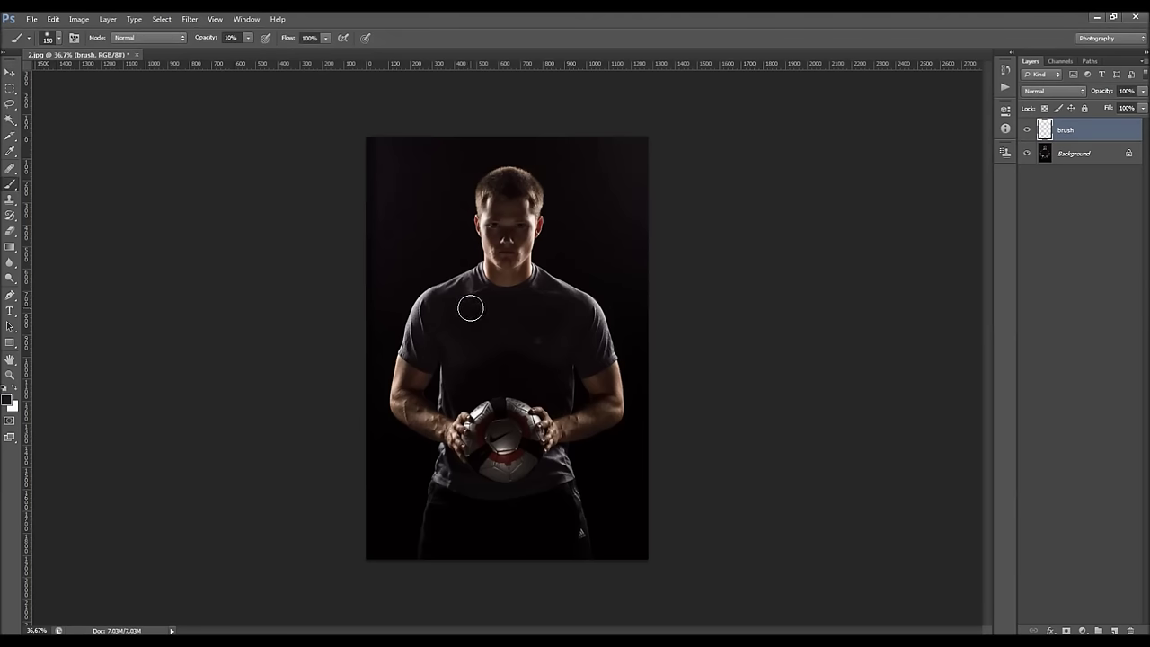
{"action": "left_click", "coordinate": [9, 402]}
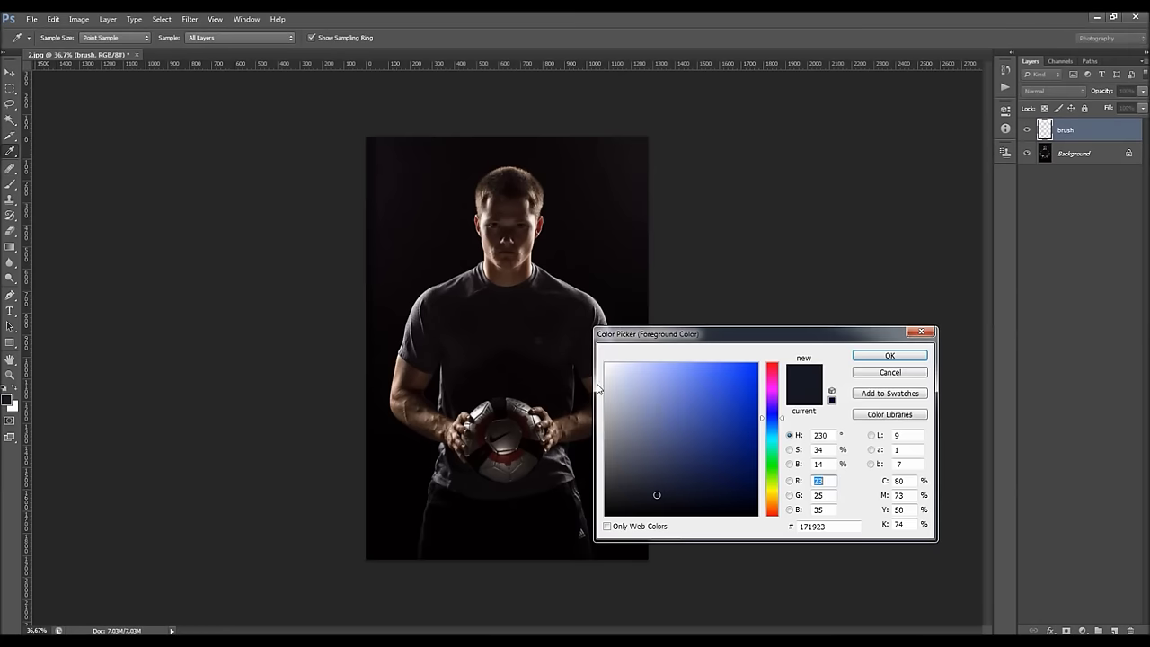
{"action": "left_click_drag", "start_coordinate": [670, 418], "coordinate": [873, 341]}
{"action": "left_click_drag", "start_coordinate": [777, 390], "coordinate": [726, 365]}
{"action": "key", "text": "Return"}
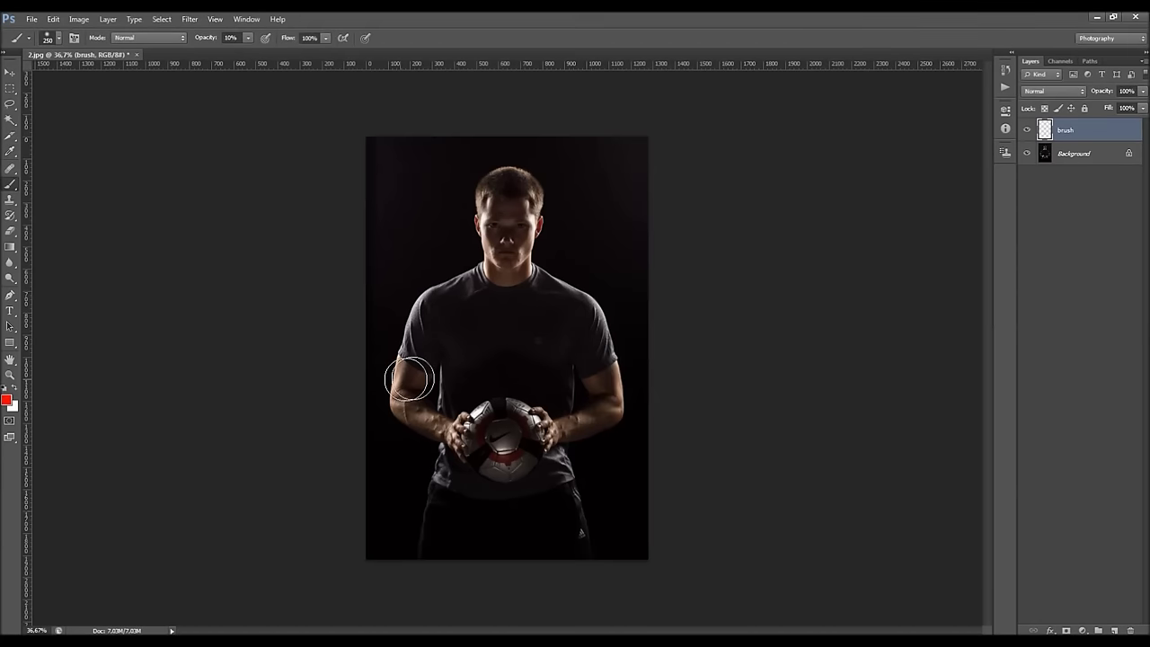
Paint red over the man's chest with a 200 px brush, then shrink it to 150 px.
{"action": "key", "text": "bracketleft"}
{"action": "left_click", "coordinate": [492, 353]}
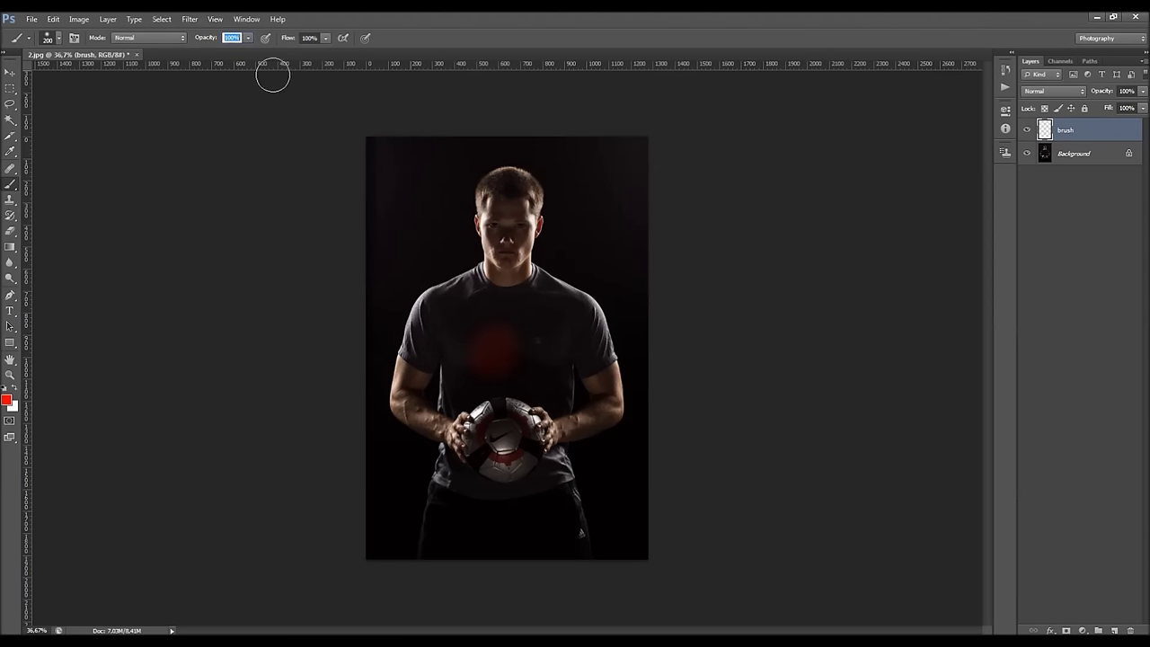
{"action": "mouse_move", "coordinate": [524, 321]}
{"action": "left_mouse_down"}
{"action": "mouse_move", "coordinate": [507, 356]}
{"action": "mouse_move", "coordinate": [488, 312]}
{"action": "mouse_move", "coordinate": [459, 296]}
{"action": "mouse_move", "coordinate": [488, 279]}
{"action": "mouse_move", "coordinate": [439, 302]}
{"action": "mouse_move", "coordinate": [425, 328]}
{"action": "mouse_move", "coordinate": [422, 356]}
{"action": "mouse_move", "coordinate": [444, 327]}
{"action": "mouse_move", "coordinate": [462, 374]}
{"action": "mouse_move", "coordinate": [459, 422]}
{"action": "mouse_move", "coordinate": [499, 408]}
{"action": "left_mouse_up"}
{"action": "key", "text": "bracketleft"}
{"action": "key", "text": "bracketleft"}
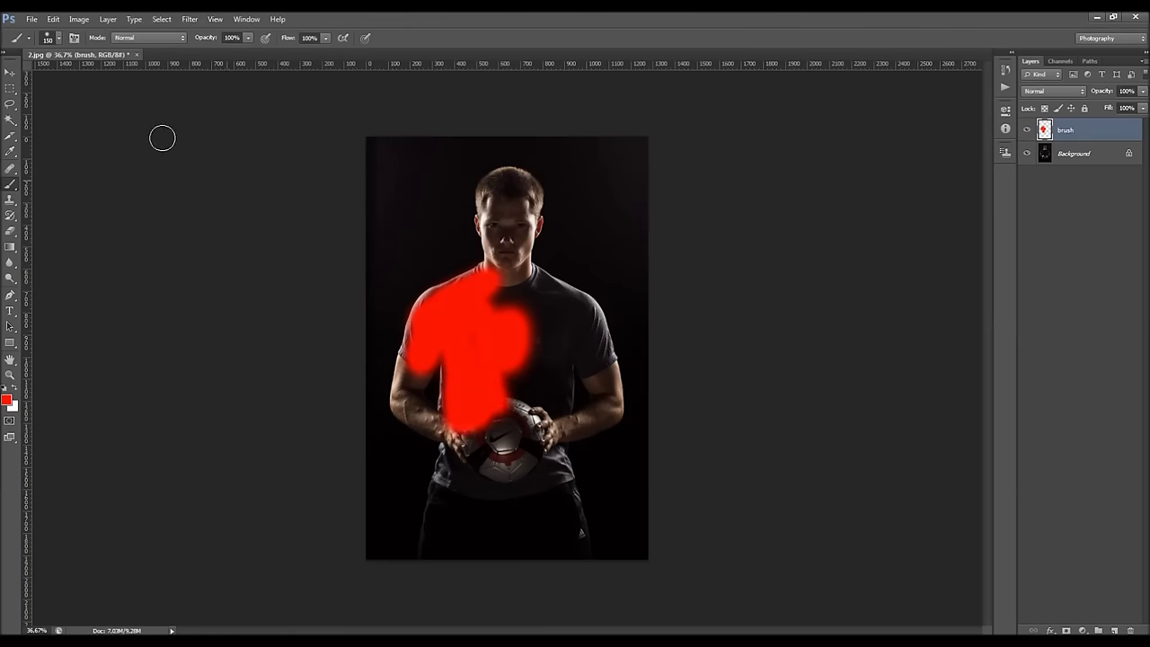
Open brush.psd, close 2.jpg without saving, hide the silhouette layer and select Background.
{"action": "left_click", "coordinate": [32, 18]}
{"action": "left_click", "coordinate": [49, 40]}
{"action": "double_click", "coordinate": [867, 369]}
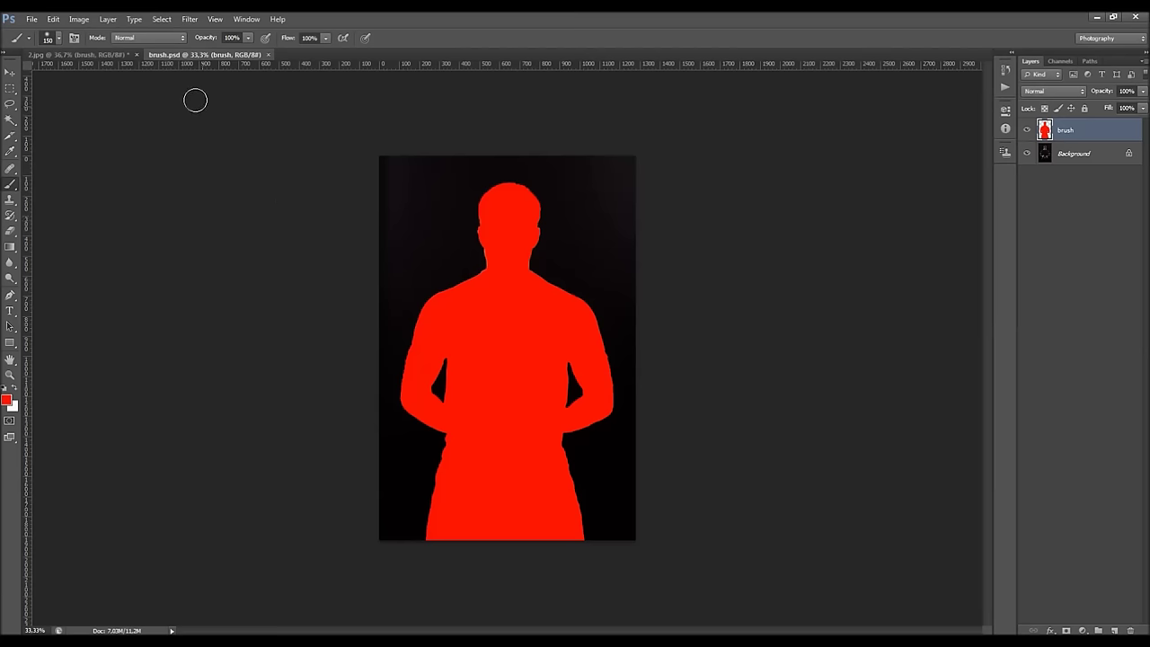
{"action": "left_click", "coordinate": [136, 55]}
{"action": "left_click", "coordinate": [586, 251]}
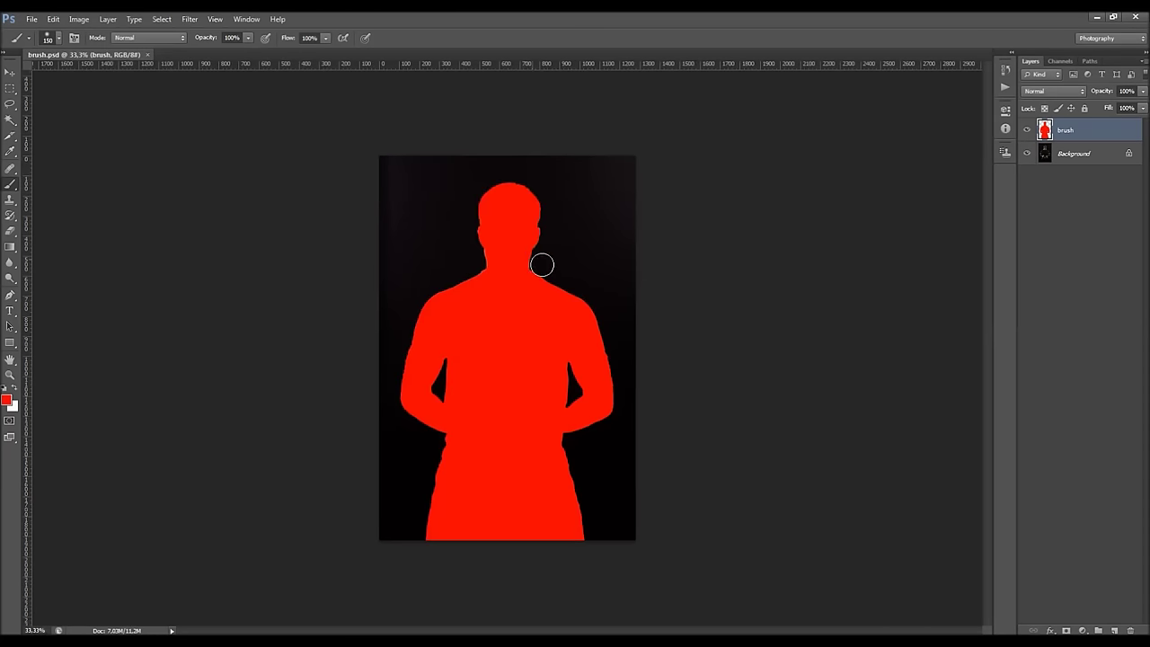
{"action": "left_click", "coordinate": [1027, 131]}
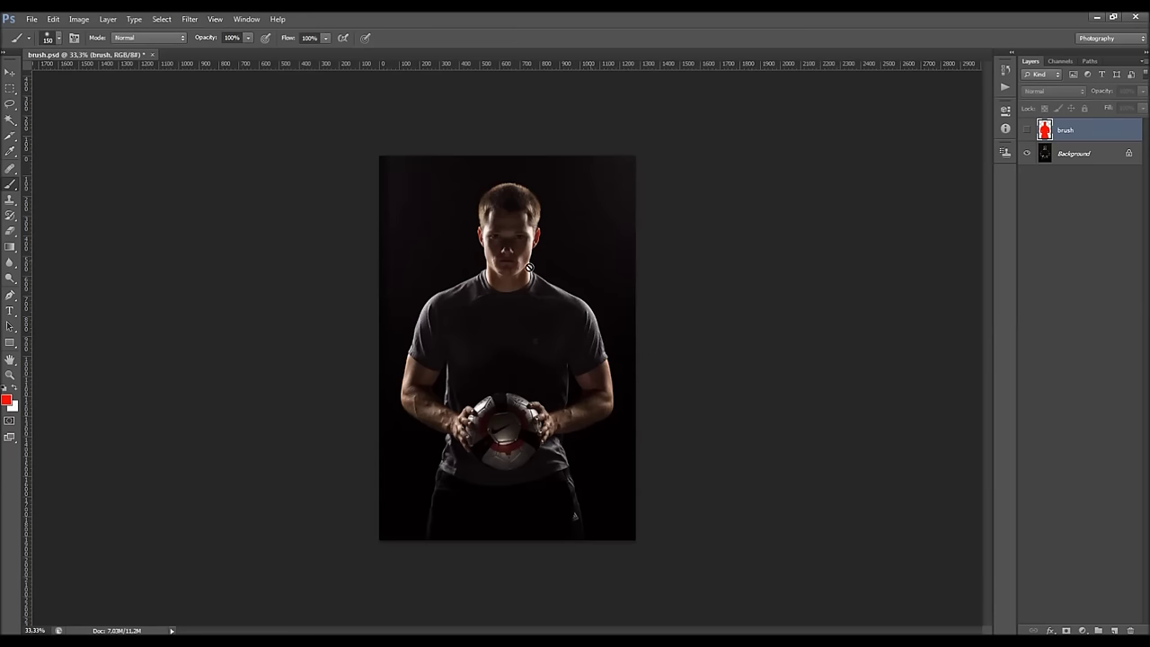
{"action": "left_click", "coordinate": [1083, 154]}
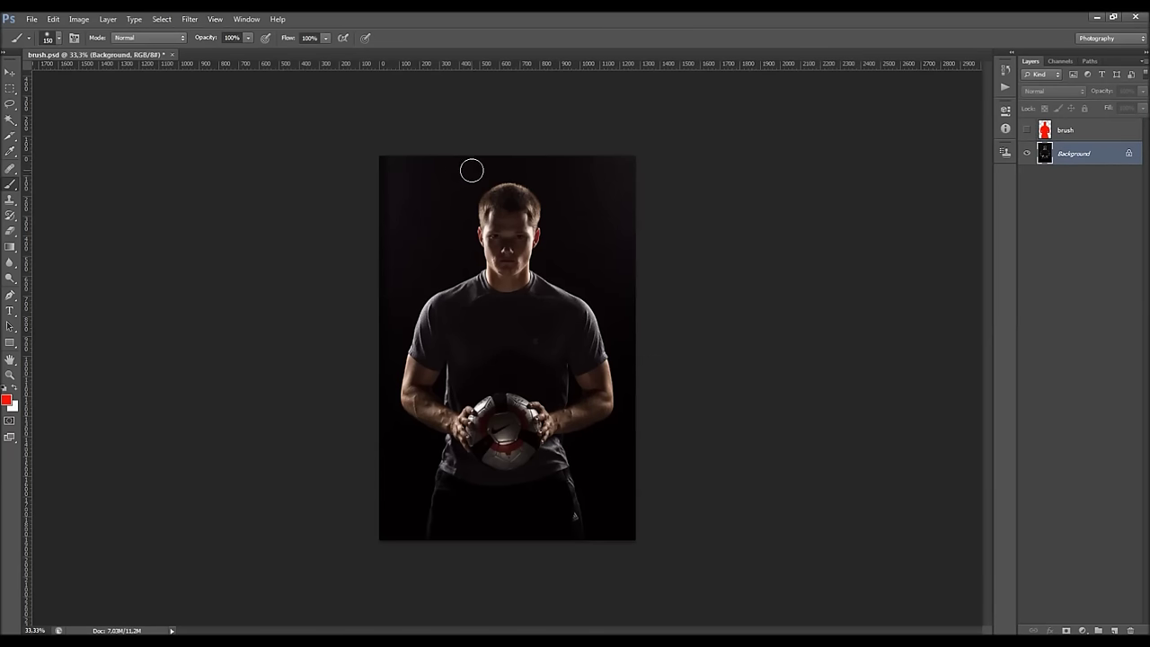
Select the dark backdrop around the man with the Magic Wand at a low tolerance.
{"action": "scroll", "coordinate": [422, 149], "scroll_direction": "up", "scroll_amount": 1}
{"action": "left_click", "coordinate": [10, 119]}
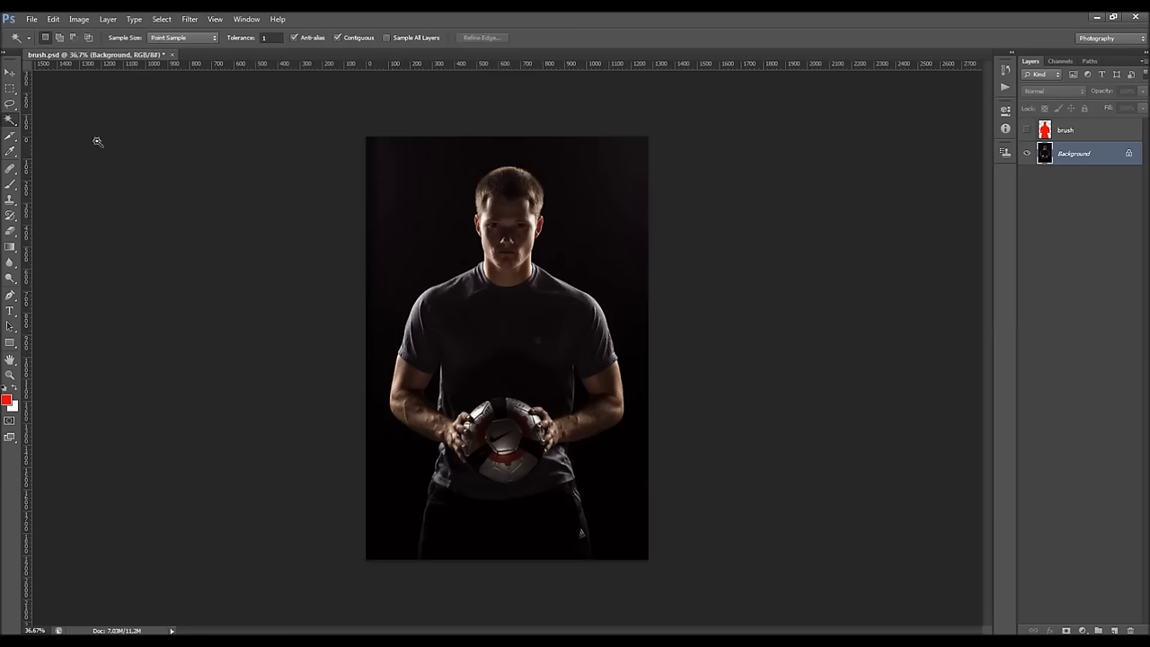
{"action": "left_click", "coordinate": [390, 191]}
{"action": "left_click", "coordinate": [265, 39]}
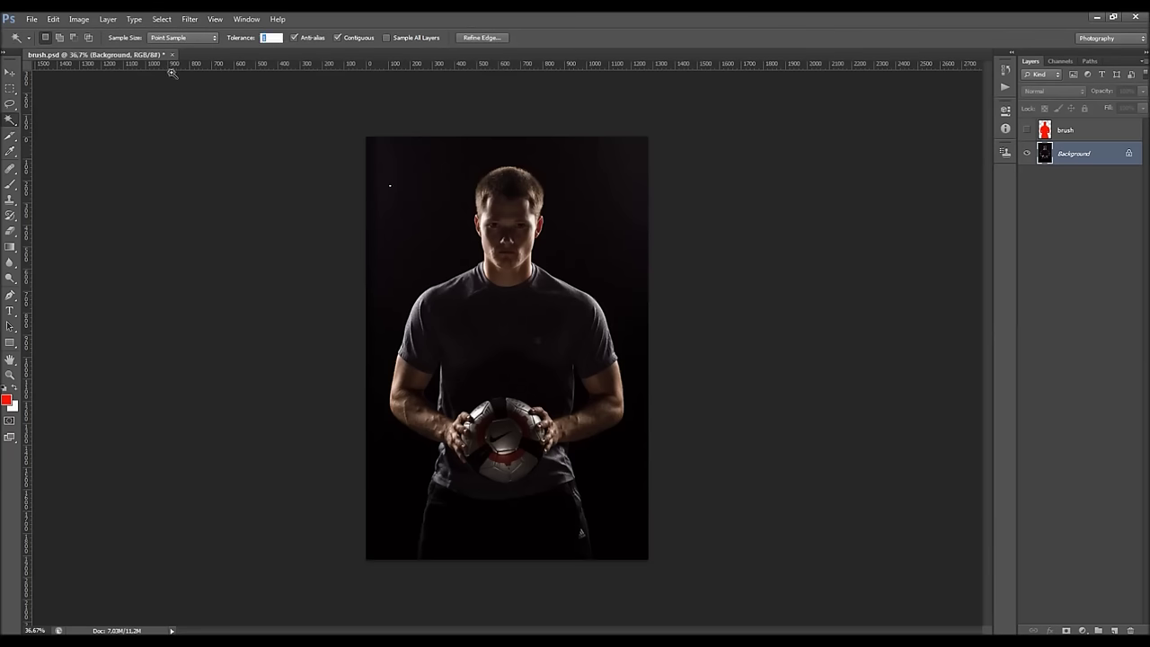
{"action": "type", "text": "10"}
{"action": "left_click", "coordinate": [410, 199]}
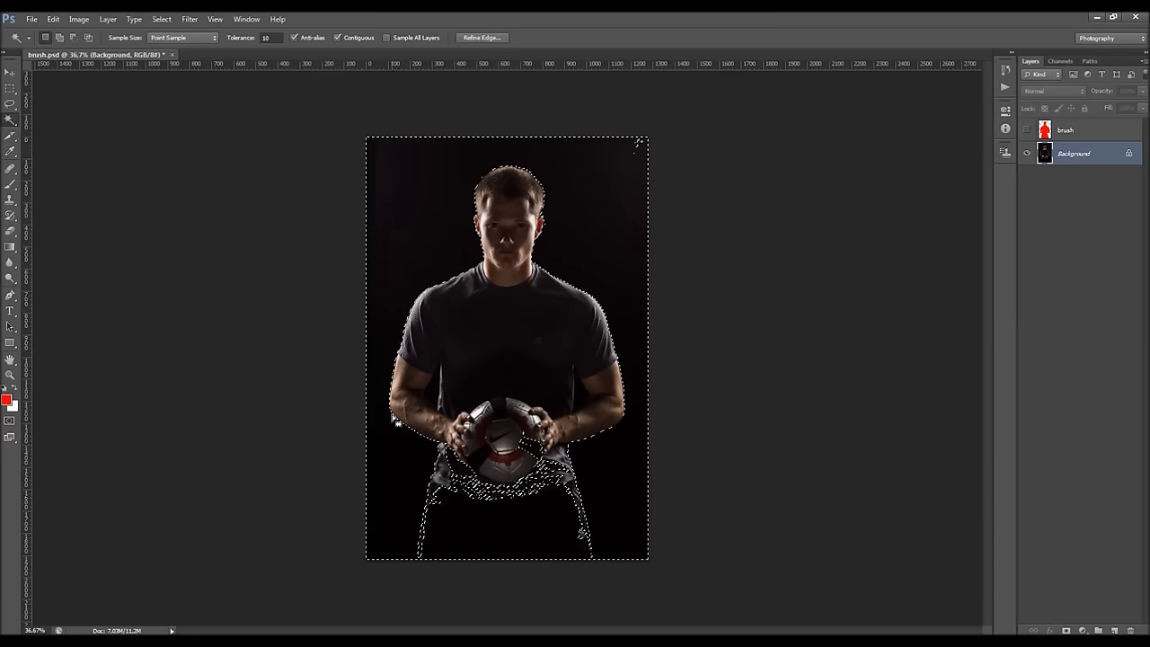
{"action": "left_click", "coordinate": [345, 196]}
{"action": "key", "text": "Return"}
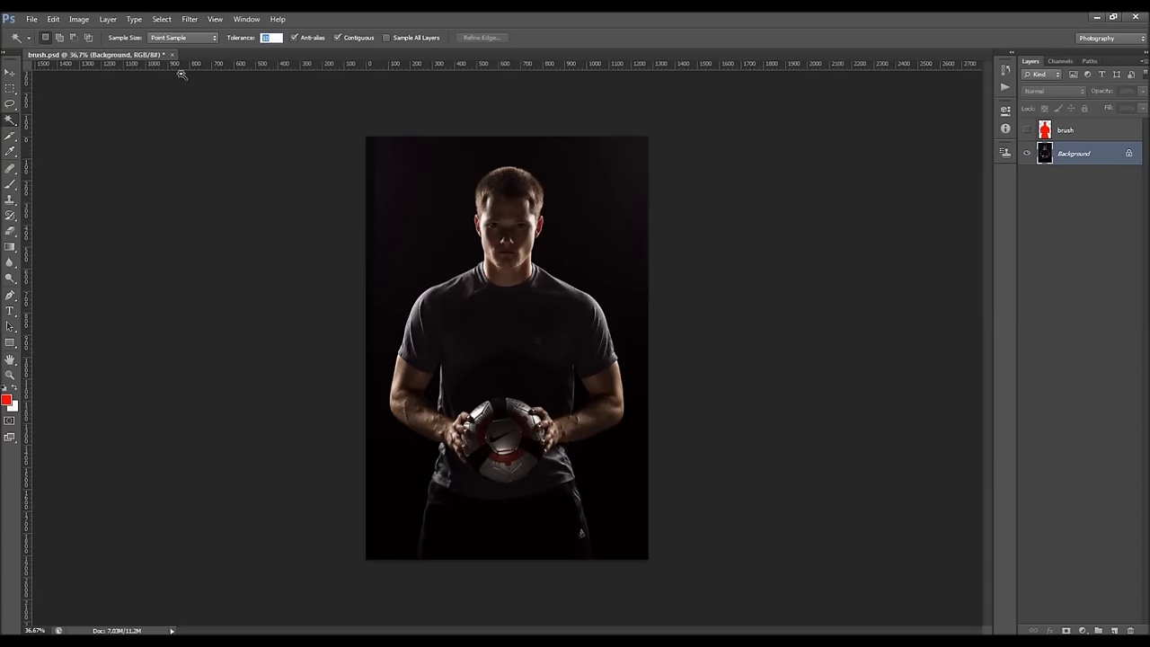
{"action": "left_click", "coordinate": [377, 304]}
{"action": "left_click", "coordinate": [403, 218], "text": "shift"}
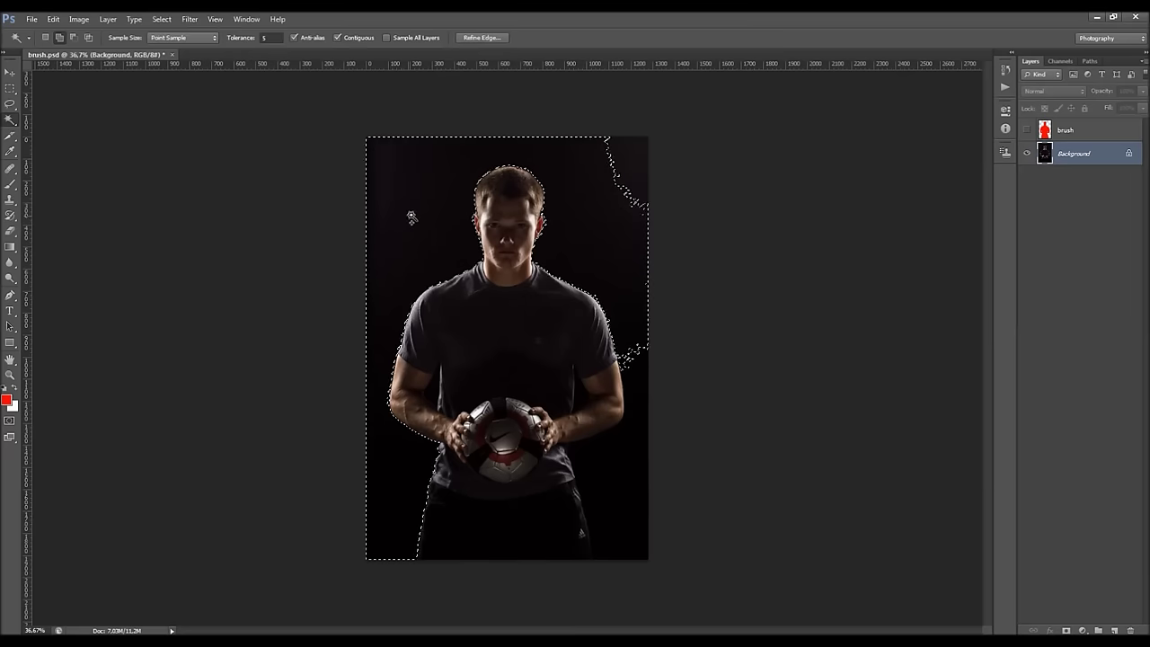
{"action": "left_click", "coordinate": [624, 169], "text": "shift"}
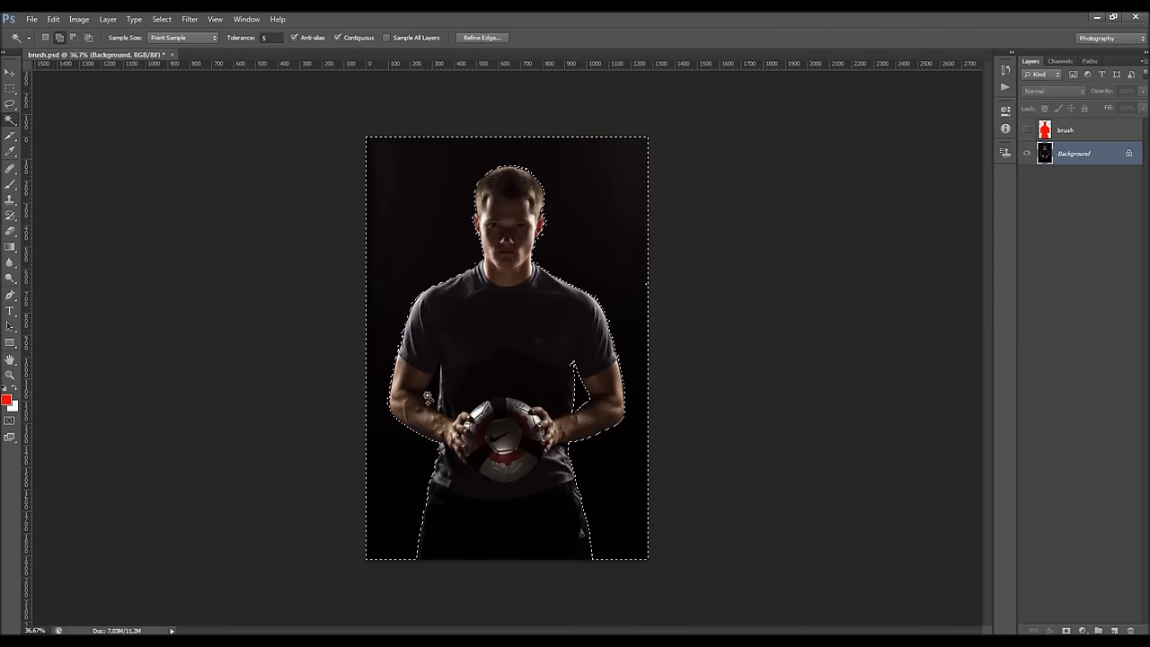
Invert the selection onto the man, contract and feather it, then select the brush layer and deselect.
{"action": "left_click", "coordinate": [163, 19]}
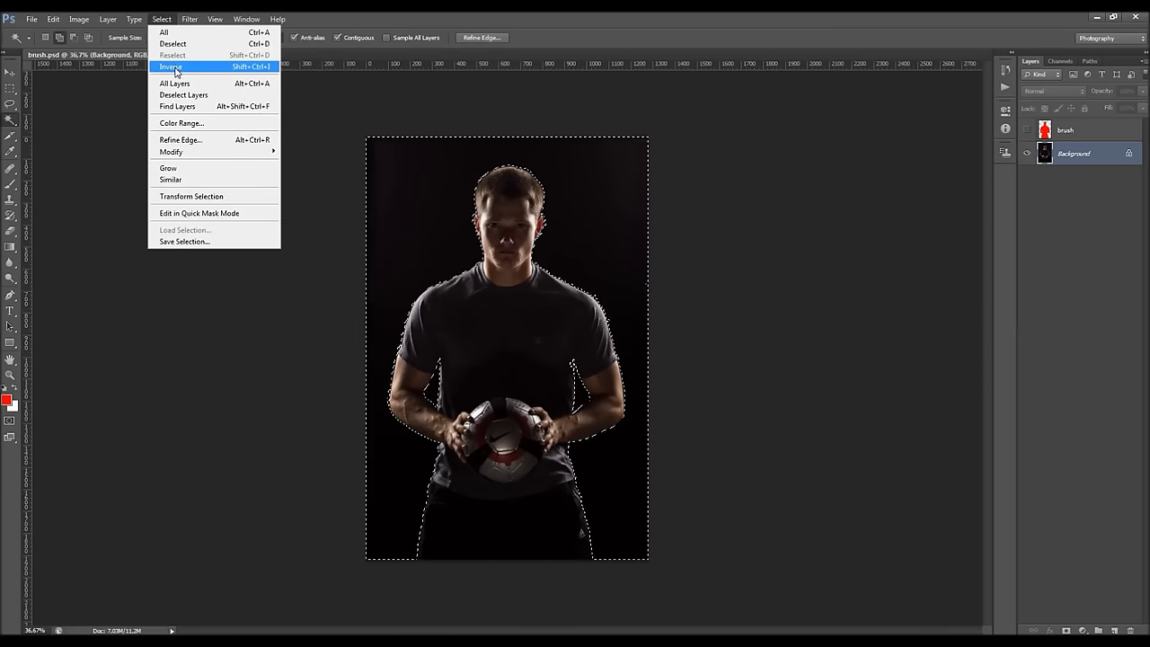
{"action": "left_click", "coordinate": [171, 67]}
{"action": "left_click", "coordinate": [173, 19]}
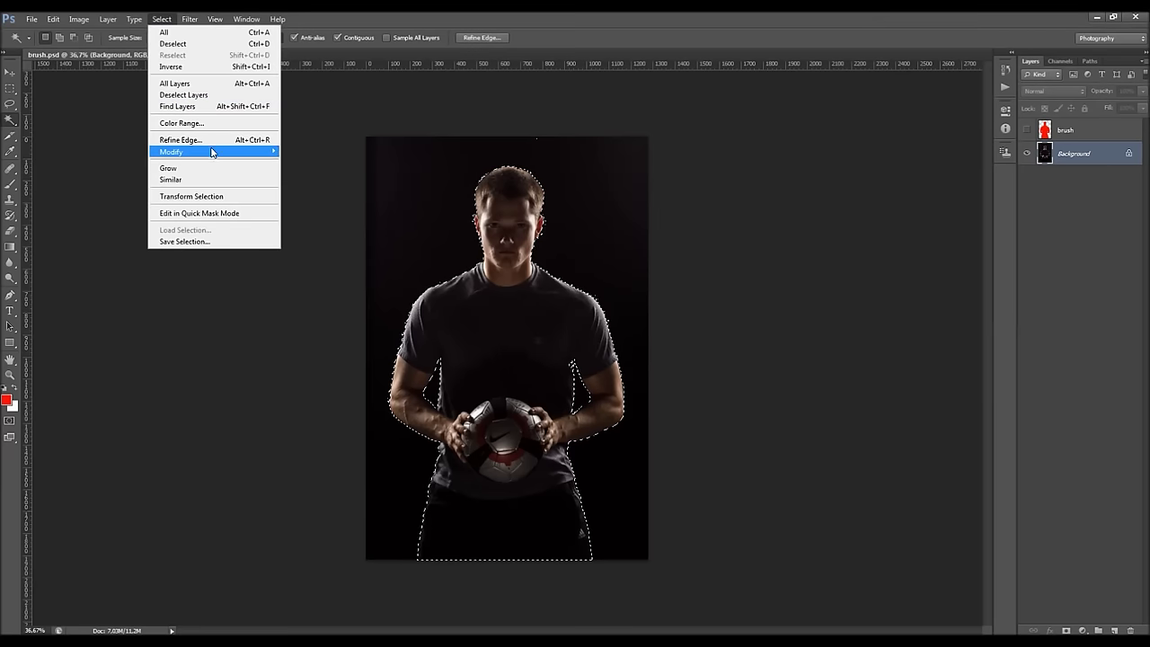
{"action": "mouse_move", "coordinate": [216, 152]}
{"action": "left_click", "coordinate": [310, 186]}
{"action": "key", "text": "Return"}
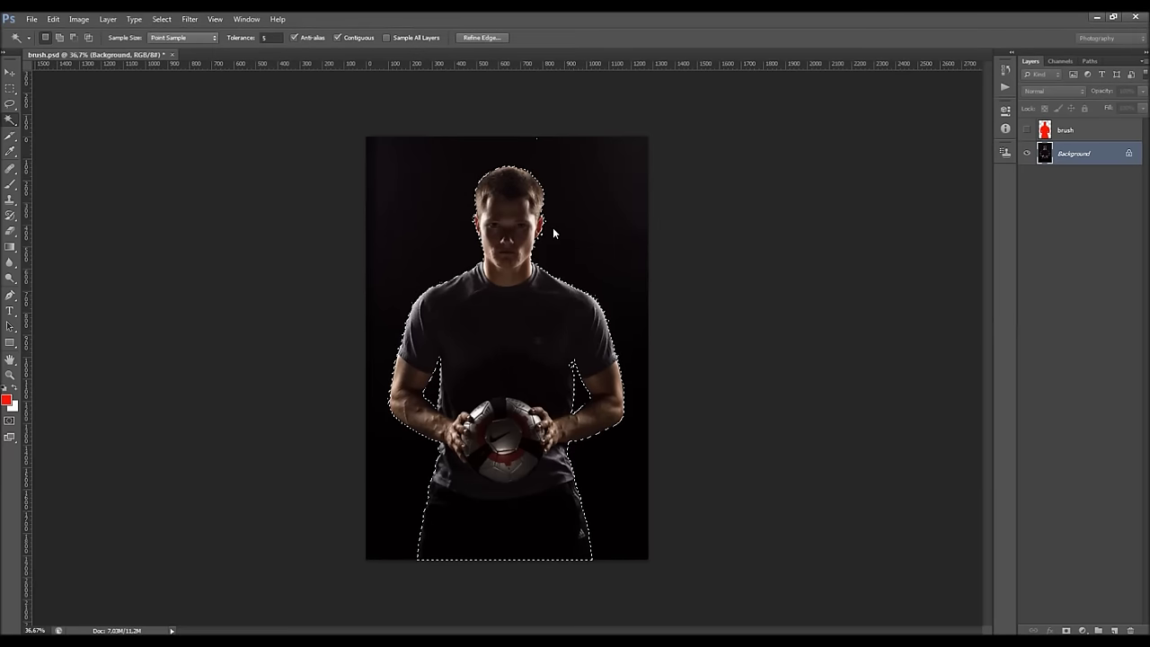
{"action": "left_click", "coordinate": [162, 19]}
{"action": "mouse_move", "coordinate": [243, 155]}
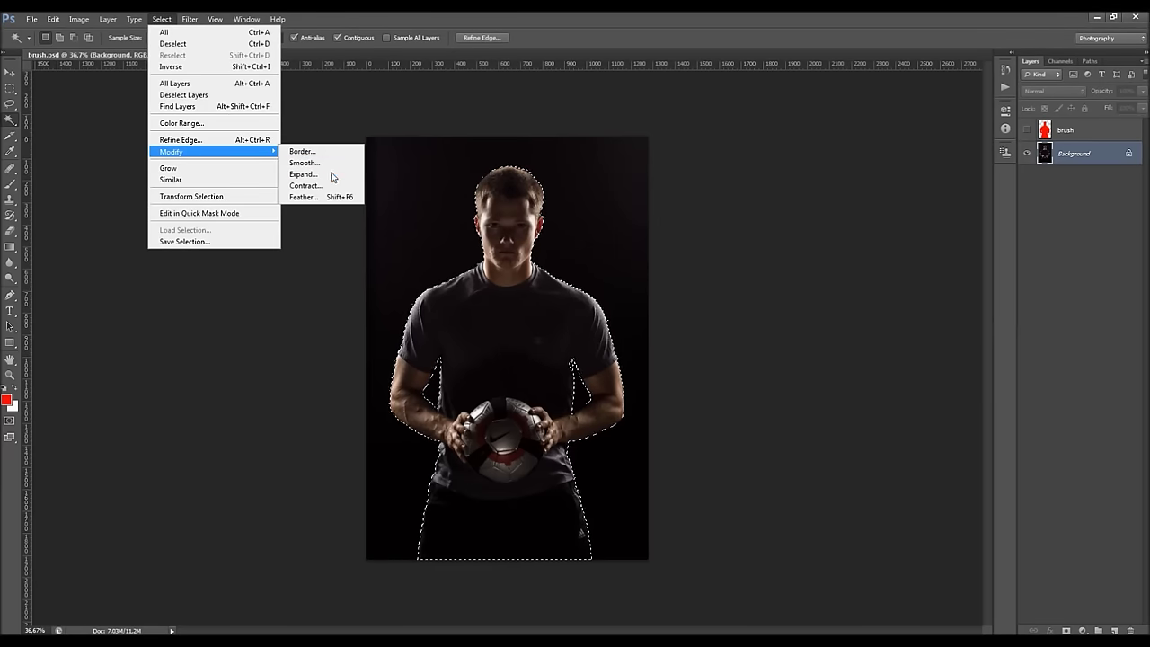
{"action": "left_click", "coordinate": [326, 197]}
{"action": "key", "text": "Return"}
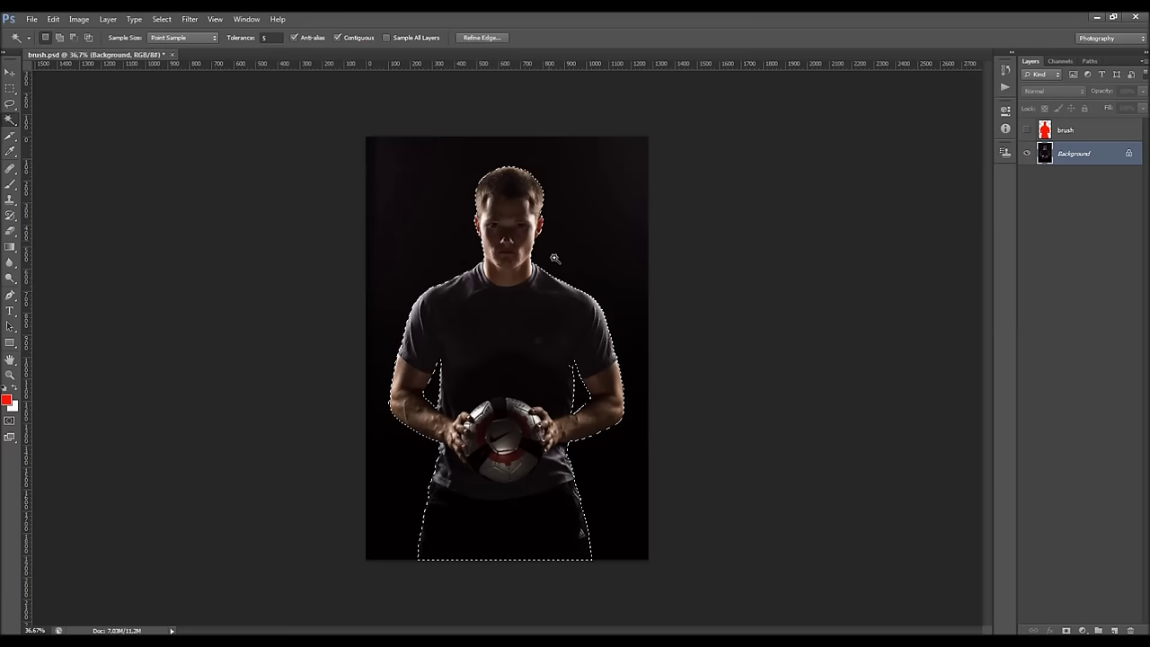
{"action": "left_click", "coordinate": [1071, 133]}
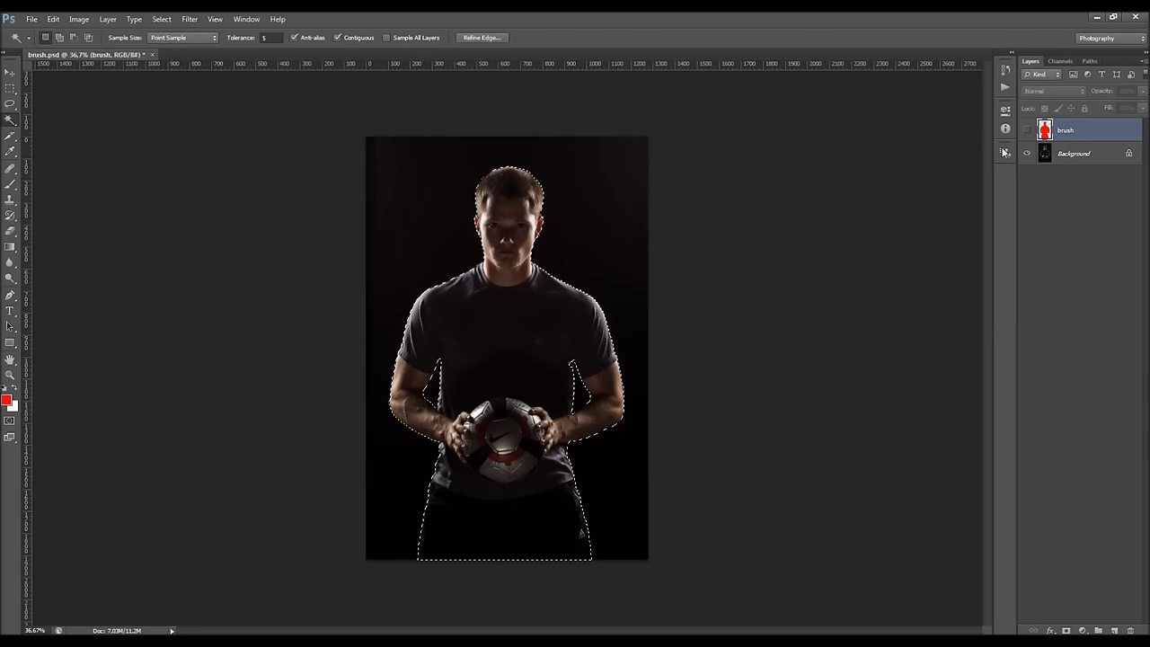
{"action": "key", "text": "ctrl+d"}
Show the brush layer's red silhouette, switch to Move, and load its outline as a selection.
{"action": "left_click", "coordinate": [1027, 130]}
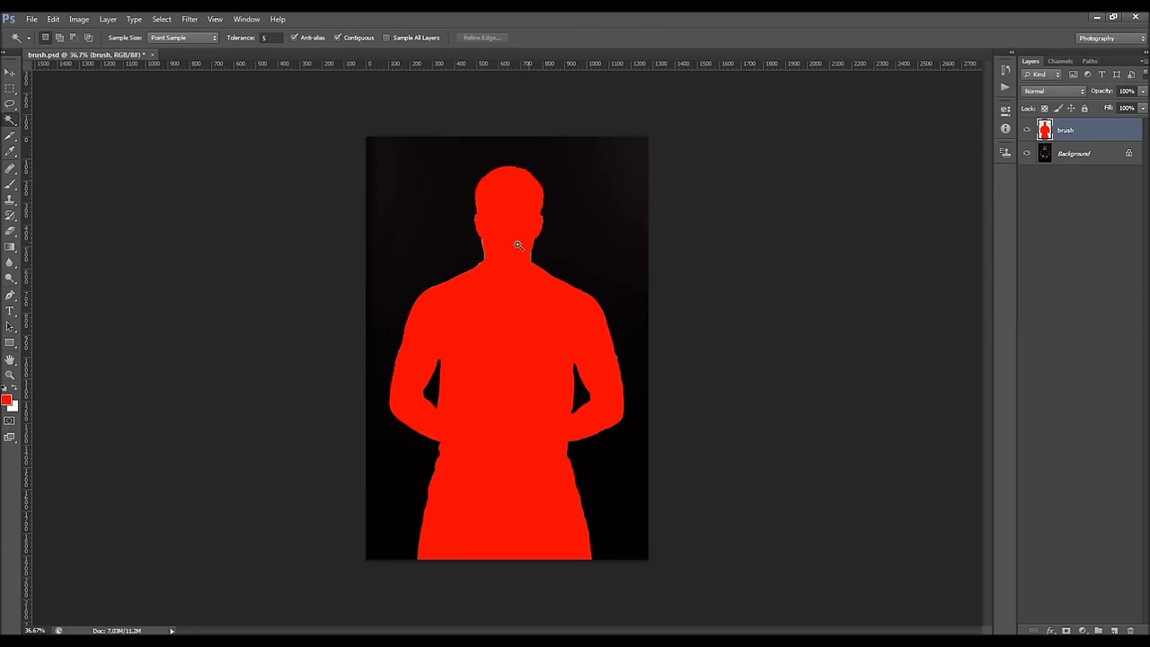
{"action": "key", "text": "v"}
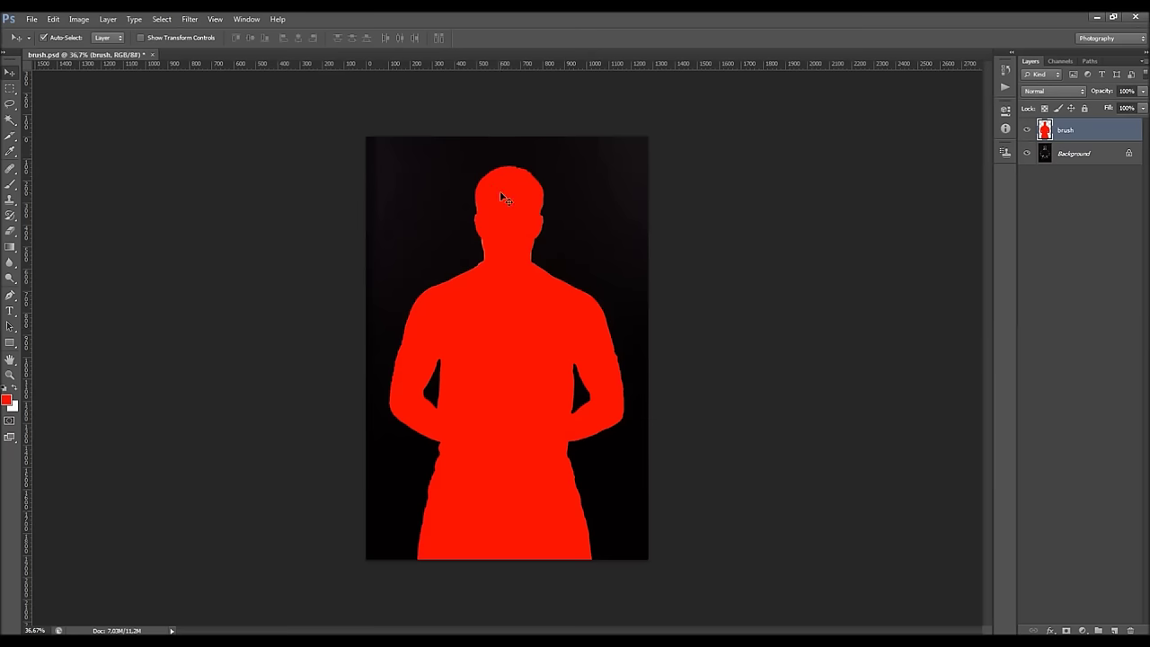
{"action": "left_click", "coordinate": [1044, 131], "text": "ctrl"}
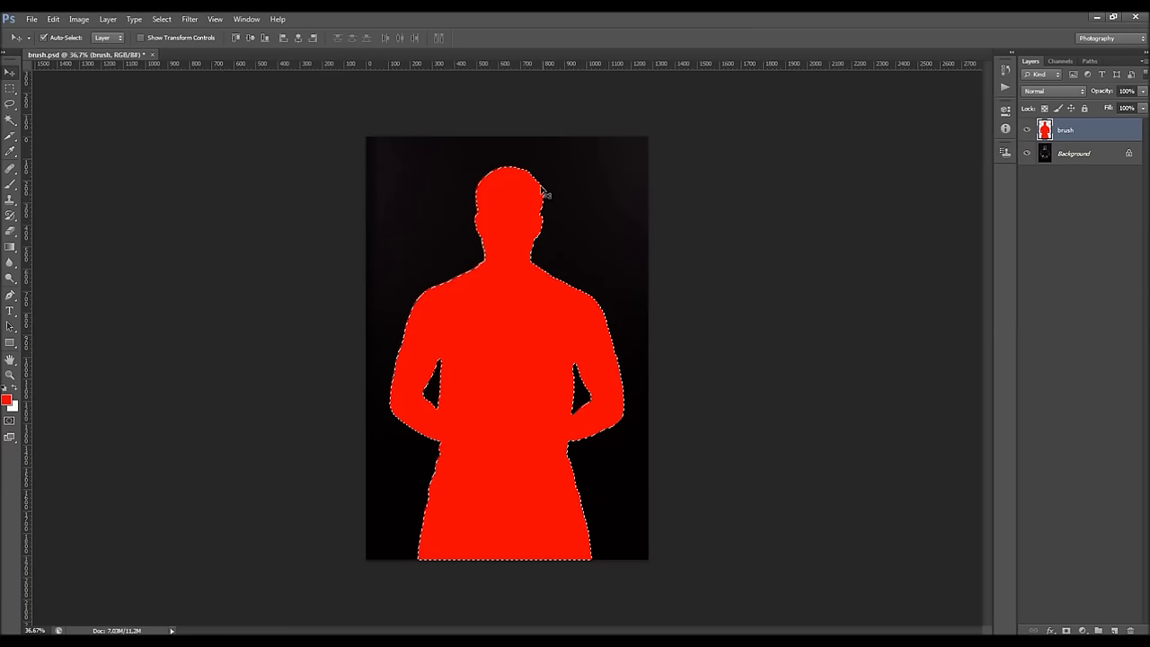
{"action": "left_click", "coordinate": [79, 19]}
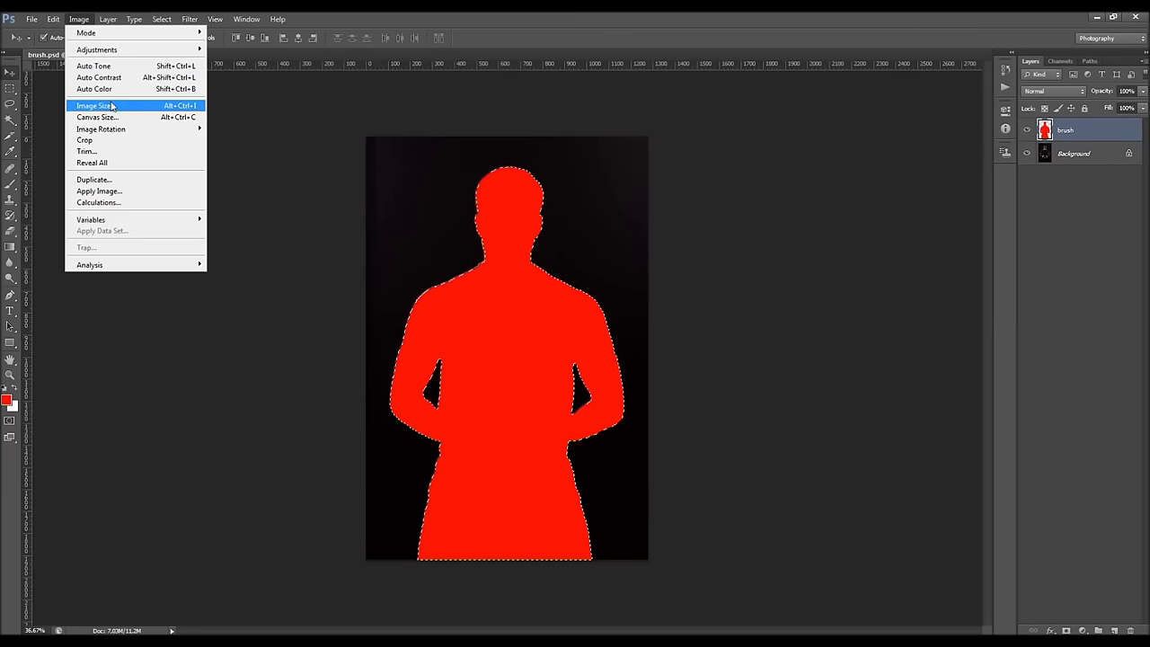
{"action": "left_click", "coordinate": [84, 140]}
{"action": "left_click", "coordinate": [79, 19]}
{"action": "left_click", "coordinate": [96, 117]}
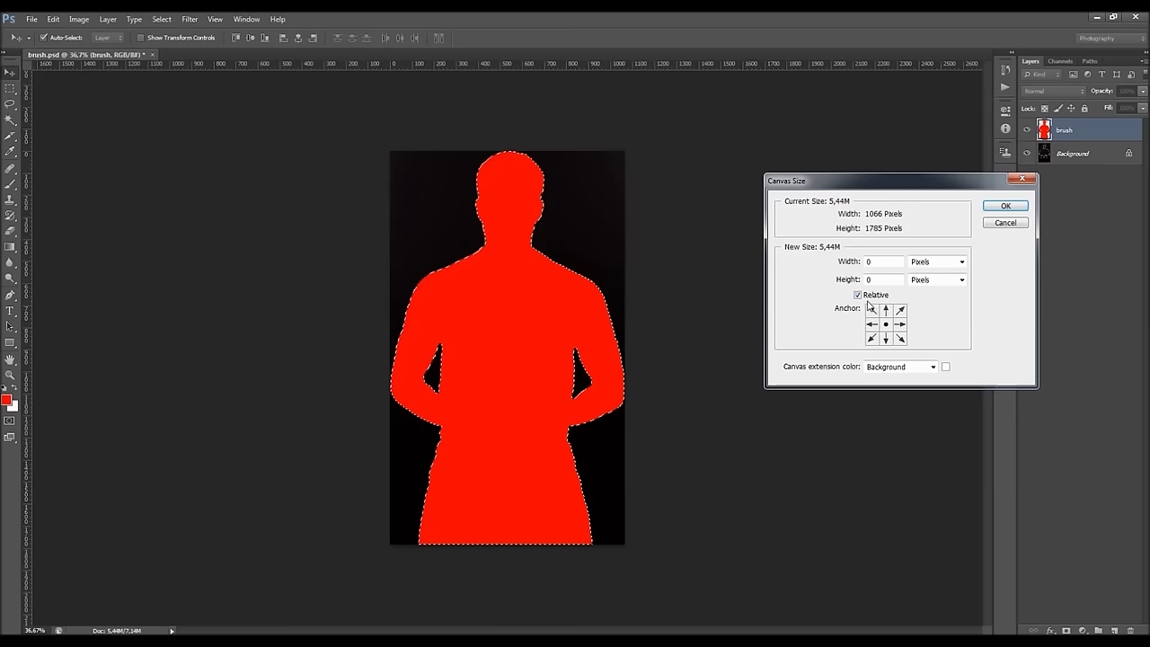
{"action": "double_click", "coordinate": [881, 262]}
{"action": "type", "text": "00"}
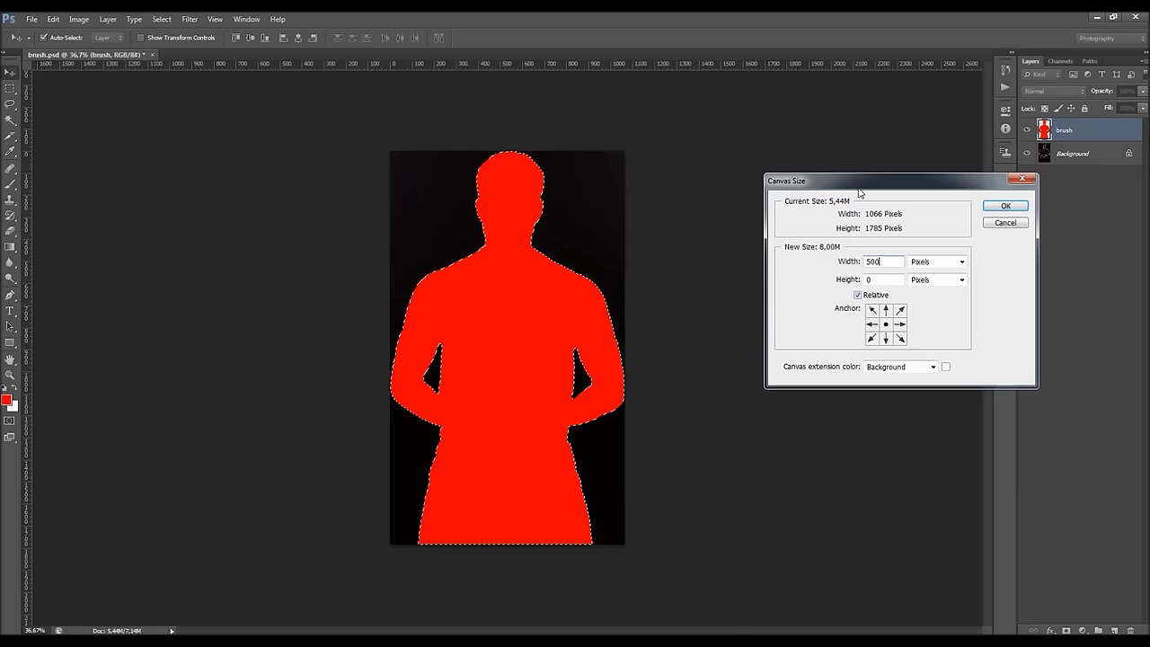
{"action": "key", "text": "Return"}
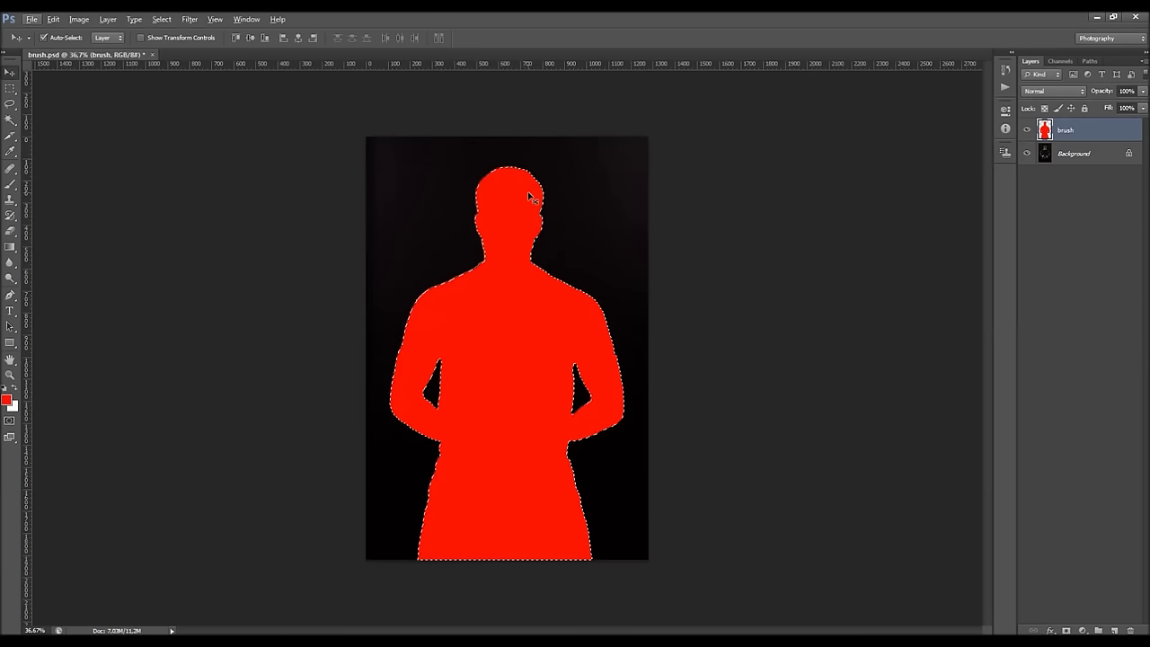
{"action": "key", "text": "ctrl+d"}
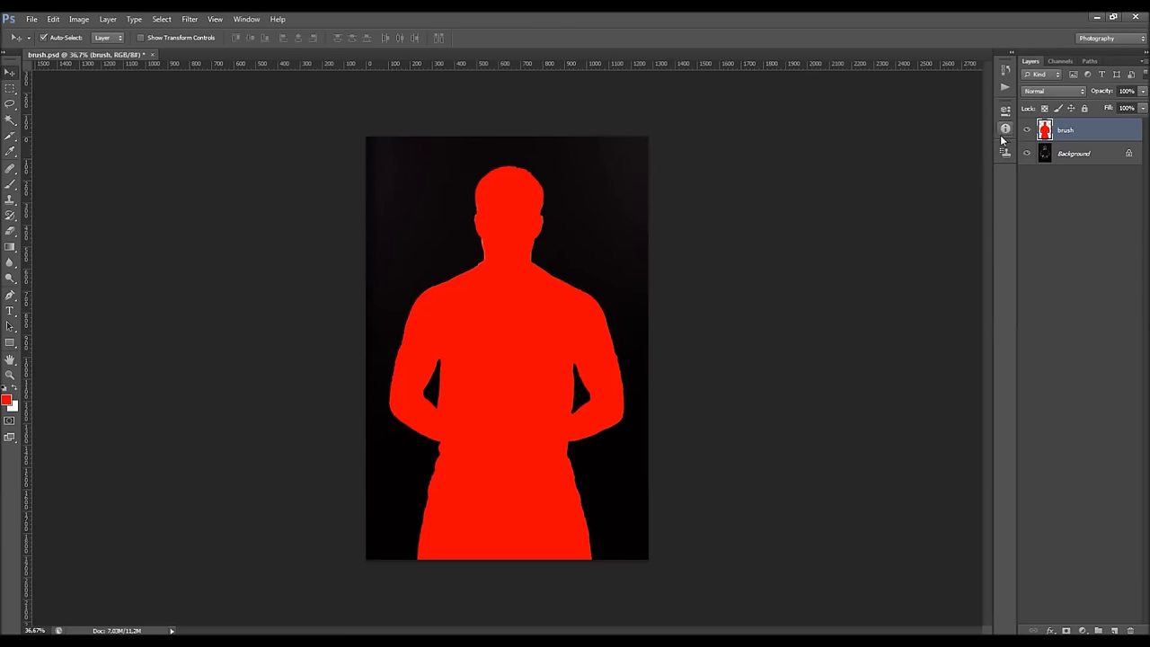
Load Dark Fantasy.atn into the Actions panel and select its Dark Fantasy action.
{"action": "left_click", "coordinate": [1005, 86]}
{"action": "left_click", "coordinate": [1005, 86]}
{"action": "left_click", "coordinate": [246, 19]}
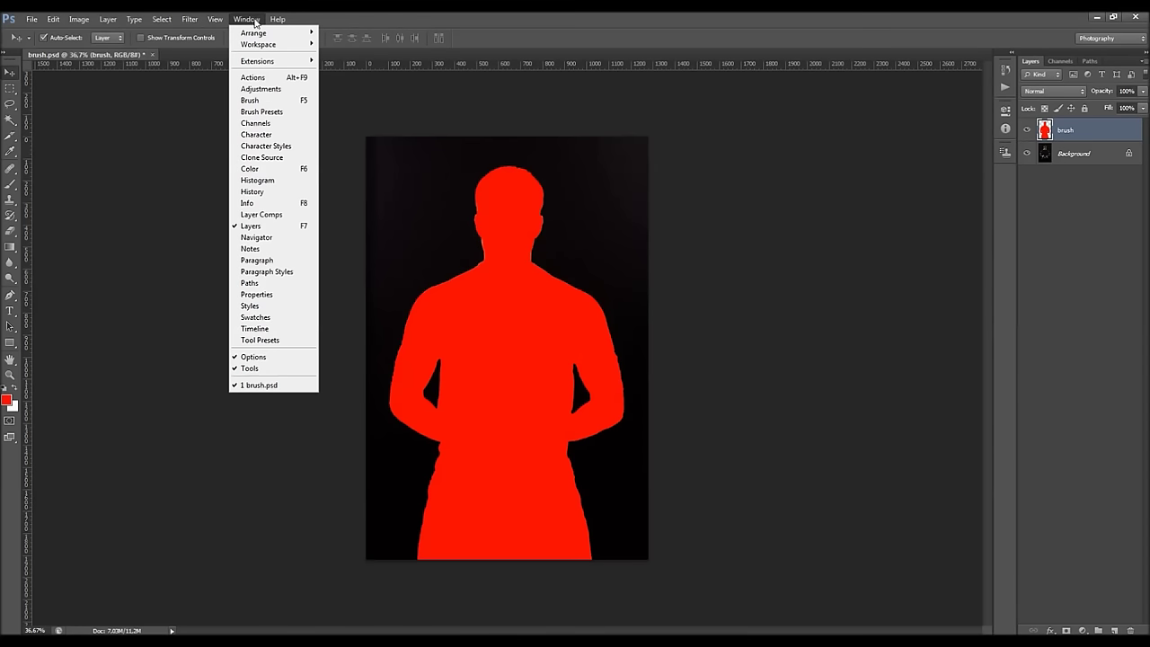
{"action": "left_click", "coordinate": [269, 78]}
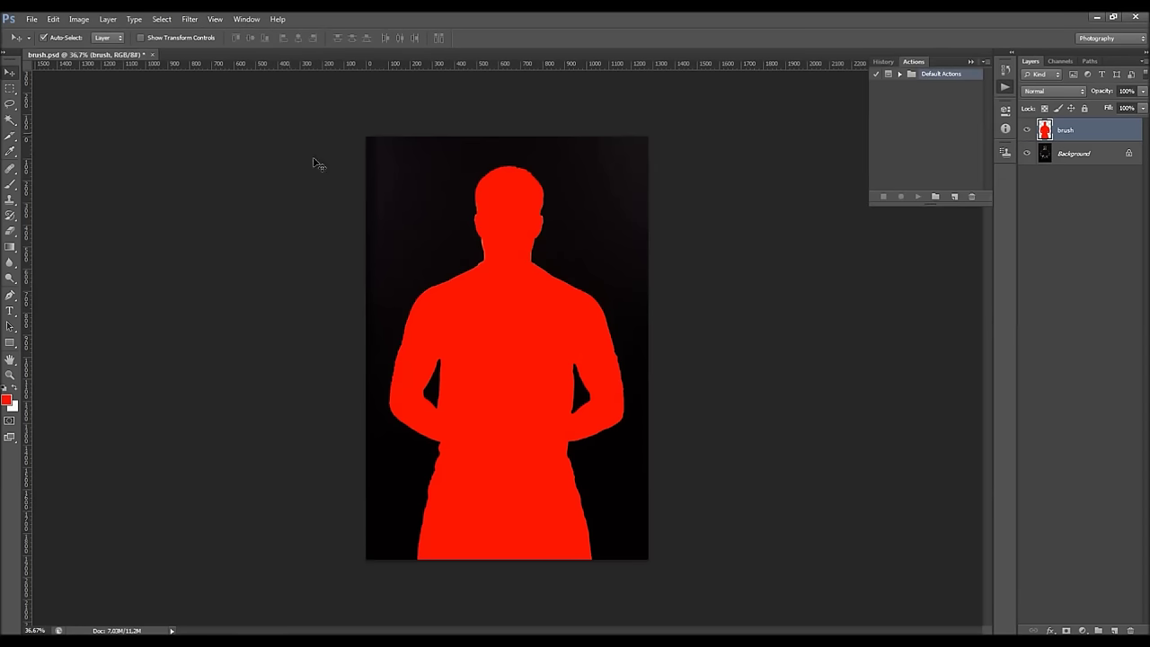
{"action": "left_click", "coordinate": [985, 62]}
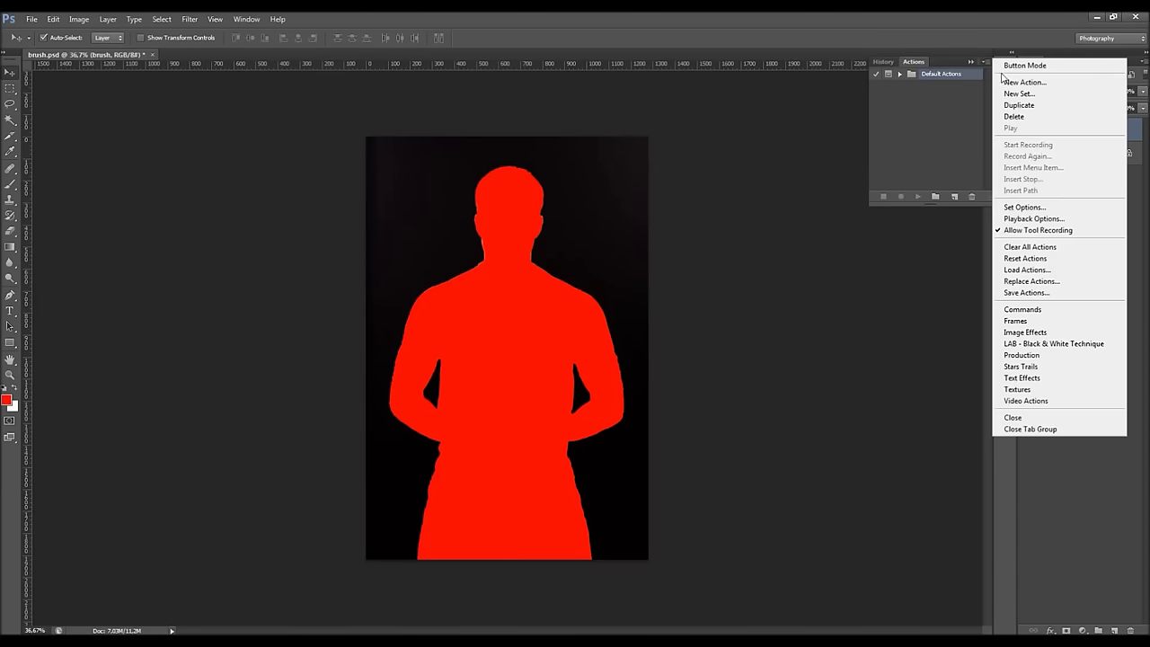
{"action": "left_click", "coordinate": [1029, 270]}
{"action": "left_click", "coordinate": [858, 212]}
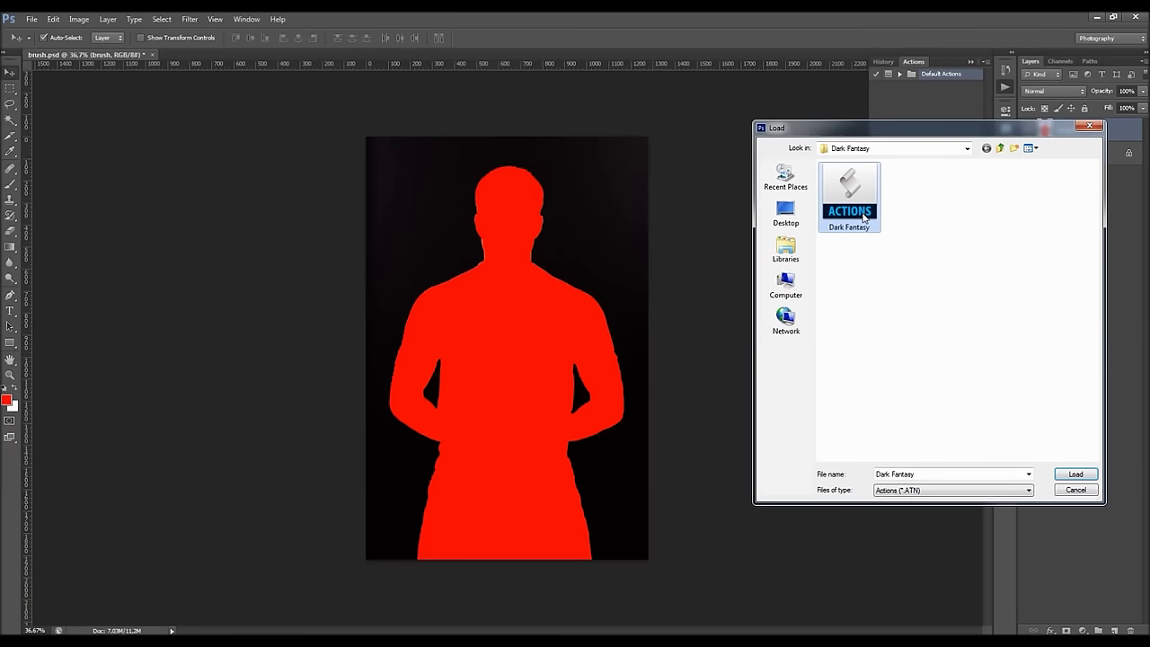
{"action": "left_click", "coordinate": [1077, 474]}
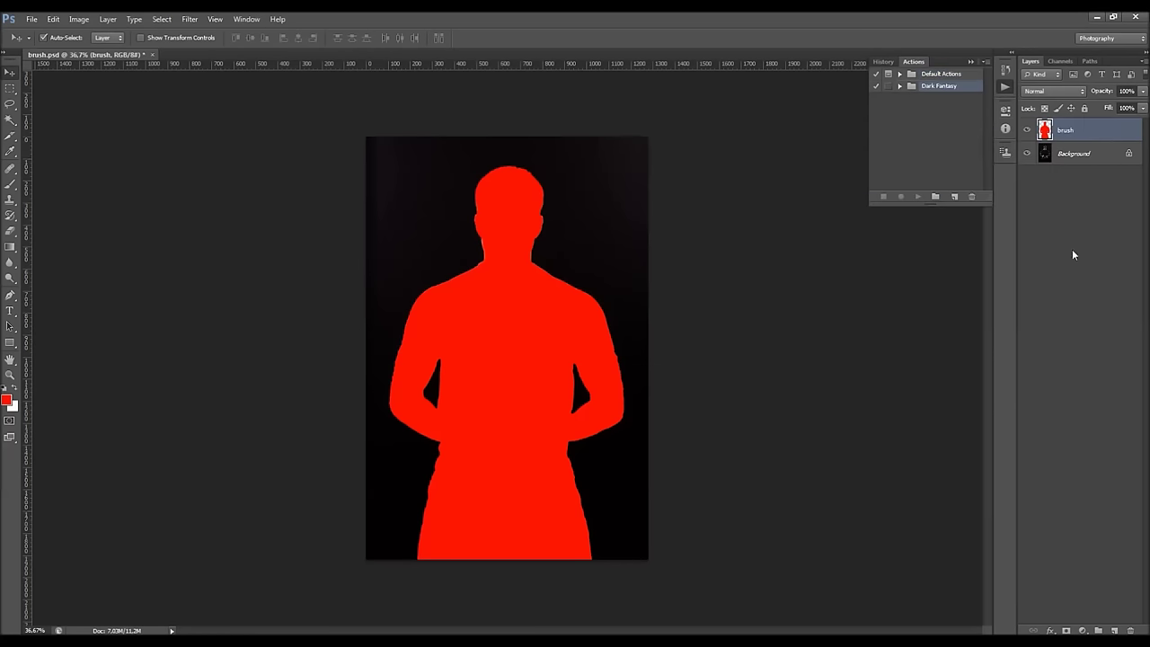
{"action": "left_click", "coordinate": [901, 86]}
{"action": "left_click", "coordinate": [929, 101]}
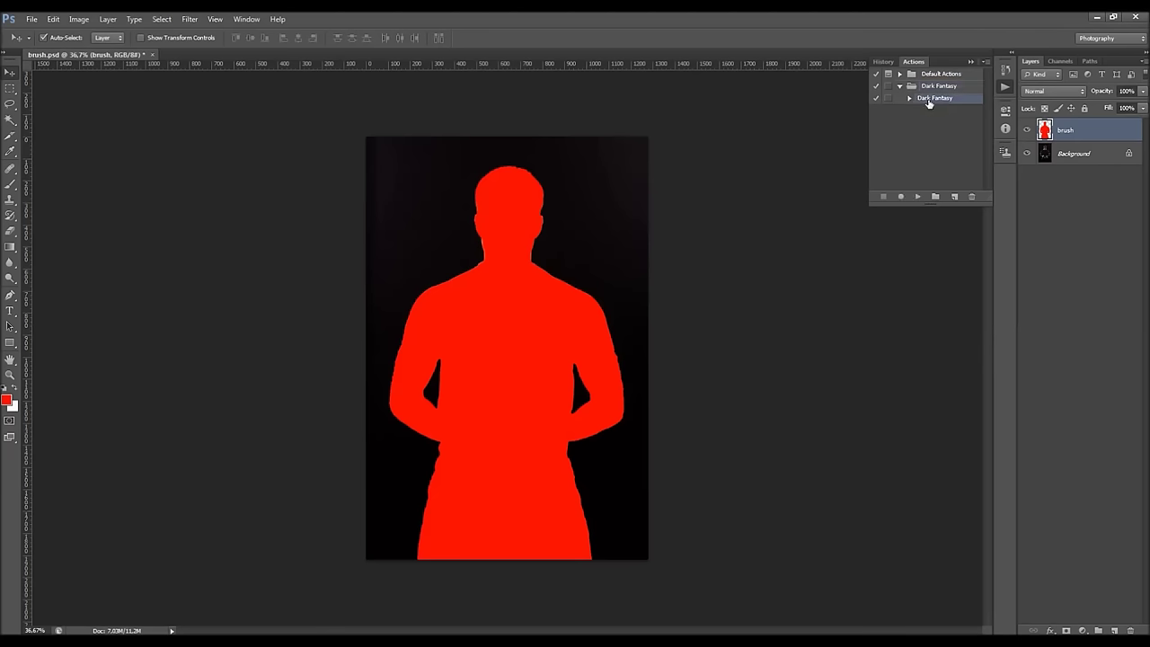
Play the Dark Fantasy action on brush.psd, zoom the result to 50%, and collapse the Actions panel.
{"action": "left_click", "coordinate": [919, 198]}
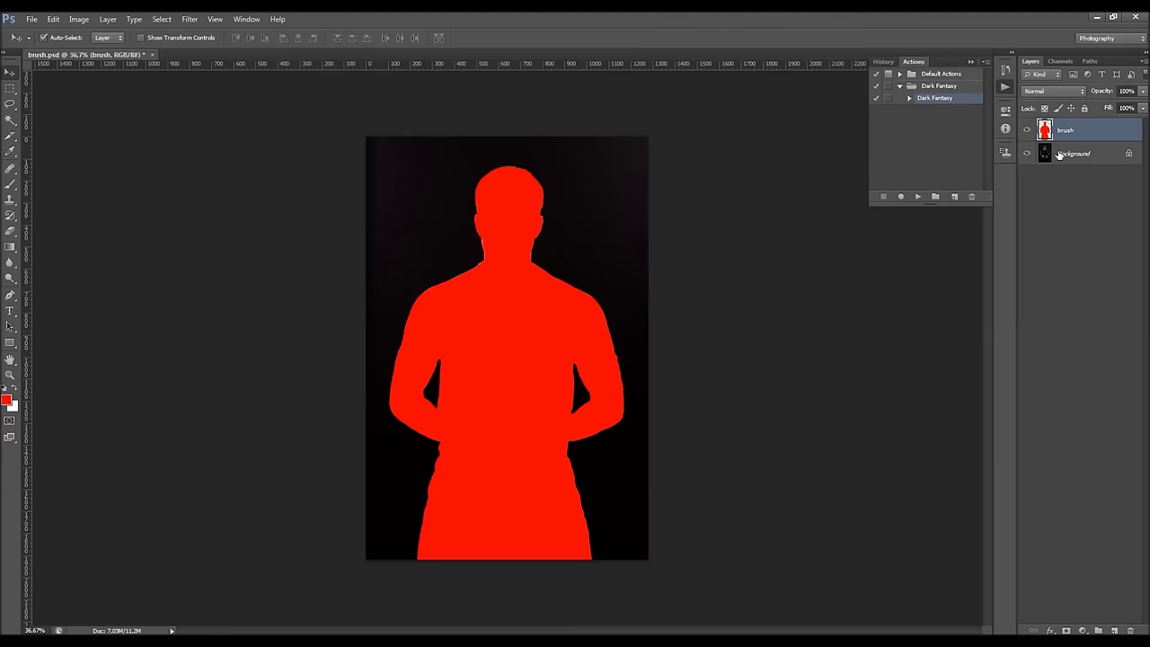
{"action": "left_click", "coordinate": [918, 198]}
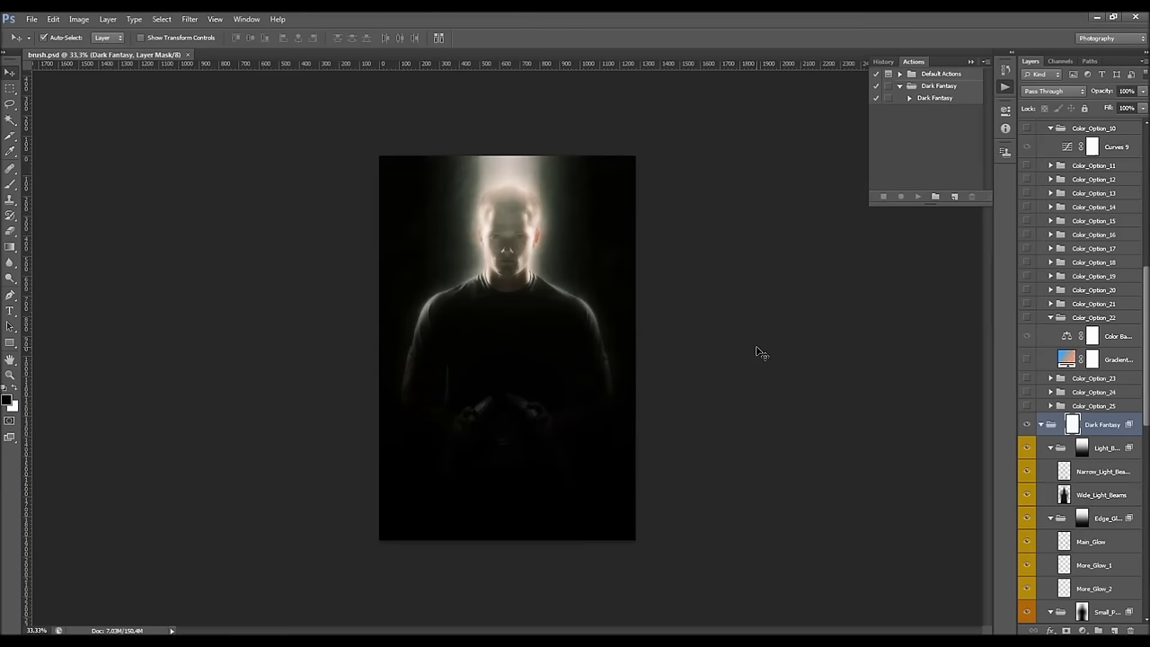
{"action": "left_click", "coordinate": [645, 326], "text": "ctrl"}
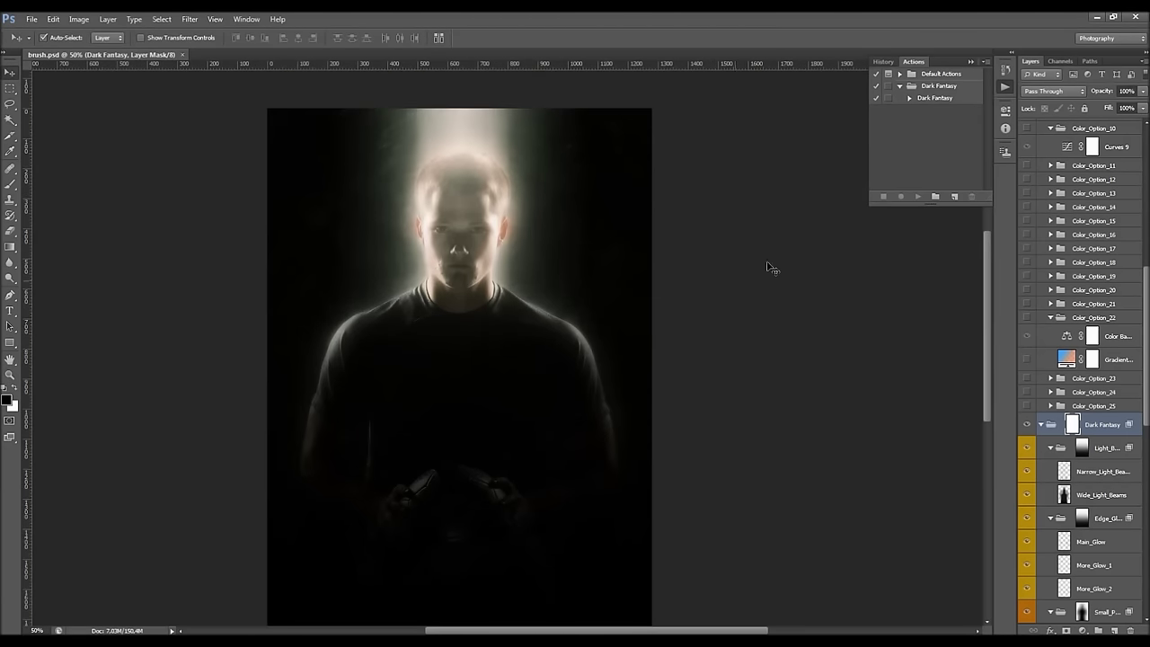
{"action": "left_click", "coordinate": [970, 61]}
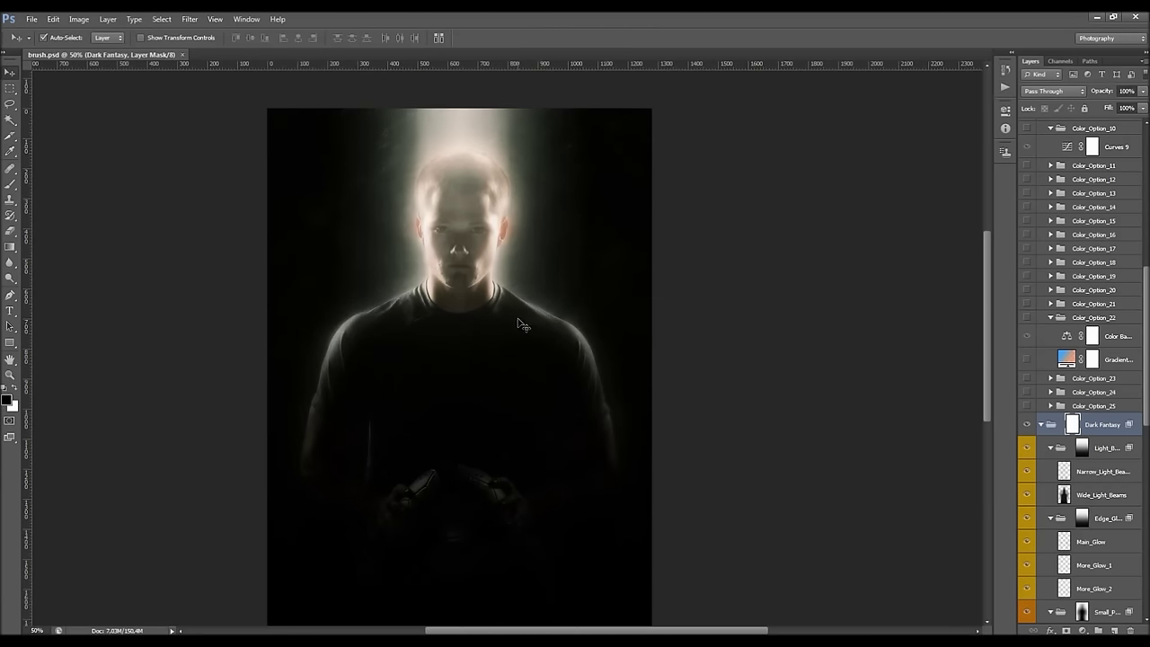
Select the Dark Fantasy group and collapse all generated layer groups at once.
{"action": "scroll", "coordinate": [525, 322], "scroll_direction": "down", "scroll_amount": 3}
{"action": "scroll", "coordinate": [1070, 261], "scroll_direction": "down", "scroll_amount": 5}
{"action": "scroll", "coordinate": [1070, 262], "scroll_direction": "up", "scroll_amount": 3}
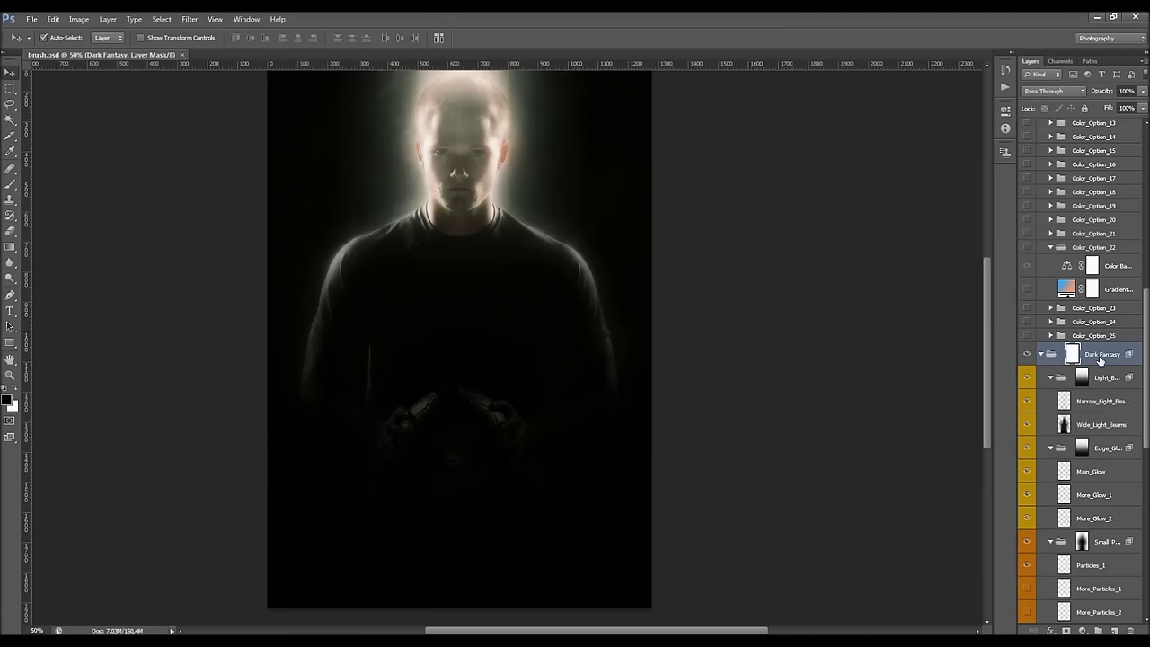
{"action": "left_click", "coordinate": [1098, 357]}
{"action": "left_click", "coordinate": [1040, 355], "text": "ctrl"}
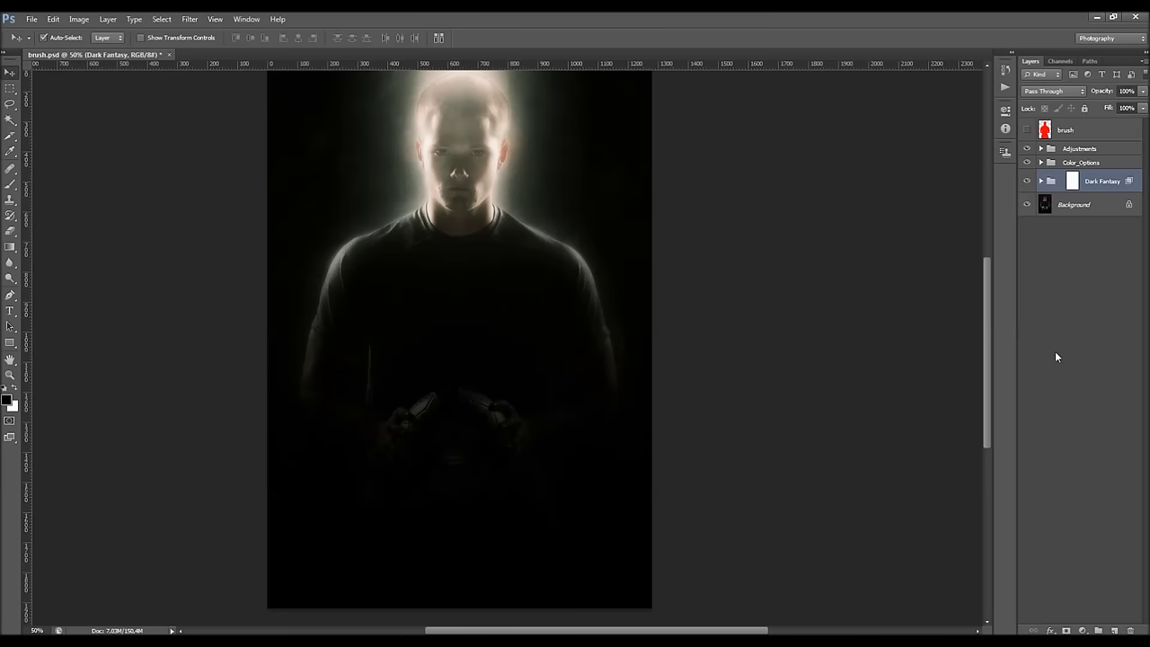
Inspect the Adjustments group's Overall_Sharpen, brightness, contrast and saturation layers.
{"action": "left_click", "coordinate": [1041, 180], "text": "alt"}
{"action": "left_click", "coordinate": [1041, 180], "text": "alt"}
{"action": "left_click", "coordinate": [1070, 136]}
{"action": "left_click", "coordinate": [1042, 150]}
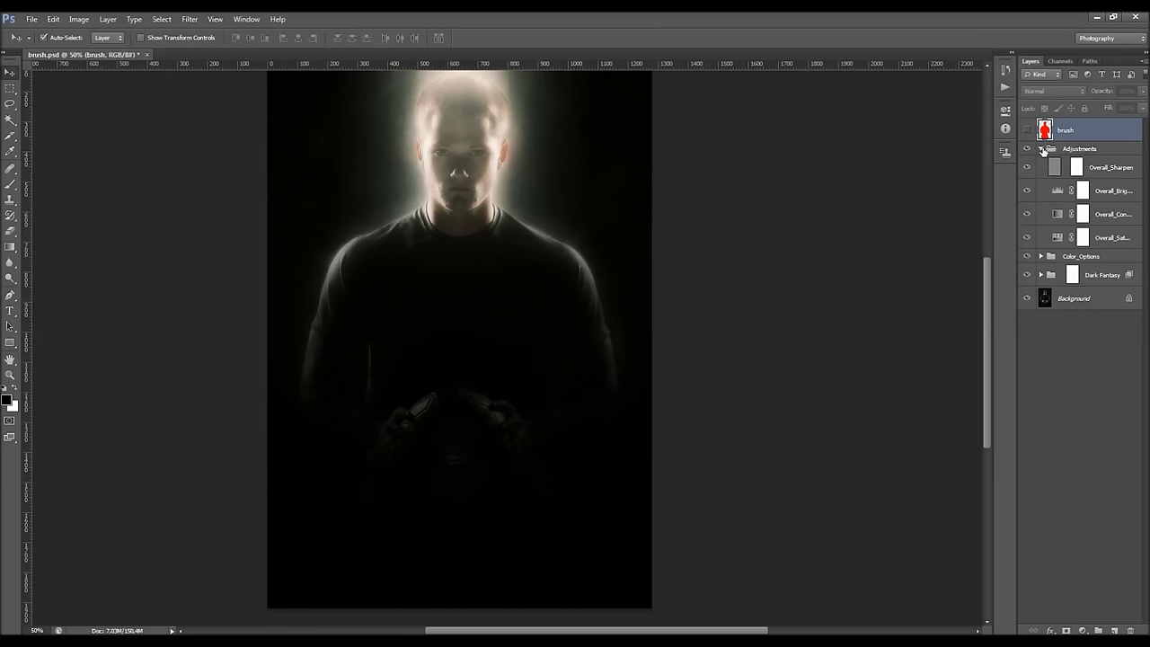
{"action": "left_click", "coordinate": [1101, 173]}
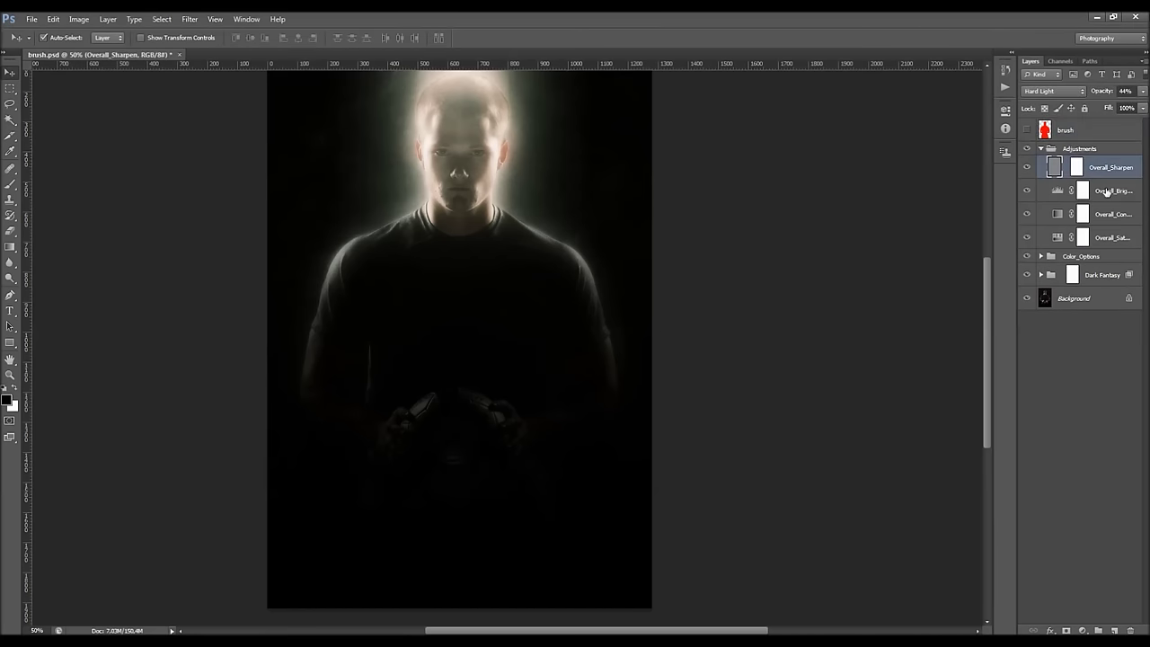
{"action": "left_click", "coordinate": [1107, 191]}
{"action": "left_click", "coordinate": [1105, 216]}
{"action": "left_click", "coordinate": [1107, 237]}
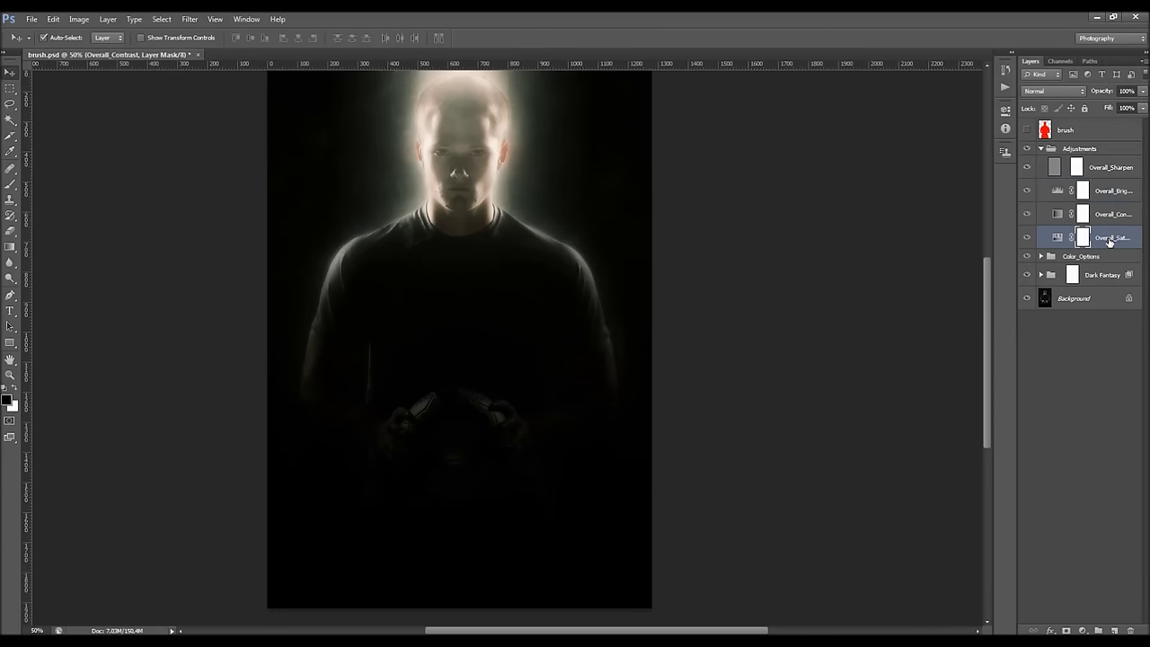
{"action": "left_click", "coordinate": [1041, 150]}
Peek inside Color_Options, then leave the Dark Fantasy group expanded.
{"action": "left_click", "coordinate": [1041, 163]}
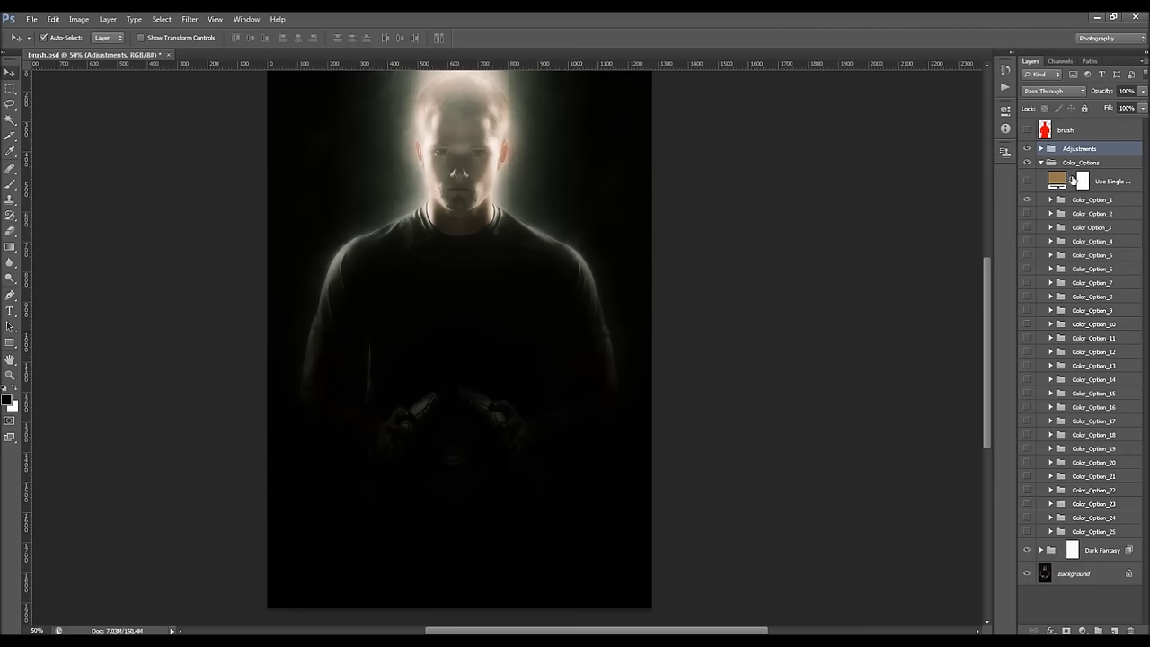
{"action": "left_click", "coordinate": [1042, 163]}
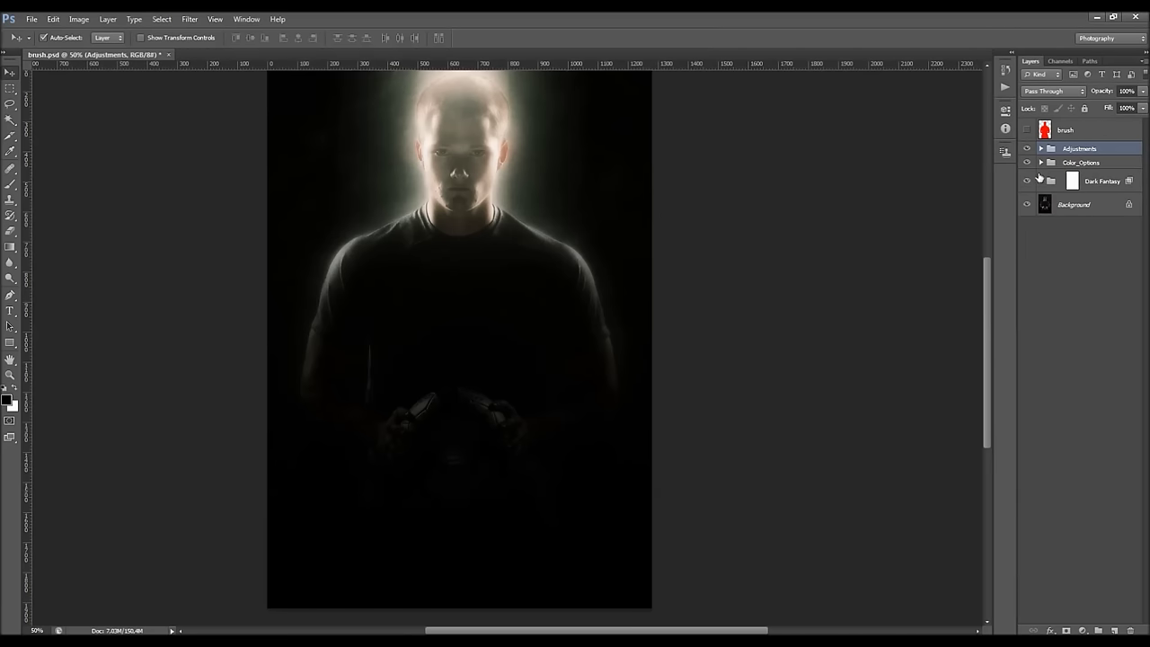
{"action": "left_click", "coordinate": [1042, 182]}
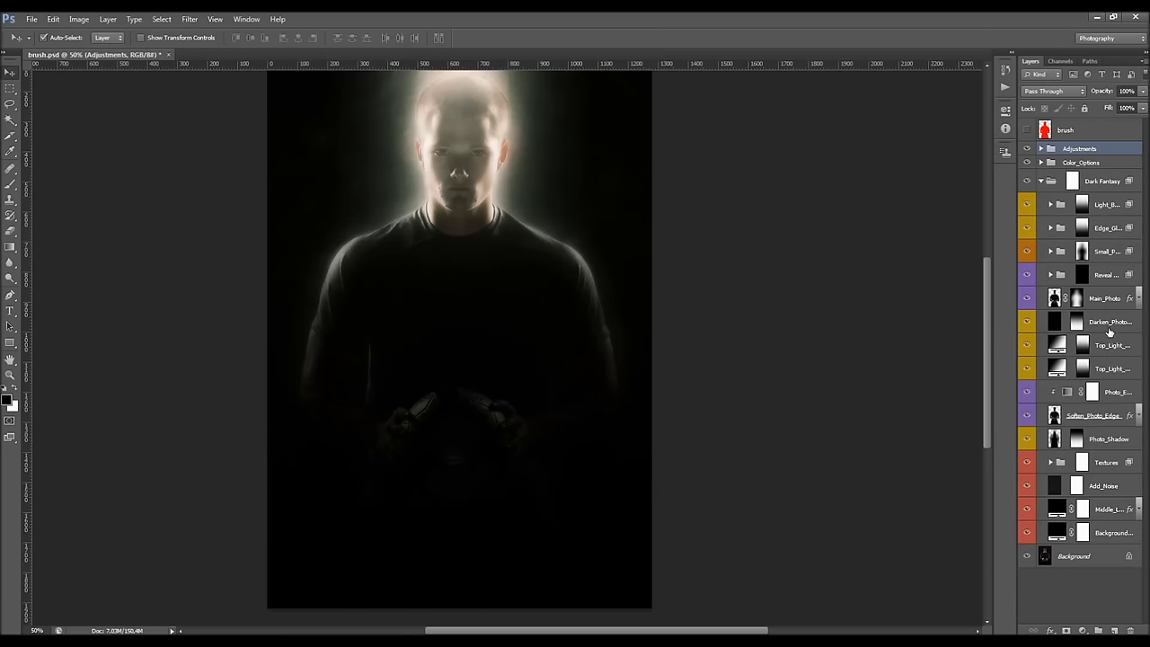
{"action": "left_click", "coordinate": [1102, 183]}
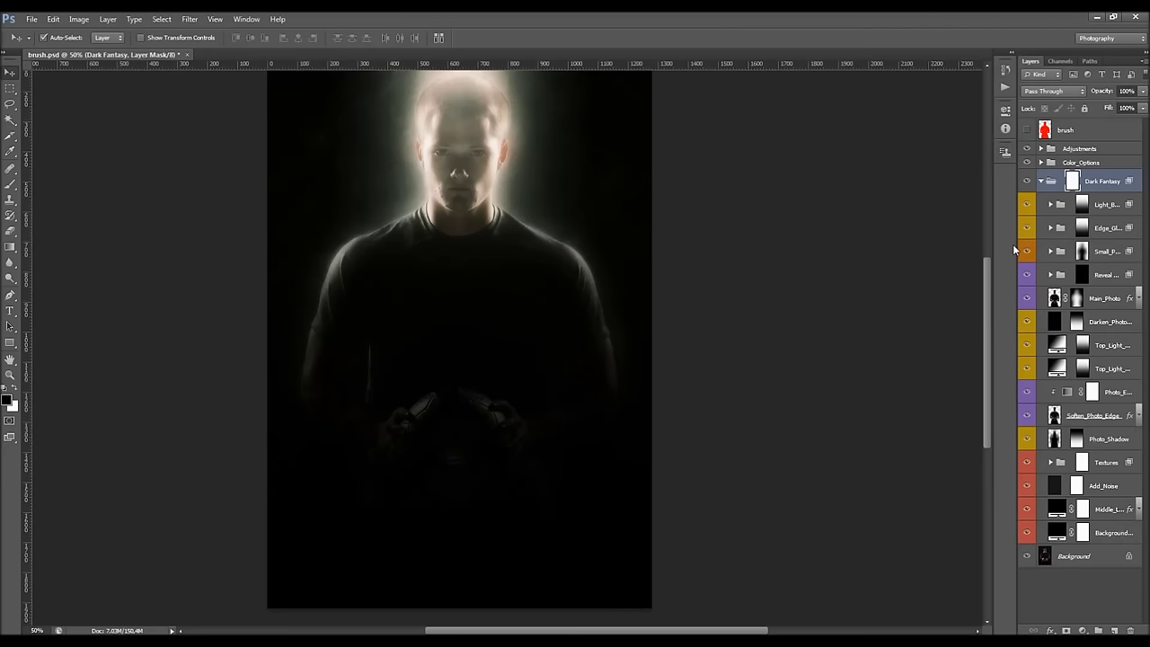
{"action": "left_click_drag", "start_coordinate": [1016, 249], "coordinate": [987, 244]}
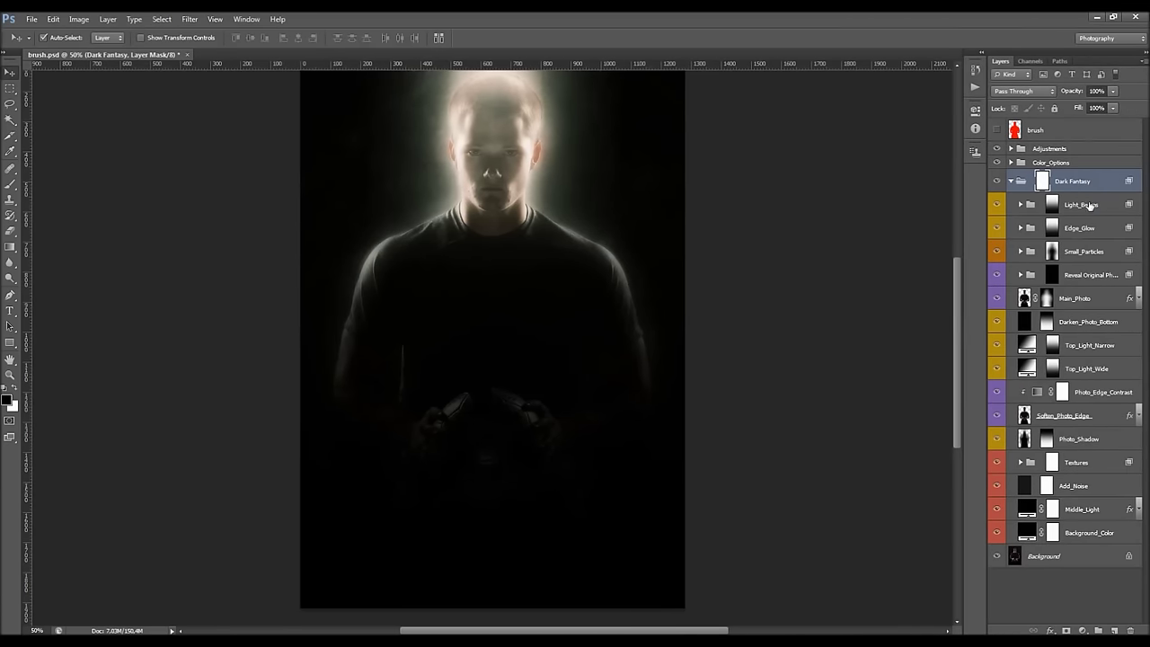
{"action": "left_click", "coordinate": [1078, 211]}
{"action": "left_click", "coordinate": [1091, 233]}
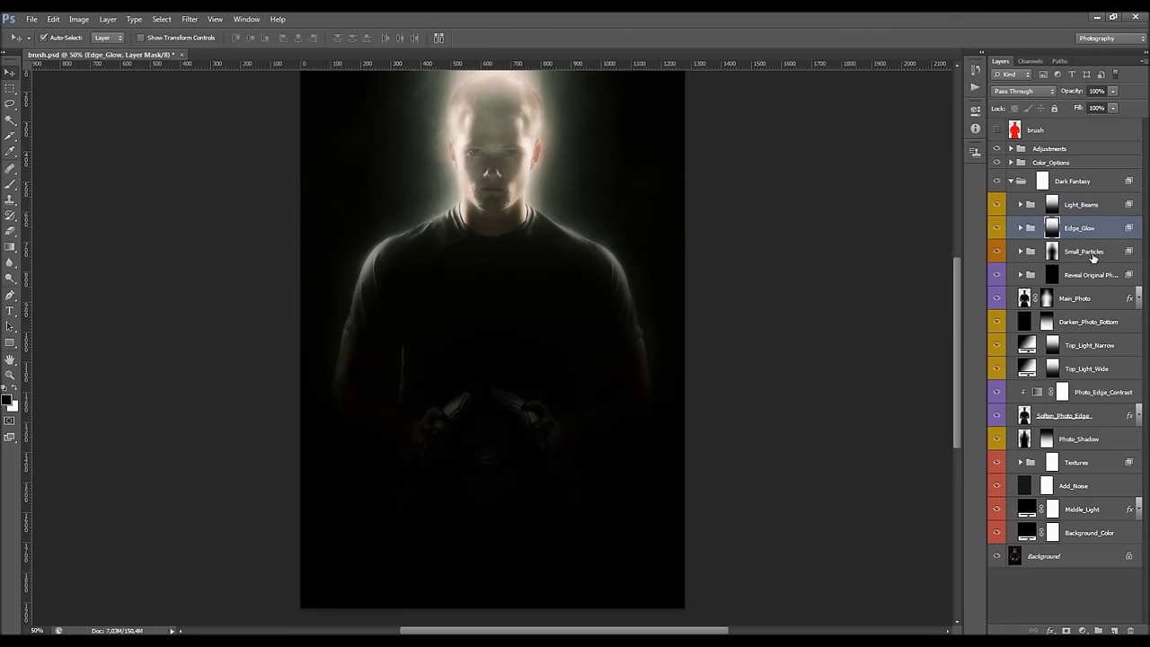
{"action": "left_click", "coordinate": [1095, 257]}
{"action": "left_click", "coordinate": [1072, 281]}
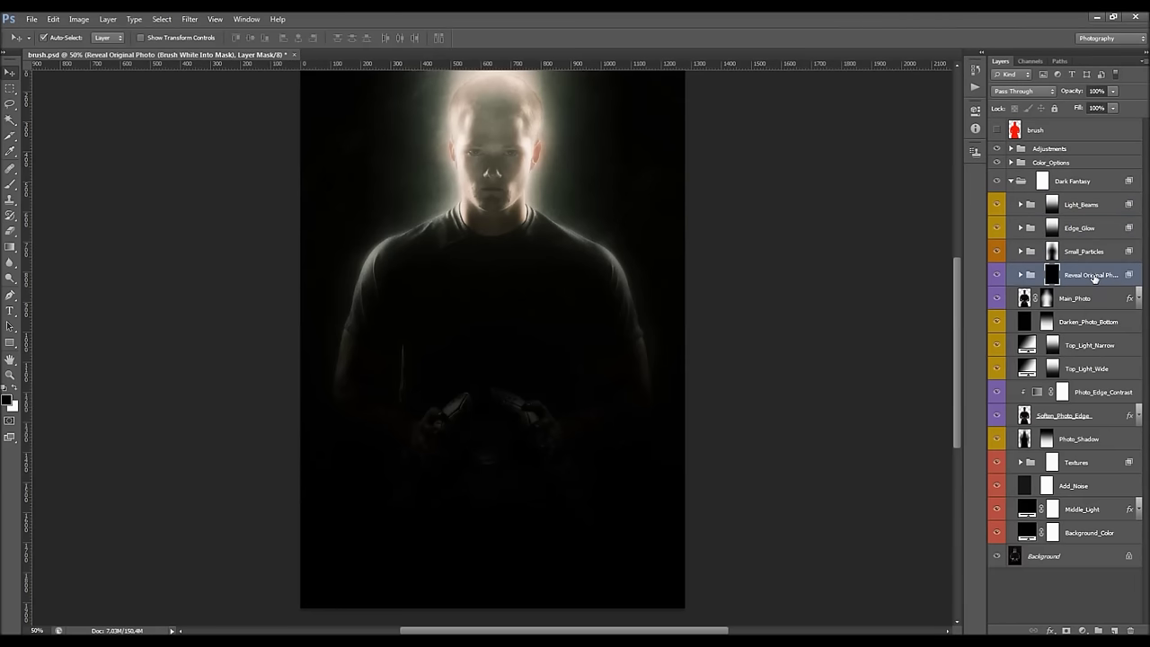
{"action": "left_click", "coordinate": [1092, 298]}
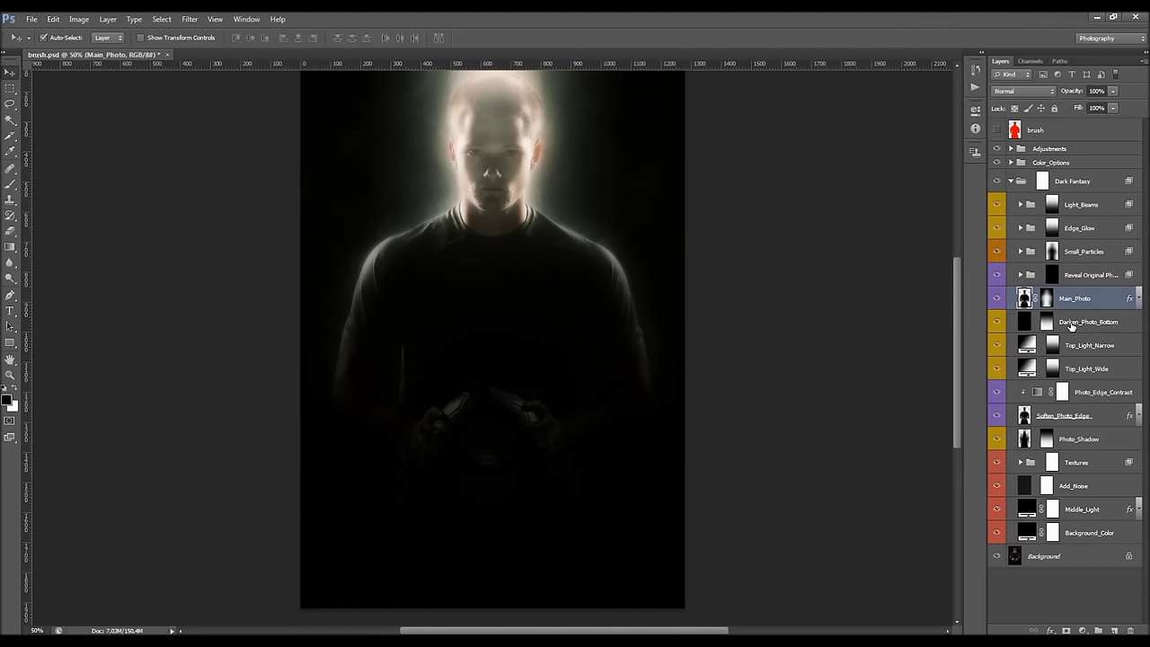
{"action": "left_click", "coordinate": [1071, 323]}
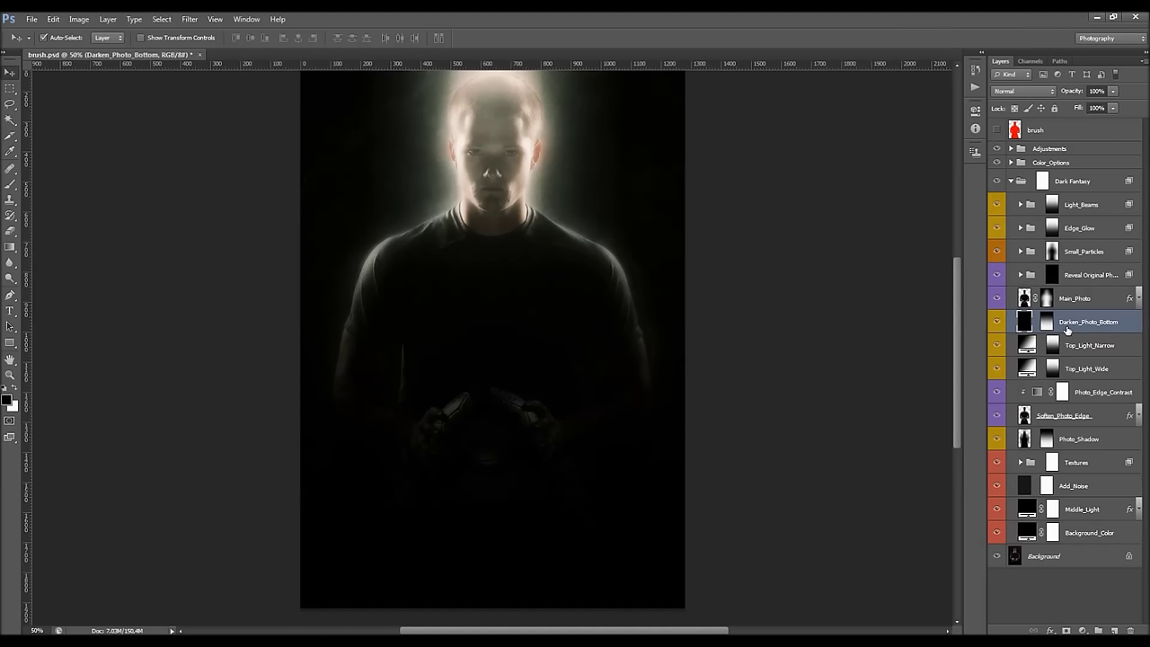
{"action": "left_click", "coordinate": [1083, 345]}
{"action": "left_click", "coordinate": [1078, 369]}
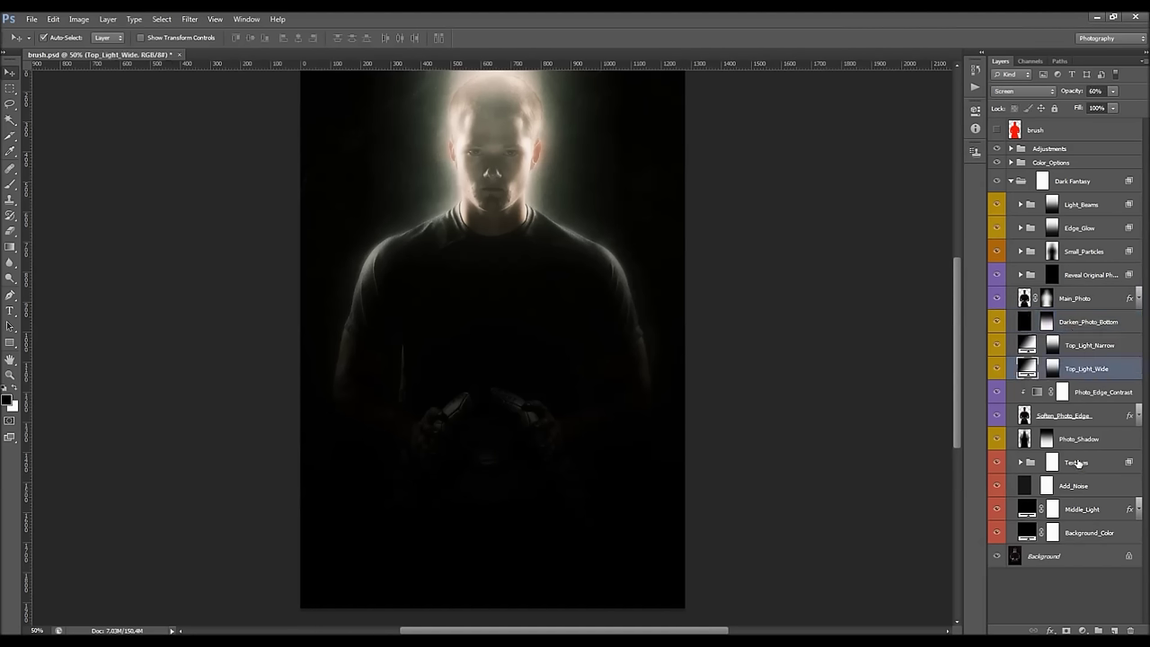
{"action": "left_click", "coordinate": [1087, 418]}
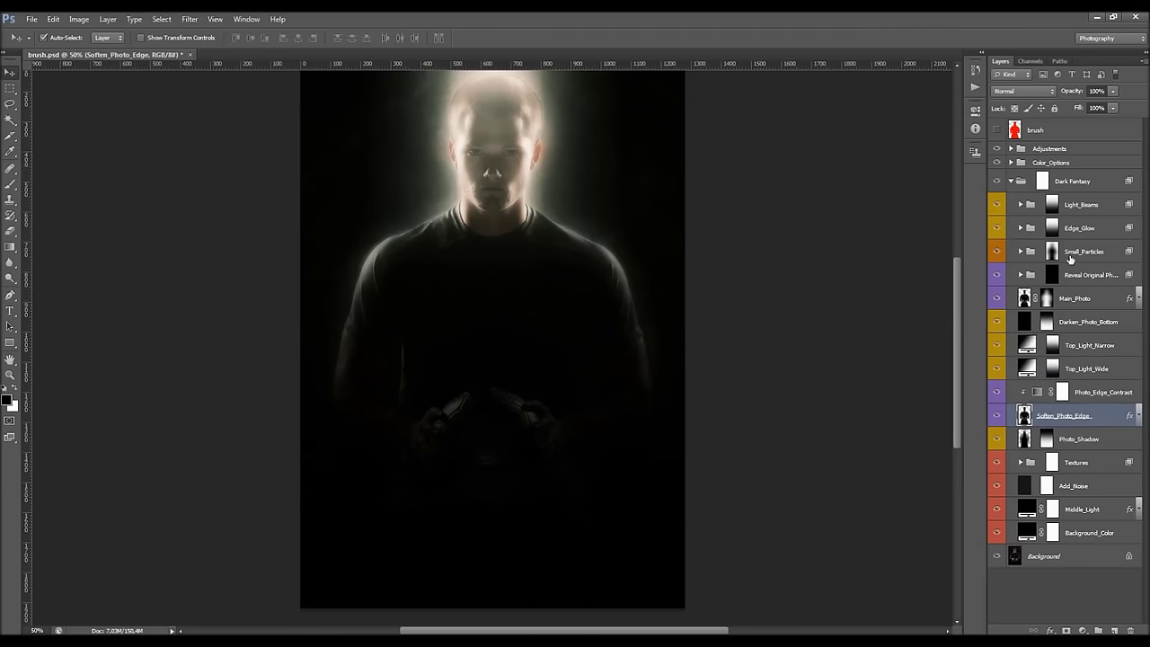
{"action": "scroll", "coordinate": [550, 297], "scroll_direction": "up", "scroll_amount": 5}
{"action": "scroll", "coordinate": [550, 296], "scroll_direction": "down", "scroll_amount": 1}
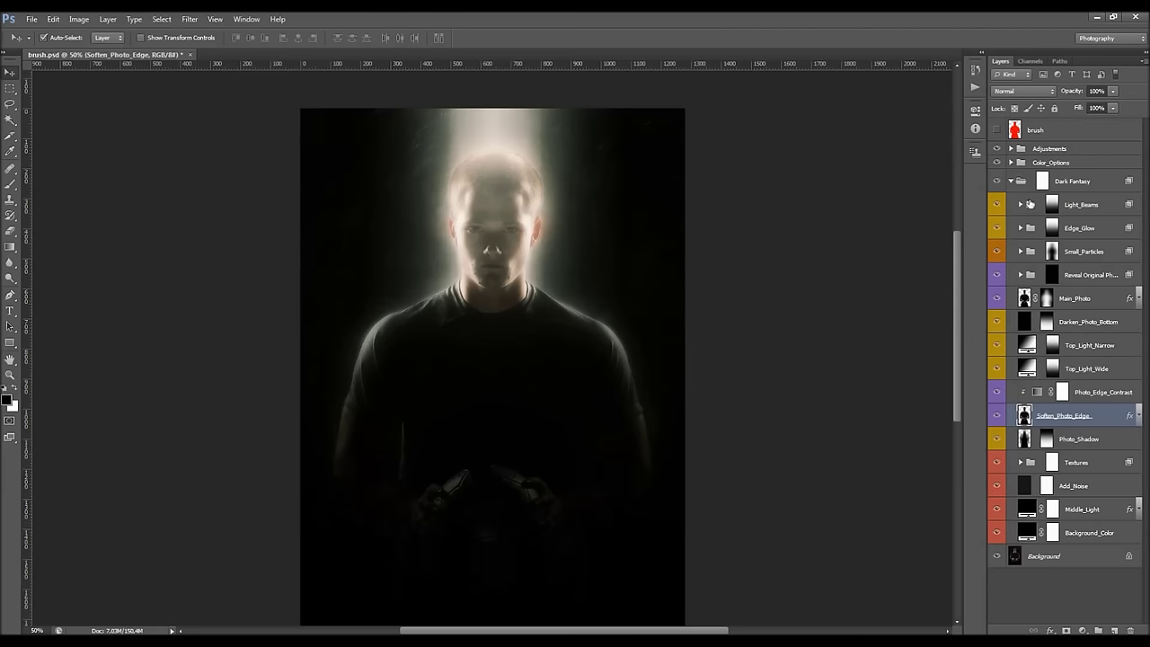
{"action": "left_click", "coordinate": [1042, 206]}
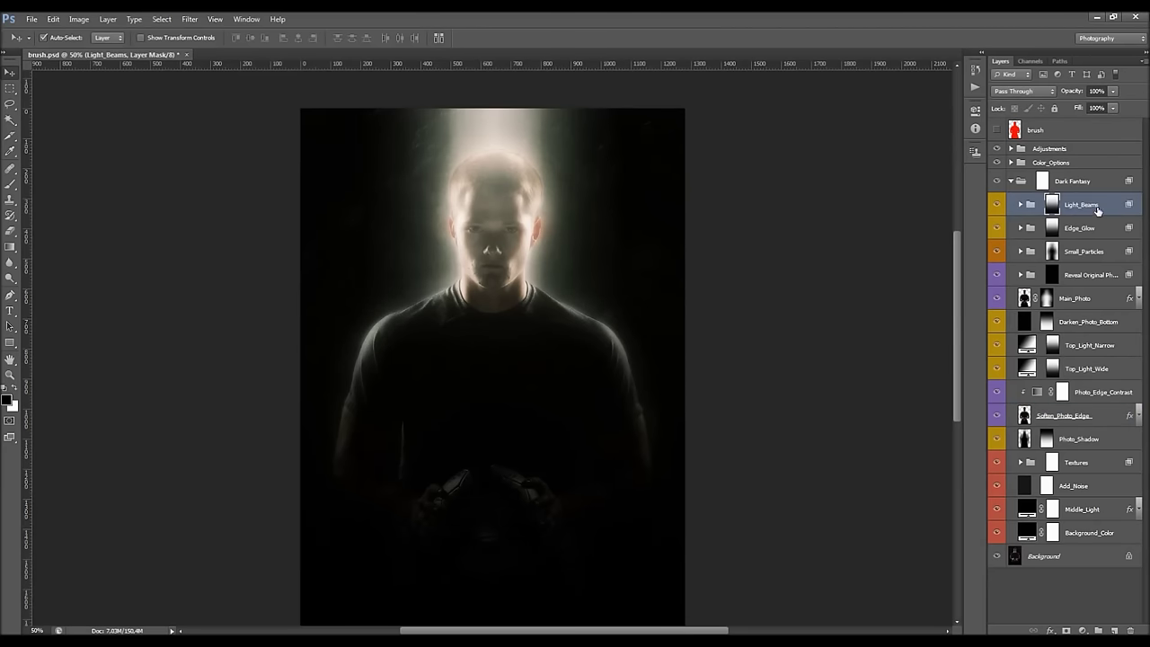
Compare the image with and without the Light_Beams group, then expand it.
{"action": "left_click", "coordinate": [1031, 209]}
{"action": "left_click", "coordinate": [997, 207]}
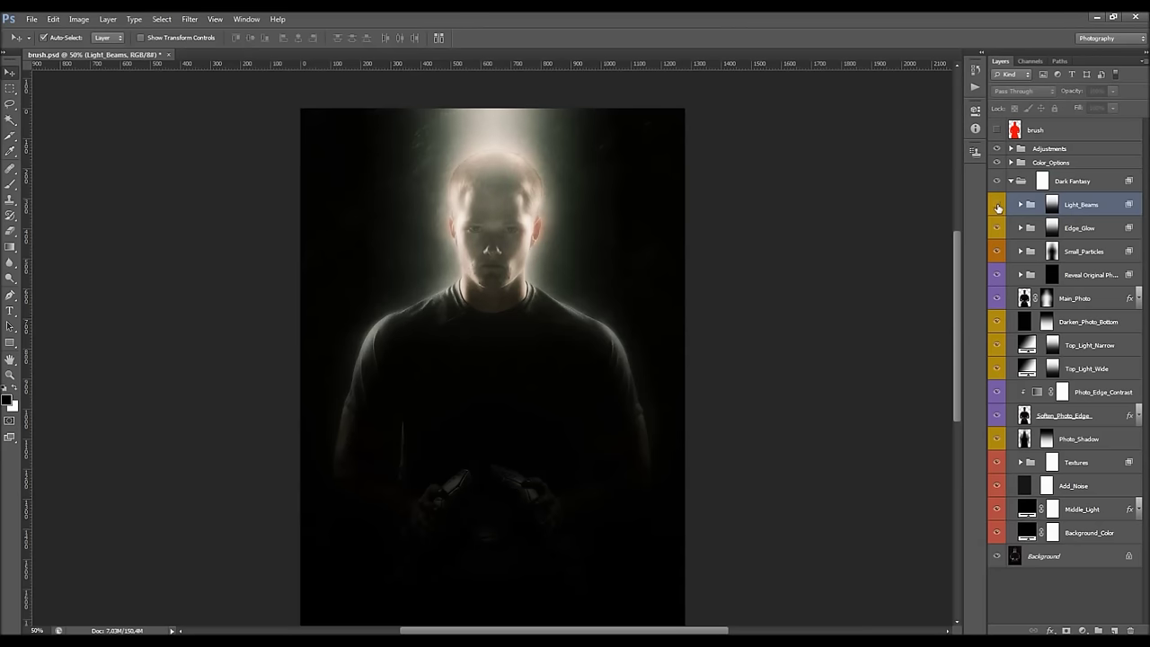
{"action": "left_click", "coordinate": [997, 207]}
{"action": "left_click", "coordinate": [998, 208]}
{"action": "left_click", "coordinate": [997, 208]}
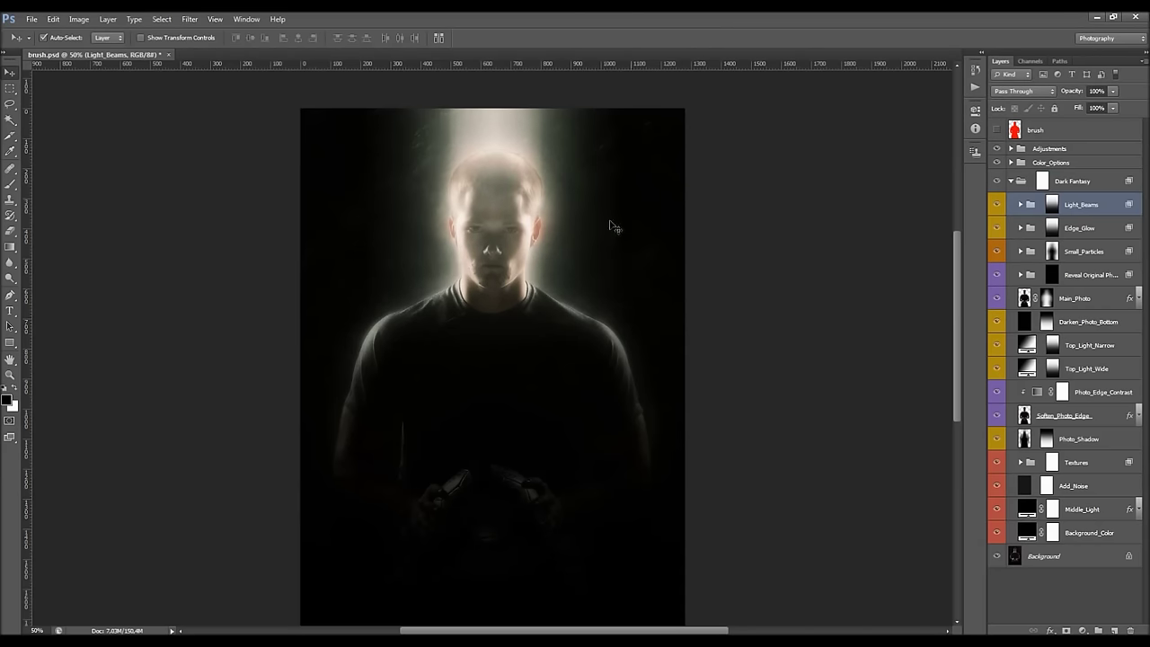
{"action": "left_click", "coordinate": [1020, 204]}
Inspect the Narrow_Light_Beams and Wide_Light_Beams layers, toggling the wide beams off and on.
{"action": "left_click", "coordinate": [1052, 234]}
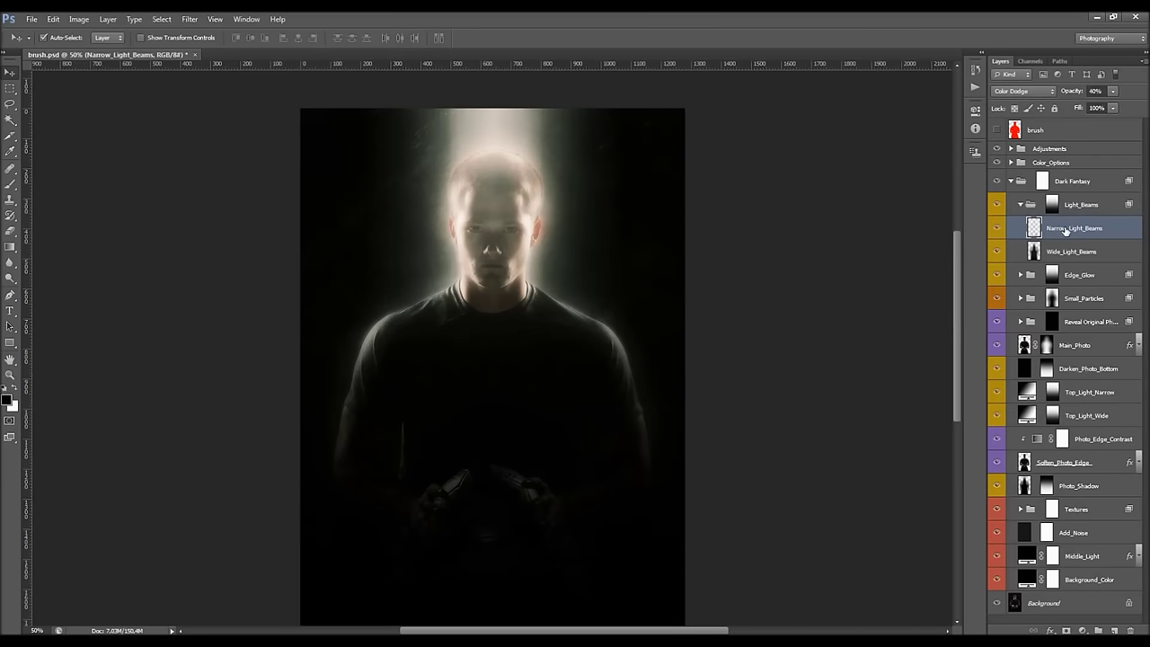
{"action": "left_click", "coordinate": [1041, 253]}
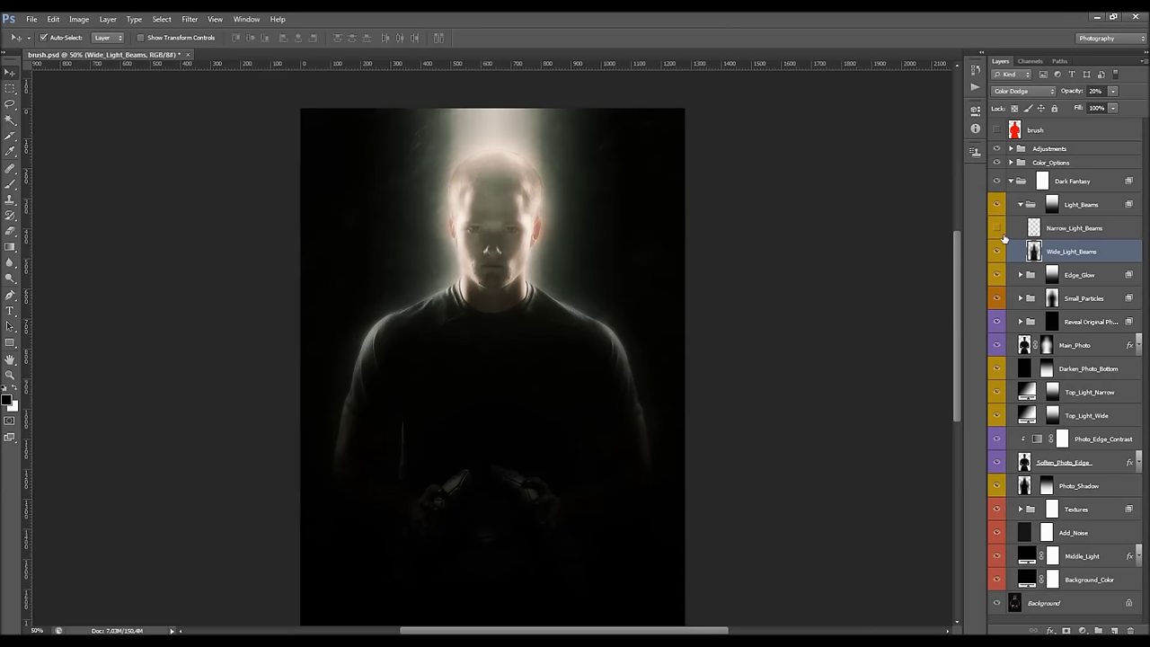
{"action": "left_click", "coordinate": [995, 253]}
{"action": "left_click", "coordinate": [996, 254]}
{"action": "left_click", "coordinate": [996, 253]}
{"action": "left_click", "coordinate": [995, 253]}
{"action": "left_click", "coordinate": [996, 253]}
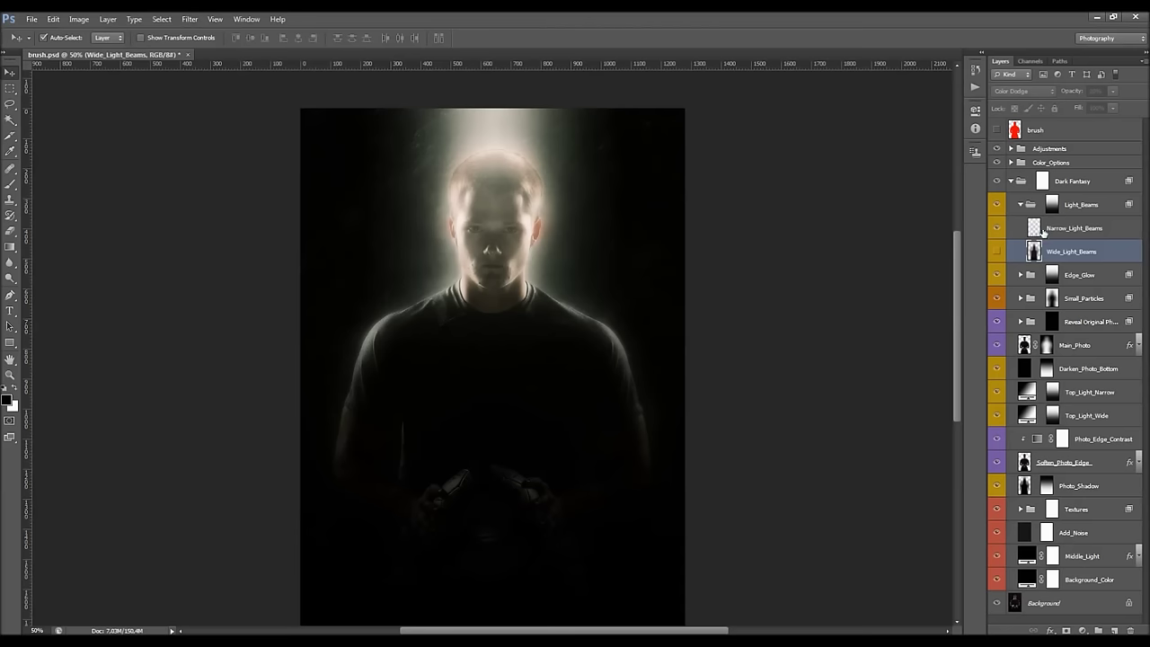
With Auto-Select off, shift the narrow and wide beam layers left over the man's head.
{"action": "left_click", "coordinate": [1065, 231]}
{"action": "left_click", "coordinate": [82, 40]}
{"action": "left_click_drag", "start_coordinate": [542, 169], "coordinate": [477, 171]}
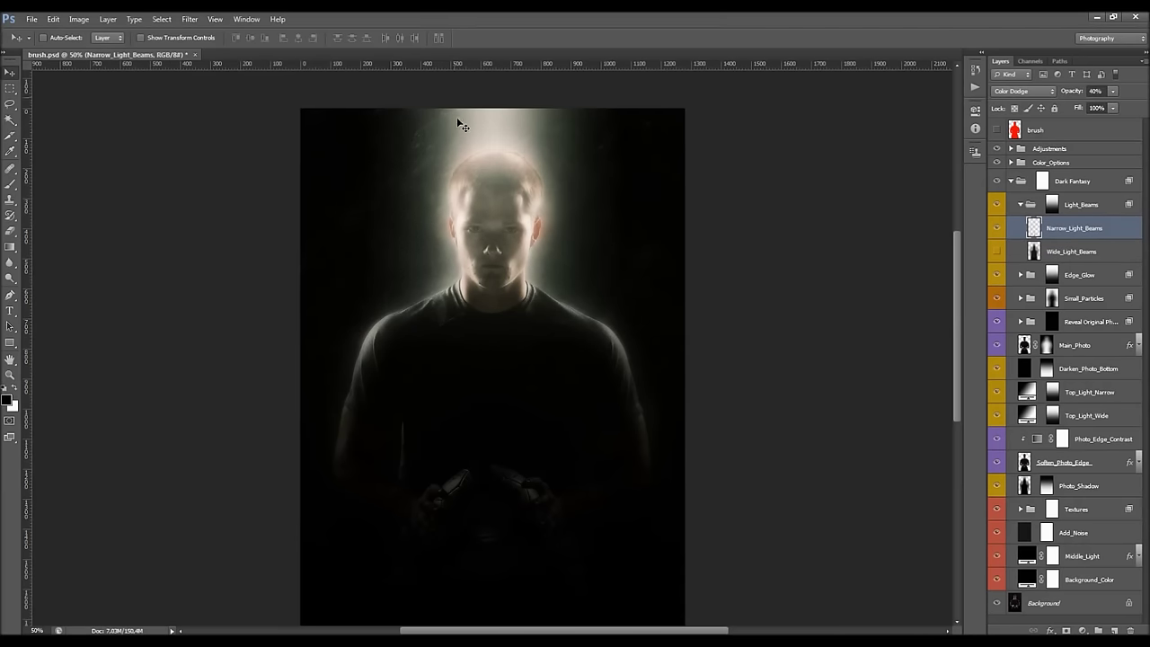
{"action": "left_click", "coordinate": [995, 252]}
{"action": "left_click", "coordinate": [1071, 252]}
{"action": "left_click_drag", "start_coordinate": [629, 192], "coordinate": [509, 159]}
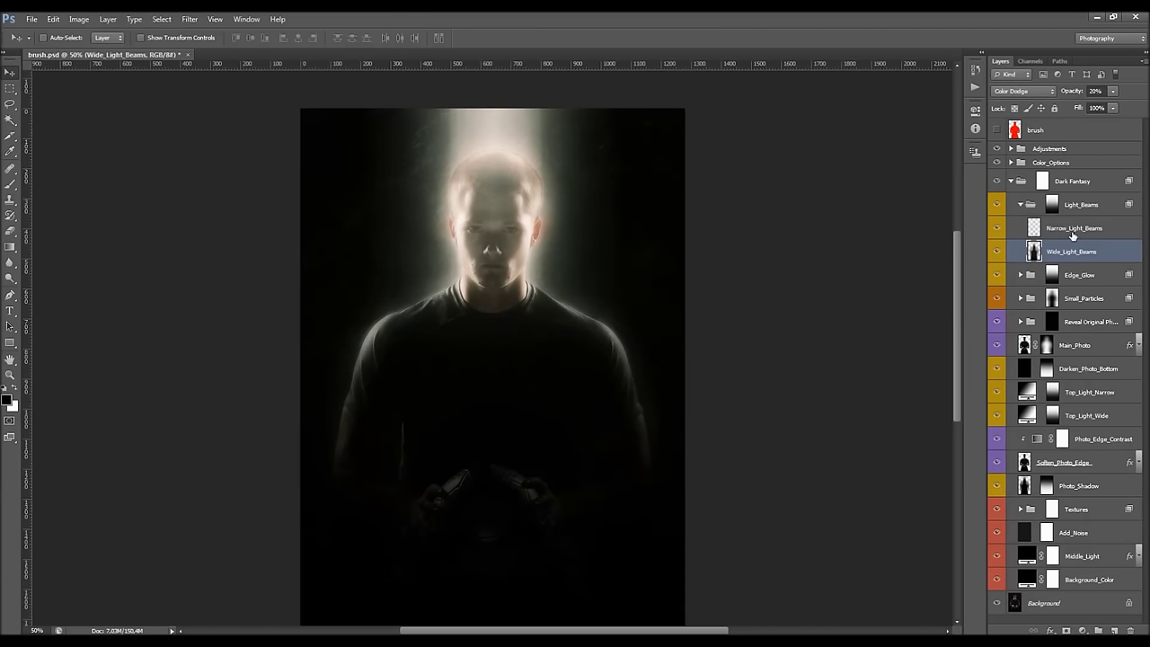
{"action": "left_click", "coordinate": [1031, 210]}
{"action": "left_click", "coordinate": [1031, 207]}
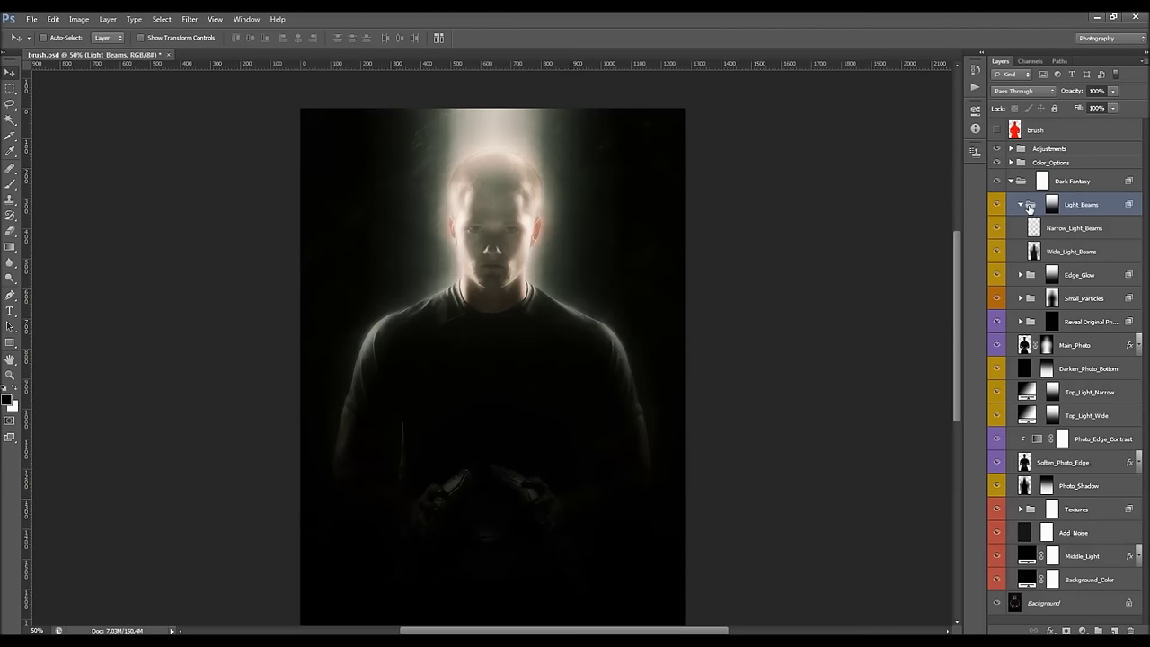
Free Transform the Light_Beams group, stretching it on both sides to about 156% width.
{"action": "key", "text": "l"}
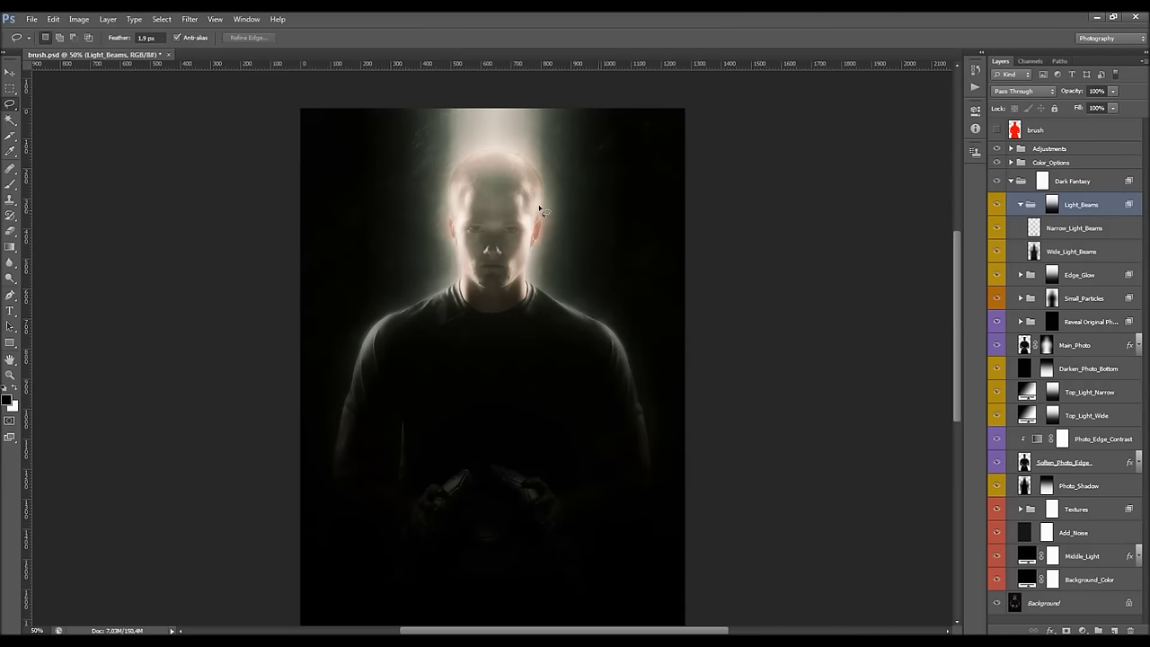
{"action": "right_click", "coordinate": [408, 178]}
{"action": "left_click", "coordinate": [449, 290]}
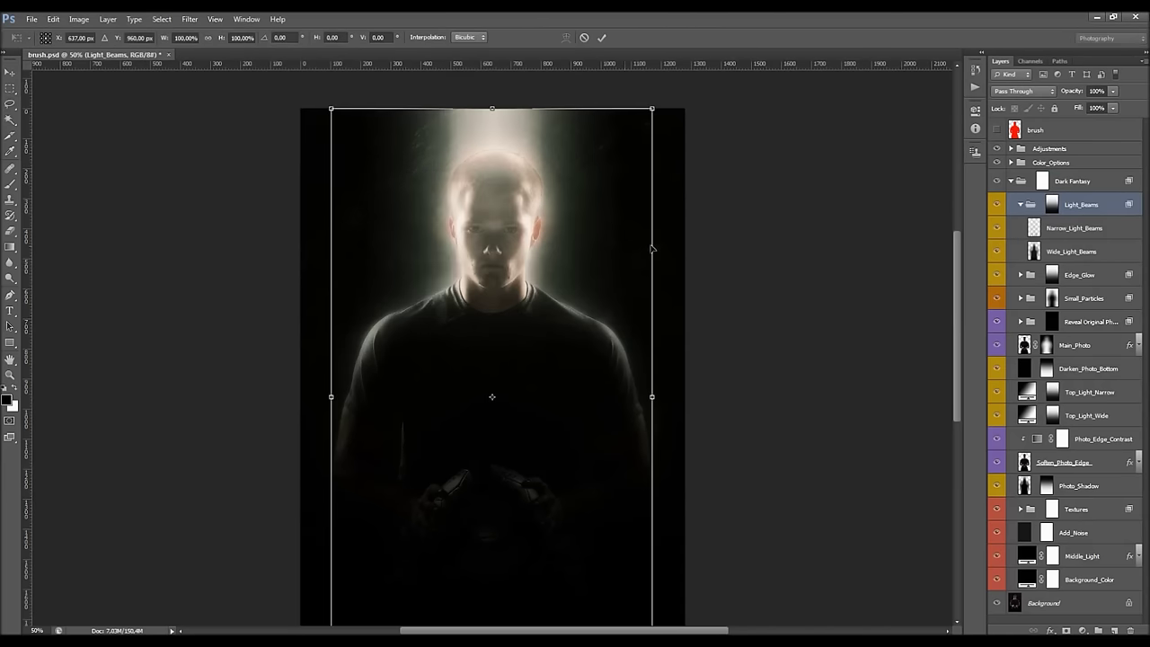
{"action": "left_click_drag", "start_coordinate": [657, 244], "coordinate": [744, 244]}
{"action": "left_click_drag", "start_coordinate": [330, 261], "coordinate": [232, 263]}
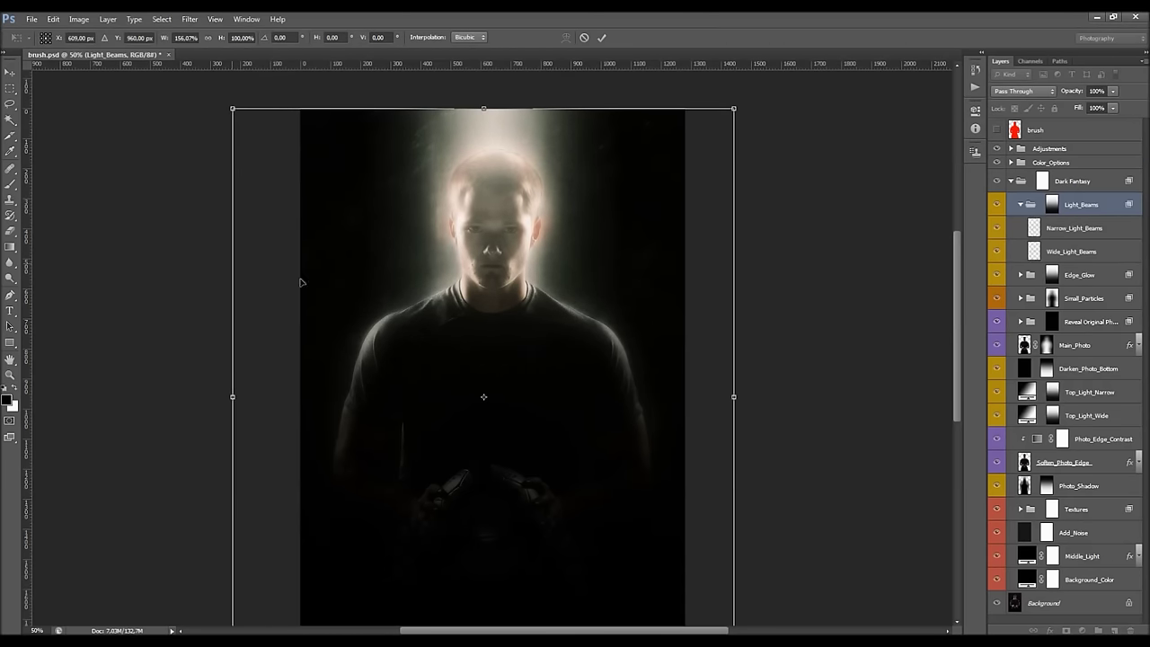
{"action": "left_click", "coordinate": [601, 37]}
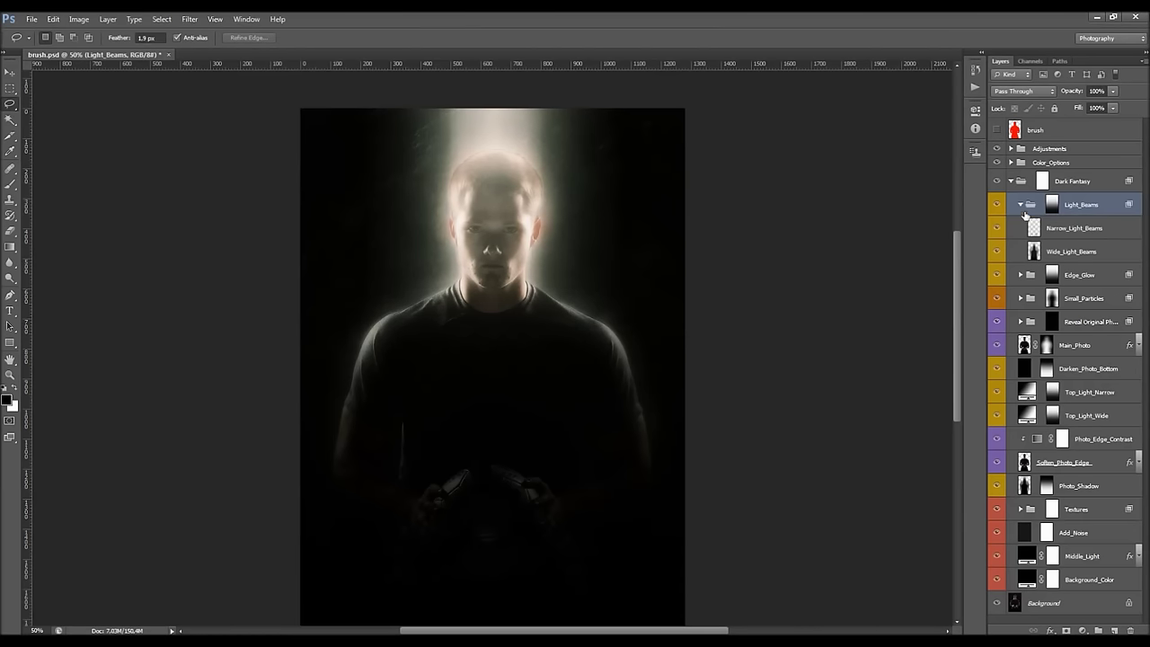
{"action": "left_click", "coordinate": [1022, 206]}
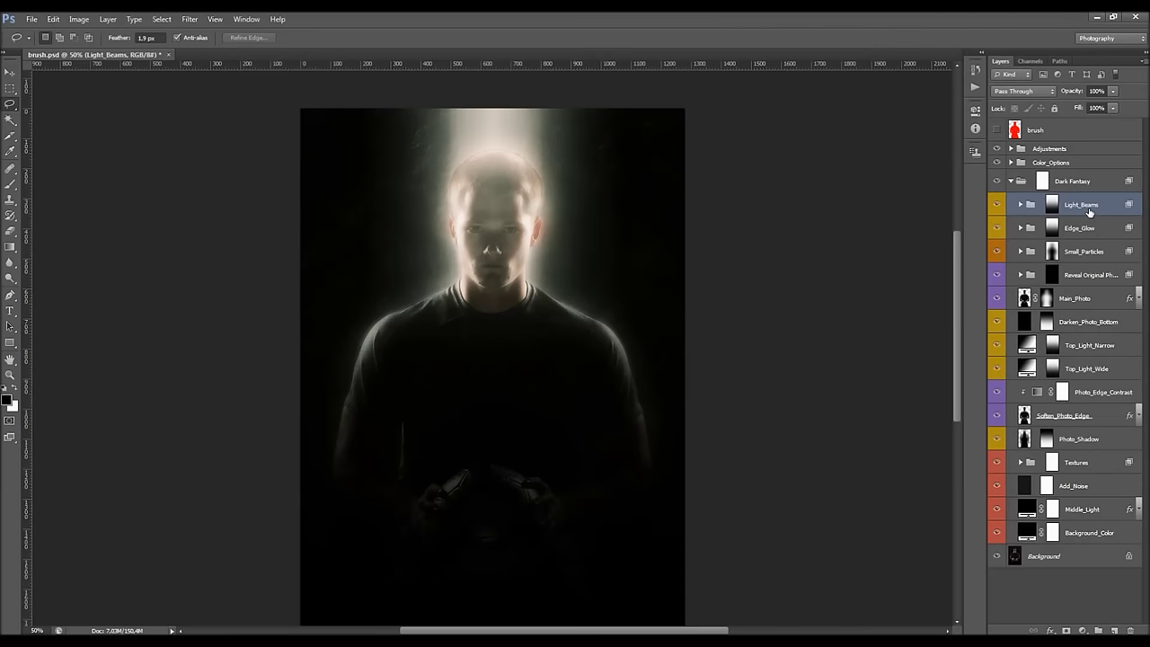
Duplicate the Light_Beams group, hide the copy, and select the original group.
{"action": "key", "text": "ctrl+j"}
{"action": "left_click", "coordinate": [999, 206]}
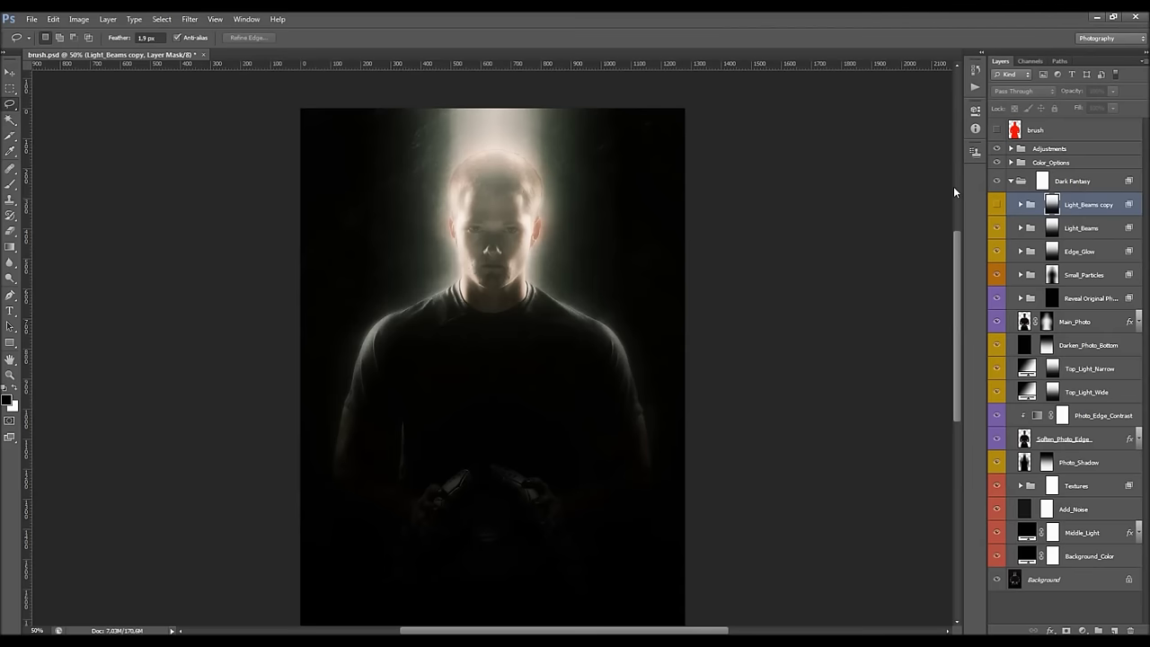
{"action": "scroll", "coordinate": [548, 223], "scroll_direction": "down", "scroll_amount": 2}
{"action": "scroll", "coordinate": [543, 228], "scroll_direction": "up", "scroll_amount": 1}
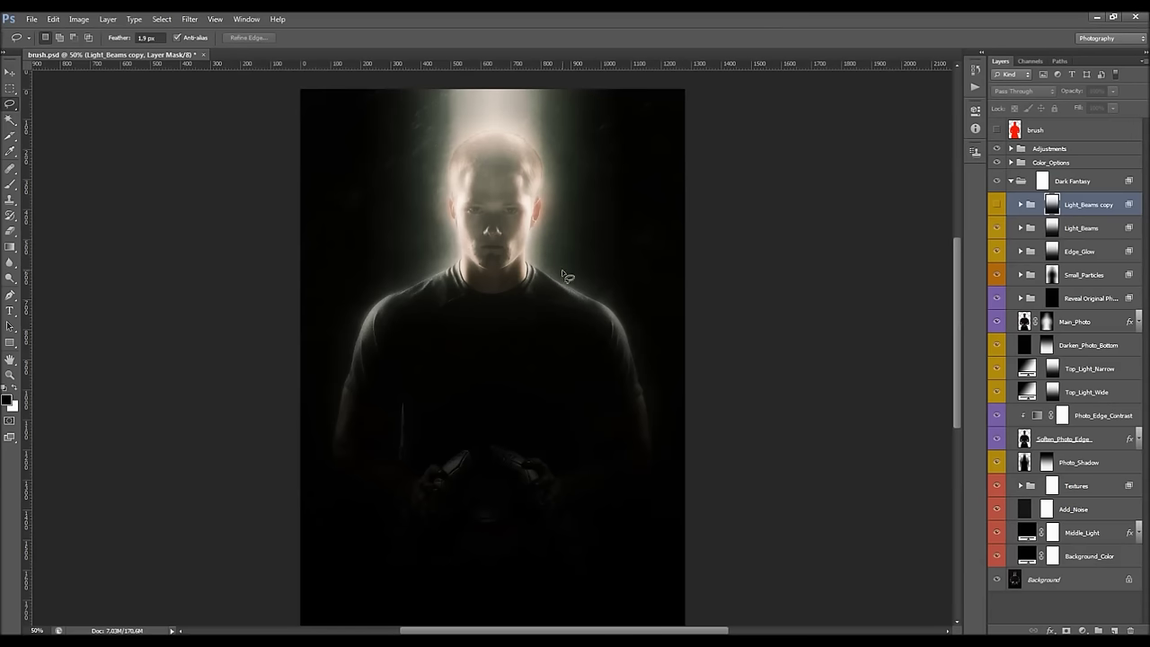
{"action": "left_click", "coordinate": [1031, 232]}
Rotate the Light_Beams group 30° clockwise and move it up and to the left.
{"action": "right_click", "coordinate": [477, 149]}
{"action": "left_click", "coordinate": [529, 254]}
{"action": "scroll", "coordinate": [665, 227], "scroll_direction": "up", "scroll_amount": 1}
{"action": "left_click_drag", "start_coordinate": [689, 150], "coordinate": [765, 285]}
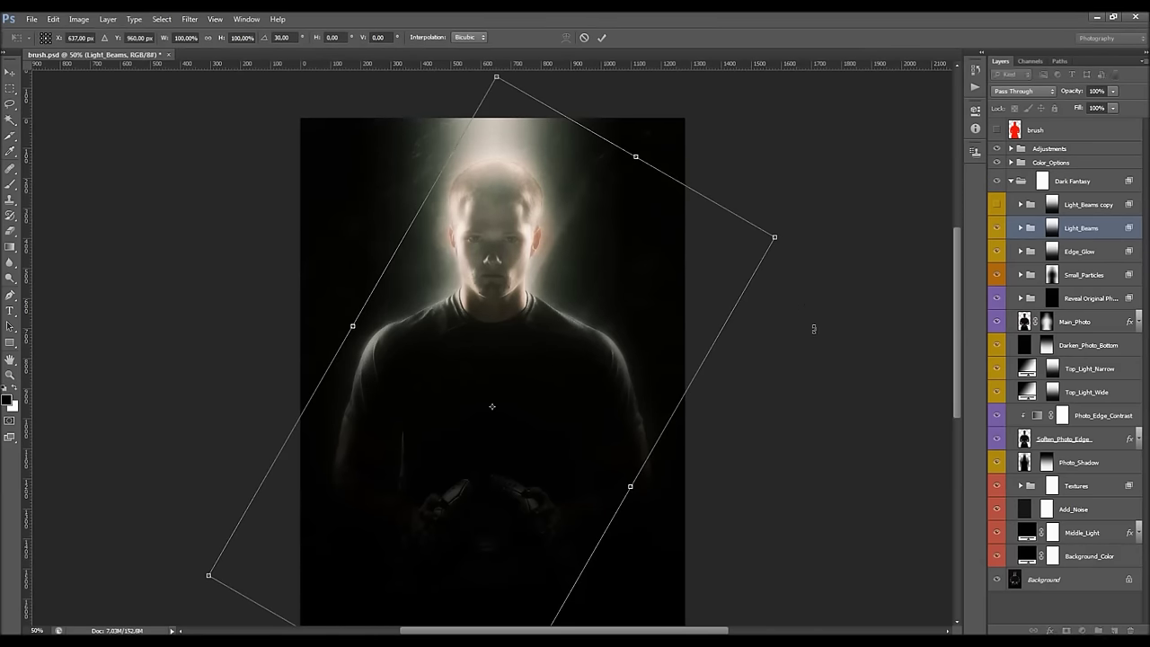
{"action": "left_click_drag", "start_coordinate": [520, 244], "coordinate": [495, 193]}
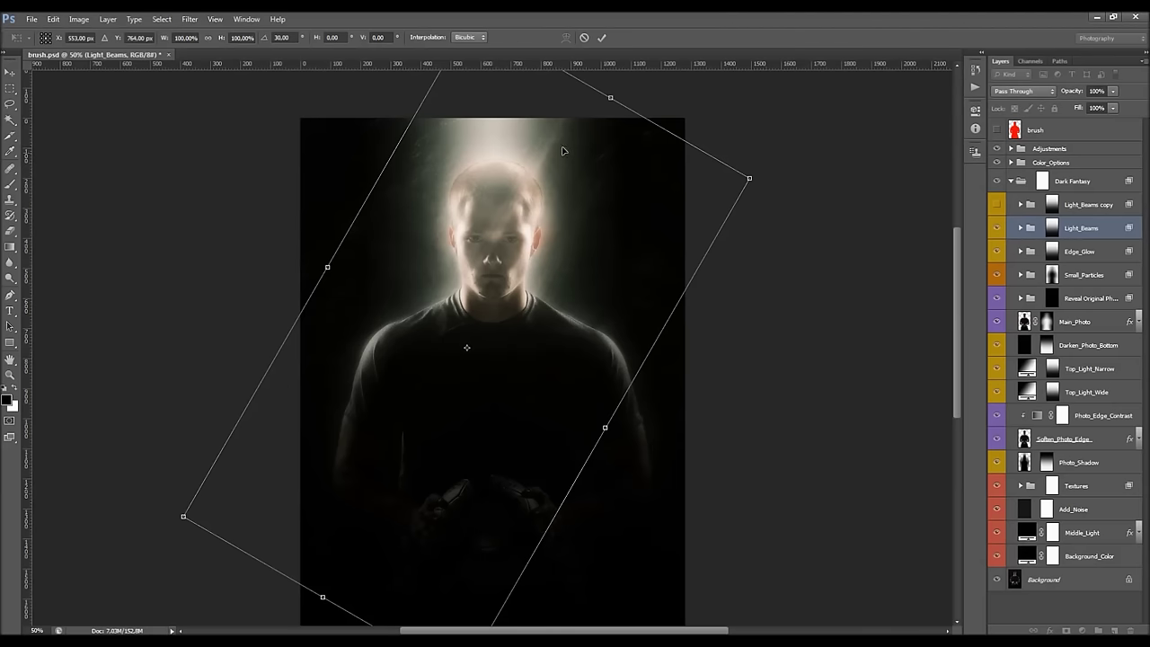
{"action": "left_click", "coordinate": [600, 38]}
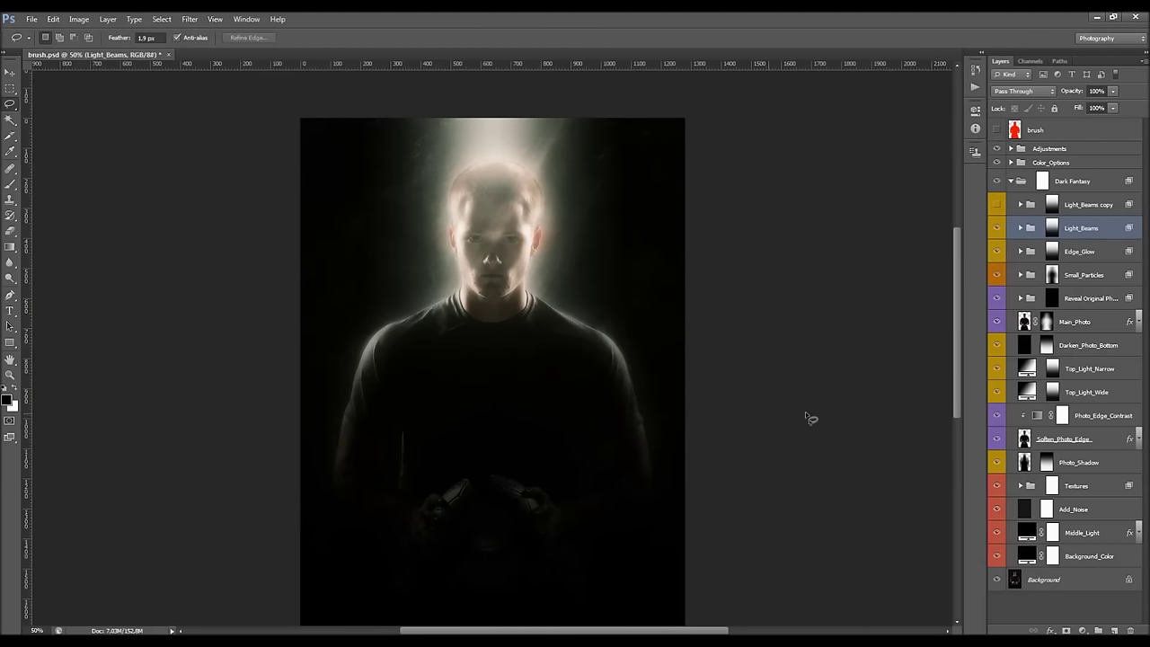
Narrow the tilted beams to about 62% width with Free Transform.
{"action": "right_click", "coordinate": [530, 194]}
{"action": "left_click", "coordinate": [585, 303]}
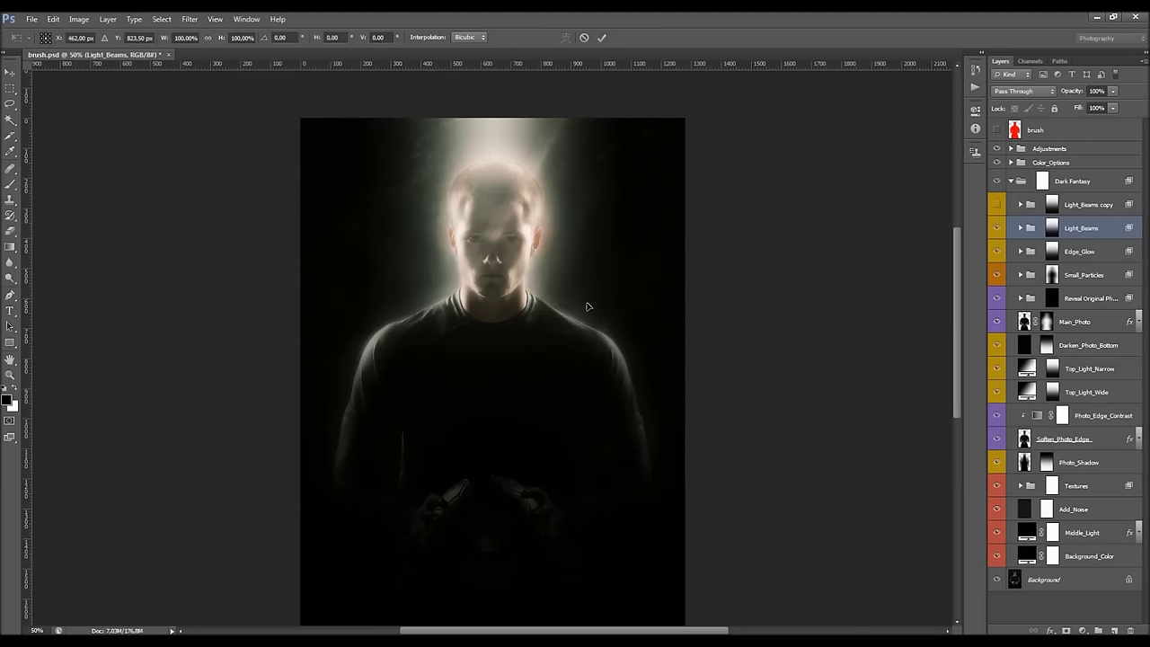
{"action": "left_click_drag", "start_coordinate": [665, 260], "coordinate": [497, 261]}
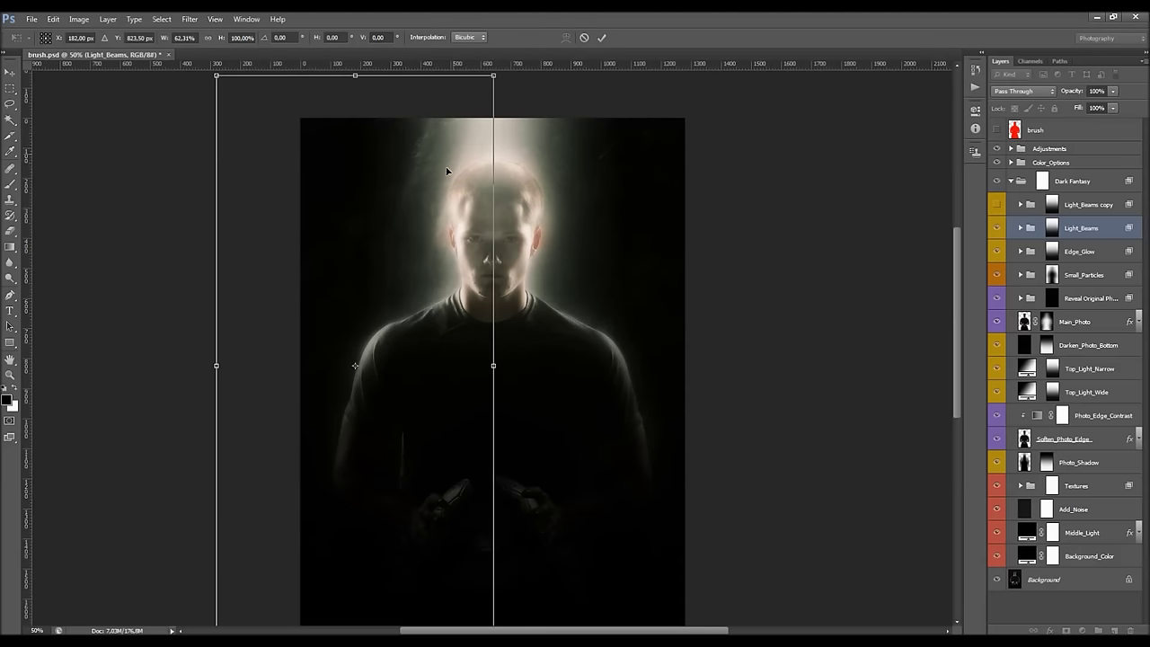
{"action": "left_click", "coordinate": [601, 37]}
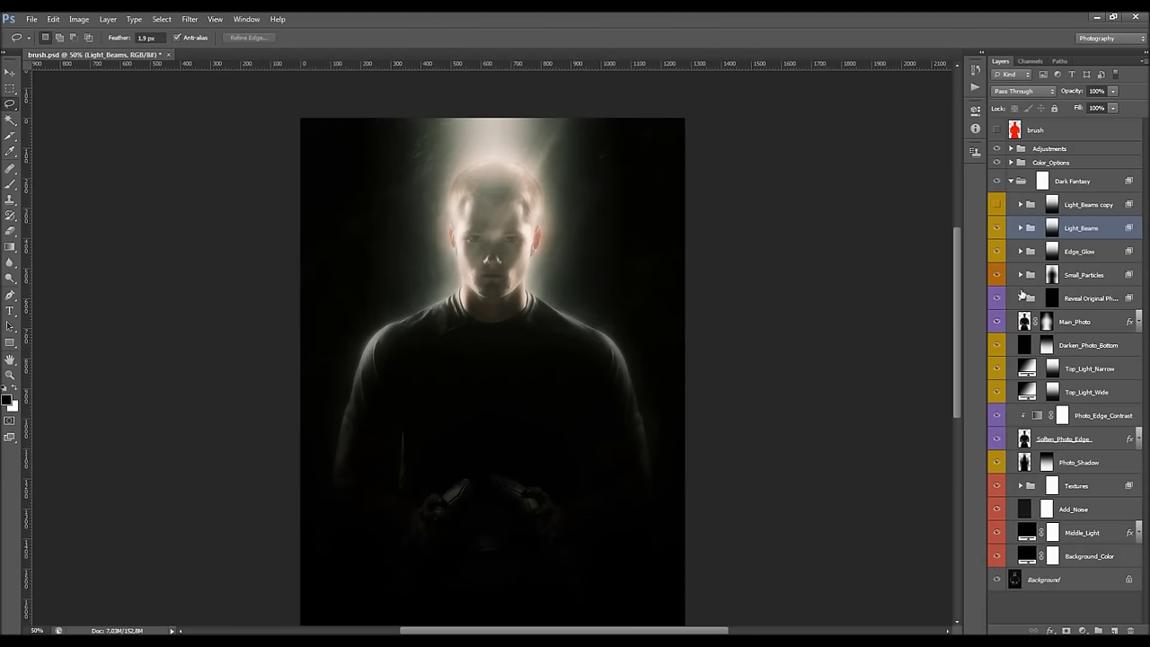
Compare against the Light_Beams copy, then widen the original Light_Beams group on both sides.
{"action": "left_click", "coordinate": [999, 205]}
{"action": "key", "text": "alt+bracketright"}
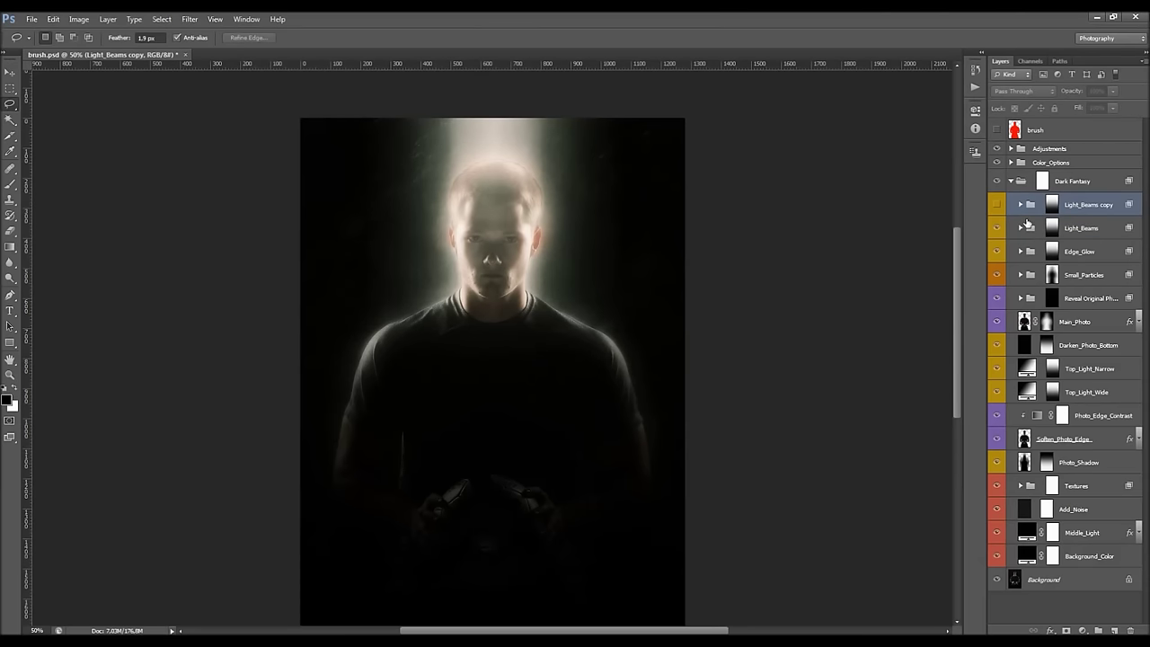
{"action": "left_click", "coordinate": [1034, 229]}
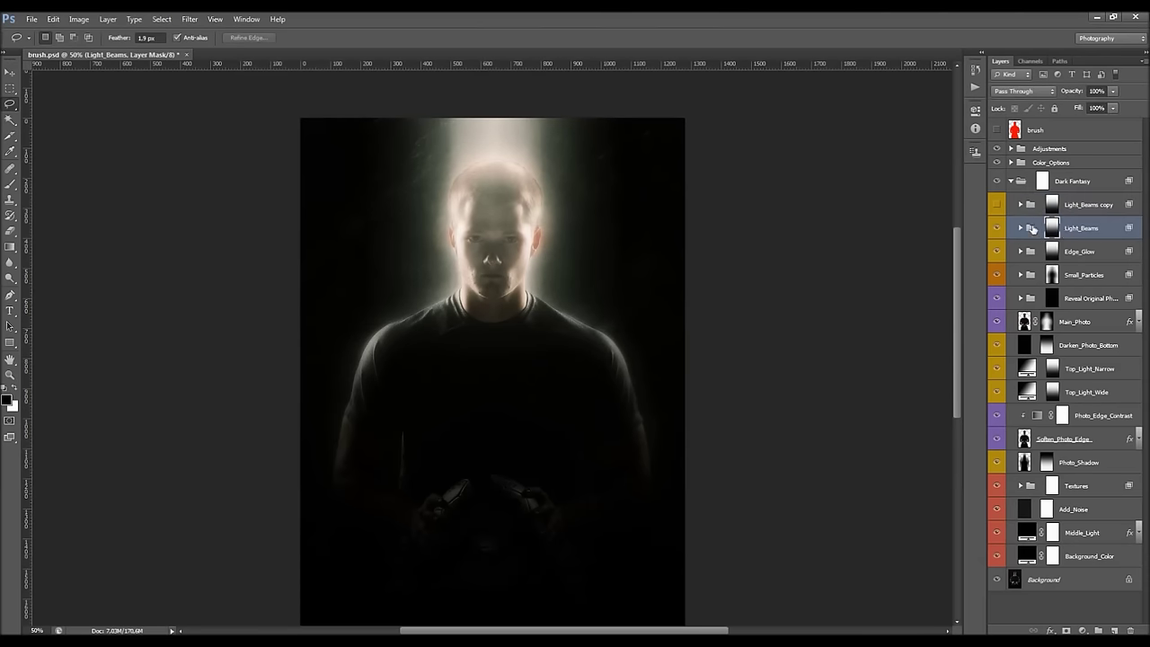
{"action": "right_click", "coordinate": [491, 209]}
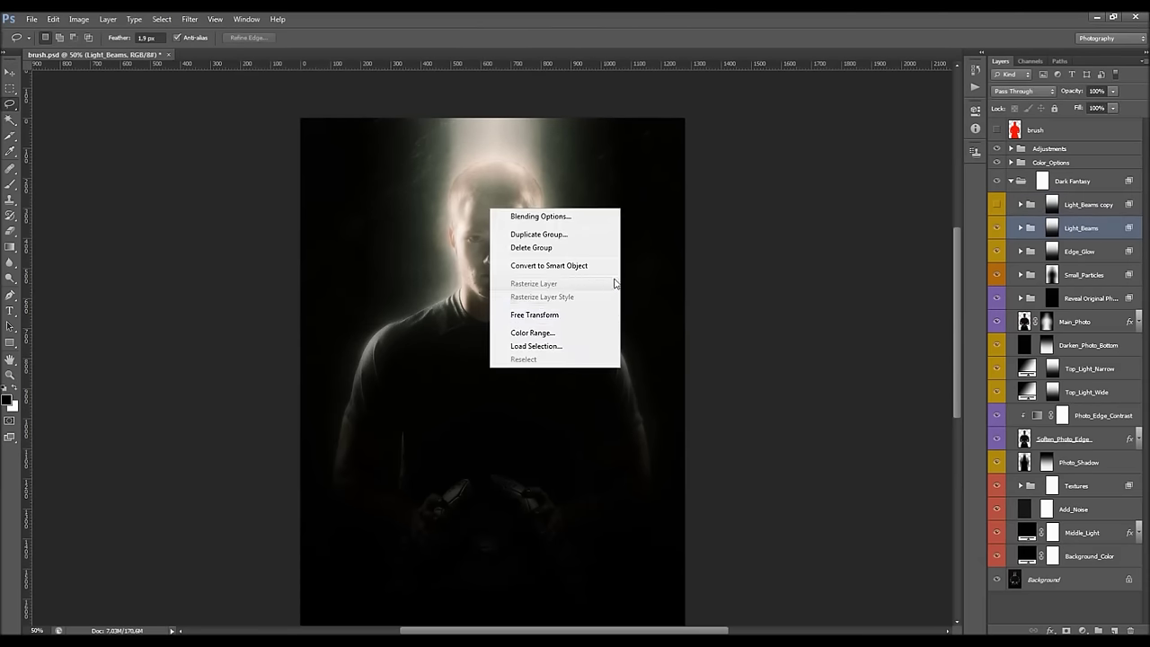
{"action": "left_click", "coordinate": [585, 315]}
{"action": "left_click_drag", "start_coordinate": [654, 288], "coordinate": [710, 274]}
{"action": "left_click_drag", "start_coordinate": [285, 282], "coordinate": [261, 268]}
{"action": "key", "text": "Return"}
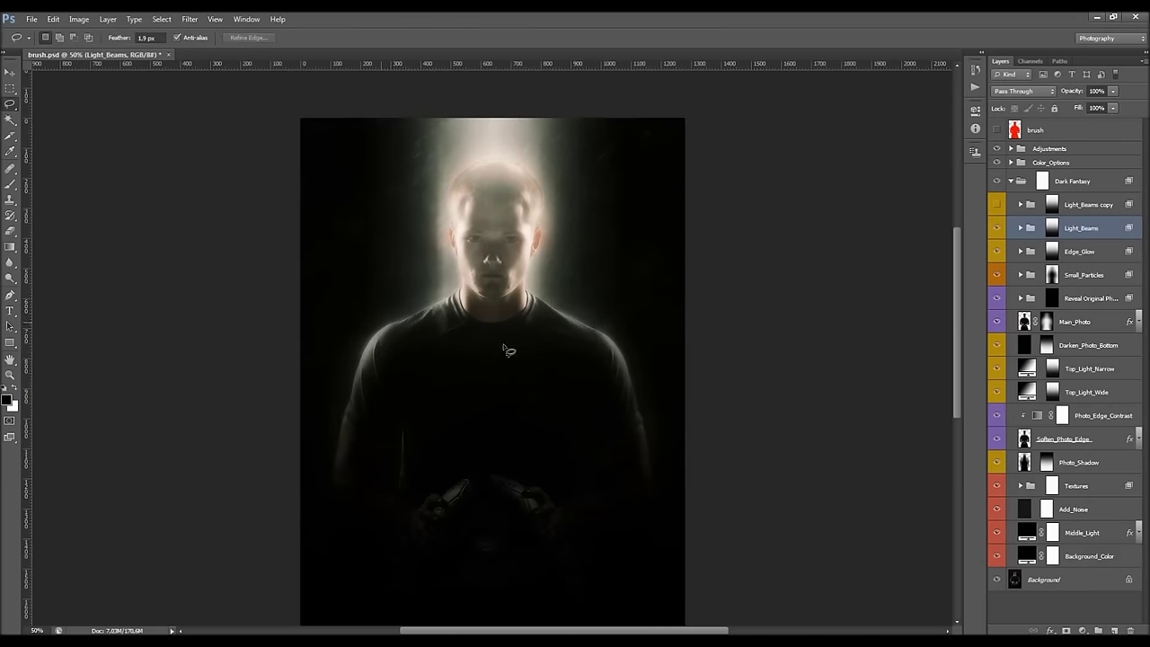
Compare the Light_Beams group with its mask disabled and re-enabled.
{"action": "left_click", "coordinate": [1020, 228]}
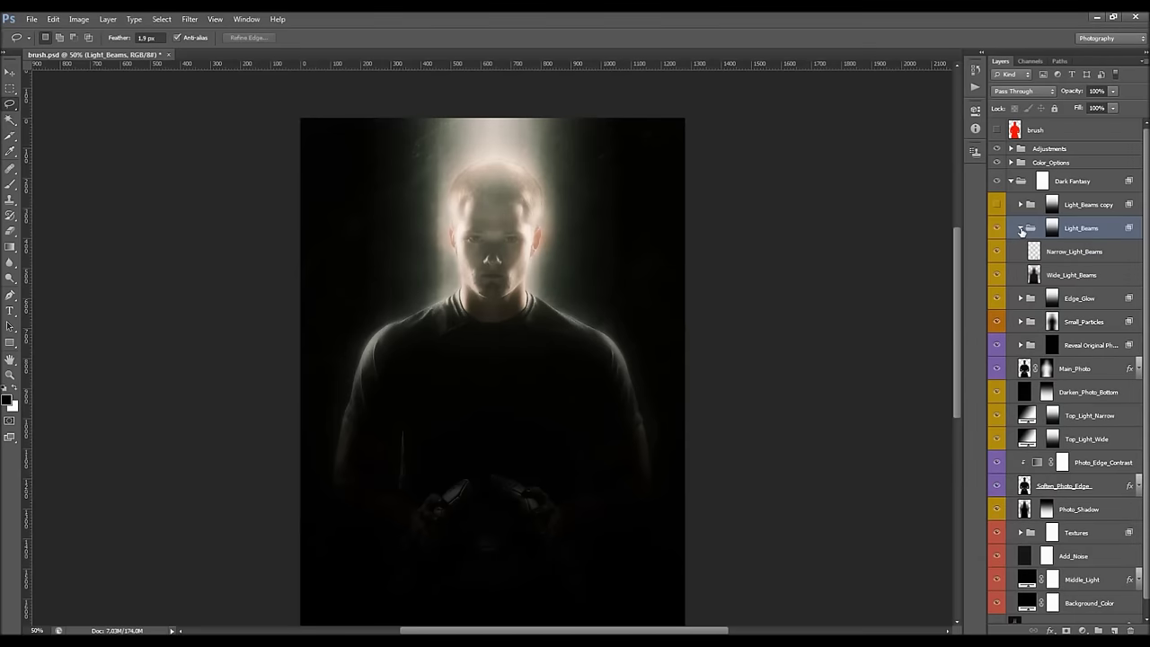
{"action": "left_click", "coordinate": [1021, 229]}
{"action": "left_click", "coordinate": [1051, 229]}
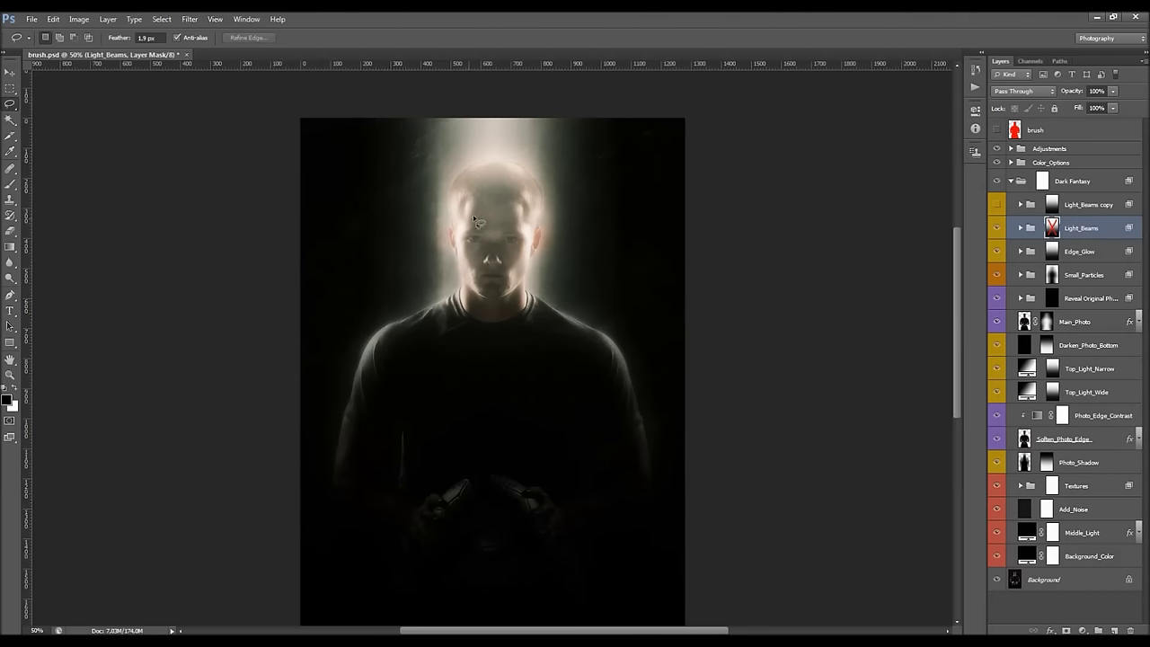
{"action": "left_click", "coordinate": [1056, 227], "text": "shift"}
{"action": "left_click", "coordinate": [1021, 229]}
Lower Narrow_Light_Beams opacity to 20% and Wide_Light_Beams opacity to 5%.
{"action": "left_click", "coordinate": [1079, 251]}
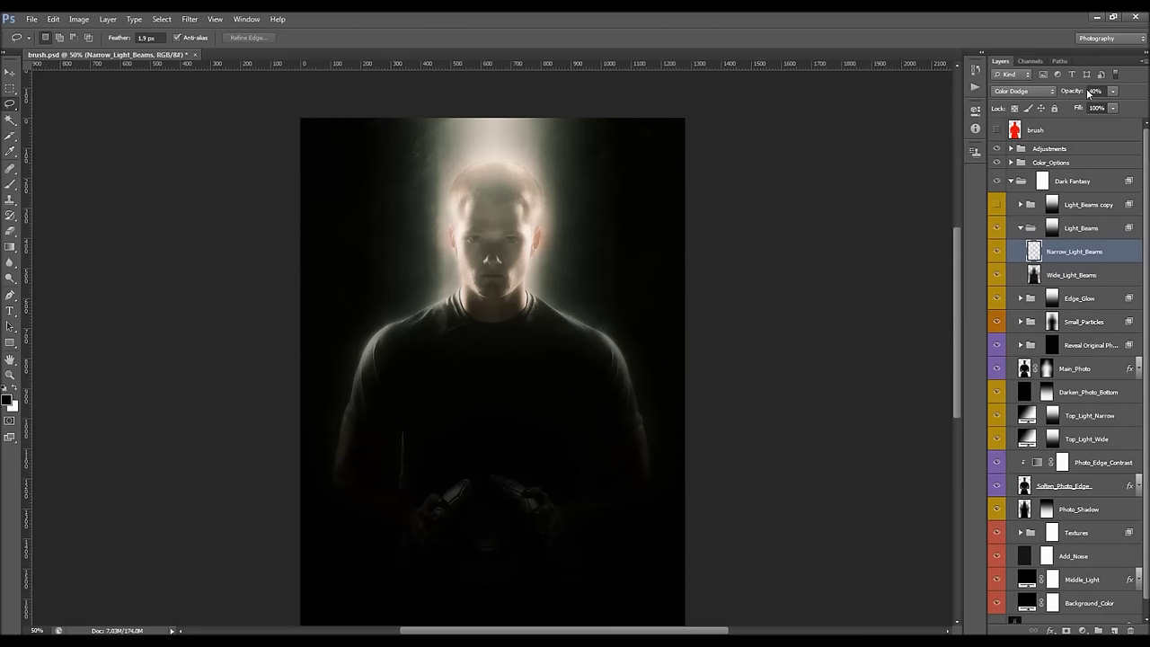
{"action": "left_click_drag", "start_coordinate": [1081, 96], "coordinate": [1075, 91]}
{"action": "left_click", "coordinate": [1079, 275]}
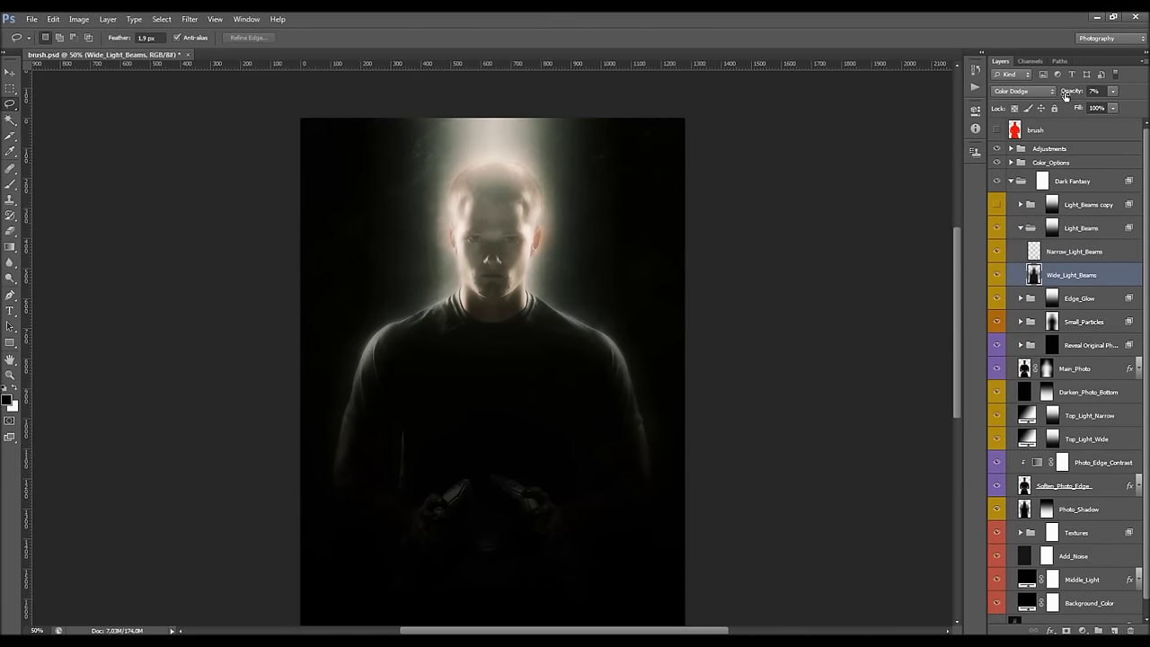
{"action": "left_click", "coordinate": [1101, 227]}
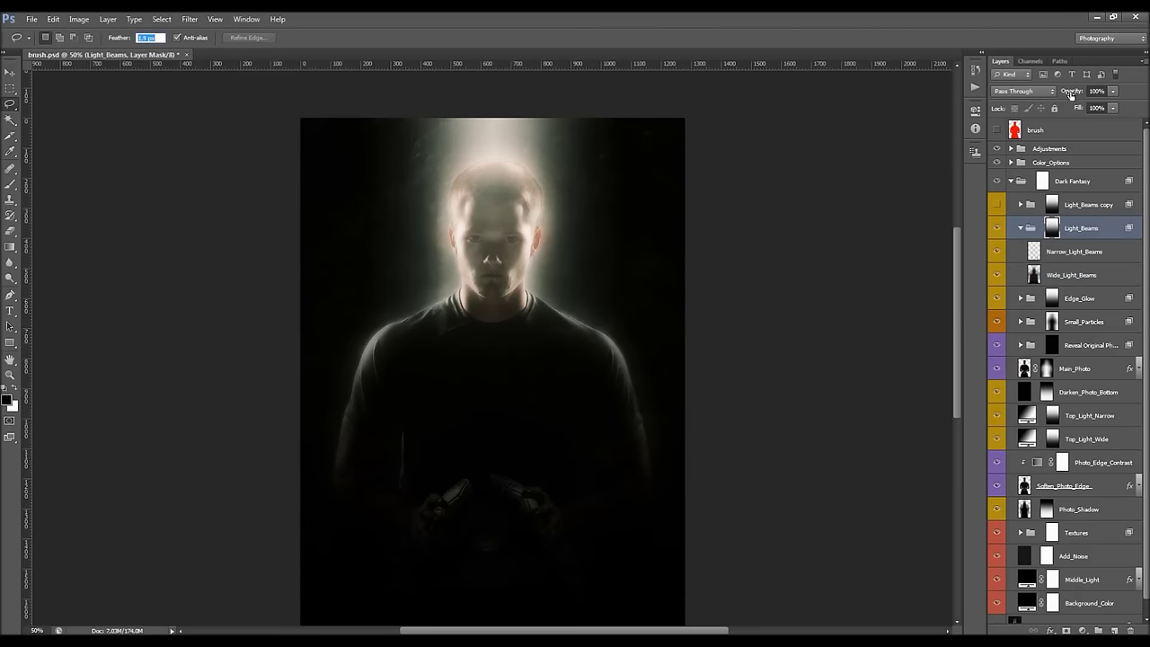
{"action": "left_click", "coordinate": [1078, 256]}
{"action": "left_click", "coordinate": [997, 252]}
{"action": "left_click", "coordinate": [1066, 281]}
{"action": "left_click_drag", "start_coordinate": [1070, 96], "coordinate": [1064, 96]}
Raise Narrow_Light_Beams opacity to 31%, comparing the beams on and off, then collapse the group.
{"action": "left_click", "coordinate": [997, 274]}
{"action": "left_click", "coordinate": [996, 275]}
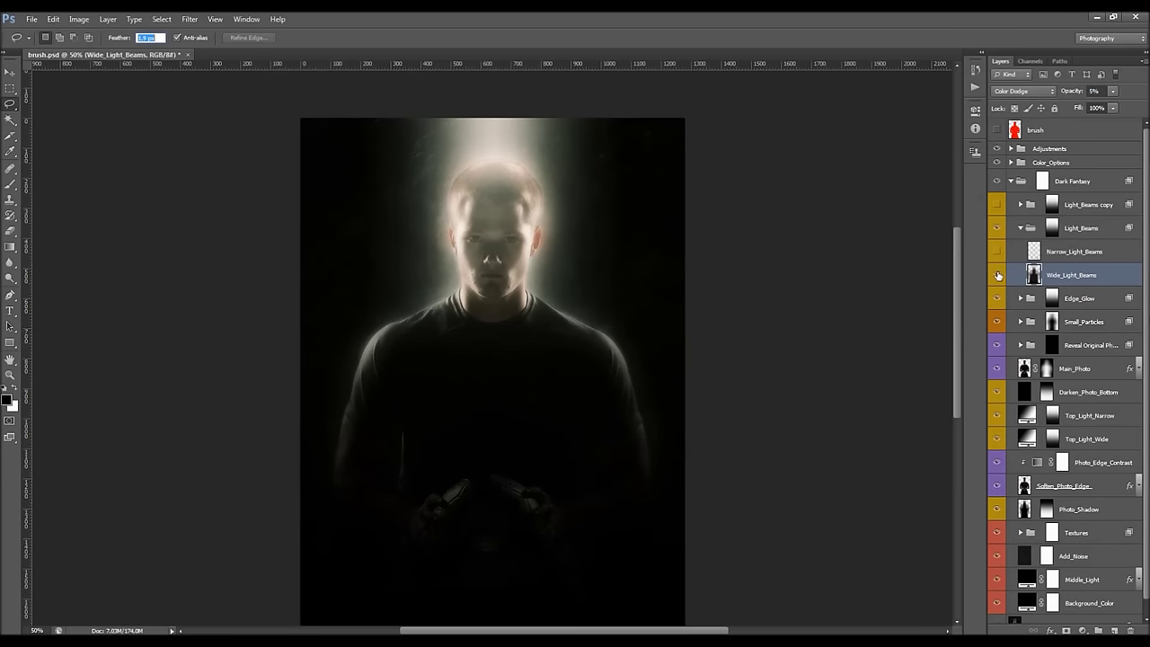
{"action": "left_click", "coordinate": [1053, 254]}
{"action": "left_click", "coordinate": [995, 254]}
{"action": "left_click", "coordinate": [995, 254]}
{"action": "left_click", "coordinate": [995, 254]}
{"action": "left_click_drag", "start_coordinate": [1069, 95], "coordinate": [1073, 95]}
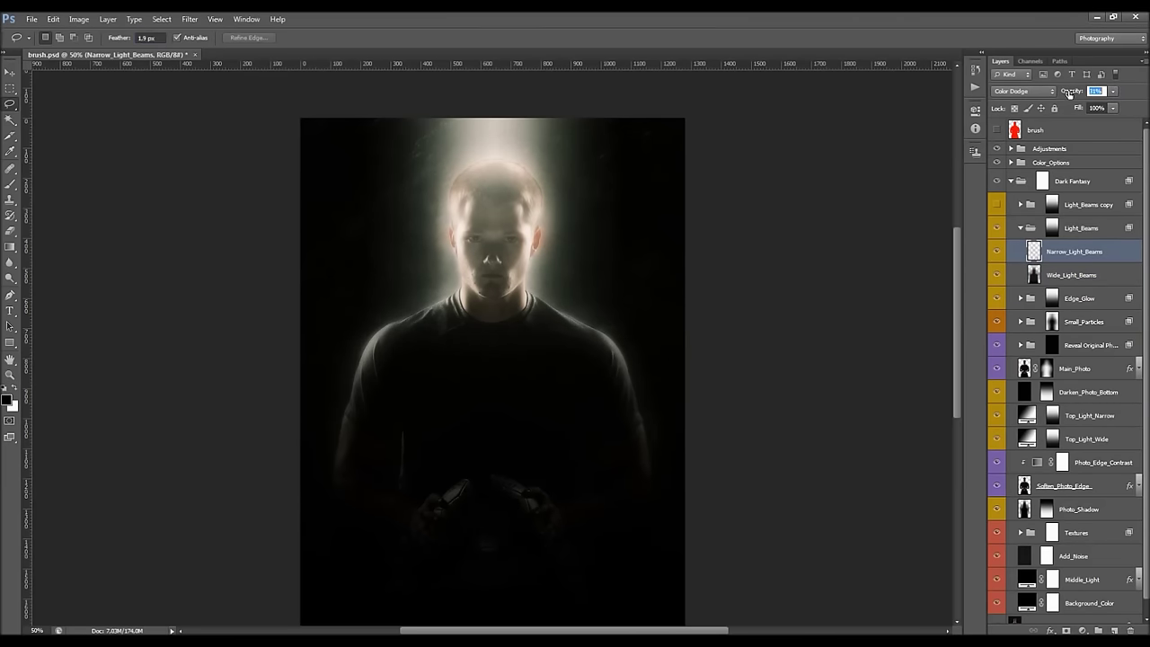
{"action": "left_click", "coordinate": [995, 252]}
{"action": "left_click", "coordinate": [996, 253]}
{"action": "left_click", "coordinate": [1021, 228]}
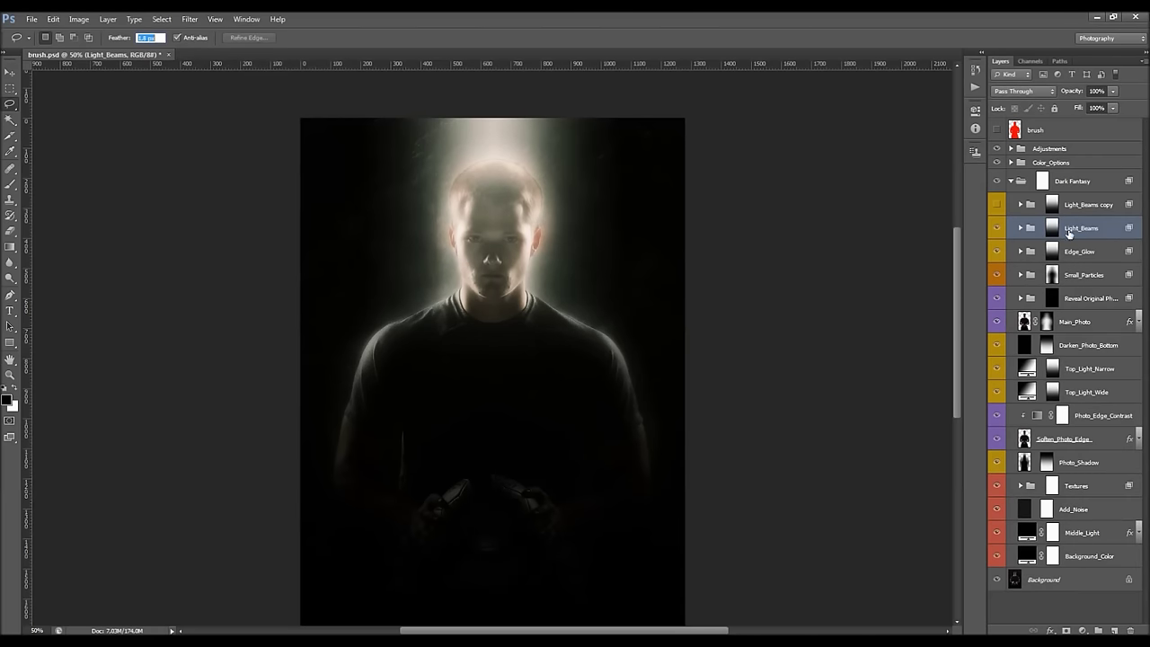
{"action": "key", "text": "Return"}
{"action": "left_click", "coordinate": [1072, 254]}
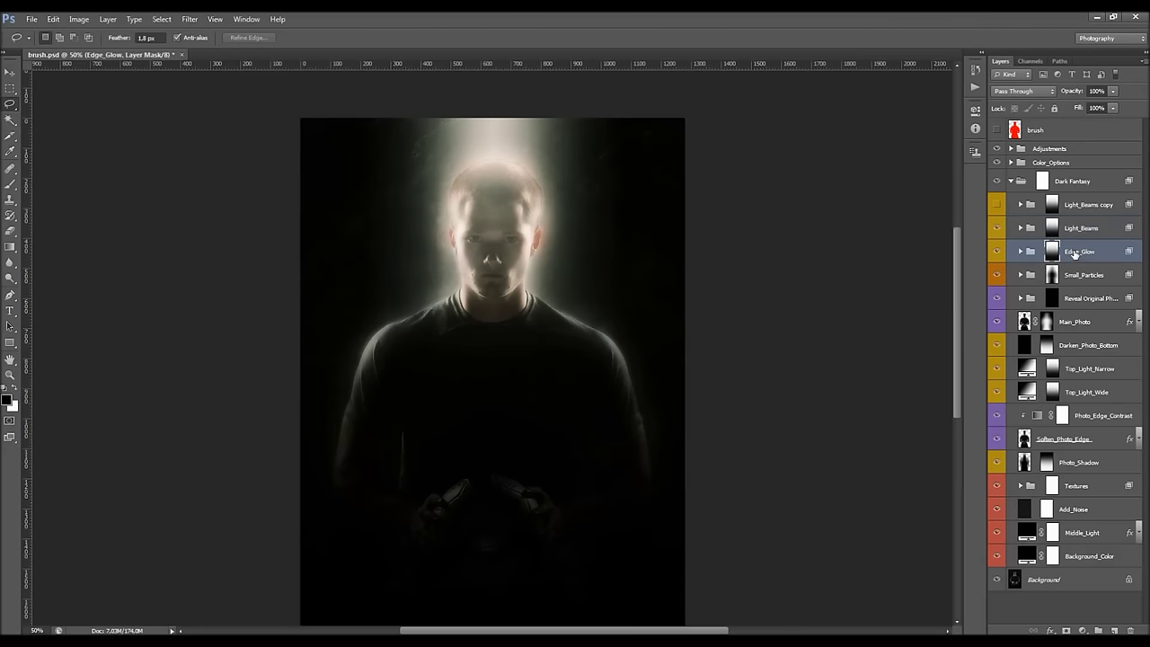
{"action": "left_click", "coordinate": [1021, 252]}
{"action": "left_click", "coordinate": [1060, 278]}
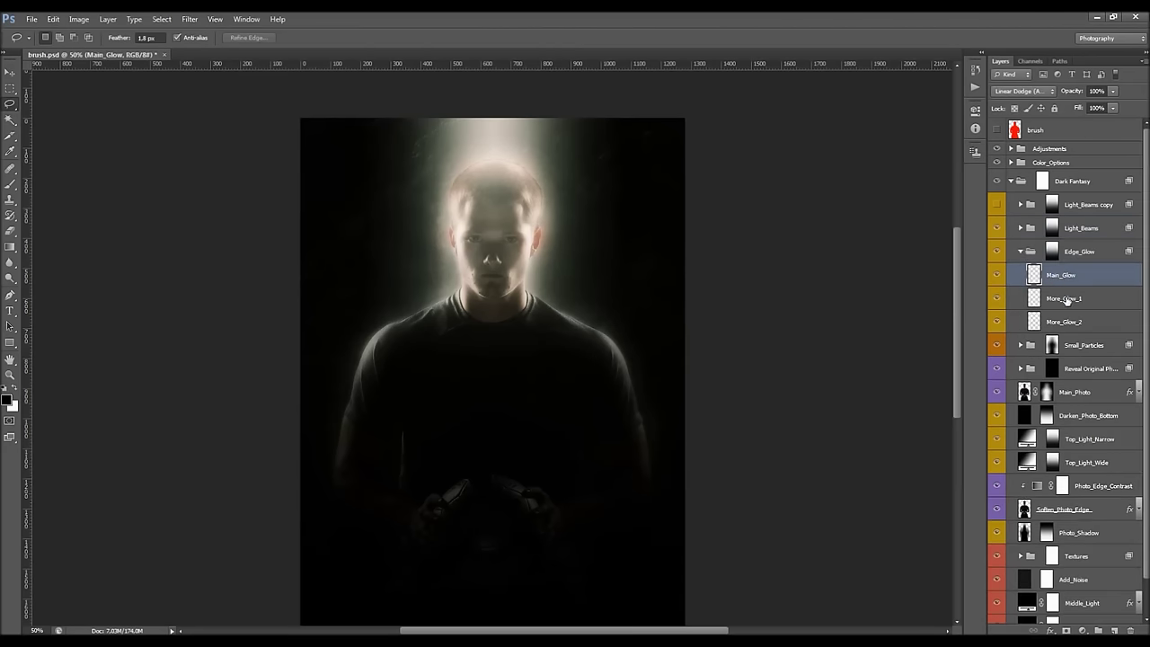
{"action": "left_click", "coordinate": [1065, 300]}
{"action": "left_click", "coordinate": [1065, 323]}
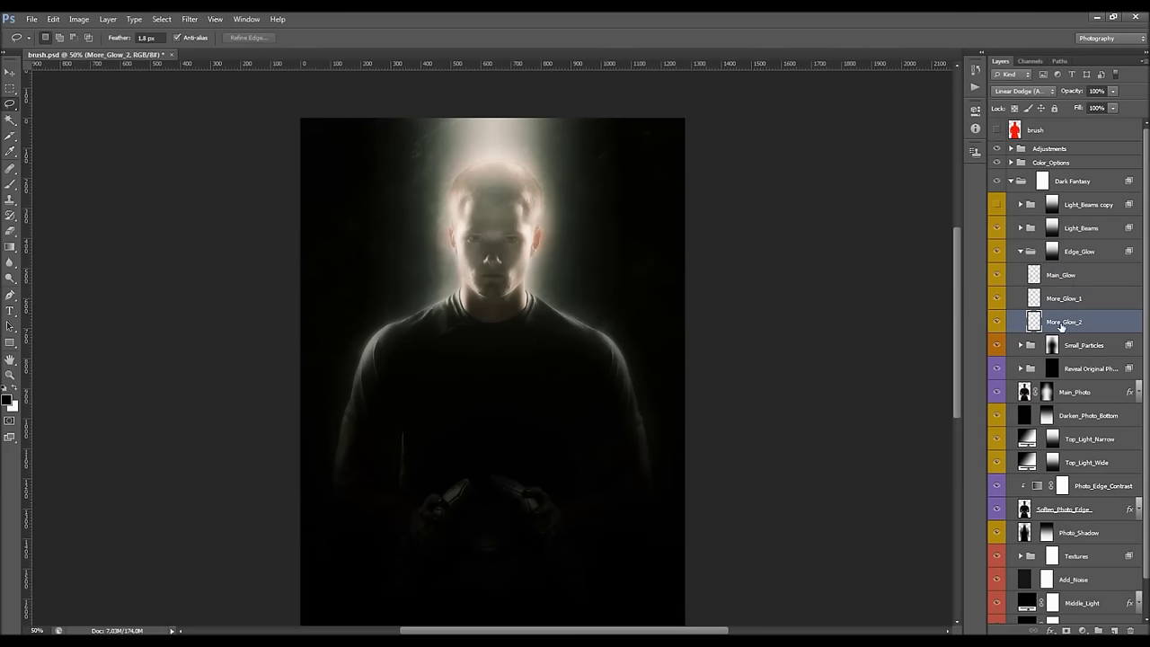
{"action": "left_click", "coordinate": [998, 321]}
{"action": "left_click", "coordinate": [998, 301]}
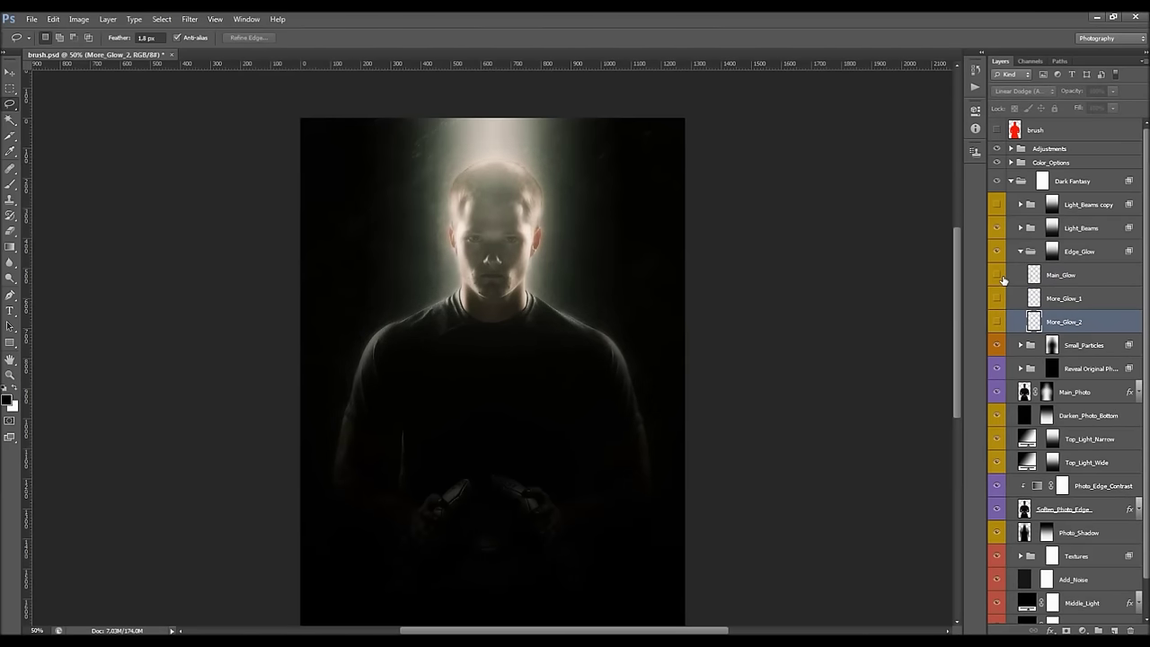
{"action": "left_click", "coordinate": [996, 275]}
{"action": "left_click", "coordinate": [997, 275]}
{"action": "left_click", "coordinate": [1043, 279]}
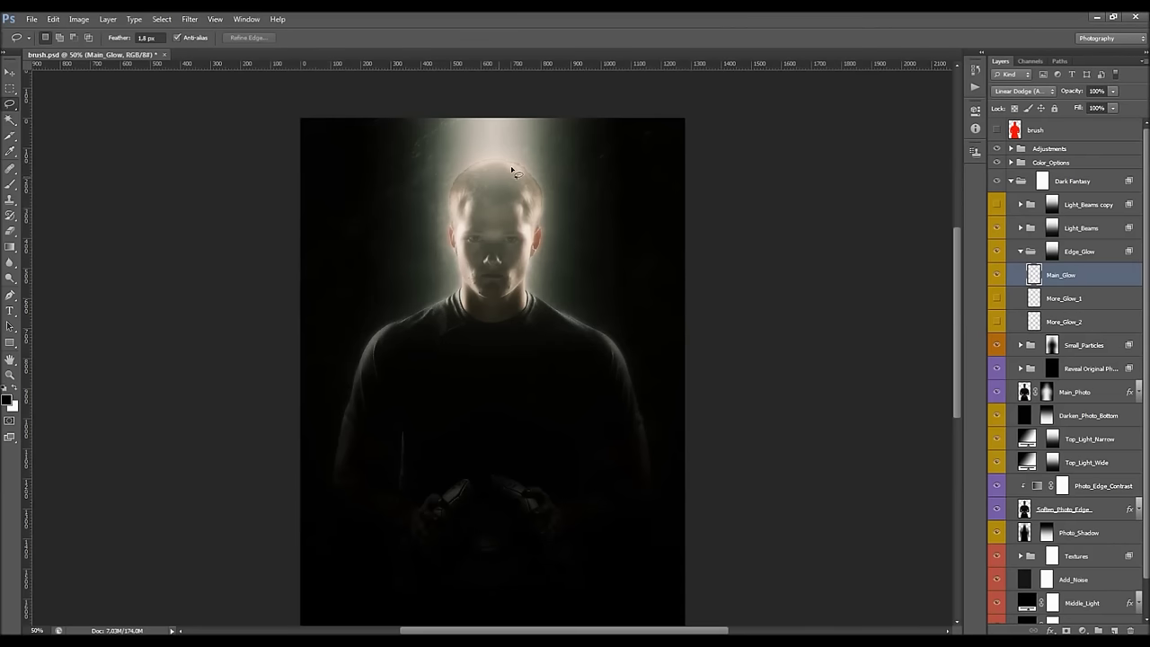
{"action": "left_click", "coordinate": [997, 299]}
{"action": "left_click", "coordinate": [997, 321]}
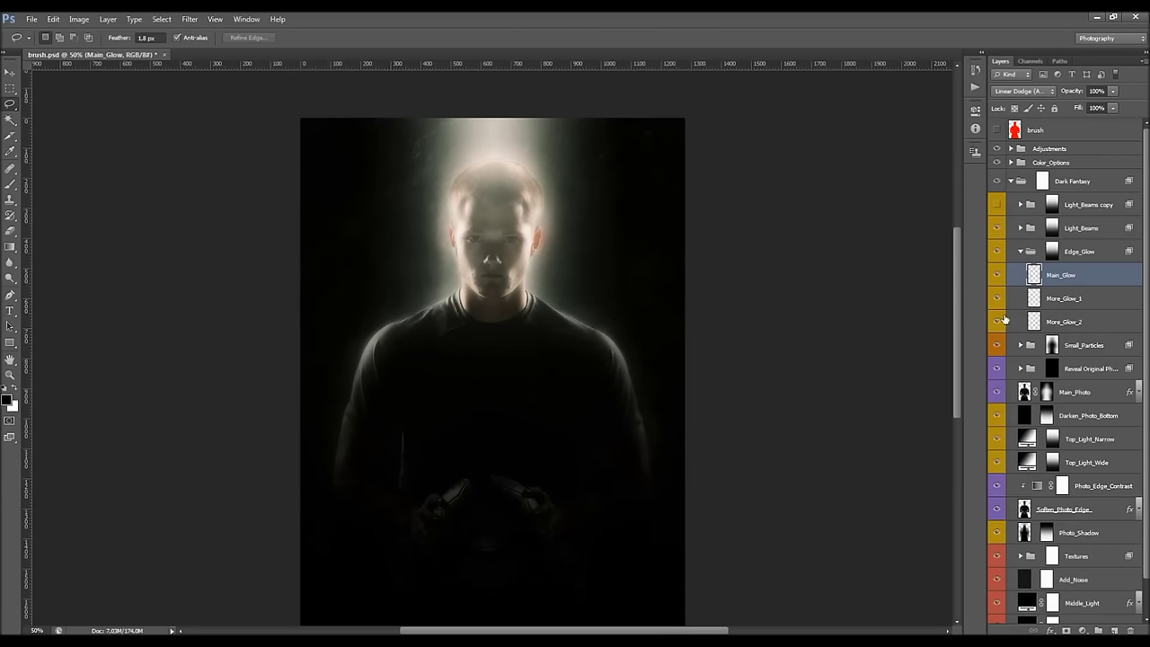
{"action": "left_click", "coordinate": [1081, 257]}
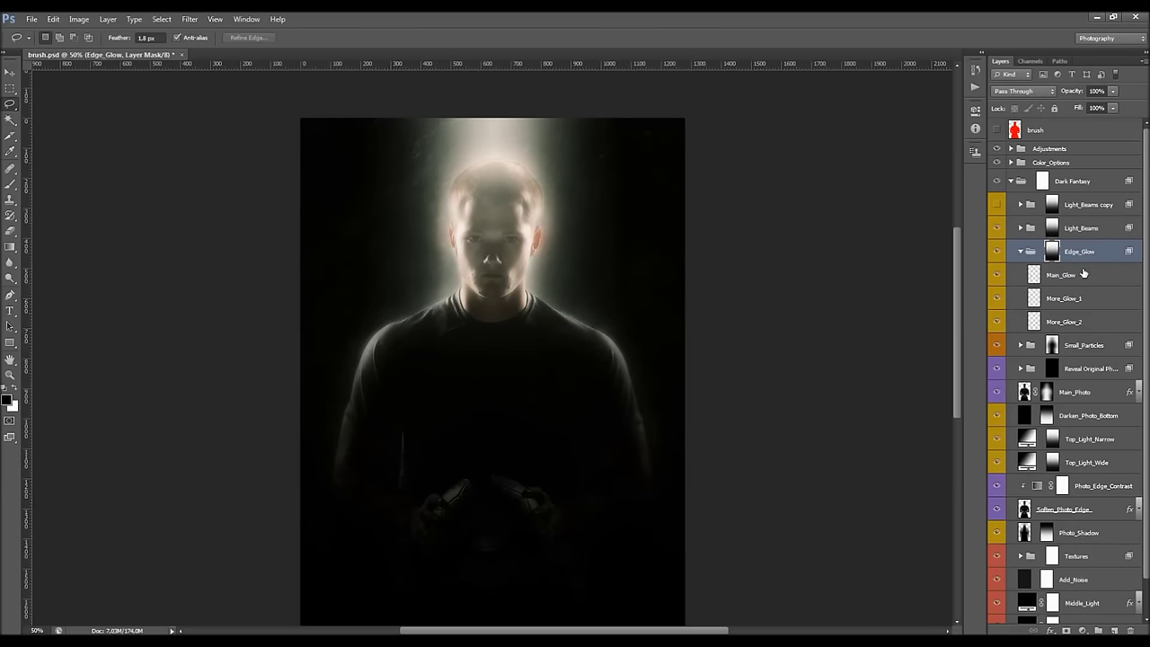
{"action": "left_click_drag", "start_coordinate": [1077, 93], "coordinate": [1105, 93]}
{"action": "left_click", "coordinate": [1024, 253]}
{"action": "key", "text": "ctrl+z"}
{"action": "key", "text": "ctrl+z"}
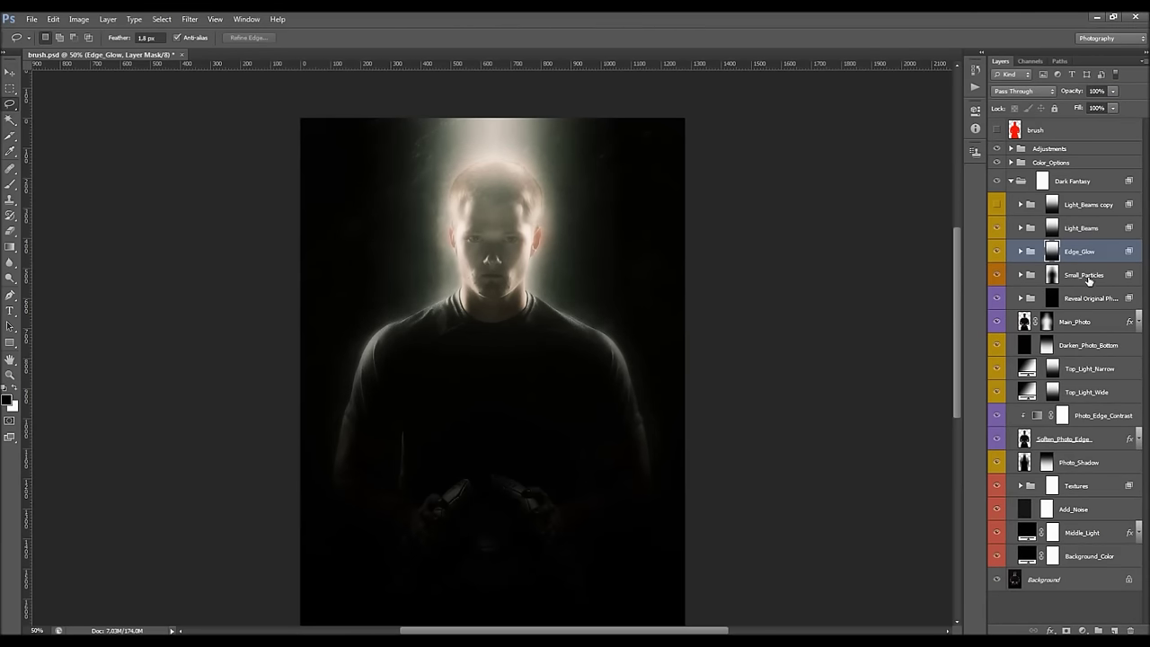
Expand Small_Particles and check its Particles_1, More_Particles_1 and More_Particles_2 layers.
{"action": "left_click", "coordinate": [1090, 279]}
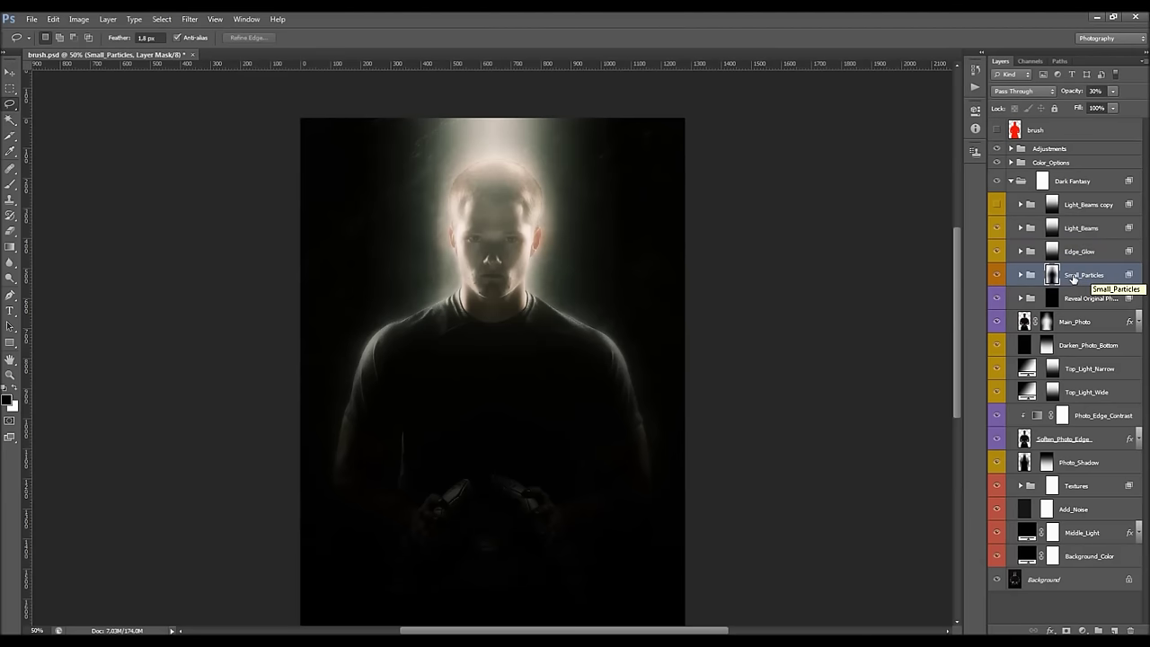
{"action": "left_click", "coordinate": [1021, 275]}
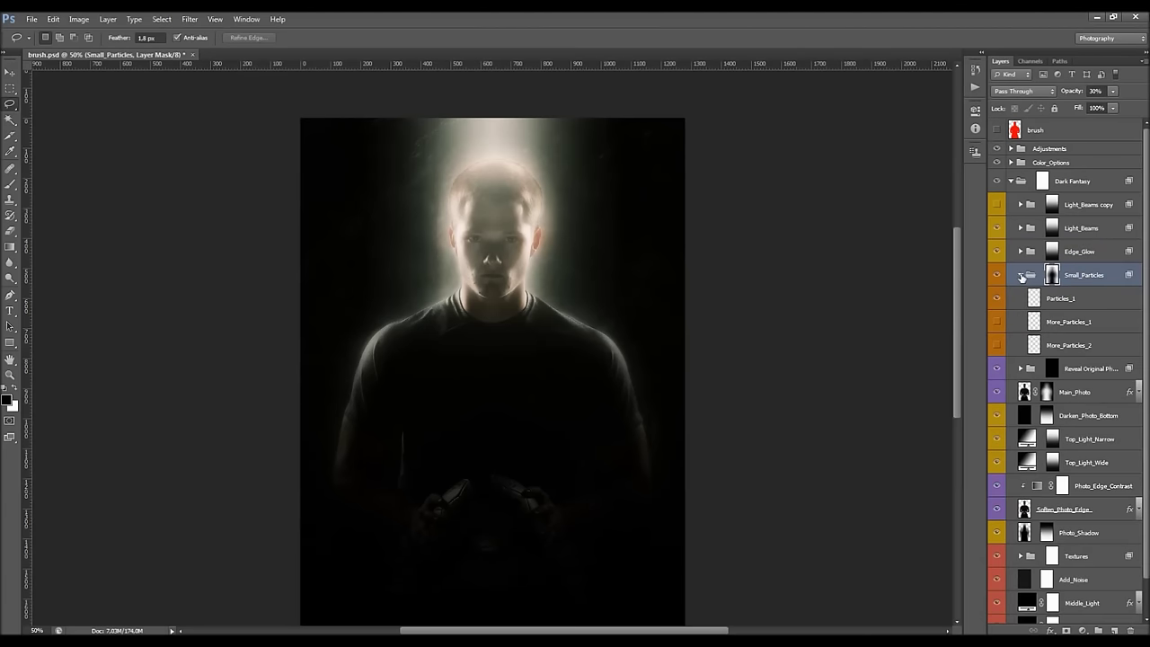
{"action": "left_click", "coordinate": [1067, 301]}
{"action": "left_click", "coordinate": [997, 301]}
{"action": "left_click", "coordinate": [997, 301]}
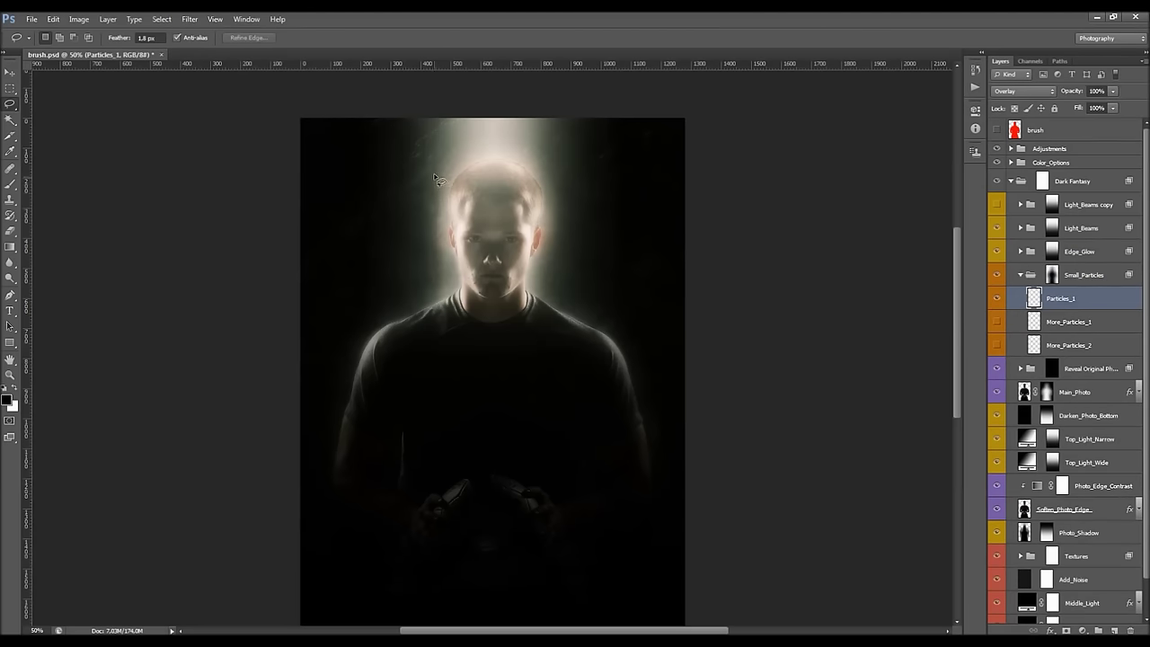
{"action": "left_click", "coordinate": [998, 323]}
{"action": "left_click", "coordinate": [1077, 322]}
{"action": "left_click", "coordinate": [1068, 347]}
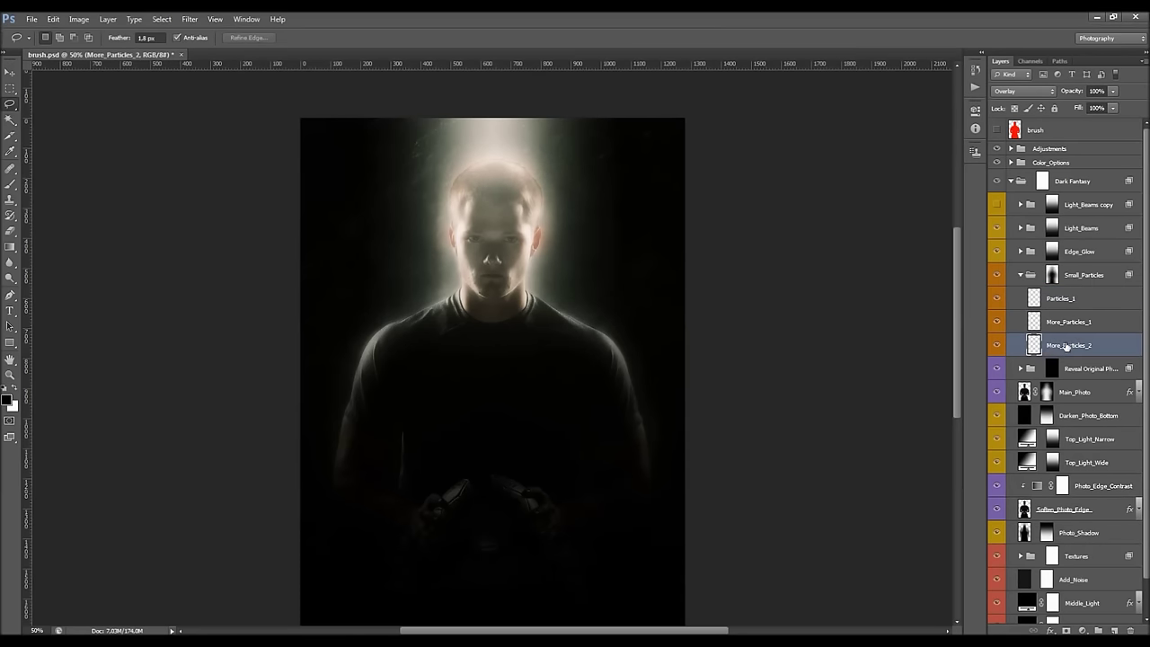
Zoom in on the head and set the Small_Particles group opacity to 33%.
{"action": "key", "text": "z"}
{"action": "left_click", "coordinate": [504, 147]}
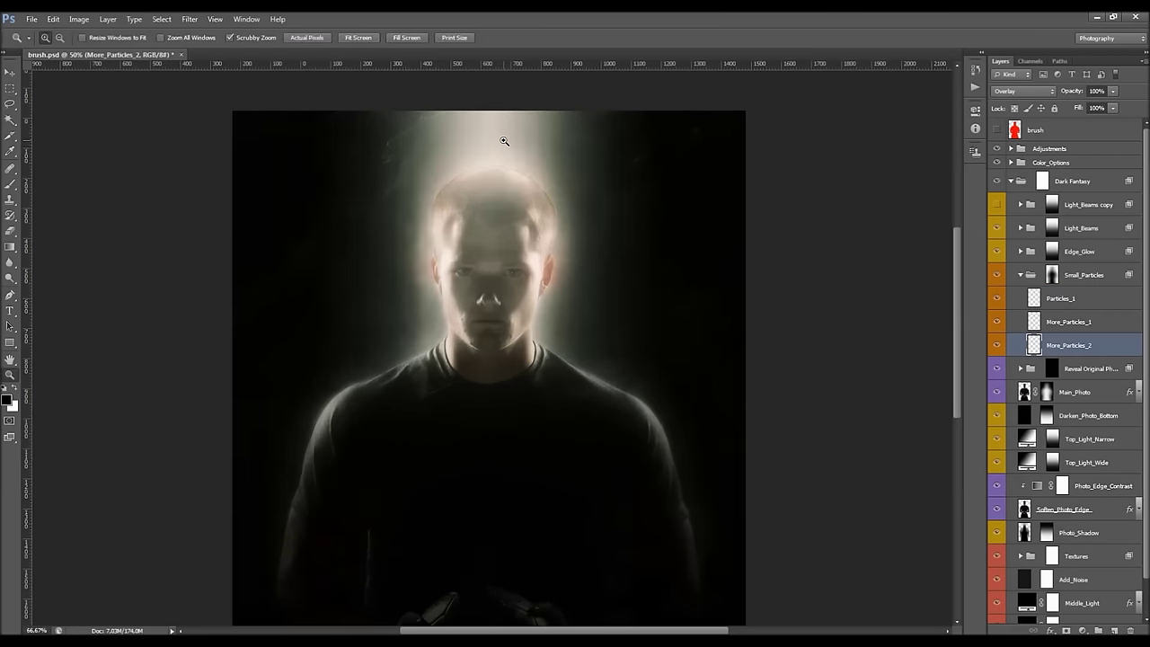
{"action": "scroll", "coordinate": [509, 171], "scroll_direction": "down", "scroll_amount": 1}
{"action": "key", "text": "v"}
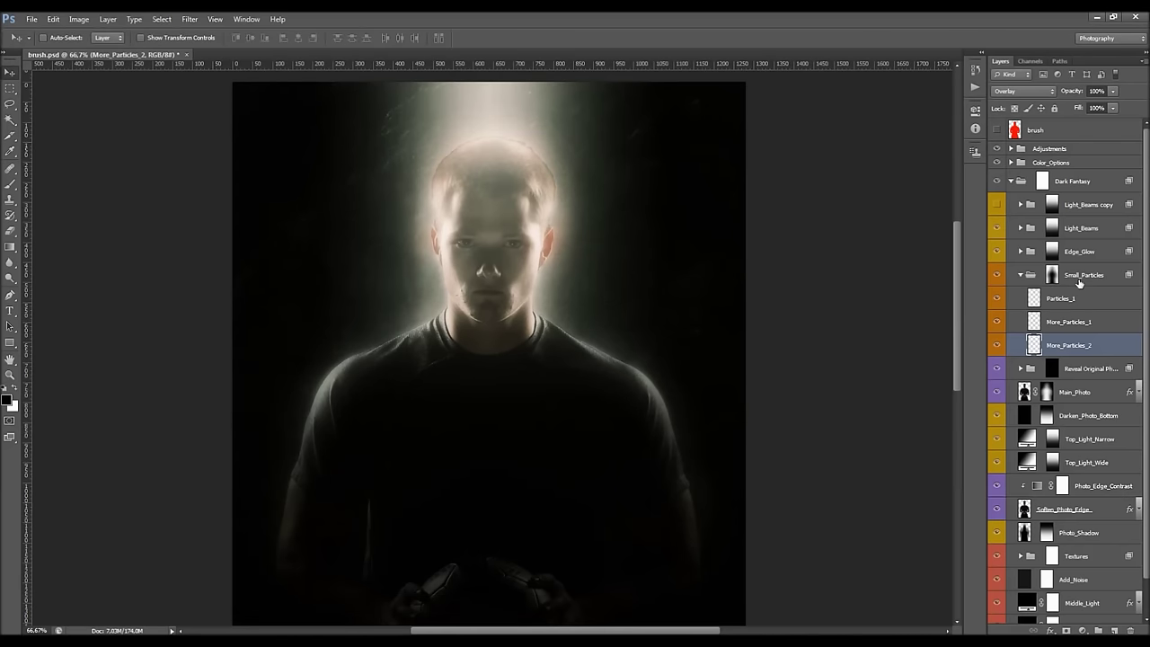
{"action": "left_click", "coordinate": [1078, 278]}
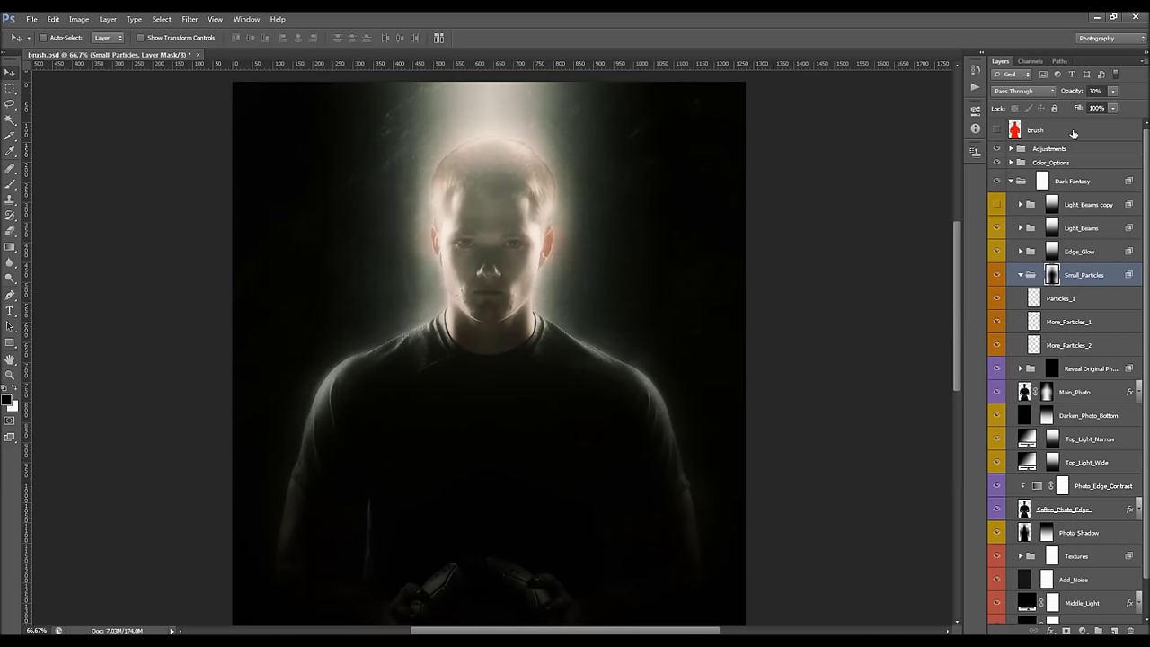
{"action": "left_click_drag", "start_coordinate": [1068, 94], "coordinate": [1127, 93]}
{"action": "left_click_drag", "start_coordinate": [1073, 94], "coordinate": [1075, 94]}
{"action": "left_click_drag", "start_coordinate": [1063, 93], "coordinate": [1064, 94]}
Scroll through the layer stack and select the Reveal Original Photo group.
{"action": "scroll", "coordinate": [472, 168], "scroll_direction": "up", "scroll_amount": 2}
{"action": "scroll", "coordinate": [472, 168], "scroll_direction": "down", "scroll_amount": 1}
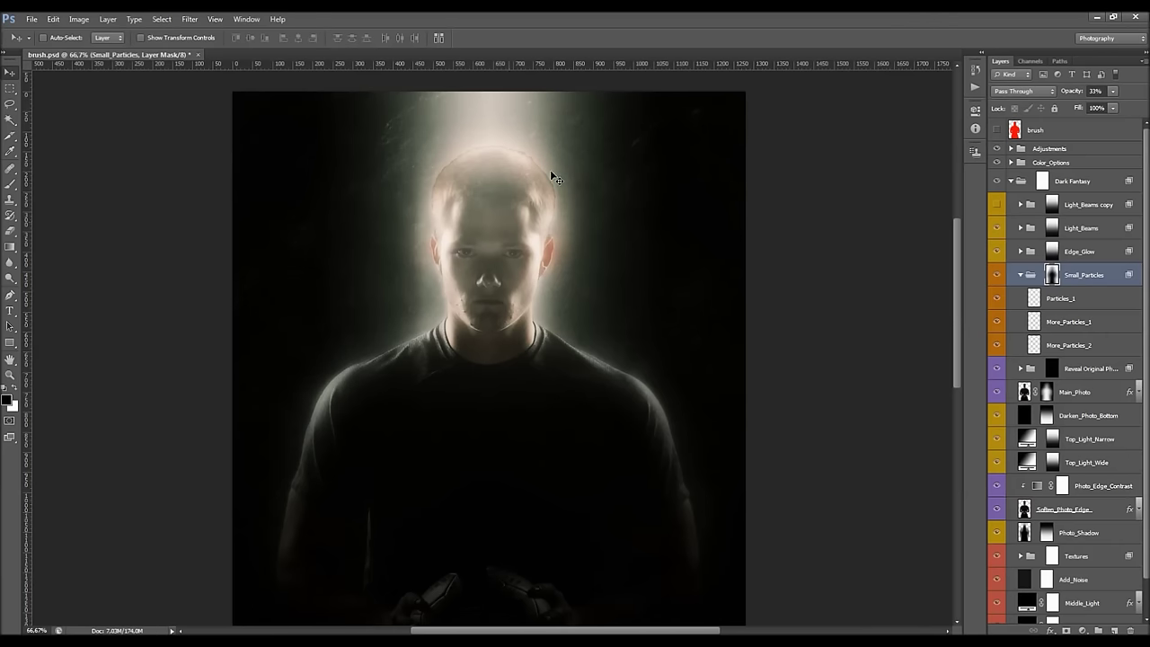
{"action": "scroll", "coordinate": [414, 243], "scroll_direction": "down", "scroll_amount": 1}
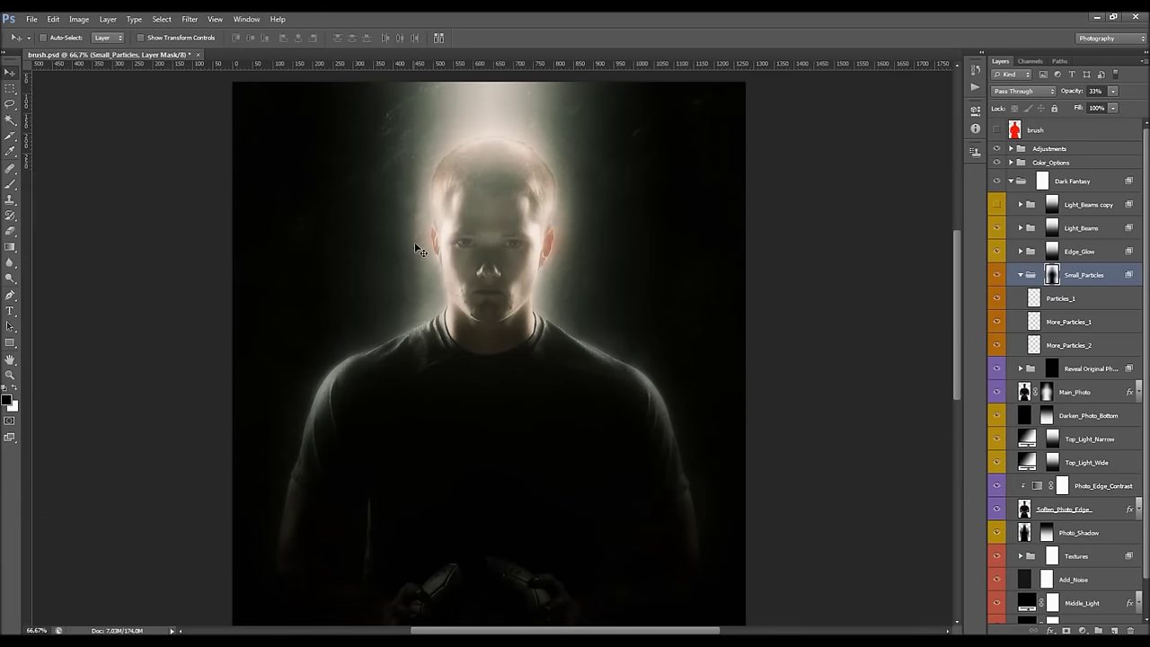
{"action": "scroll", "coordinate": [430, 260], "scroll_direction": "up", "scroll_amount": 3}
{"action": "scroll", "coordinate": [432, 267], "scroll_direction": "up", "scroll_amount": 1}
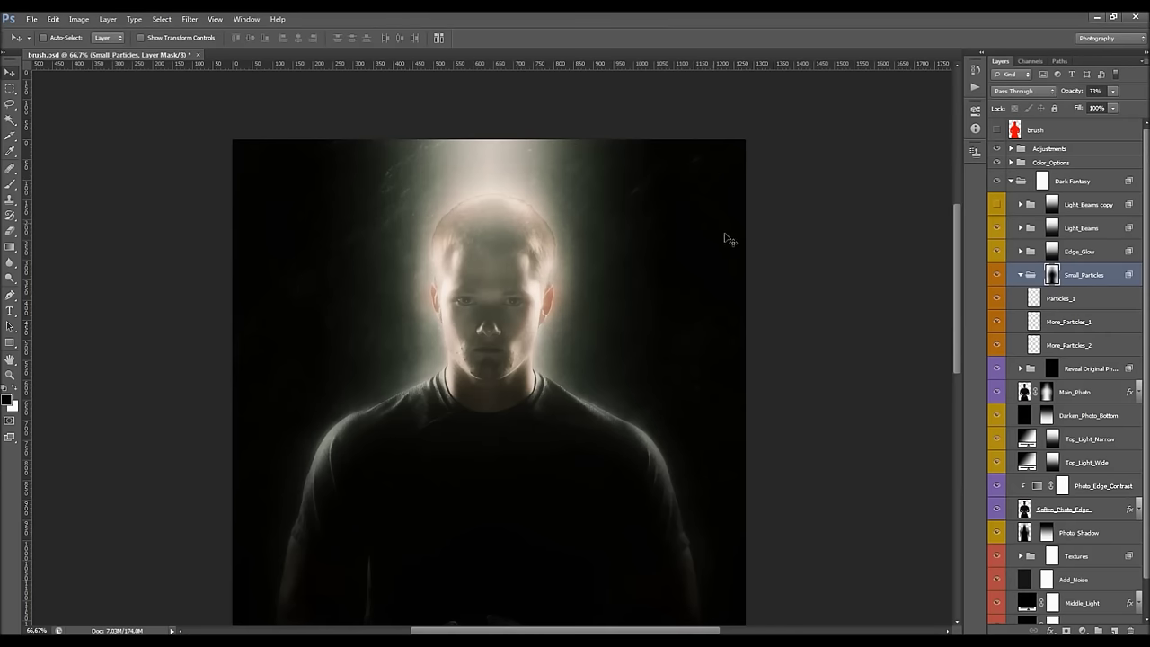
{"action": "scroll", "coordinate": [711, 297], "scroll_direction": "down", "scroll_amount": 2}
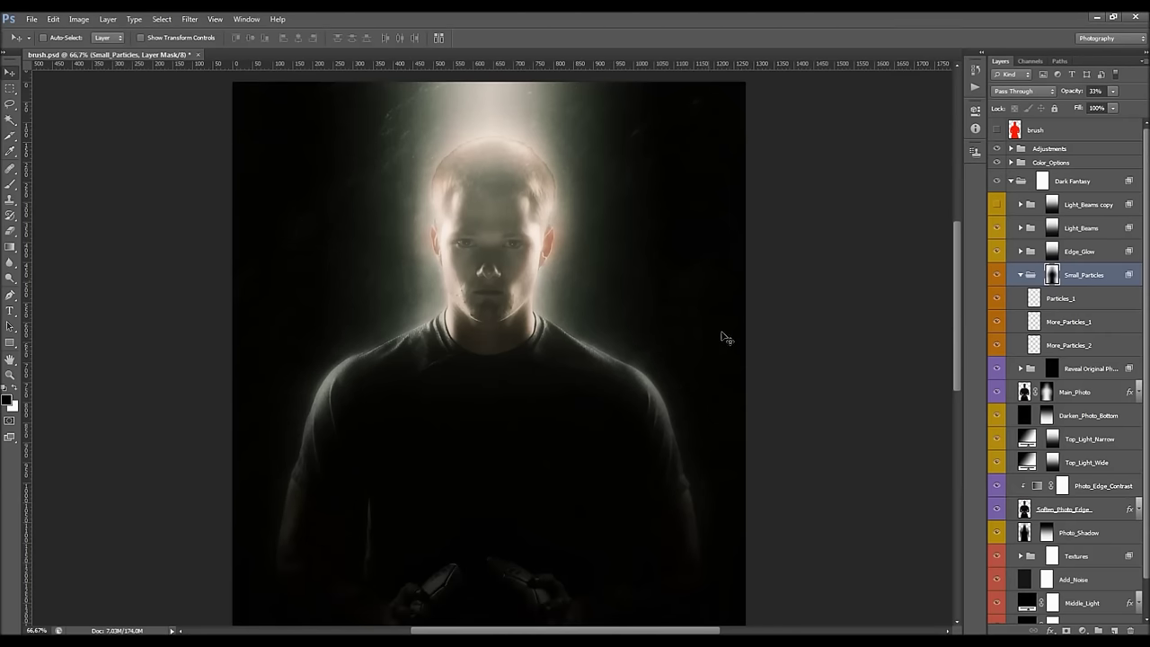
{"action": "scroll", "coordinate": [539, 505], "scroll_direction": "up", "scroll_amount": 3}
{"action": "scroll", "coordinate": [656, 234], "scroll_direction": "down", "scroll_amount": 1}
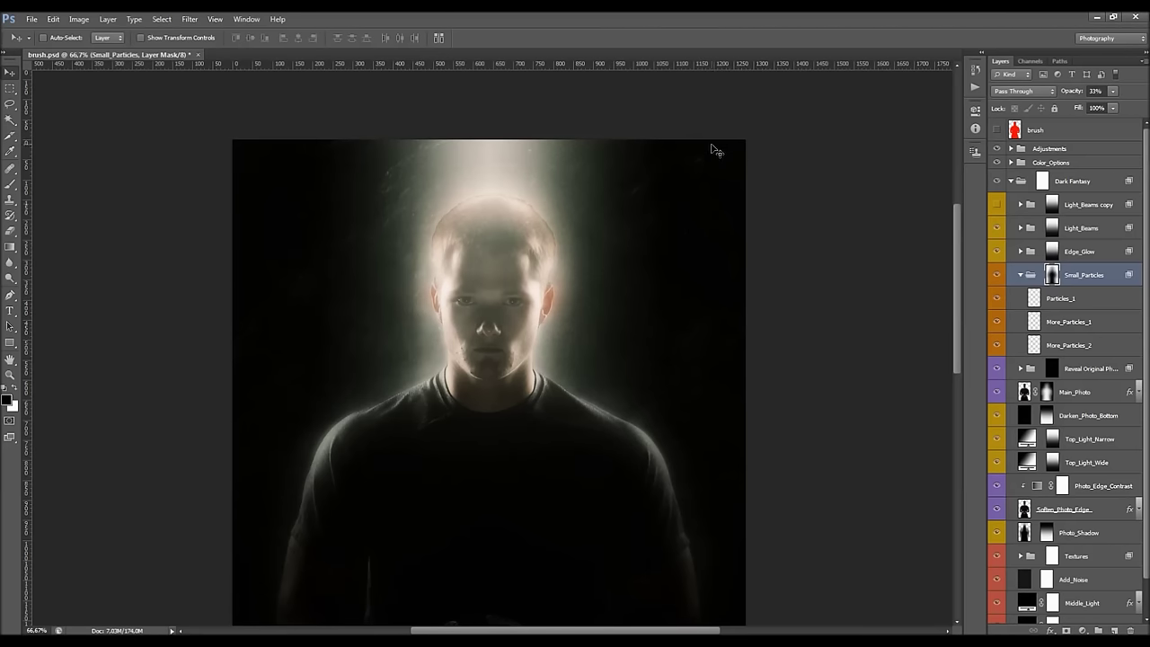
{"action": "scroll", "coordinate": [585, 244], "scroll_direction": "down", "scroll_amount": 1}
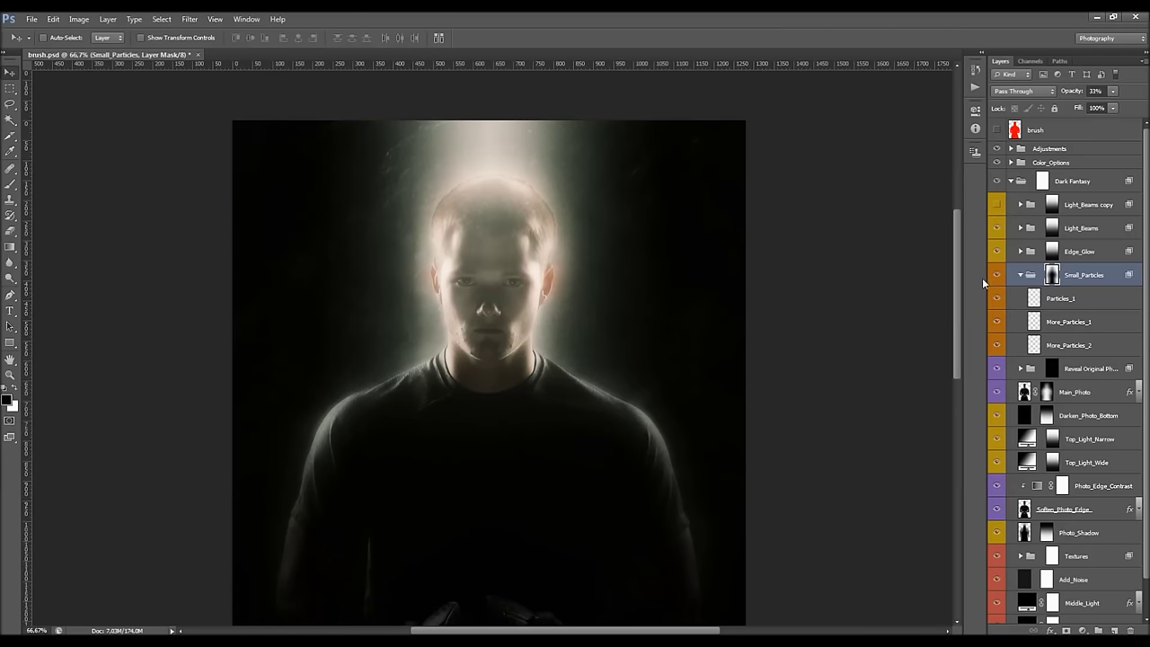
{"action": "scroll", "coordinate": [1026, 285], "scroll_direction": "down", "scroll_amount": 2}
{"action": "left_click", "coordinate": [1094, 331]}
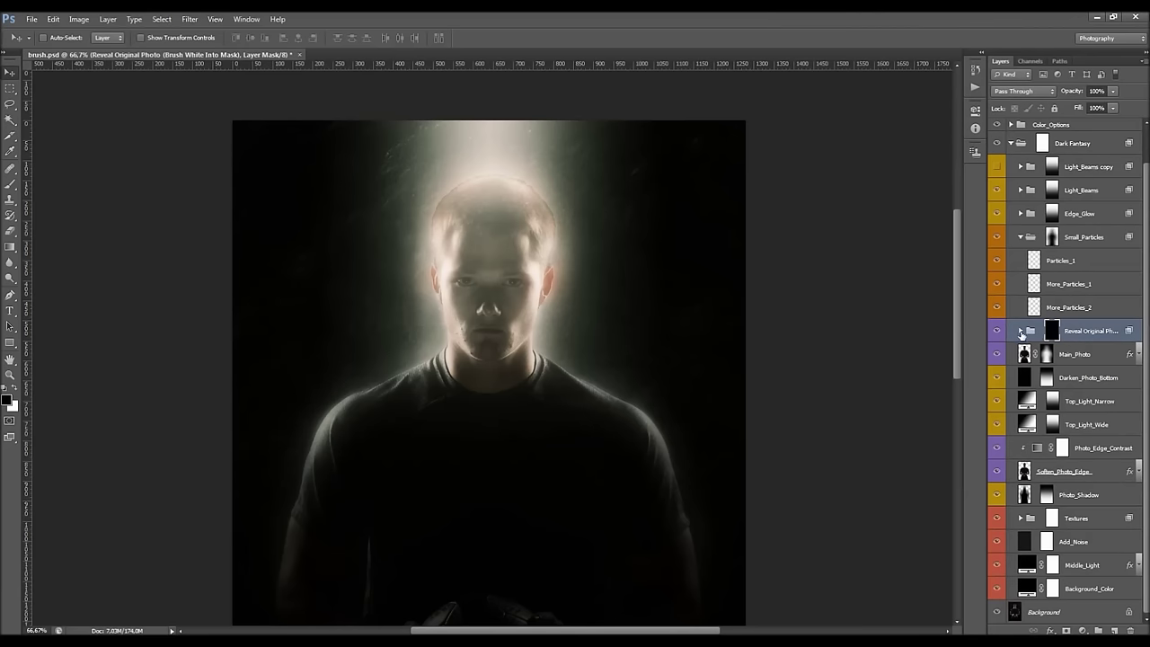
Examine the Reveal Original Photo group's black mask, Original_Photo contents and visibility effect.
{"action": "double_click", "coordinate": [1095, 330]}
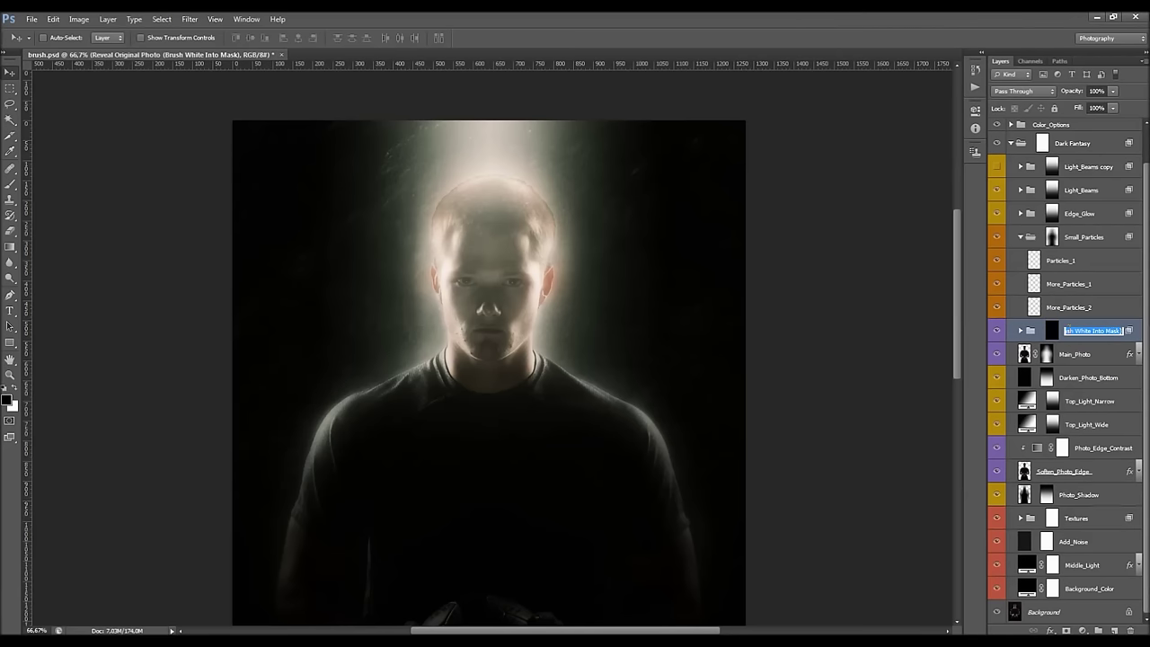
{"action": "left_click", "coordinate": [1054, 331]}
{"action": "left_click", "coordinate": [1054, 331]}
{"action": "left_click", "coordinate": [1020, 331]}
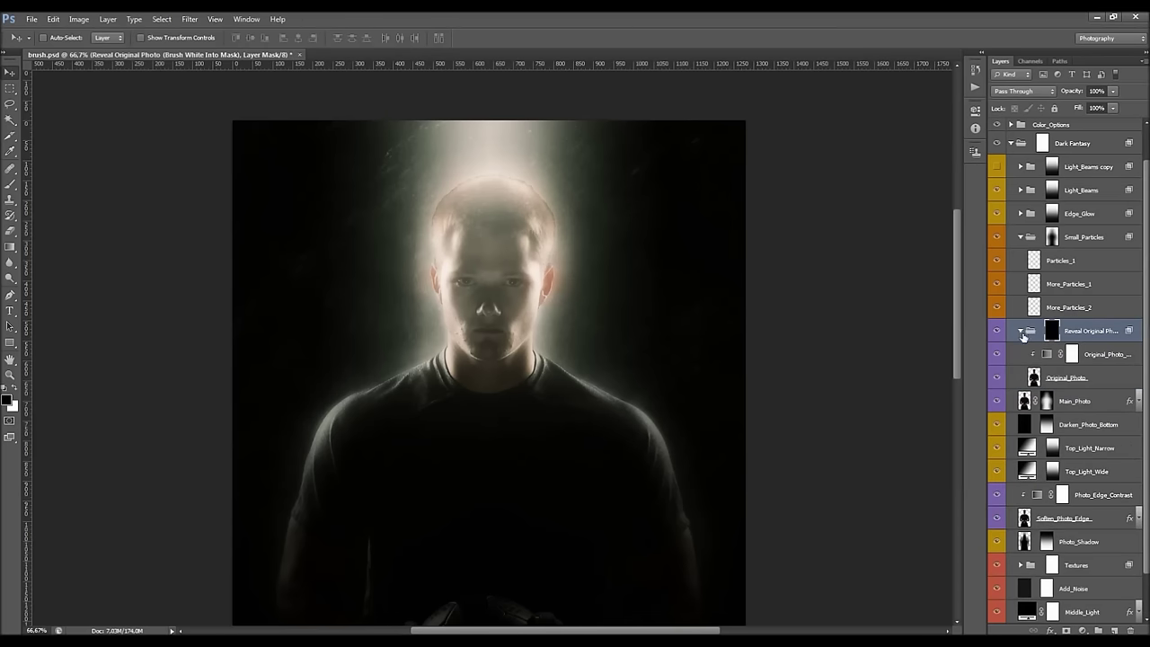
{"action": "left_click", "coordinate": [1020, 331]}
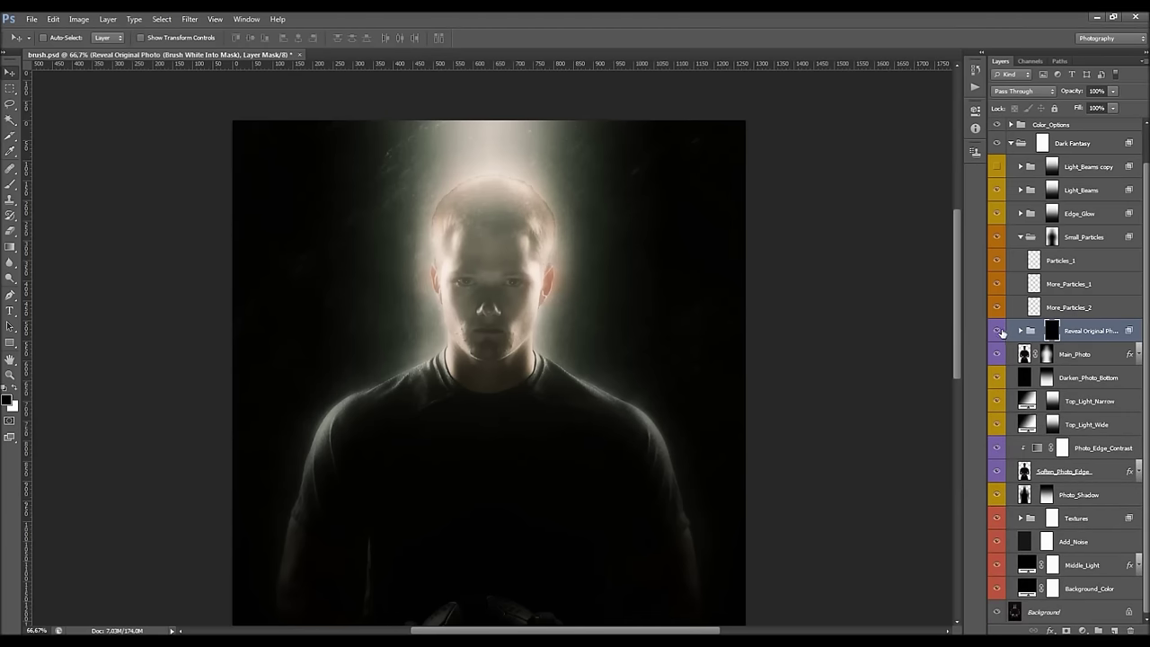
{"action": "left_click", "coordinate": [999, 332]}
{"action": "scroll", "coordinate": [485, 268], "scroll_direction": "down", "scroll_amount": 1}
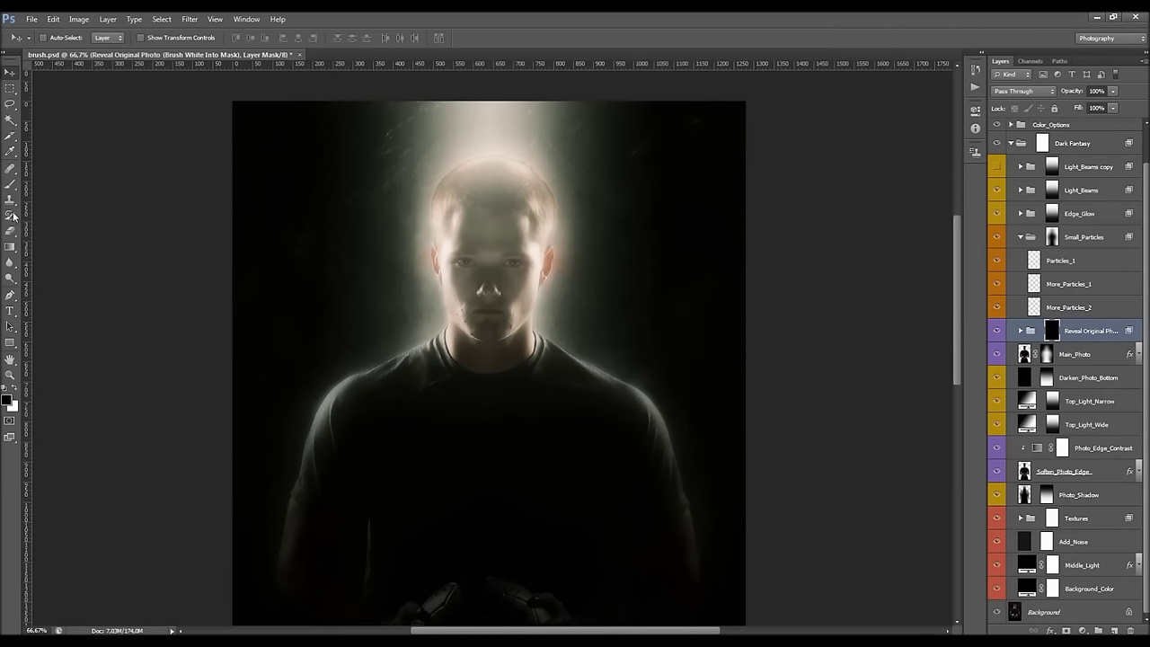
Set up a white brush at 10% opacity and reduce its size.
{"action": "key", "text": "b"}
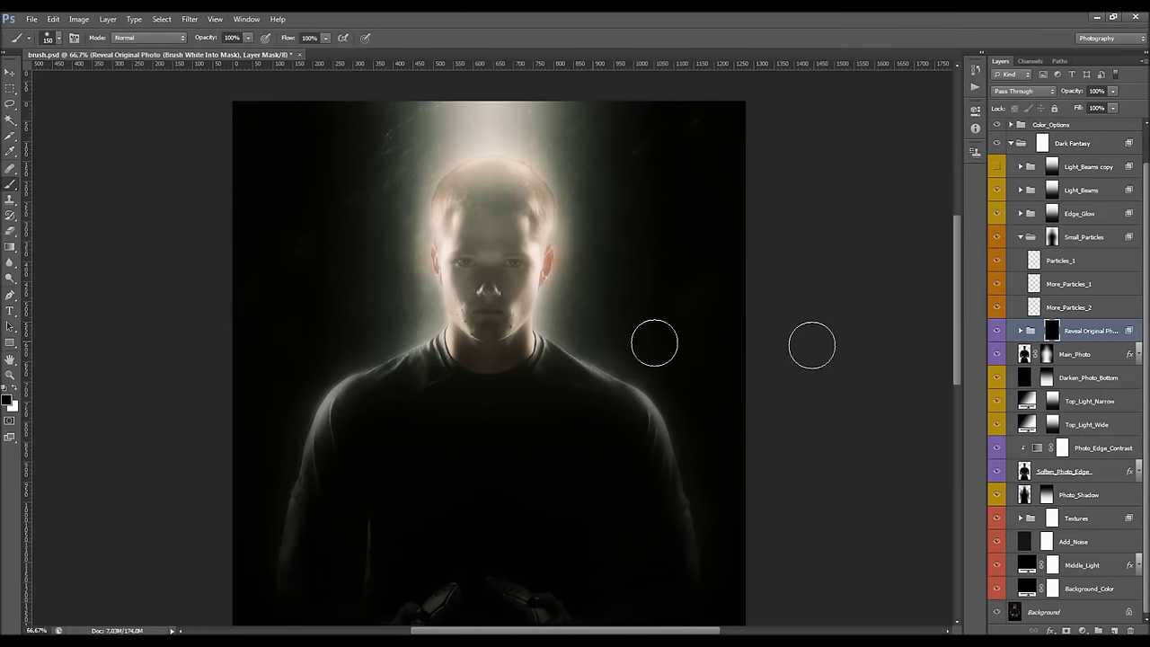
{"action": "left_click", "coordinate": [18, 387]}
{"action": "left_click", "coordinate": [232, 37]}
{"action": "key", "text": "1"}
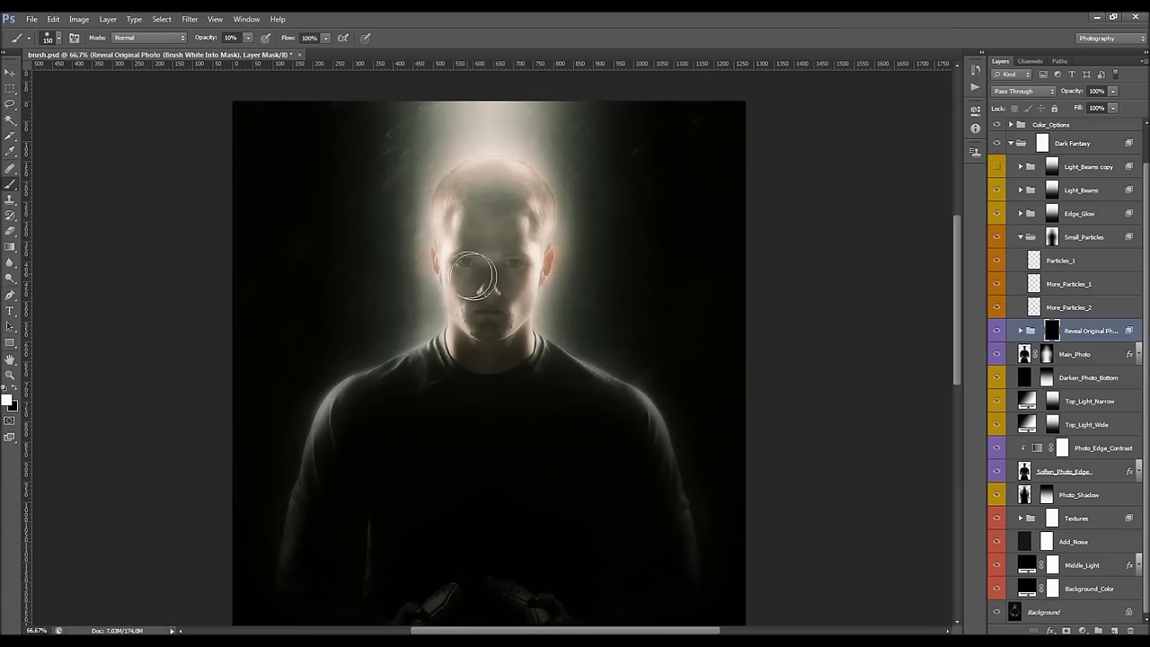
{"action": "right_click", "coordinate": [457, 272]}
{"action": "left_click_drag", "start_coordinate": [571, 299], "coordinate": [535, 69]}
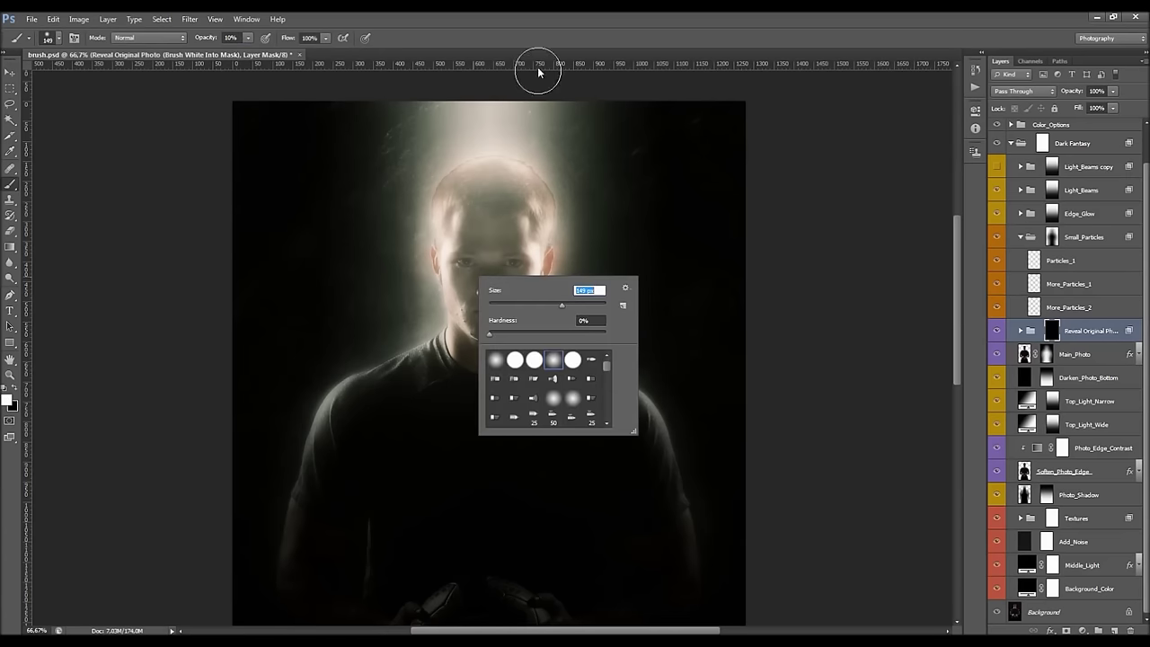
{"action": "key", "text": "Return"}
Enlarge the brush and softly paint original detail back onto the left shoulder.
{"action": "scroll", "coordinate": [485, 178], "scroll_direction": "up", "scroll_amount": 1}
{"action": "scroll", "coordinate": [485, 178], "scroll_direction": "up", "scroll_amount": 3}
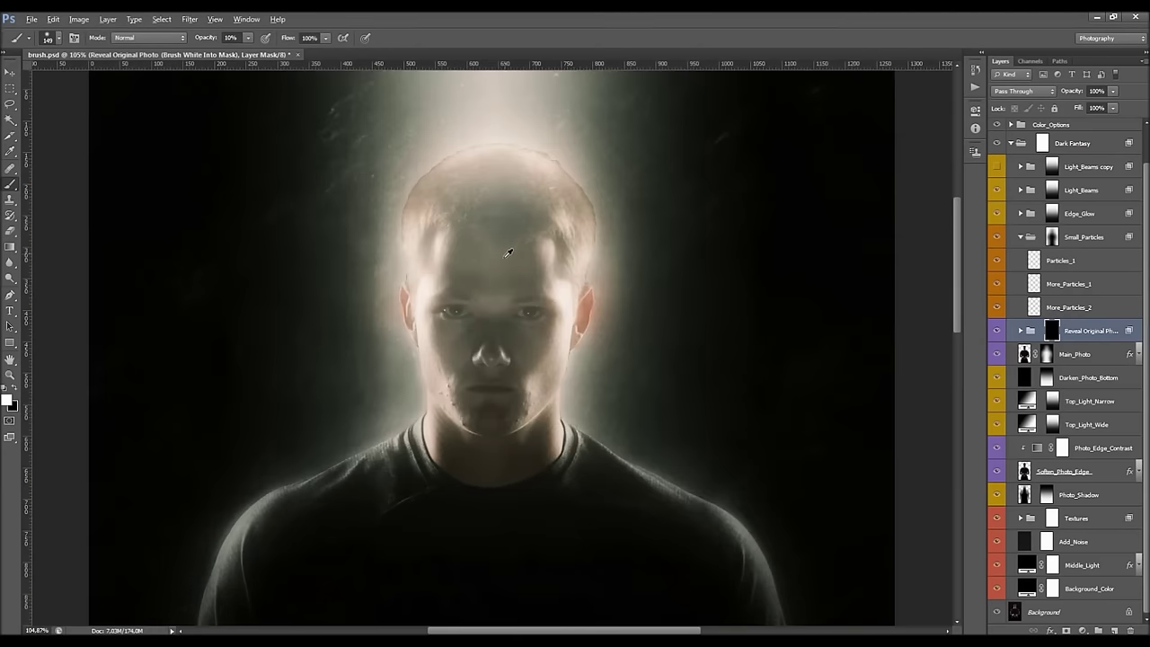
{"action": "scroll", "coordinate": [488, 269], "scroll_direction": "down", "scroll_amount": 4}
{"action": "scroll", "coordinate": [506, 297], "scroll_direction": "down", "scroll_amount": 1}
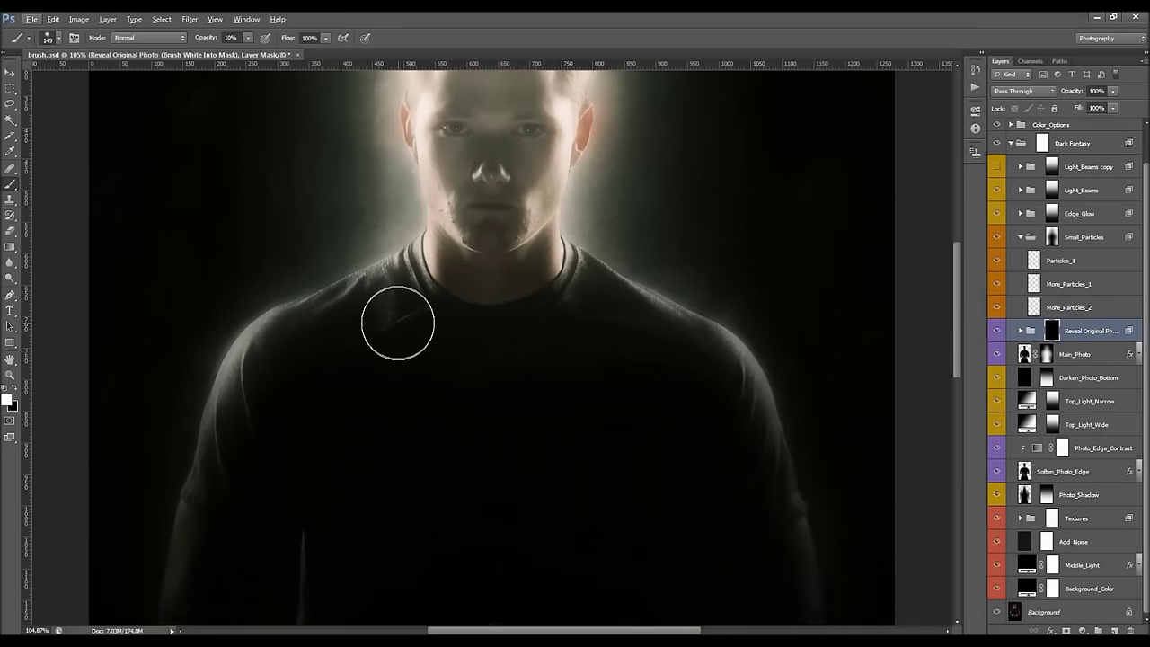
{"action": "key", "text": "bracketright"}
{"action": "mouse_move", "coordinate": [338, 342]}
{"action": "left_mouse_down"}
{"action": "mouse_move", "coordinate": [252, 343]}
{"action": "mouse_move", "coordinate": [244, 368]}
{"action": "mouse_move", "coordinate": [253, 339]}
{"action": "mouse_move", "coordinate": [241, 373]}
{"action": "mouse_move", "coordinate": [251, 342]}
{"action": "left_mouse_up"}
{"action": "key", "text": "bracketright"}
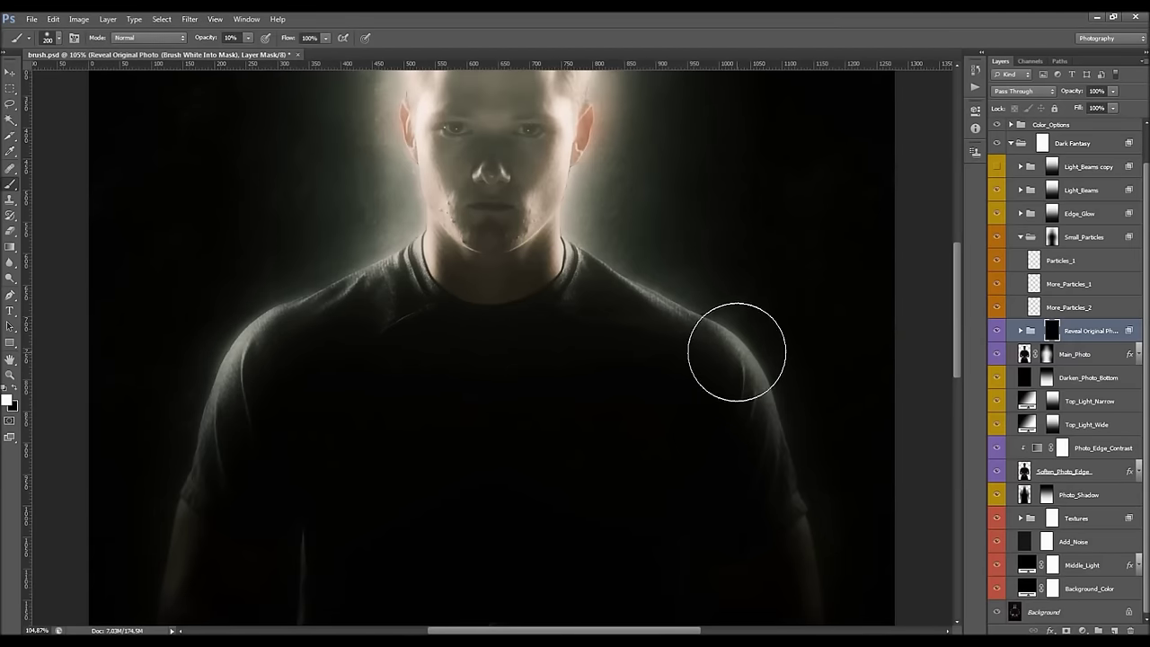
{"action": "scroll", "coordinate": [724, 332], "scroll_direction": "up", "scroll_amount": 1}
{"action": "scroll", "coordinate": [197, 399], "scroll_direction": "down", "scroll_amount": 4}
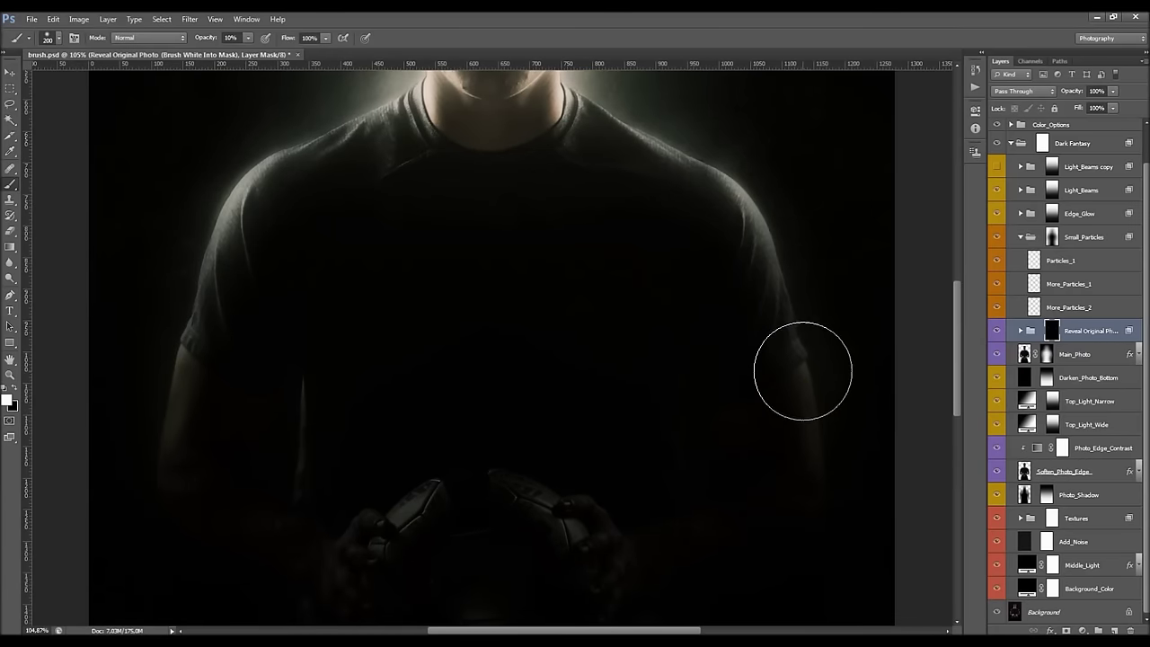
{"action": "scroll", "coordinate": [488, 312], "scroll_direction": "down", "scroll_amount": 2}
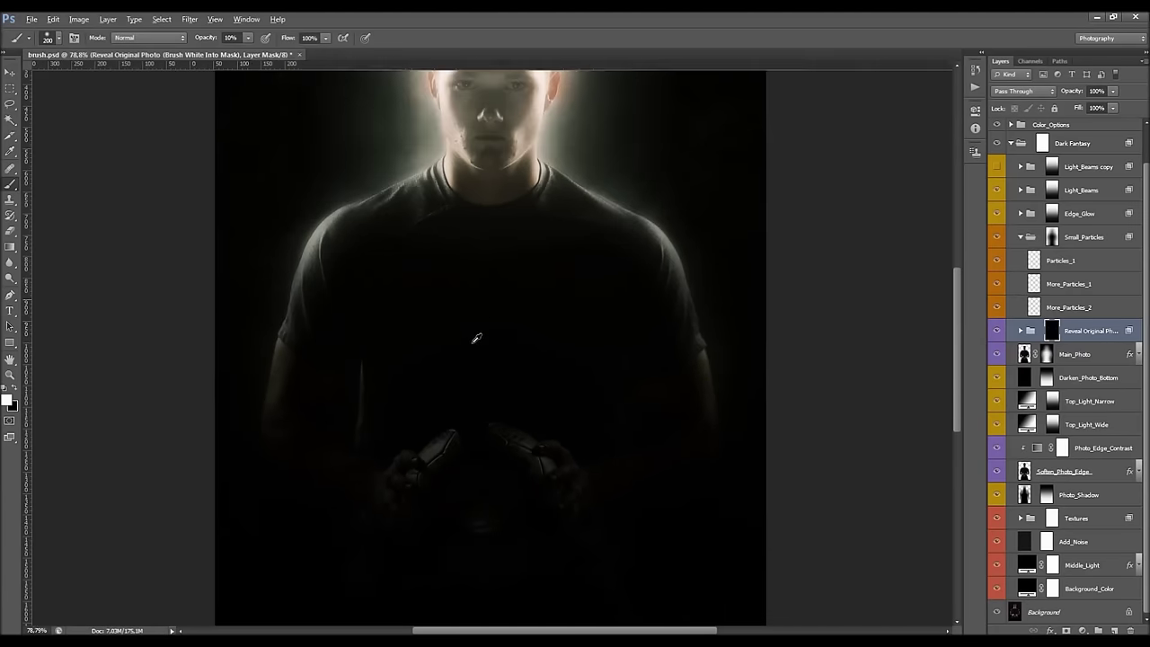
{"action": "scroll", "coordinate": [475, 331], "scroll_direction": "up", "scroll_amount": 3}
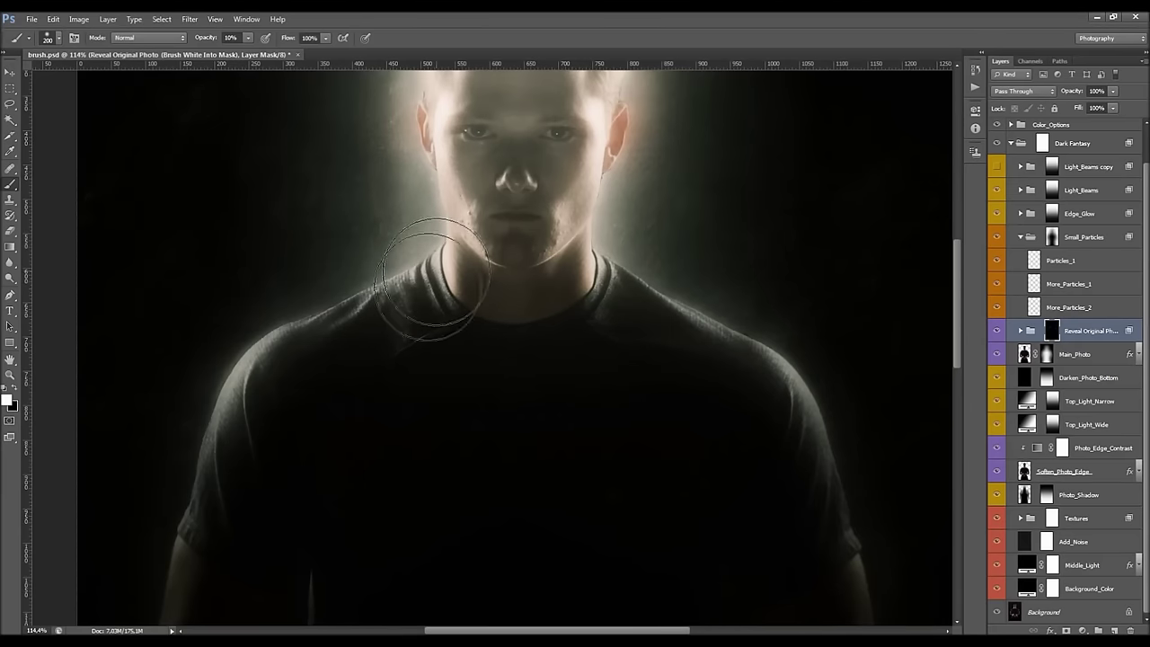
Paint original detail back onto the right shoulder and enlarge the brush to 400.
{"action": "left_click_drag", "start_coordinate": [623, 278], "coordinate": [688, 310]}
{"action": "scroll", "coordinate": [687, 310], "scroll_direction": "up", "scroll_amount": 5}
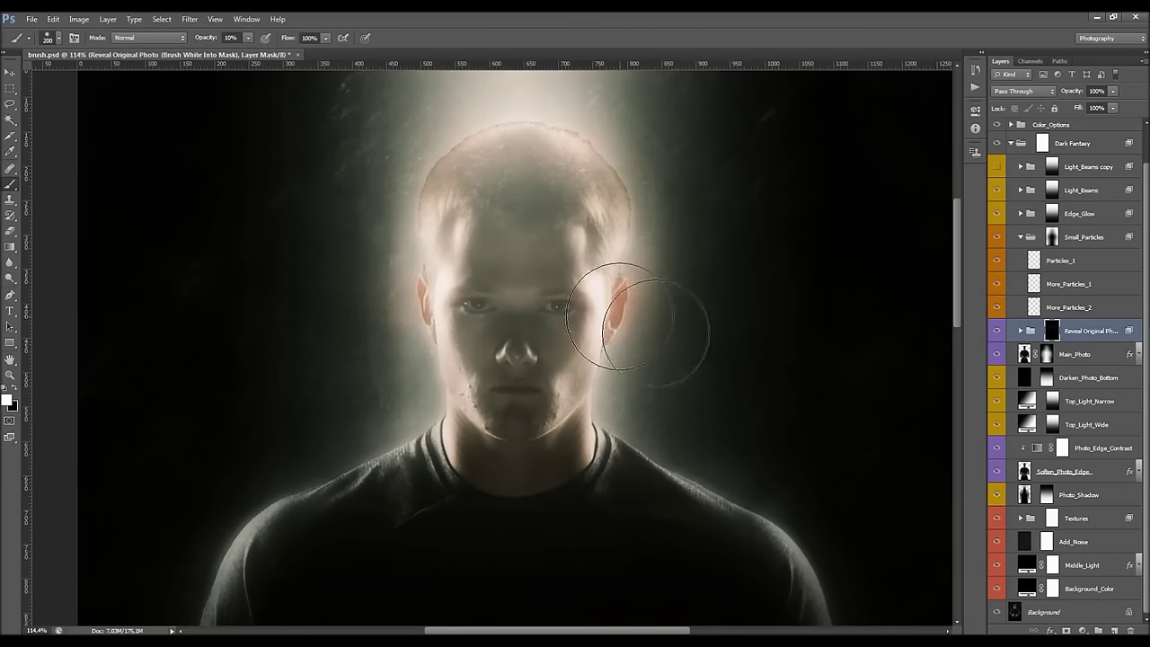
{"action": "scroll", "coordinate": [620, 308], "scroll_direction": "down", "scroll_amount": 2}
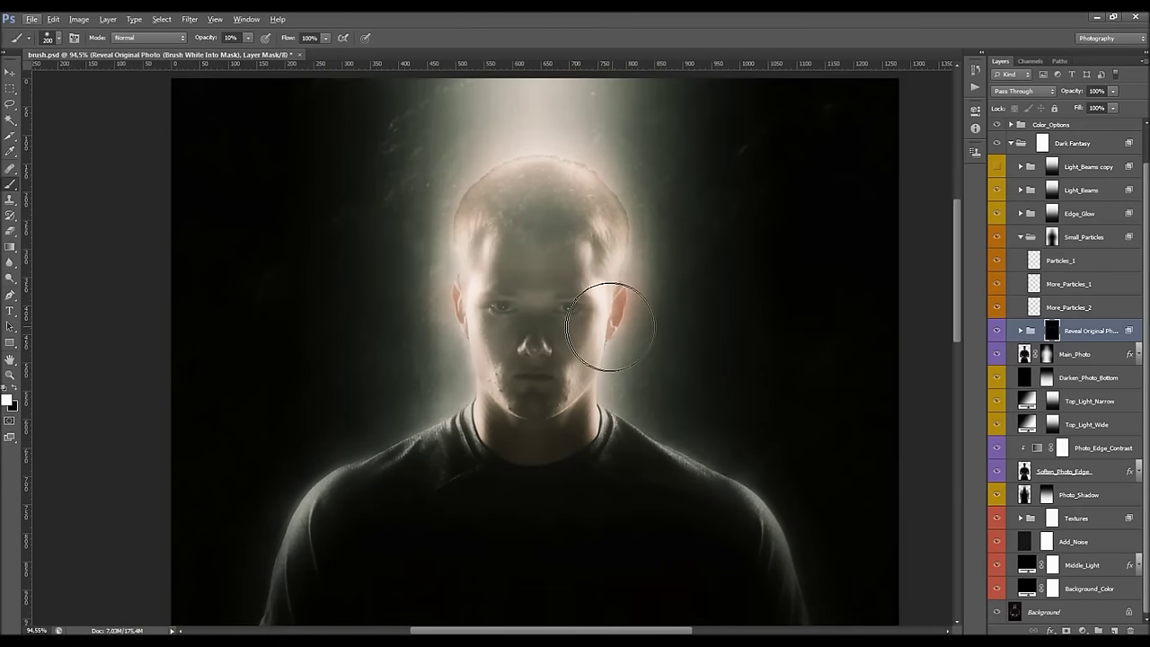
{"action": "key", "text": "bracketright"}
{"action": "key", "text": "bracketright"}
{"action": "key", "text": "bracketright"}
{"action": "key", "text": "bracketright"}
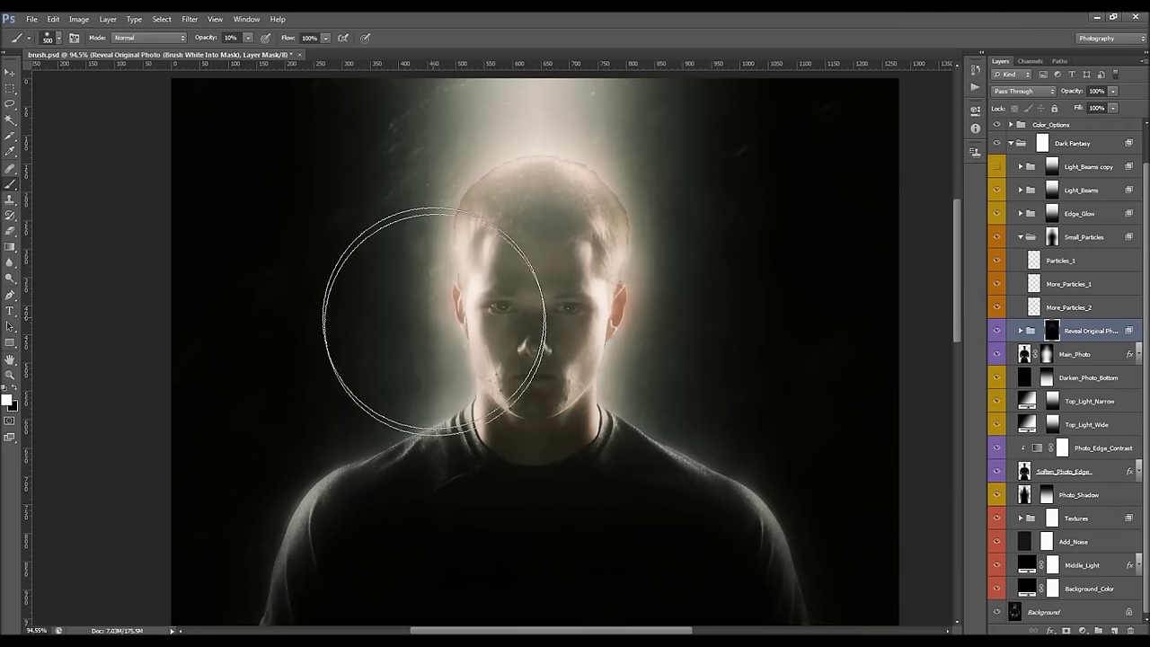
{"action": "scroll", "coordinate": [638, 310], "scroll_direction": "down", "scroll_amount": 4}
{"action": "scroll", "coordinate": [634, 332], "scroll_direction": "up", "scroll_amount": 2}
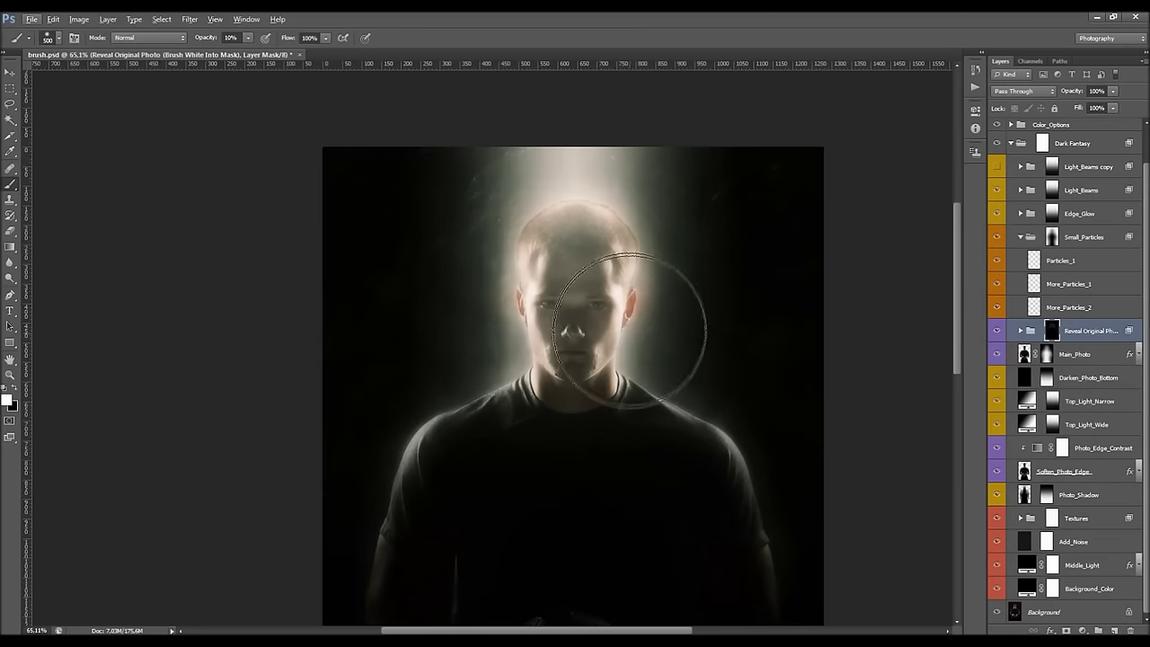
{"action": "scroll", "coordinate": [579, 155], "scroll_direction": "down", "scroll_amount": 2}
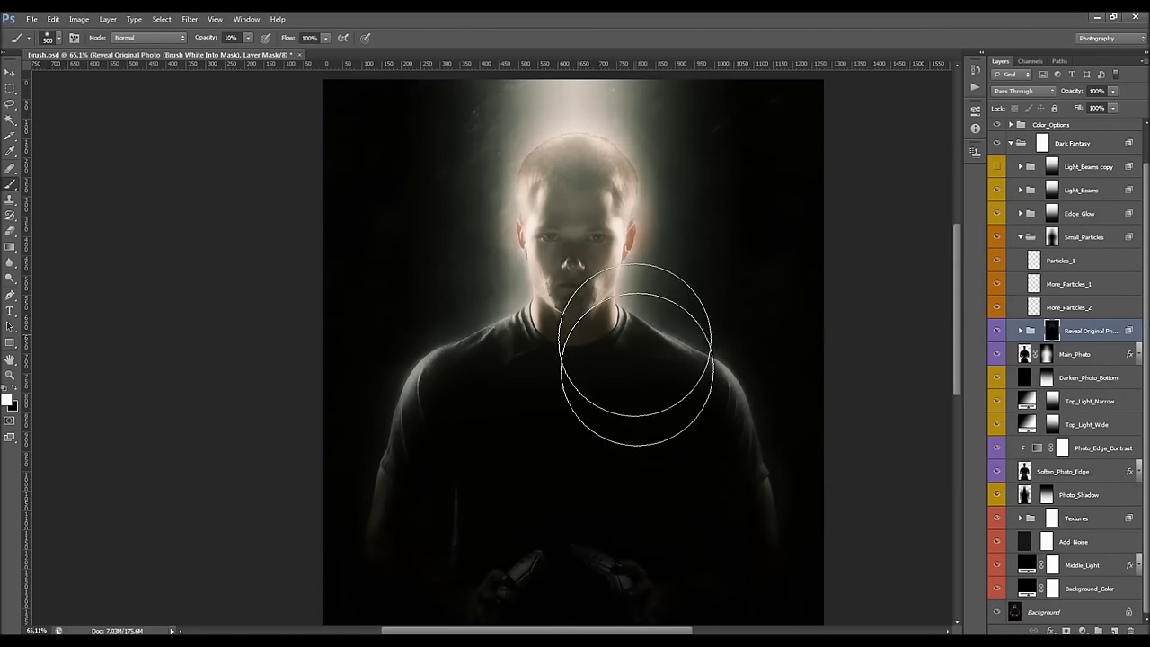
{"action": "left_click", "coordinate": [1085, 354]}
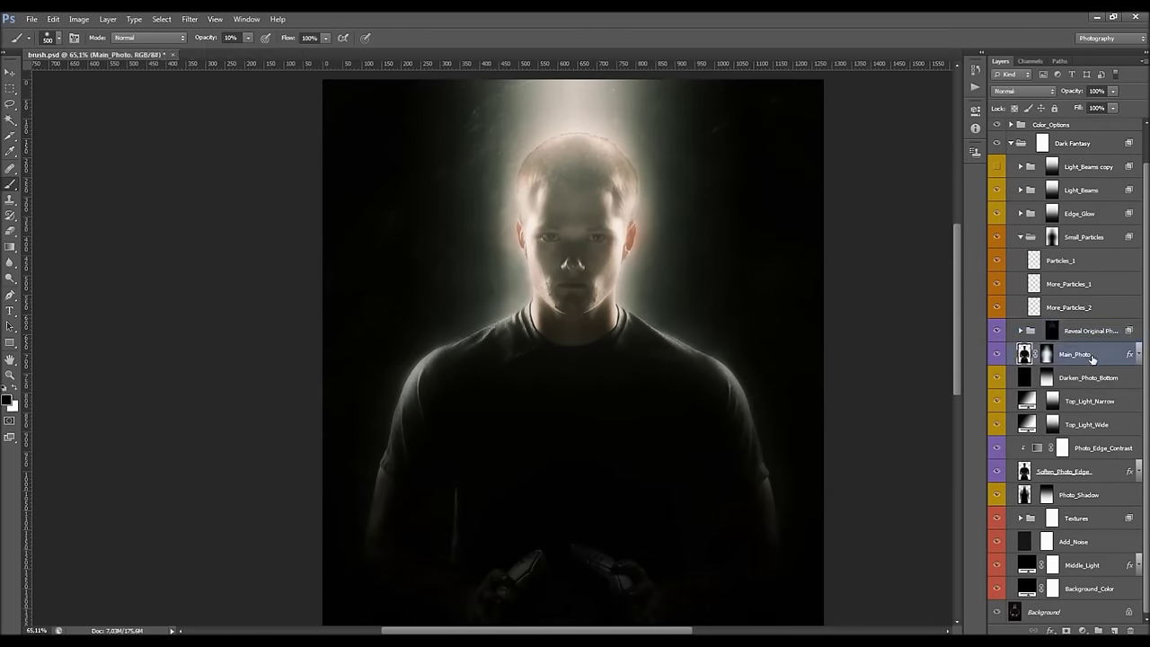
{"action": "left_click", "coordinate": [996, 355]}
{"action": "left_click", "coordinate": [997, 356]}
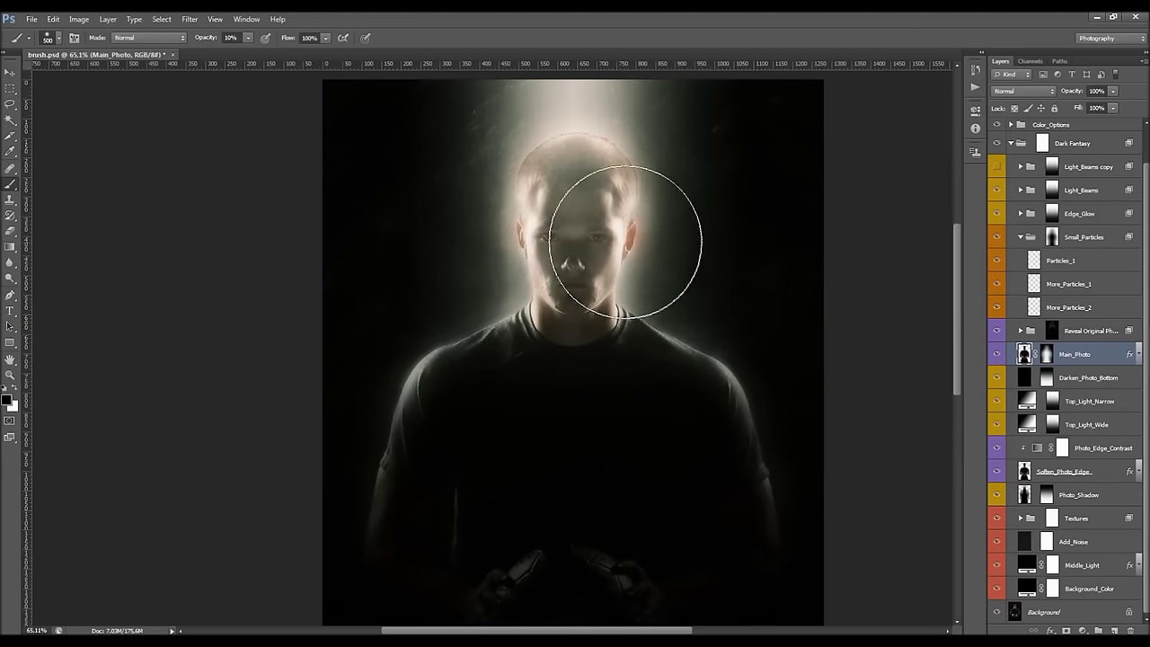
{"action": "key", "text": "v"}
{"action": "scroll", "coordinate": [620, 238], "scroll_direction": "up", "scroll_amount": 2}
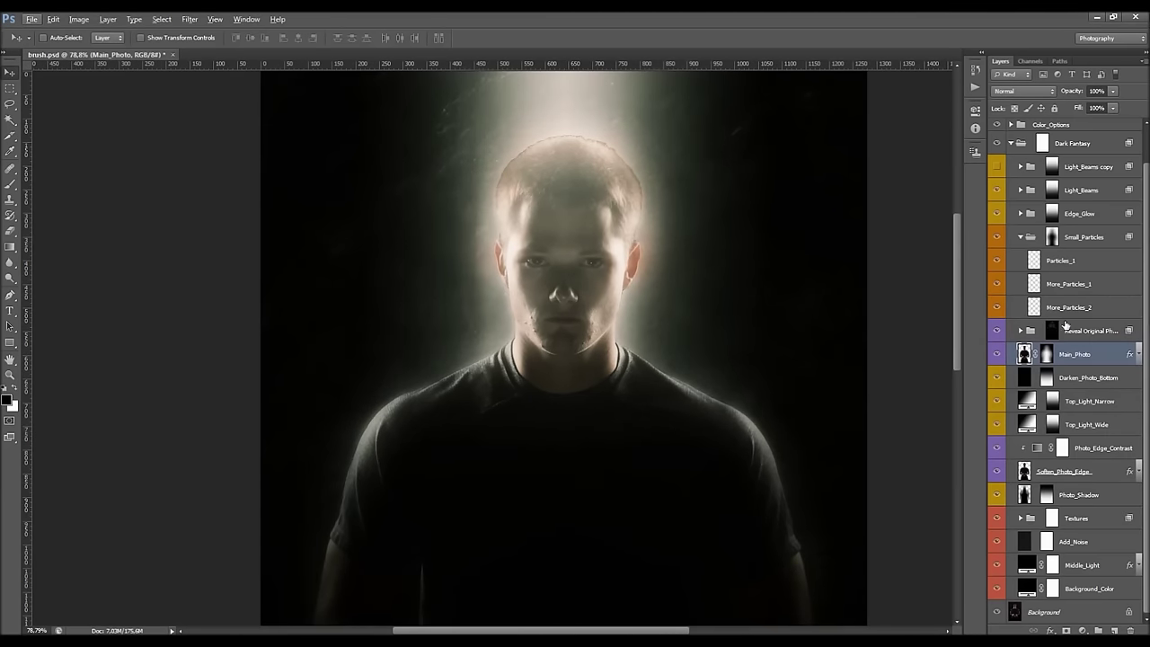
{"action": "left_click", "coordinate": [1063, 373]}
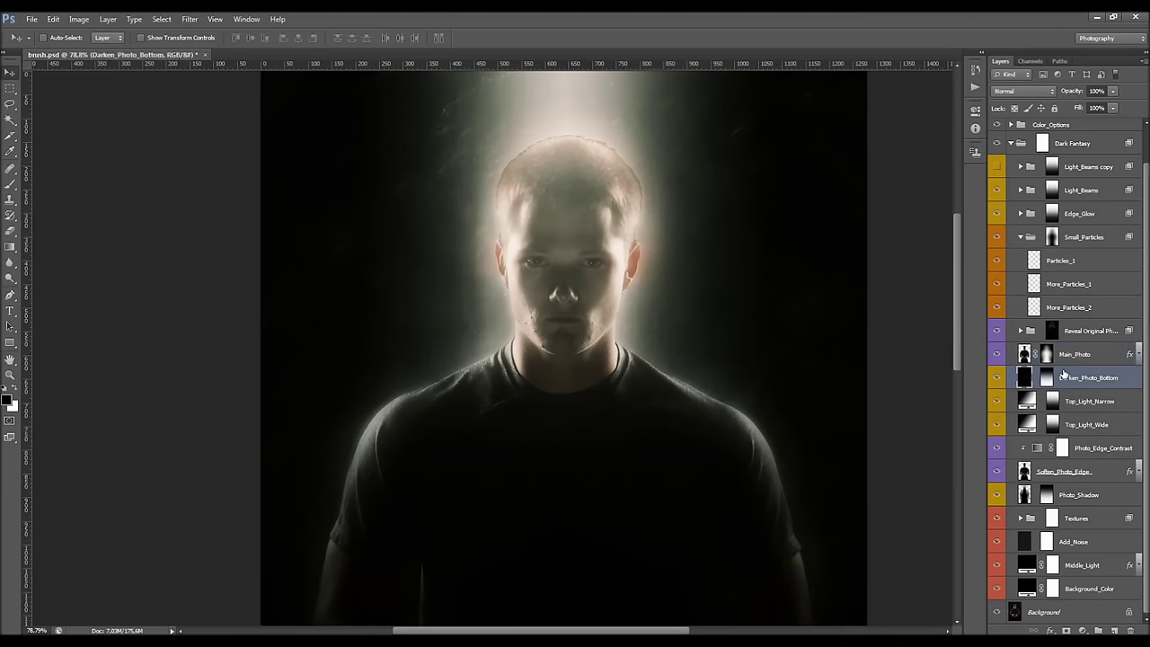
{"action": "scroll", "coordinate": [550, 314], "scroll_direction": "down", "scroll_amount": 2}
{"action": "scroll", "coordinate": [526, 324], "scroll_direction": "down", "scroll_amount": 3}
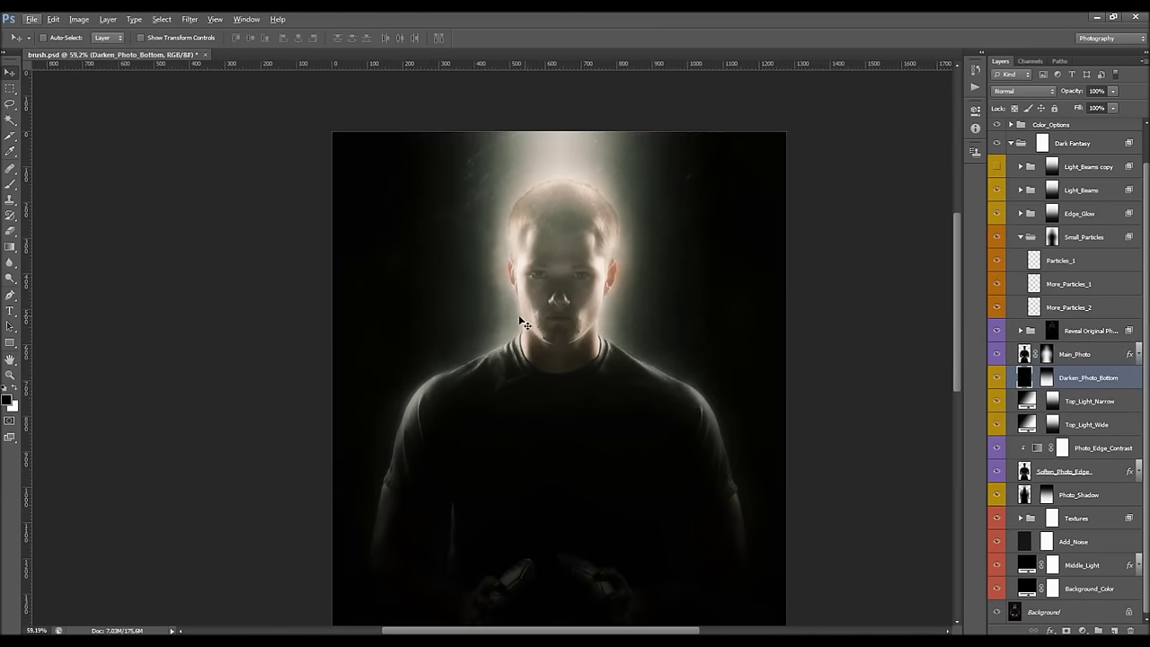
{"action": "scroll", "coordinate": [532, 324], "scroll_direction": "up", "scroll_amount": 1}
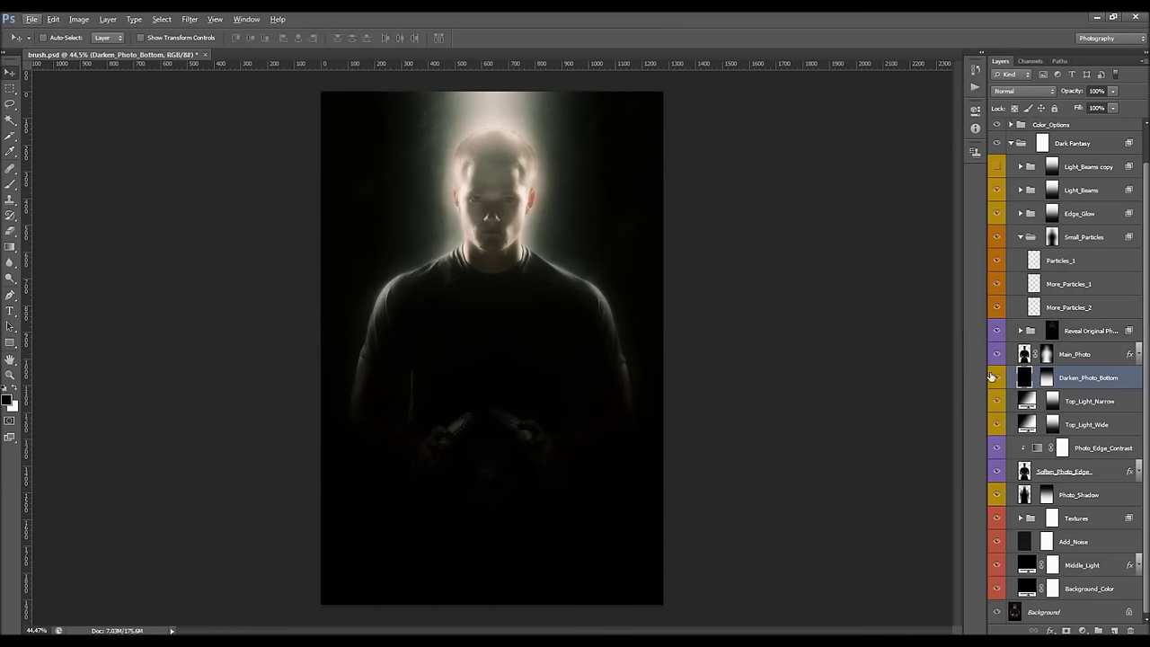
{"action": "left_click", "coordinate": [996, 379]}
{"action": "left_click", "coordinate": [996, 378]}
{"action": "left_click", "coordinate": [996, 378]}
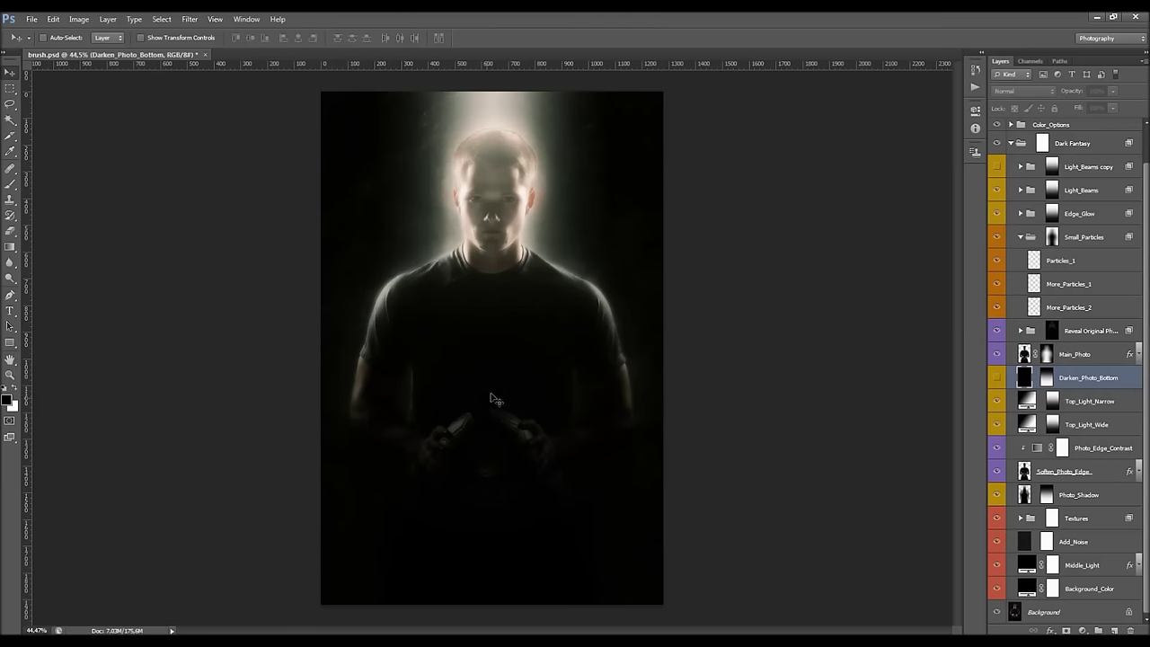
{"action": "left_click", "coordinate": [996, 379]}
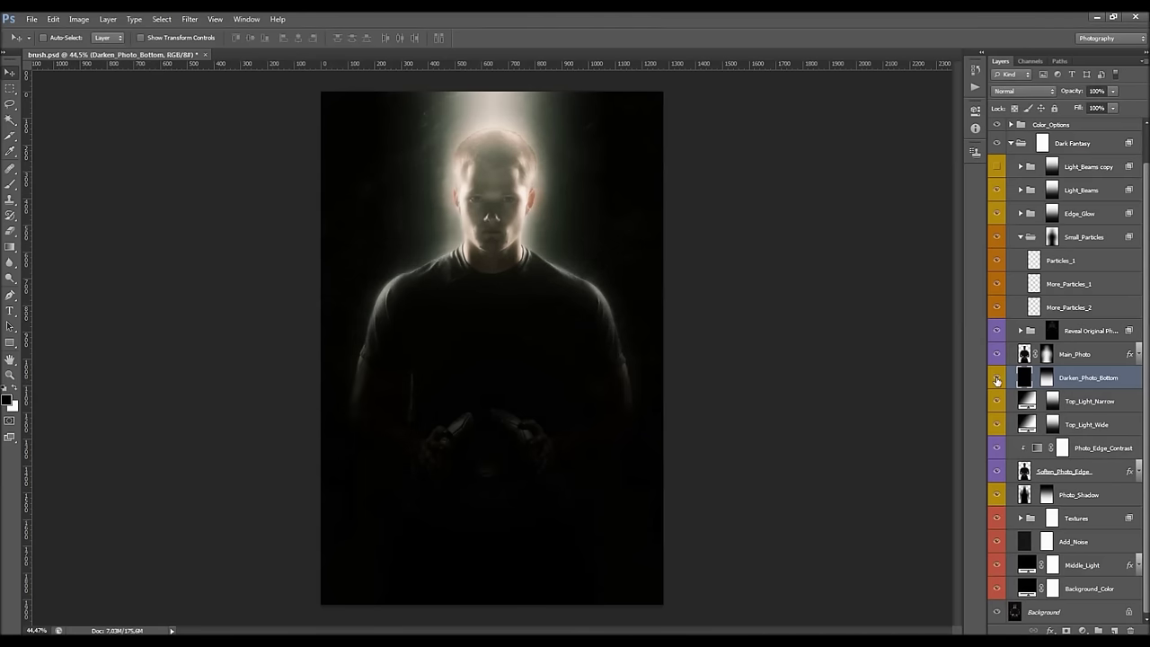
{"action": "scroll", "coordinate": [611, 355], "scroll_direction": "down", "scroll_amount": 1}
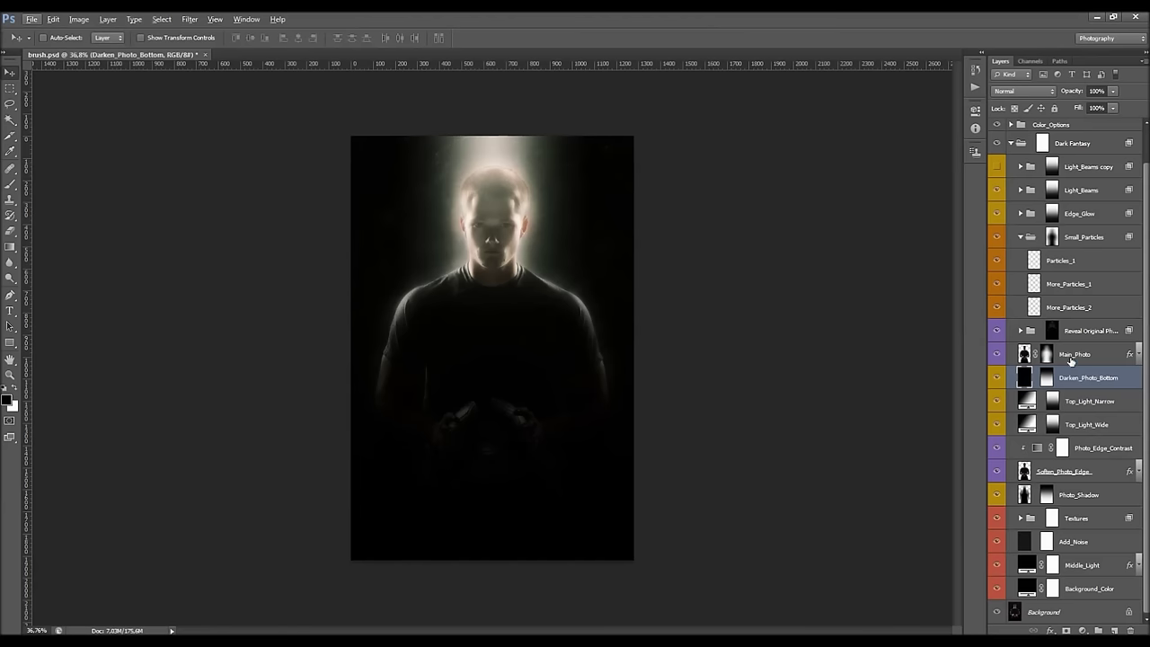
{"action": "left_click", "coordinate": [1047, 378]}
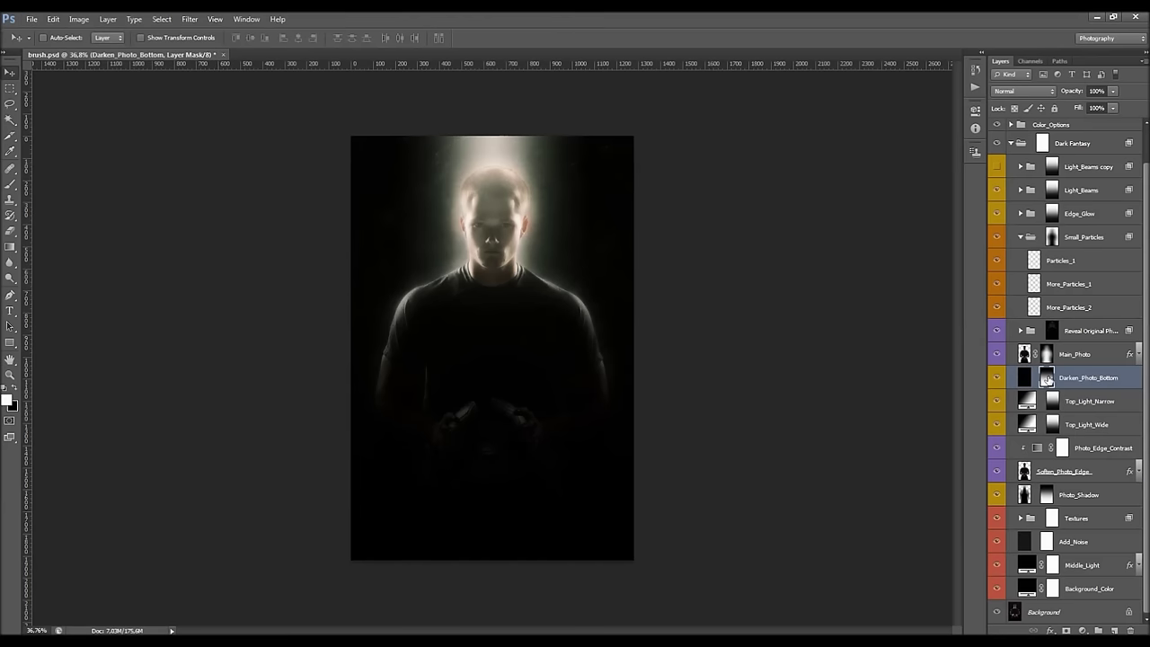
{"action": "key", "text": "alt"}
{"action": "left_click", "coordinate": [1048, 379], "text": "alt"}
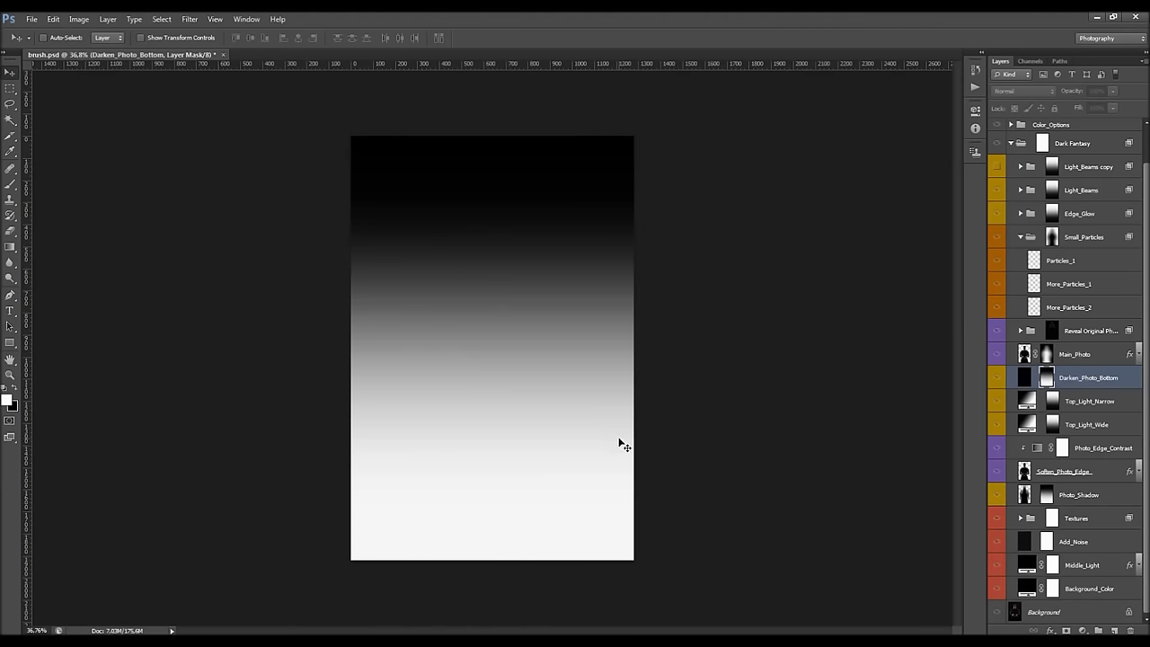
{"action": "left_click", "coordinate": [1047, 379], "text": "alt"}
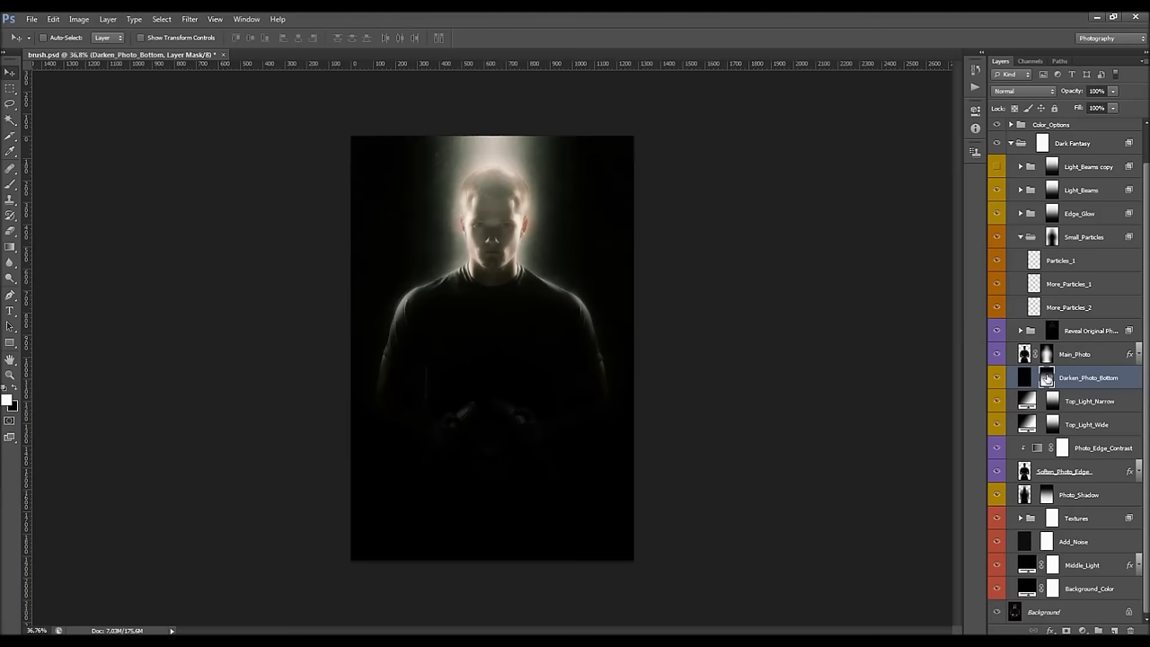
Redraw the Darken_Photo_Bottom mask gradient from black at top to white at bottom, checking it in mask view.
{"action": "left_click", "coordinate": [9, 246]}
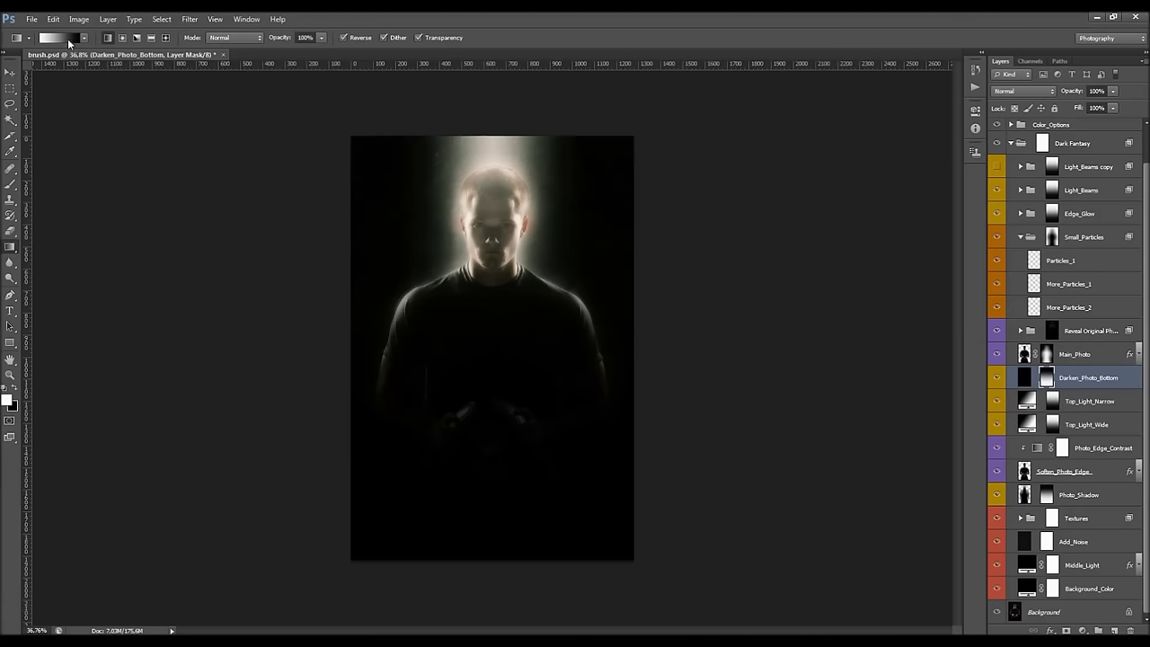
{"action": "left_click_drag", "start_coordinate": [407, 532], "coordinate": [407, 189]}
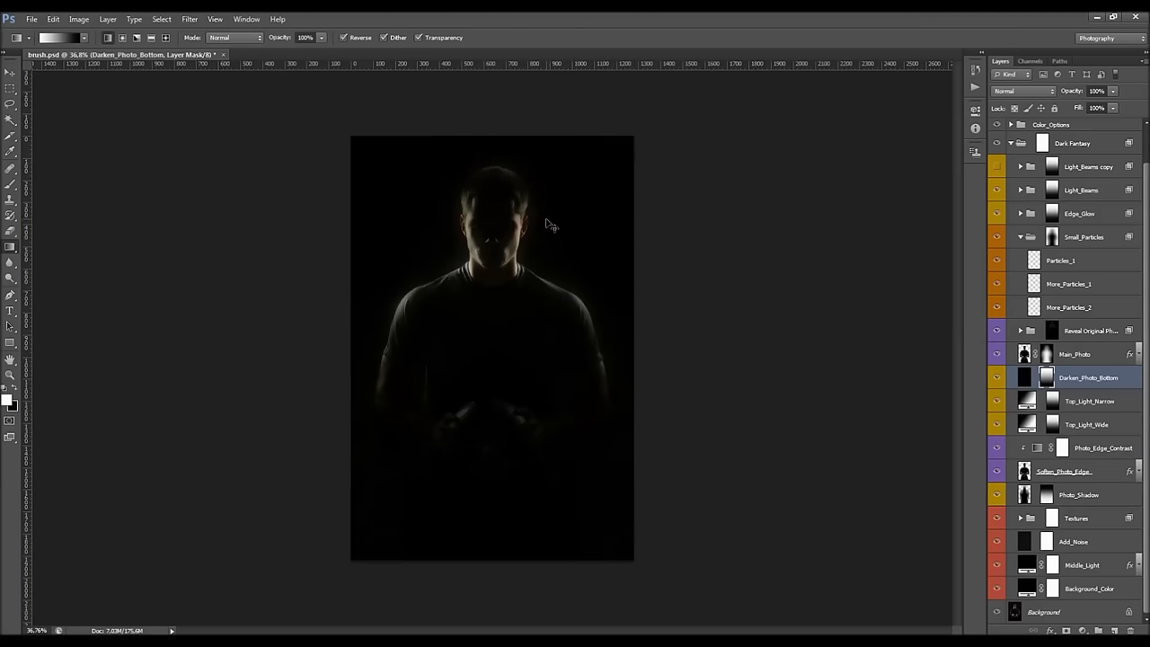
{"action": "key", "text": "ctrl+z"}
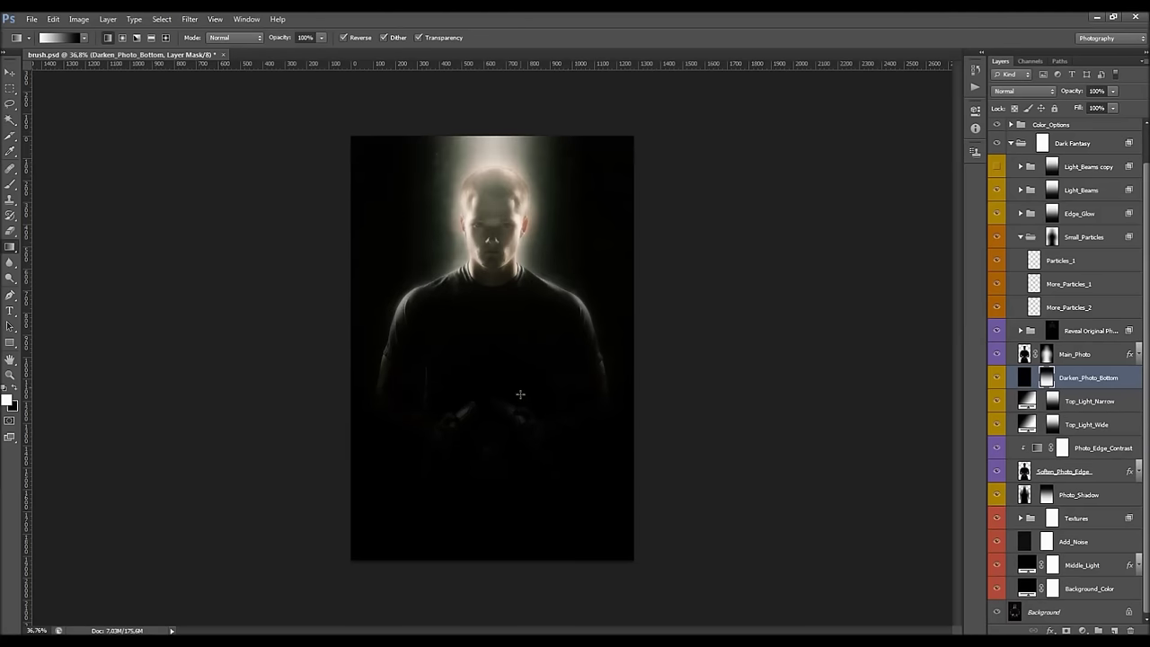
{"action": "left_click", "coordinate": [1046, 377], "text": "alt"}
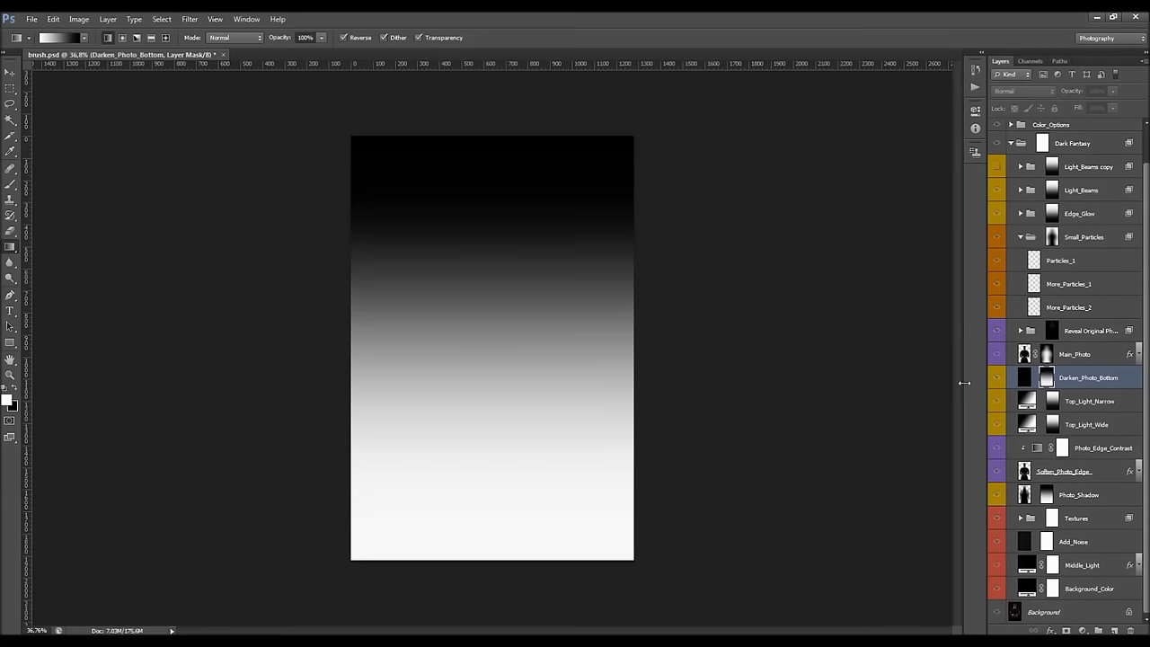
{"action": "left_click_drag", "start_coordinate": [525, 517], "coordinate": [549, 175]}
{"action": "key", "text": "ctrl+z"}
{"action": "left_click_drag", "start_coordinate": [507, 141], "coordinate": [556, 472]}
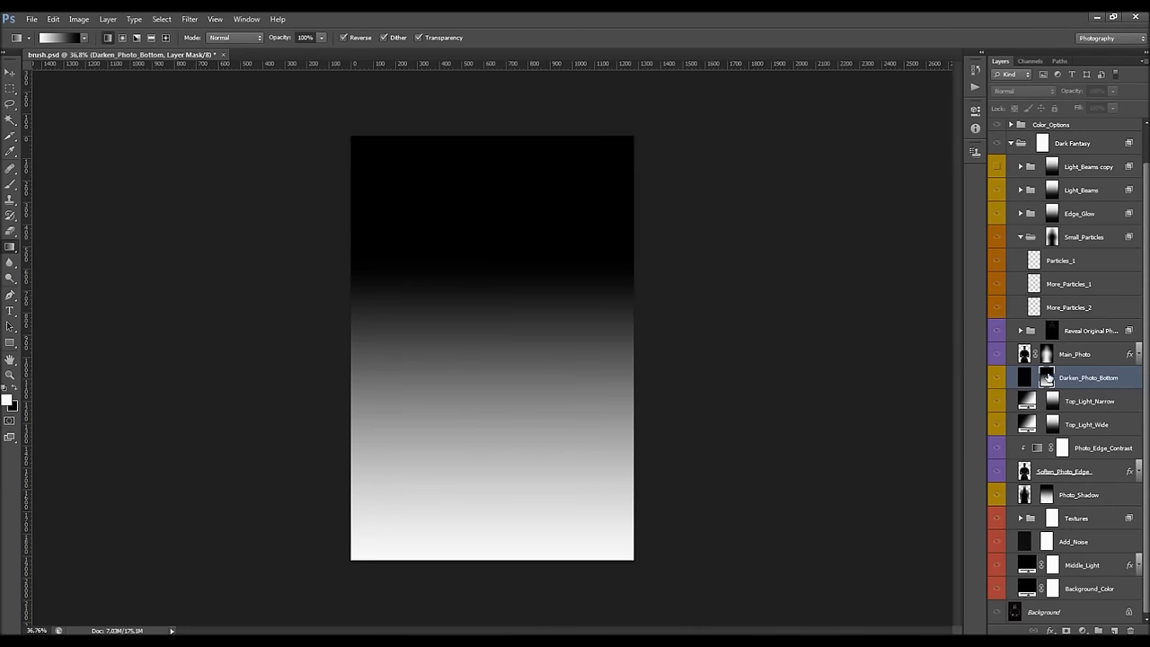
{"action": "left_click", "coordinate": [1048, 378], "text": "alt"}
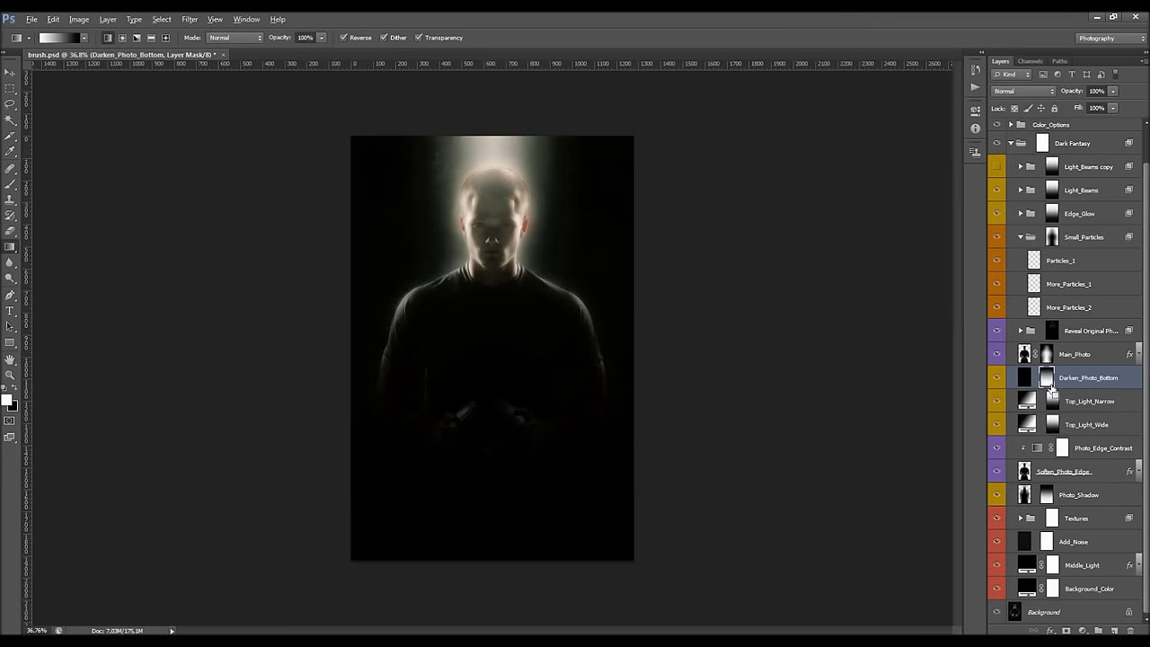
{"action": "key", "text": "alt+bracketright"}
{"action": "key", "text": "alt+bracketright"}
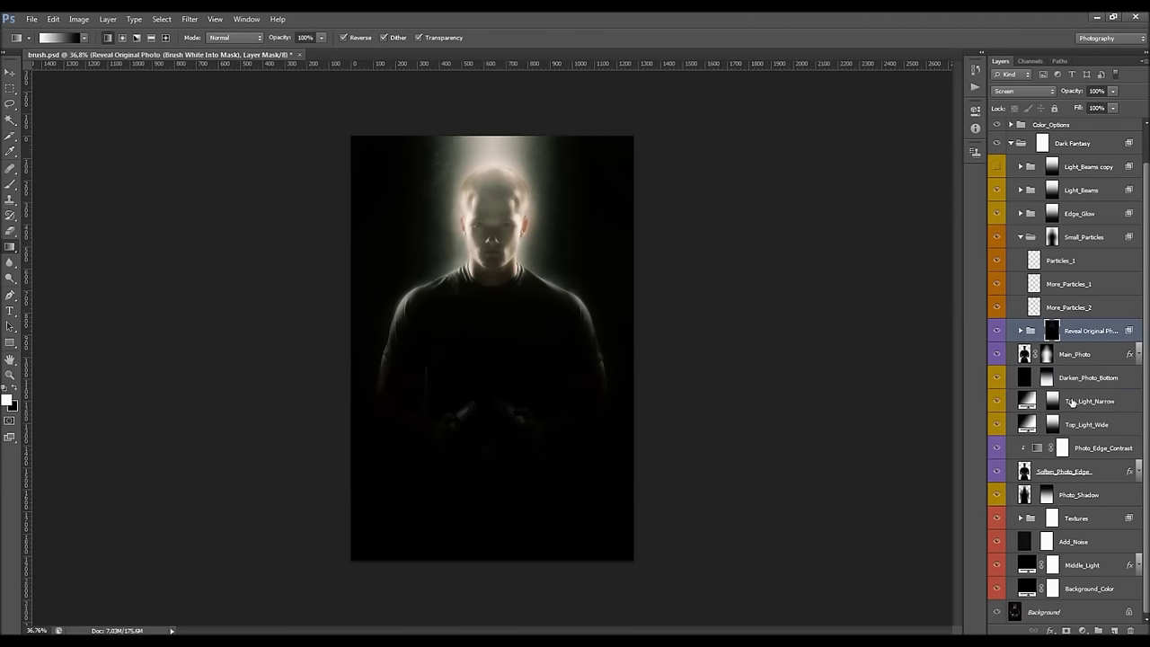
Select Top_Light_Narrow with the Move tool and hide both top light layers.
{"action": "left_click", "coordinate": [1071, 401]}
{"action": "key", "text": "v"}
{"action": "scroll", "coordinate": [498, 156], "scroll_direction": "up", "scroll_amount": 4}
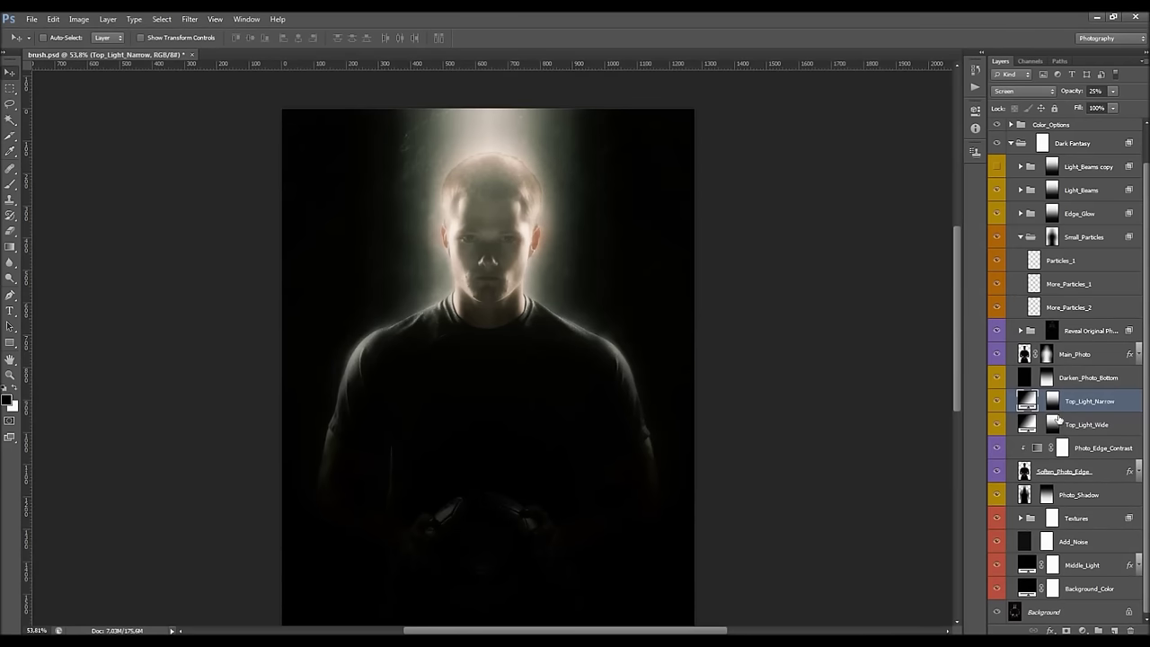
{"action": "left_click", "coordinate": [996, 425]}
{"action": "left_click", "coordinate": [995, 402]}
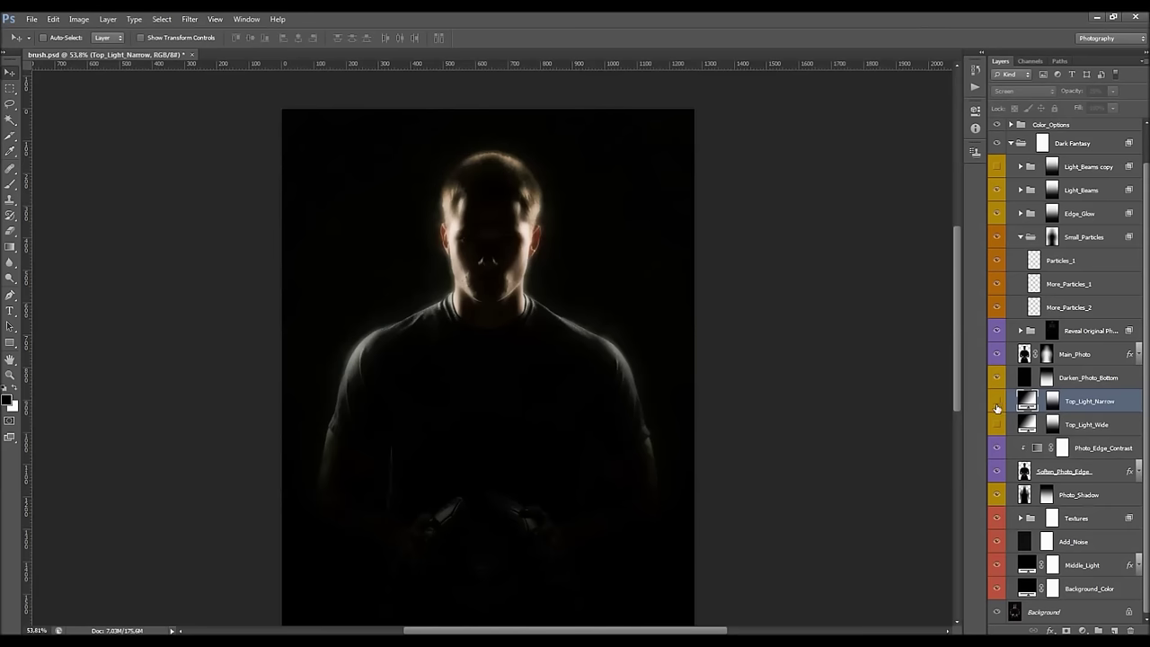
Compare the narrow and wide top lights, settling on the narrow beam above the head.
{"action": "left_click", "coordinate": [1083, 424]}
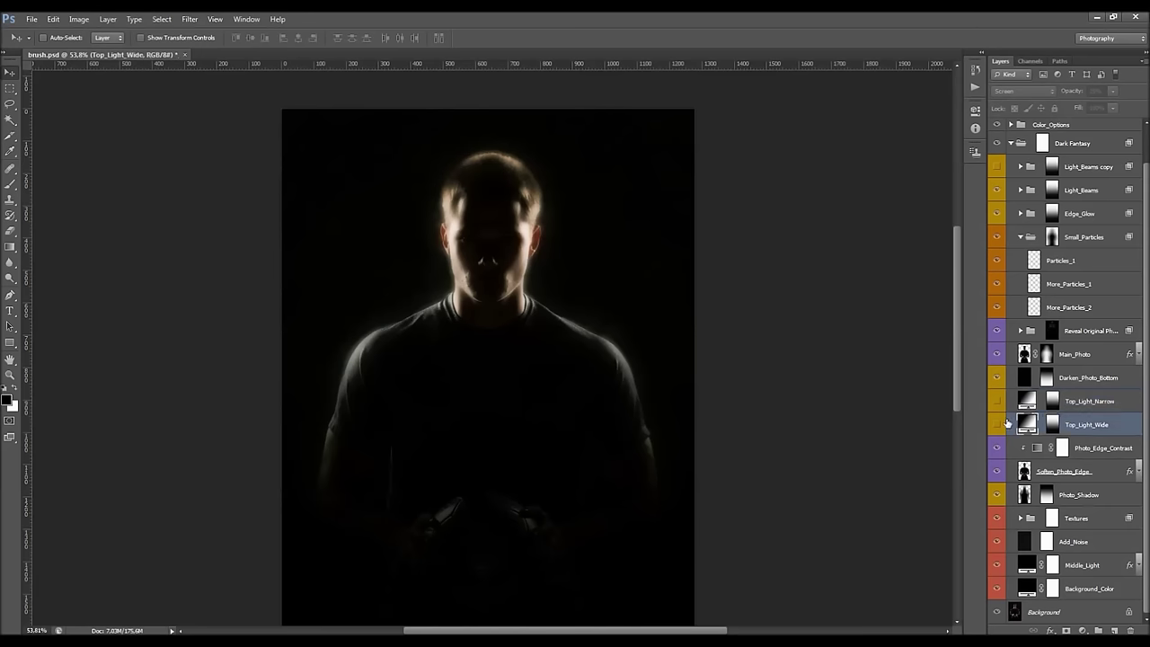
{"action": "left_click", "coordinate": [998, 409]}
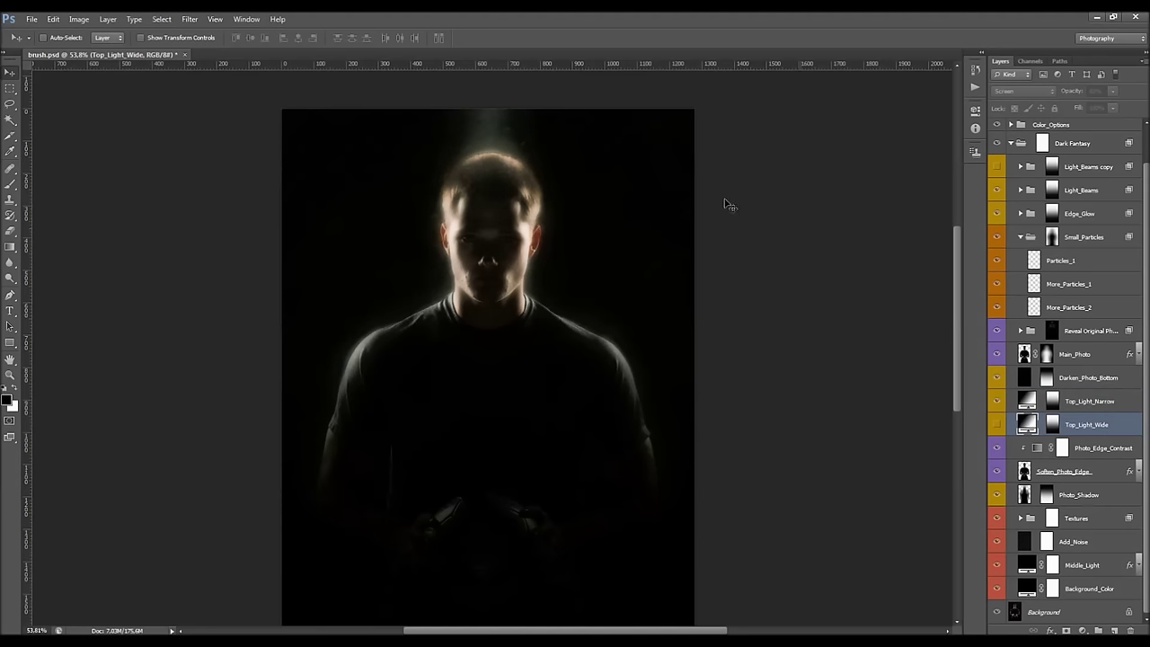
{"action": "left_click", "coordinate": [997, 401]}
{"action": "left_click", "coordinate": [997, 424]}
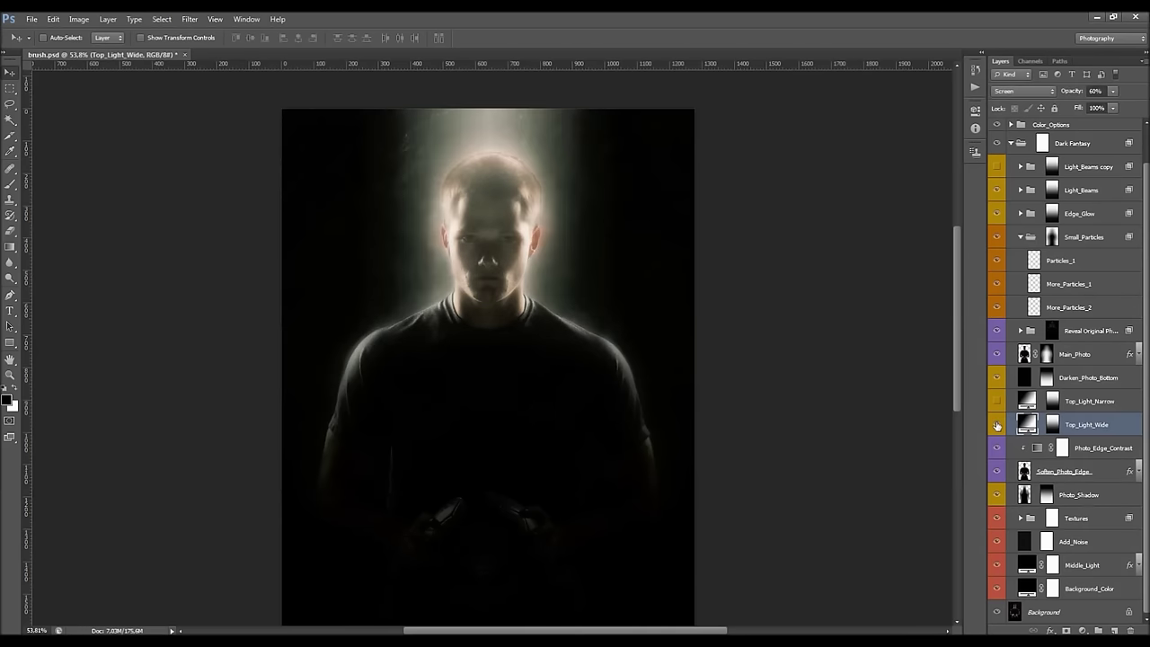
{"action": "left_click", "coordinate": [997, 425]}
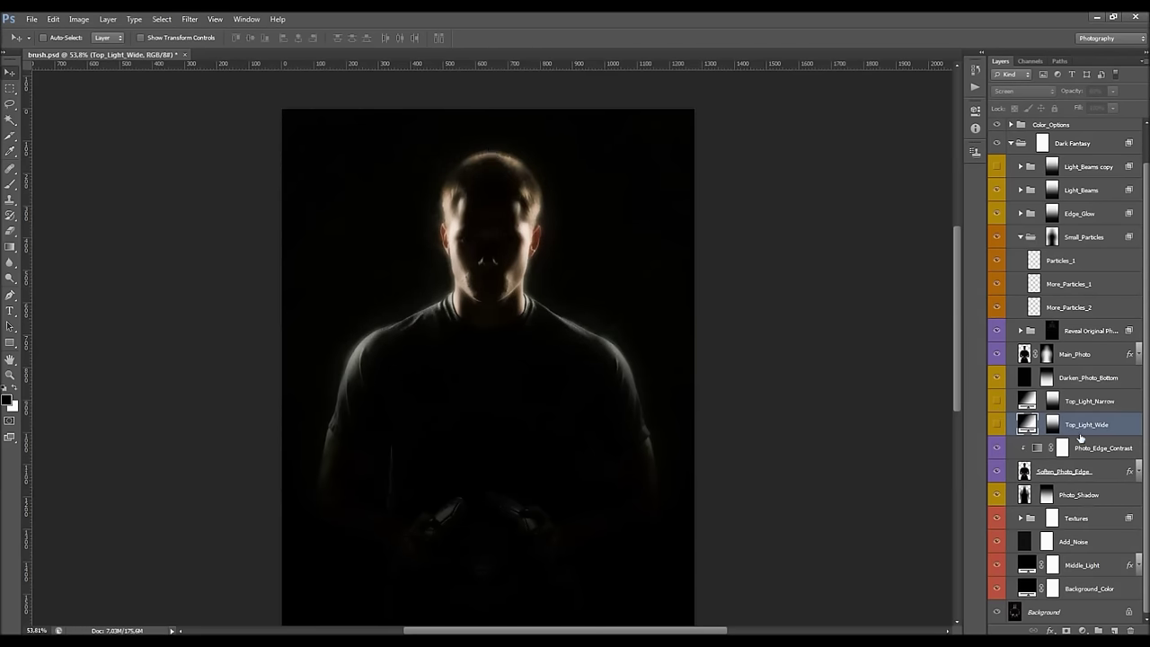
{"action": "left_click", "coordinate": [996, 400]}
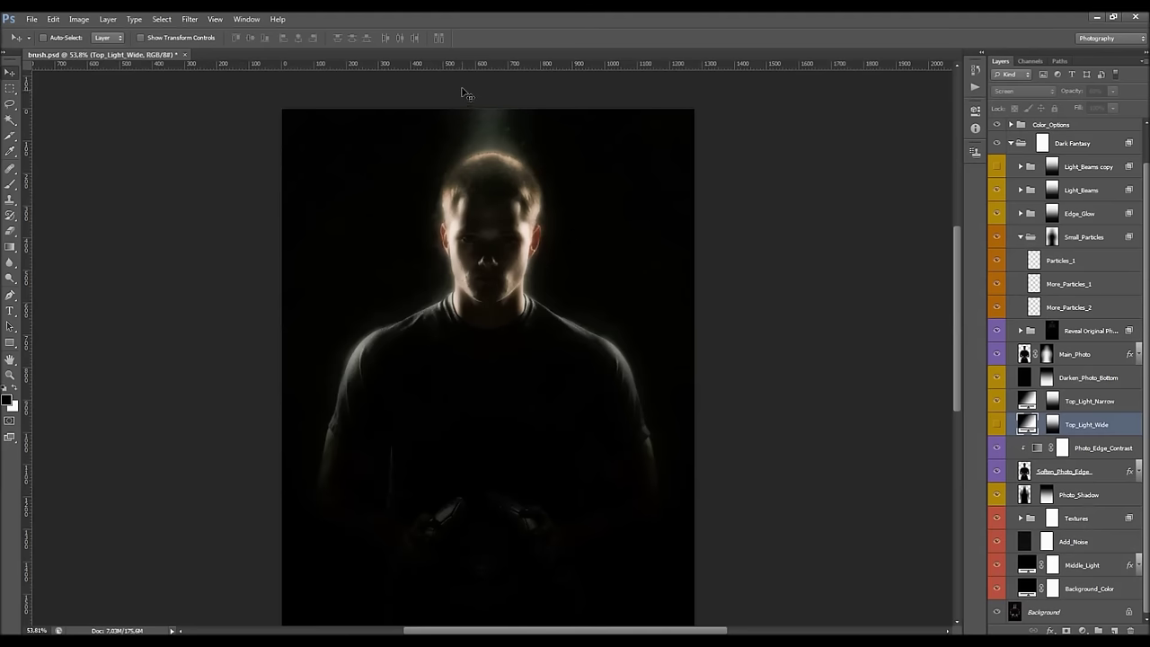
{"action": "scroll", "coordinate": [593, 252], "scroll_direction": "down", "scroll_amount": 2}
{"action": "scroll", "coordinate": [555, 251], "scroll_direction": "up", "scroll_amount": 3}
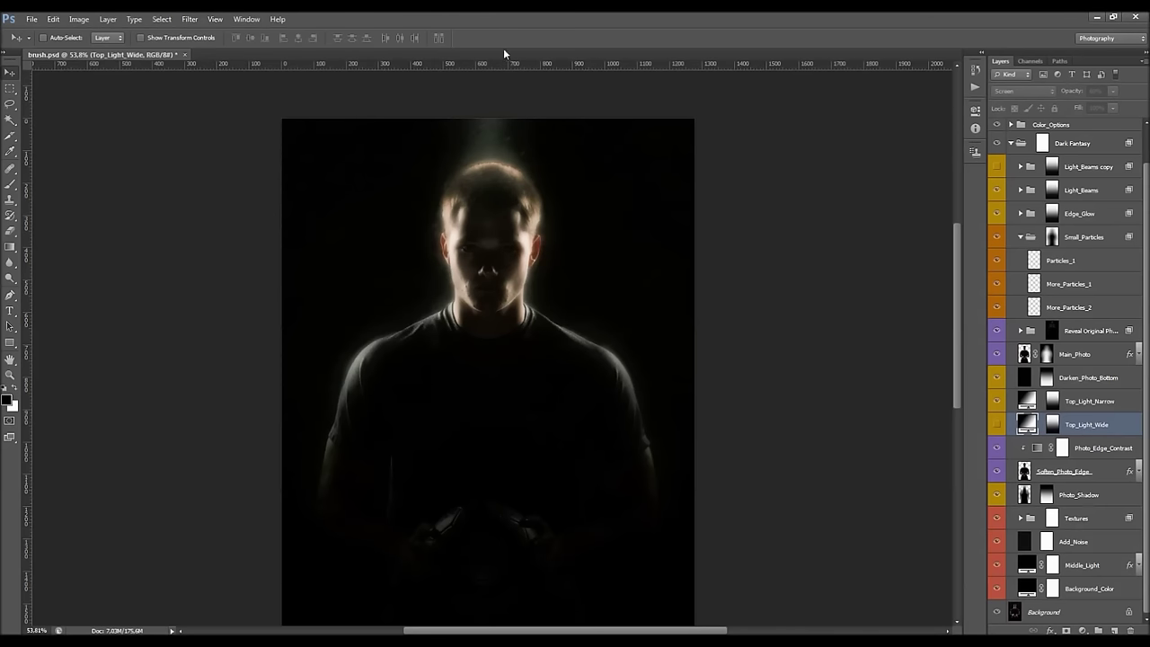
{"action": "left_click", "coordinate": [997, 425]}
Try a new angle, scale and opacity on the narrow beam, then discard the changes.
{"action": "left_click", "coordinate": [997, 425]}
{"action": "double_click", "coordinate": [1026, 401]}
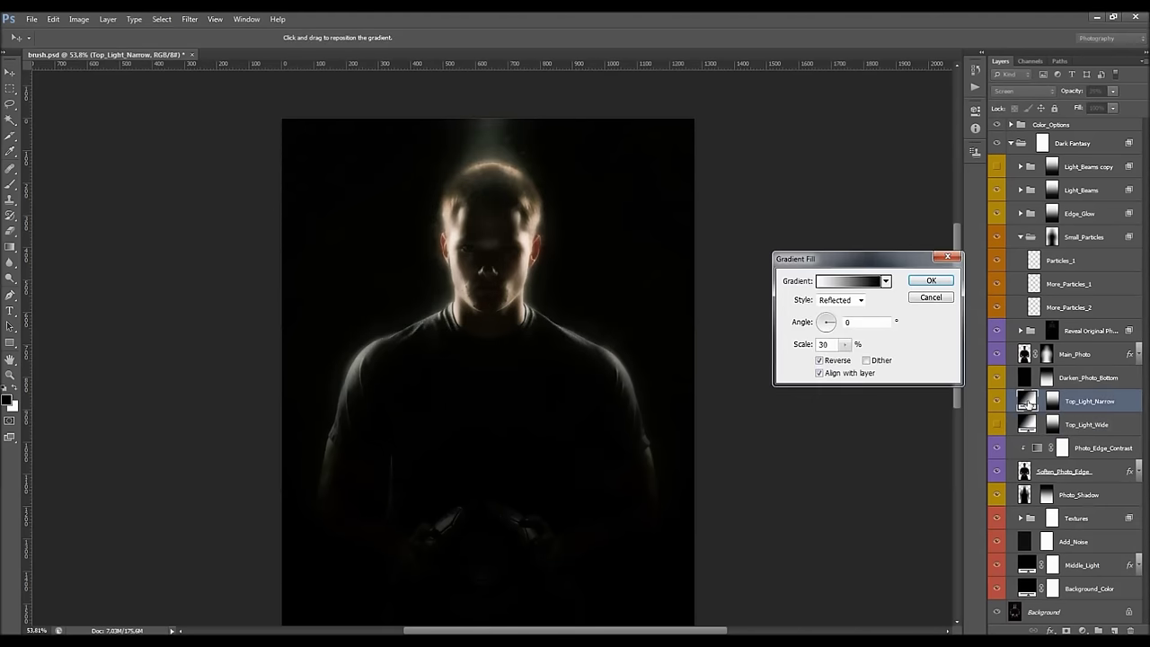
{"action": "left_click_drag", "start_coordinate": [840, 326], "coordinate": [821, 325]}
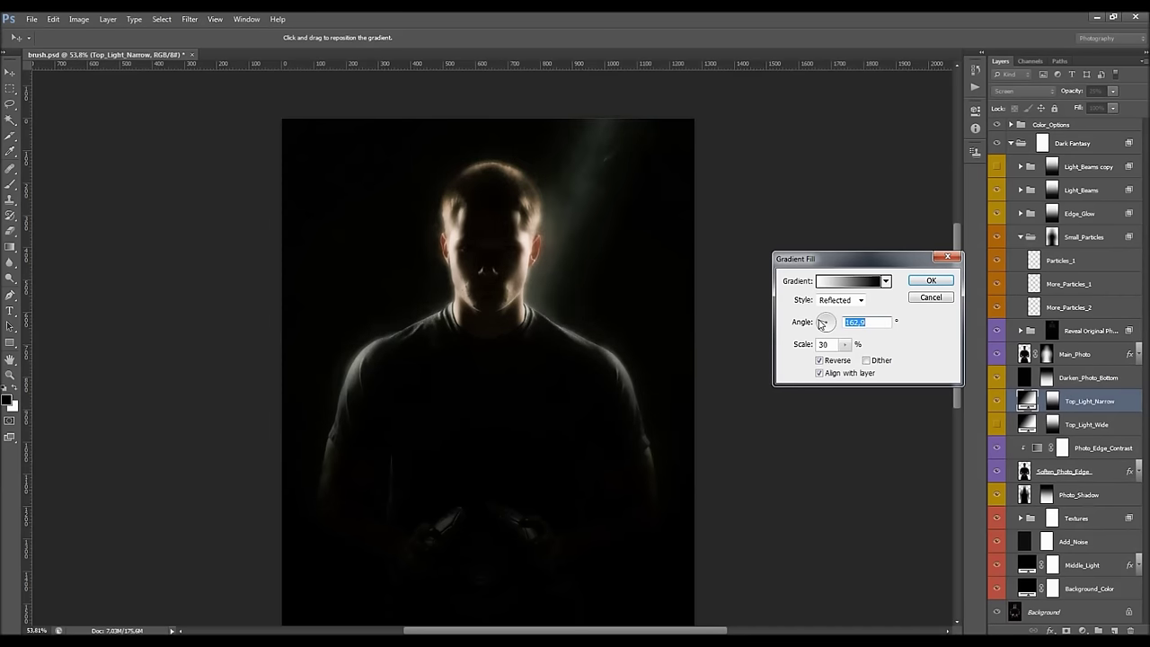
{"action": "left_click", "coordinate": [845, 345]}
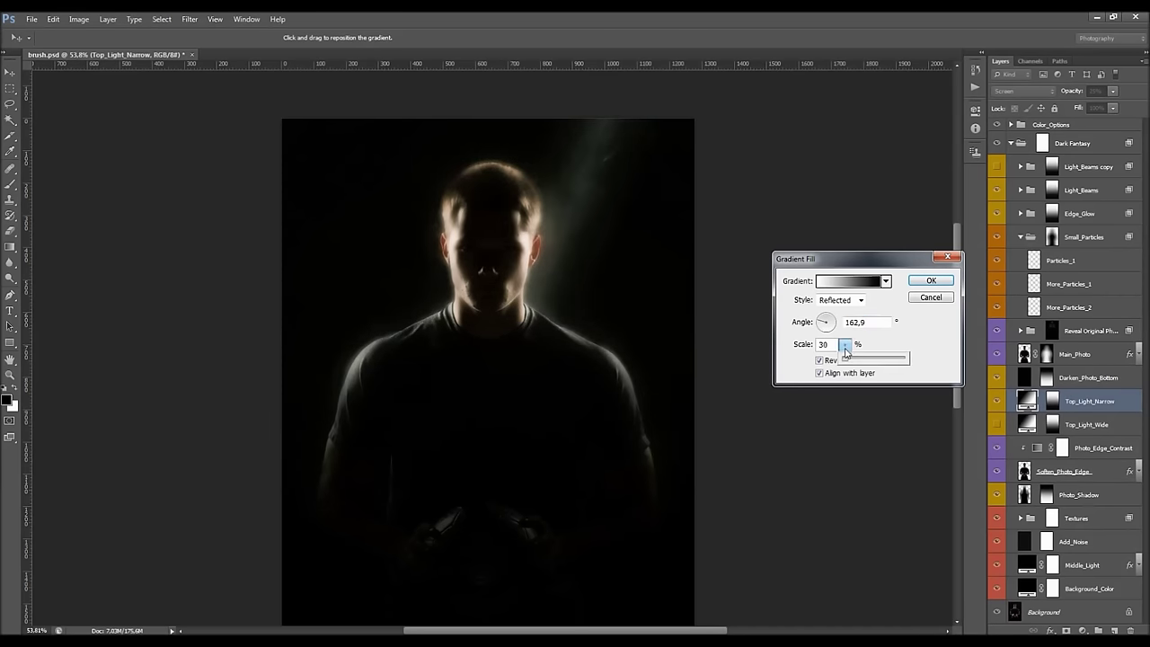
{"action": "left_click_drag", "start_coordinate": [846, 364], "coordinate": [852, 362]}
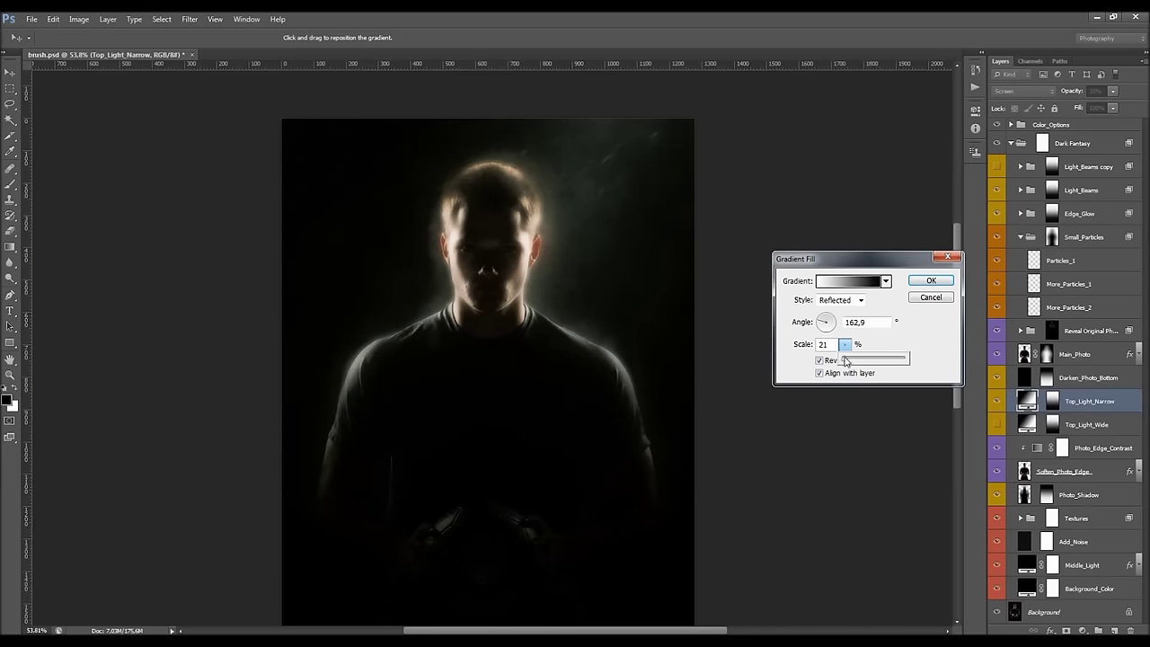
{"action": "left_click", "coordinate": [924, 297]}
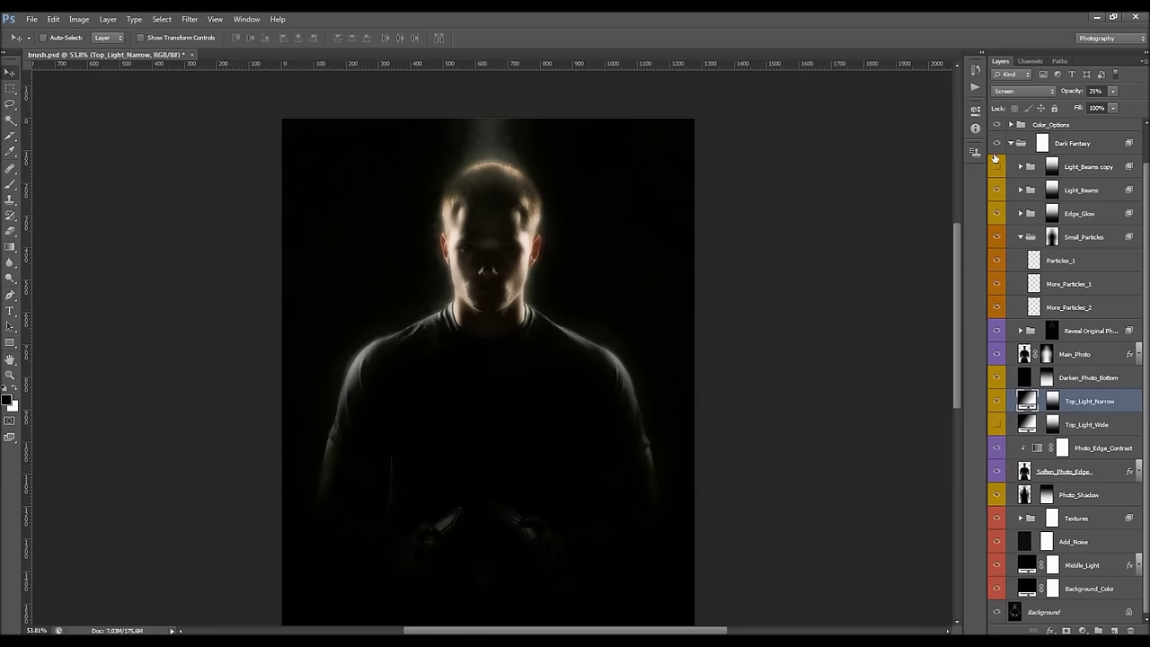
{"action": "mouse_move", "coordinate": [1067, 93]}
{"action": "left_mouse_down"}
{"action": "mouse_move", "coordinate": [1086, 94]}
{"action": "mouse_move", "coordinate": [1071, 95]}
{"action": "left_mouse_up"}
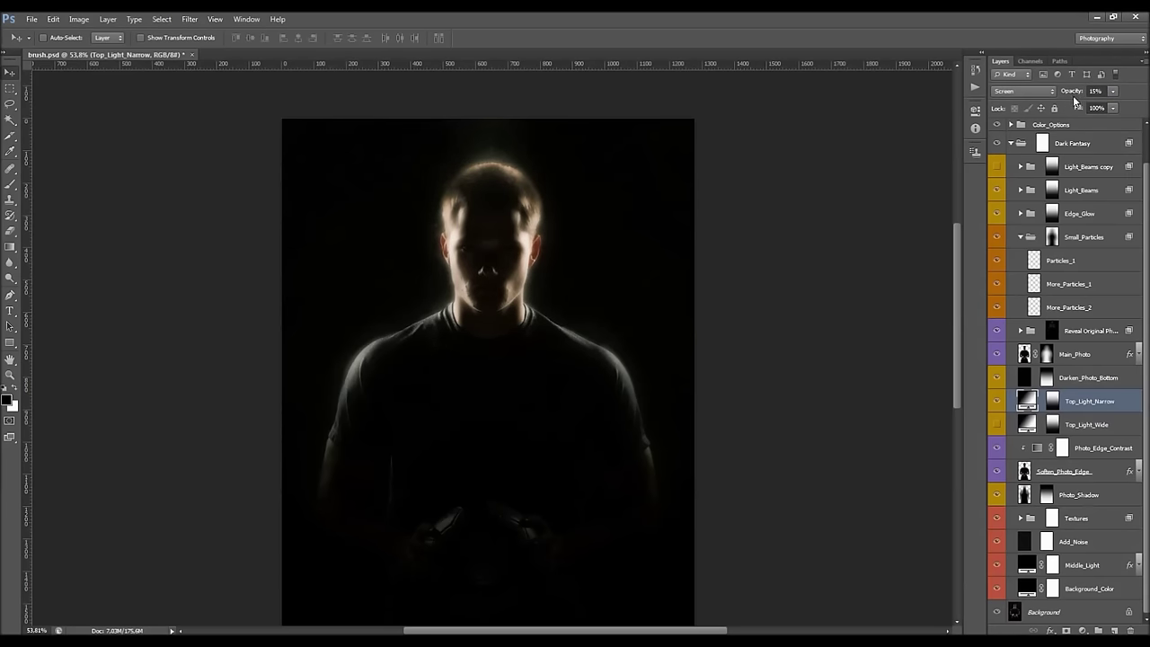
{"action": "key", "text": "ctrl+z"}
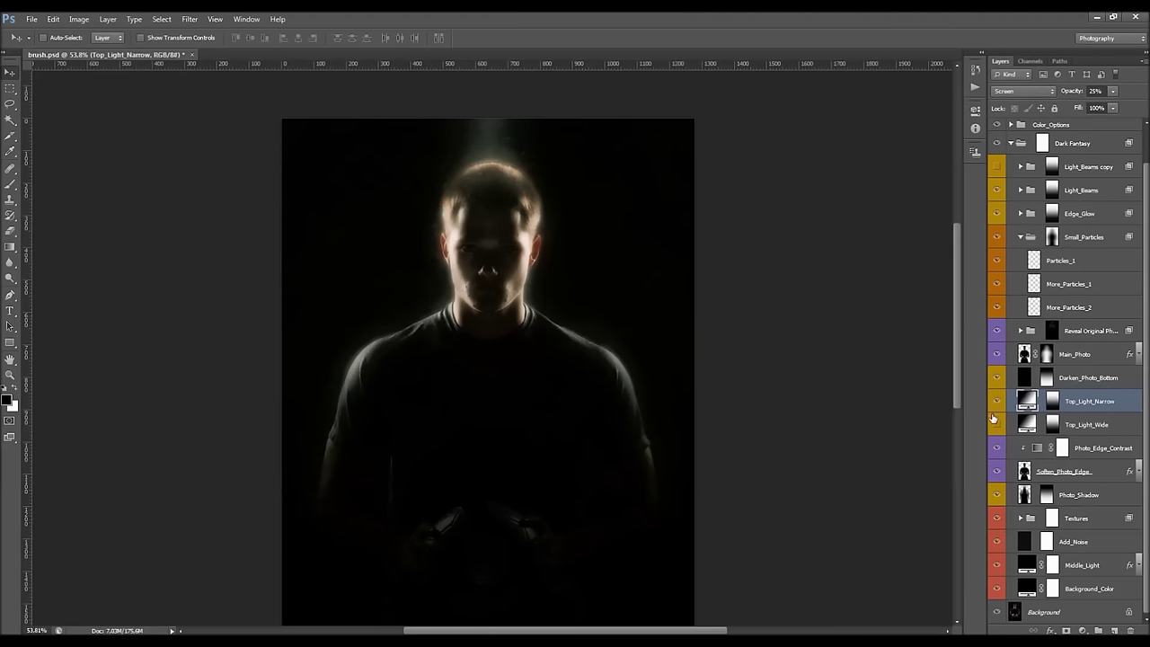
Turn Top_Light_Wide back on with its Gradient Fill scale at 110%, comparing both lights.
{"action": "left_click", "coordinate": [997, 425]}
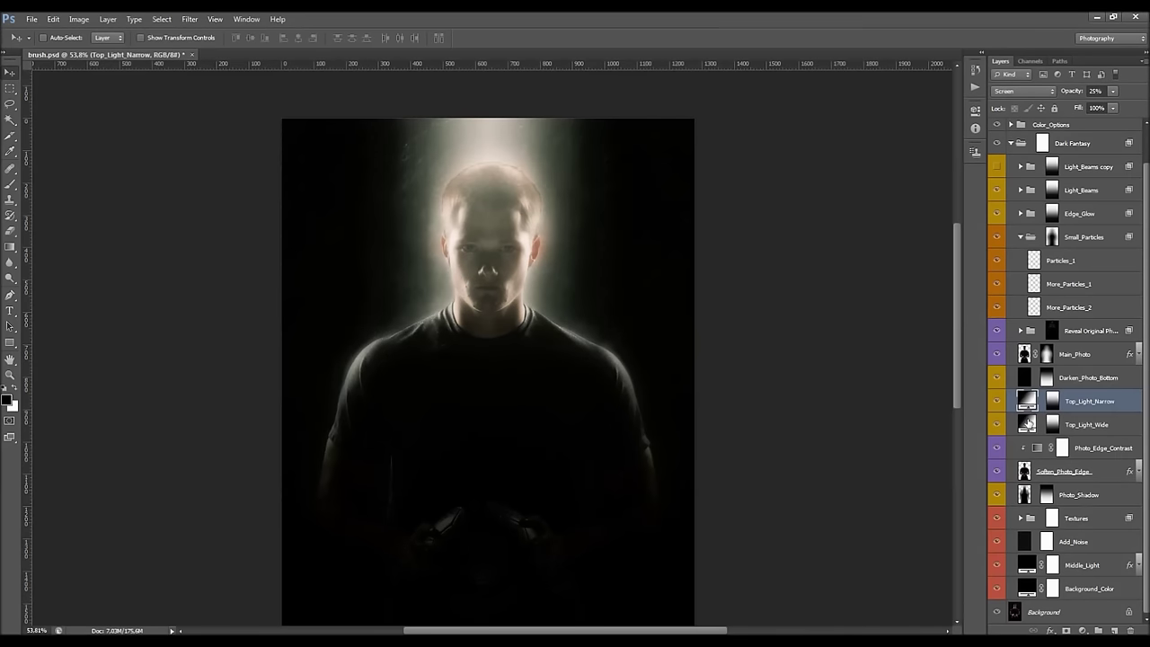
{"action": "double_click", "coordinate": [1027, 423]}
{"action": "left_click", "coordinate": [844, 345]}
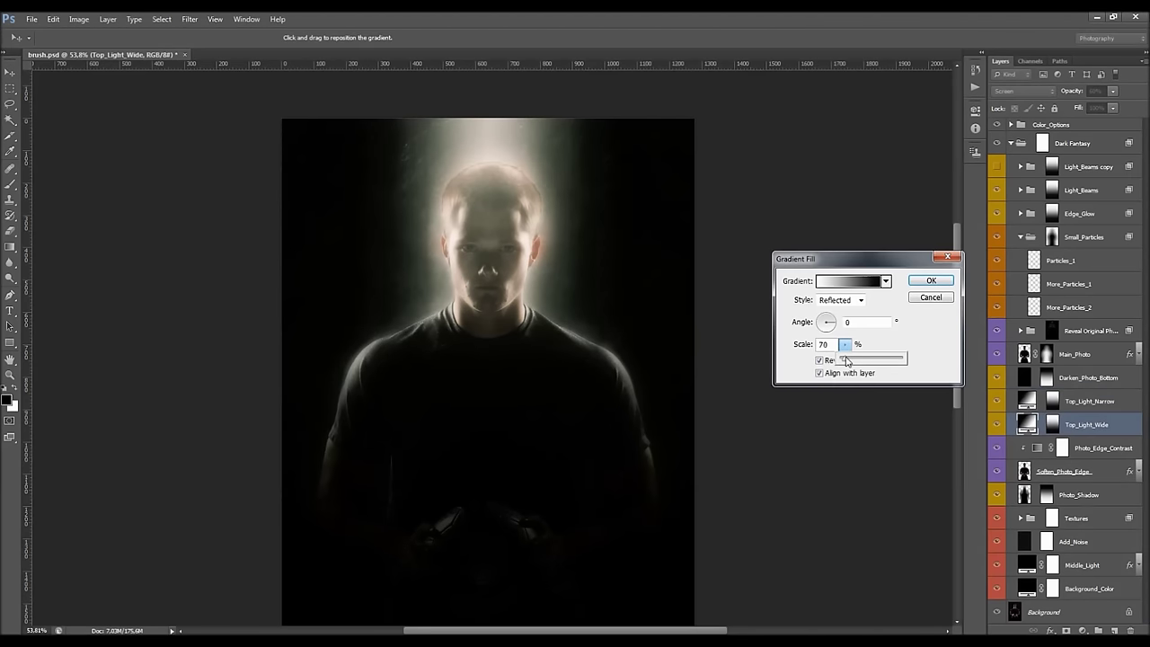
{"action": "left_click_drag", "start_coordinate": [846, 361], "coordinate": [848, 361]}
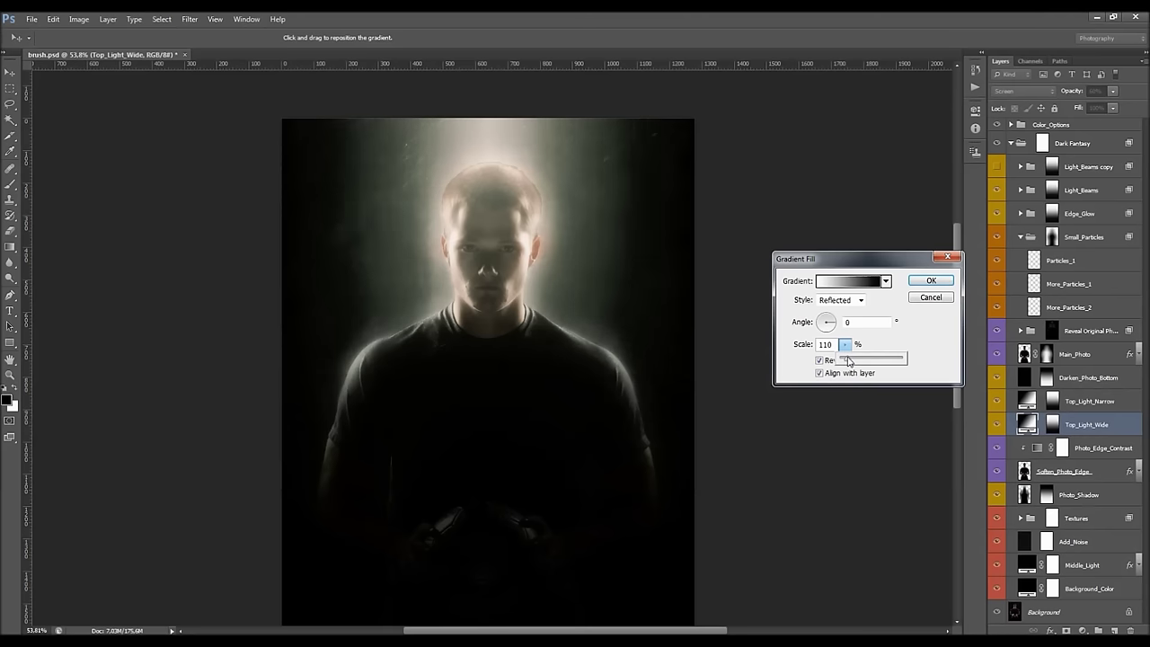
{"action": "left_click", "coordinate": [931, 281]}
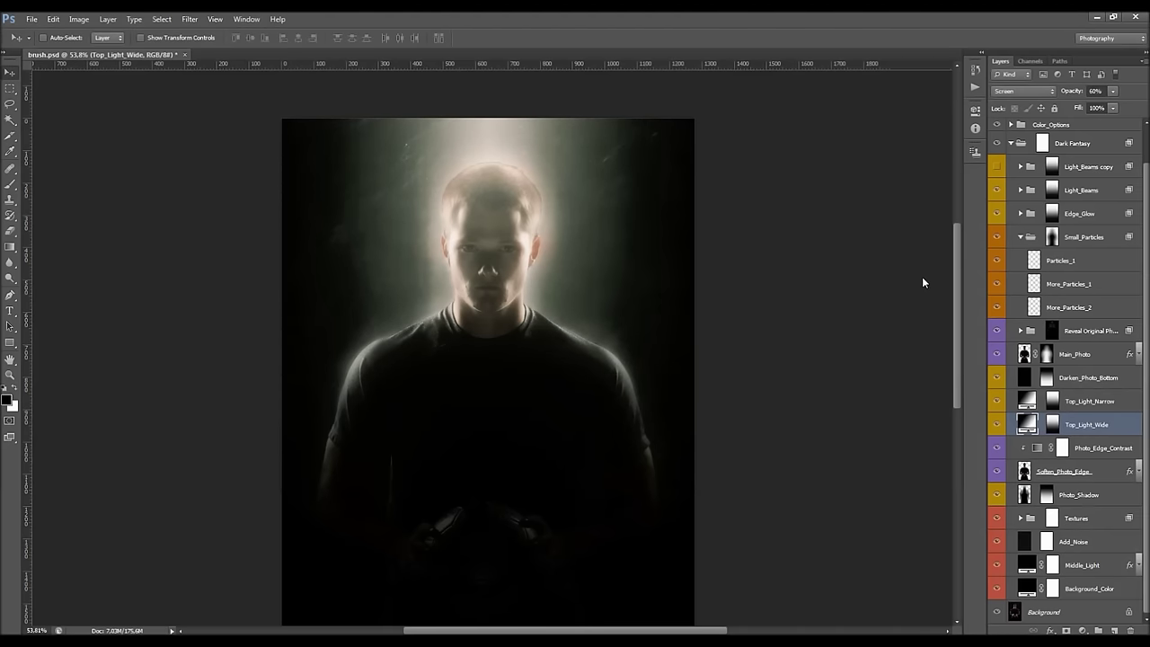
{"action": "left_click", "coordinate": [995, 423]}
{"action": "left_click", "coordinate": [994, 423]}
{"action": "left_click", "coordinate": [998, 404]}
{"action": "left_click", "coordinate": [999, 403]}
{"action": "left_click", "coordinate": [1088, 447]}
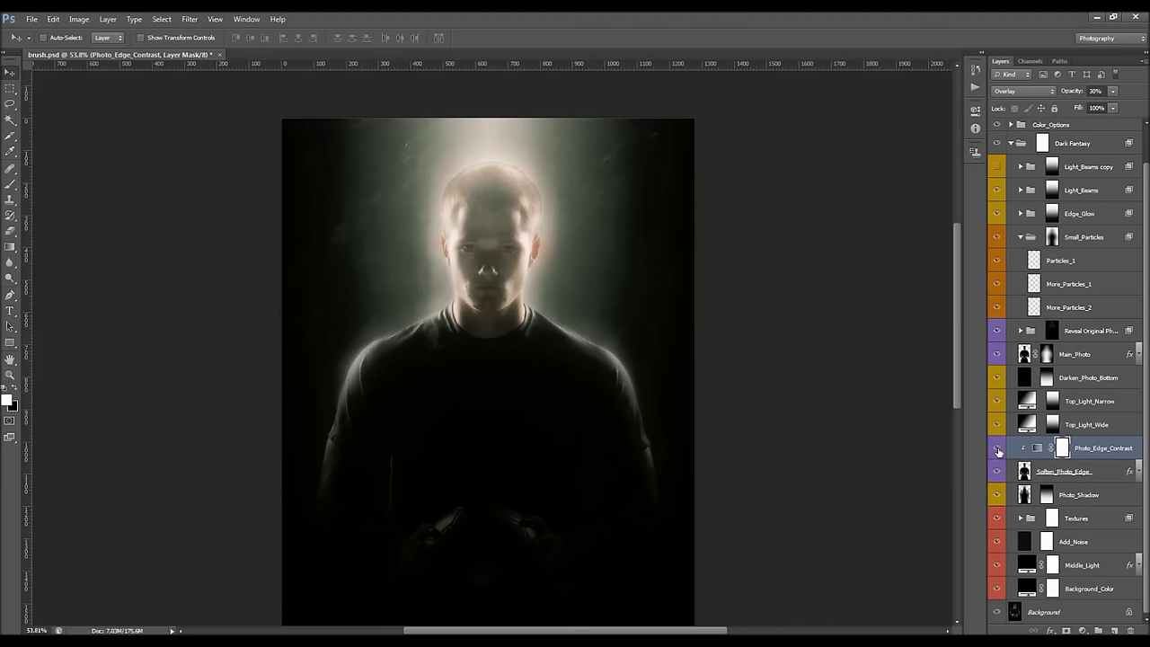
{"action": "left_click", "coordinate": [1044, 472]}
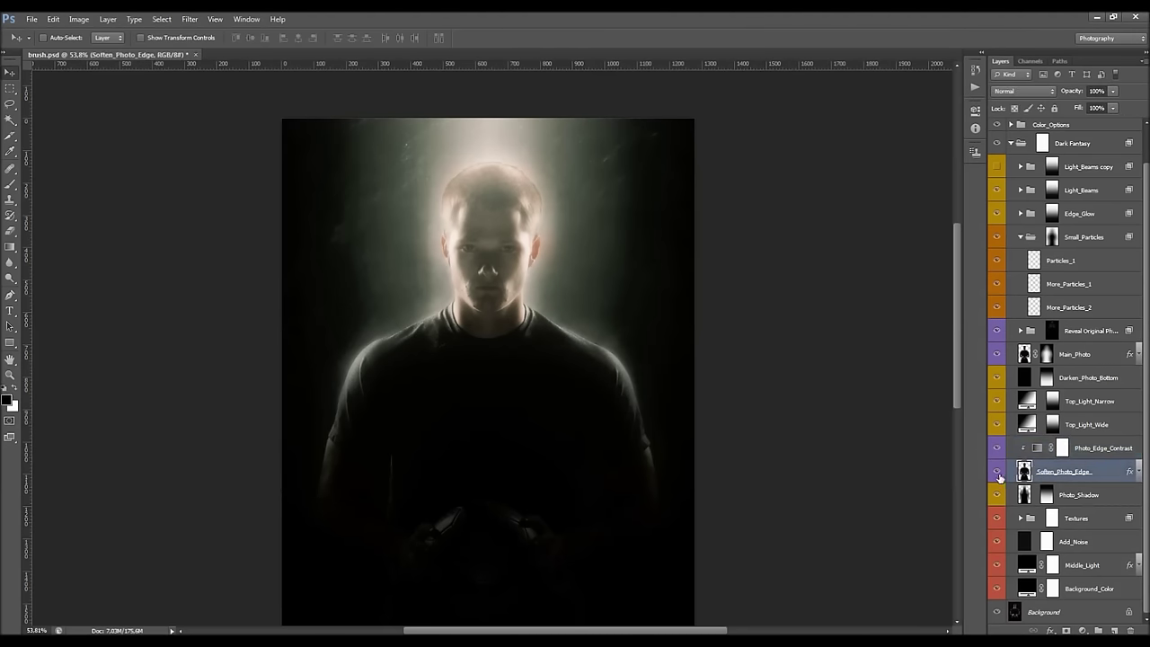
{"action": "left_click", "coordinate": [996, 472]}
{"action": "left_click", "coordinate": [996, 473]}
{"action": "left_click", "coordinate": [997, 473]}
{"action": "left_click", "coordinate": [996, 470]}
{"action": "left_click", "coordinate": [997, 470]}
{"action": "left_click", "coordinate": [1063, 447]}
{"action": "key", "text": "ctrl+2"}
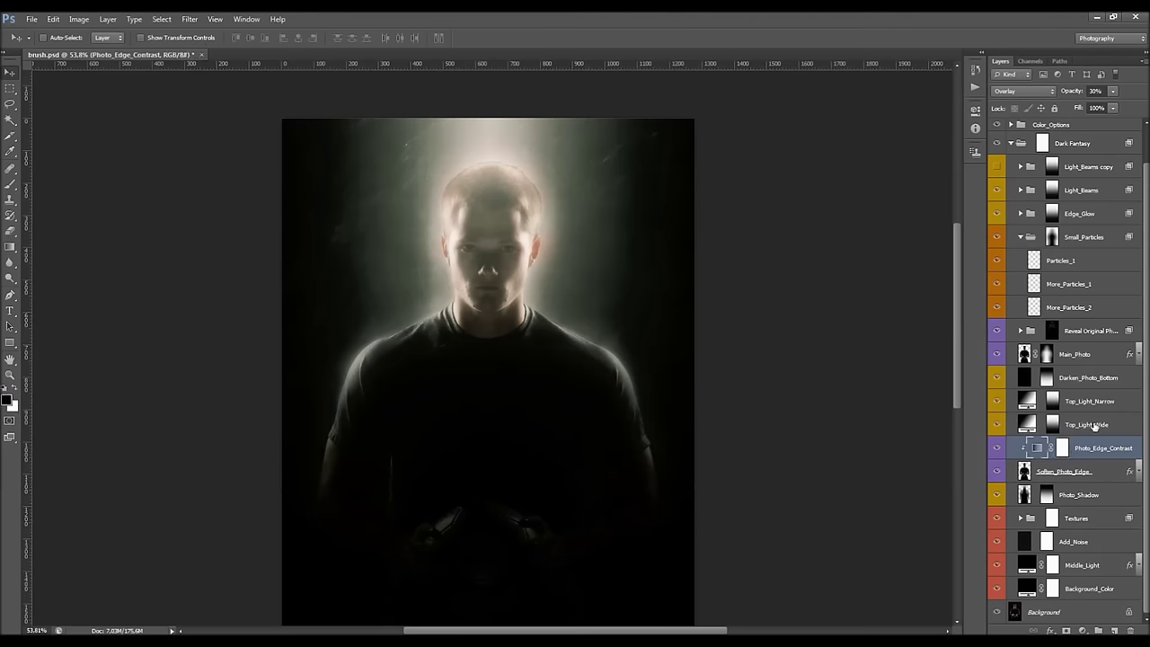
{"action": "mouse_move", "coordinate": [1071, 93]}
{"action": "left_mouse_down"}
{"action": "mouse_move", "coordinate": [1112, 93]}
{"action": "mouse_move", "coordinate": [1064, 97]}
{"action": "mouse_move", "coordinate": [1077, 96]}
{"action": "left_mouse_up"}
{"action": "left_click", "coordinate": [1137, 471]}
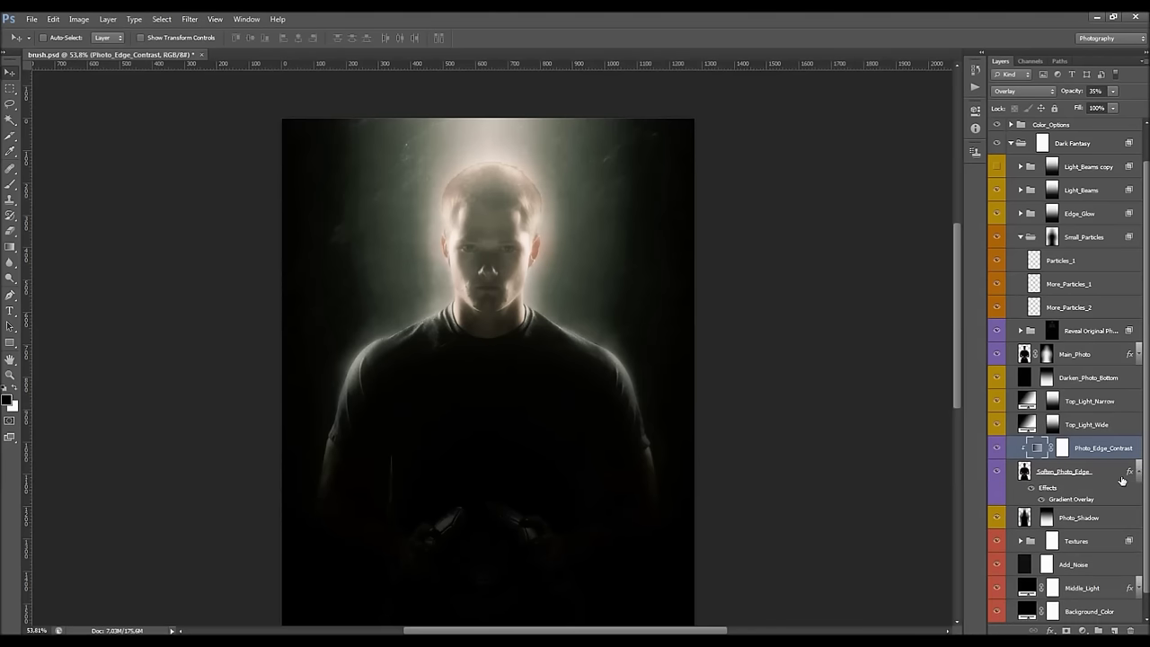
{"action": "left_click", "coordinate": [1058, 499]}
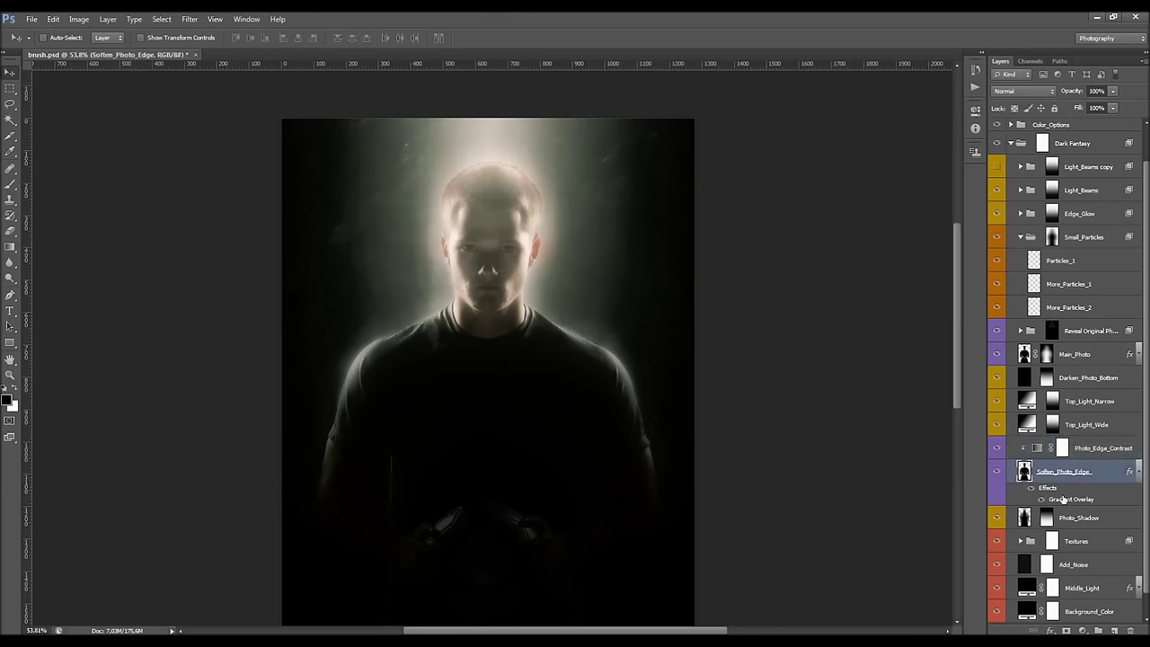
{"action": "double_click", "coordinate": [1072, 500]}
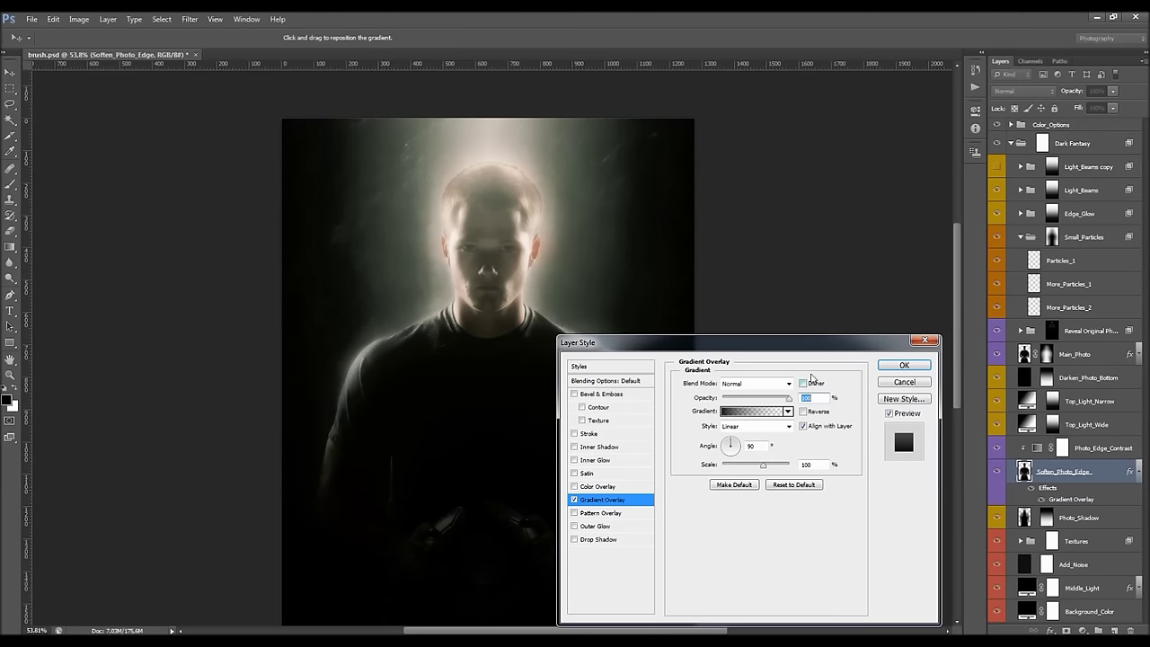
{"action": "left_click_drag", "start_coordinate": [792, 341], "coordinate": [931, 263]}
{"action": "left_click_drag", "start_coordinate": [892, 388], "coordinate": [992, 393]}
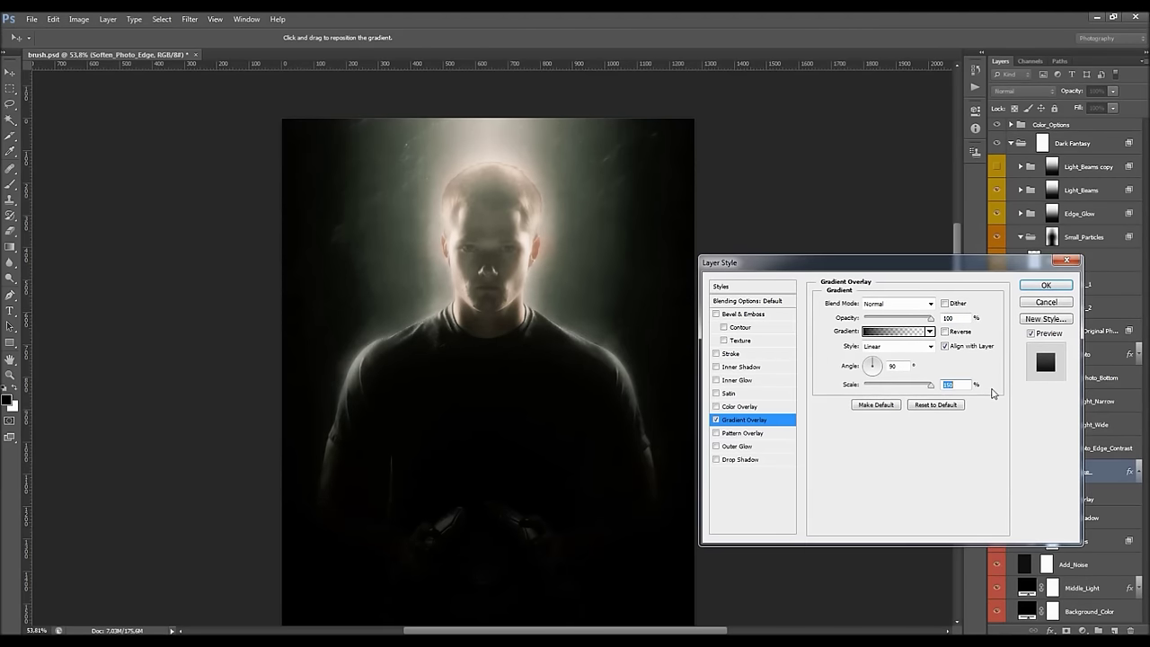
{"action": "left_click_drag", "start_coordinate": [893, 386], "coordinate": [911, 387]}
{"action": "left_click", "coordinate": [1039, 304]}
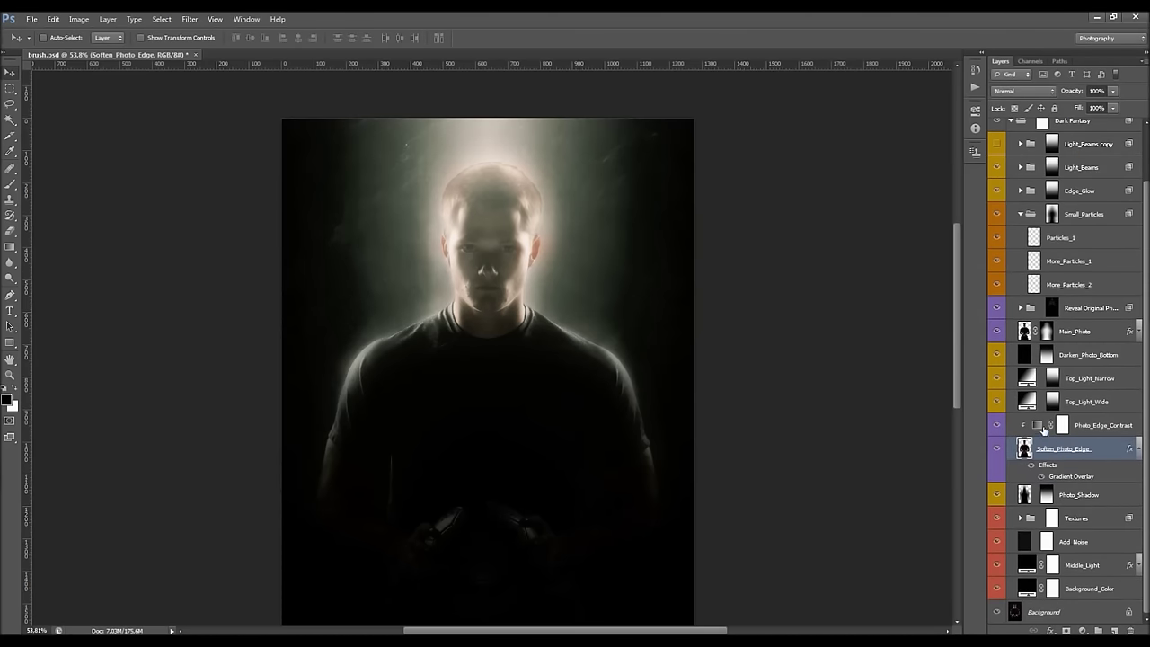
Toggle the Photo_Shadow layer's visibility to compare its effect.
{"action": "left_click", "coordinate": [1075, 502]}
{"action": "left_click", "coordinate": [998, 498]}
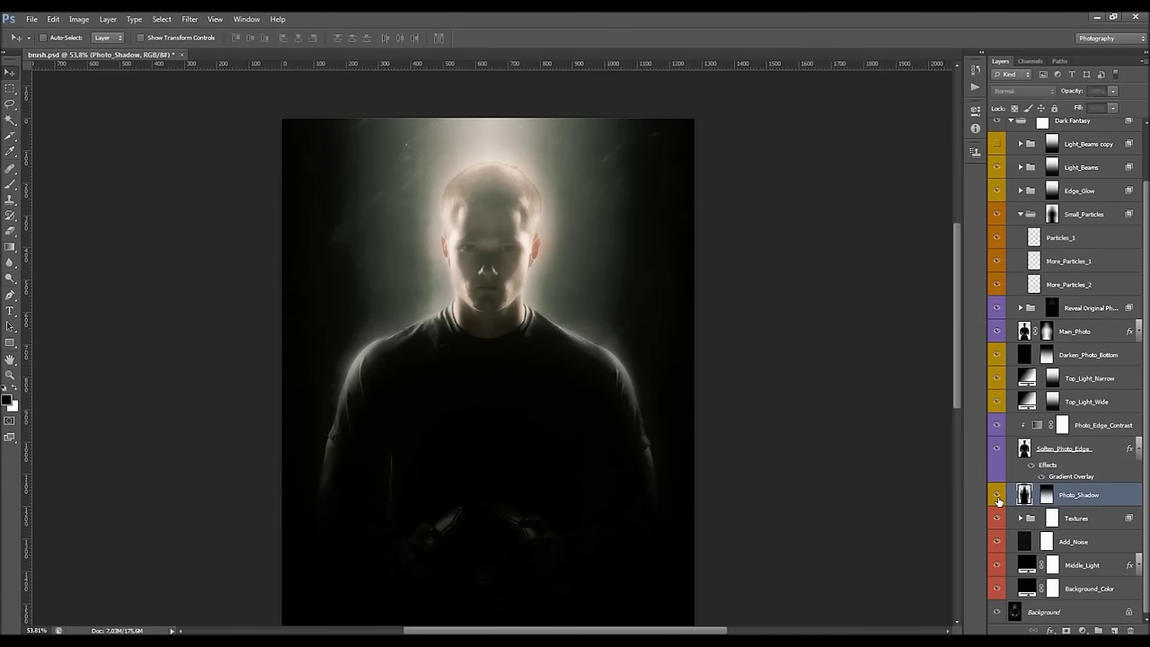
{"action": "left_click", "coordinate": [998, 495]}
{"action": "scroll", "coordinate": [382, 445], "scroll_direction": "down", "scroll_amount": 2}
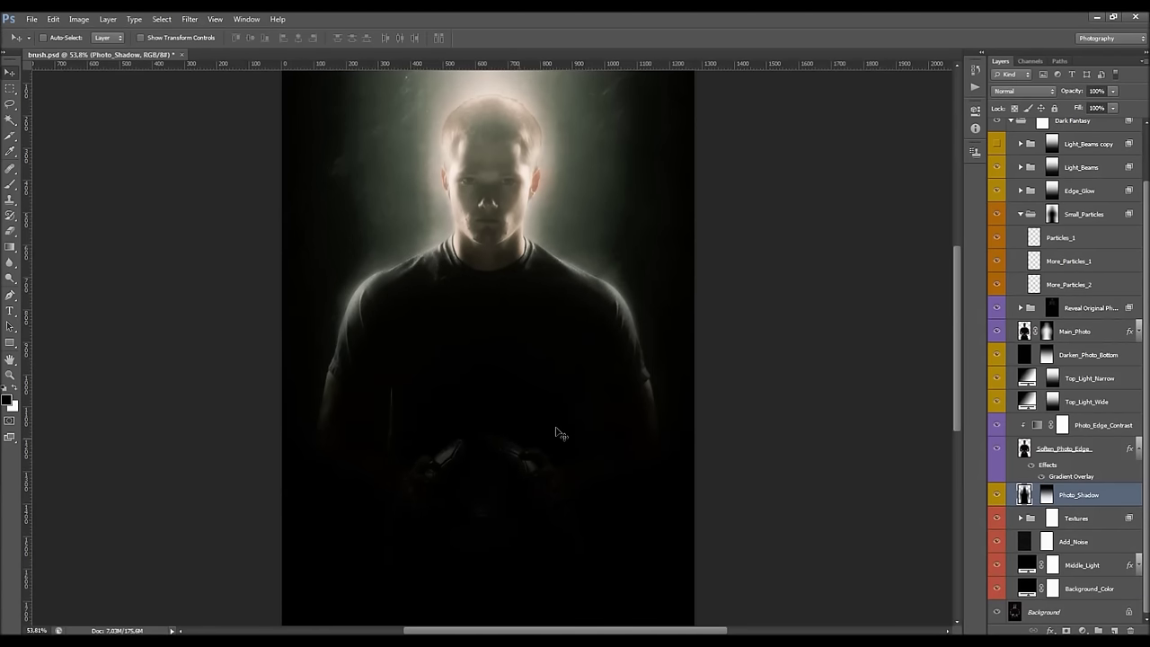
{"action": "scroll", "coordinate": [530, 424], "scroll_direction": "down", "scroll_amount": 2}
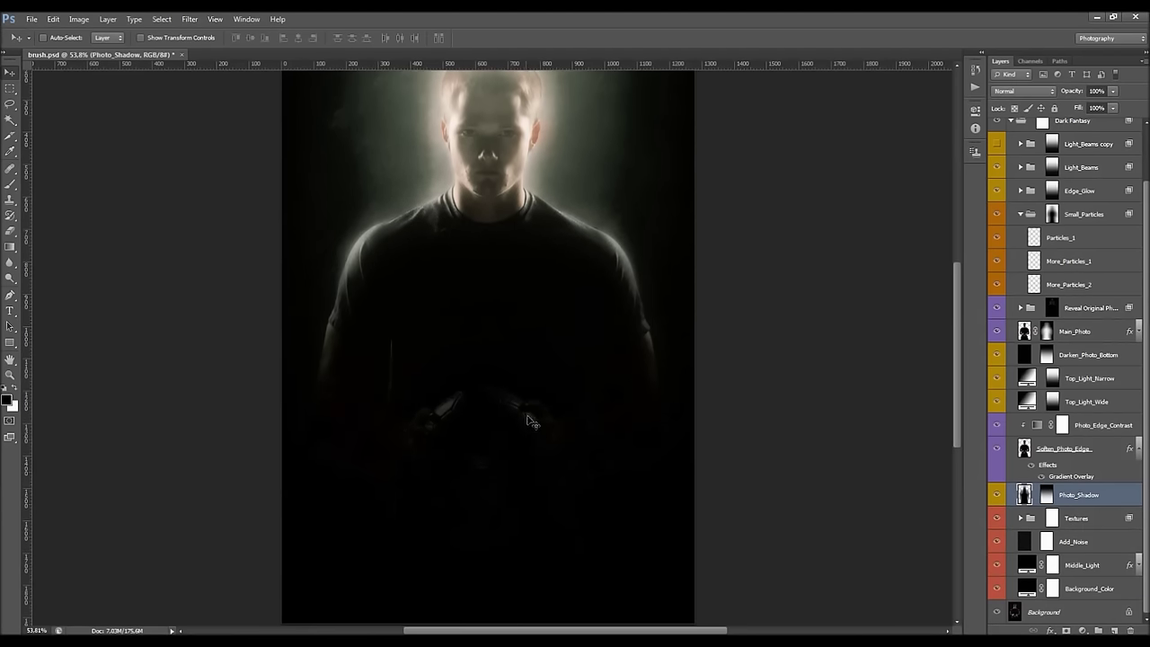
{"action": "scroll", "coordinate": [590, 329], "scroll_direction": "down", "scroll_amount": 2, "text": "alt"}
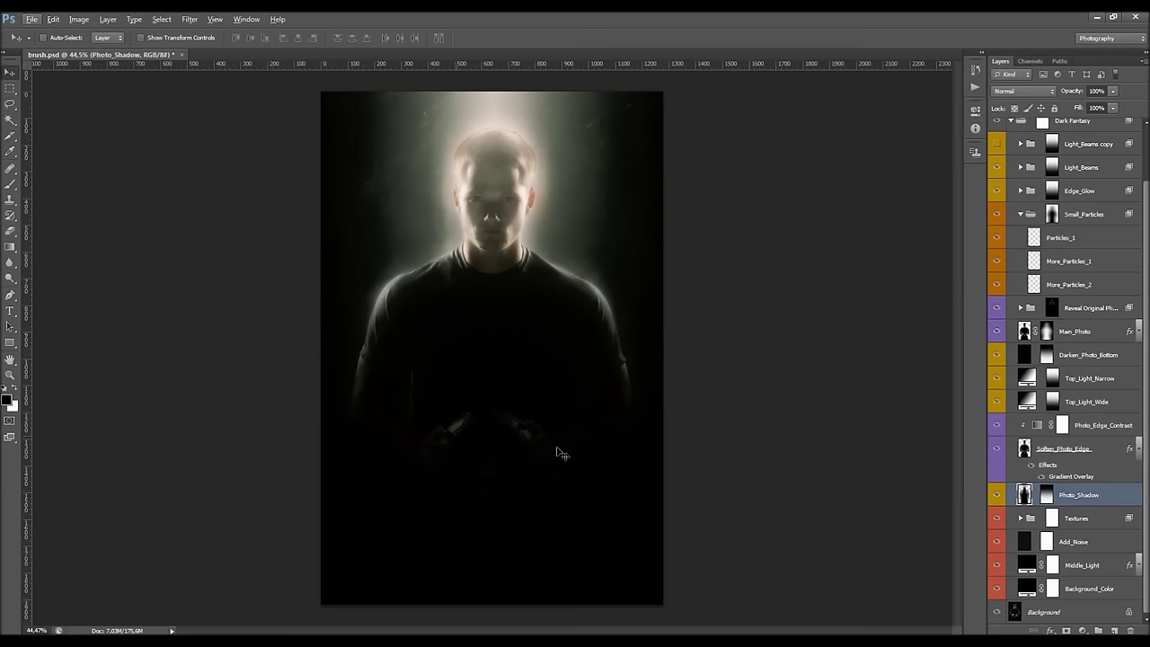
{"action": "left_click", "coordinate": [996, 495]}
{"action": "left_click", "coordinate": [997, 495]}
Expand the Textures group and look through texture layers T_1 to T_4.
{"action": "left_click", "coordinate": [1083, 520]}
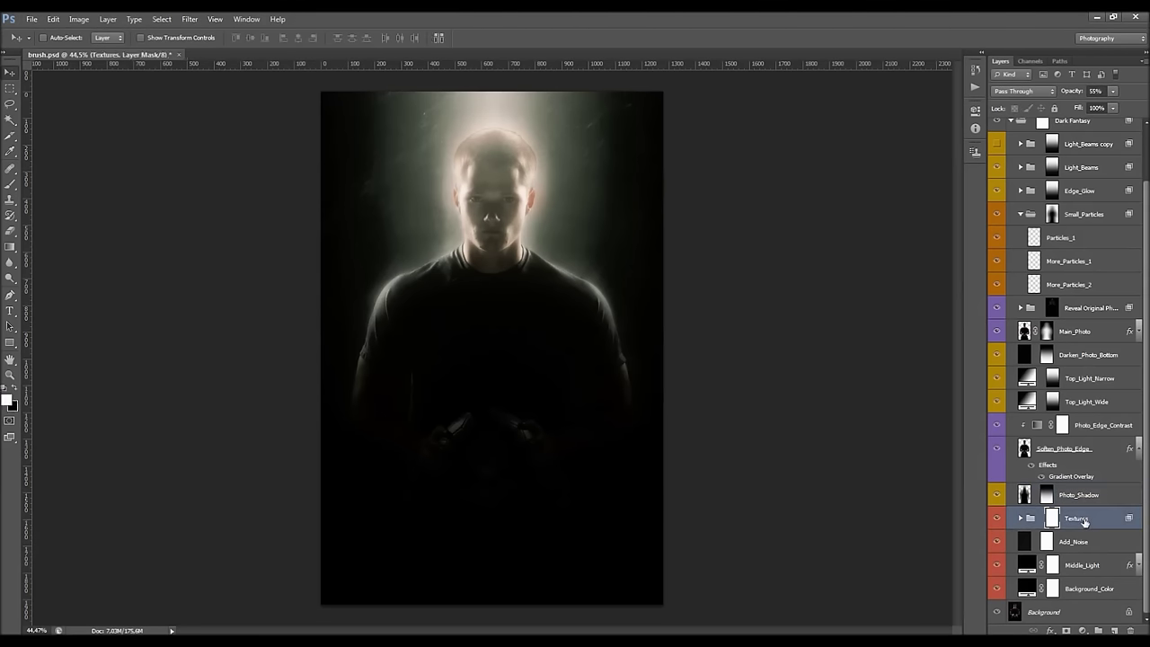
{"action": "left_click", "coordinate": [1021, 518]}
{"action": "scroll", "coordinate": [1041, 511], "scroll_direction": "down", "scroll_amount": 1}
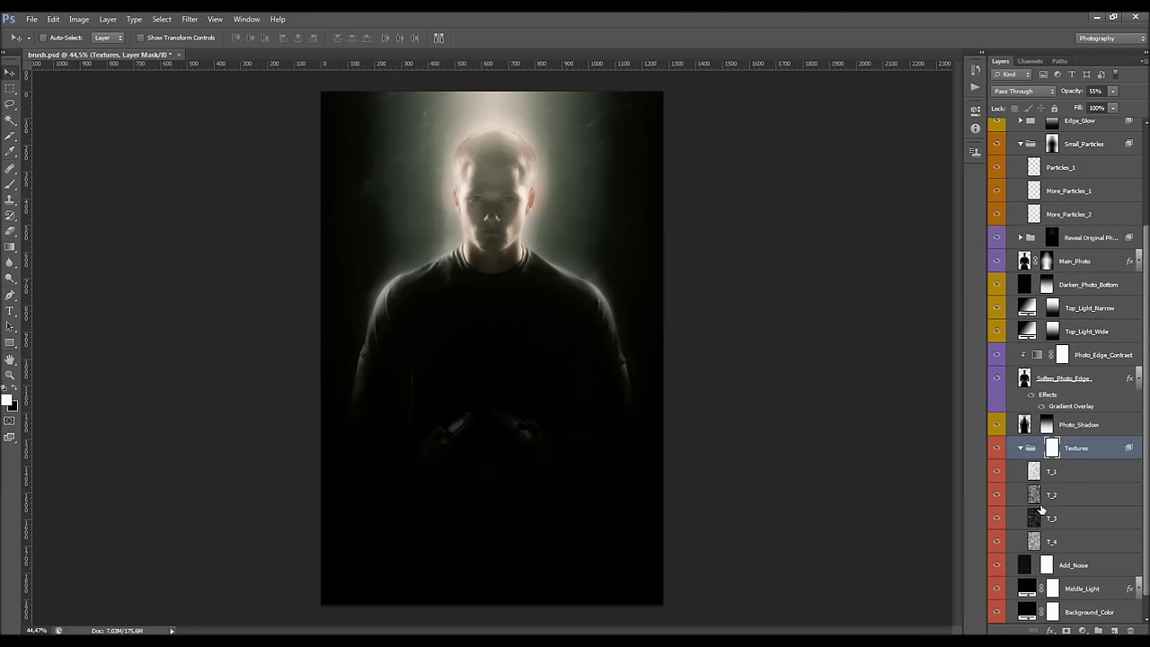
{"action": "scroll", "coordinate": [1040, 510], "scroll_direction": "down", "scroll_amount": 1}
{"action": "left_click", "coordinate": [1064, 448]}
{"action": "left_click", "coordinate": [1066, 472]}
{"action": "left_click", "coordinate": [1066, 496]}
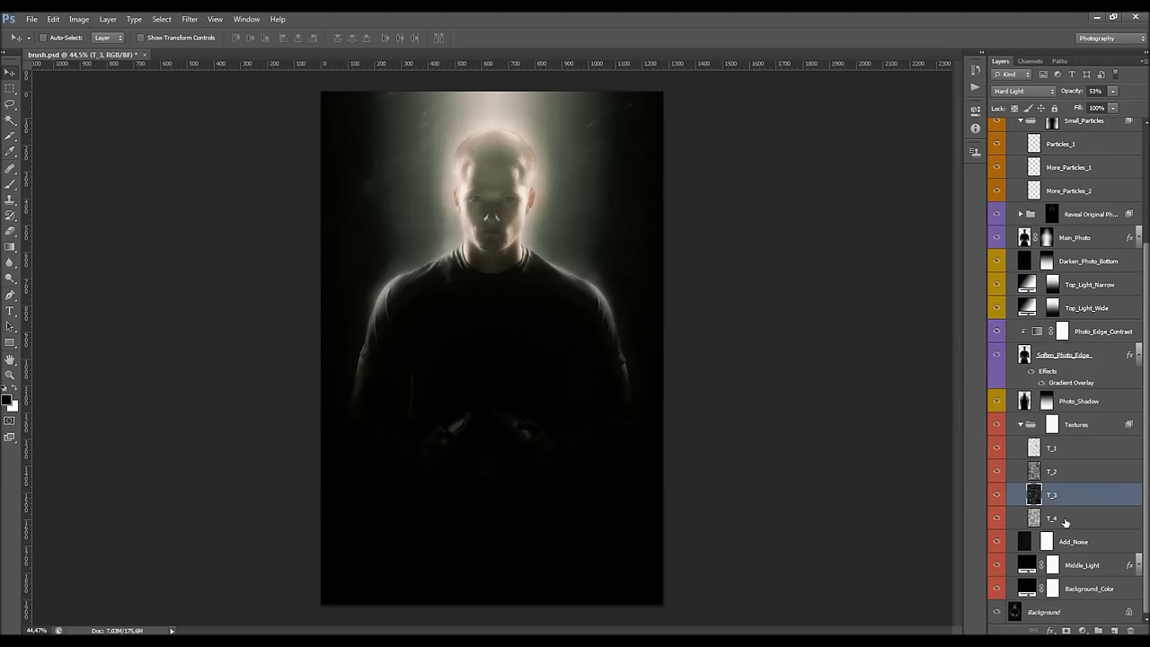
{"action": "left_click", "coordinate": [1066, 519]}
{"action": "scroll", "coordinate": [472, 82], "scroll_direction": "up", "scroll_amount": 1}
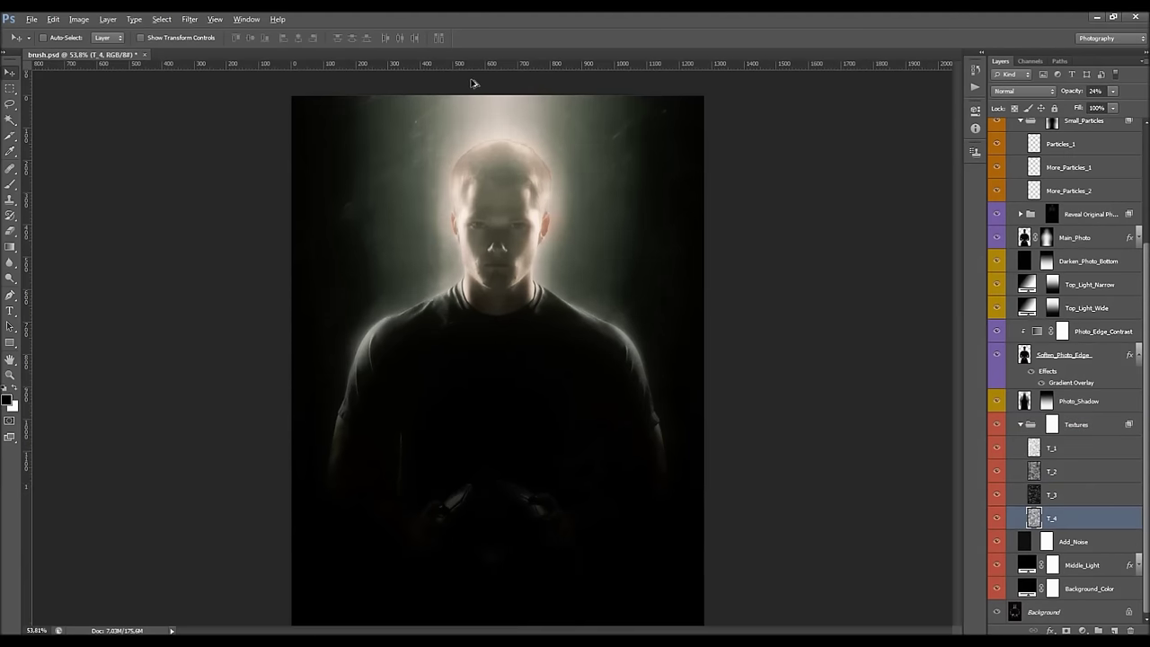
Keep T_1 at 100% opacity and lower T_3's opacity to 25%.
{"action": "left_click", "coordinate": [1079, 450]}
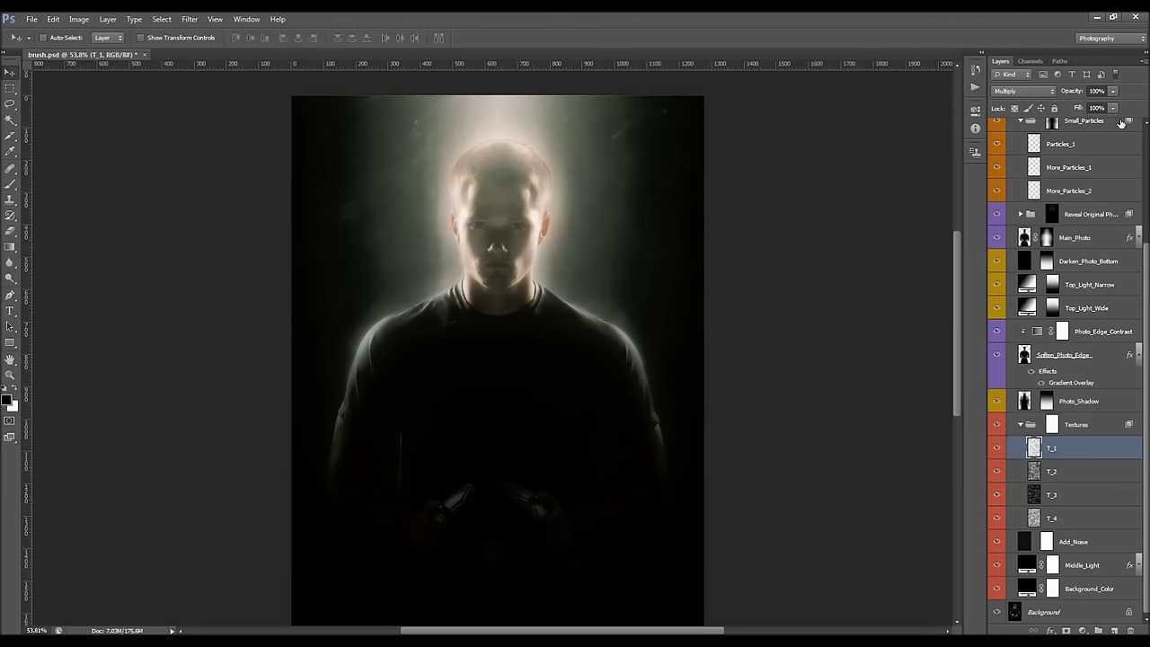
{"action": "left_click_drag", "start_coordinate": [1076, 94], "coordinate": [1025, 97]}
{"action": "type", "text": "100"}
{"action": "key", "text": "Return"}
{"action": "left_click", "coordinate": [1093, 498]}
{"action": "left_click_drag", "start_coordinate": [1079, 95], "coordinate": [1066, 95]}
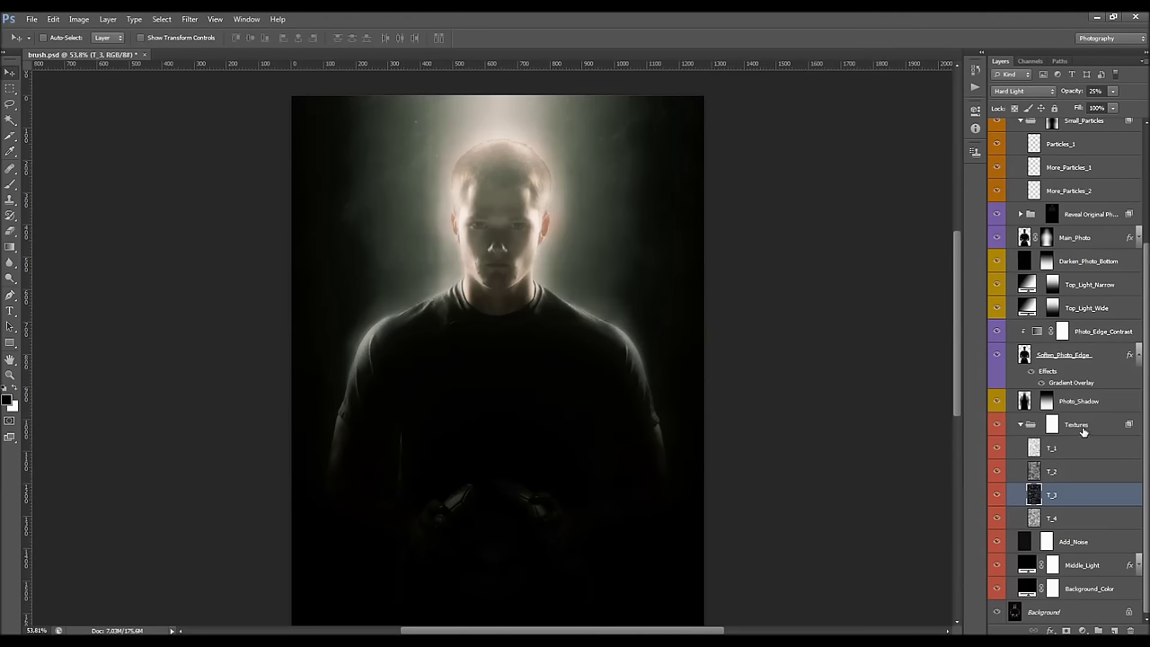
Target the Textures group mask, set brush opacity to 100%, and collapse the group.
{"action": "left_click", "coordinate": [1053, 425]}
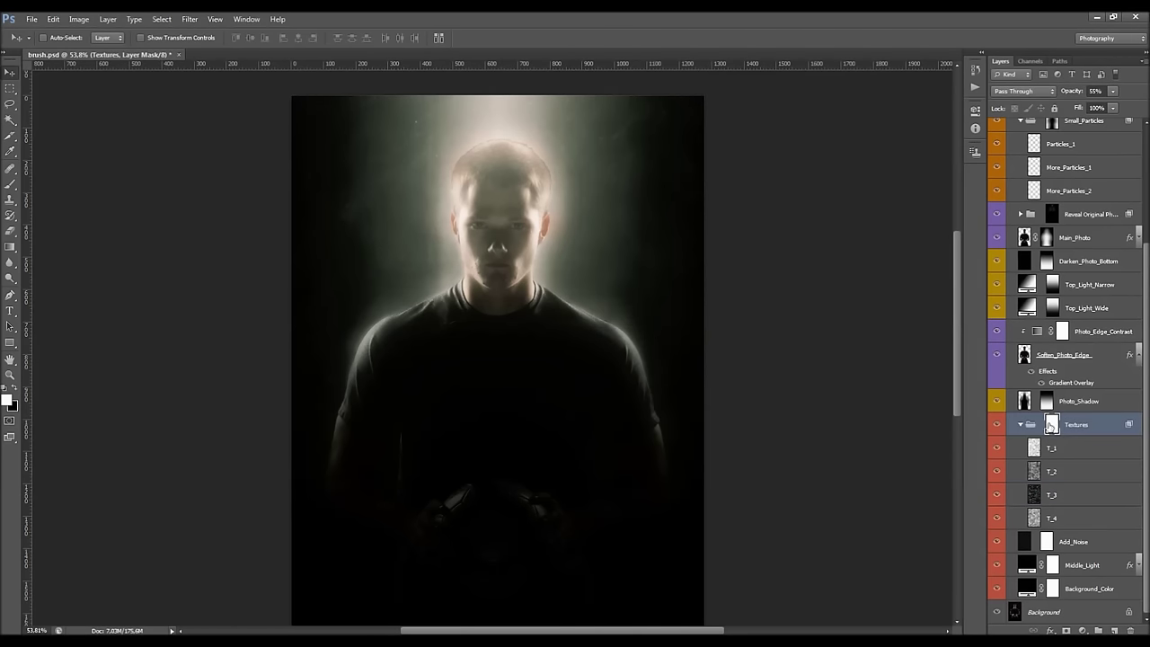
{"action": "left_click", "coordinate": [10, 184]}
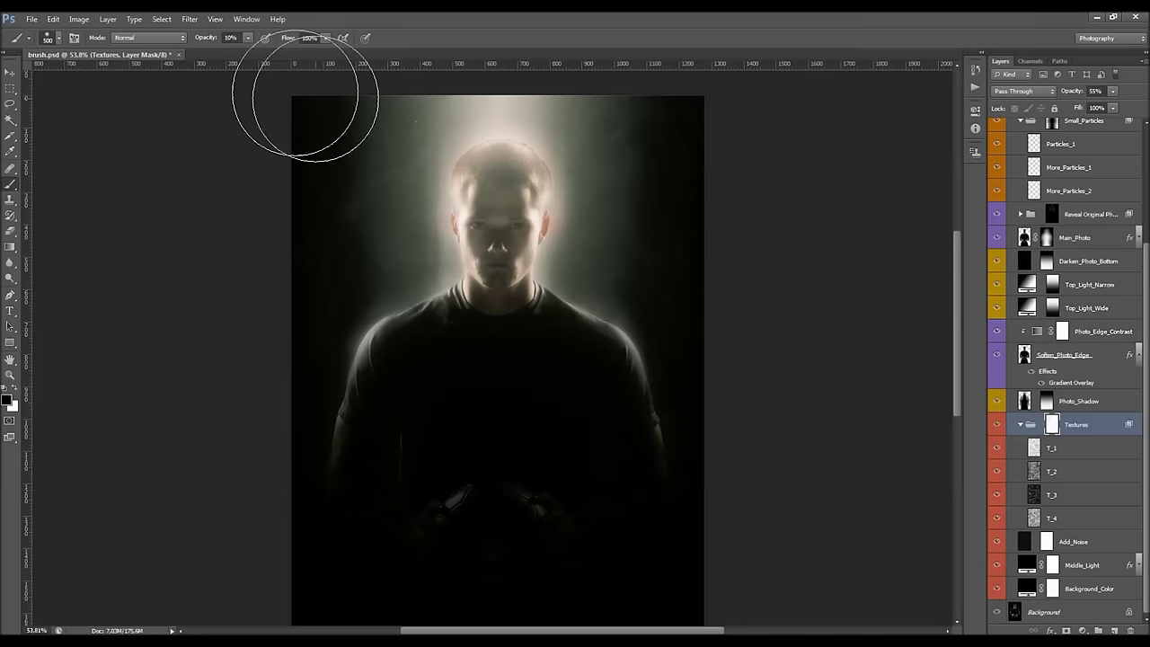
{"action": "left_click", "coordinate": [231, 38]}
{"action": "type", "text": "100"}
{"action": "key", "text": "Return"}
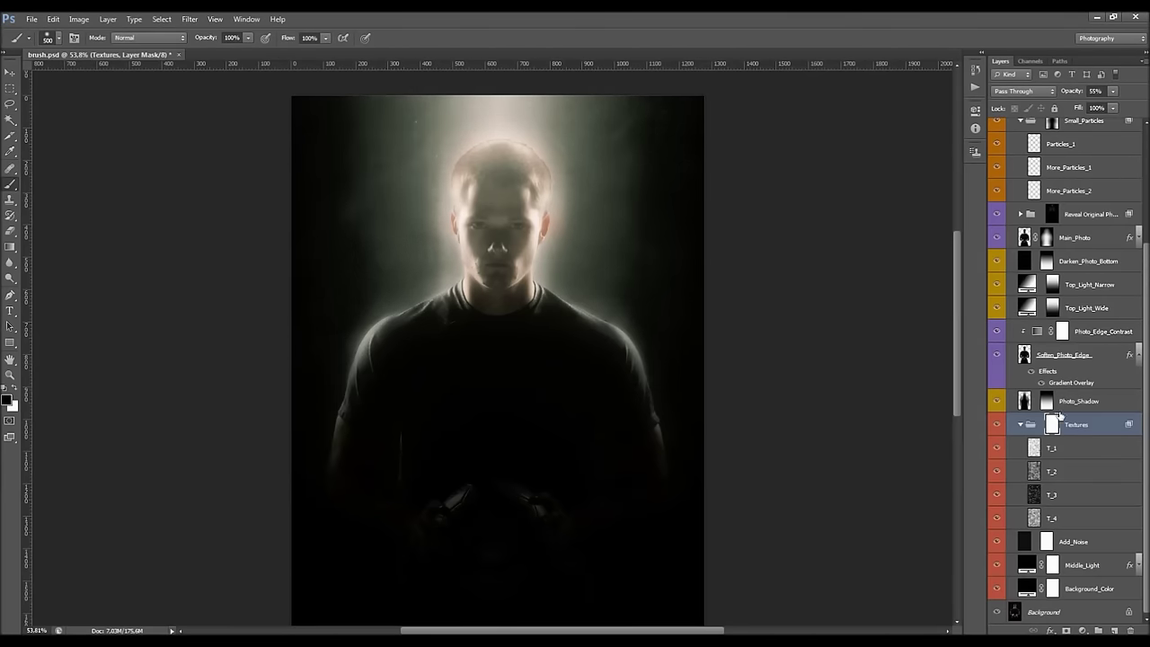
{"action": "left_click", "coordinate": [1021, 425]}
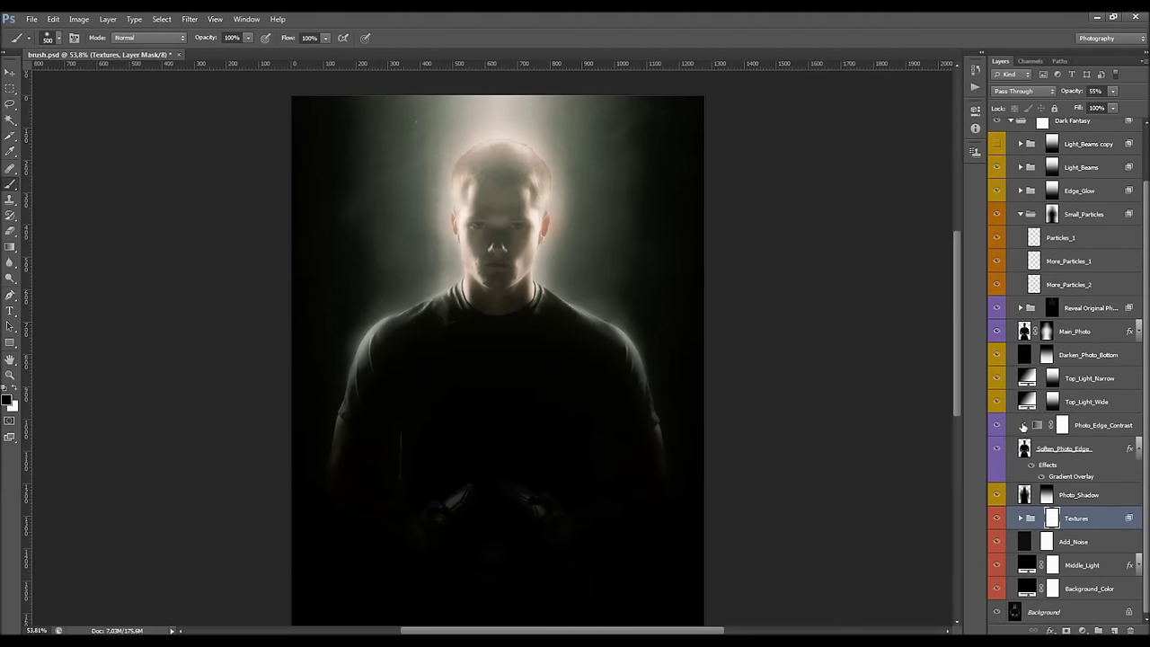
Set the Add_Noise layer's opacity to 10% after comparing it on and off.
{"action": "left_click", "coordinate": [1079, 539]}
{"action": "left_click", "coordinate": [998, 541]}
{"action": "left_click", "coordinate": [998, 542]}
{"action": "key", "text": "v"}
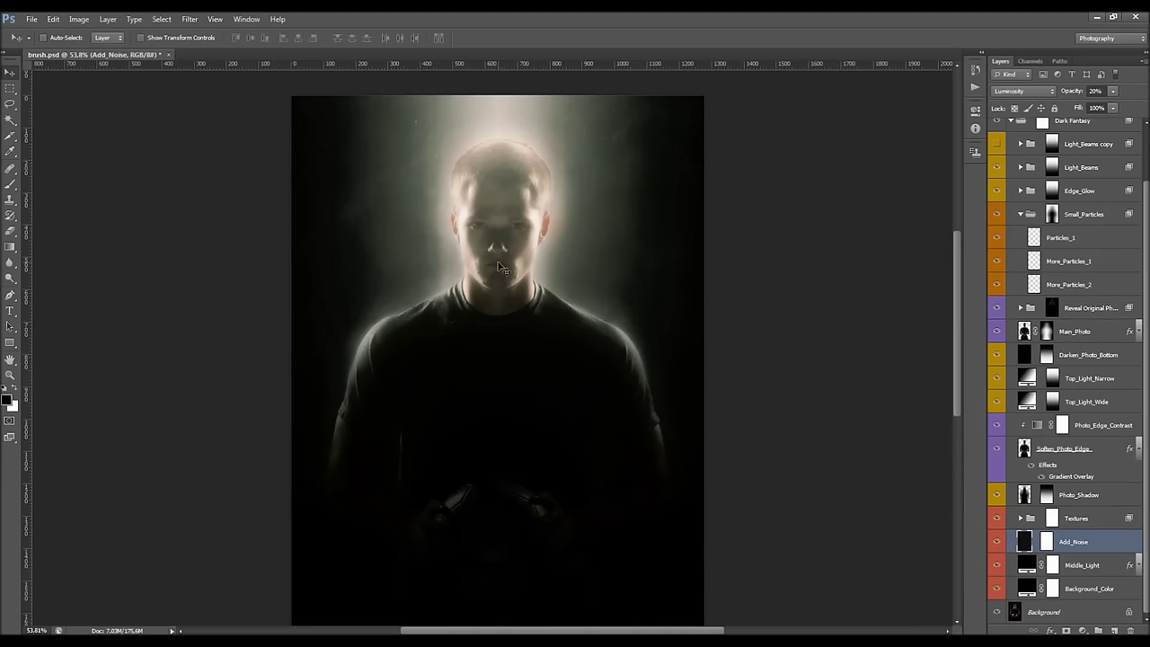
{"action": "left_click", "coordinate": [1103, 91]}
{"action": "type", "text": "10"}
{"action": "key", "text": "Return"}
Increase Middle_Light's Gradient Overlay scale from 92 to above 100.
{"action": "left_click", "coordinate": [1083, 564]}
{"action": "left_click", "coordinate": [1138, 565]}
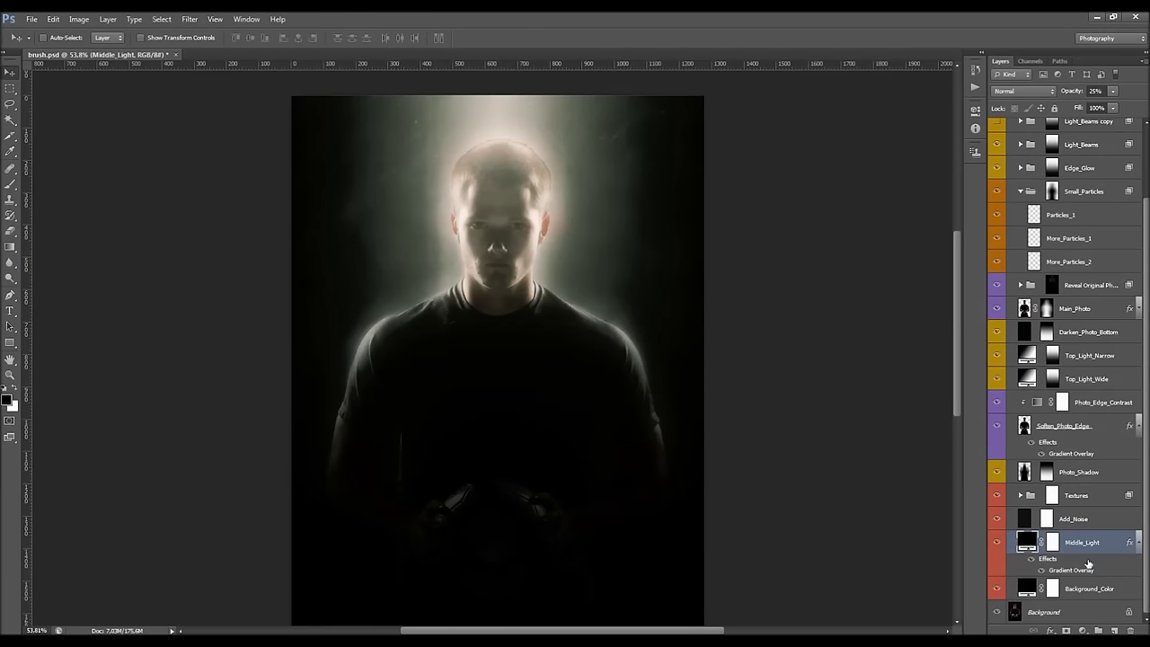
{"action": "double_click", "coordinate": [1071, 572]}
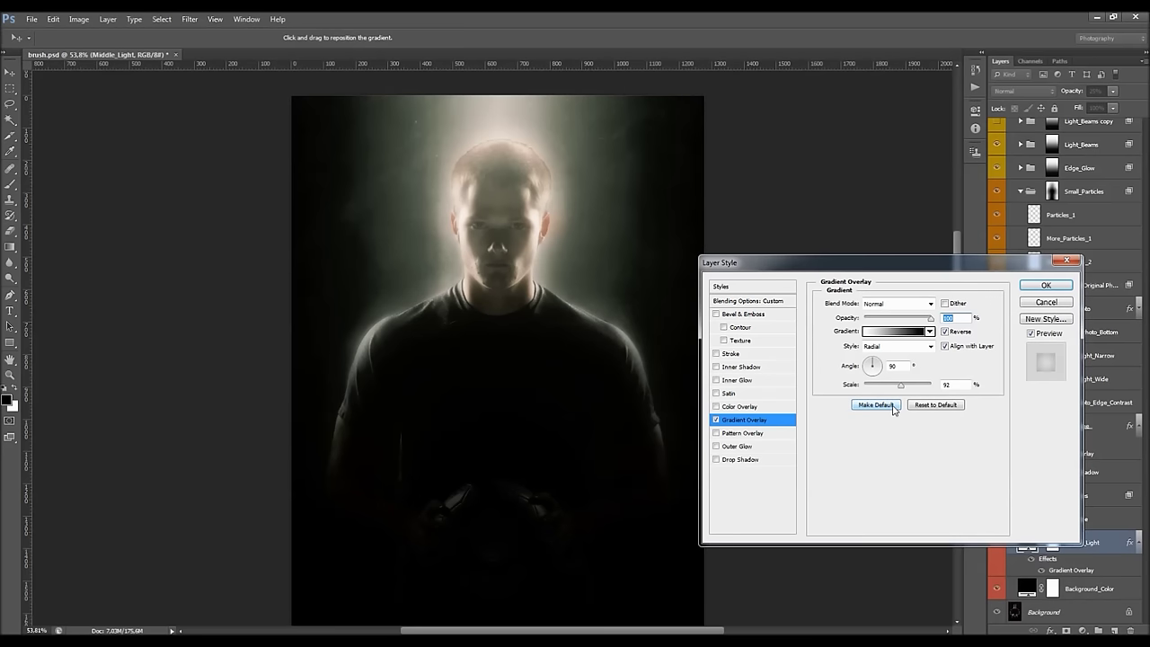
{"action": "left_click_drag", "start_coordinate": [899, 386], "coordinate": [931, 389]}
{"action": "left_click", "coordinate": [1046, 286]}
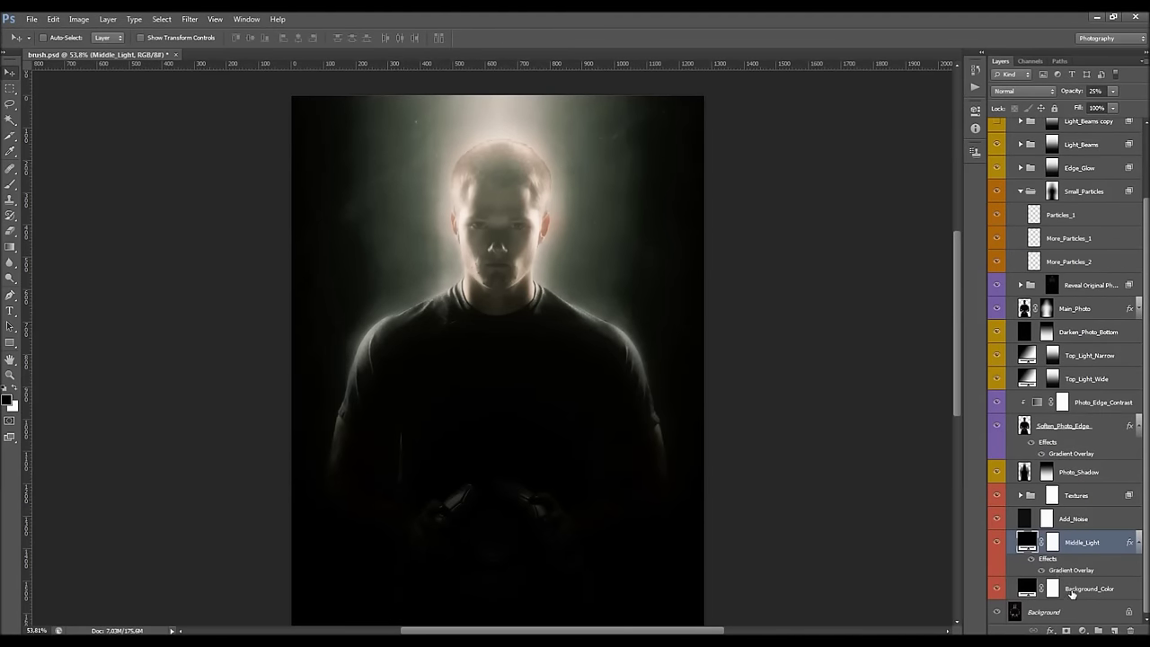
Try a brown fill for Background_Color, discard it, and hide the layer.
{"action": "left_click", "coordinate": [1072, 593]}
{"action": "double_click", "coordinate": [1024, 588]}
{"action": "left_click_drag", "start_coordinate": [637, 442], "coordinate": [662, 423]}
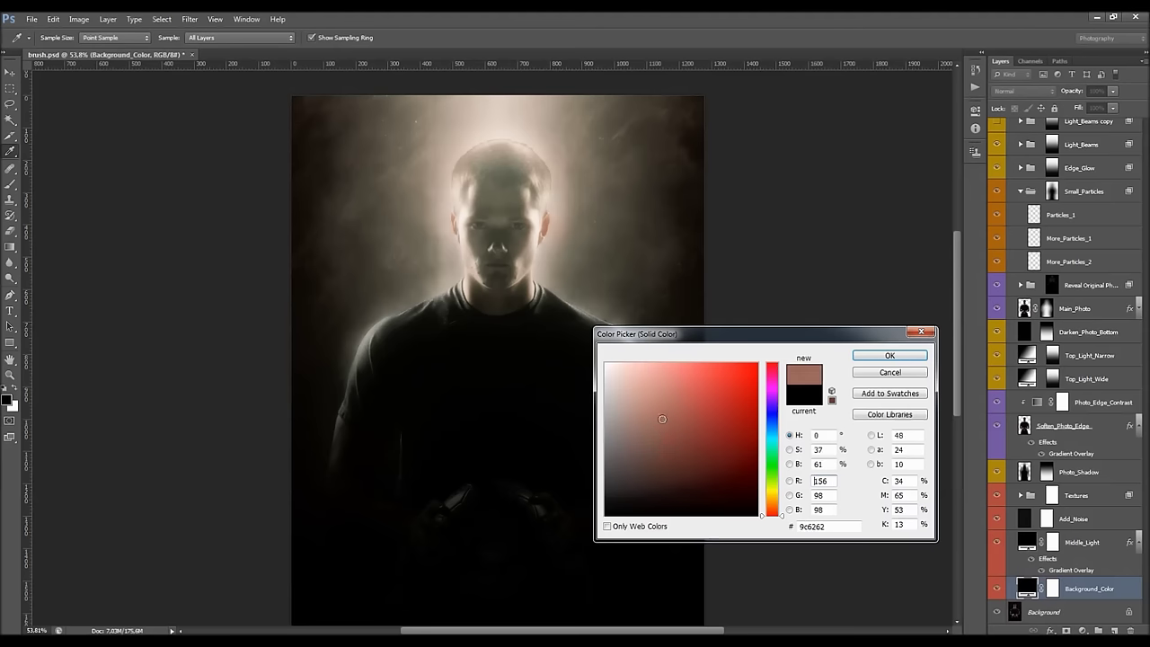
{"action": "key", "text": "Return"}
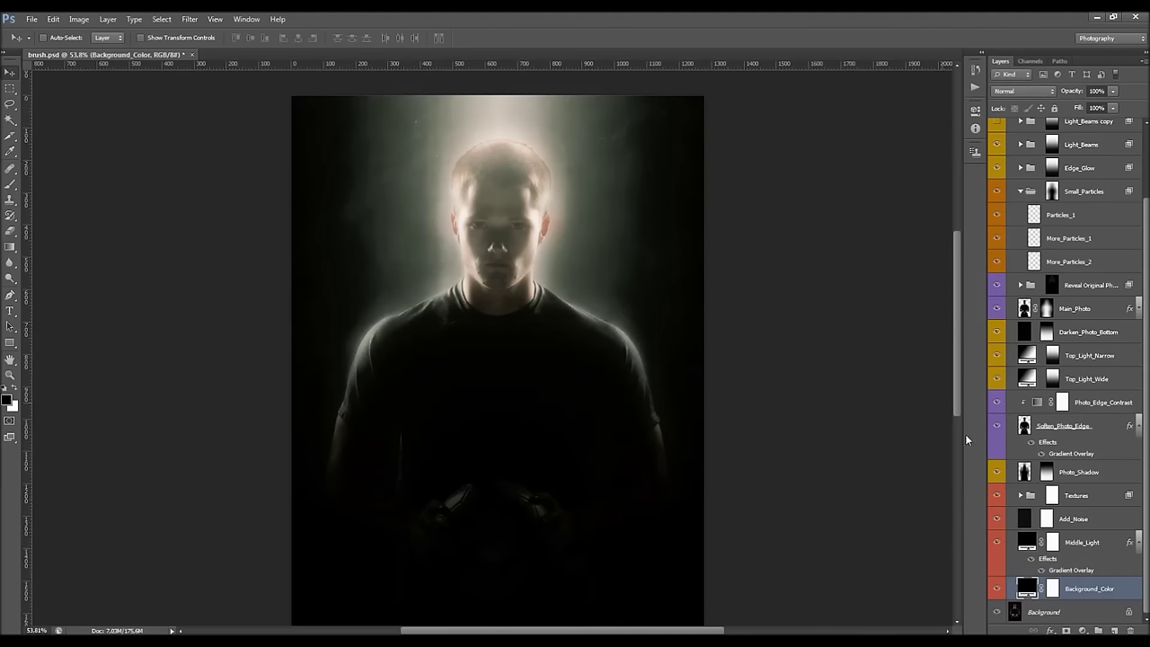
{"action": "left_click", "coordinate": [996, 589]}
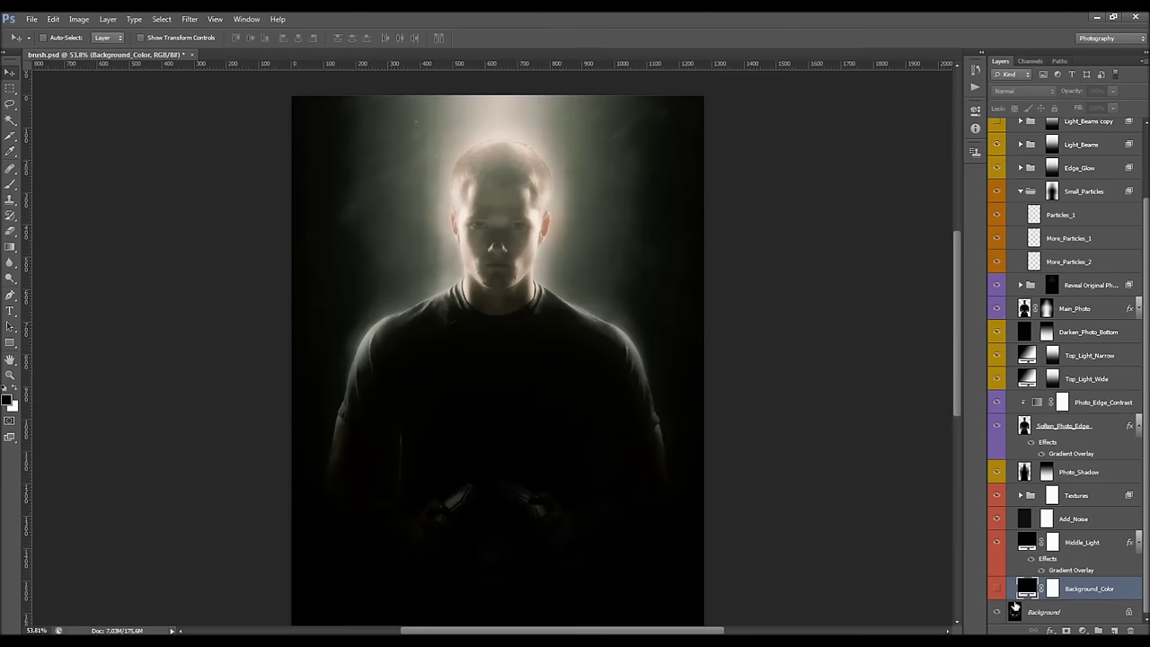
Compare the image with the Background_Color layer and Textures group toggled on and off.
{"action": "left_click", "coordinate": [997, 589]}
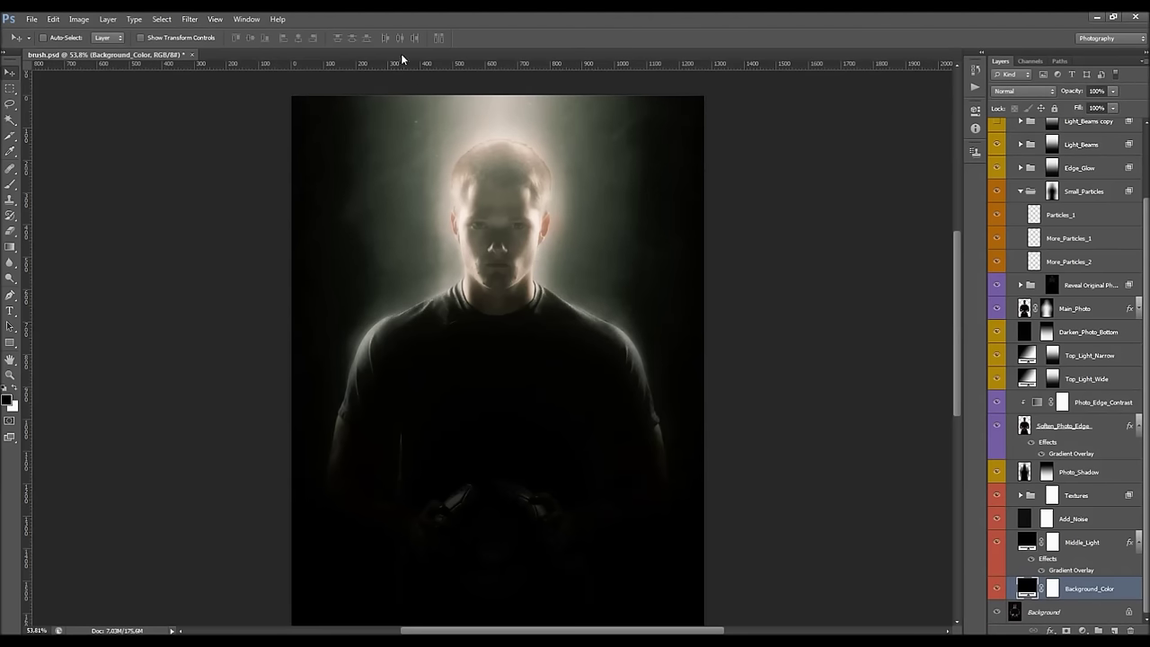
{"action": "left_click", "coordinate": [996, 589]}
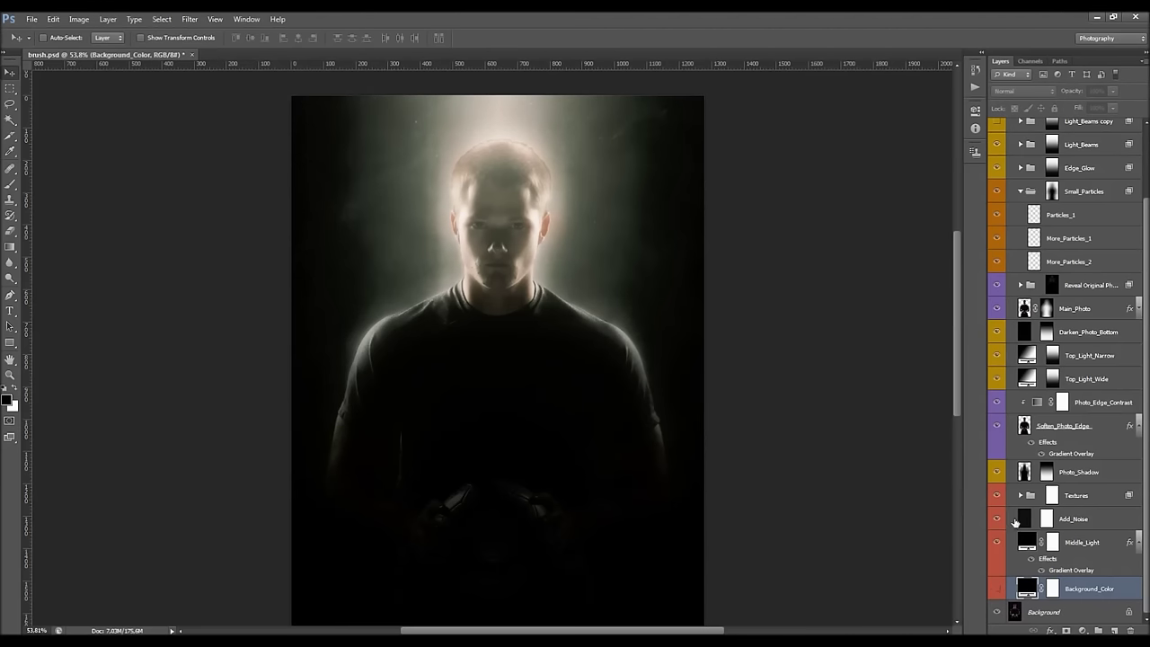
{"action": "left_click", "coordinate": [1074, 497]}
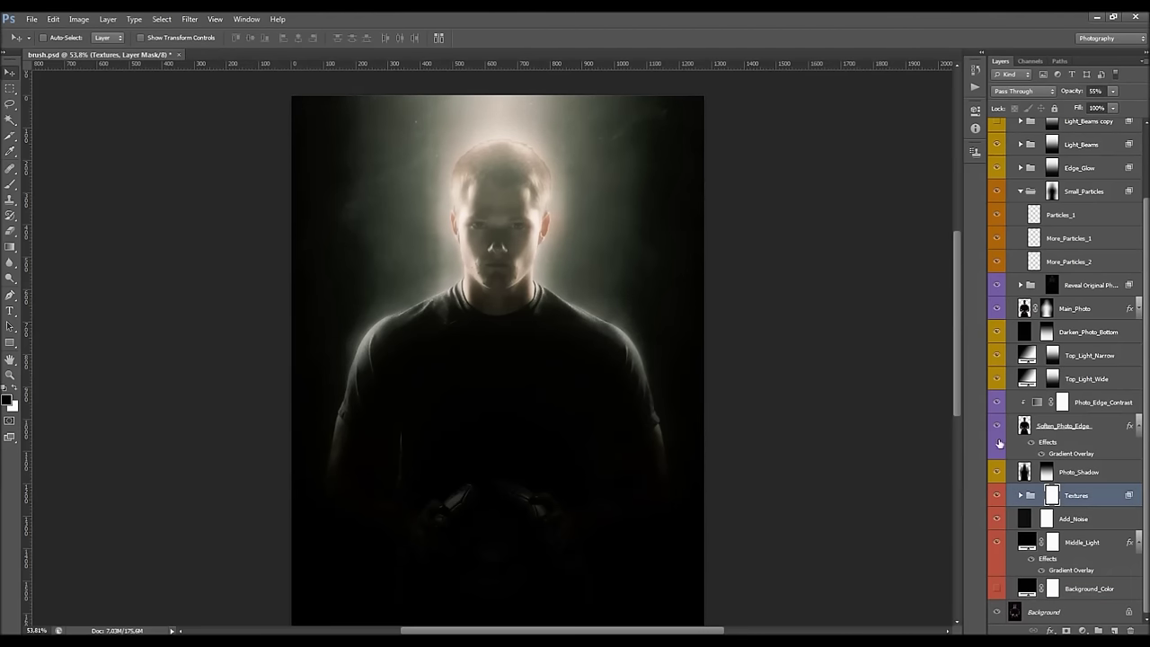
{"action": "left_click", "coordinate": [996, 495]}
{"action": "left_click", "coordinate": [996, 496]}
Set up a white 1100 px brush on the Darken_Photo_Bottom layer mask.
{"action": "scroll", "coordinate": [1053, 350], "scroll_direction": "up", "scroll_amount": 2}
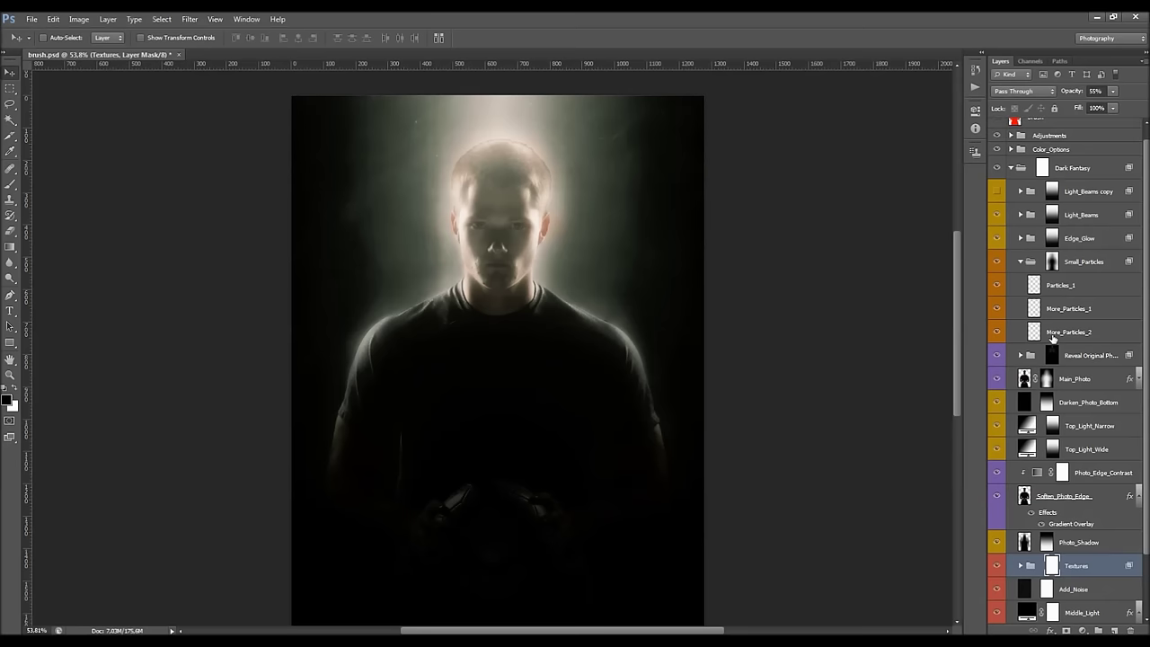
{"action": "left_click", "coordinate": [1047, 356]}
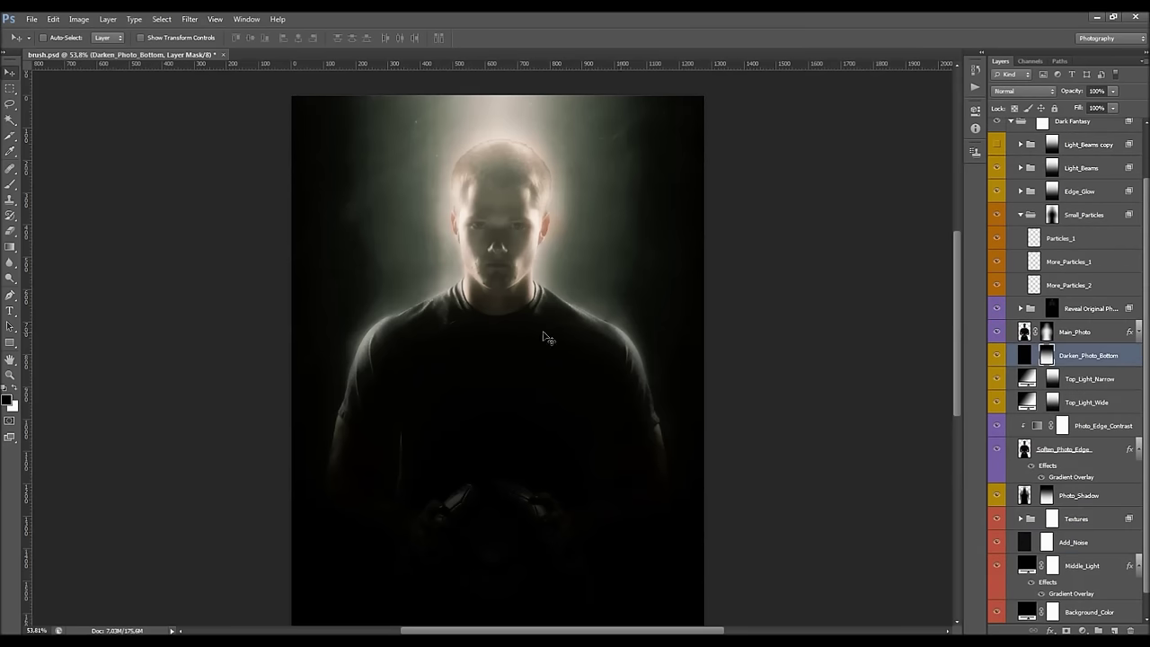
{"action": "key", "text": "ctrl+minus"}
{"action": "scroll", "coordinate": [844, 343], "scroll_direction": "up", "scroll_amount": 1}
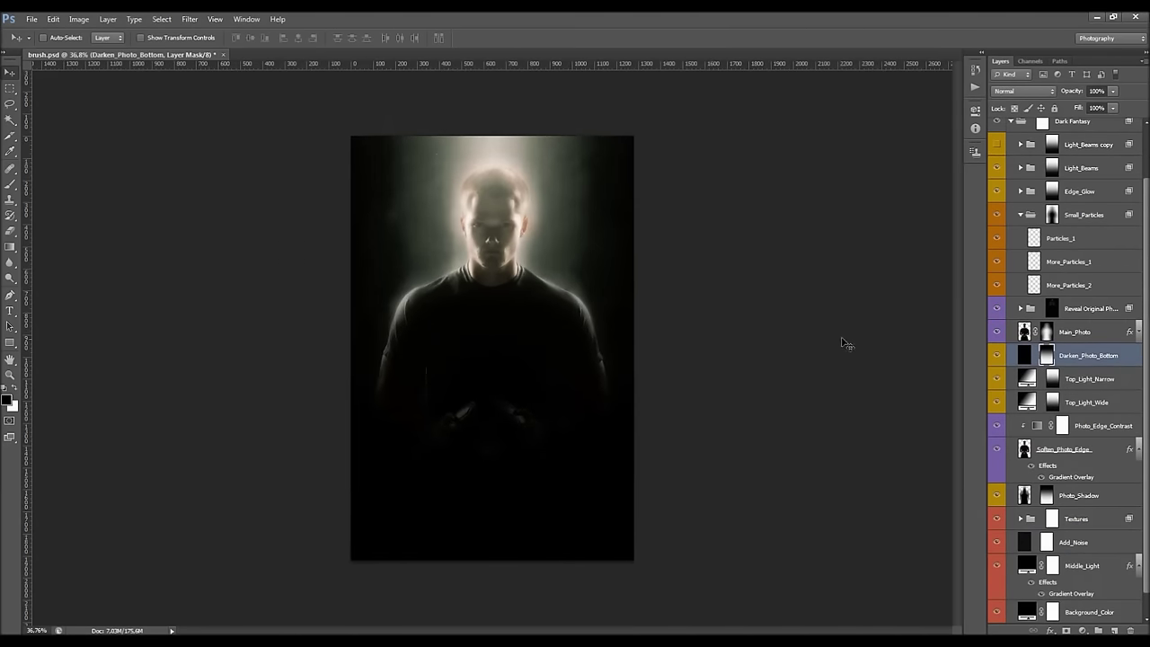
{"action": "left_click", "coordinate": [10, 184]}
{"action": "left_click", "coordinate": [13, 386]}
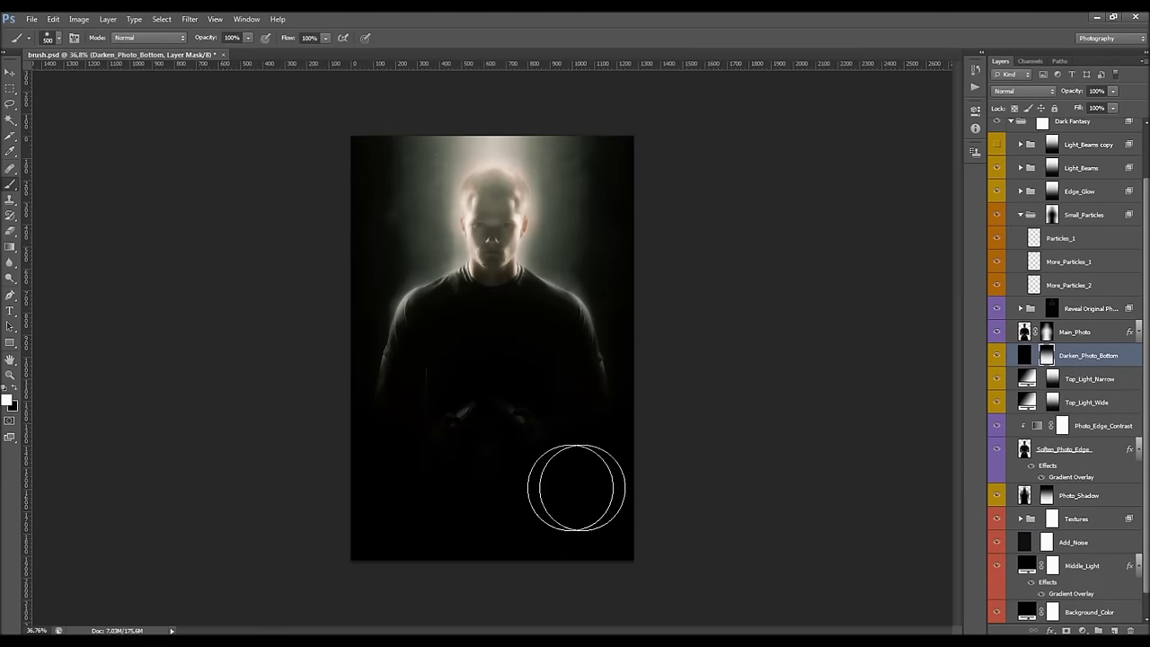
{"action": "scroll", "coordinate": [540, 490], "scroll_direction": "up", "scroll_amount": 2}
{"action": "key", "text": "bracketright"}
{"action": "key", "text": "bracketright"}
{"action": "key", "text": "bracketright"}
{"action": "key", "text": "bracketright"}
{"action": "key", "text": "bracketright"}
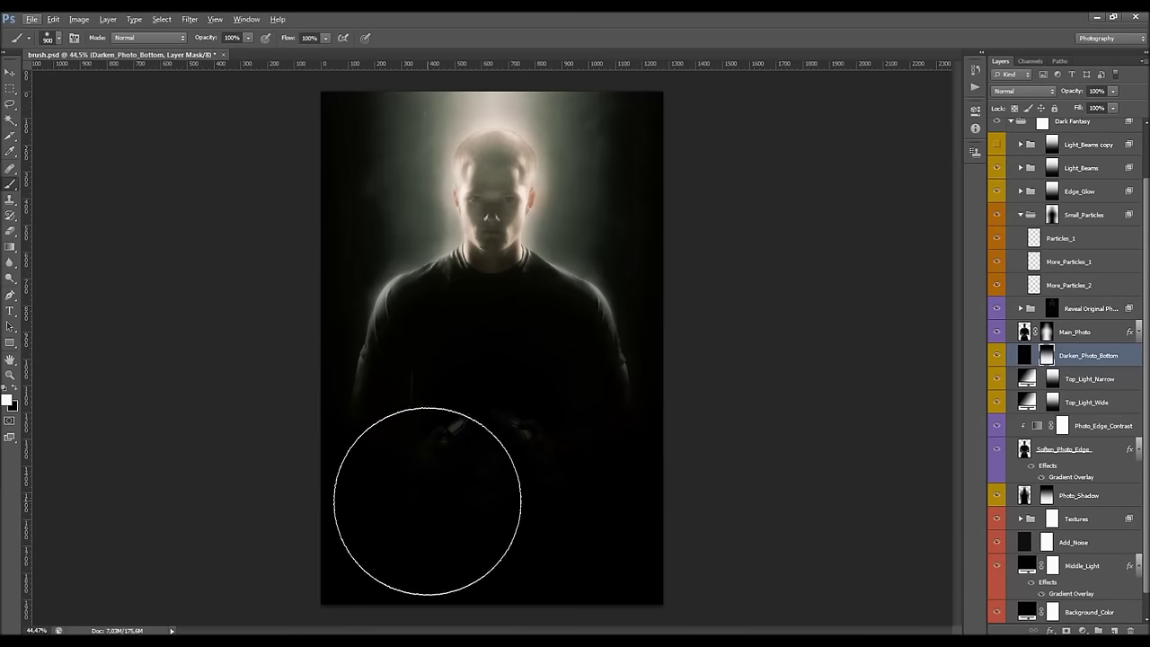
{"action": "key", "text": "bracketright"}
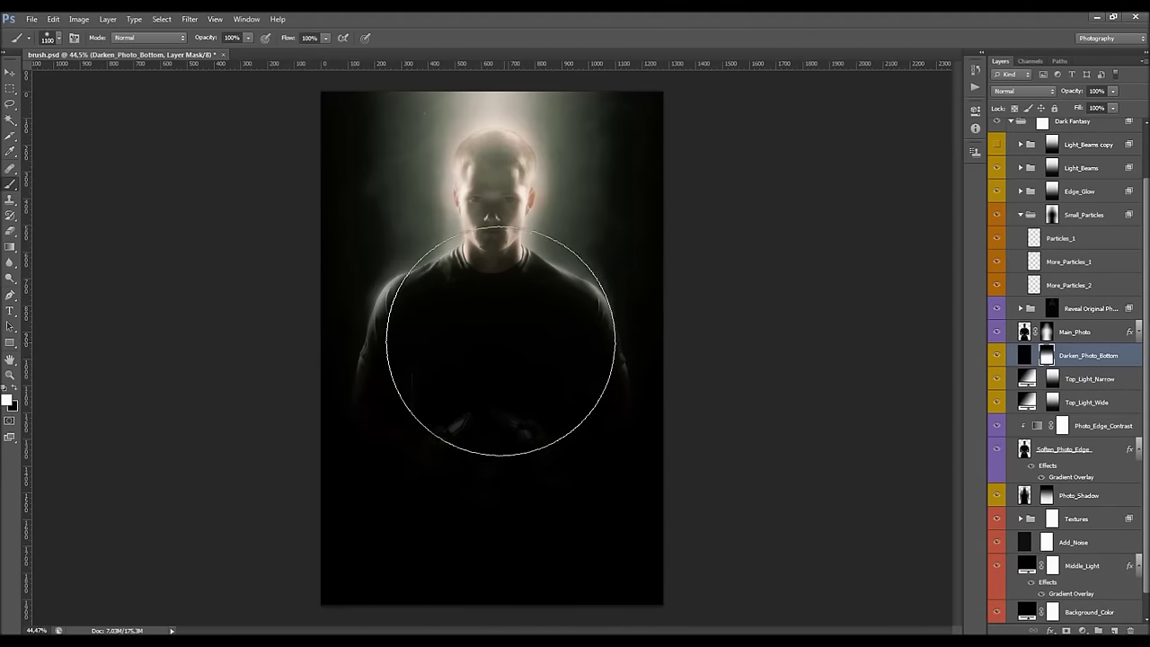
{"action": "key", "text": "v"}
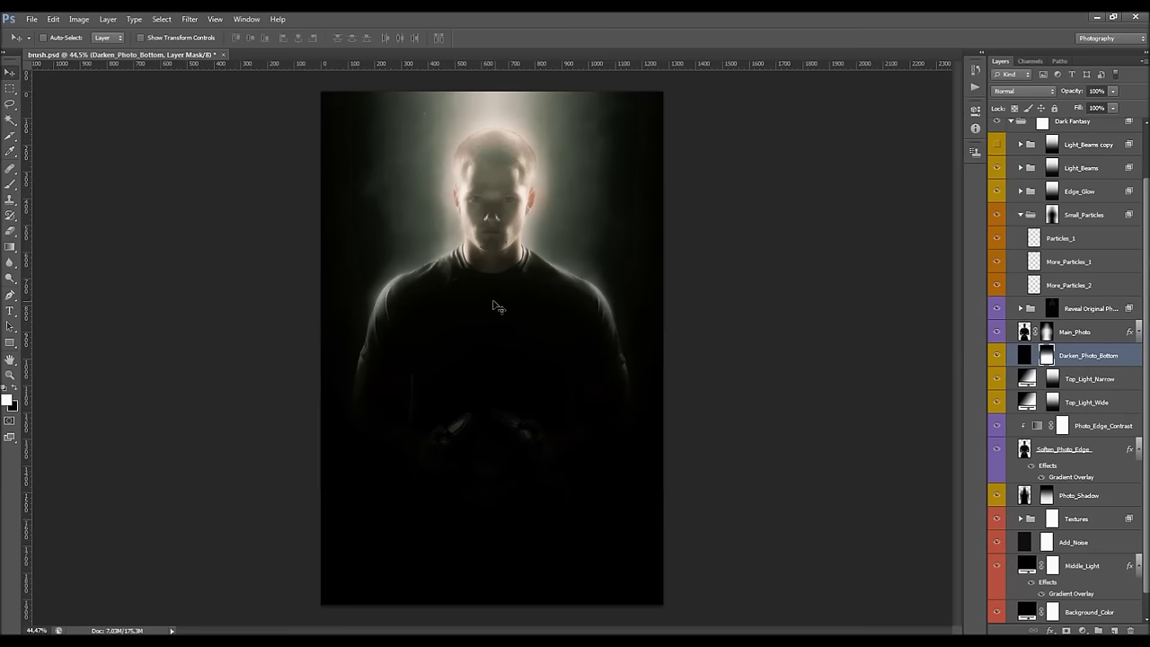
Target the Main_Photo layer mask with a black brush shrunk to 15 px.
{"action": "scroll", "coordinate": [499, 256], "scroll_direction": "up", "scroll_amount": 2, "text": "alt"}
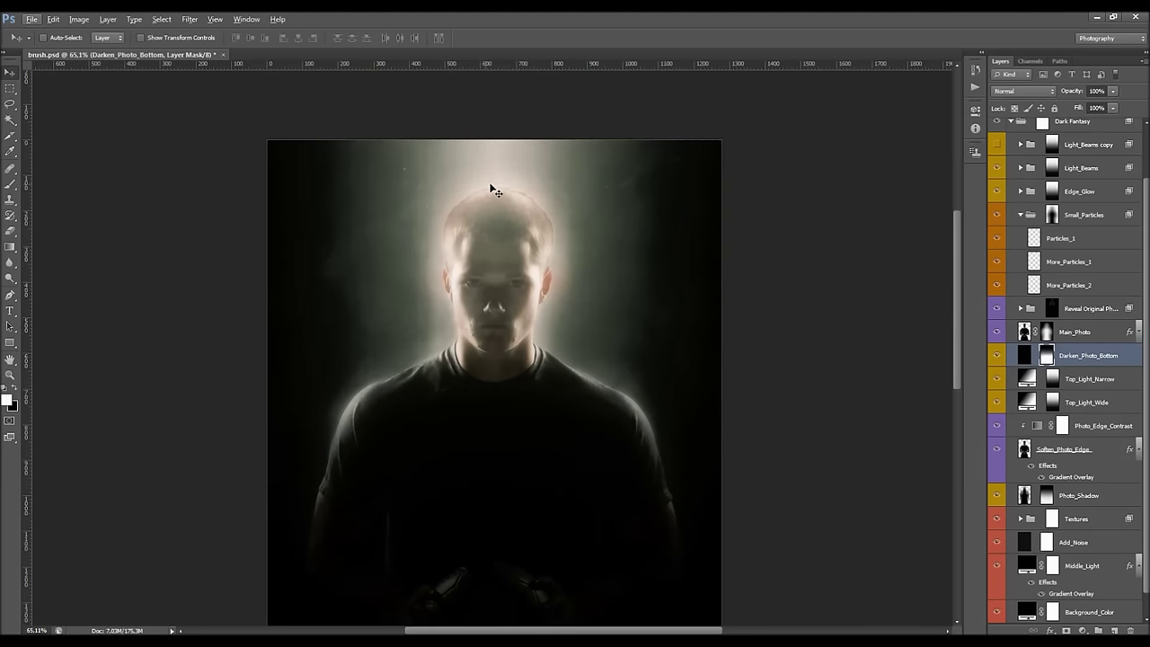
{"action": "scroll", "coordinate": [493, 190], "scroll_direction": "up", "scroll_amount": 5}
{"action": "scroll", "coordinate": [519, 310], "scroll_direction": "up", "scroll_amount": 4}
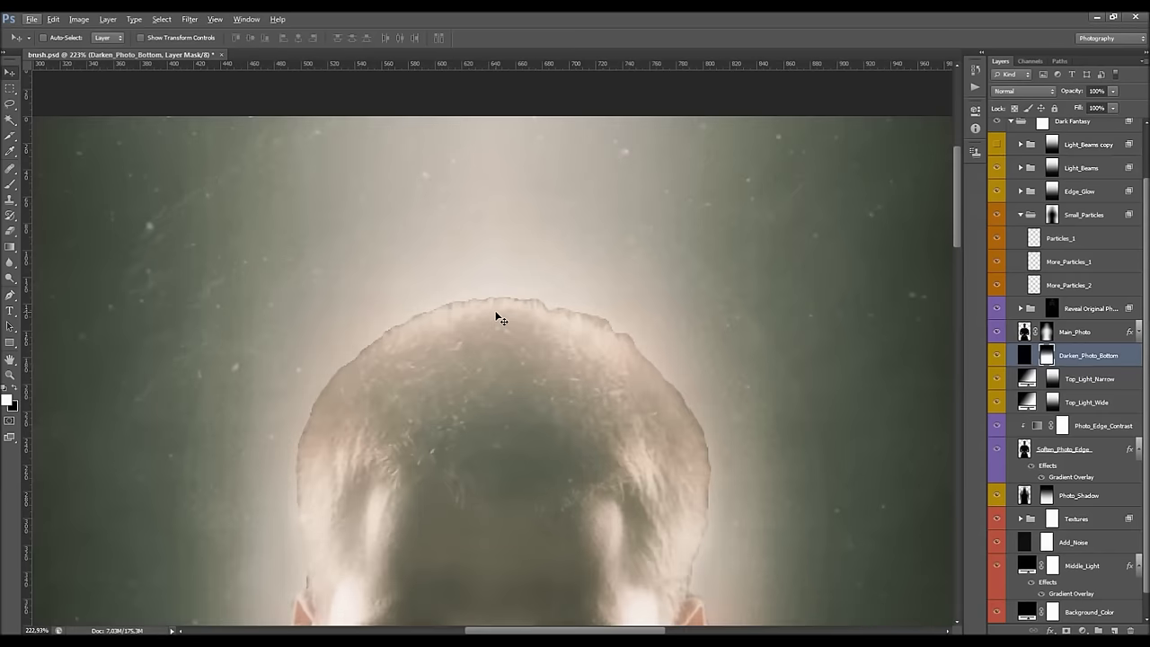
{"action": "scroll", "coordinate": [418, 315], "scroll_direction": "down", "scroll_amount": 2}
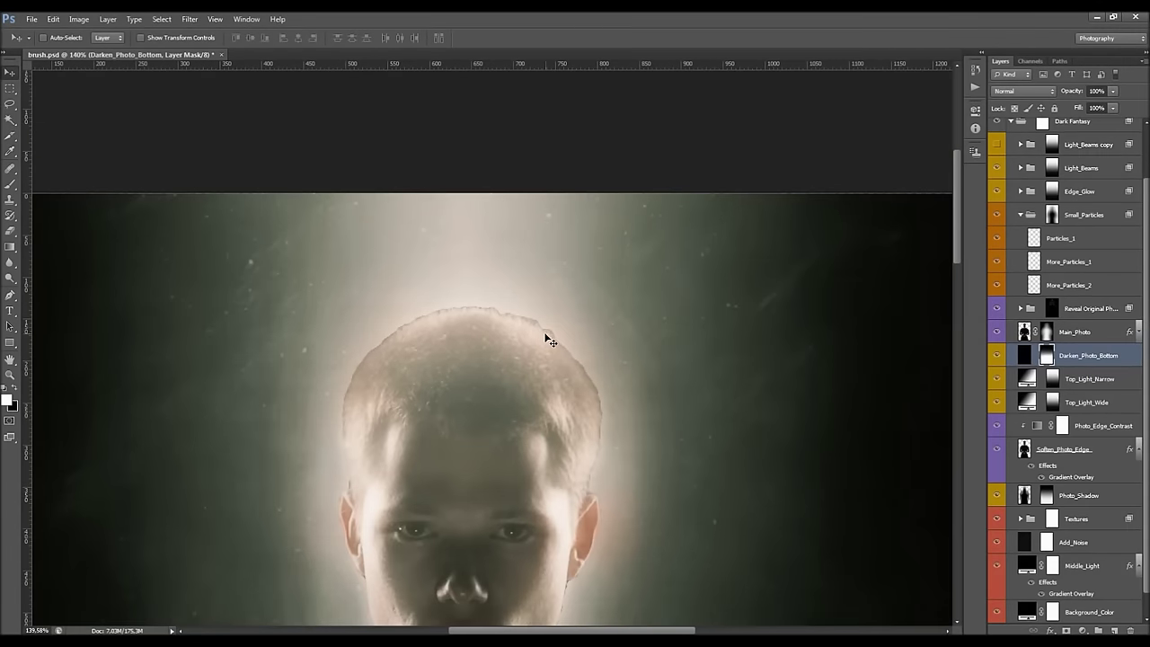
{"action": "scroll", "coordinate": [512, 332], "scroll_direction": "down", "scroll_amount": 2}
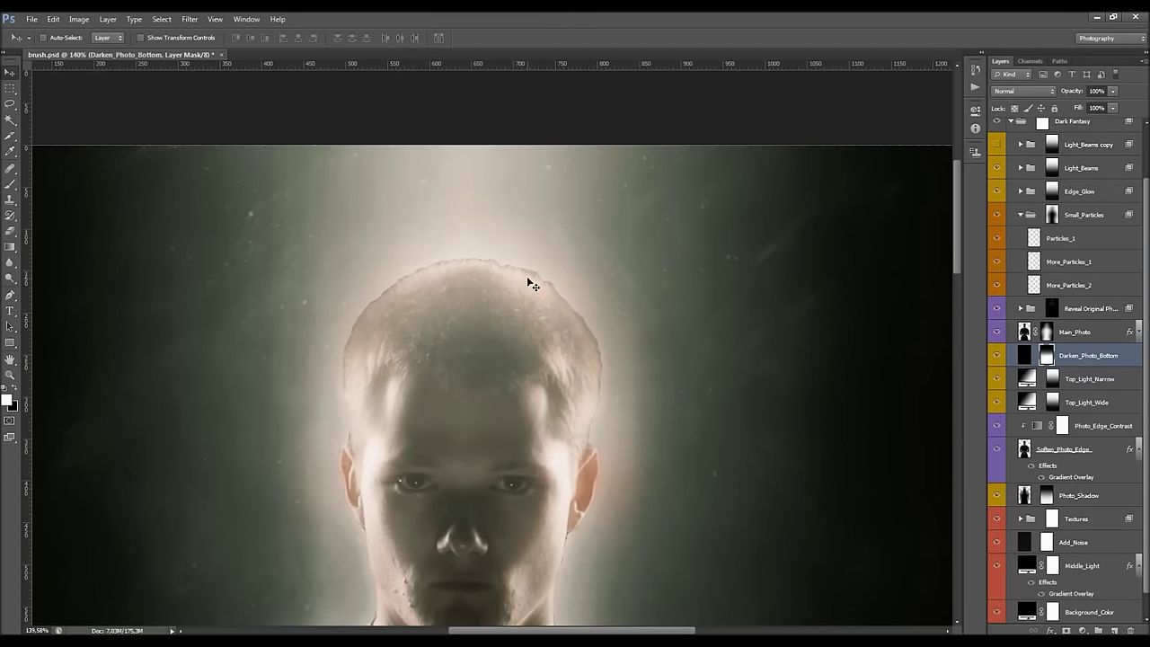
{"action": "scroll", "coordinate": [441, 331], "scroll_direction": "down", "scroll_amount": 1}
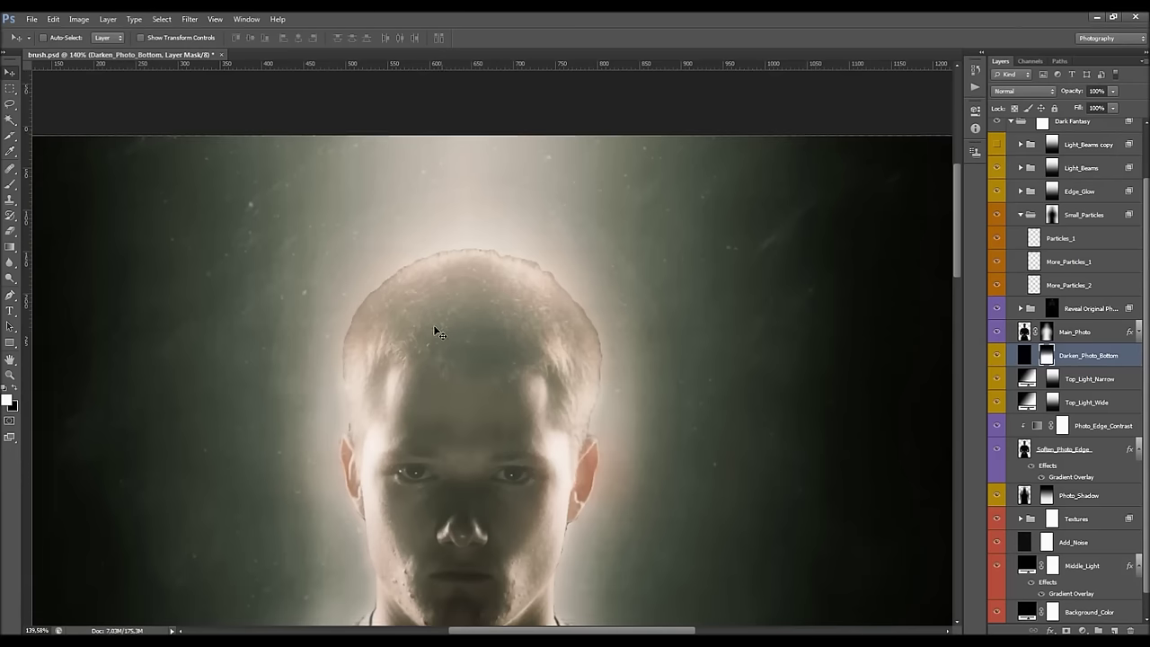
{"action": "scroll", "coordinate": [439, 330], "scroll_direction": "down", "scroll_amount": 2}
{"action": "scroll", "coordinate": [469, 345], "scroll_direction": "down", "scroll_amount": 3}
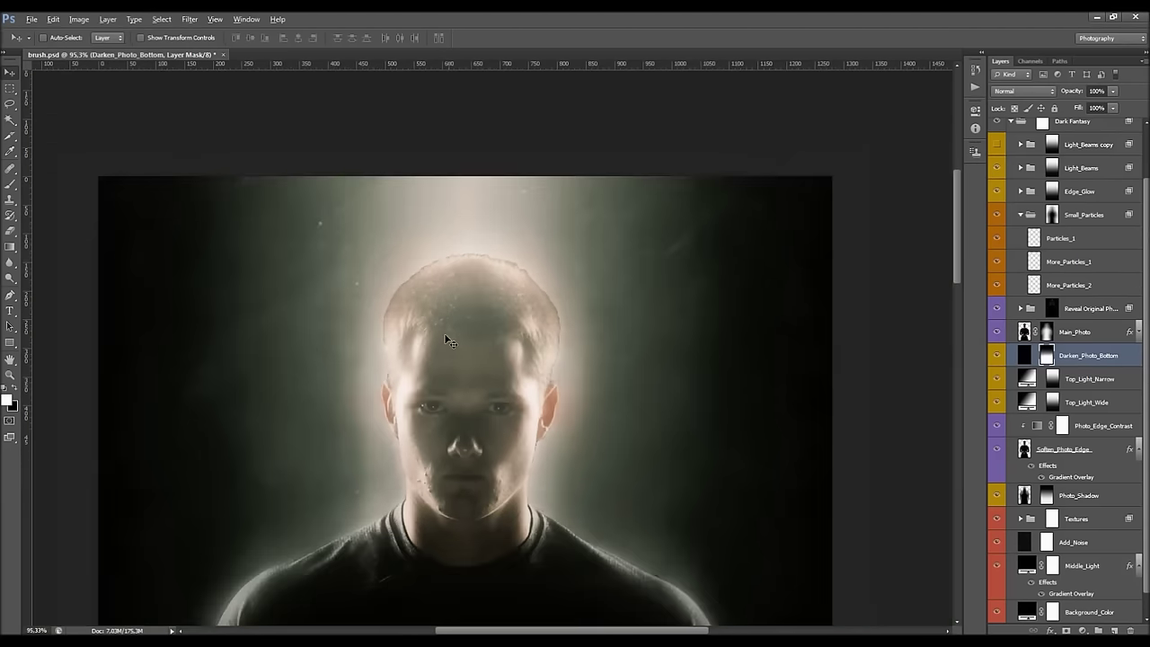
{"action": "scroll", "coordinate": [475, 277], "scroll_direction": "down", "scroll_amount": 2}
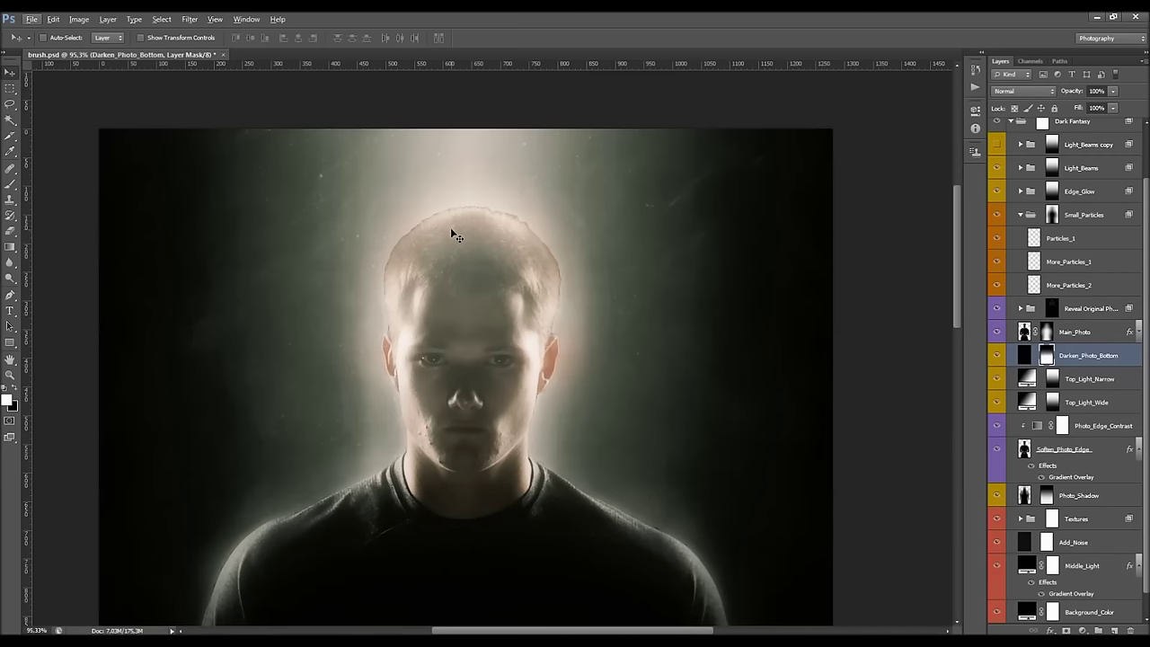
{"action": "scroll", "coordinate": [436, 224], "scroll_direction": "up", "scroll_amount": 3}
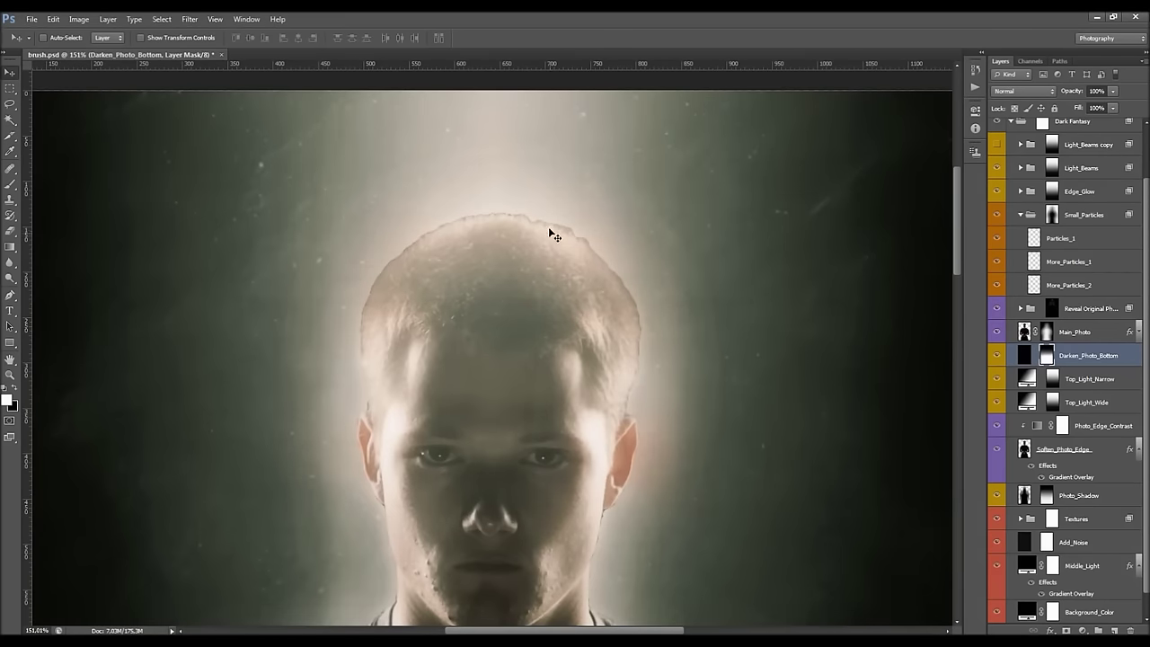
{"action": "scroll", "coordinate": [567, 239], "scroll_direction": "down", "scroll_amount": 2}
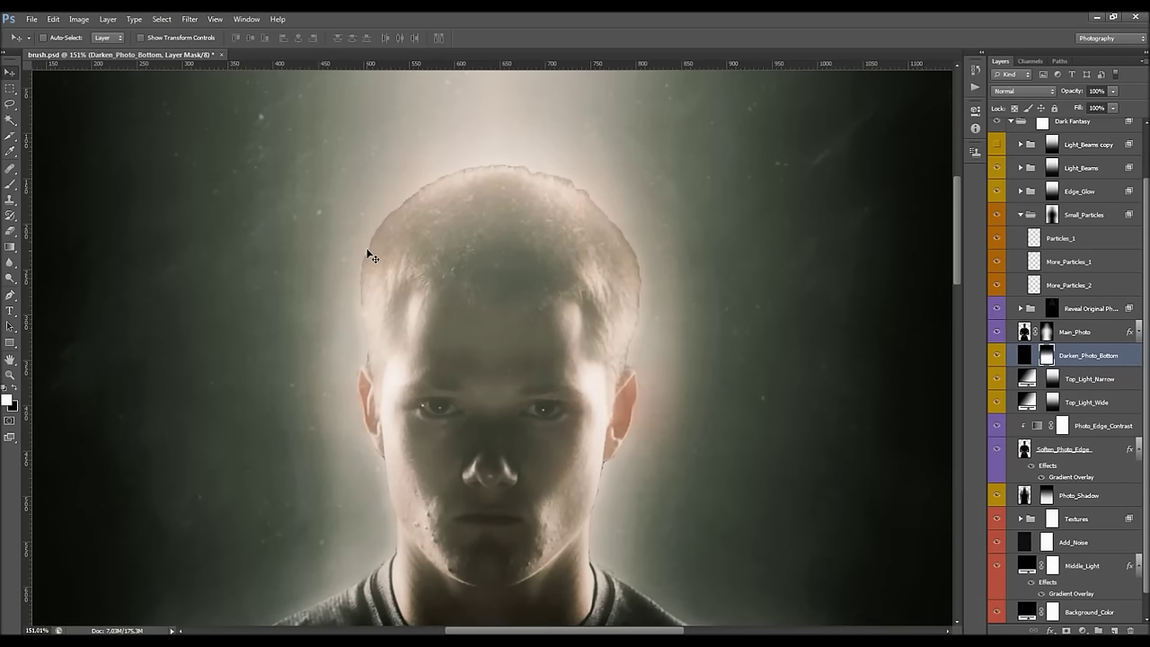
{"action": "scroll", "coordinate": [441, 252], "scroll_direction": "up", "scroll_amount": 1}
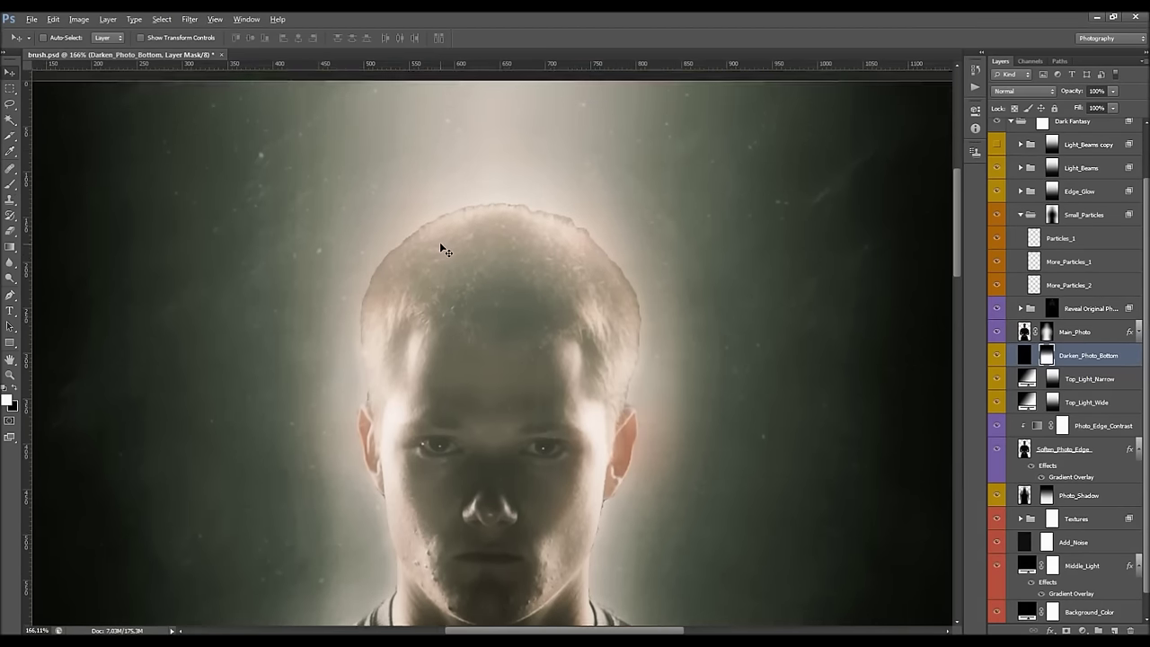
{"action": "scroll", "coordinate": [430, 232], "scroll_direction": "down", "scroll_amount": 1}
{"action": "scroll", "coordinate": [422, 229], "scroll_direction": "up", "scroll_amount": 2}
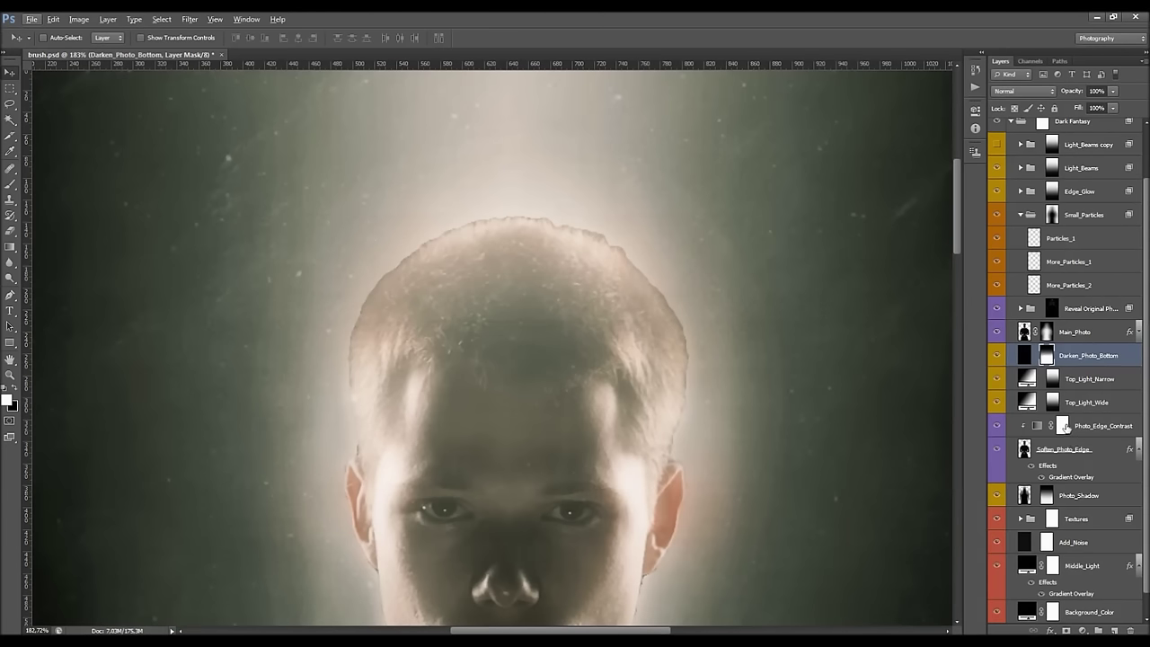
{"action": "scroll", "coordinate": [1066, 428], "scroll_direction": "up", "scroll_amount": 2}
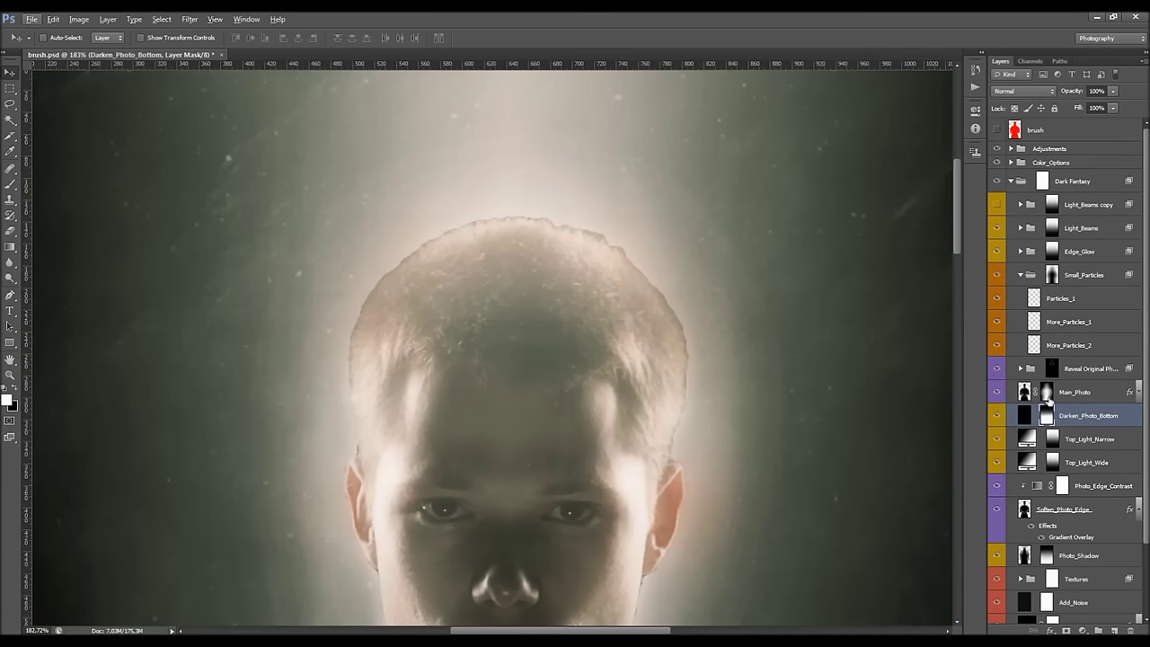
{"action": "left_click", "coordinate": [1048, 401]}
{"action": "left_click", "coordinate": [10, 185]}
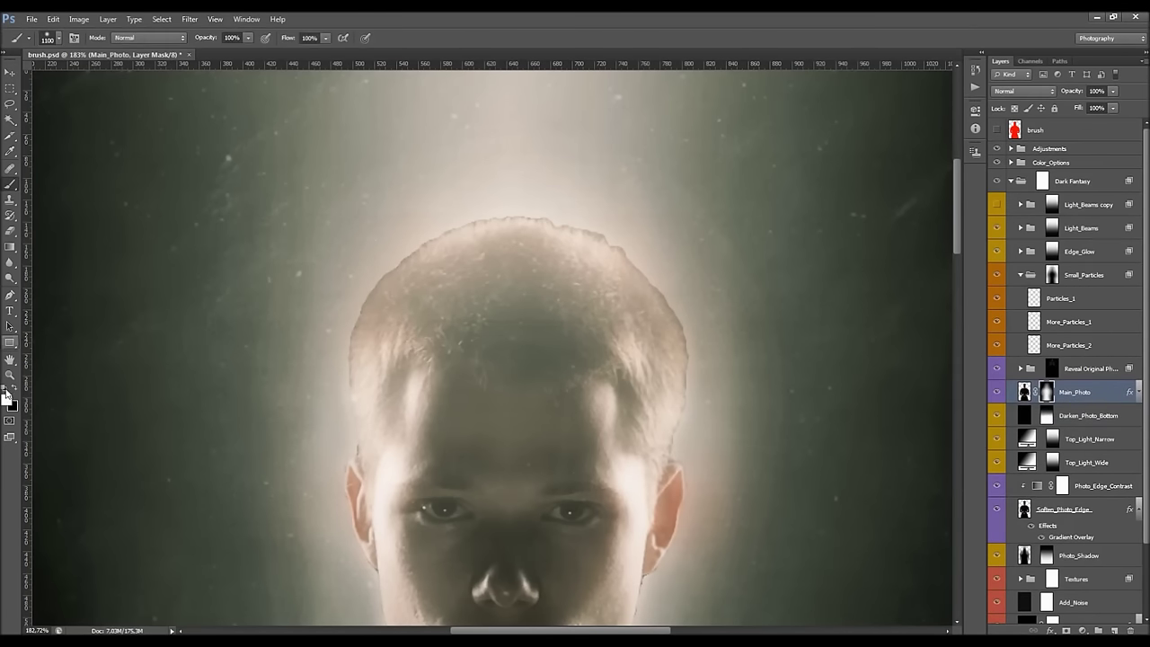
{"action": "key", "text": "bracketleft"}
{"action": "key", "text": "bracketleft"}
{"action": "key", "text": "bracketleft"}
{"action": "key", "text": "bracketleft"}
{"action": "key", "text": "bracketleft"}
{"action": "key", "text": "bracketleft"}
{"action": "key", "text": "bracketleft"}
{"action": "key", "text": "bracketleft"}
{"action": "key", "text": "bracketleft"}
{"action": "key", "text": "bracketleft"}
{"action": "key", "text": "bracketleft"}
{"action": "key", "text": "bracketleft"}
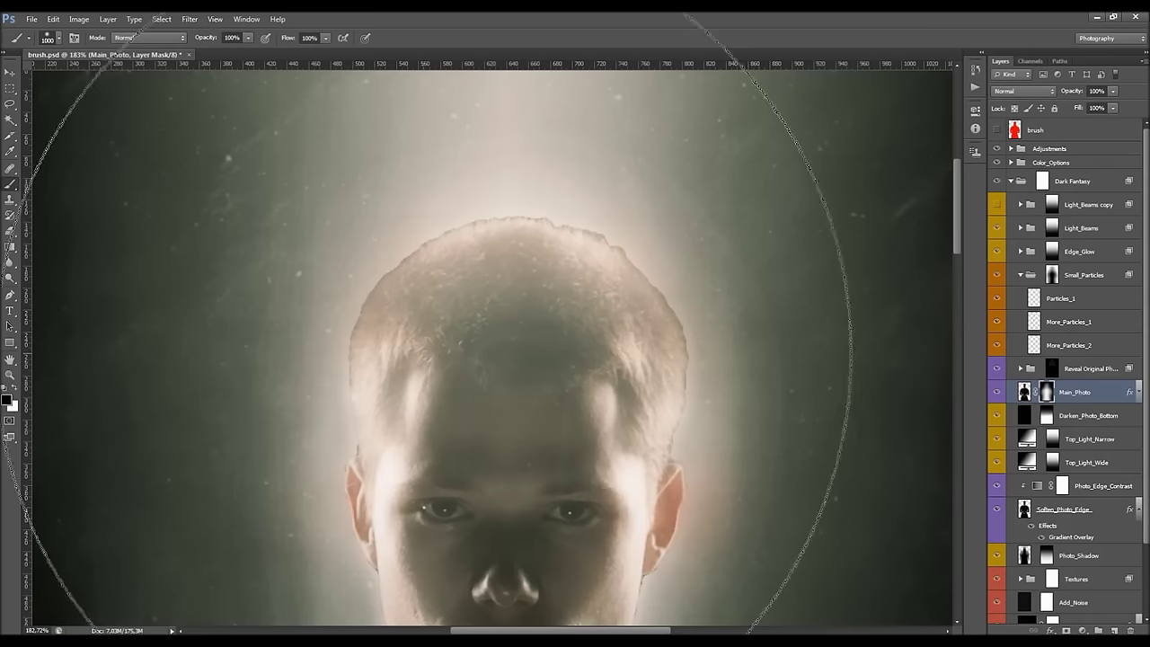
{"action": "key", "text": "bracketleft"}
{"action": "key", "text": "bracketleft"}
{"action": "key", "text": "bracketleft"}
{"action": "key", "text": "bracketleft"}
{"action": "key", "text": "bracketleft"}
{"action": "key", "text": "bracketleft"}
{"action": "key", "text": "bracketleft"}
{"action": "key", "text": "bracketleft"}
{"action": "key", "text": "bracketleft"}
{"action": "key", "text": "bracketleft"}
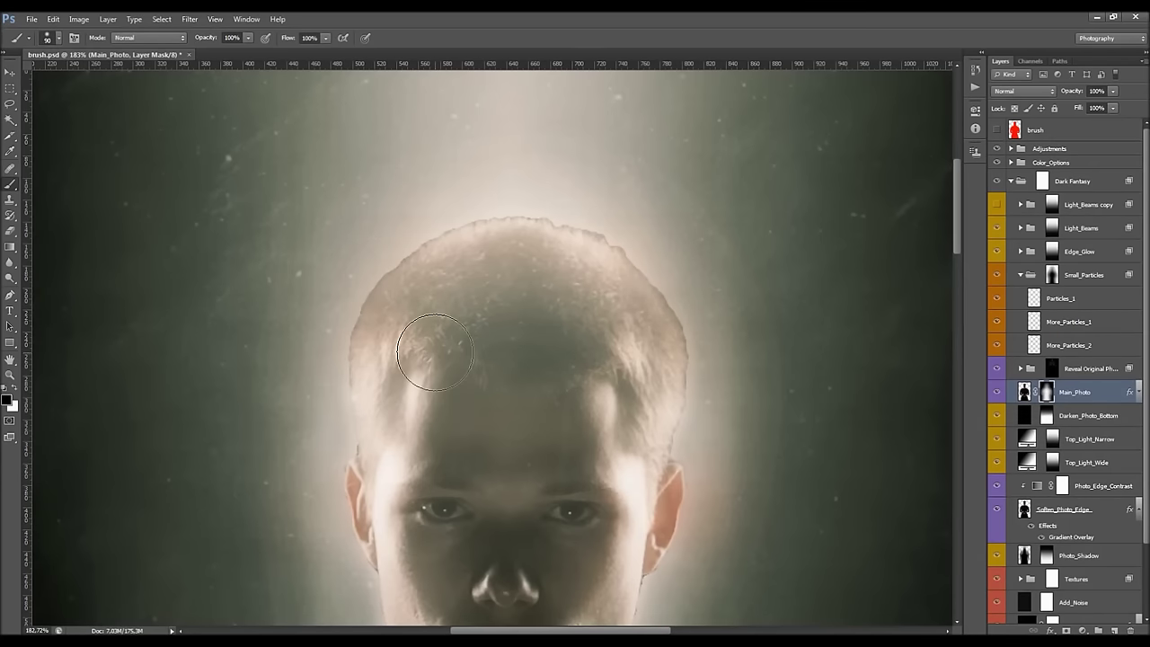
{"action": "key", "text": "bracketleft"}
{"action": "key", "text": "bracketleft"}
Check the Adjustments group's layers, then enlarge the brush to 40 px for the top hair edge.
{"action": "left_click", "coordinate": [1011, 149]}
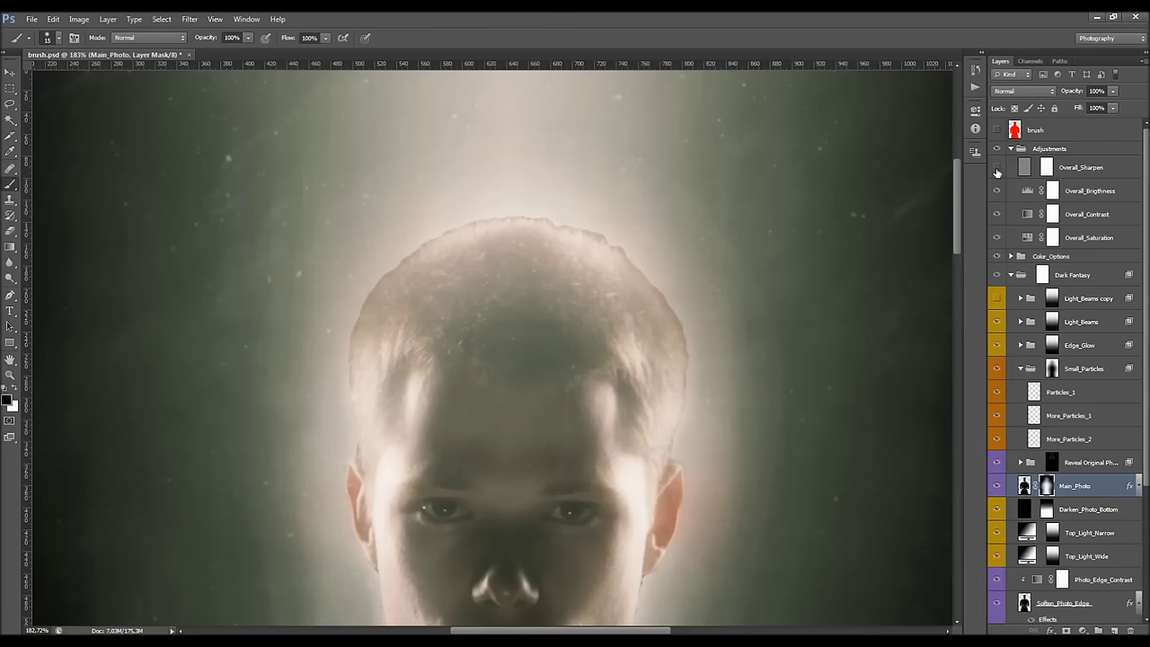
{"action": "left_click", "coordinate": [1011, 149]}
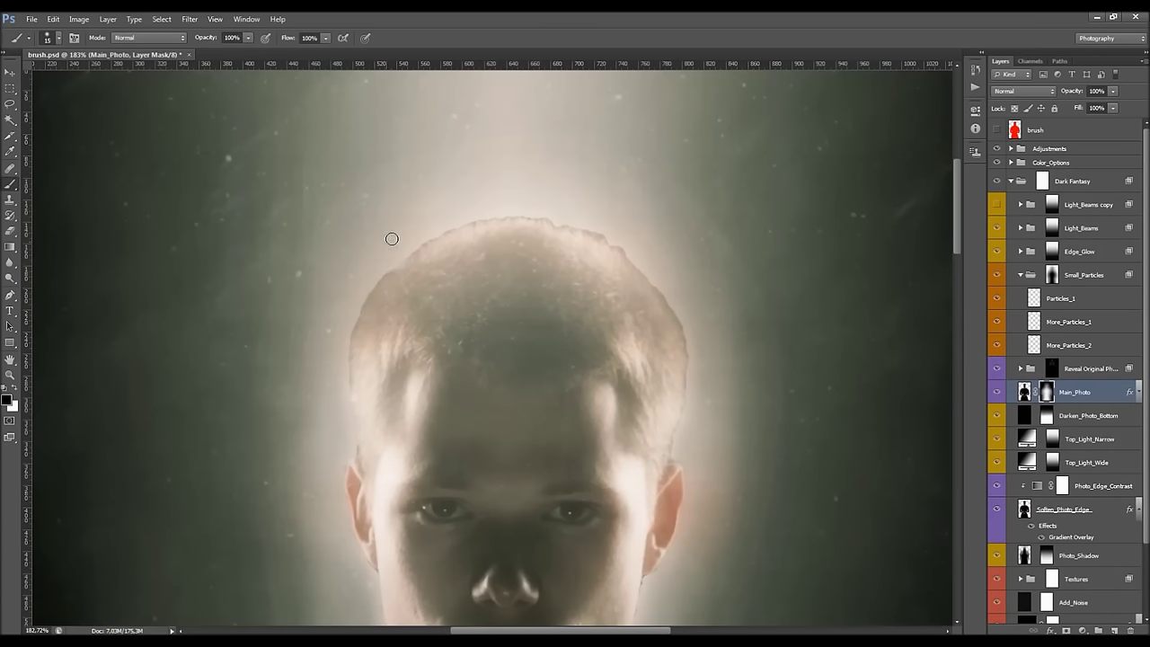
{"action": "scroll", "coordinate": [392, 238], "scroll_direction": "up", "scroll_amount": 2}
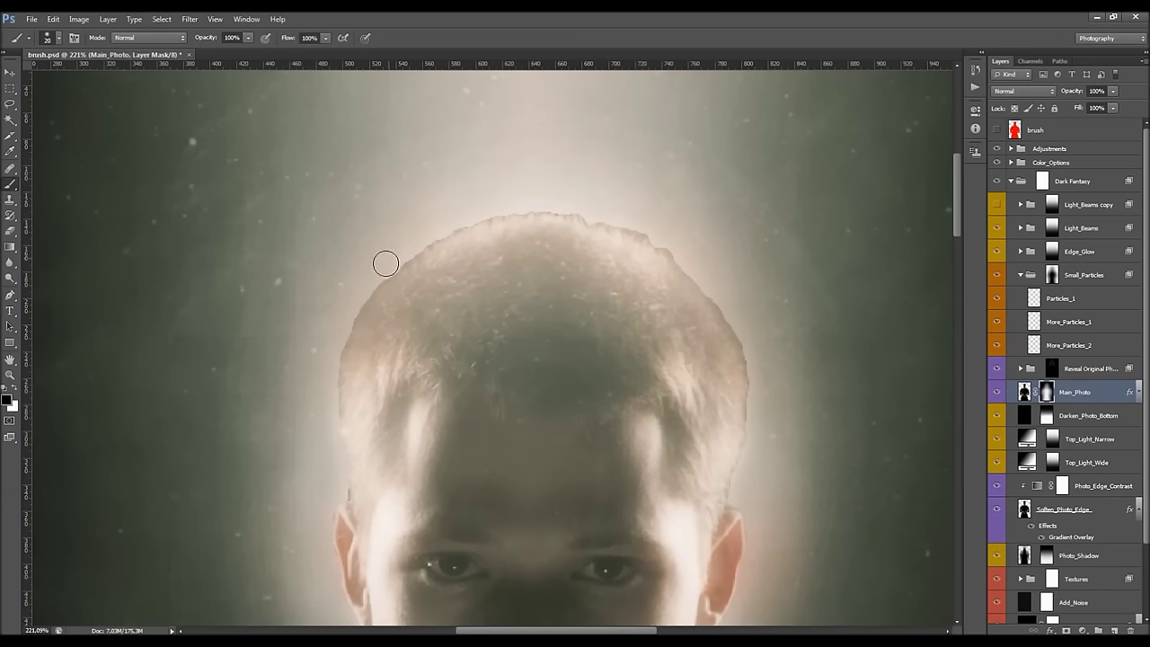
{"action": "key", "text": "bracketright"}
{"action": "key", "text": "bracketright"}
{"action": "key", "text": "bracketright"}
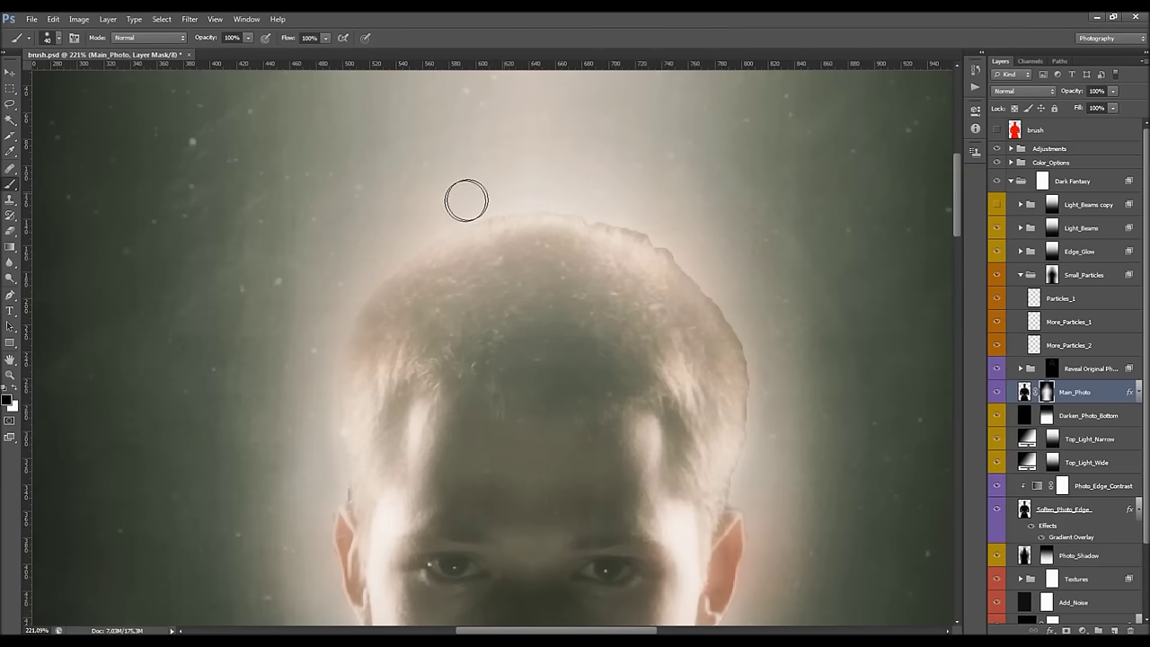
{"action": "scroll", "coordinate": [663, 243], "scroll_direction": "down", "scroll_amount": 1}
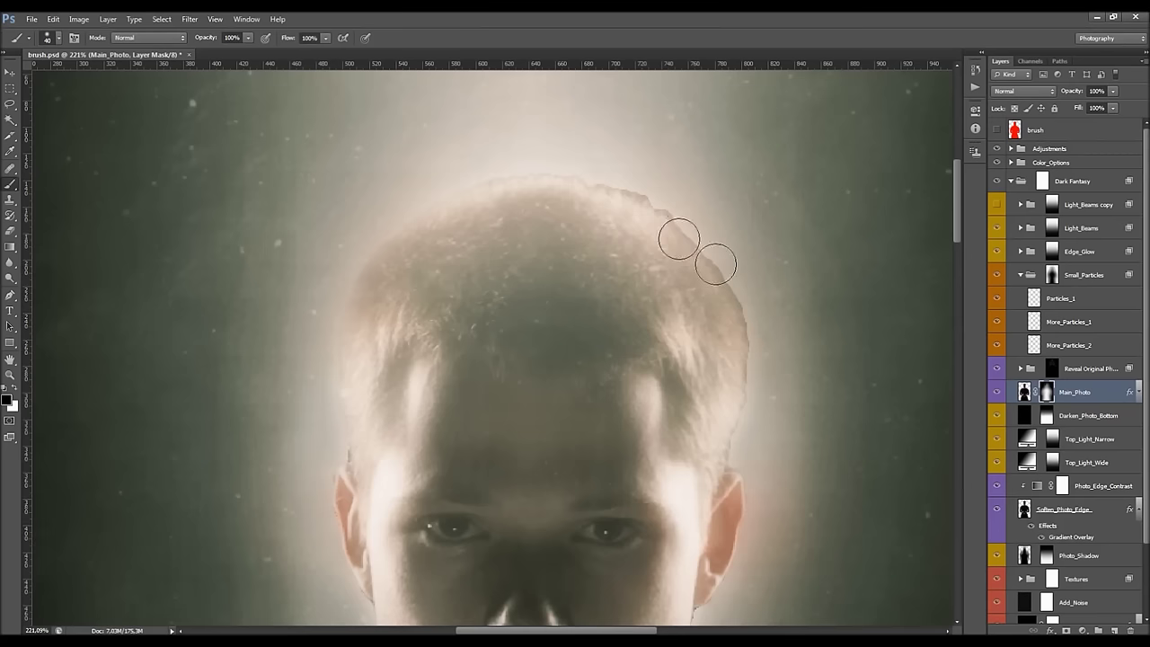
{"action": "scroll", "coordinate": [918, 377], "scroll_direction": "down", "scroll_amount": 1}
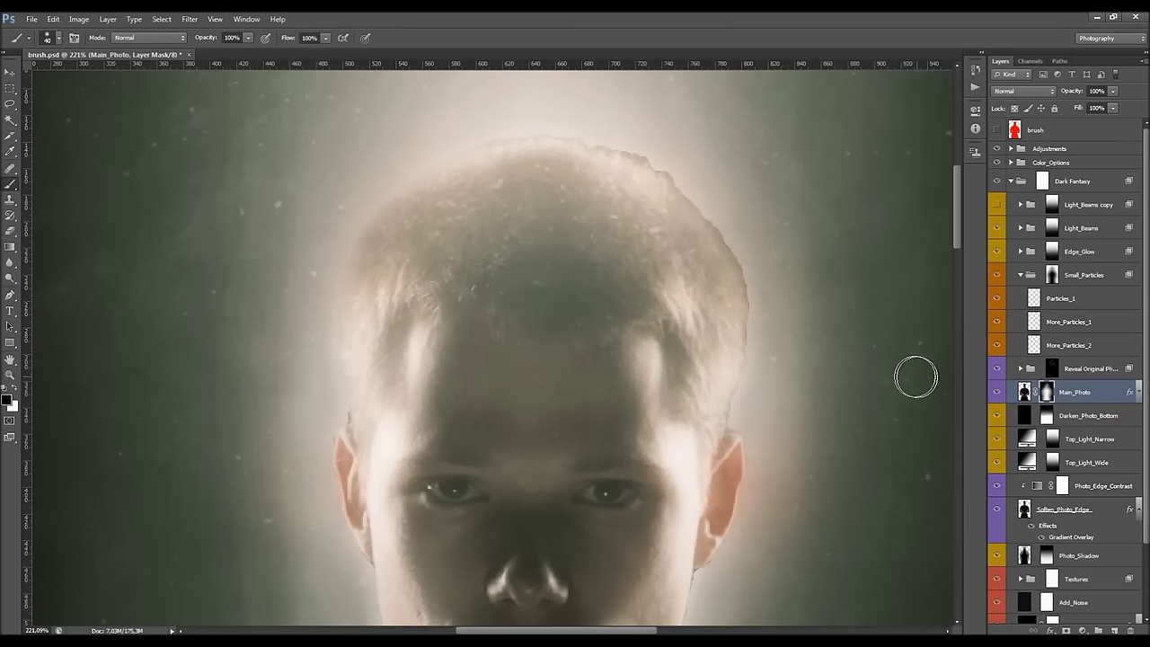
Paint away the jagged halo along the head's top-right edge, ear and top rim with a smaller brush.
{"action": "key", "text": "bracketleft"}
{"action": "key", "text": "bracketleft"}
{"action": "key", "text": "bracketleft"}
{"action": "key", "text": "bracketleft"}
{"action": "mouse_move", "coordinate": [540, 126]}
{"action": "left_mouse_down"}
{"action": "mouse_move", "coordinate": [611, 133]}
{"action": "mouse_move", "coordinate": [670, 167]}
{"action": "mouse_move", "coordinate": [619, 137]}
{"action": "left_mouse_up"}
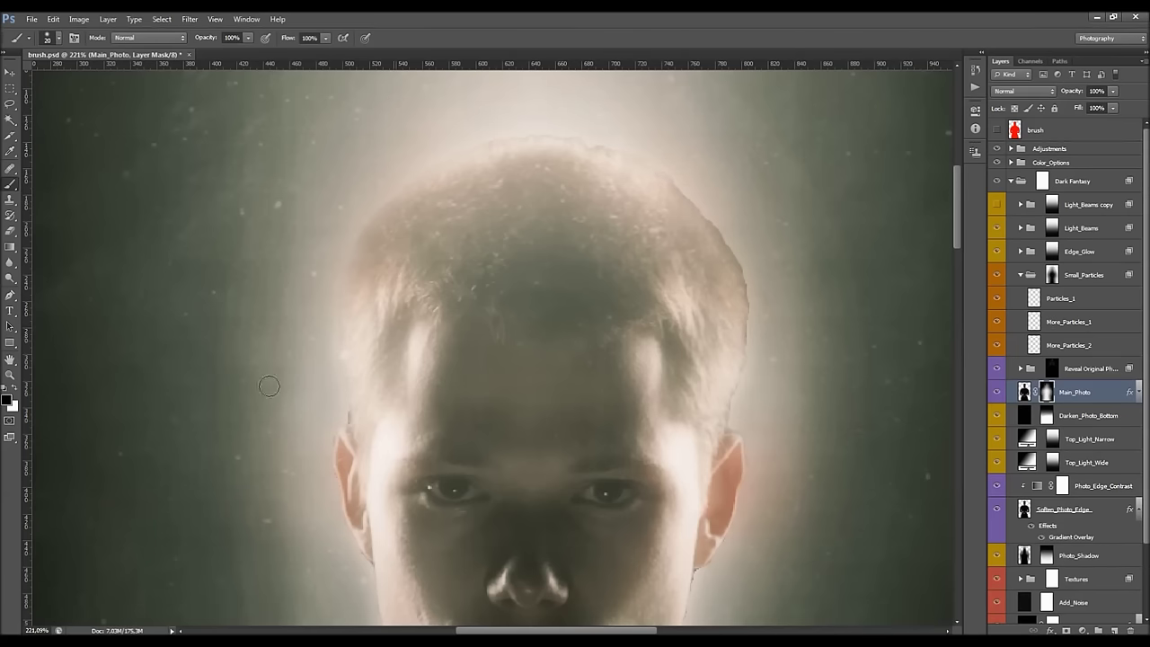
{"action": "mouse_move", "coordinate": [675, 169]}
{"action": "left_mouse_down"}
{"action": "mouse_move", "coordinate": [708, 206]}
{"action": "mouse_move", "coordinate": [753, 284]}
{"action": "mouse_move", "coordinate": [746, 270]}
{"action": "mouse_move", "coordinate": [756, 310]}
{"action": "mouse_move", "coordinate": [736, 427]}
{"action": "mouse_move", "coordinate": [753, 437]}
{"action": "mouse_move", "coordinate": [757, 483]}
{"action": "mouse_move", "coordinate": [737, 500]}
{"action": "left_mouse_up"}
{"action": "mouse_move", "coordinate": [647, 129]}
{"action": "left_mouse_down"}
{"action": "mouse_move", "coordinate": [611, 141]}
{"action": "mouse_move", "coordinate": [500, 126]}
{"action": "left_mouse_up"}
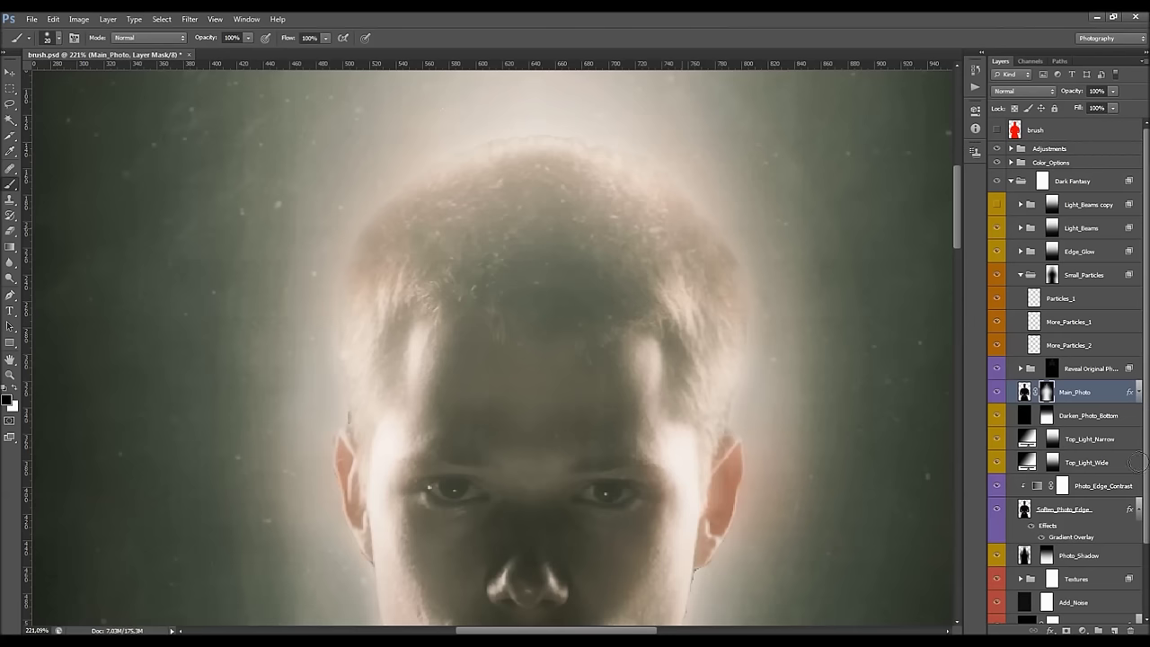
Toggle Soften_Photo_Edge to compare, then target the Reveal Original Photo mask.
{"action": "left_click", "coordinate": [998, 514]}
{"action": "left_click", "coordinate": [997, 513]}
{"action": "left_click", "coordinate": [1049, 370]}
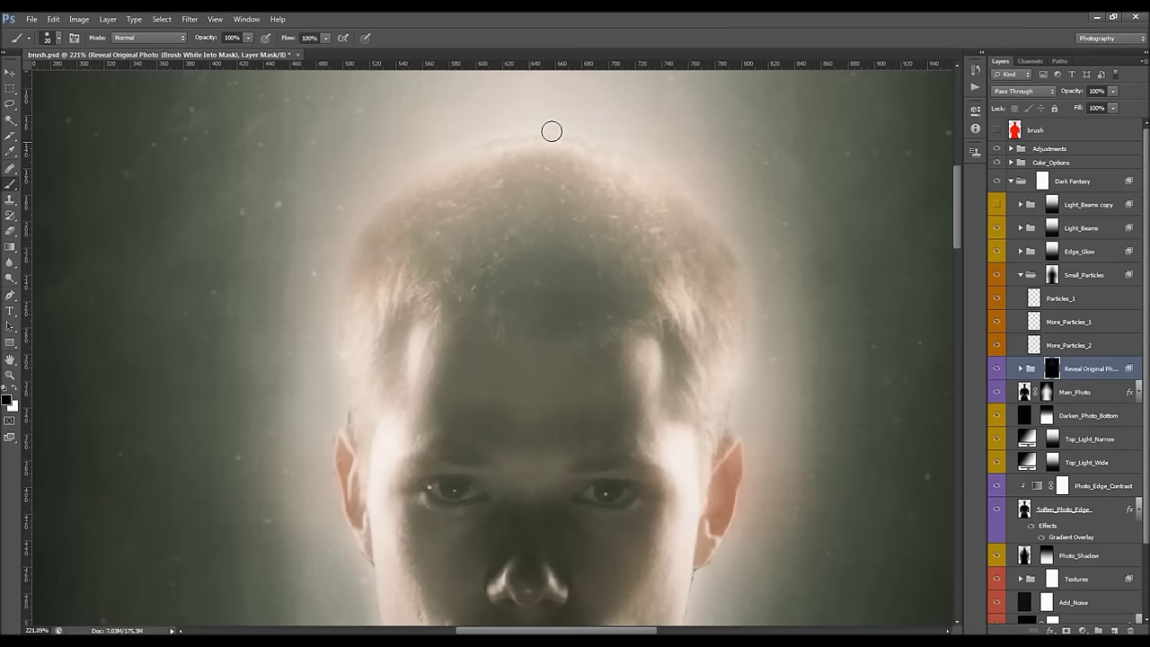
Paint along the top of the hair on the Reveal Original Photo mask, then zoom in on the ear.
{"action": "mouse_move", "coordinate": [479, 133]}
{"action": "left_mouse_down"}
{"action": "mouse_move", "coordinate": [548, 131]}
{"action": "mouse_move", "coordinate": [626, 149]}
{"action": "left_mouse_up"}
{"action": "scroll", "coordinate": [540, 115], "scroll_direction": "down", "scroll_amount": 2}
{"action": "scroll", "coordinate": [663, 235], "scroll_direction": "down", "scroll_amount": 4}
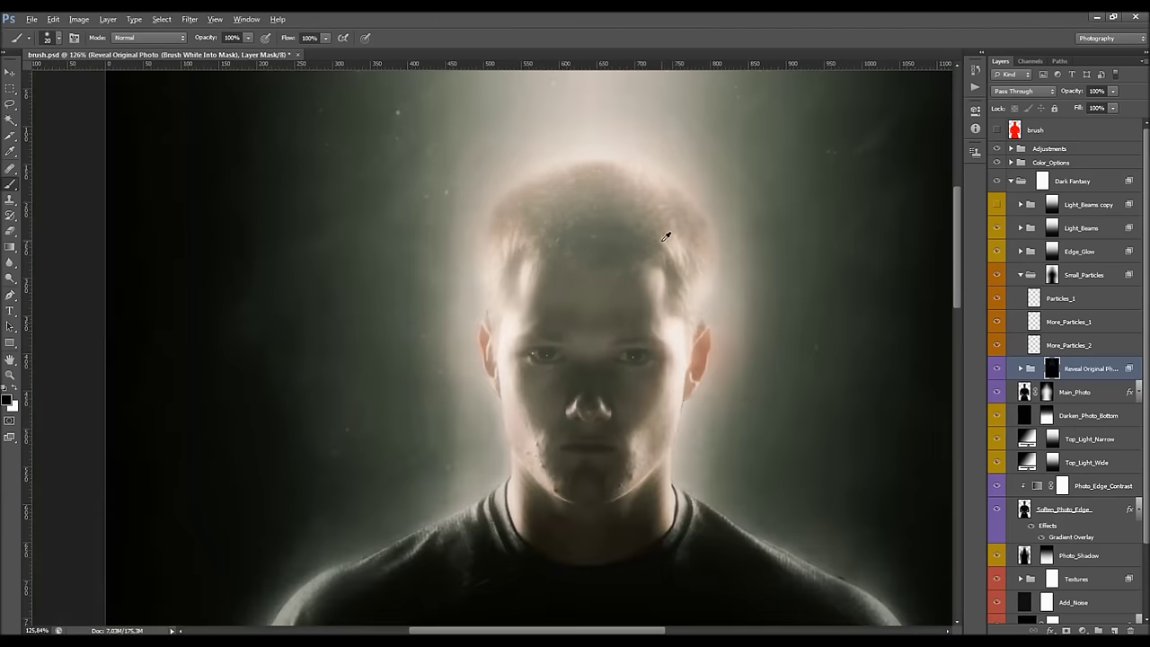
{"action": "scroll", "coordinate": [500, 355], "scroll_direction": "up", "scroll_amount": 3}
{"action": "scroll", "coordinate": [501, 355], "scroll_direction": "up", "scroll_amount": 3}
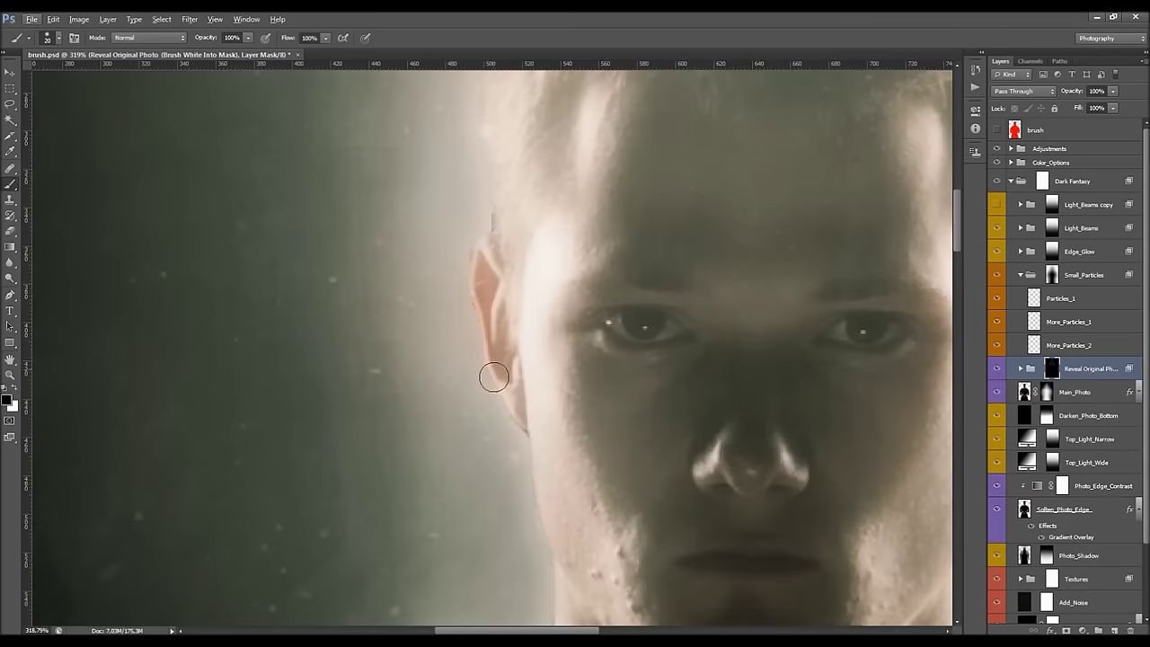
Paint away the dark jaw fringe on the Main_Photo mask with a slightly larger brush.
{"action": "left_click", "coordinate": [1048, 392]}
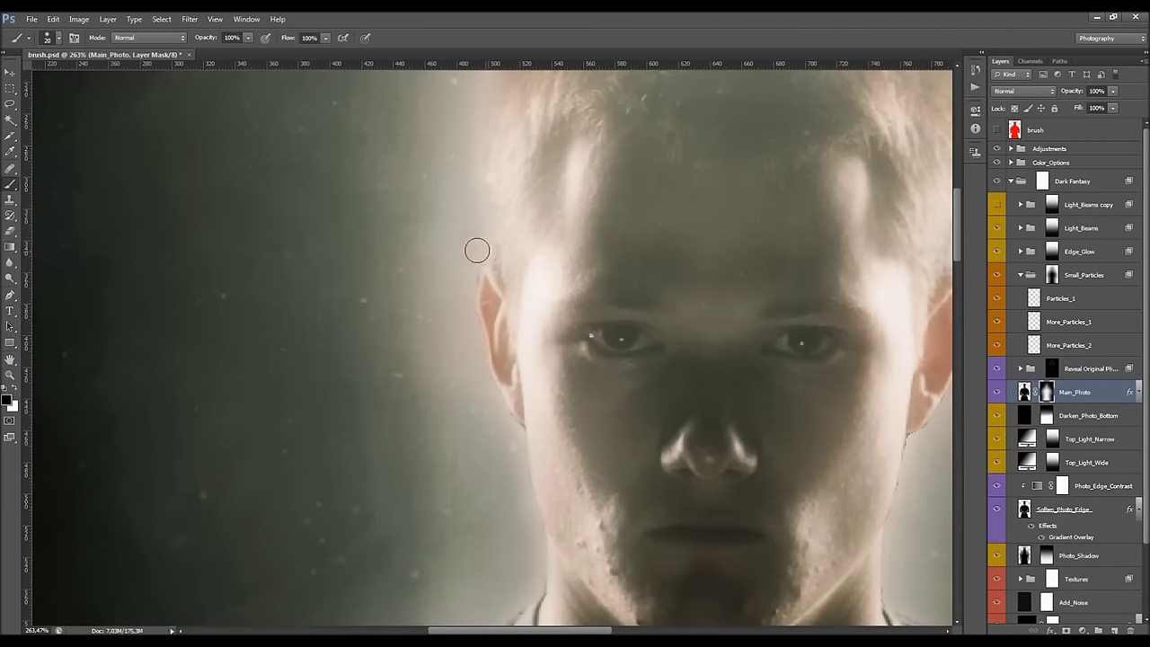
{"action": "left_click", "coordinate": [1046, 369]}
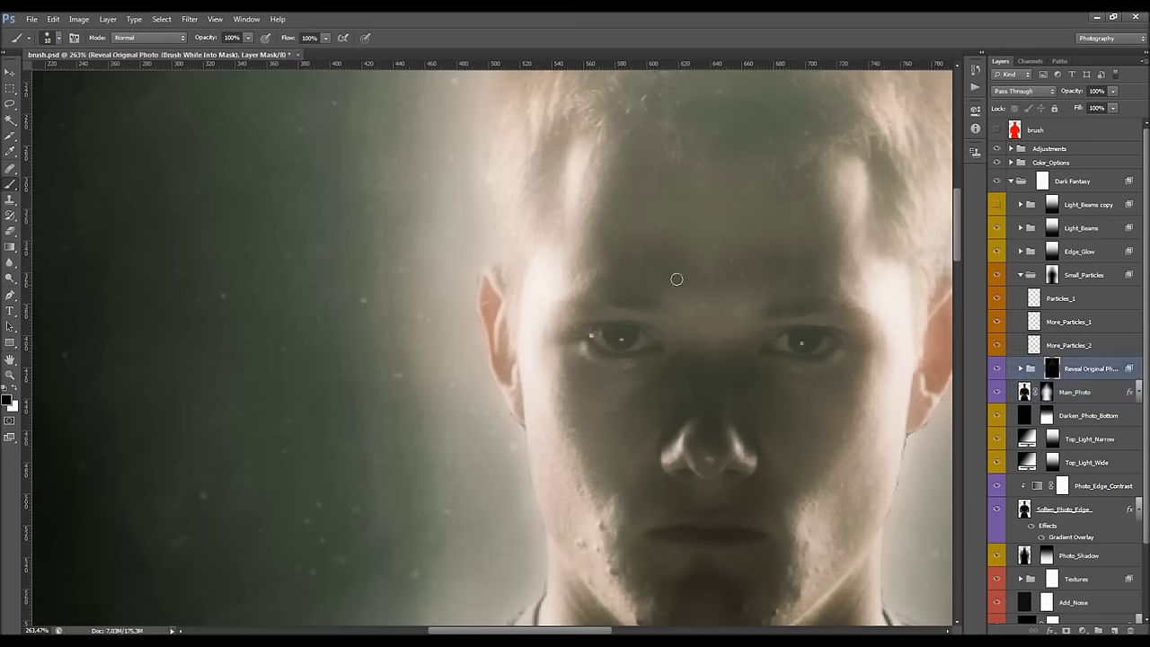
{"action": "key", "text": "bracketright"}
{"action": "left_click", "coordinate": [1052, 393]}
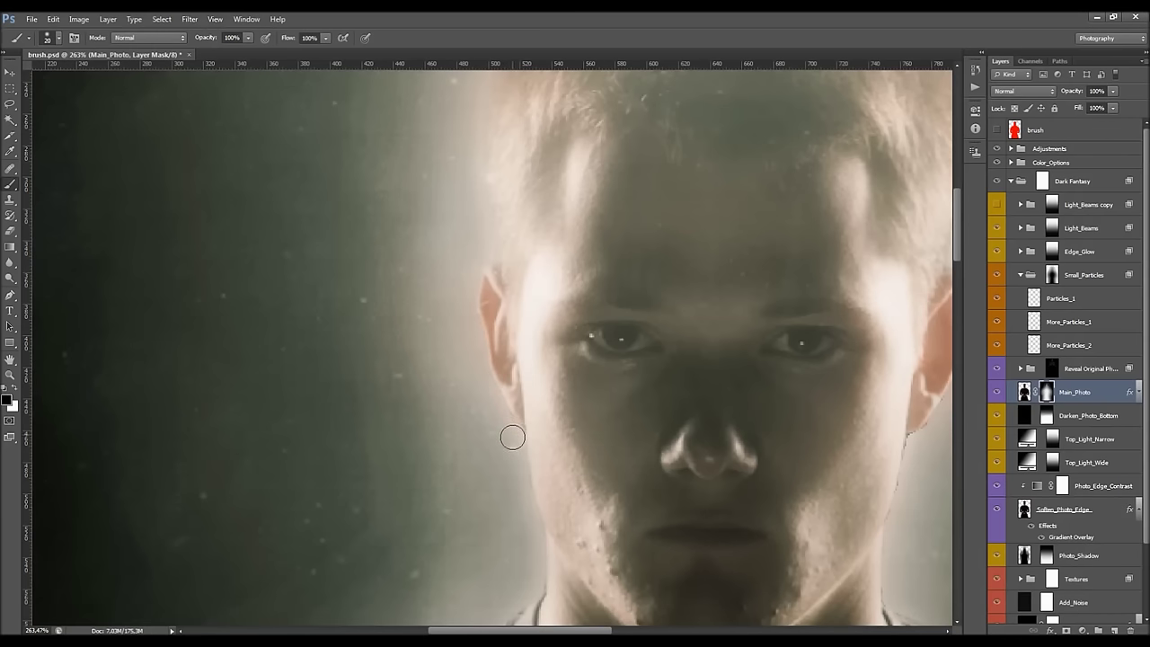
{"action": "scroll", "coordinate": [385, 411], "scroll_direction": "down", "scroll_amount": 3}
{"action": "scroll", "coordinate": [811, 525], "scroll_direction": "up", "scroll_amount": 3}
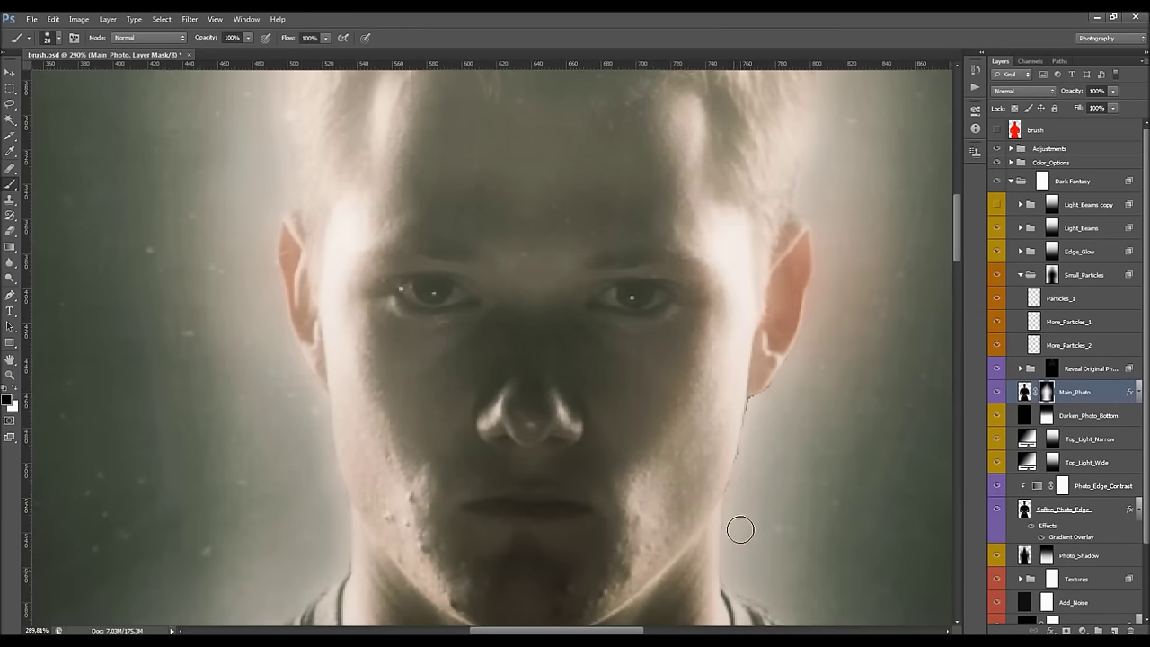
{"action": "left_click_drag", "start_coordinate": [746, 466], "coordinate": [763, 398]}
Refine the jaw and shoulder edges with a smaller brush on the Reveal Original Photo and Main_Photo masks.
{"action": "key", "text": "bracketleft"}
{"action": "key", "text": "bracketleft"}
{"action": "scroll", "coordinate": [666, 366], "scroll_direction": "down", "scroll_amount": 5}
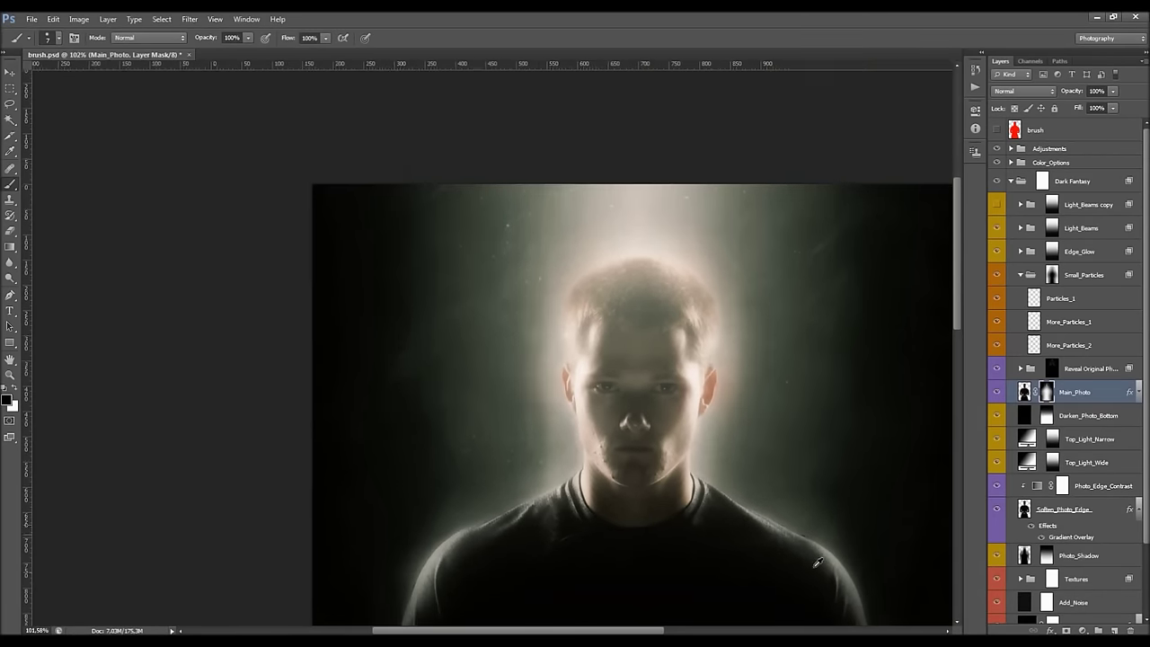
{"action": "scroll", "coordinate": [870, 546], "scroll_direction": "up", "scroll_amount": 3}
{"action": "scroll", "coordinate": [871, 546], "scroll_direction": "up", "scroll_amount": 2}
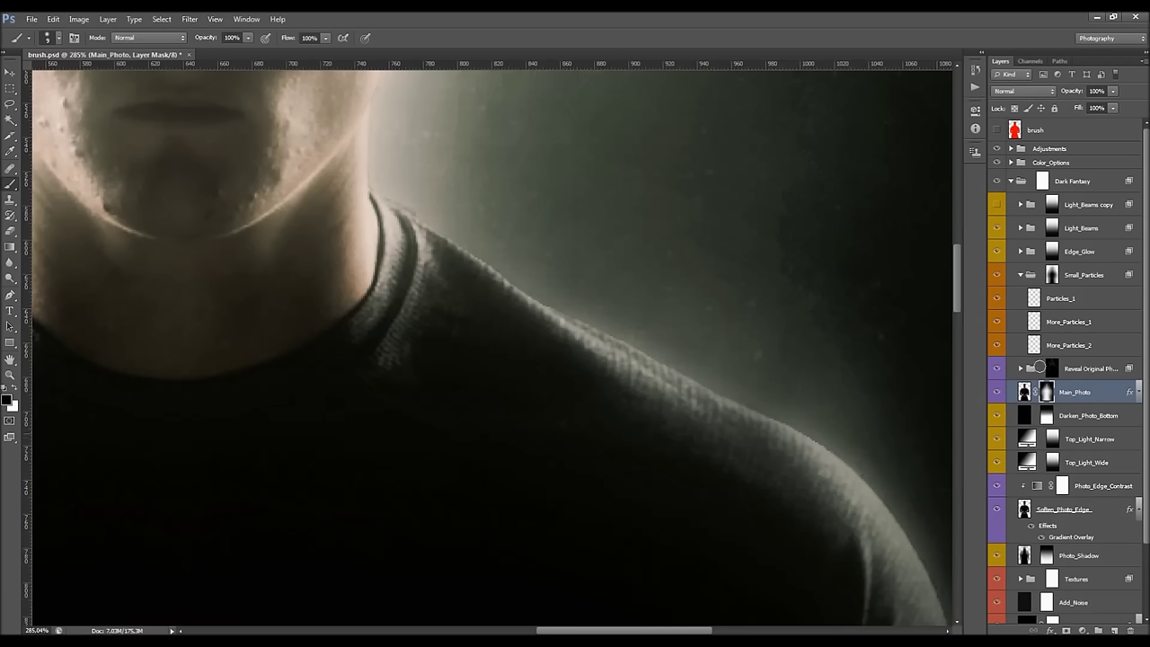
{"action": "left_click", "coordinate": [1053, 369]}
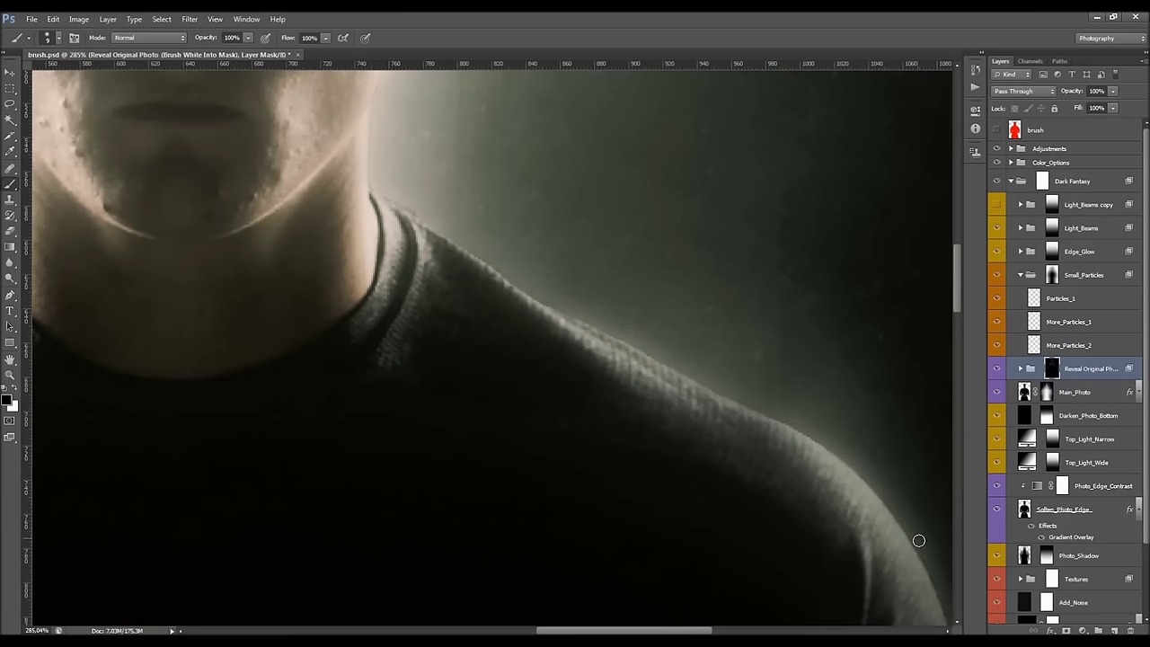
{"action": "scroll", "coordinate": [755, 395], "scroll_direction": "down", "scroll_amount": 5}
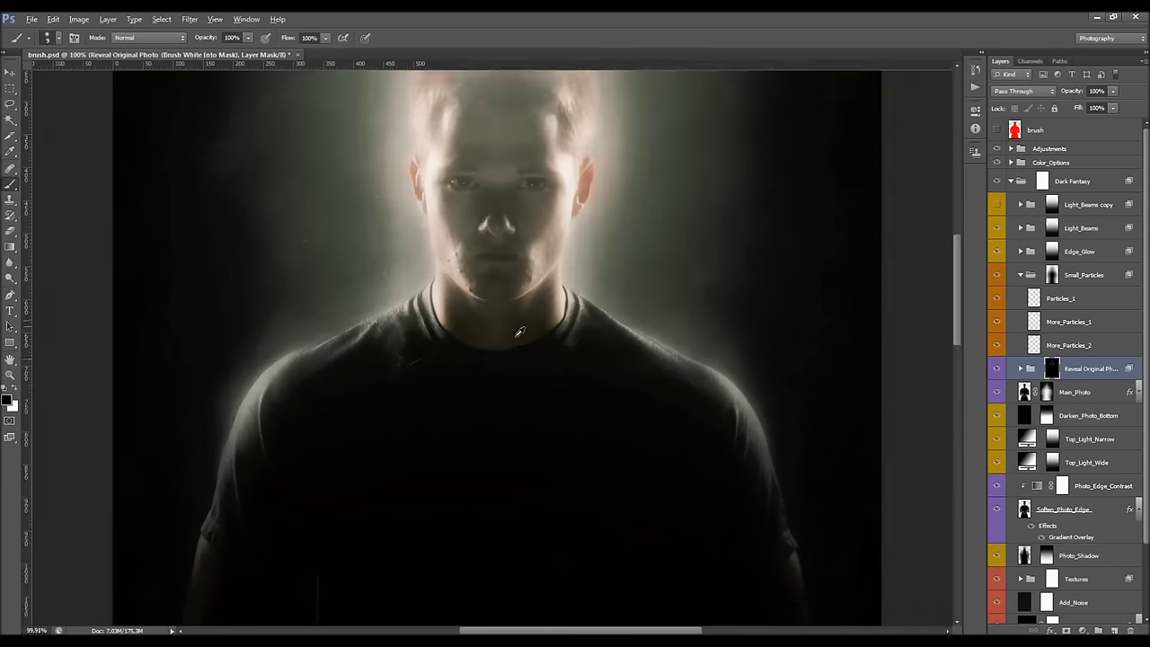
{"action": "scroll", "coordinate": [239, 352], "scroll_direction": "up", "scroll_amount": 4}
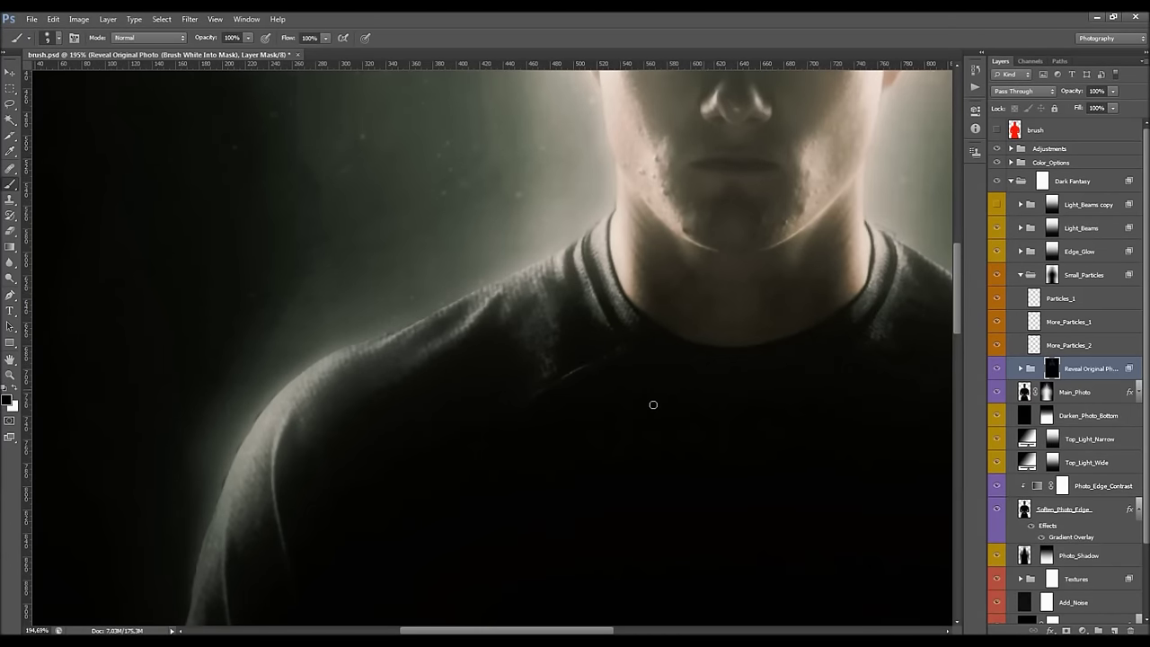
{"action": "scroll", "coordinate": [450, 441], "scroll_direction": "down", "scroll_amount": 1}
{"action": "scroll", "coordinate": [192, 423], "scroll_direction": "up", "scroll_amount": 2}
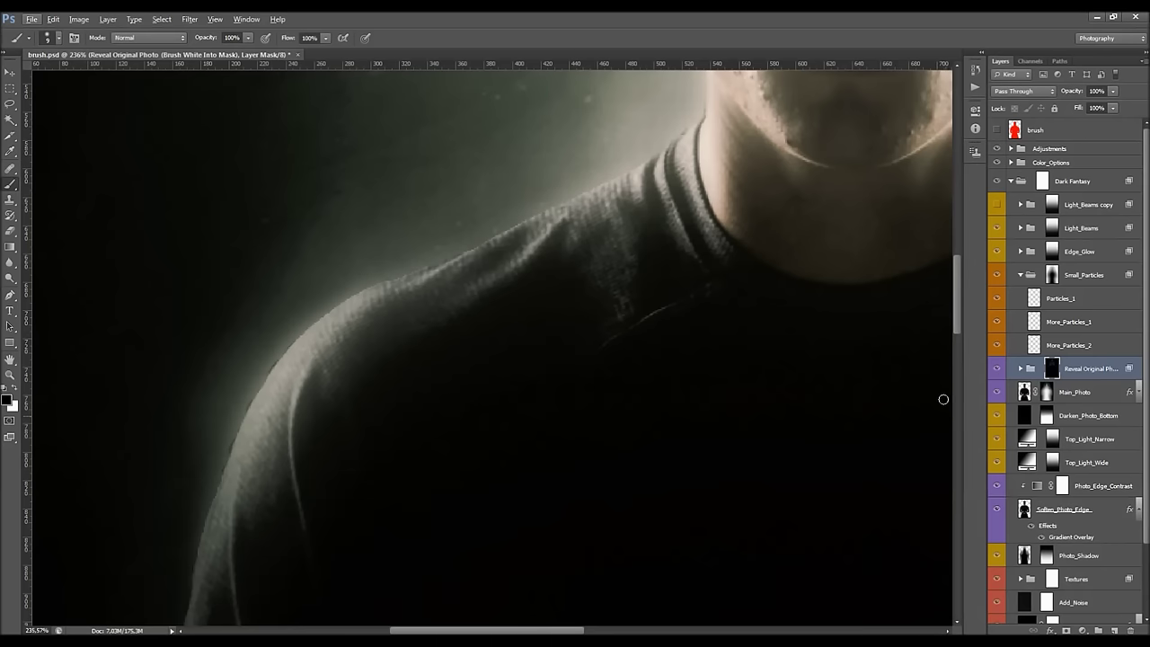
{"action": "key", "text": "alt"}
{"action": "left_click", "coordinate": [1025, 397]}
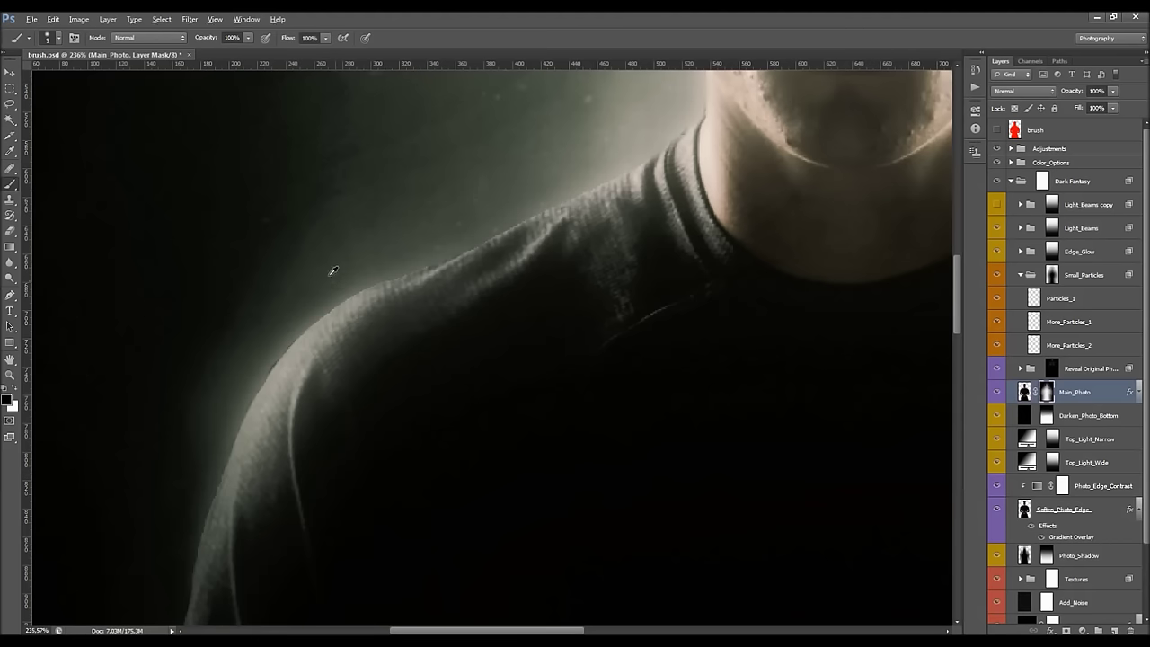
Fit the whole portrait on screen and select the Light_Beams group.
{"action": "key", "text": "ctrl+0"}
{"action": "scroll", "coordinate": [341, 262], "scroll_direction": "down", "scroll_amount": 2}
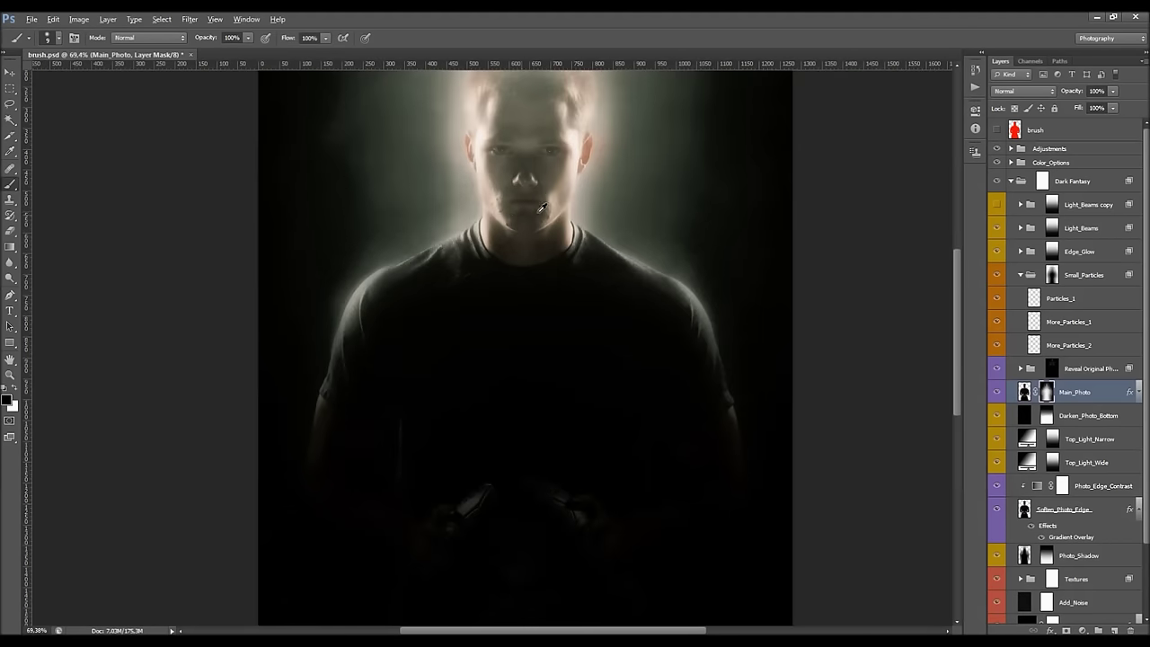
{"action": "key", "text": "v"}
{"action": "key", "text": "alt+v"}
{"action": "key", "text": "Escape"}
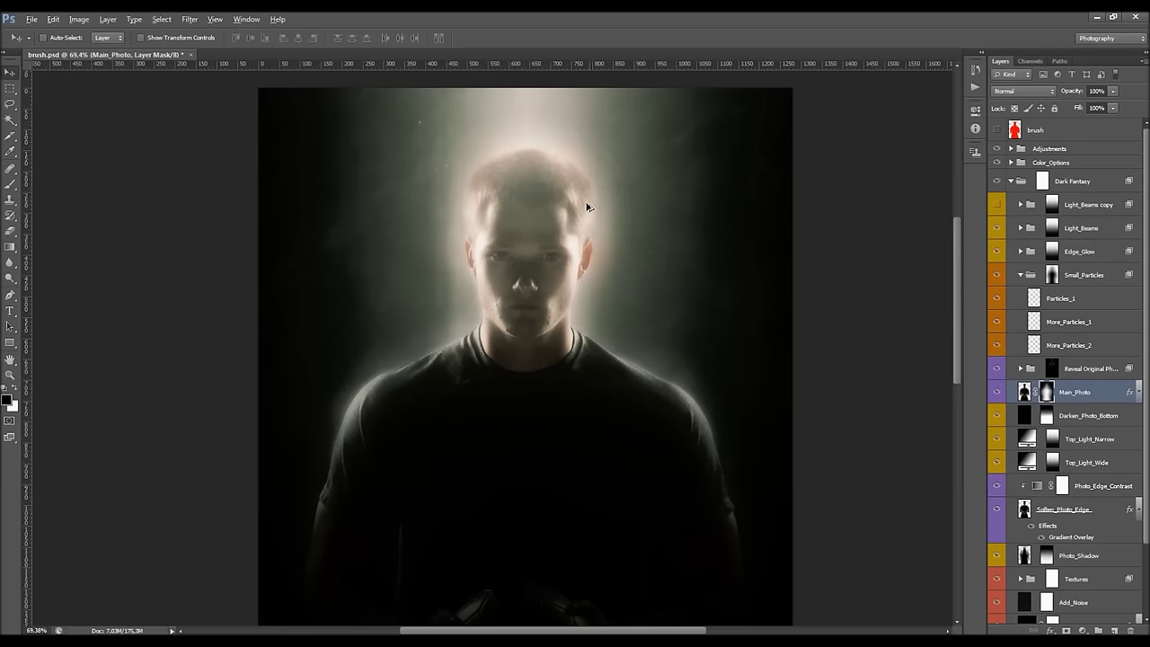
{"action": "scroll", "coordinate": [544, 225], "scroll_direction": "down", "scroll_amount": 2}
{"action": "scroll", "coordinate": [503, 93], "scroll_direction": "up", "scroll_amount": 2}
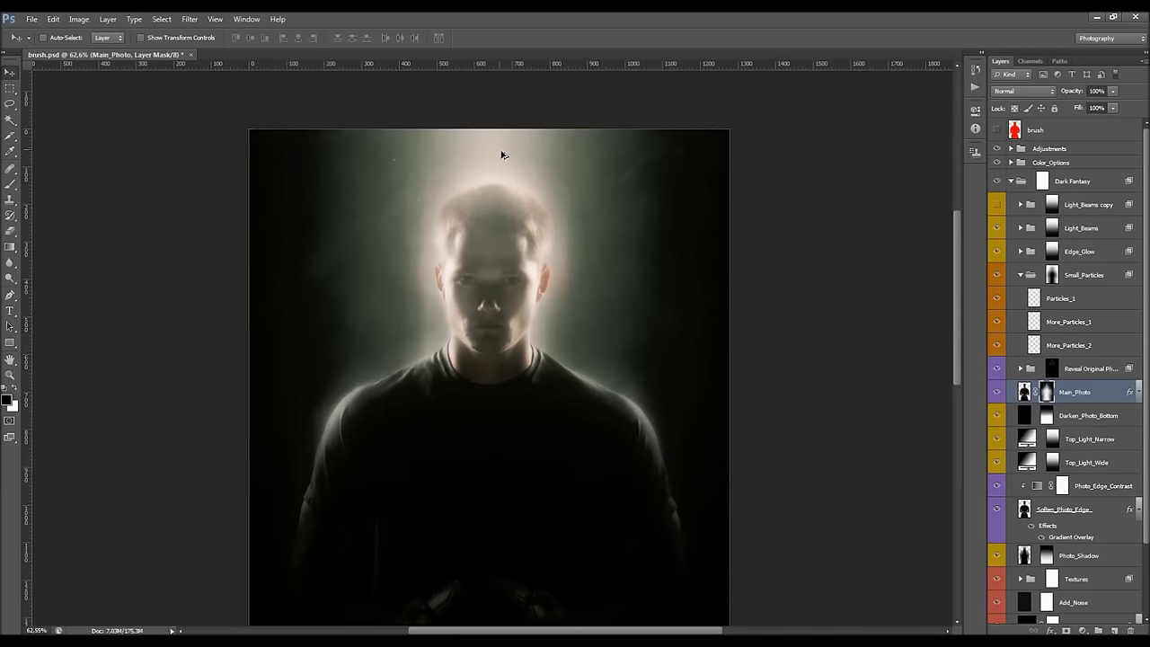
{"action": "left_click", "coordinate": [1086, 228]}
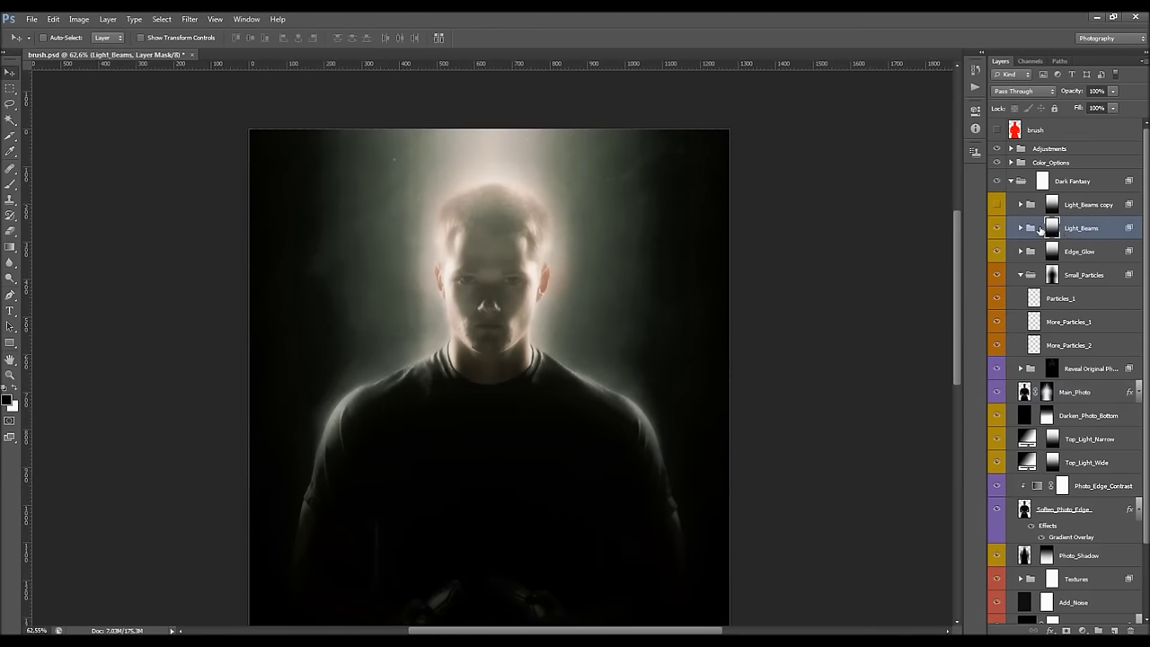
Free Transform the Narrow_Light_Beams layer, stretching it wider on both sides.
{"action": "left_click", "coordinate": [997, 234]}
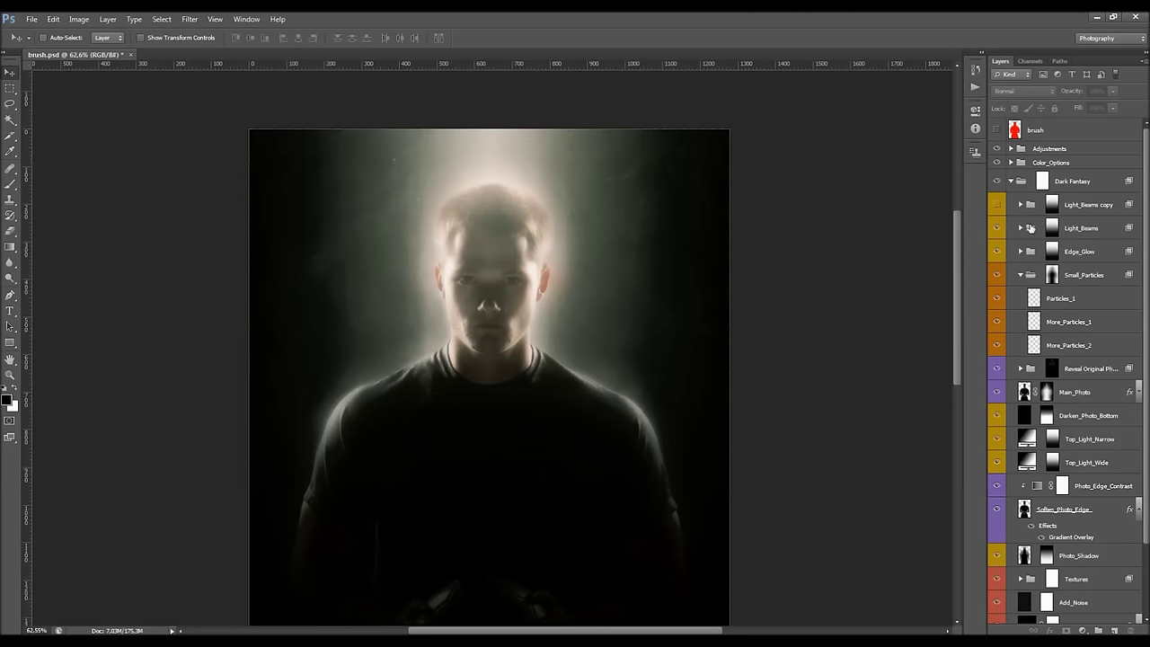
{"action": "left_click", "coordinate": [1020, 229]}
{"action": "left_click", "coordinate": [1015, 252]}
{"action": "key", "text": "b"}
{"action": "right_click", "coordinate": [459, 263]}
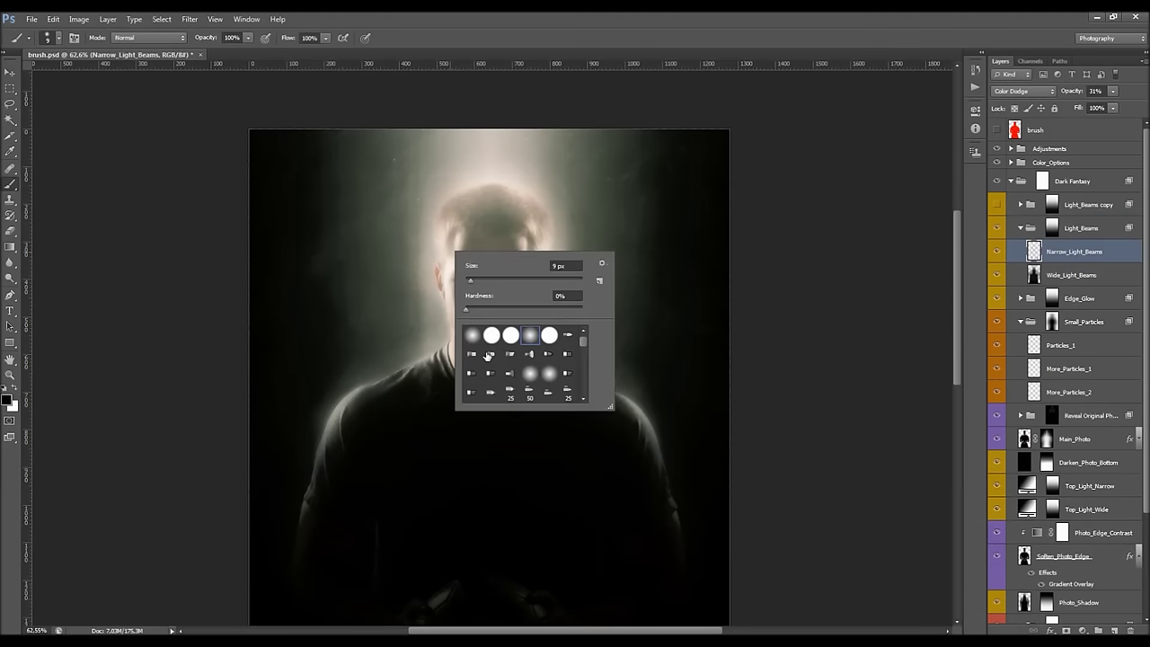
{"action": "key", "text": "Escape"}
{"action": "key", "text": "l"}
{"action": "right_click", "coordinate": [508, 310]}
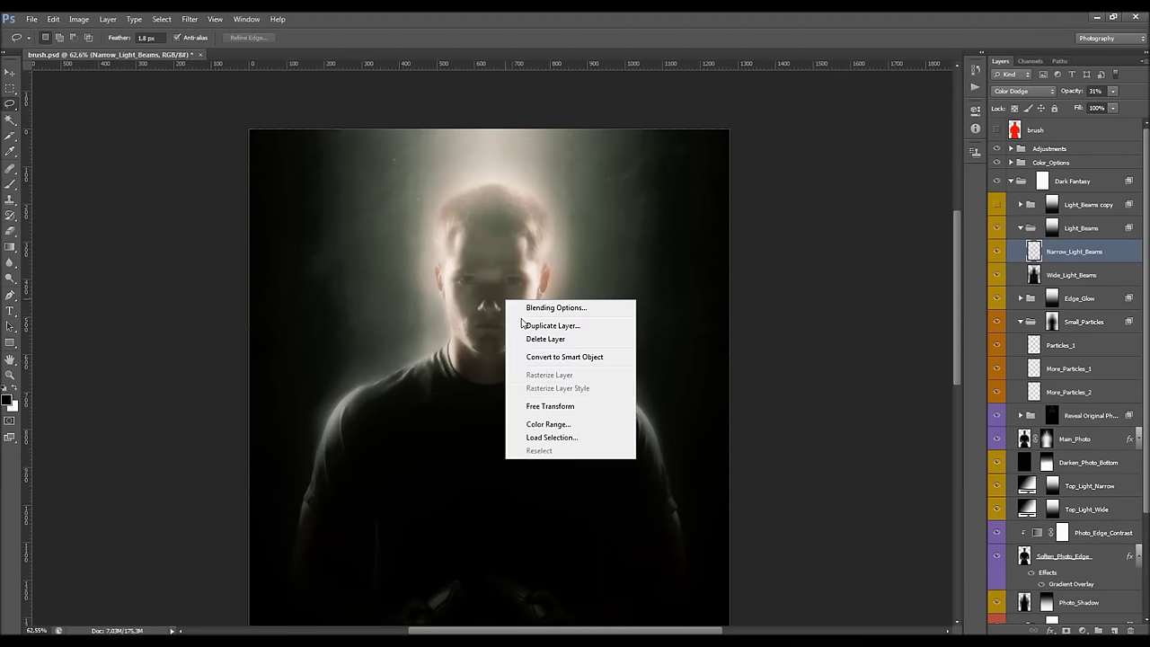
{"action": "left_click", "coordinate": [569, 405]}
{"action": "left_click_drag", "start_coordinate": [764, 342], "coordinate": [798, 340]}
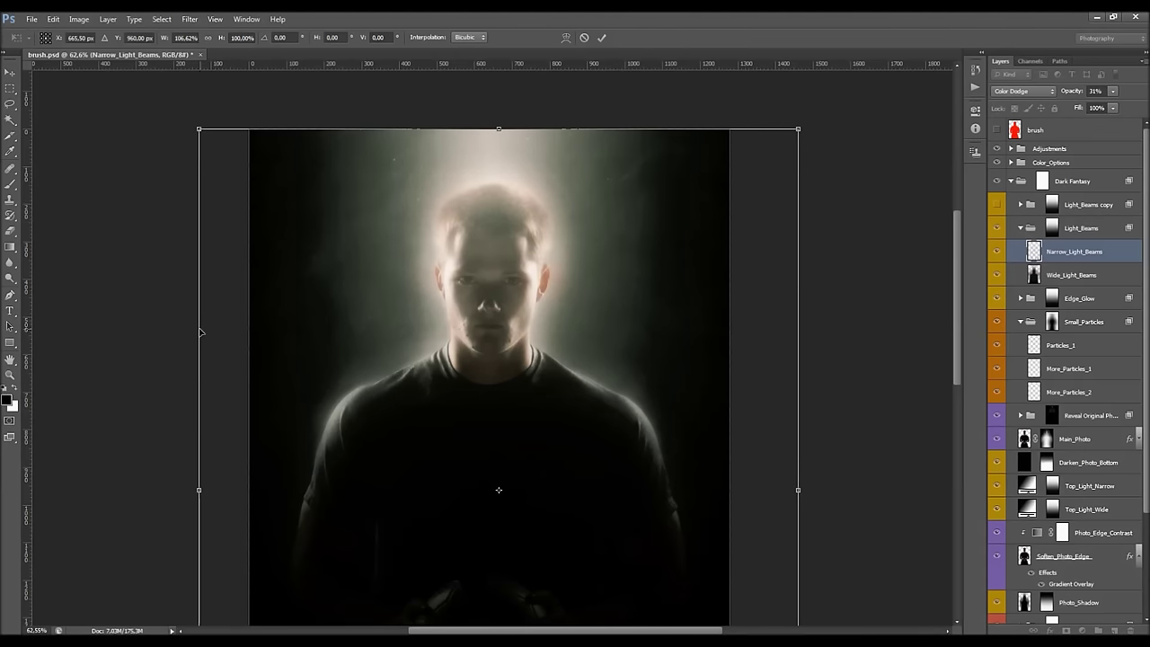
{"action": "left_click_drag", "start_coordinate": [199, 329], "coordinate": [120, 329]}
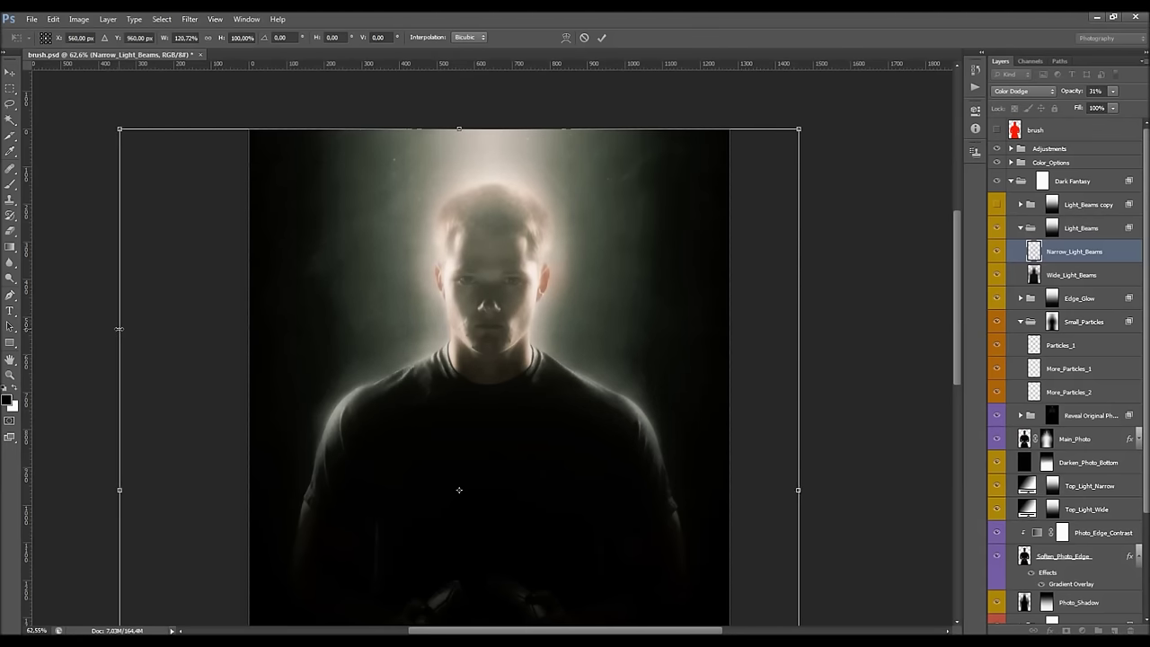
{"action": "left_click", "coordinate": [602, 38]}
Transform Narrow_Light_Beams and Wide_Light_Beams together down to about 93% width.
{"action": "key", "text": "l"}
{"action": "scroll", "coordinate": [521, 211], "scroll_direction": "down", "scroll_amount": 3}
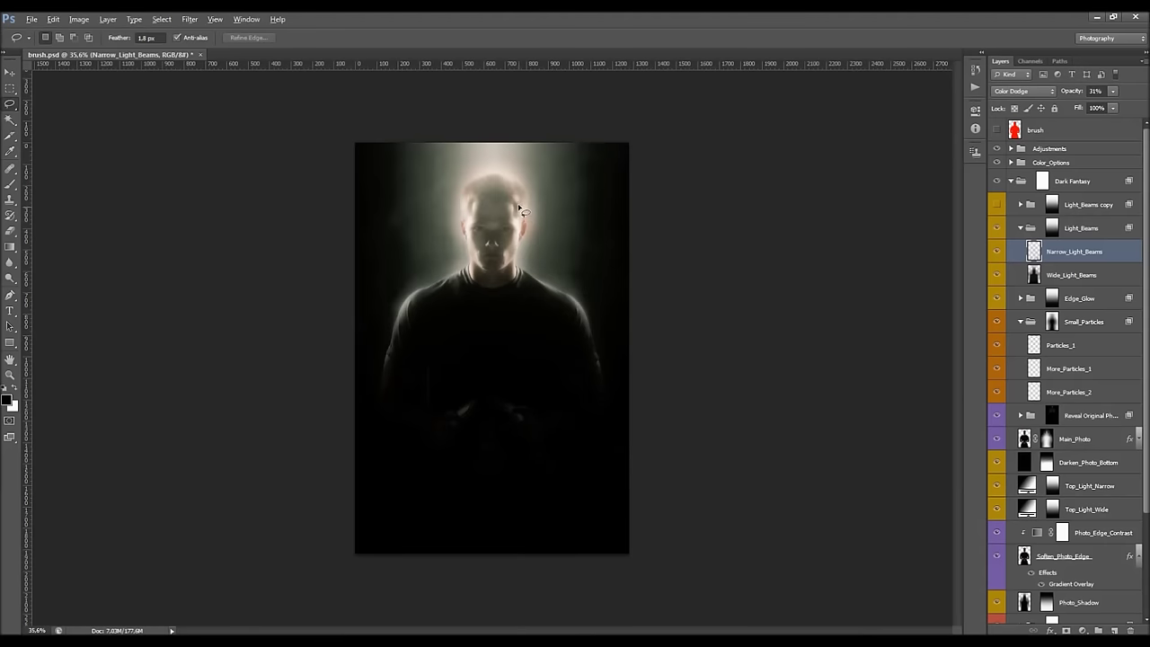
{"action": "scroll", "coordinate": [520, 211], "scroll_direction": "up", "scroll_amount": 1}
{"action": "left_click", "coordinate": [1083, 275], "text": "shift"}
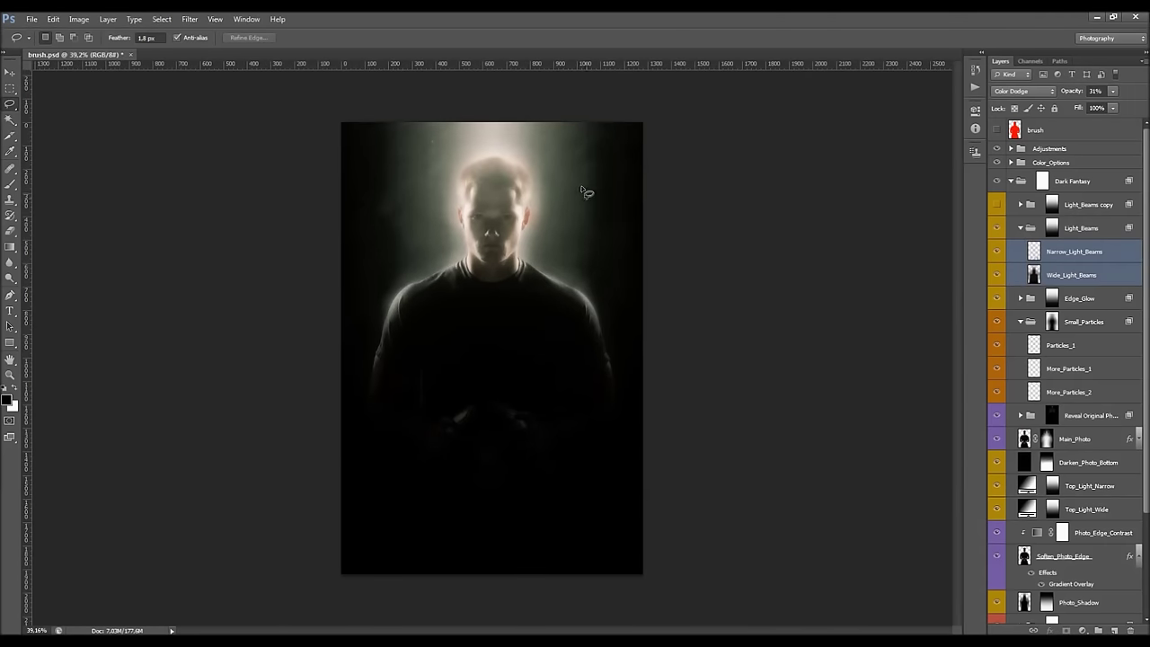
{"action": "left_click", "coordinate": [1099, 255]}
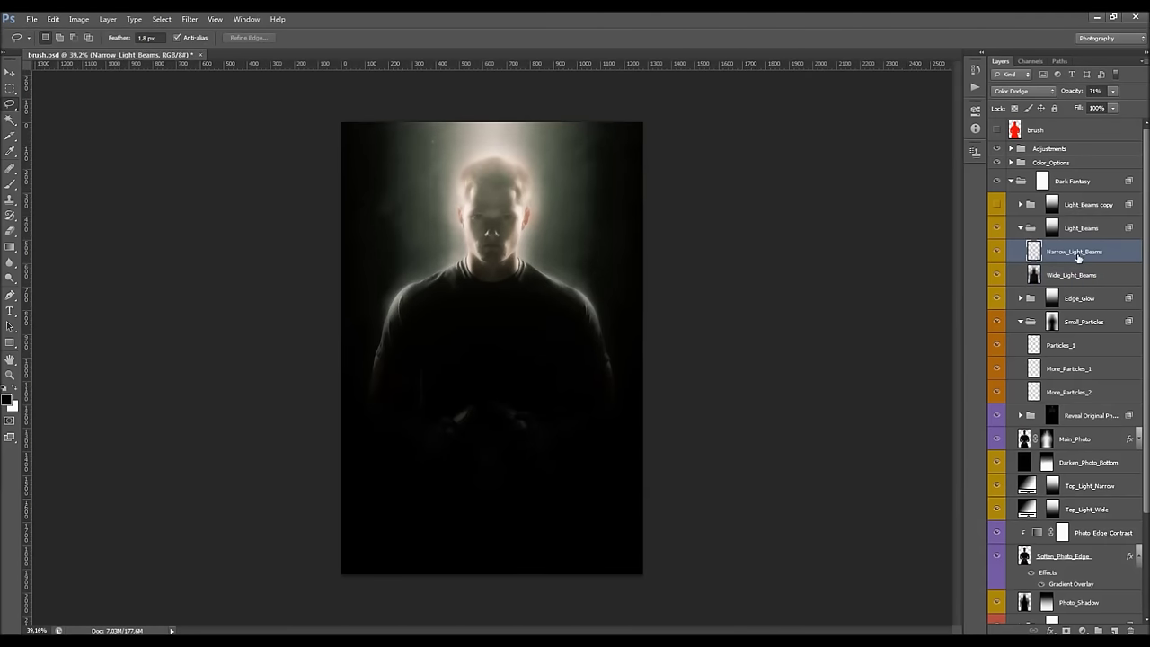
{"action": "left_click", "coordinate": [1088, 276], "text": "shift"}
{"action": "right_click", "coordinate": [644, 205]}
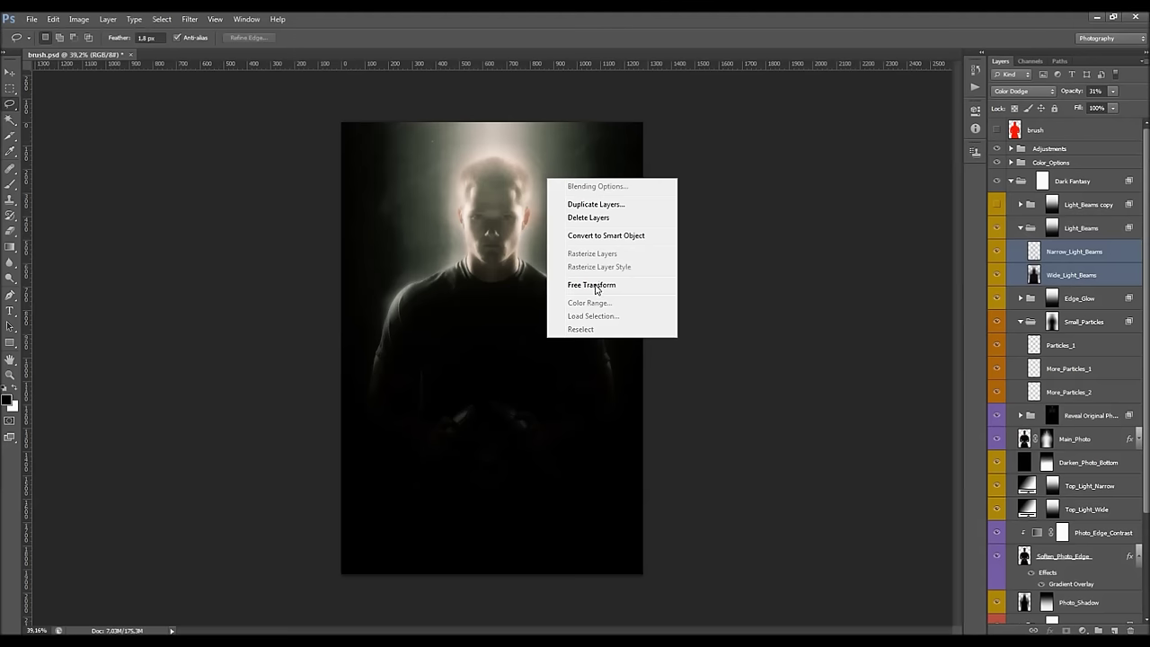
{"action": "left_click", "coordinate": [660, 251]}
{"action": "left_click_drag", "start_coordinate": [661, 241], "coordinate": [654, 241]}
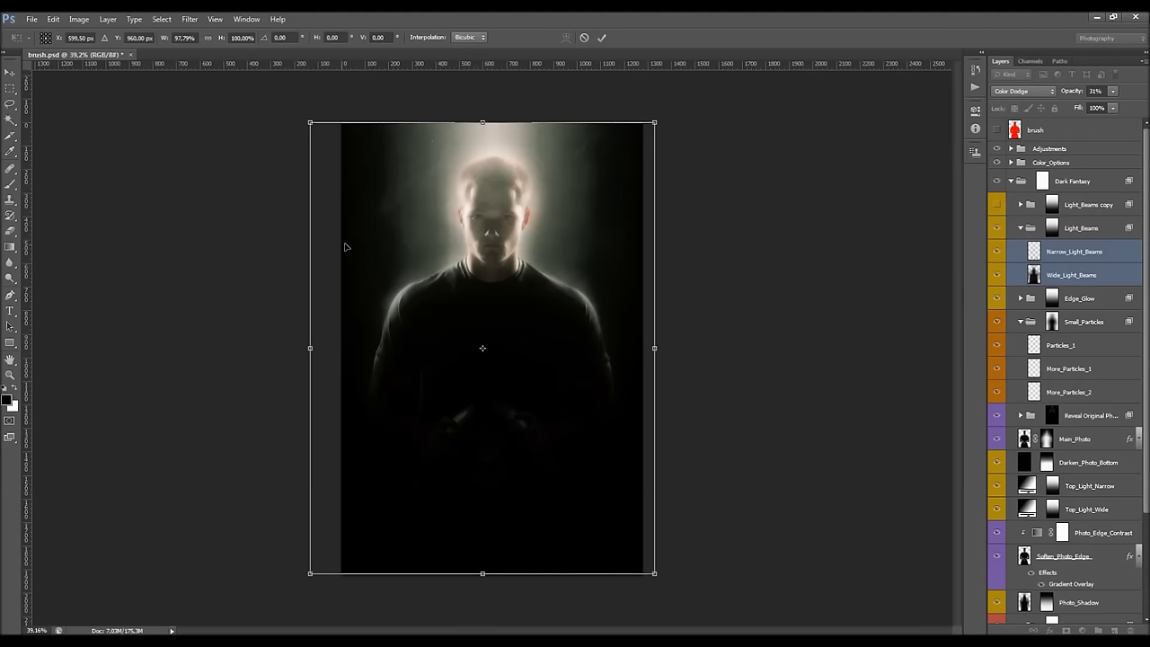
{"action": "left_click_drag", "start_coordinate": [309, 240], "coordinate": [326, 241]}
{"action": "left_click", "coordinate": [601, 37]}
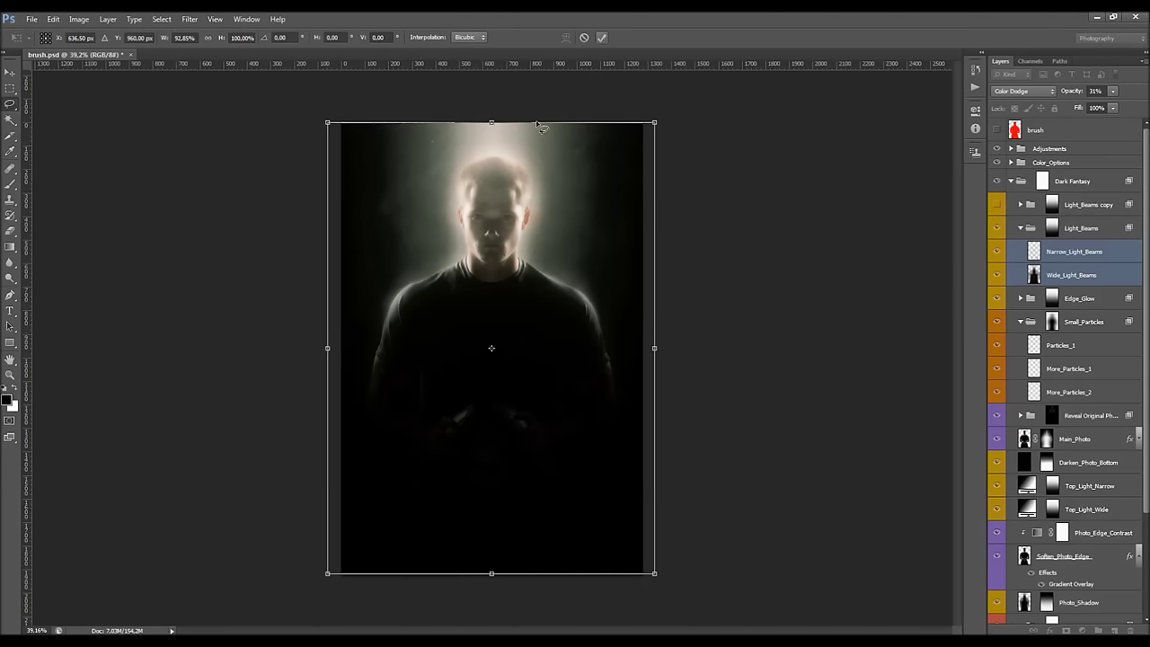
Toggle the two beam layers' visibility to compare, then fit the image in the window.
{"action": "key", "text": "ctrl+0"}
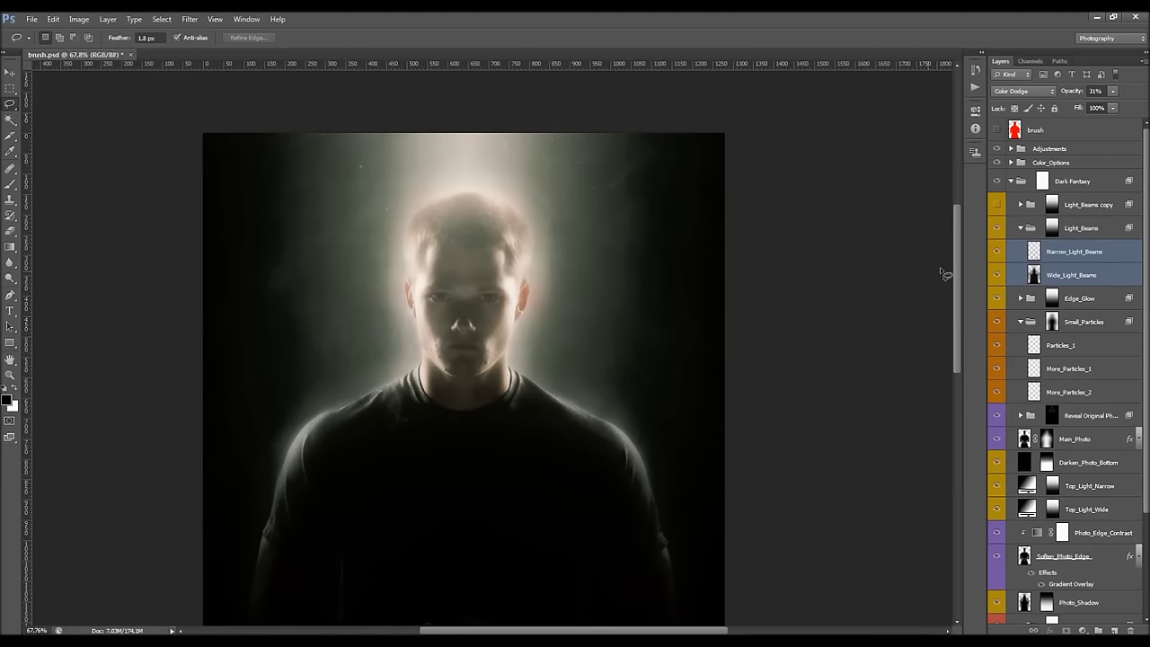
{"action": "left_click", "coordinate": [1050, 274]}
{"action": "left_click", "coordinate": [997, 275]}
{"action": "left_click", "coordinate": [998, 275]}
{"action": "left_click", "coordinate": [997, 252]}
{"action": "left_click", "coordinate": [998, 251]}
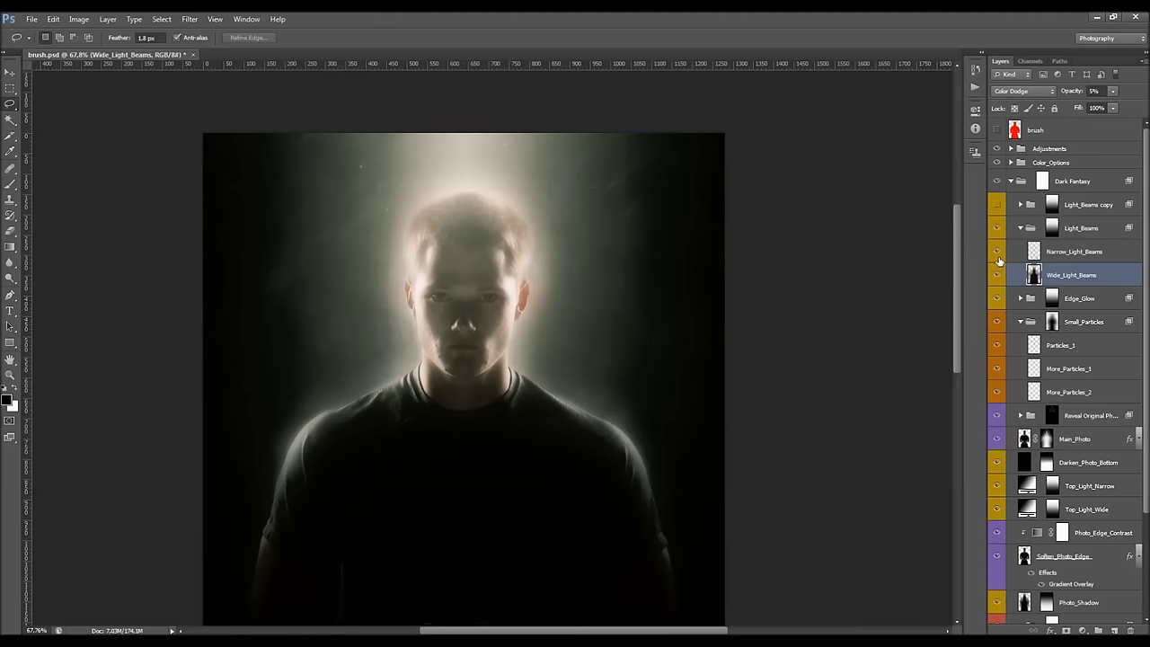
{"action": "scroll", "coordinate": [355, 244], "scroll_direction": "down", "scroll_amount": 4}
{"action": "scroll", "coordinate": [476, 246], "scroll_direction": "up", "scroll_amount": 2}
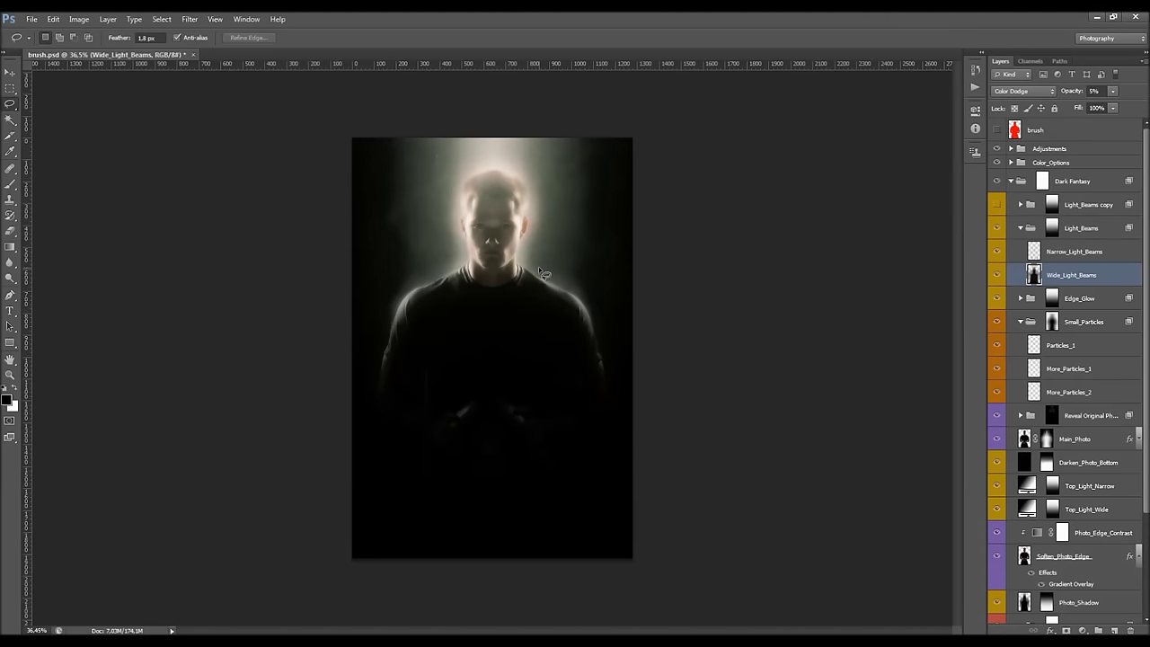
{"action": "scroll", "coordinate": [539, 256], "scroll_direction": "up", "scroll_amount": 1}
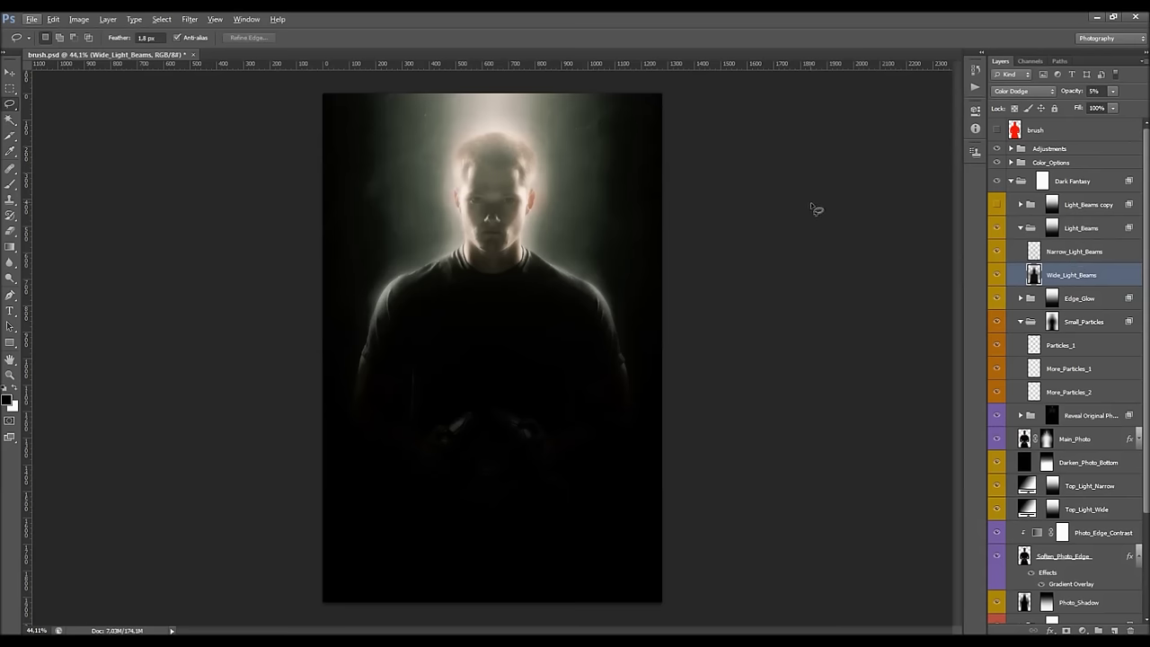
{"action": "key", "text": "ctrl+minus"}
{"action": "key", "text": "ctrl+0"}
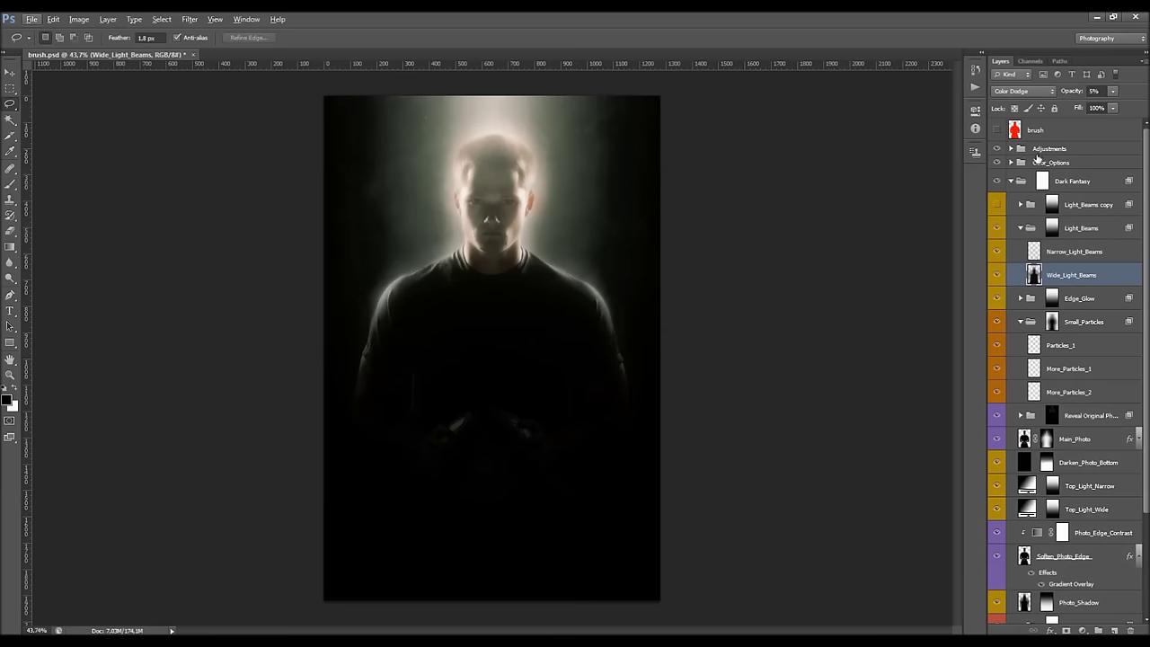
Expand the Color_Options group and turn off Color_Option_1.
{"action": "left_click", "coordinate": [1011, 162]}
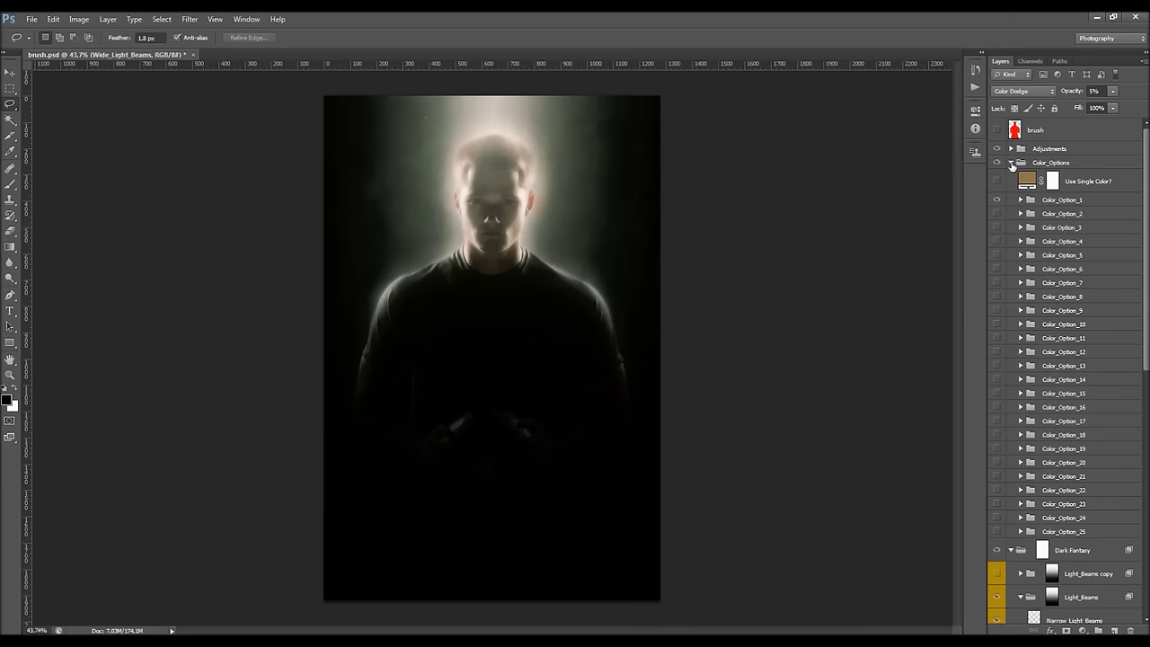
{"action": "left_click", "coordinate": [1064, 164]}
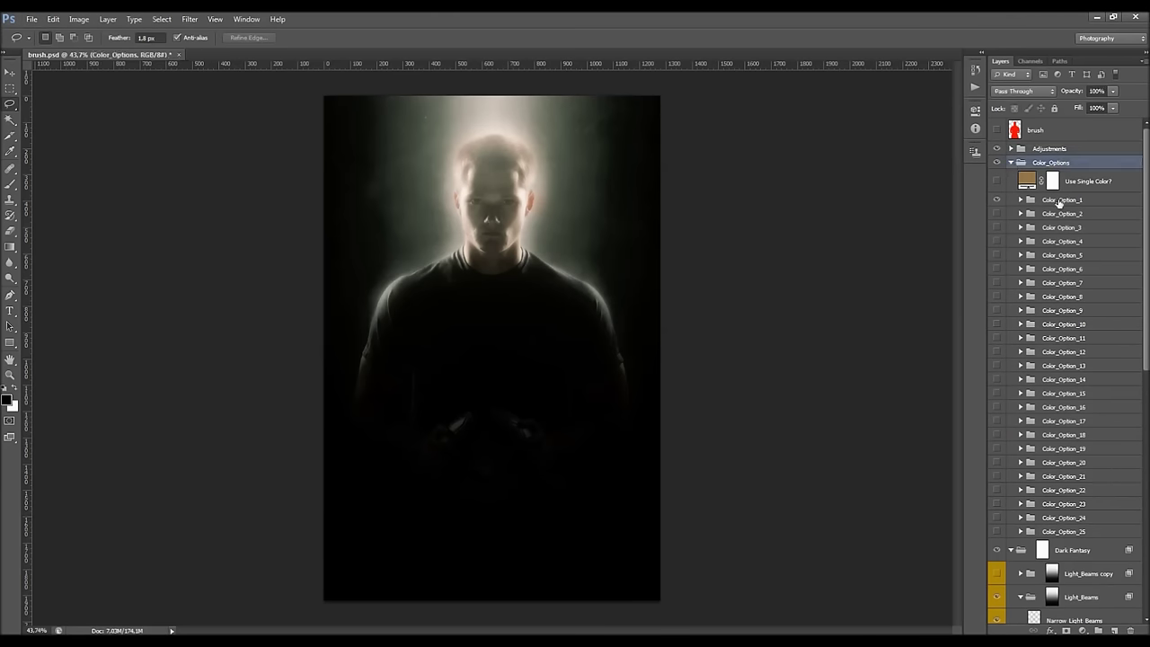
{"action": "left_click", "coordinate": [1060, 201]}
{"action": "left_click", "coordinate": [997, 200]}
{"action": "left_click", "coordinate": [998, 199]}
{"action": "left_click", "coordinate": [997, 200]}
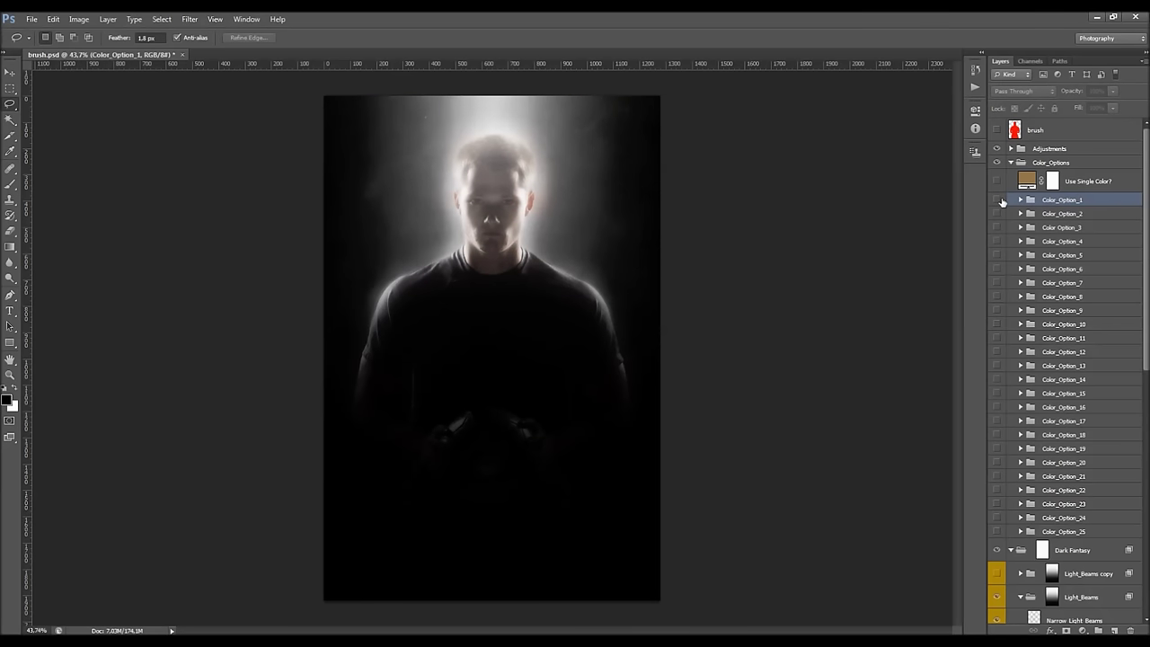
{"action": "key", "text": "v"}
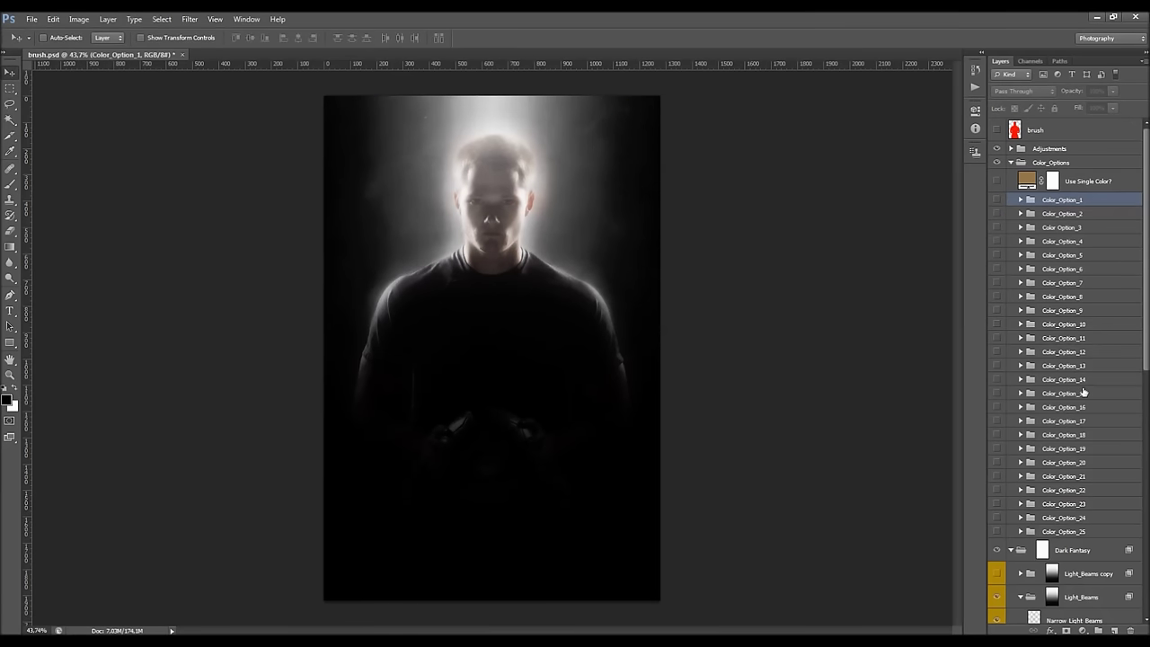
Preview the Color_Option_5, 11 and 13 tints, then select Color_Option_12.
{"action": "left_click", "coordinate": [1060, 257]}
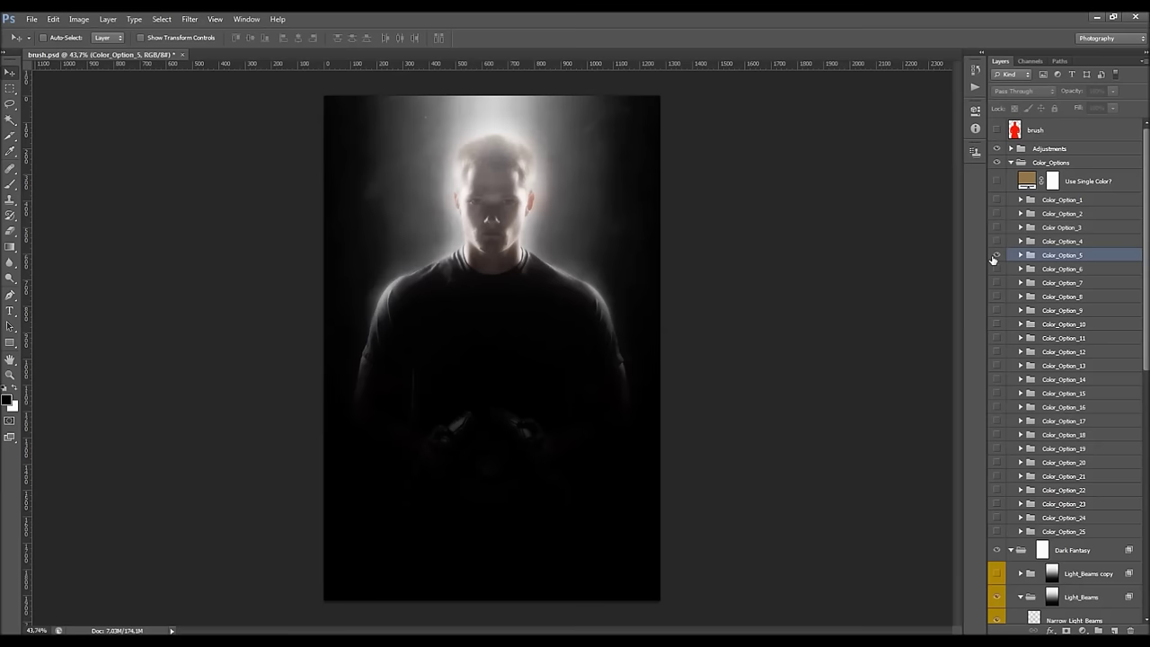
{"action": "left_click", "coordinate": [996, 255]}
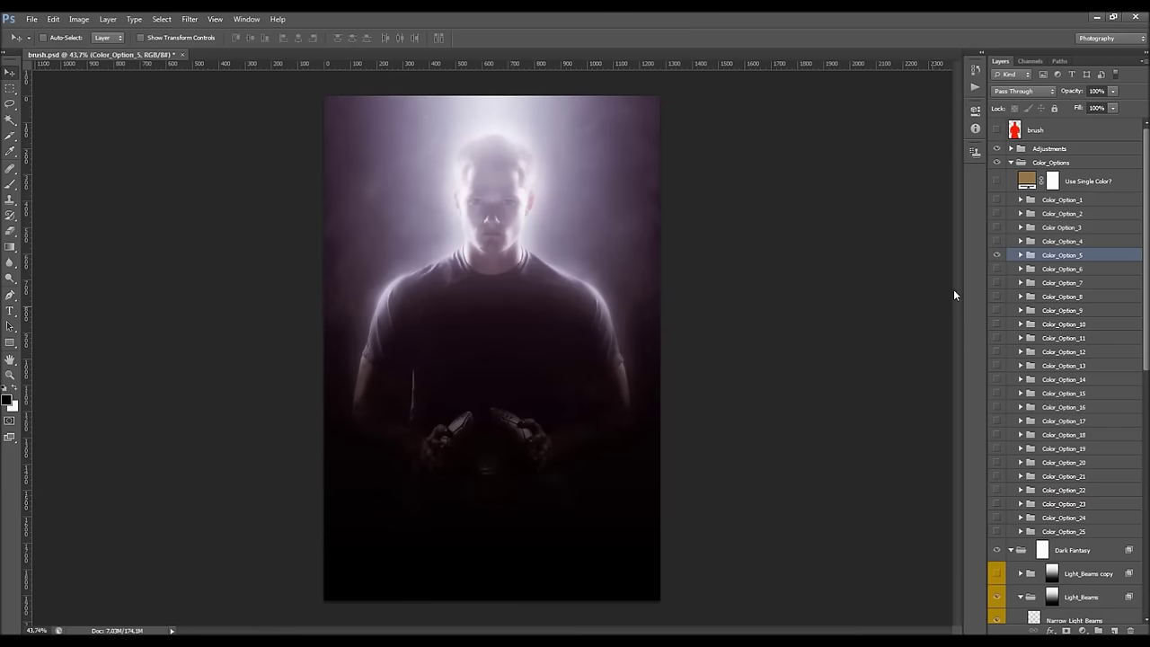
{"action": "left_click", "coordinate": [996, 257]}
{"action": "left_click", "coordinate": [997, 338]}
{"action": "left_click", "coordinate": [997, 340]}
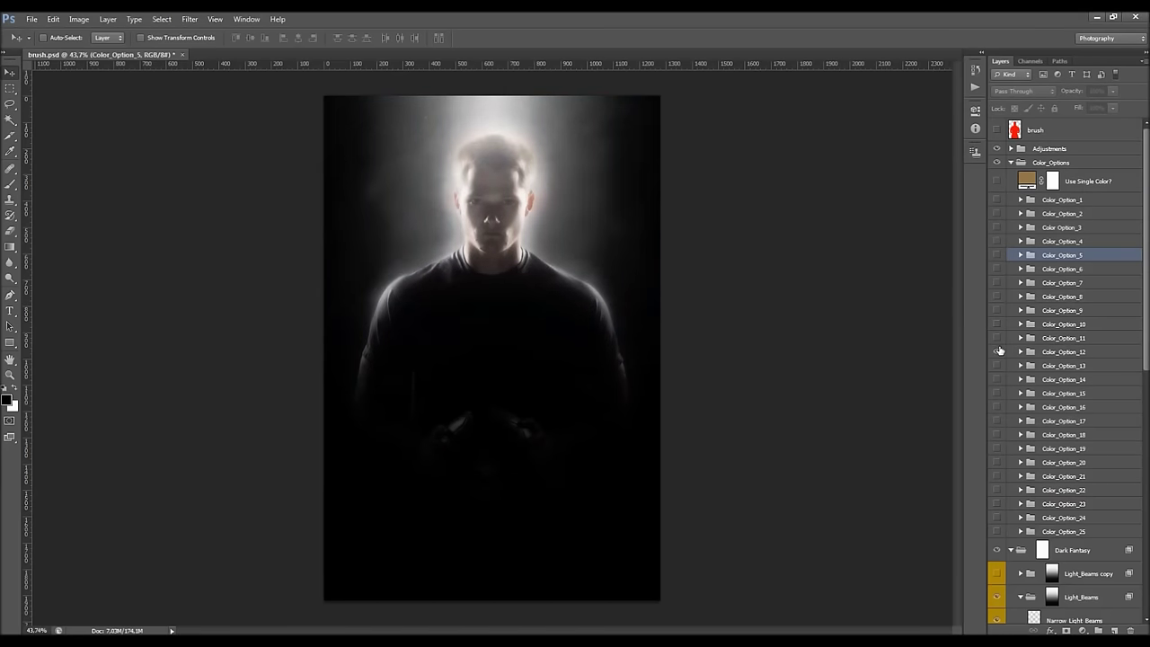
{"action": "left_click", "coordinate": [998, 366]}
{"action": "left_click", "coordinate": [1041, 353]}
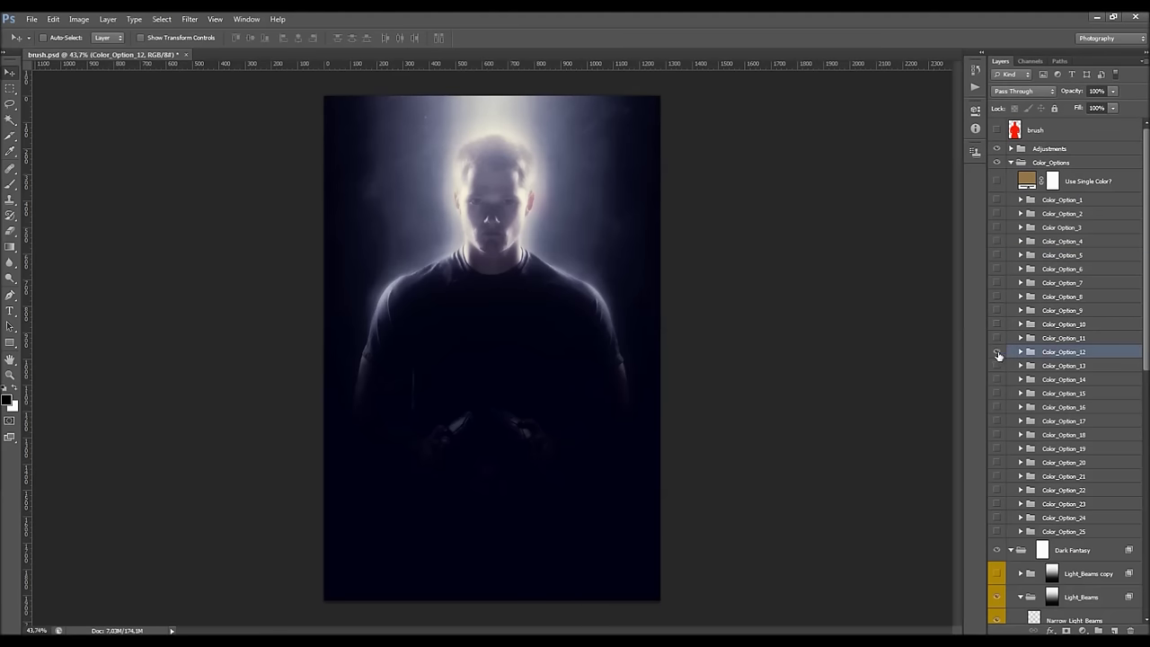
Turn on Color_Option_21 and lower the opacity of Color_Option_21 and Color_Option_3.
{"action": "left_click", "coordinate": [997, 476]}
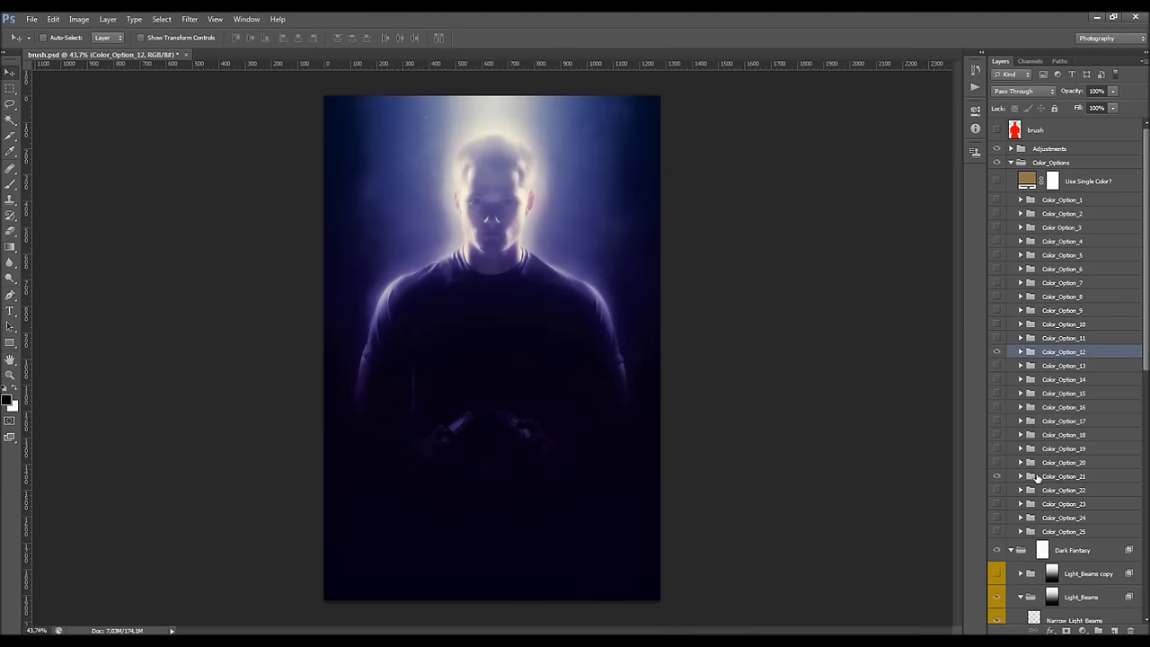
{"action": "left_click", "coordinate": [1036, 478]}
{"action": "left_click_drag", "start_coordinate": [1072, 96], "coordinate": [1021, 103]}
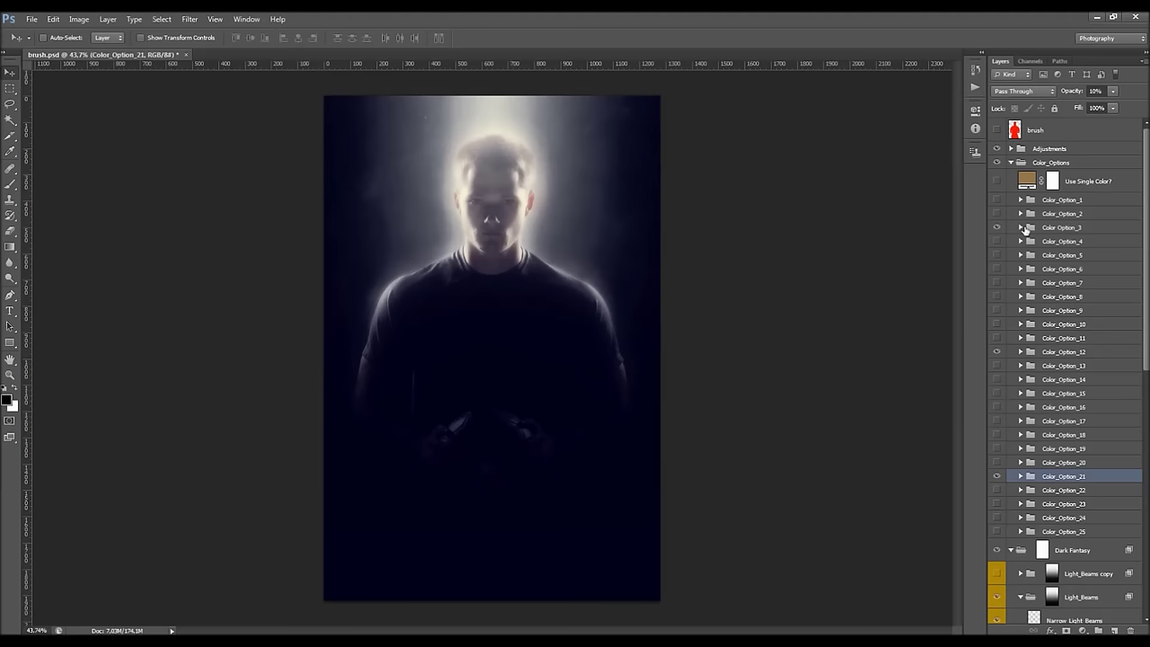
{"action": "left_click", "coordinate": [1017, 231]}
{"action": "left_click_drag", "start_coordinate": [1071, 95], "coordinate": [1059, 97]}
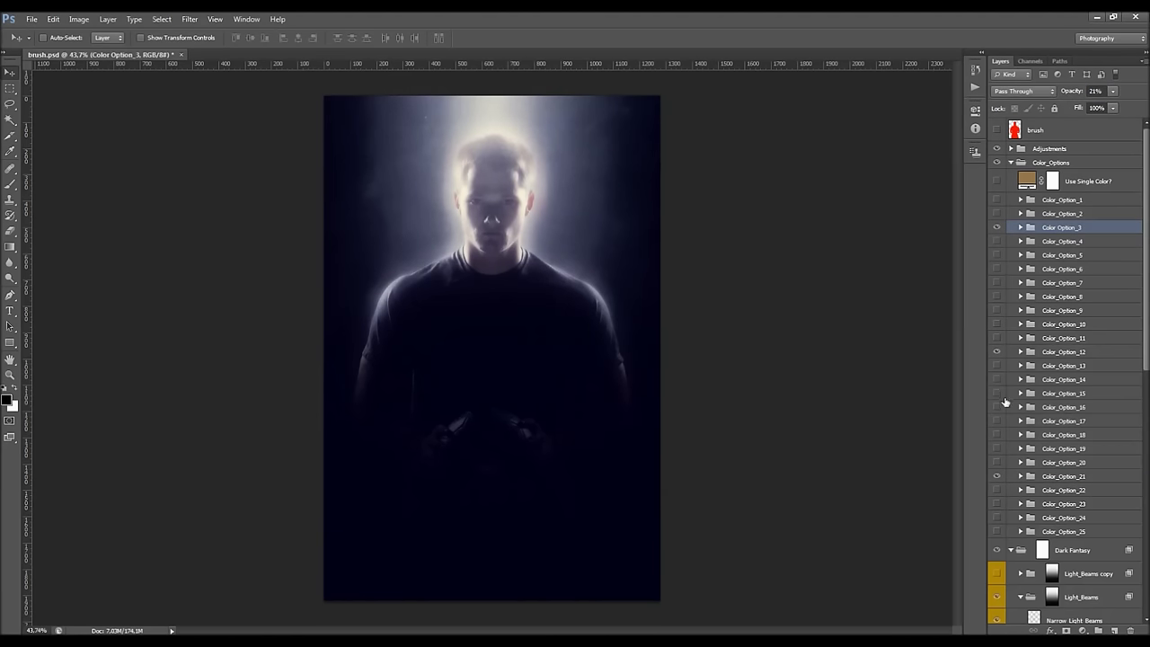
Turn on Color_Option_12 and toggle Color_Option_3 to compare the lavender tint.
{"action": "left_click", "coordinate": [997, 351]}
{"action": "left_click", "coordinate": [997, 227]}
{"action": "left_click", "coordinate": [998, 227]}
{"action": "left_click", "coordinate": [1098, 184]}
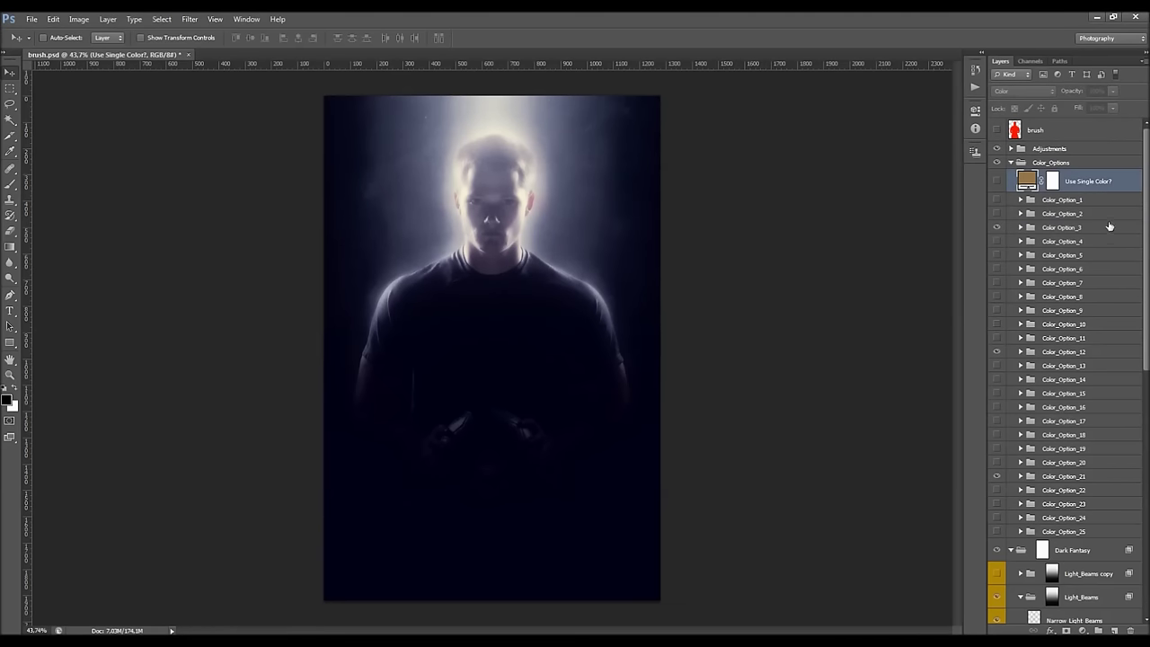
Preview the Use Single Color? fill with a greener hue, then cancel and hide it again.
{"action": "left_click", "coordinate": [997, 181]}
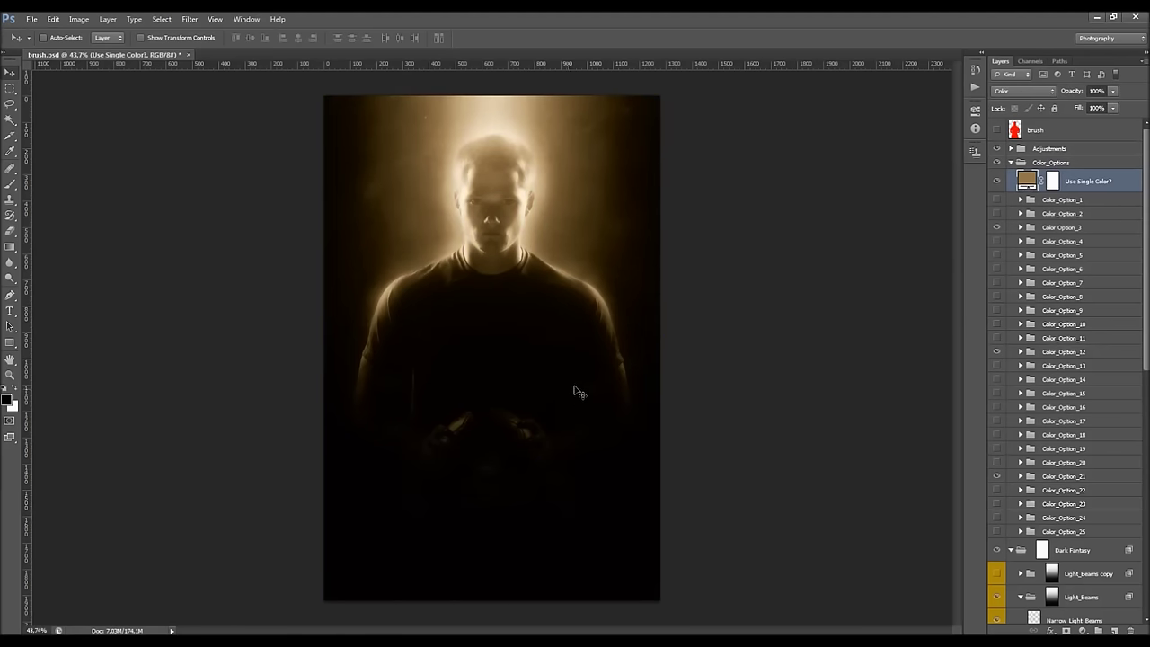
{"action": "double_click", "coordinate": [1027, 181]}
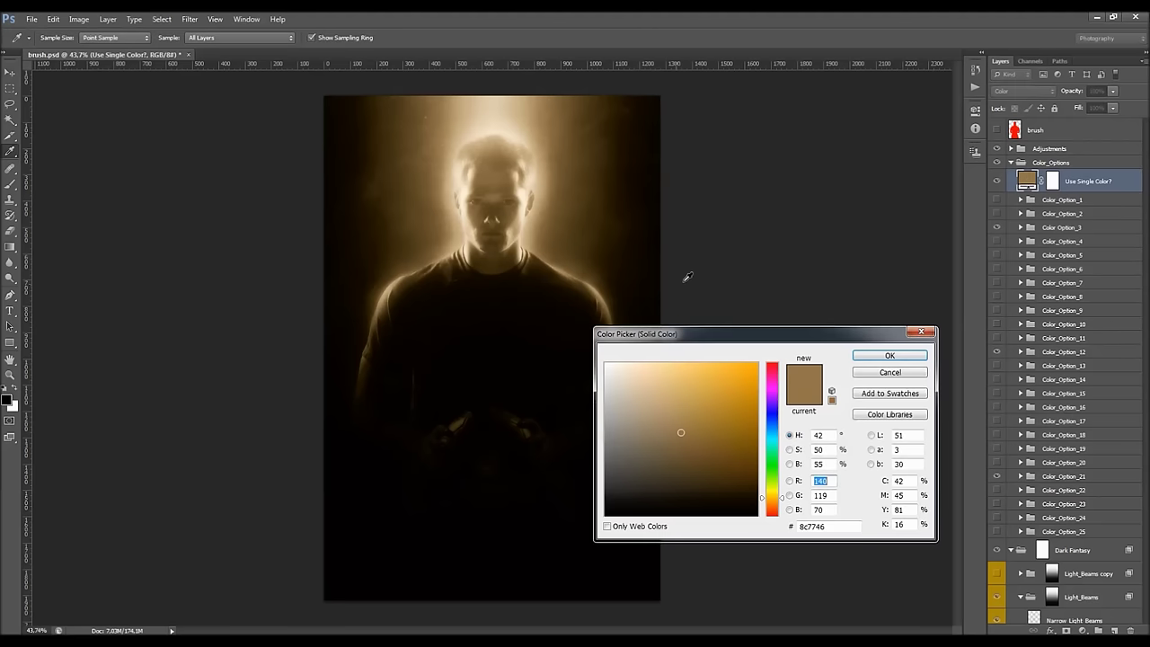
{"action": "left_click_drag", "start_coordinate": [779, 486], "coordinate": [774, 379]}
{"action": "left_click", "coordinate": [890, 372]}
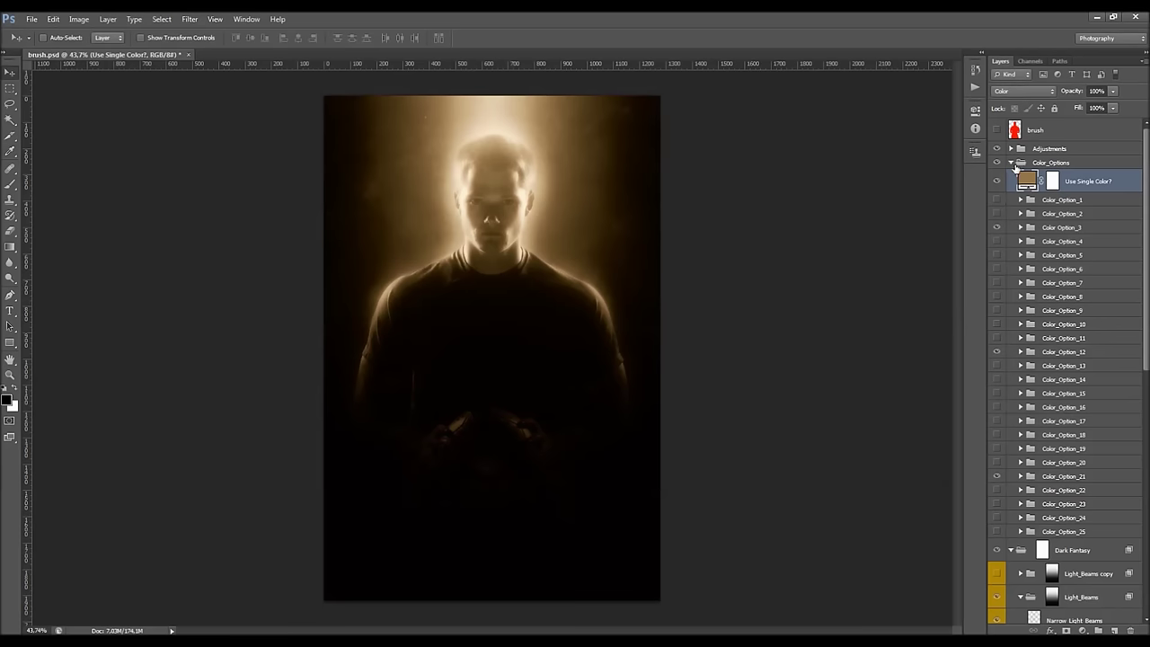
{"action": "left_click", "coordinate": [999, 182]}
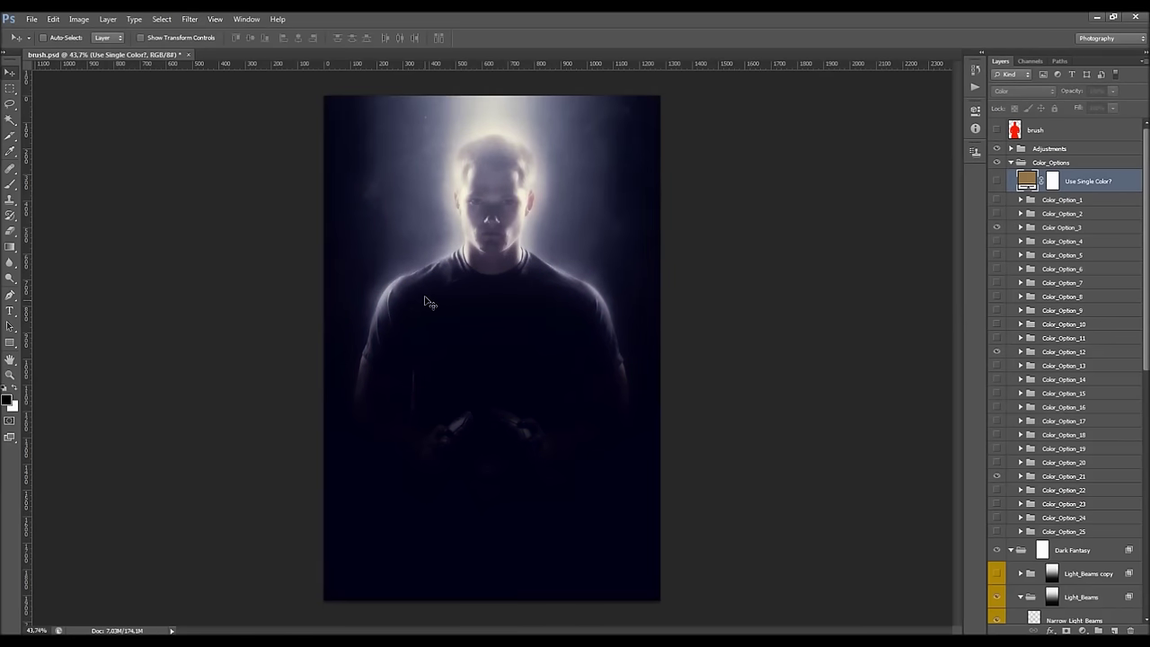
Collapse the Color_Options and Dark Fantasy groups, then expand and select the Adjustments group.
{"action": "scroll", "coordinate": [506, 158], "scroll_direction": "up", "scroll_amount": 2}
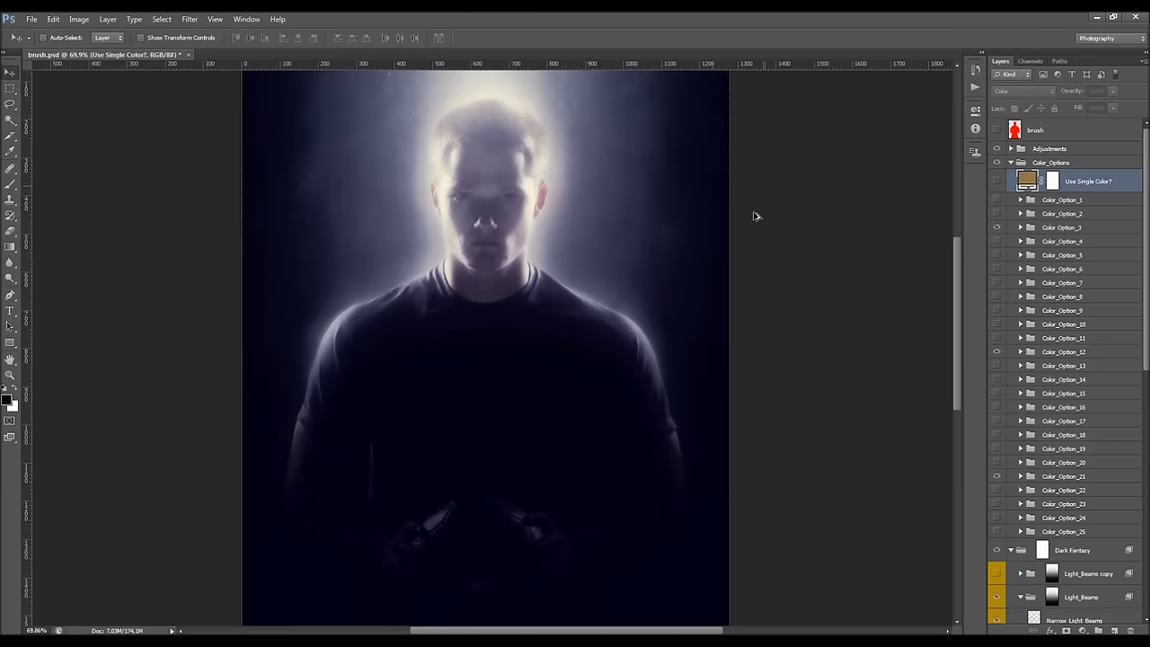
{"action": "scroll", "coordinate": [733, 226], "scroll_direction": "down", "scroll_amount": 1}
{"action": "scroll", "coordinate": [698, 221], "scroll_direction": "down", "scroll_amount": 1}
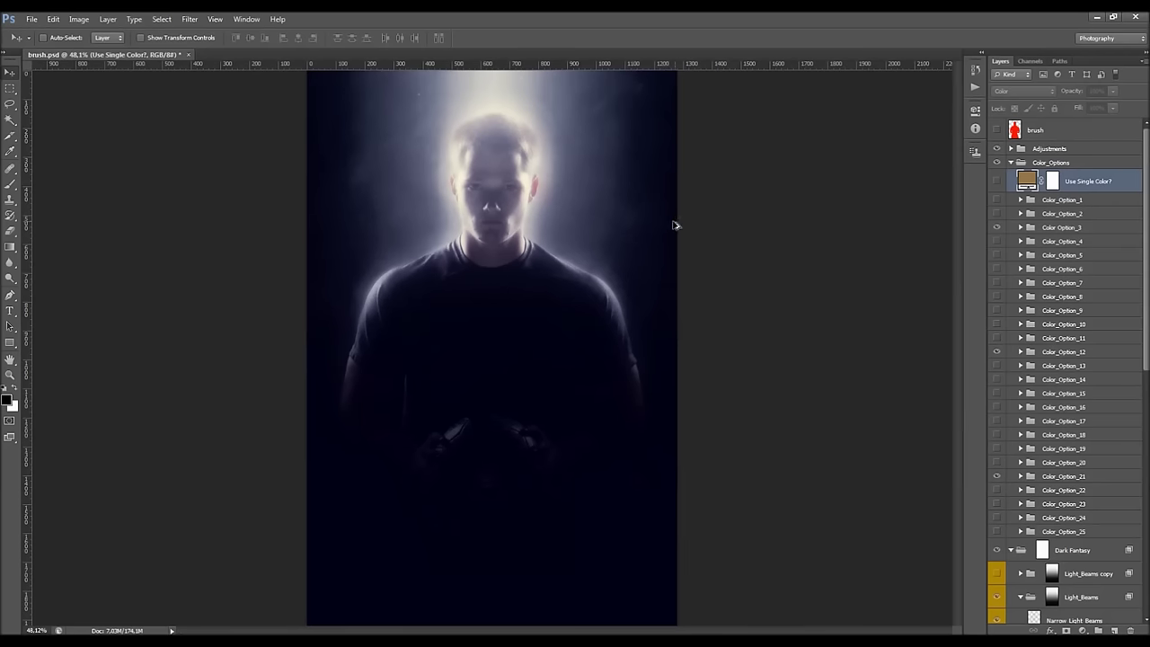
{"action": "left_click", "coordinate": [1010, 163]}
{"action": "left_click", "coordinate": [1010, 181]}
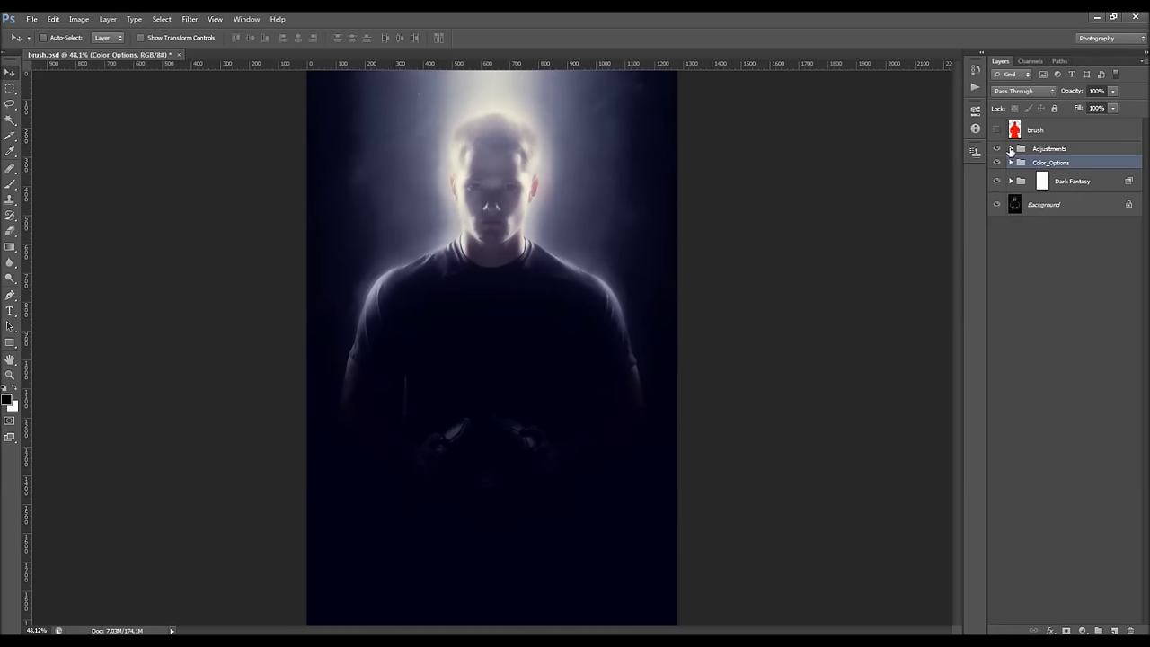
{"action": "left_click", "coordinate": [1010, 148]}
{"action": "left_click", "coordinate": [1026, 151]}
Raise the Overall_Saturation layer's saturation to +25.
{"action": "left_click", "coordinate": [1042, 235]}
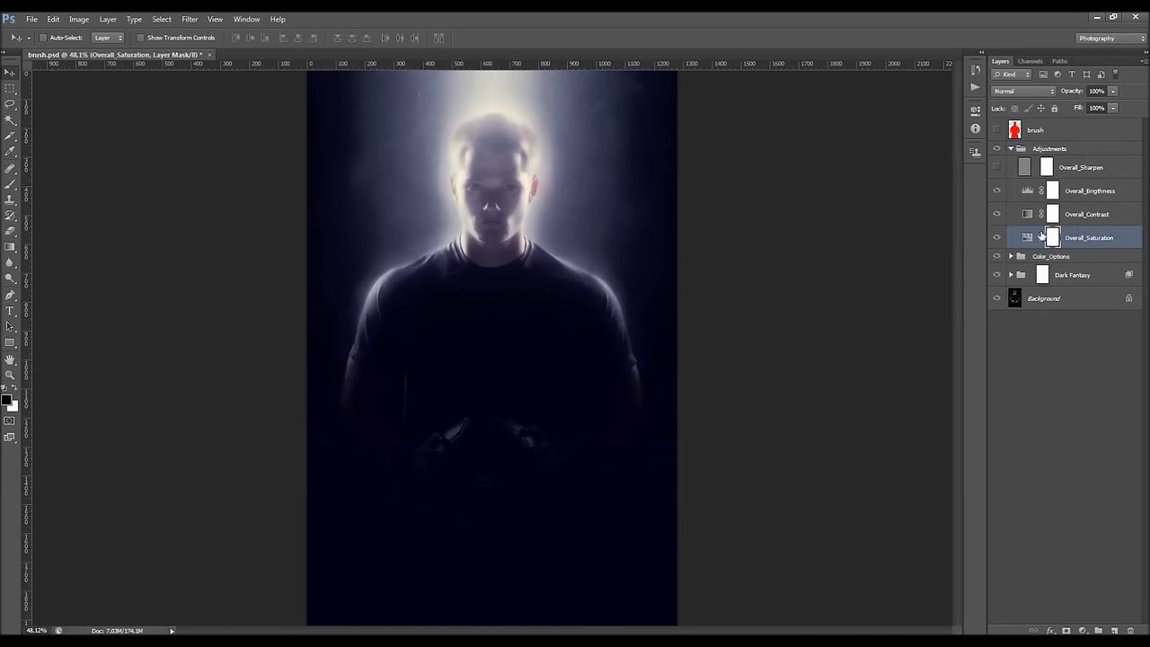
{"action": "double_click", "coordinate": [1027, 238]}
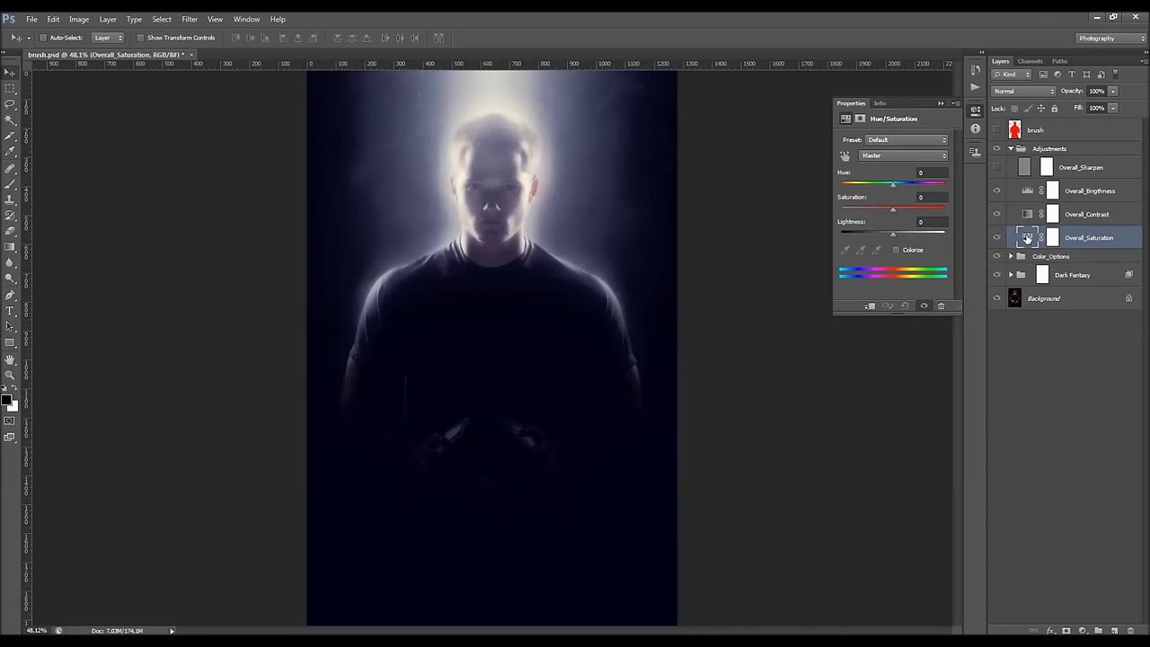
{"action": "mouse_move", "coordinate": [893, 214]}
{"action": "left_mouse_down"}
{"action": "mouse_move", "coordinate": [861, 213]}
{"action": "mouse_move", "coordinate": [906, 214]}
{"action": "mouse_move", "coordinate": [895, 214]}
{"action": "left_mouse_up"}
{"action": "left_click", "coordinate": [941, 104]}
Set Overall_Contrast opacity to 79%, toggling its visibility to compare, then select Overall_Brigthness.
{"action": "left_click", "coordinate": [1088, 218]}
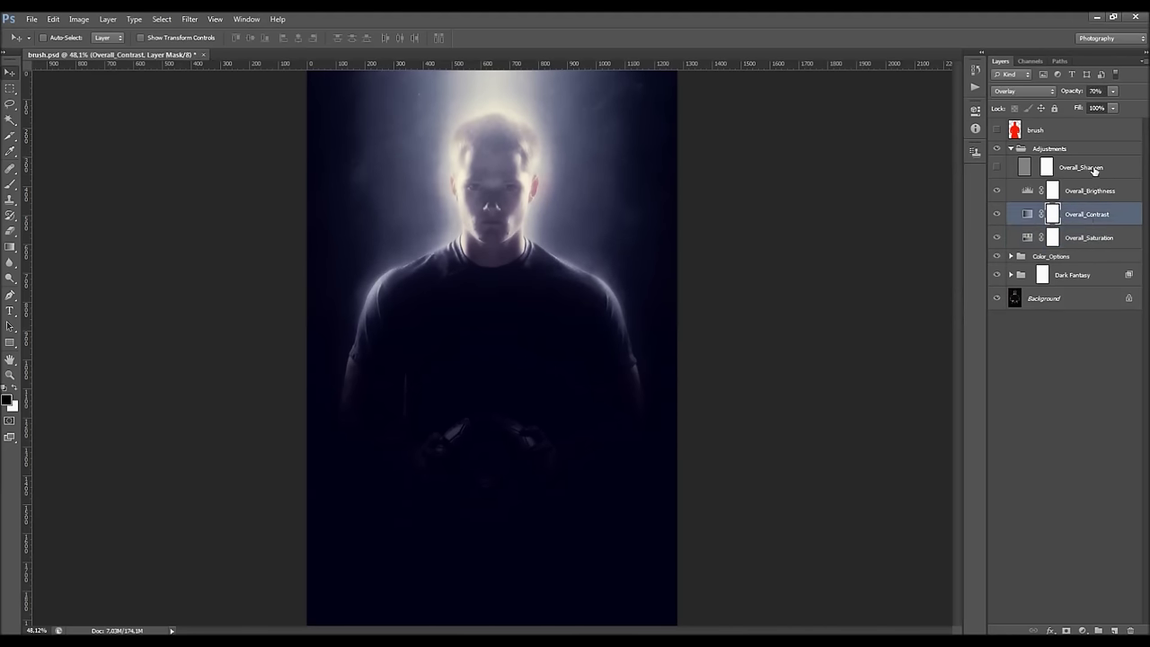
{"action": "left_click", "coordinate": [1118, 93]}
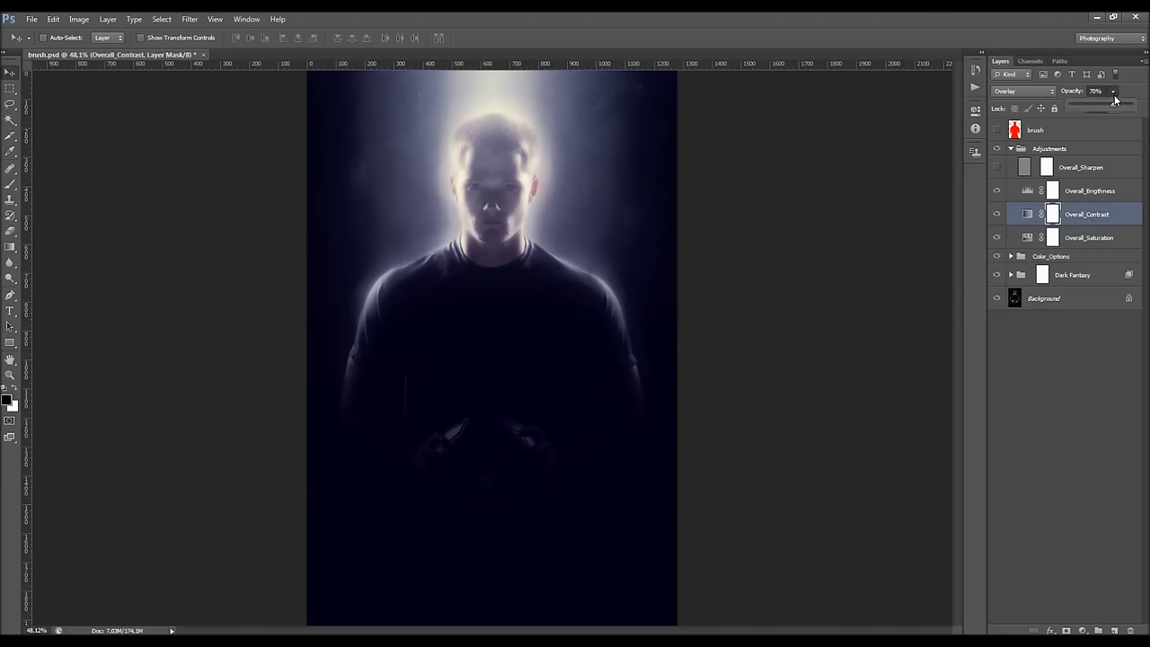
{"action": "left_click", "coordinate": [1089, 223]}
{"action": "scroll", "coordinate": [656, 241], "scroll_direction": "down", "scroll_amount": 2}
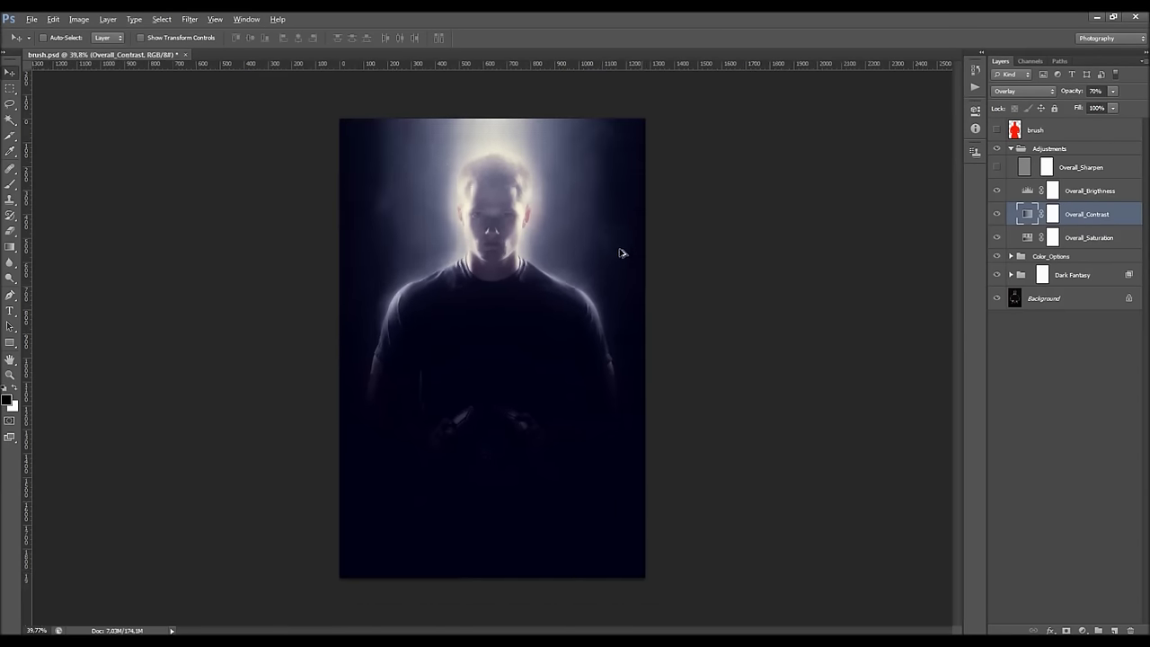
{"action": "scroll", "coordinate": [576, 239], "scroll_direction": "up", "scroll_amount": 1}
{"action": "left_click", "coordinate": [1113, 108]}
{"action": "left_click_drag", "start_coordinate": [1112, 108], "coordinate": [1146, 112]}
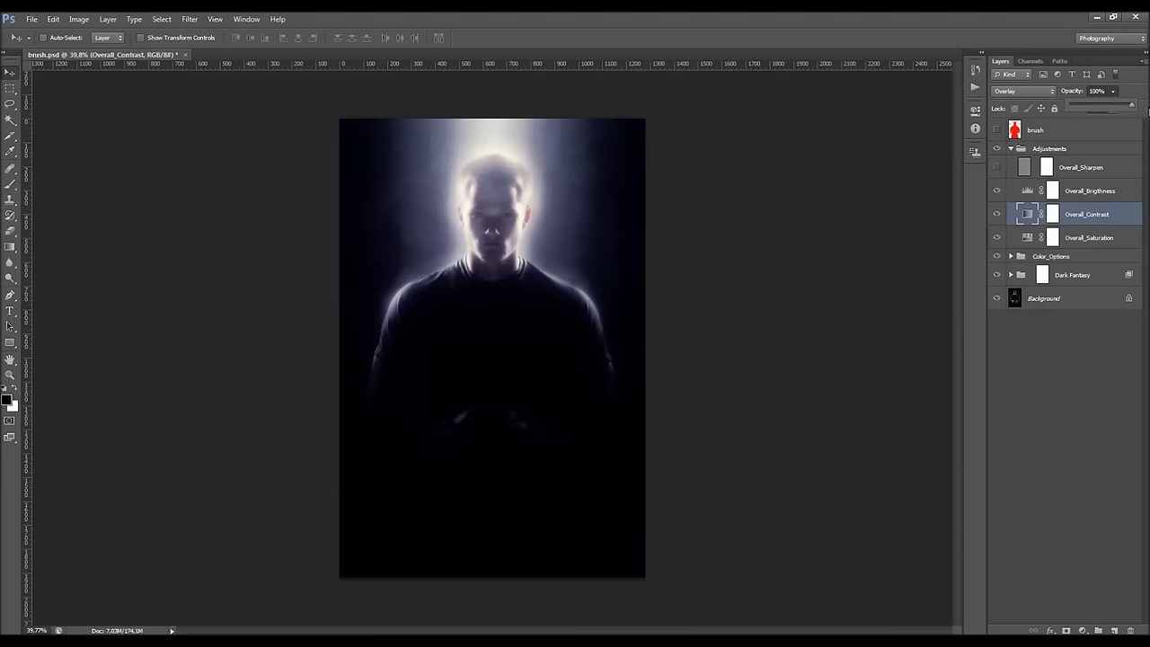
{"action": "left_click_drag", "start_coordinate": [1077, 106], "coordinate": [1120, 119]}
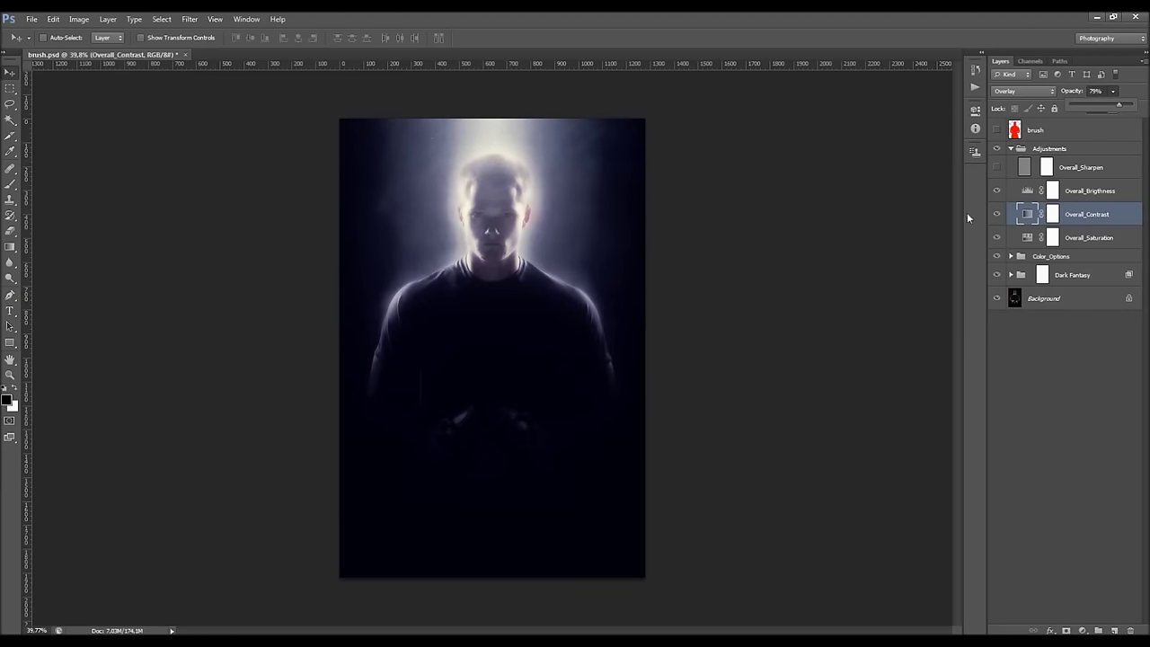
{"action": "left_click", "coordinate": [996, 214]}
{"action": "left_click", "coordinate": [996, 214]}
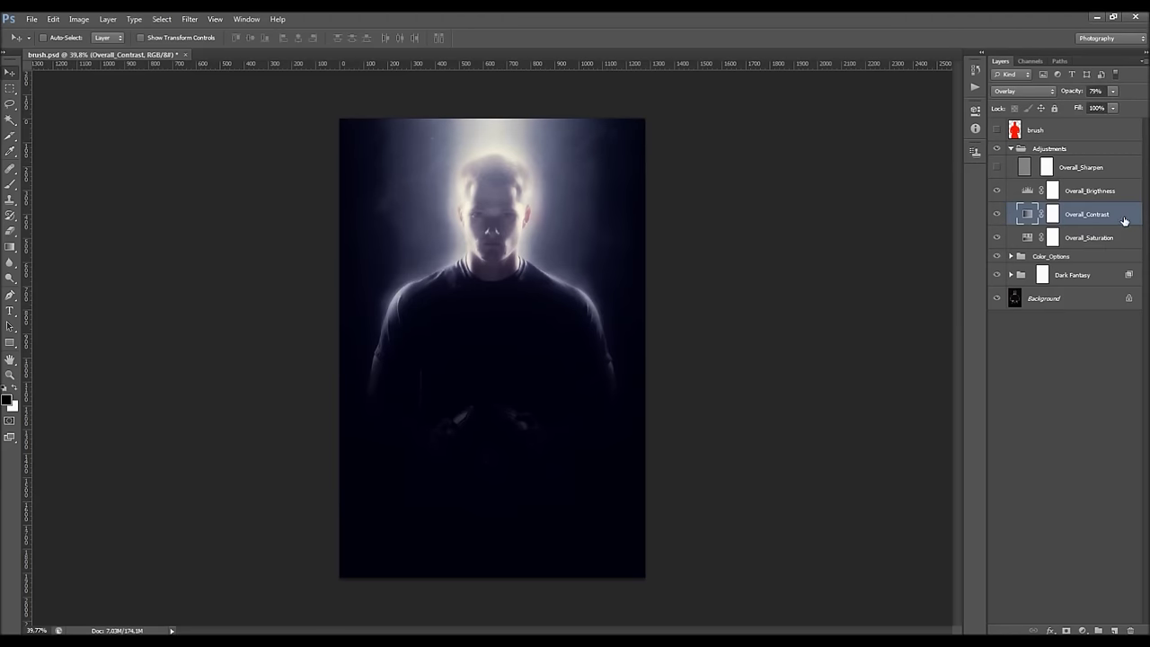
{"action": "left_click", "coordinate": [1028, 192]}
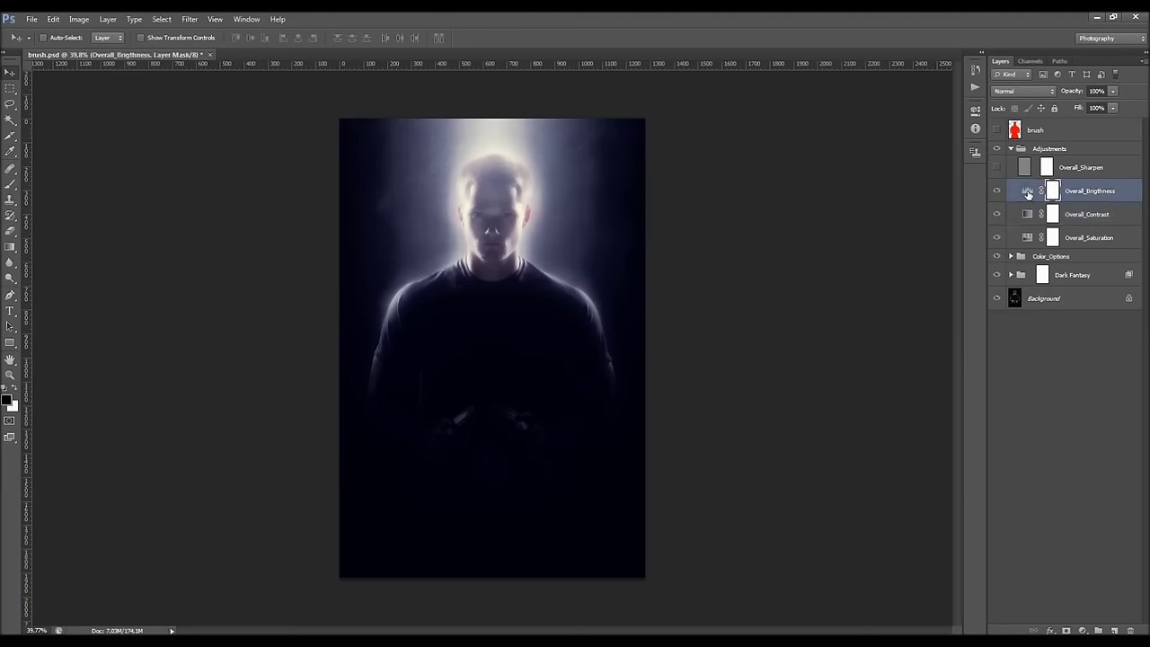
Brighten Overall_Brigthness highlights by moving the Levels white input slider slightly left.
{"action": "double_click", "coordinate": [1028, 192]}
{"action": "left_click_drag", "start_coordinate": [945, 230], "coordinate": [944, 231]}
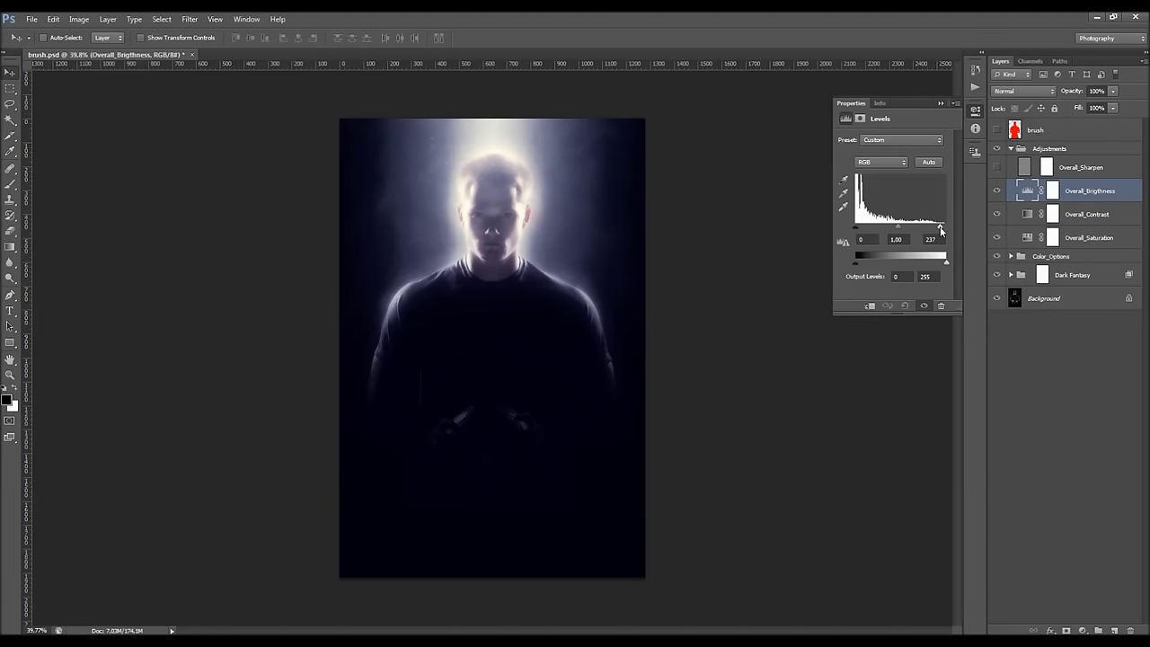
{"action": "left_click_drag", "start_coordinate": [944, 231], "coordinate": [941, 231]}
{"action": "left_click", "coordinate": [1080, 171]}
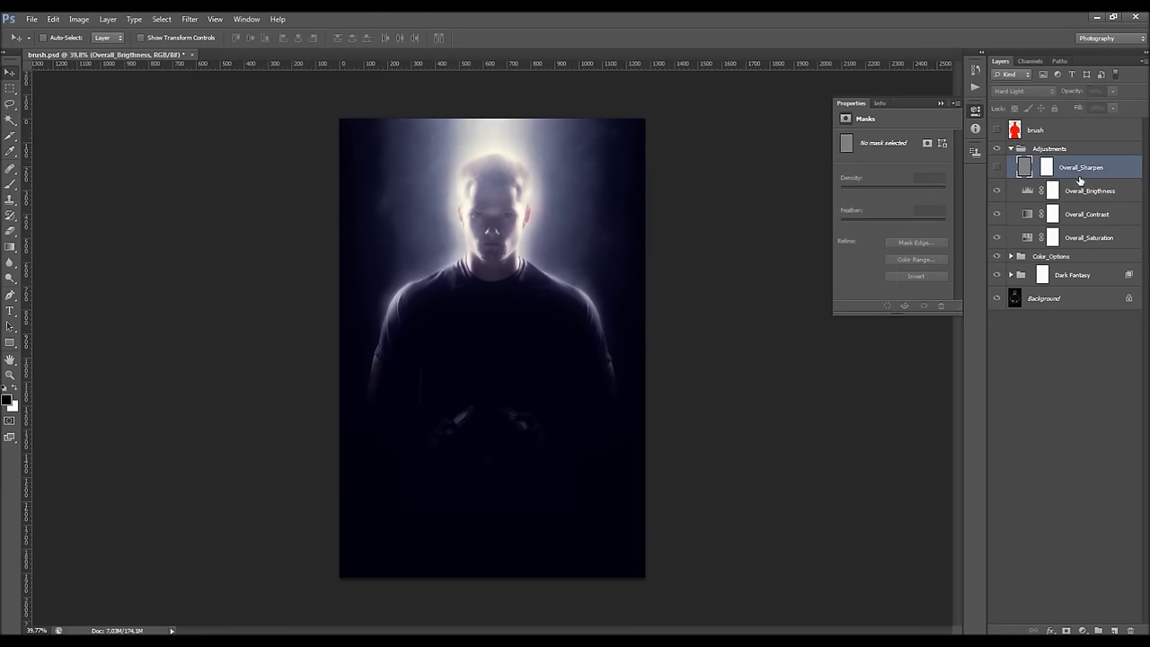
{"action": "left_click", "coordinate": [941, 102]}
Delete the Overall_Sharpen layer and add a new empty Layer 1 in its place.
{"action": "key", "text": "ctrl+0"}
{"action": "scroll", "coordinate": [517, 138], "scroll_direction": "up", "scroll_amount": 1}
{"action": "key", "text": "alt"}
{"action": "left_click", "coordinate": [998, 169]}
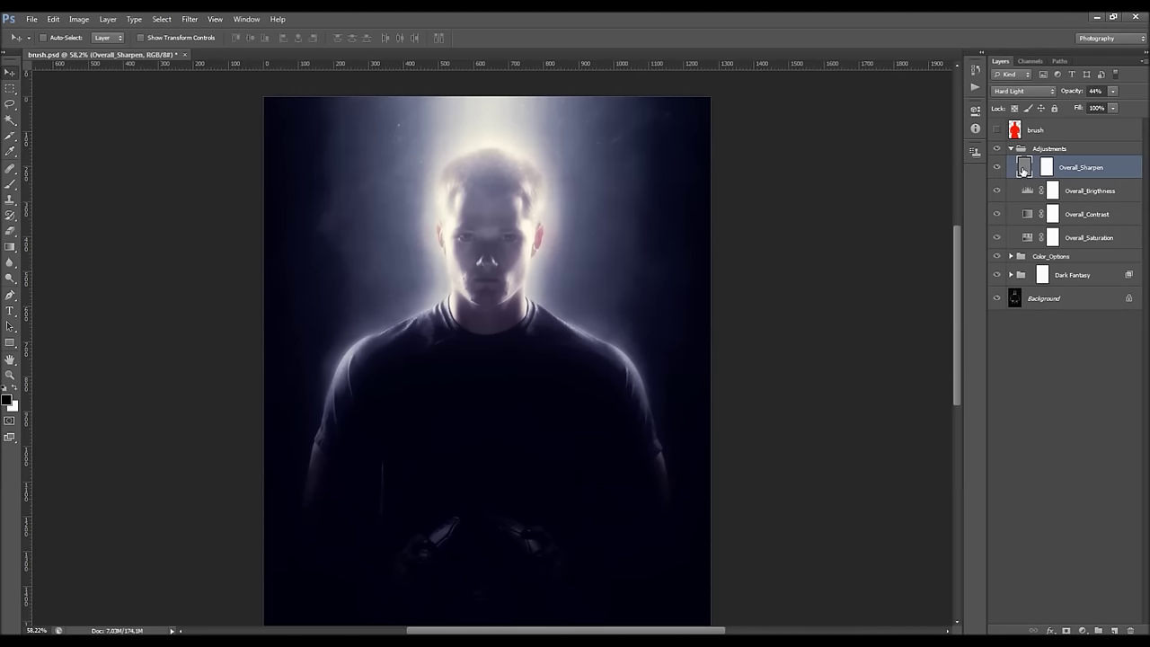
{"action": "left_click_drag", "start_coordinate": [552, 164], "coordinate": [658, 202]}
{"action": "left_click_drag", "start_coordinate": [674, 284], "coordinate": [504, 279]}
{"action": "key", "text": "Delete"}
{"action": "left_click", "coordinate": [1115, 630]}
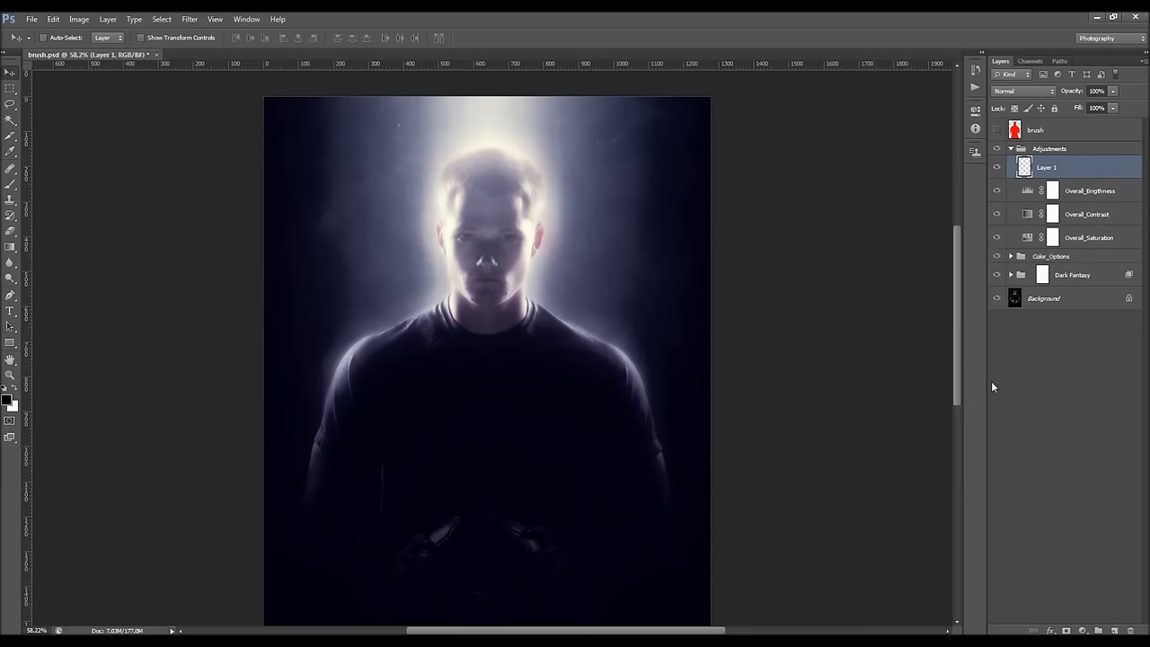
Fill Layer 1 with a merged Apply Image copy and run the High Pass filter on it.
{"action": "left_click", "coordinate": [79, 19]}
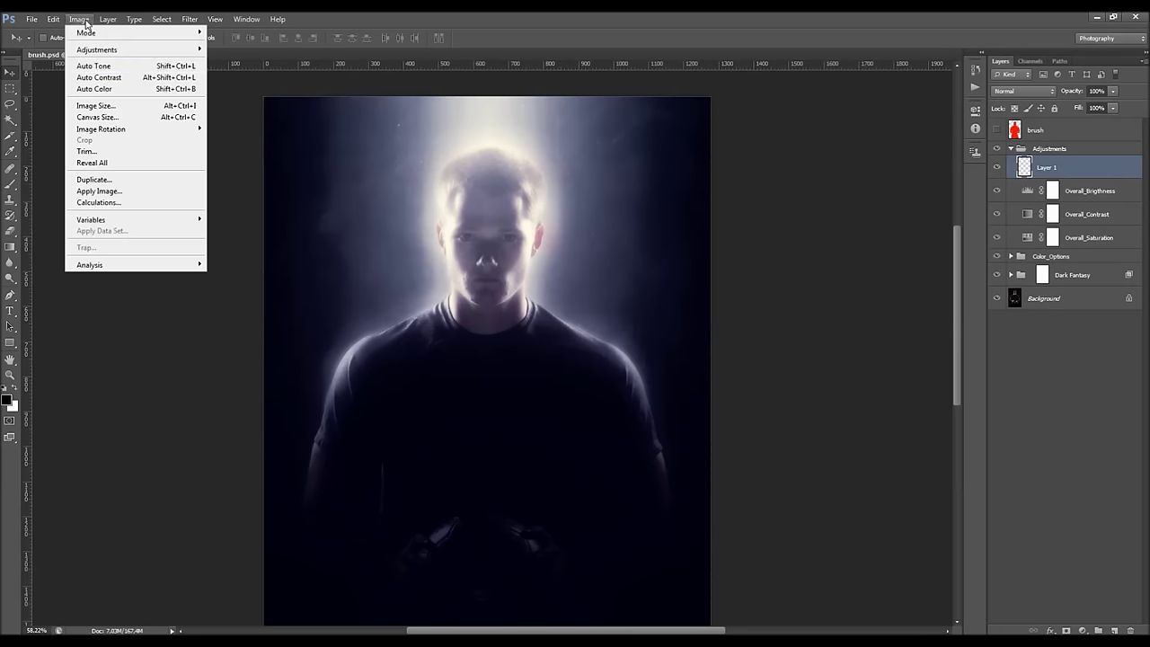
{"action": "left_click", "coordinate": [120, 186]}
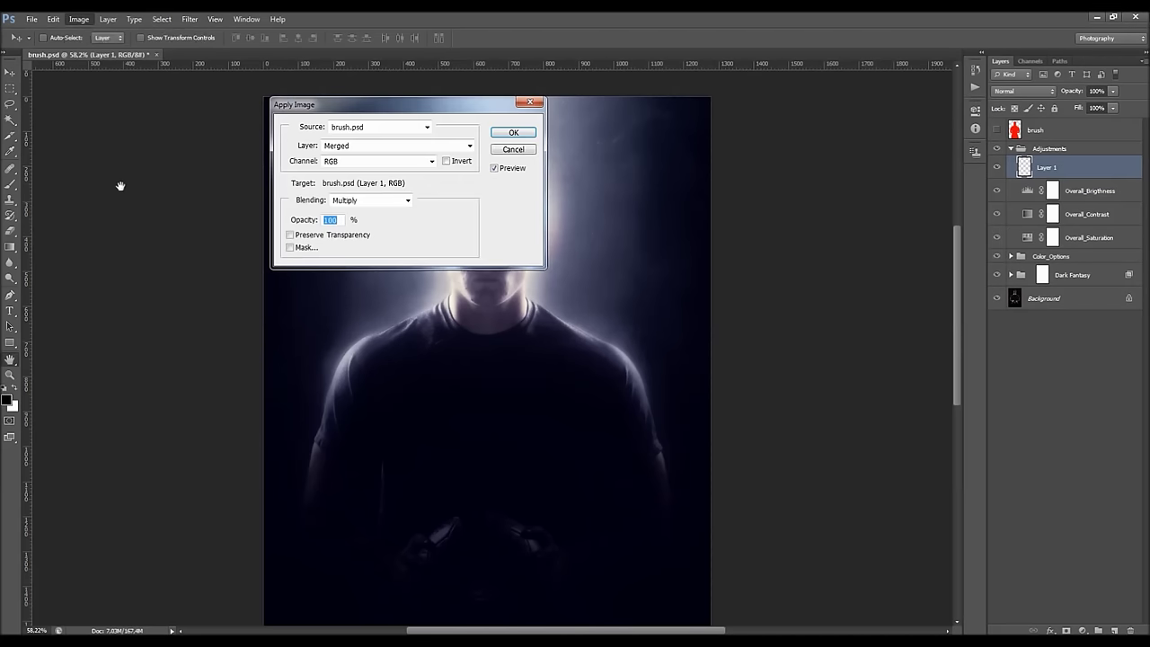
{"action": "left_click", "coordinate": [513, 133]}
{"action": "left_click", "coordinate": [186, 20]}
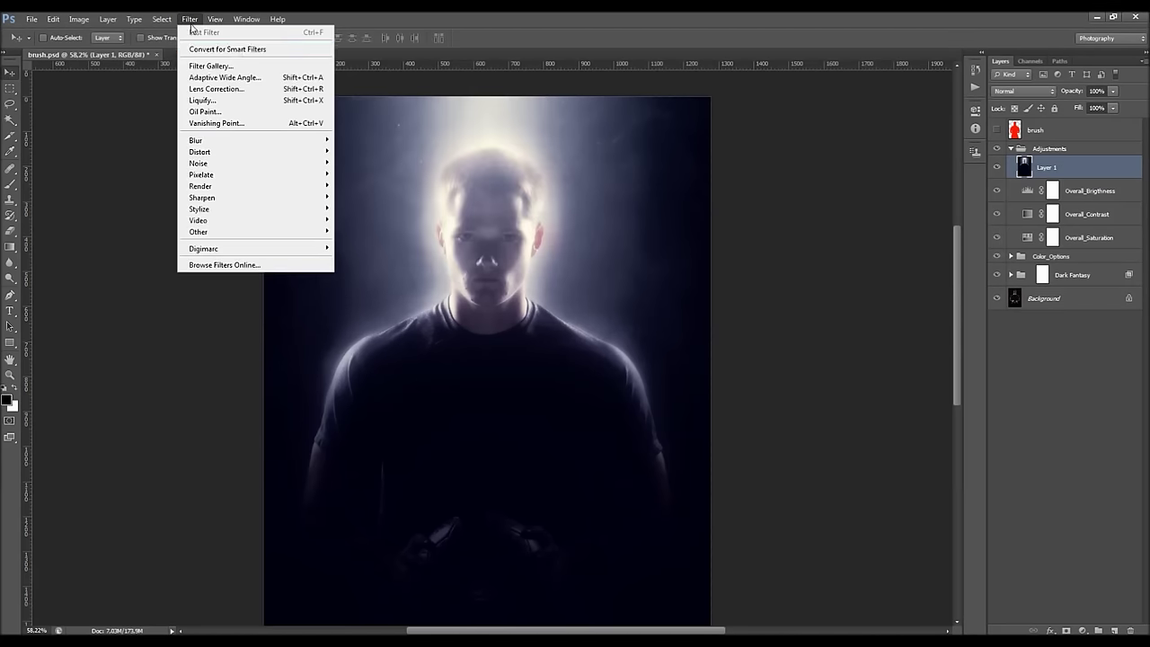
{"action": "mouse_move", "coordinate": [248, 231]}
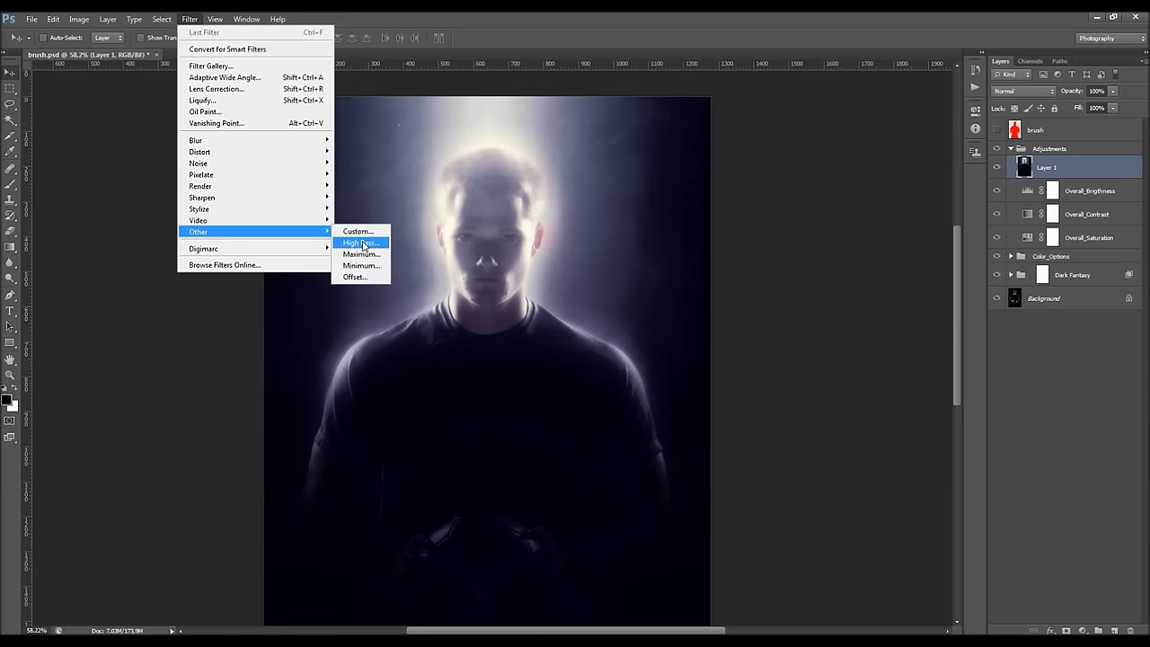
{"action": "left_click", "coordinate": [364, 243]}
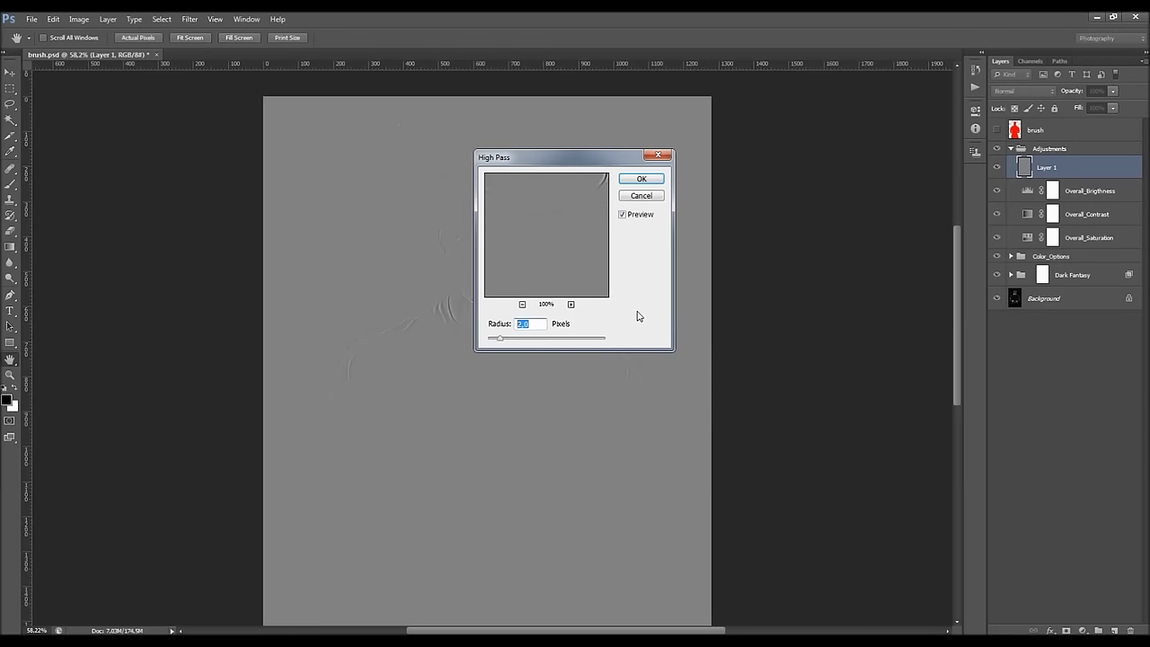
{"action": "key", "text": "Return"}
Blend Layer 1 as Hard Light at 44% opacity.
{"action": "left_click", "coordinate": [1024, 91]}
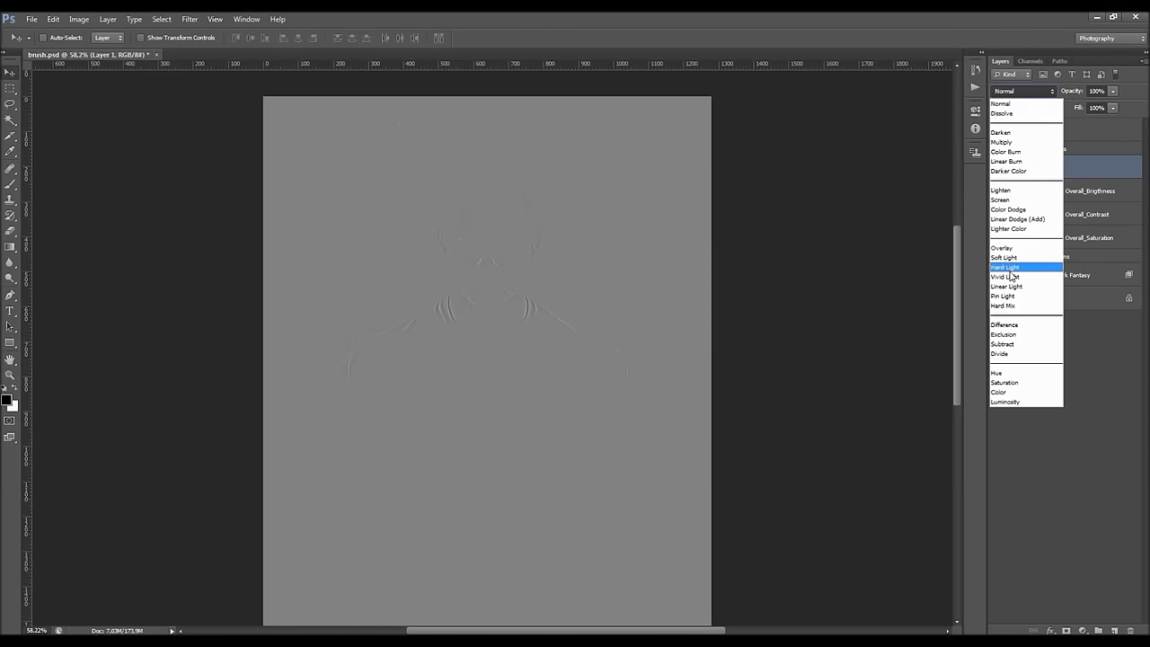
{"action": "left_click", "coordinate": [1006, 268]}
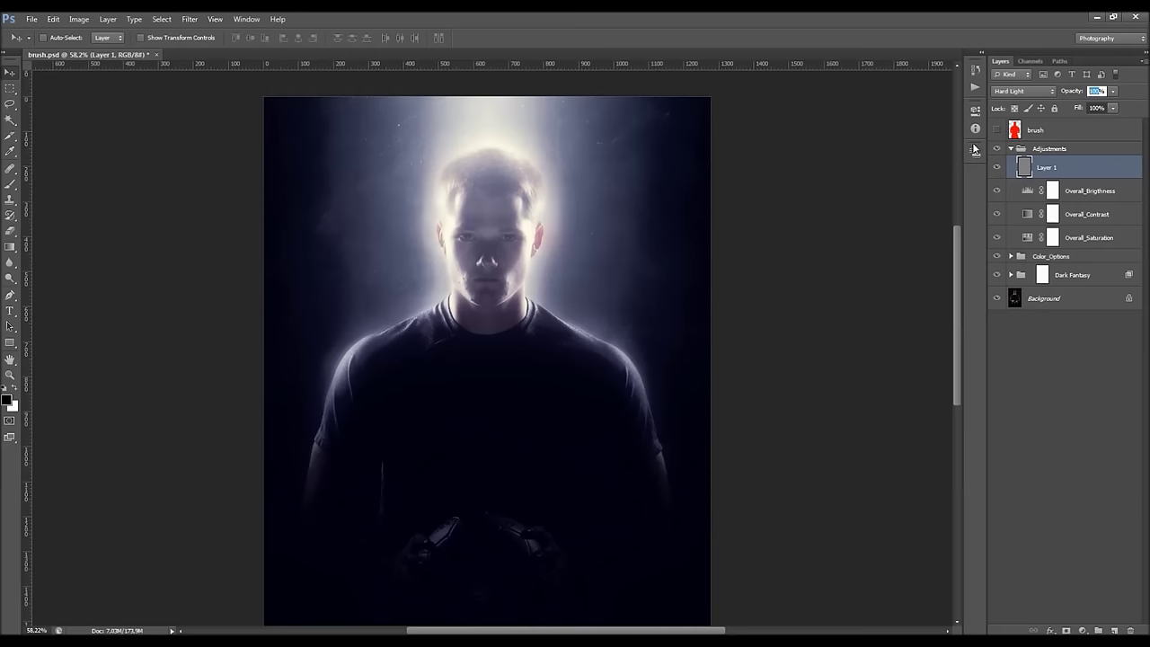
{"action": "type", "text": "44"}
{"action": "key", "text": "Return"}
Compare Layer 1 at 0% and lower opacities, restore 44%, then select the Adjustments group.
{"action": "left_click_drag", "start_coordinate": [585, 154], "coordinate": [456, 184]}
{"action": "scroll", "coordinate": [670, 191], "scroll_direction": "down", "scroll_amount": 1}
{"action": "scroll", "coordinate": [377, 134], "scroll_direction": "up", "scroll_amount": 1}
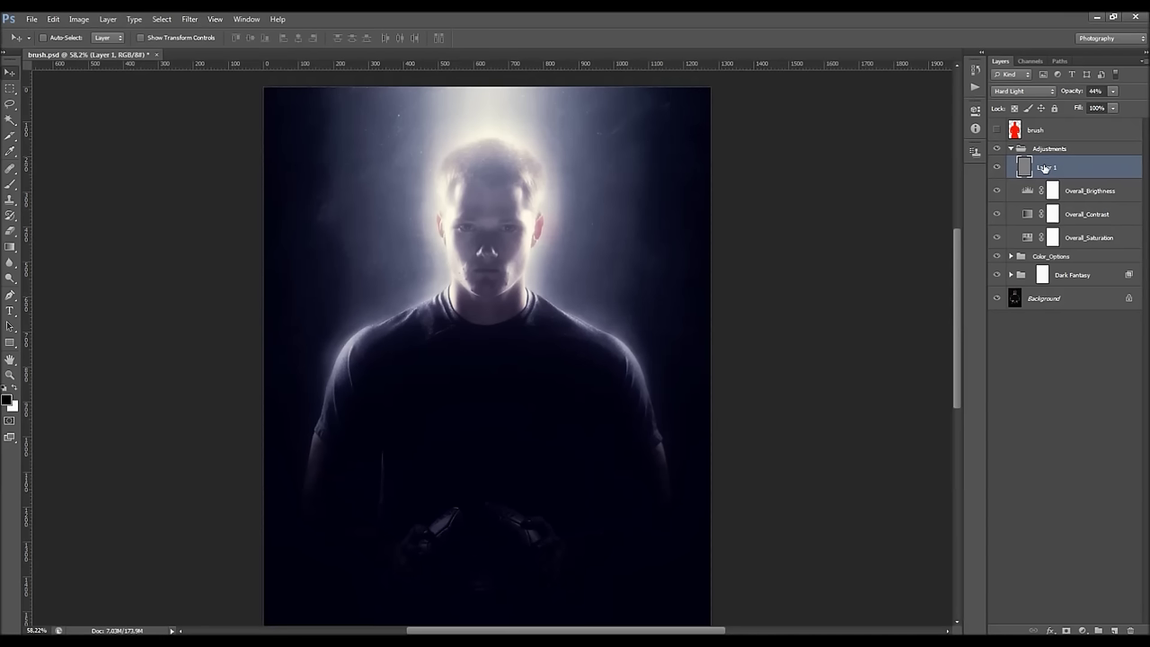
{"action": "left_click", "coordinate": [1111, 97]}
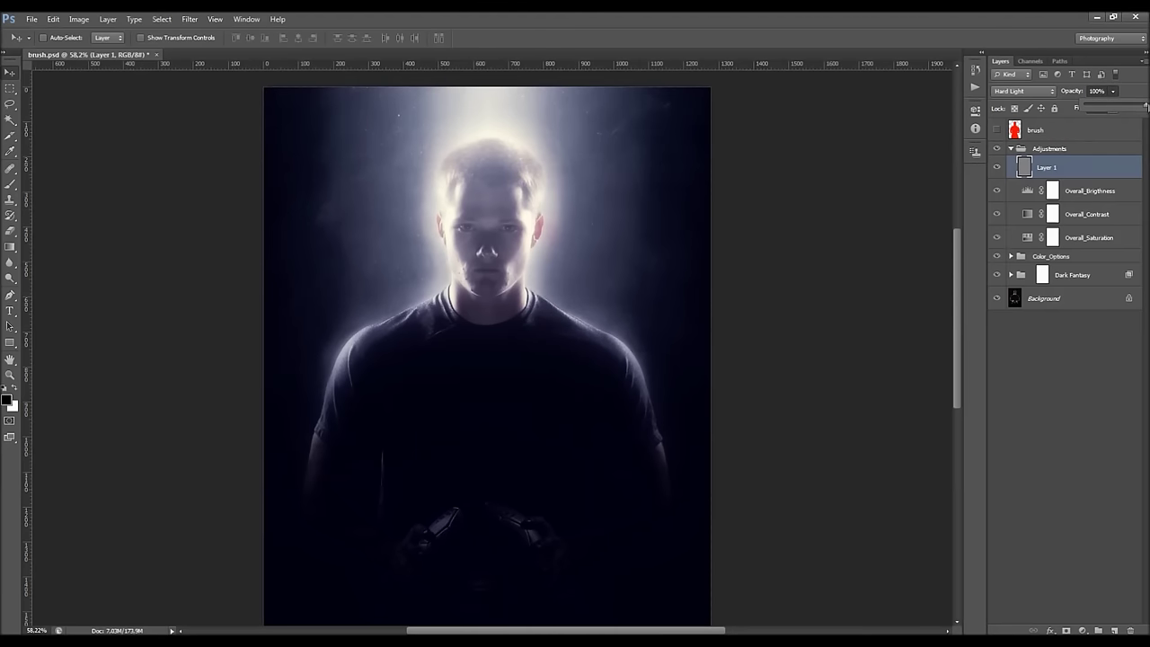
{"action": "left_click_drag", "start_coordinate": [1127, 108], "coordinate": [1055, 111]}
{"action": "left_click_drag", "start_coordinate": [1104, 110], "coordinate": [1108, 110]}
{"action": "type", "text": "44"}
{"action": "key", "text": "Return"}
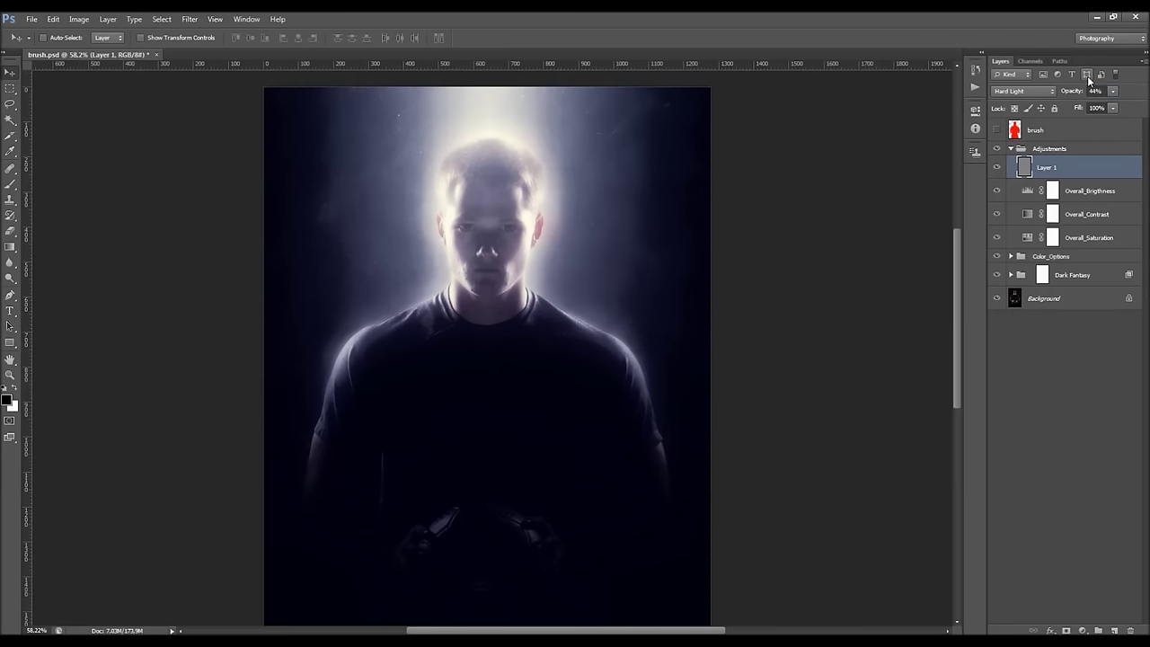
{"action": "left_click", "coordinate": [1015, 149]}
Collapse the Adjustments group and expand the Dark Fantasy group.
{"action": "left_click", "coordinate": [1011, 148]}
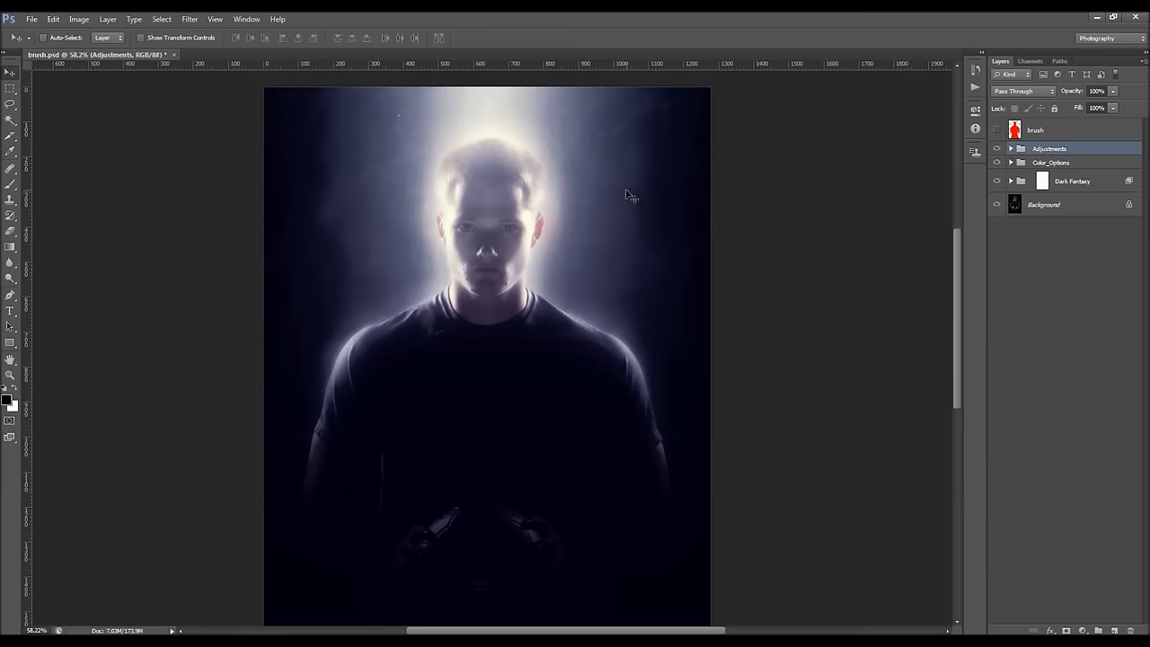
{"action": "scroll", "coordinate": [501, 166], "scroll_direction": "down", "scroll_amount": 2, "text": "alt"}
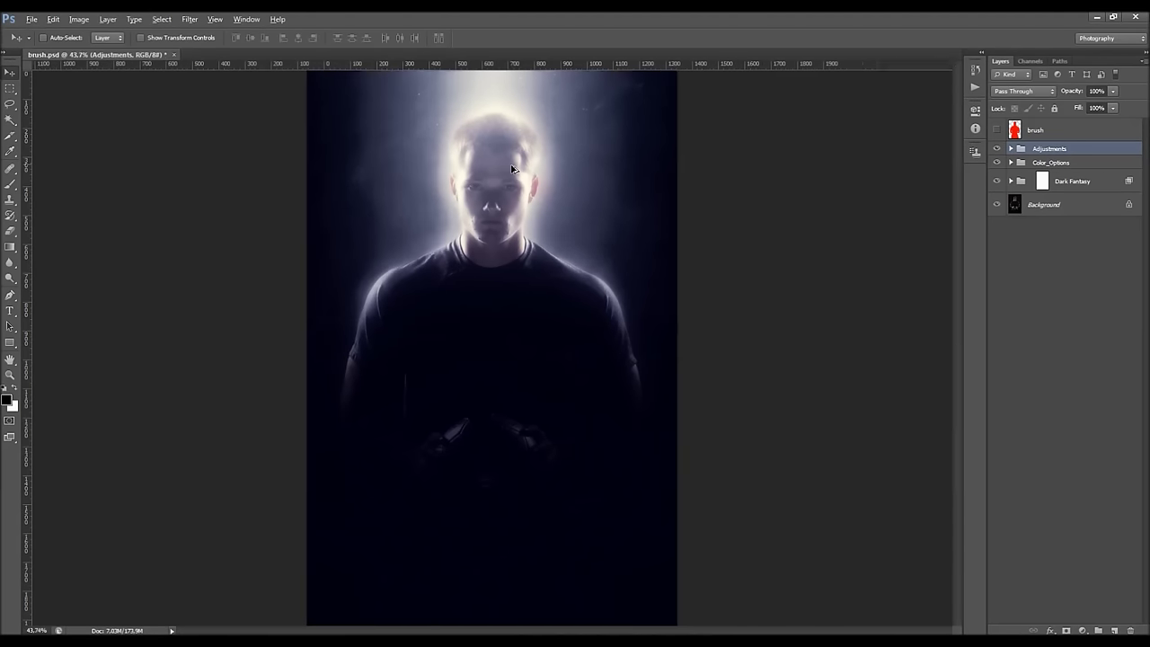
{"action": "scroll", "coordinate": [512, 169], "scroll_direction": "up", "scroll_amount": 1, "text": "alt"}
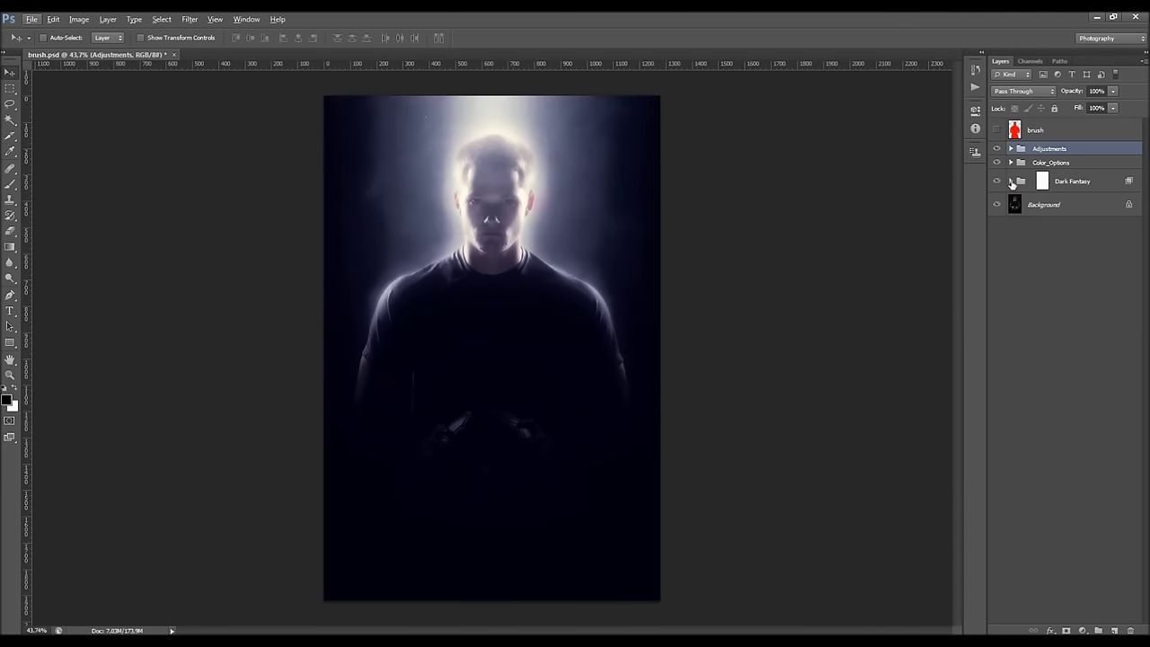
{"action": "left_click", "coordinate": [1012, 182]}
{"action": "scroll", "coordinate": [1059, 245], "scroll_direction": "down", "scroll_amount": 2}
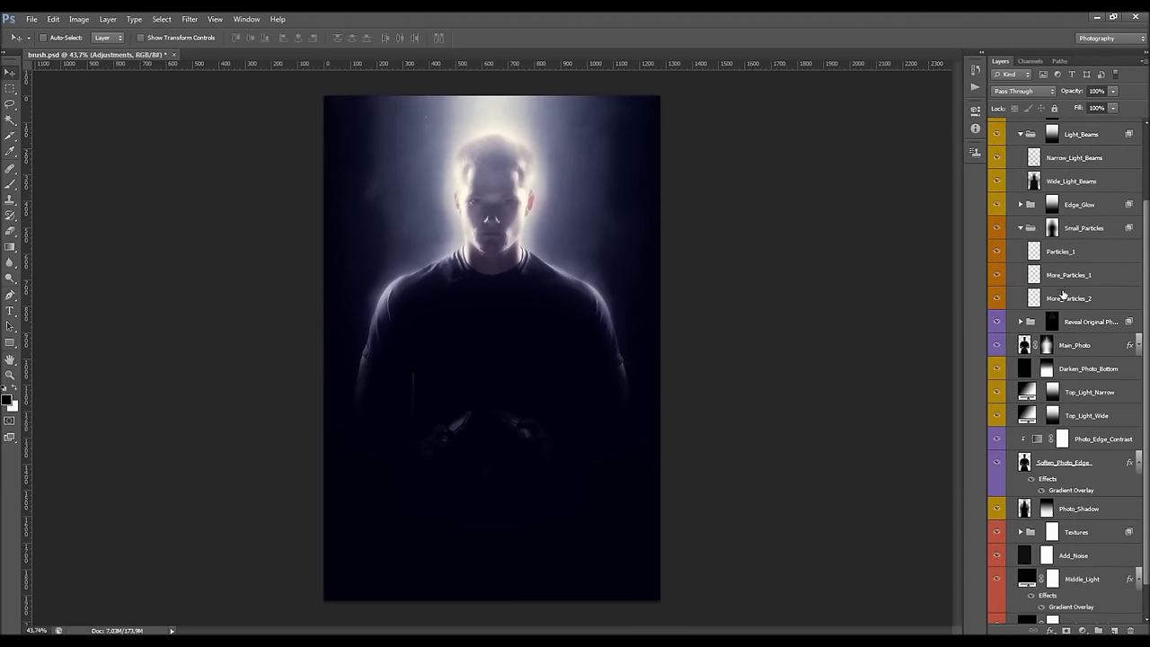
{"action": "scroll", "coordinate": [1063, 296], "scroll_direction": "down", "scroll_amount": 1}
Try a -135° angle on the Top_Light_Wide gradient fill, then undo the change.
{"action": "left_click", "coordinate": [1022, 357]}
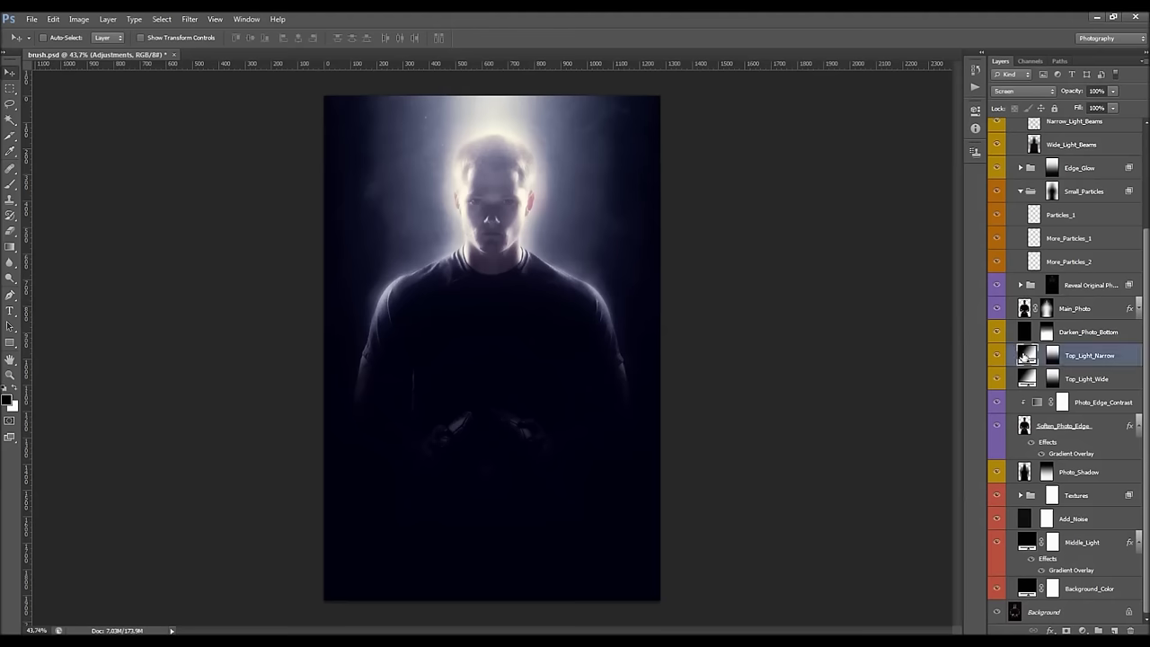
{"action": "double_click", "coordinate": [1024, 376]}
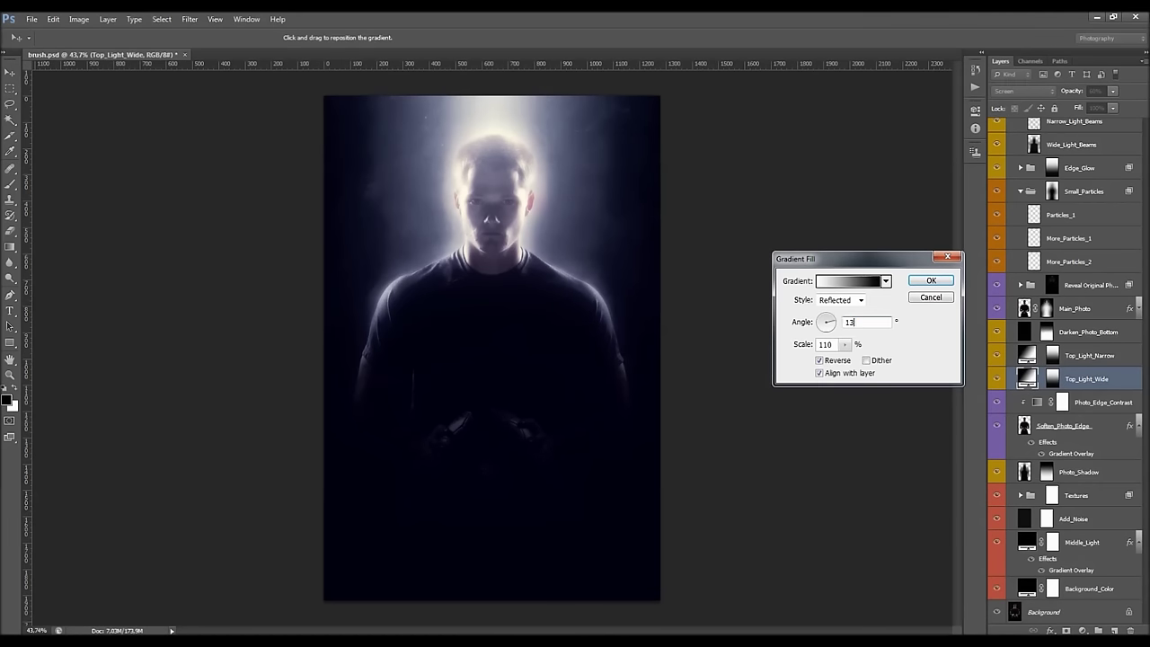
{"action": "left_click", "coordinate": [931, 297]}
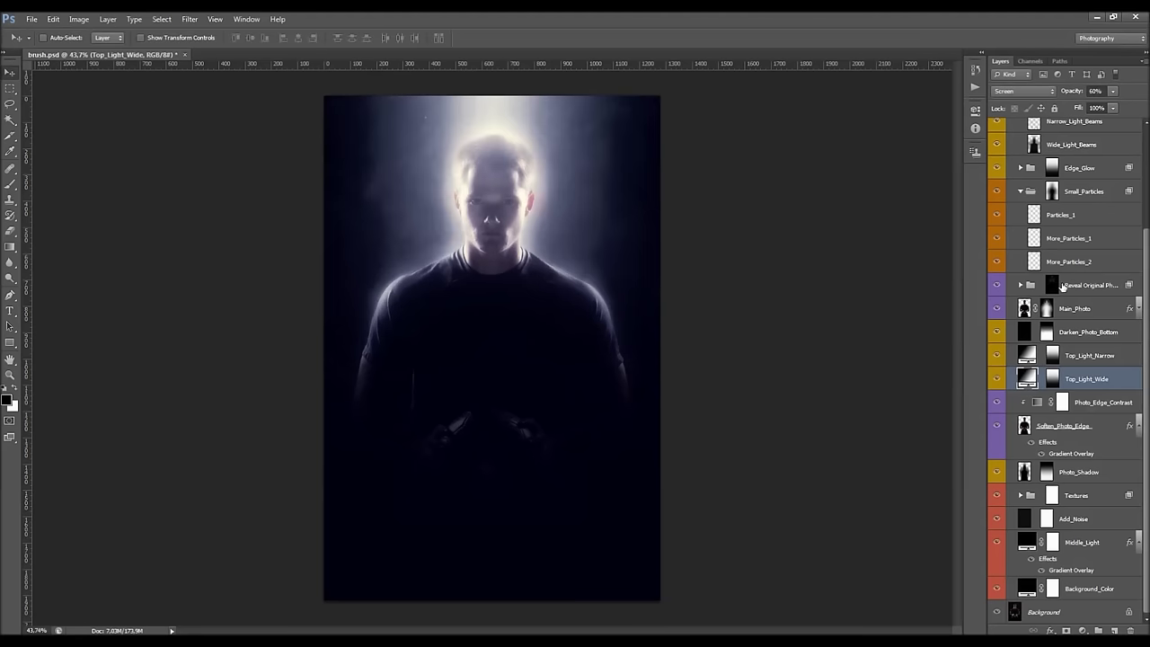
{"action": "double_click", "coordinate": [1029, 379]}
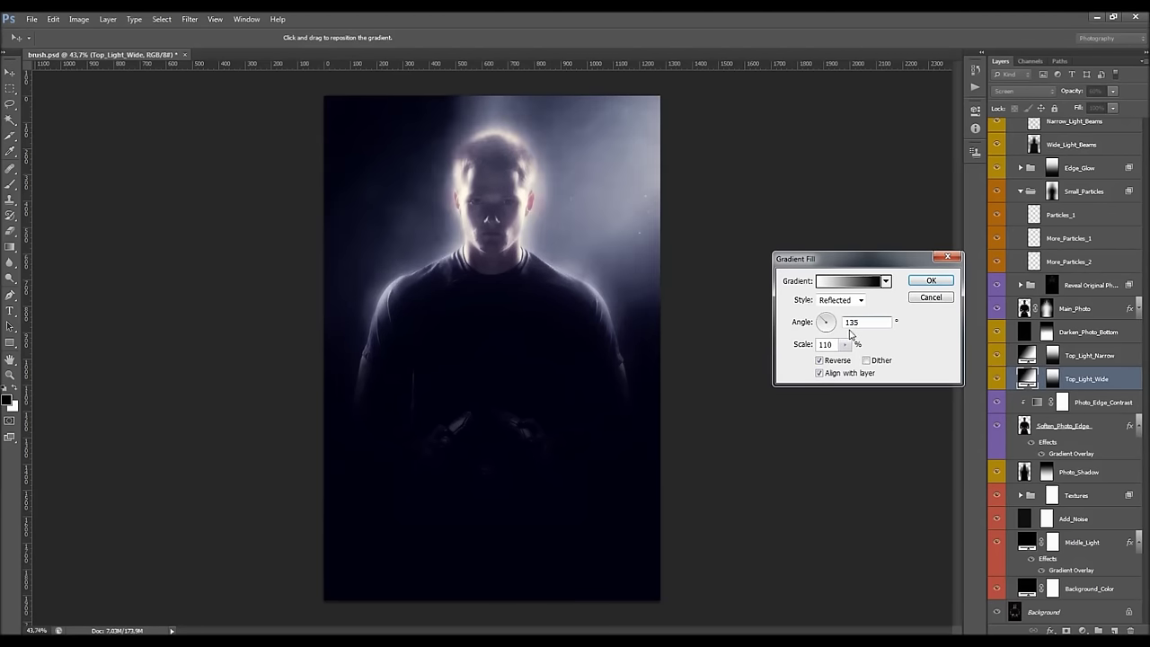
{"action": "type", "text": "-"}
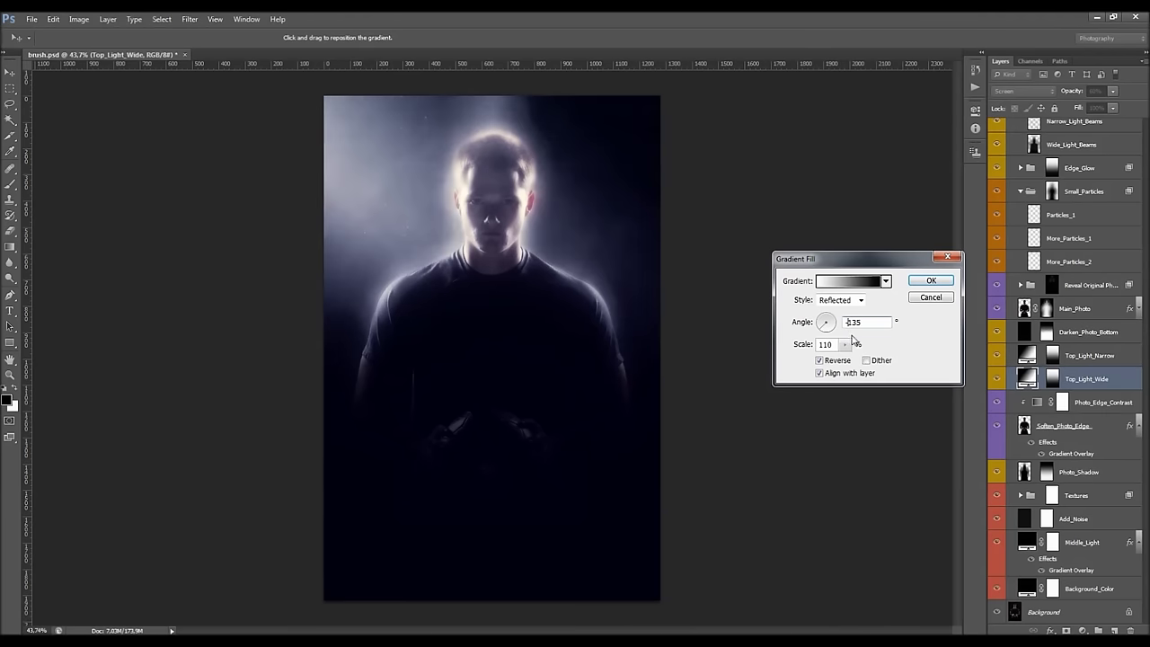
{"action": "key", "text": "Return"}
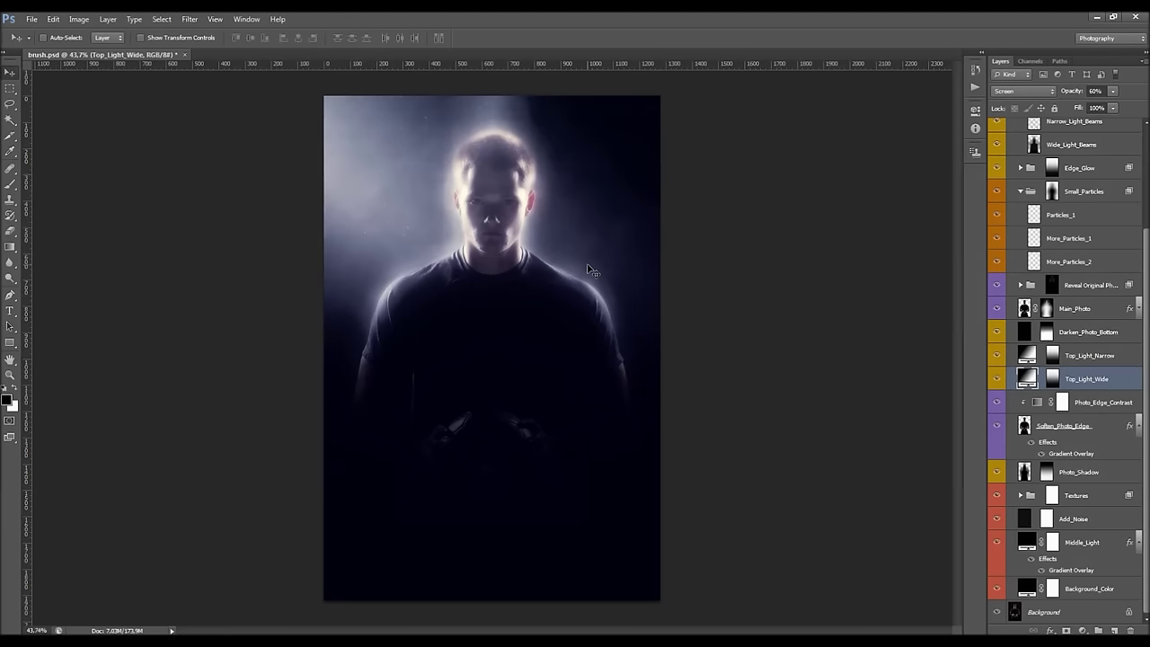
{"action": "double_click", "coordinate": [1026, 378]}
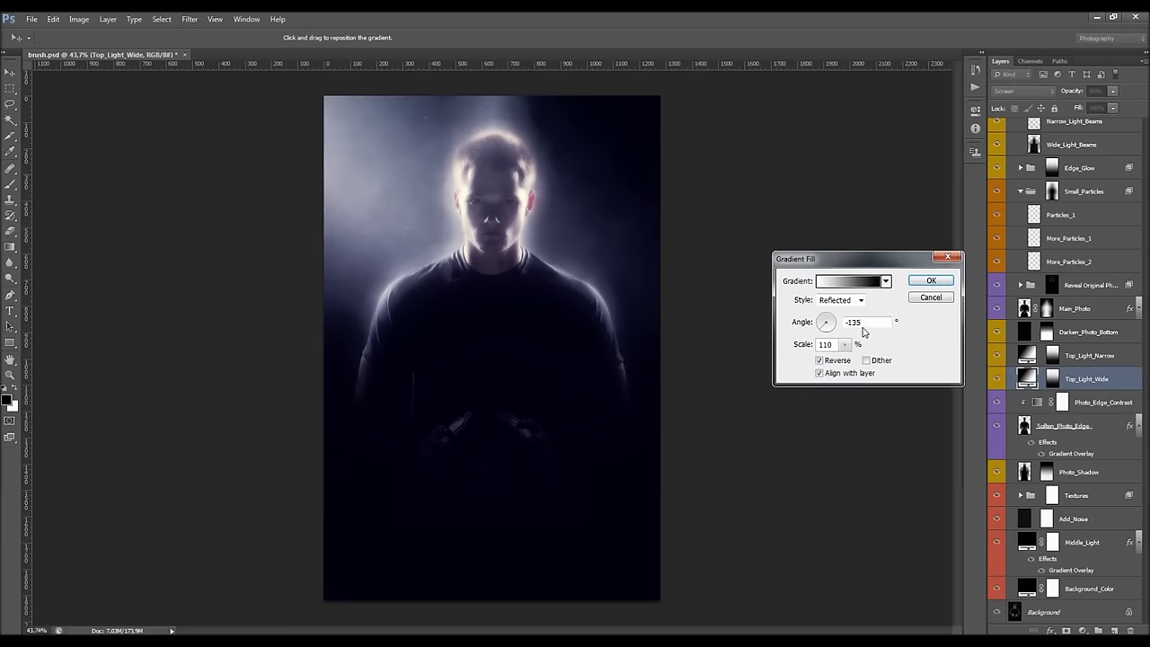
{"action": "key", "text": "Escape"}
{"action": "key", "text": "ctrl+z"}
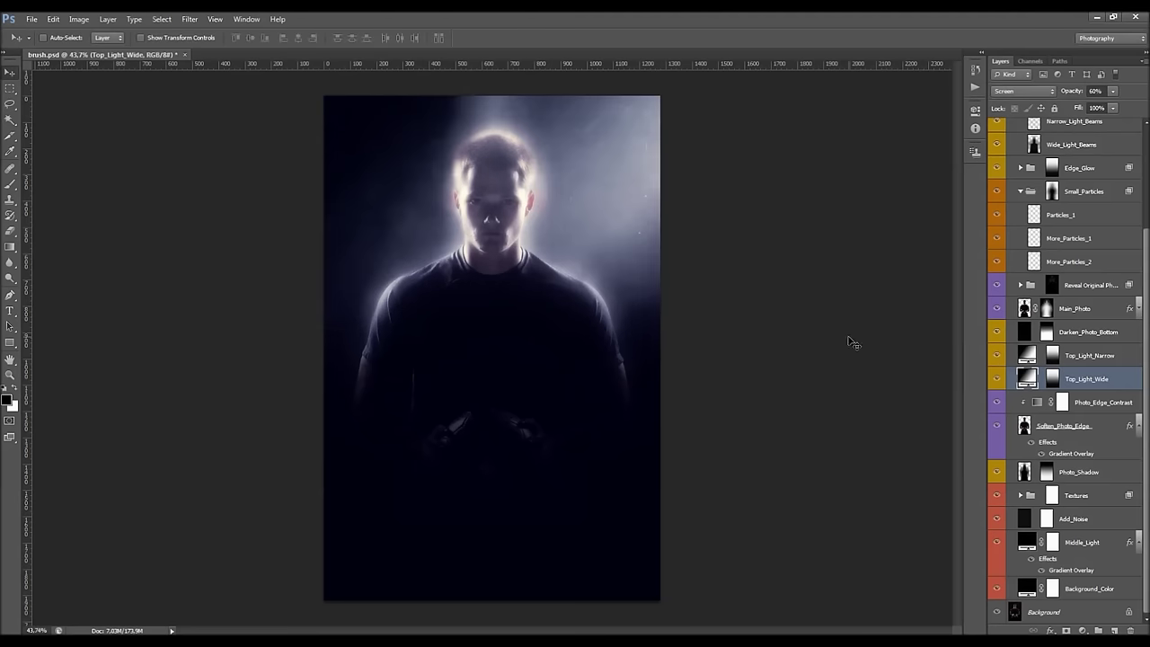
{"action": "scroll", "coordinate": [1098, 251], "scroll_direction": "up", "scroll_amount": 1}
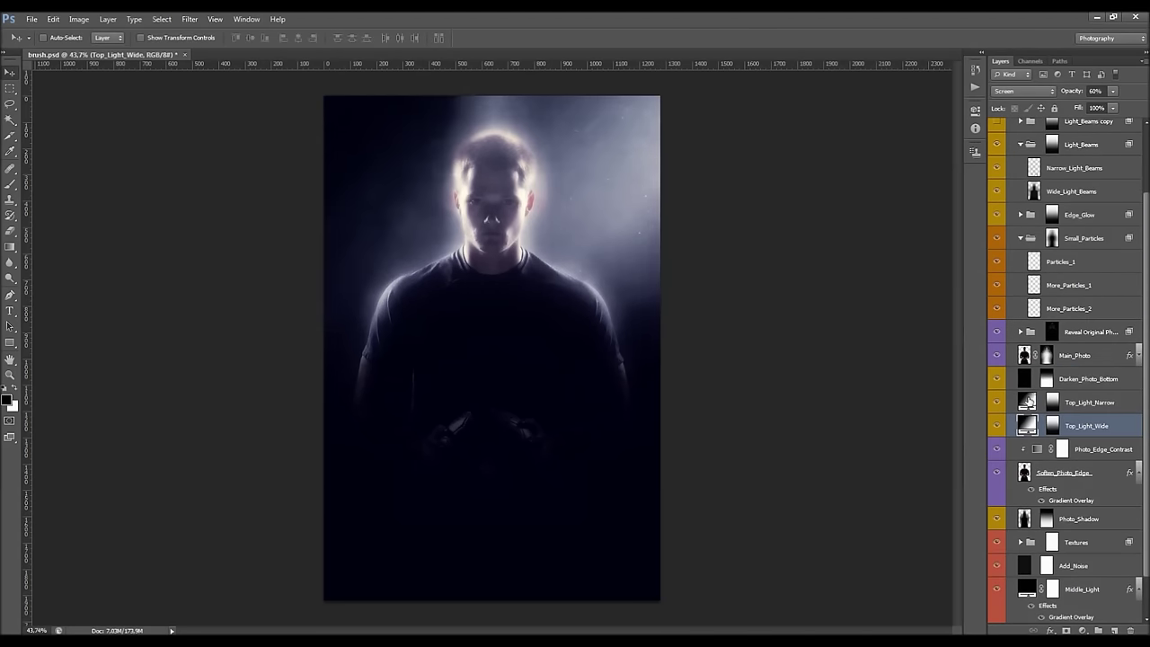
Set the Top_Light_Narrow gradient angle to -135° and raise its opacity from 25% to about 30%.
{"action": "double_click", "coordinate": [1027, 402]}
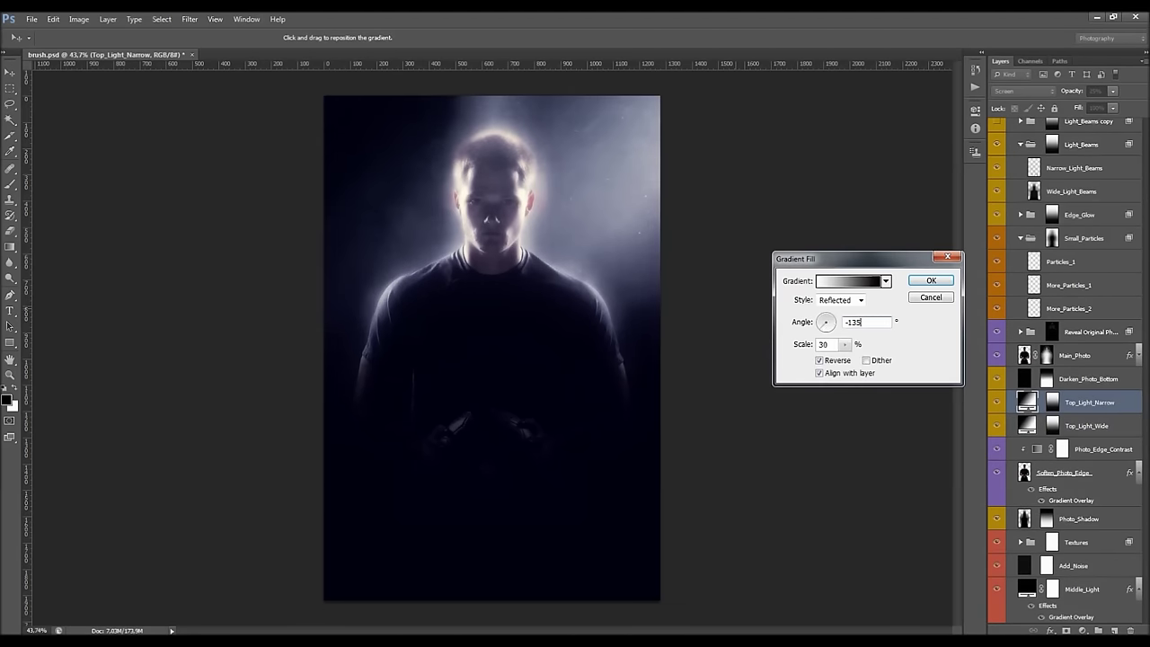
{"action": "type", "text": "-135"}
{"action": "key", "text": "Return"}
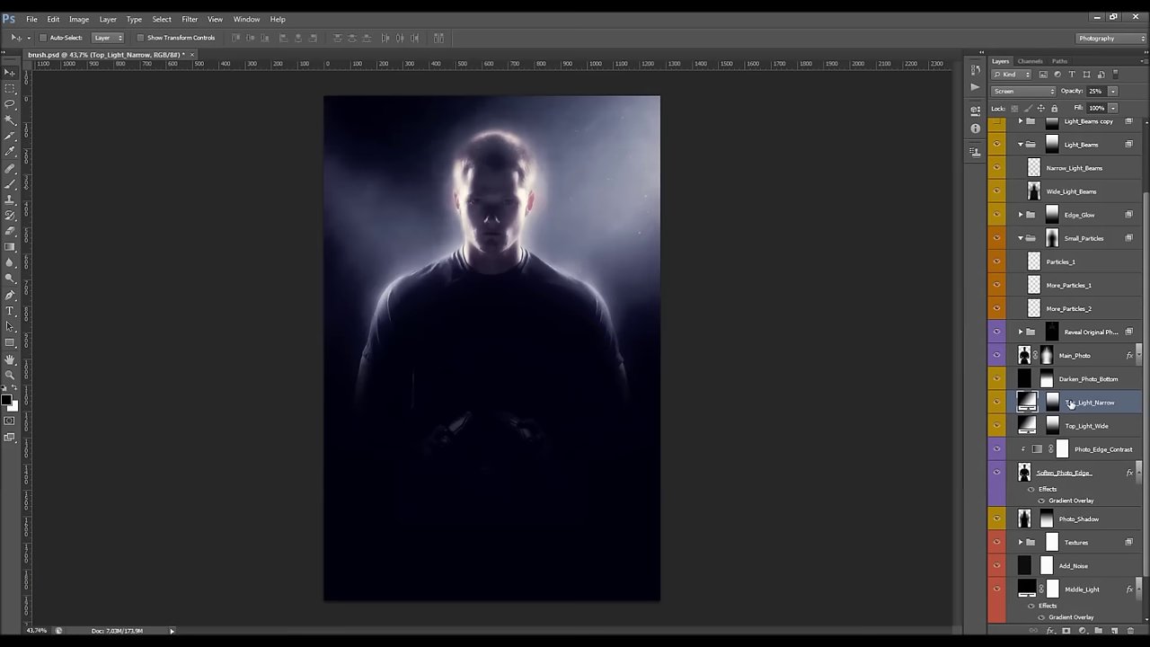
{"action": "left_click_drag", "start_coordinate": [1068, 93], "coordinate": [1073, 94]}
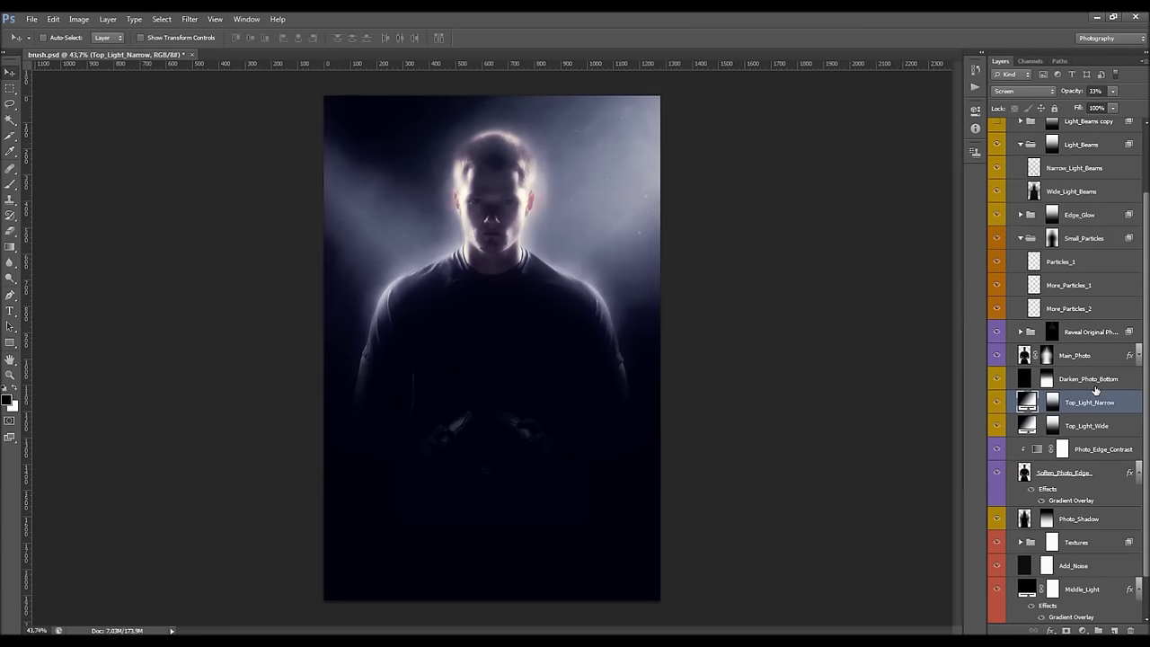
{"action": "double_click", "coordinate": [1022, 399]}
{"action": "double_click", "coordinate": [835, 346]}
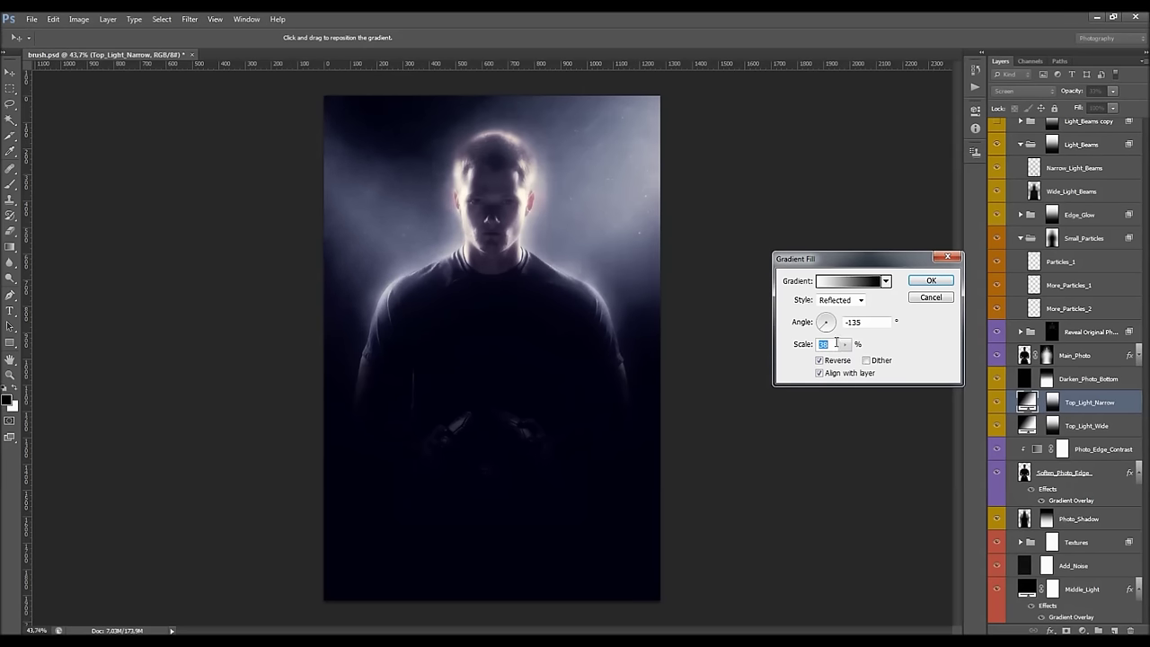
{"action": "key", "text": "Return"}
Toggle Top_Light_Wide off and on to compare, then target the Edge_Glow group's mask.
{"action": "left_click", "coordinate": [1097, 429]}
{"action": "left_click", "coordinate": [996, 430]}
{"action": "left_click", "coordinate": [996, 429]}
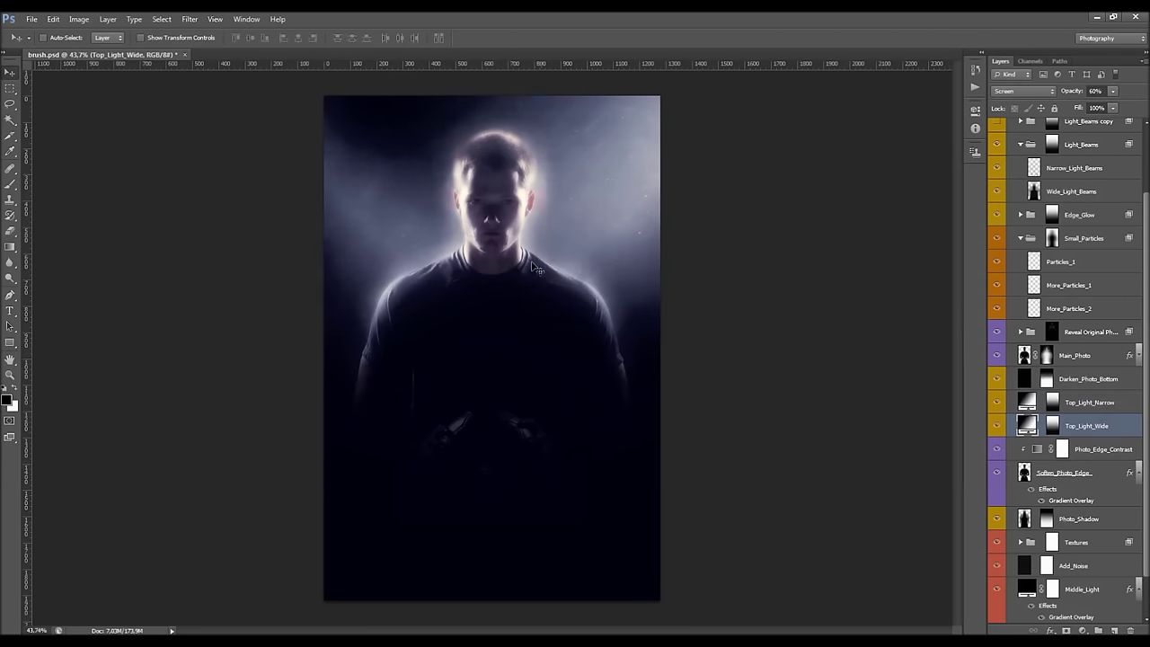
{"action": "scroll", "coordinate": [540, 159], "scroll_direction": "down", "scroll_amount": 3}
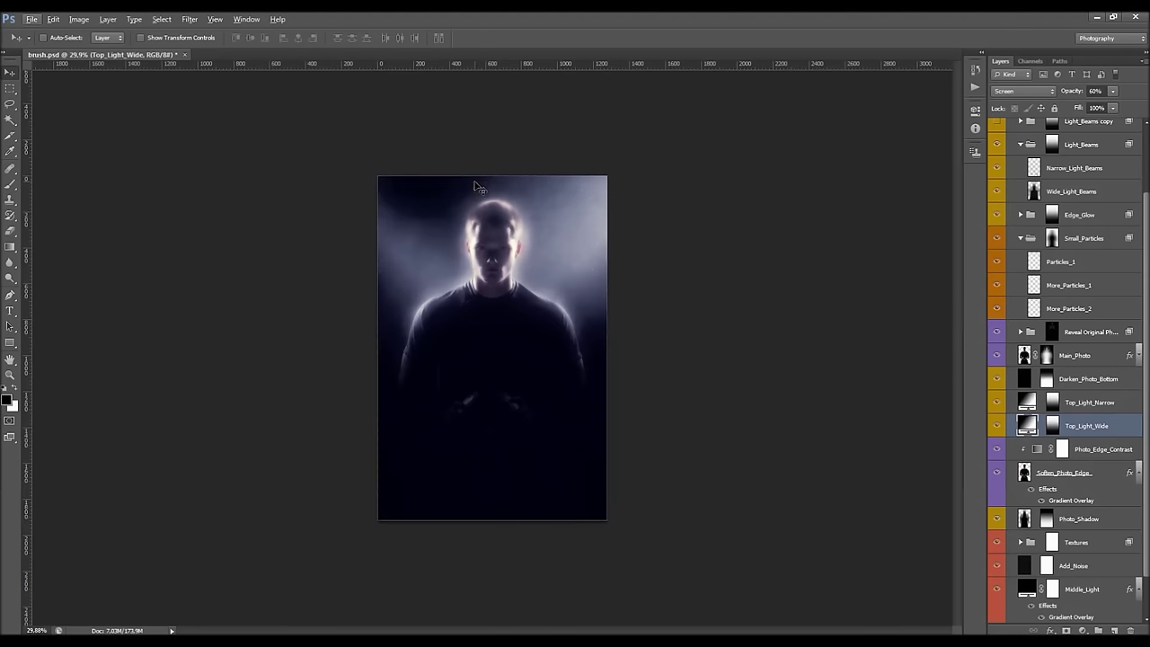
{"action": "scroll", "coordinate": [477, 186], "scroll_direction": "up", "scroll_amount": 4}
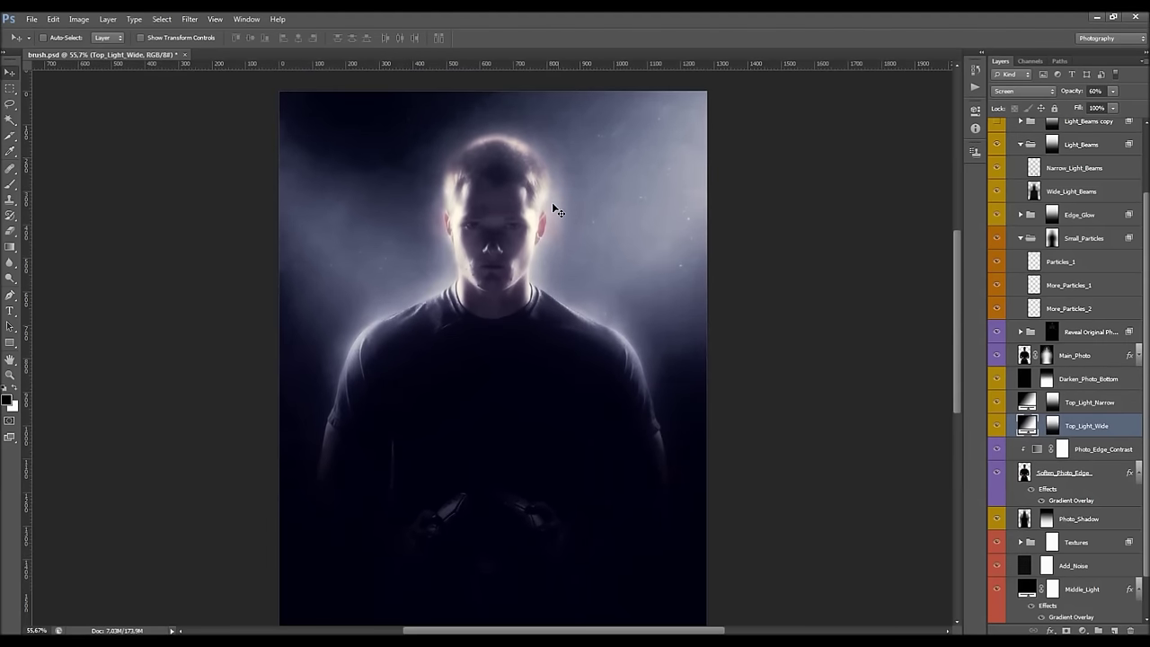
{"action": "scroll", "coordinate": [555, 210], "scroll_direction": "down", "scroll_amount": 1}
{"action": "scroll", "coordinate": [500, 151], "scroll_direction": "up", "scroll_amount": 2}
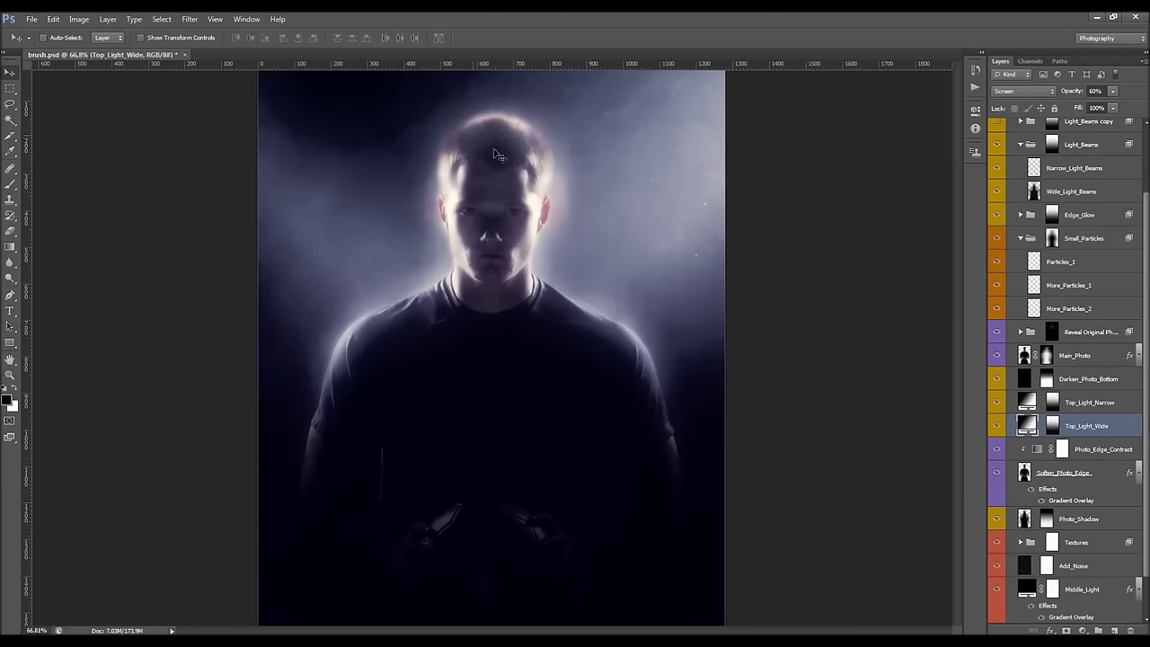
{"action": "scroll", "coordinate": [510, 159], "scroll_direction": "up", "scroll_amount": 1}
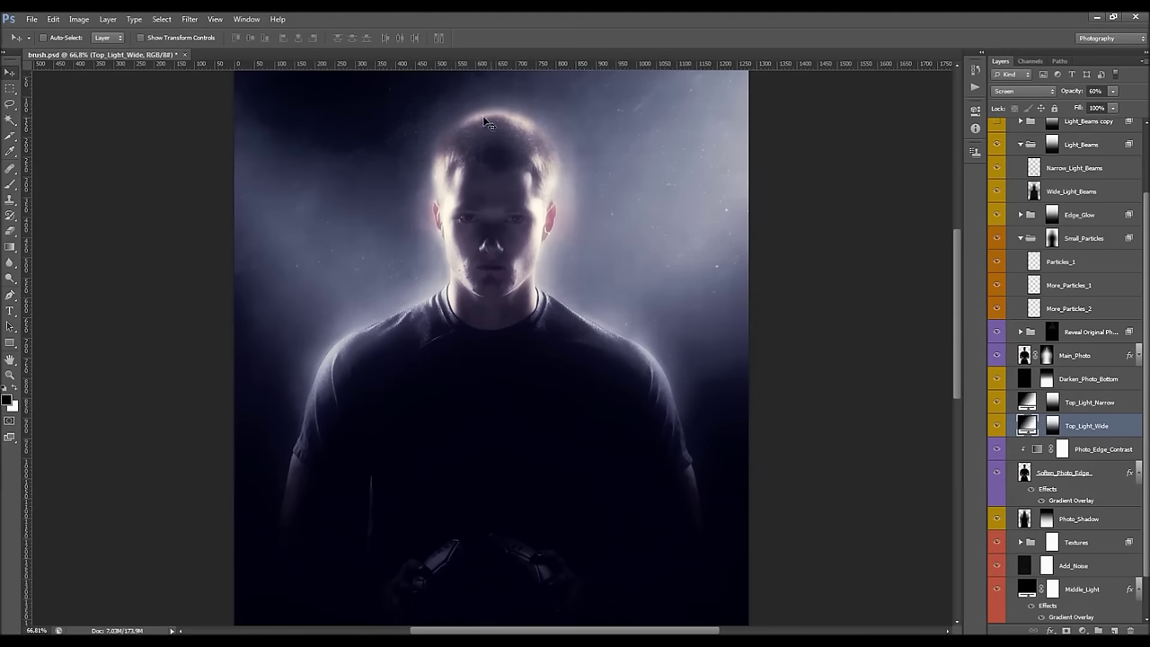
{"action": "scroll", "coordinate": [499, 134], "scroll_direction": "up", "scroll_amount": 1}
{"action": "scroll", "coordinate": [499, 134], "scroll_direction": "up", "scroll_amount": 3}
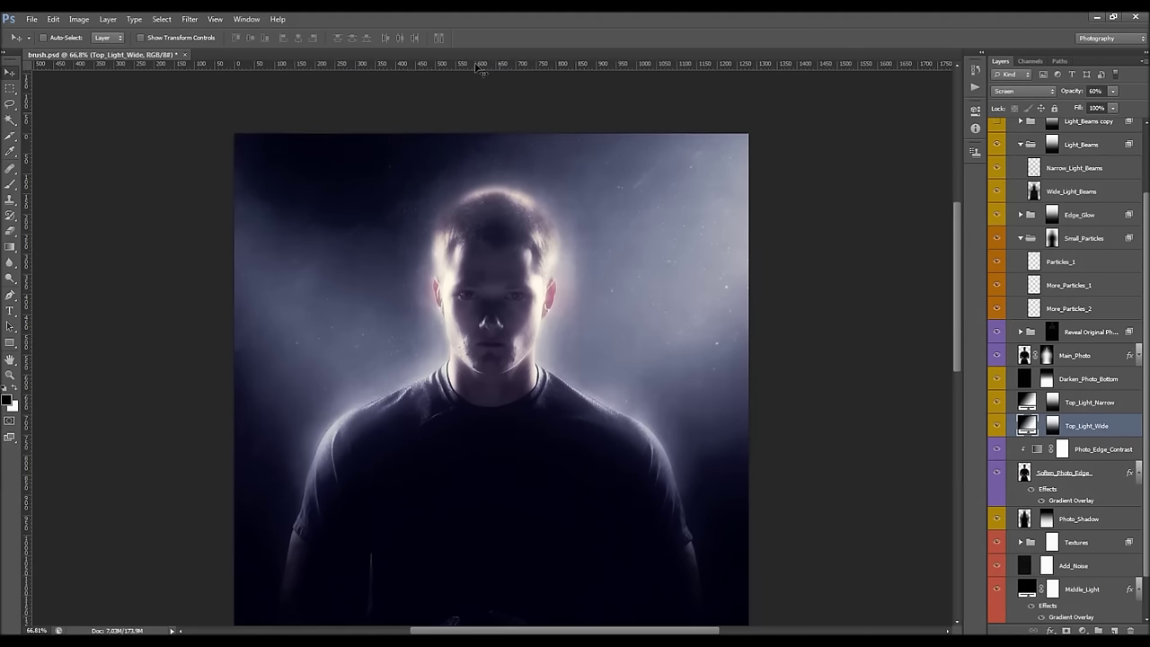
{"action": "scroll", "coordinate": [478, 116], "scroll_direction": "down", "scroll_amount": 2}
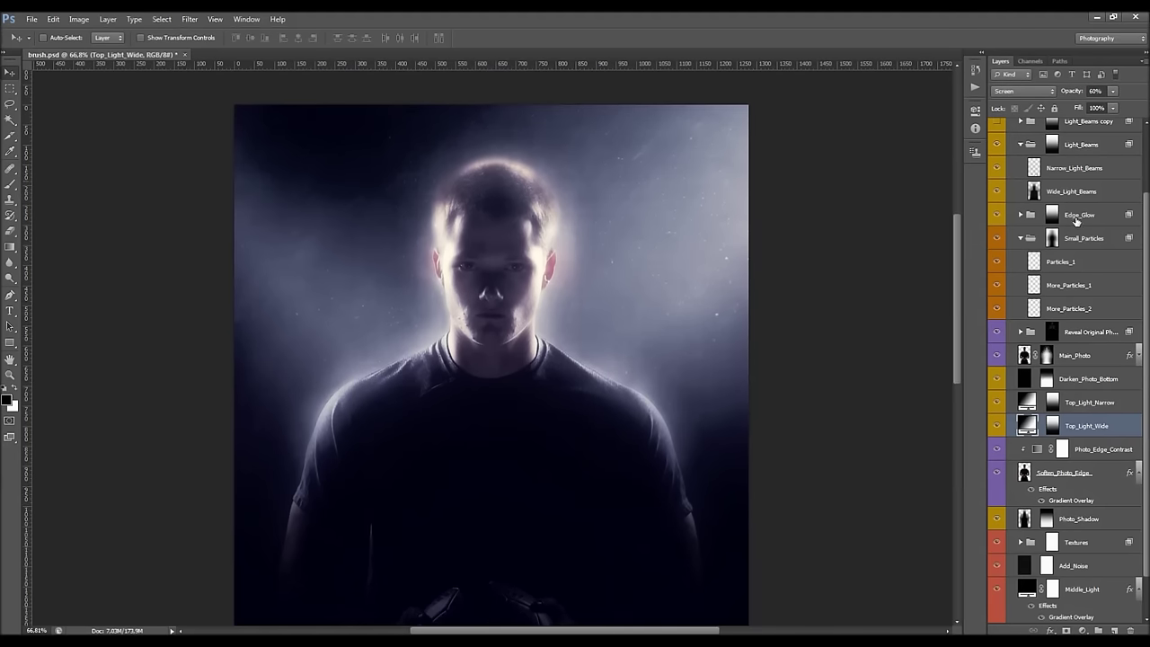
{"action": "left_click", "coordinate": [1054, 213]}
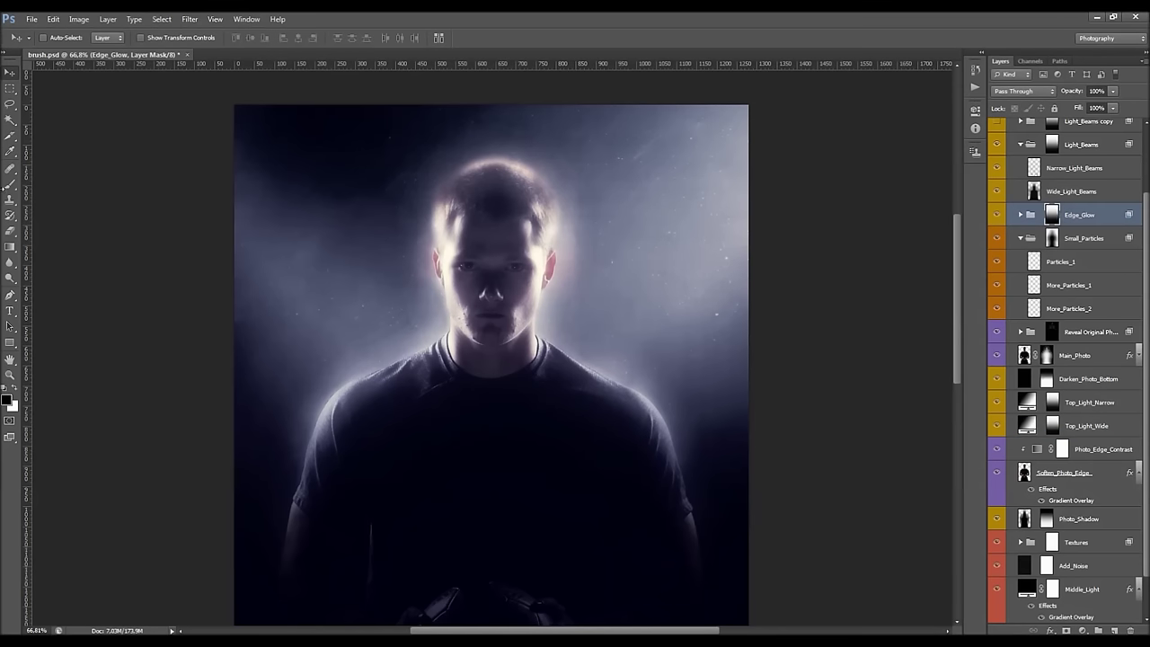
Paint the Edge_Glow mask over the top of the head with a ~200 px brush, then target Darken_Photo_Bottom's mask.
{"action": "key", "text": "b"}
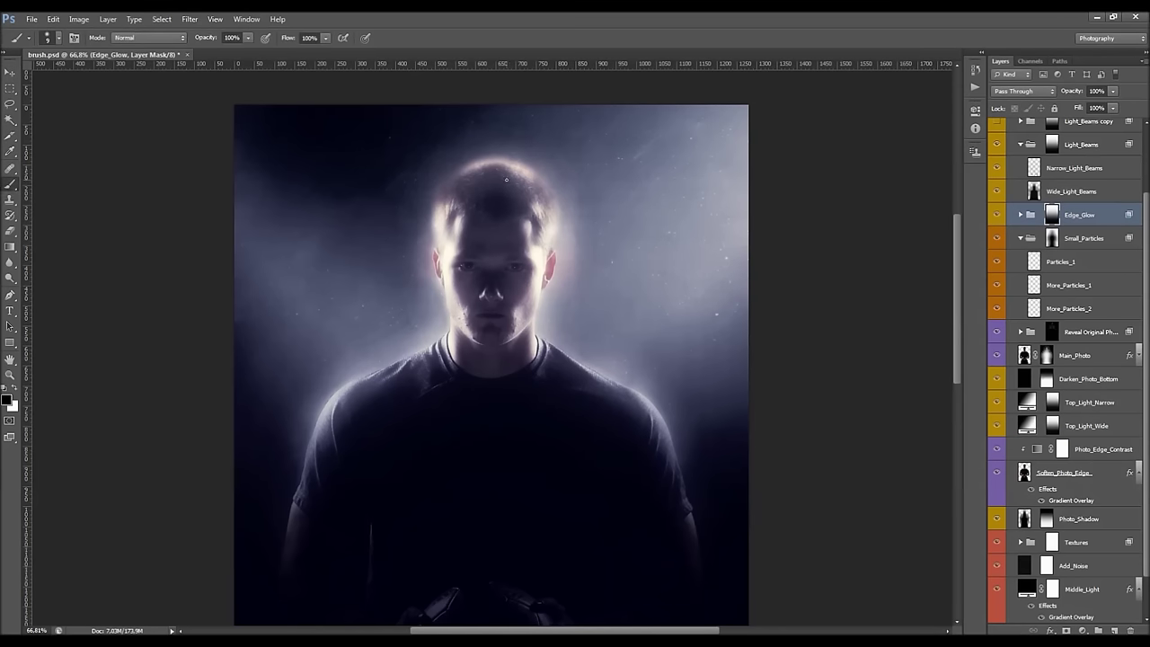
{"action": "key", "text": "bracketright"}
{"action": "key", "text": "bracketright"}
{"action": "key", "text": "bracketright"}
{"action": "key", "text": "bracketright"}
{"action": "key", "text": "bracketright"}
{"action": "key", "text": "bracketright"}
{"action": "key", "text": "bracketright"}
{"action": "key", "text": "bracketright"}
{"action": "key", "text": "bracketright"}
{"action": "key", "text": "bracketright"}
{"action": "key", "text": "bracketright"}
{"action": "key", "text": "bracketright"}
{"action": "key", "text": "bracketleft"}
{"action": "key", "text": "bracketleft"}
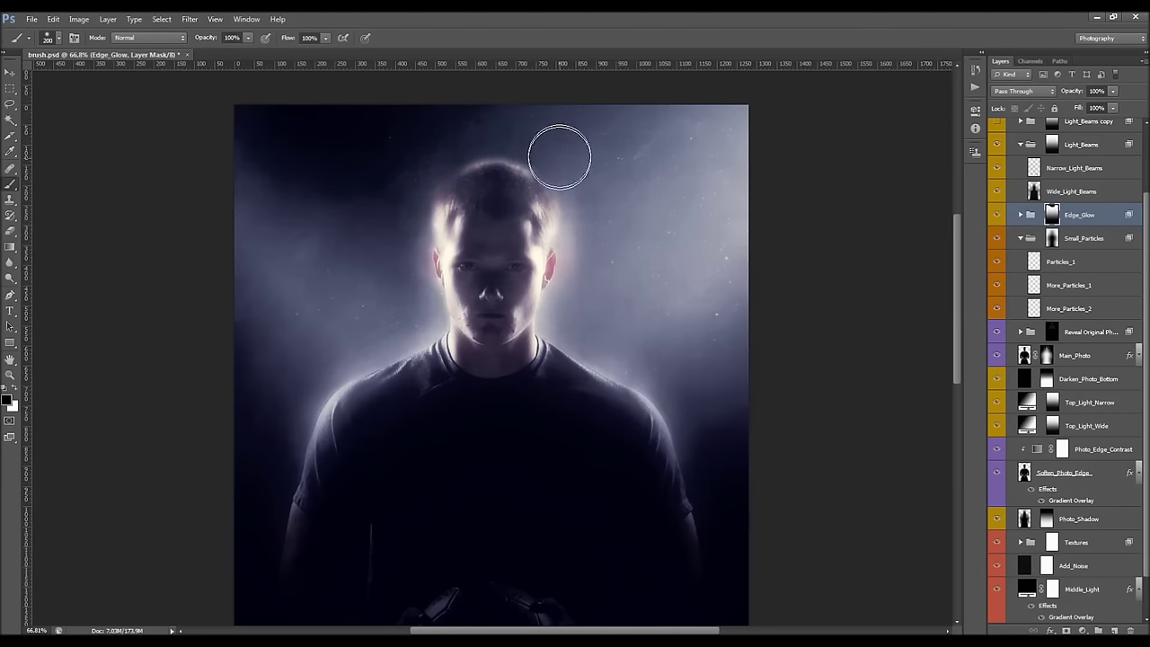
{"action": "left_click_drag", "start_coordinate": [557, 153], "coordinate": [503, 148]}
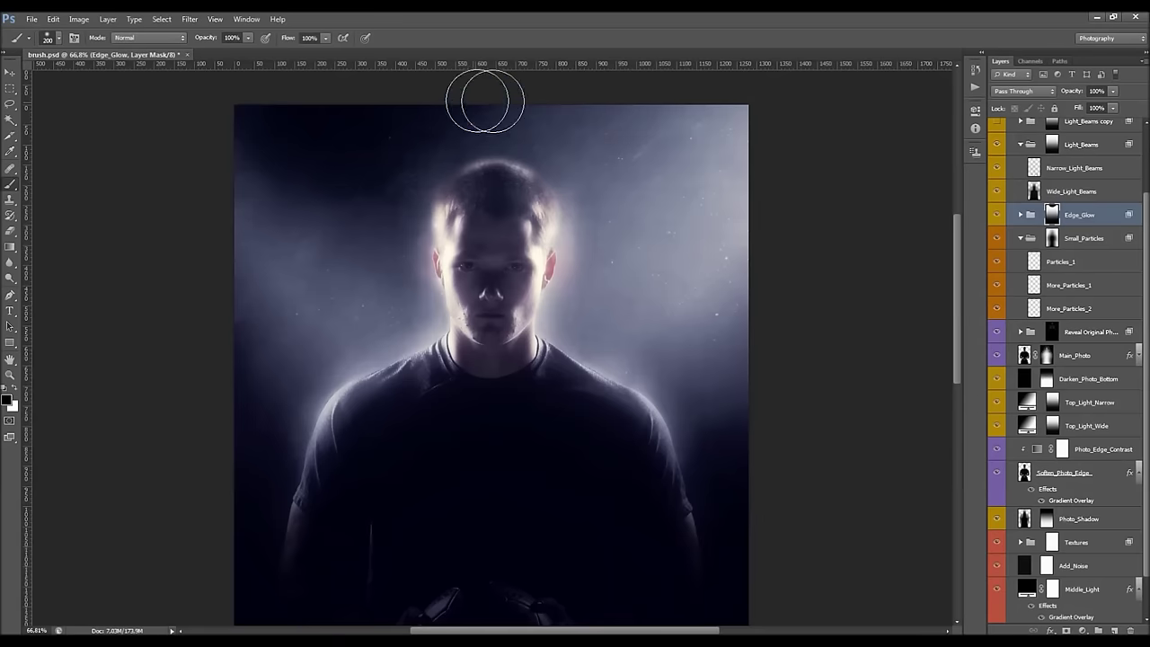
{"action": "scroll", "coordinate": [719, 216], "scroll_direction": "down", "scroll_amount": 2}
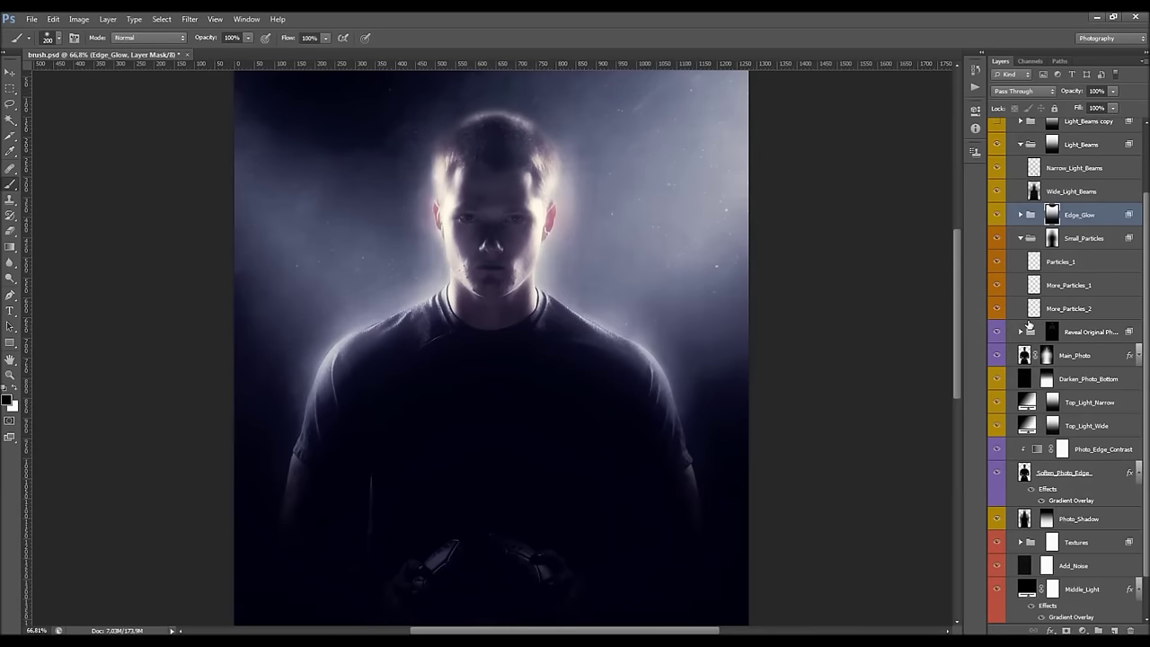
{"action": "left_click", "coordinate": [1052, 331]}
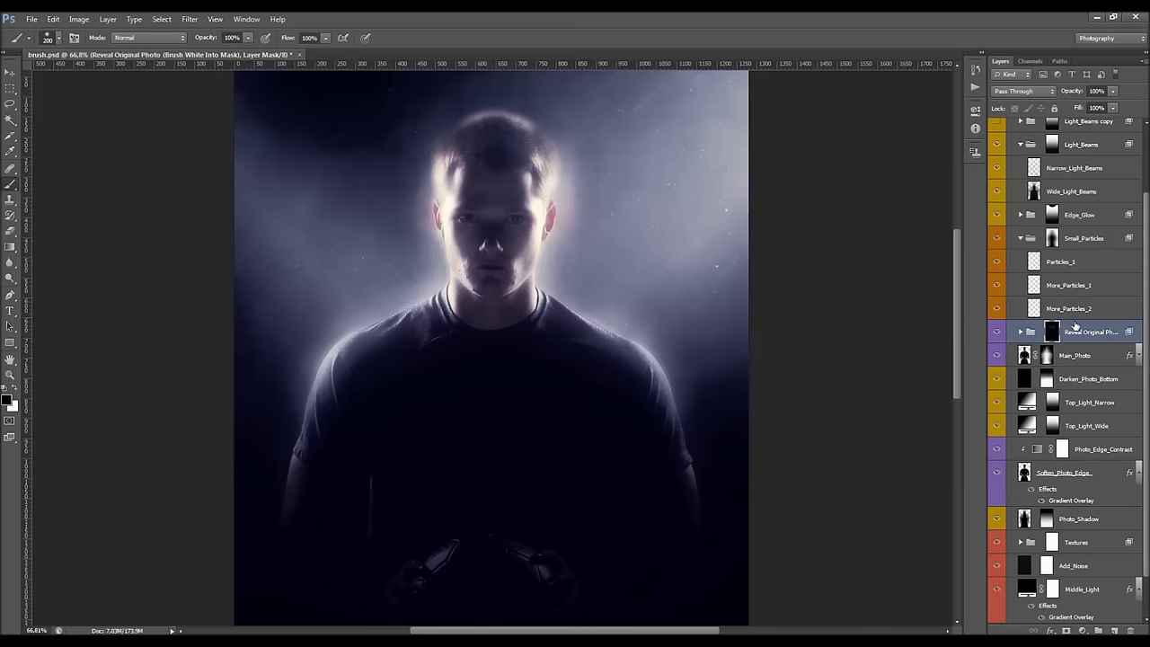
{"action": "left_click", "coordinate": [1046, 381]}
Softly paint down the head-top glow at lower brush opacity, undoing the first too-strong stroke.
{"action": "left_click", "coordinate": [14, 389]}
{"action": "mouse_move", "coordinate": [485, 108]}
{"action": "left_mouse_down"}
{"action": "mouse_move", "coordinate": [506, 114]}
{"action": "mouse_move", "coordinate": [492, 125]}
{"action": "left_mouse_up"}
{"action": "key", "text": "ctrl+z"}
{"action": "left_click_drag", "start_coordinate": [212, 38], "coordinate": [201, 43]}
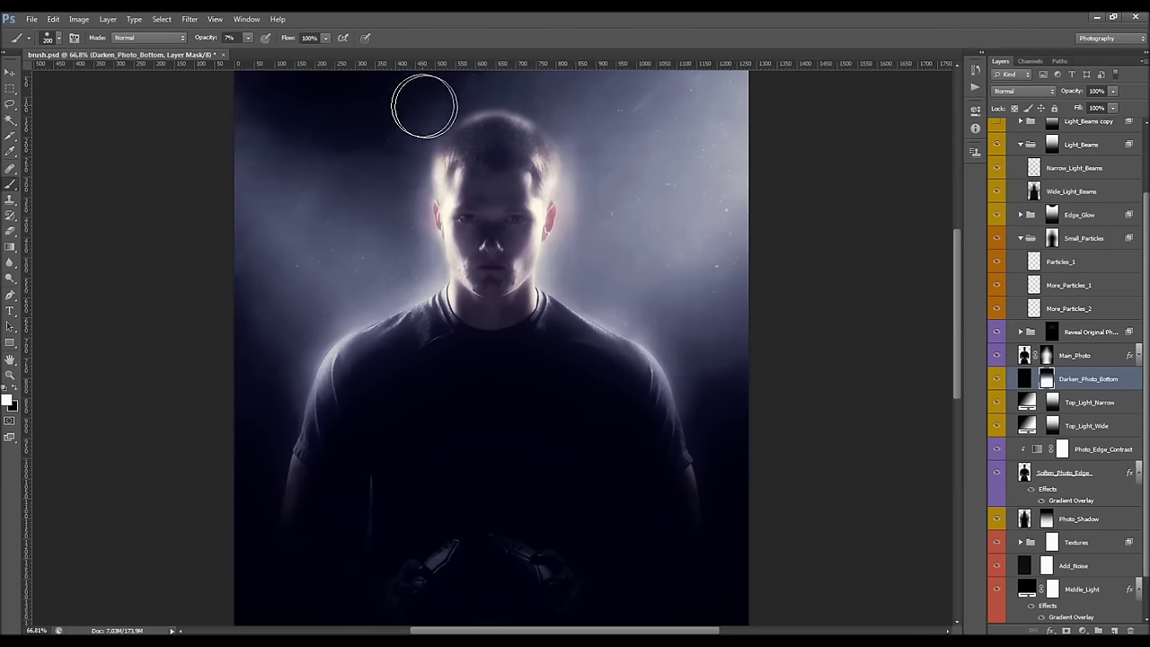
{"action": "mouse_move", "coordinate": [490, 114]}
{"action": "left_mouse_down"}
{"action": "mouse_move", "coordinate": [465, 108]}
{"action": "mouse_move", "coordinate": [503, 113]}
{"action": "mouse_move", "coordinate": [500, 127]}
{"action": "left_mouse_up"}
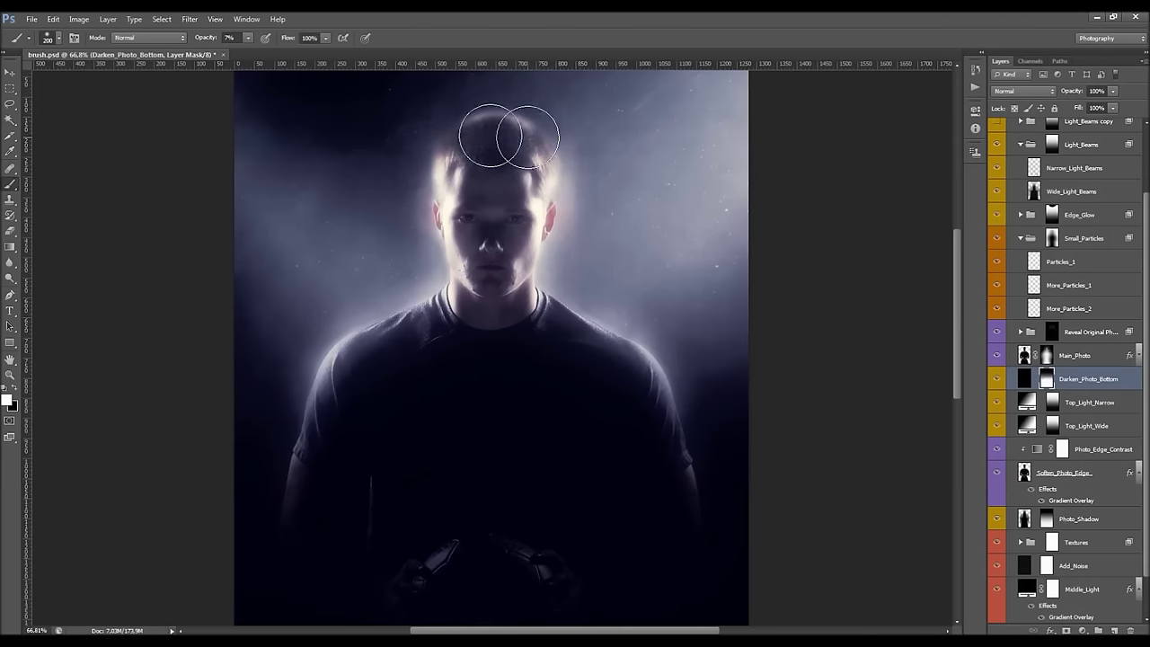
Switch back to the Move tool and select the Light_Beams group.
{"action": "left_click", "coordinate": [10, 76]}
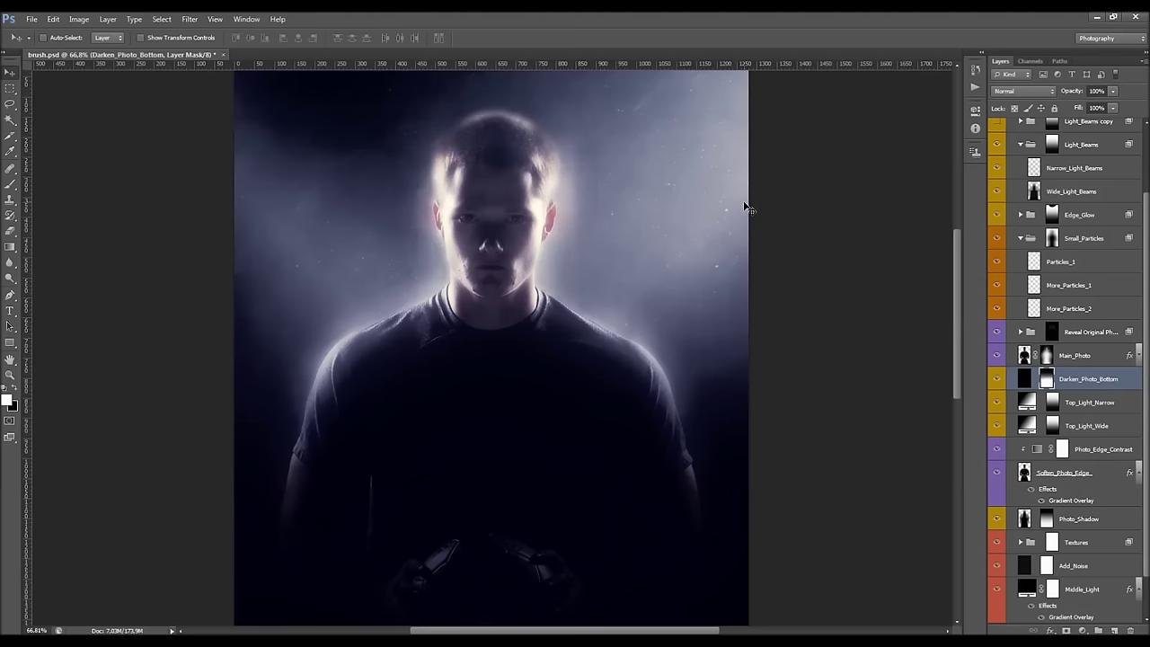
{"action": "scroll", "coordinate": [583, 261], "scroll_direction": "up", "scroll_amount": 2}
{"action": "scroll", "coordinate": [585, 255], "scroll_direction": "up", "scroll_amount": 2}
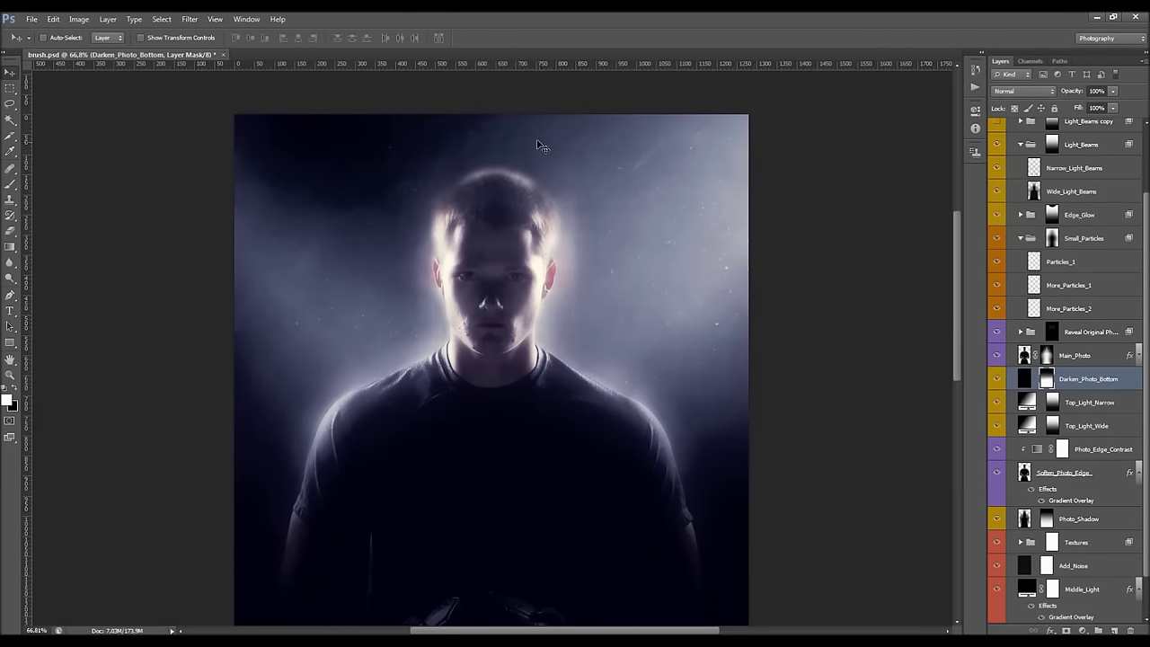
{"action": "scroll", "coordinate": [558, 193], "scroll_direction": "down", "scroll_amount": 1}
{"action": "scroll", "coordinate": [558, 193], "scroll_direction": "down", "scroll_amount": 3}
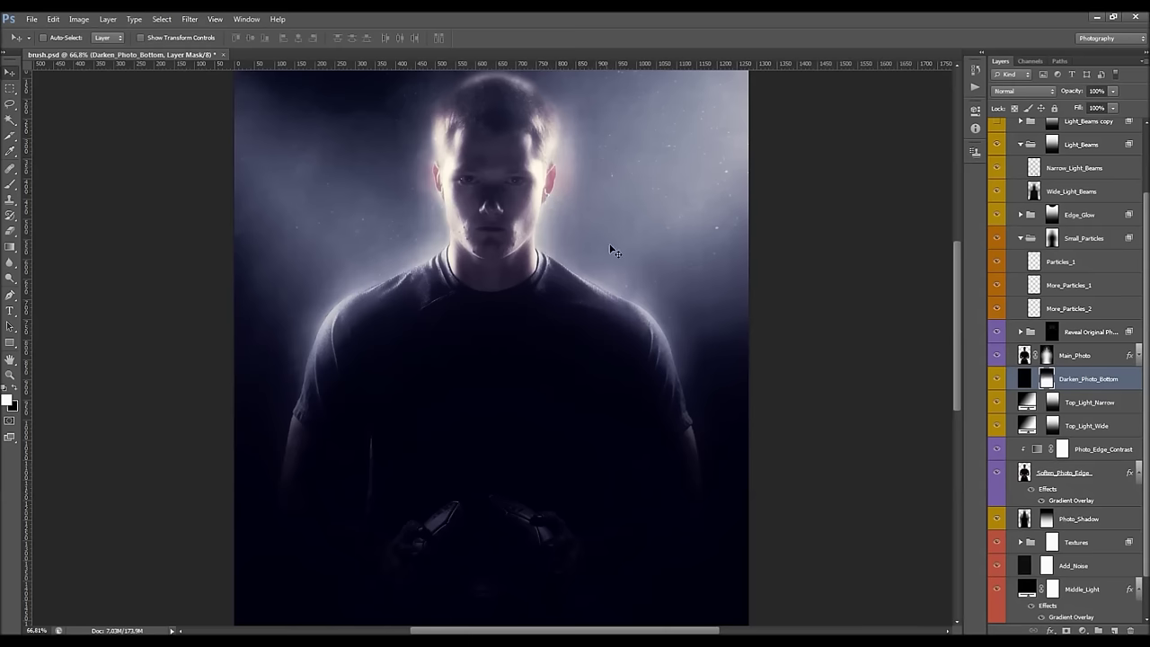
{"action": "scroll", "coordinate": [553, 199], "scroll_direction": "down", "scroll_amount": 2}
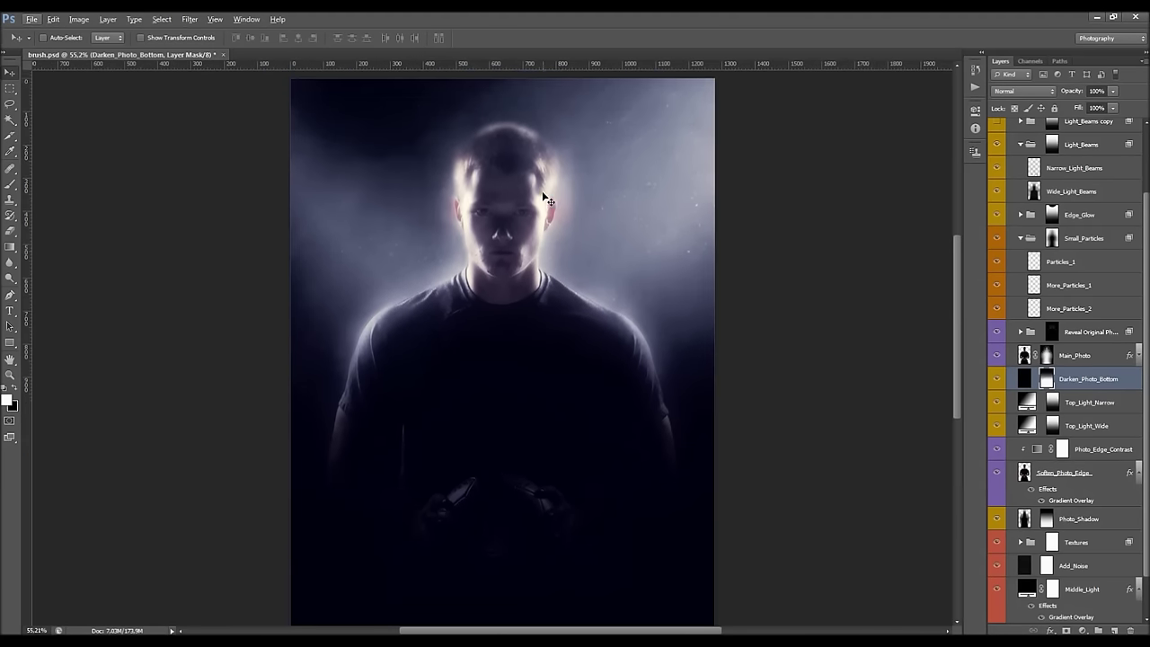
{"action": "scroll", "coordinate": [1061, 235], "scroll_direction": "up", "scroll_amount": 3}
{"action": "left_click", "coordinate": [1061, 234]}
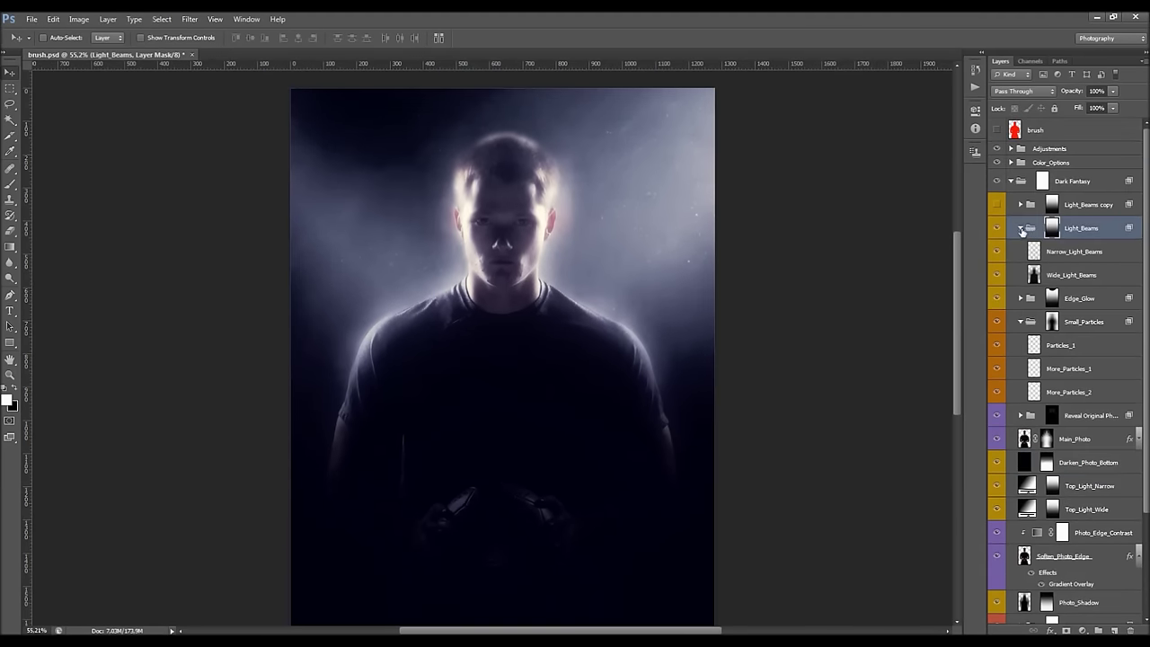
Collapse the Light_Beams group and load its mask as a selection.
{"action": "left_click", "coordinate": [1022, 228]}
{"action": "key", "text": "l"}
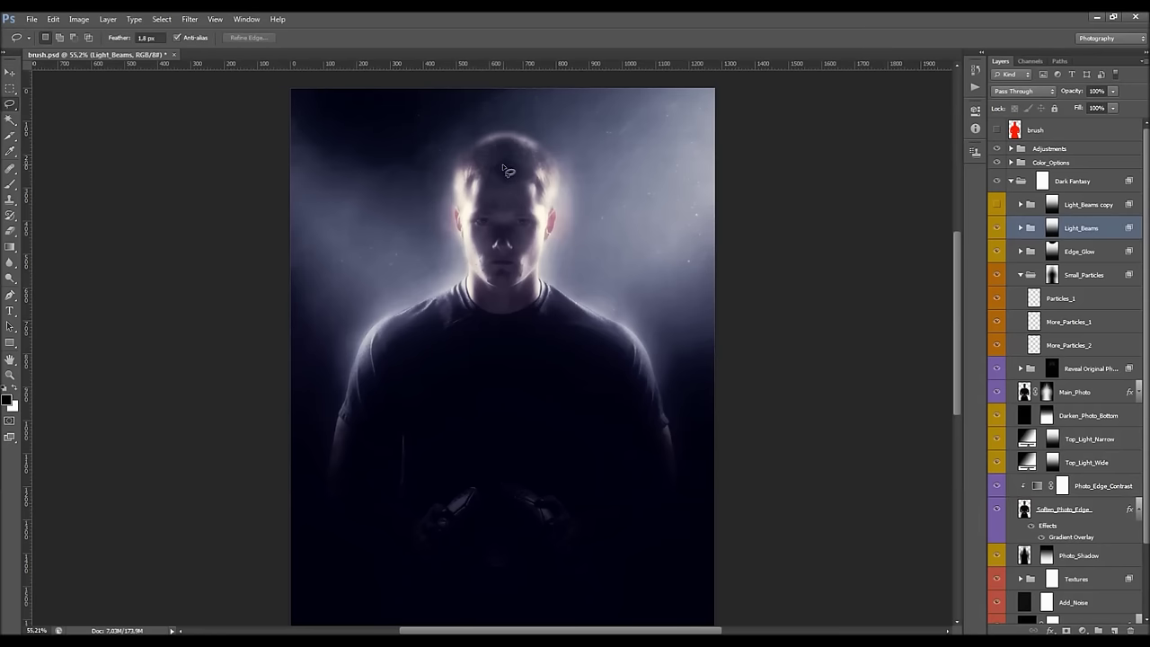
{"action": "right_click", "coordinate": [539, 187]}
{"action": "left_click", "coordinate": [552, 259]}
{"action": "left_click", "coordinate": [674, 212]}
{"action": "double_click", "coordinate": [1030, 230]}
{"action": "key", "text": "Escape"}
Free-transform Light_Beams, rotating it to 45° and narrowing it to about 68% width.
{"action": "right_click", "coordinate": [689, 207]}
{"action": "left_click", "coordinate": [739, 308]}
{"action": "scroll", "coordinate": [742, 271], "scroll_direction": "down", "scroll_amount": 2}
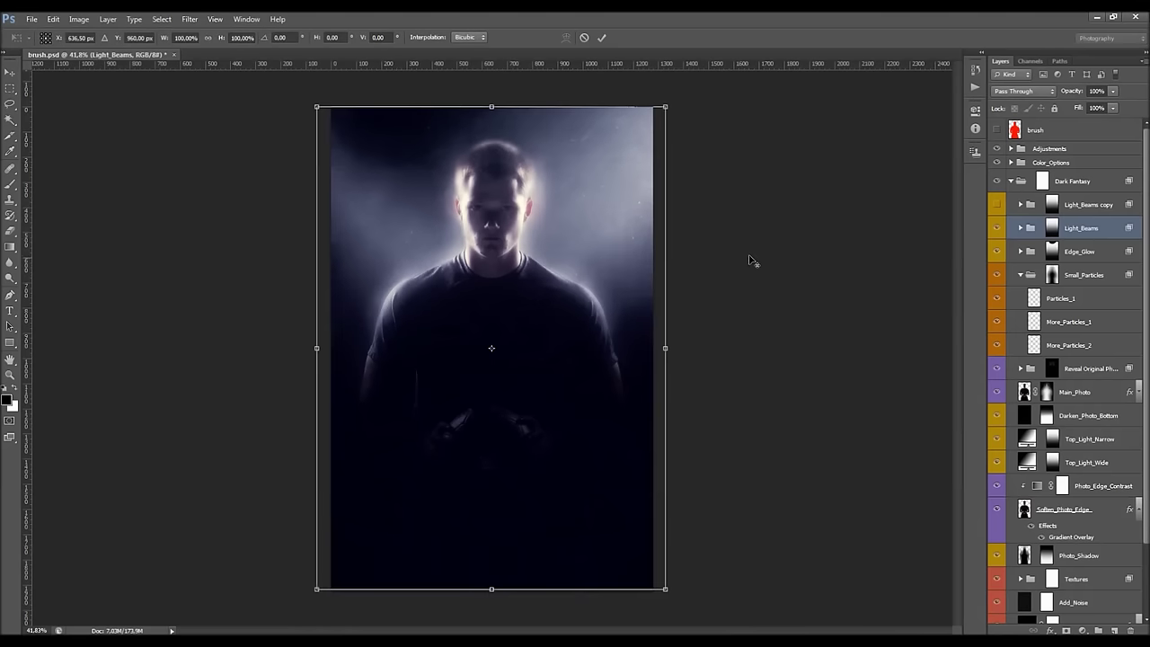
{"action": "left_click_drag", "start_coordinate": [694, 112], "coordinate": [797, 290]}
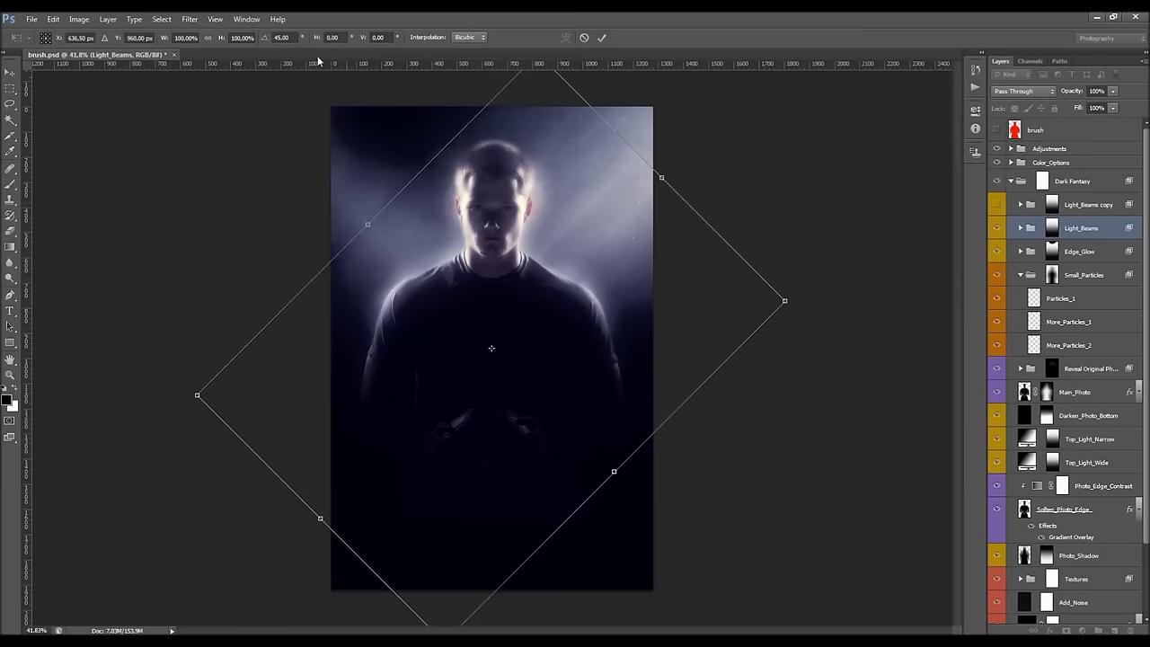
{"action": "left_click_drag", "start_coordinate": [691, 150], "coordinate": [758, 84]}
{"action": "left_click_drag", "start_coordinate": [404, 193], "coordinate": [444, 218]}
{"action": "left_click_drag", "start_coordinate": [649, 439], "coordinate": [576, 366]}
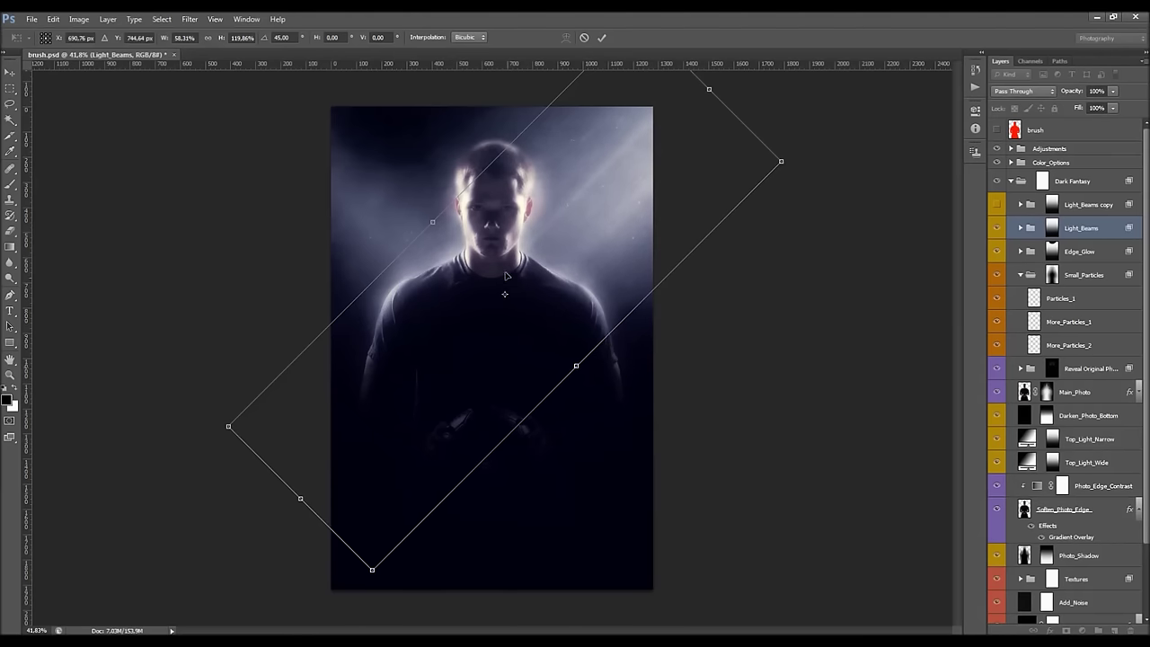
{"action": "left_click_drag", "start_coordinate": [432, 222], "coordinate": [401, 204]}
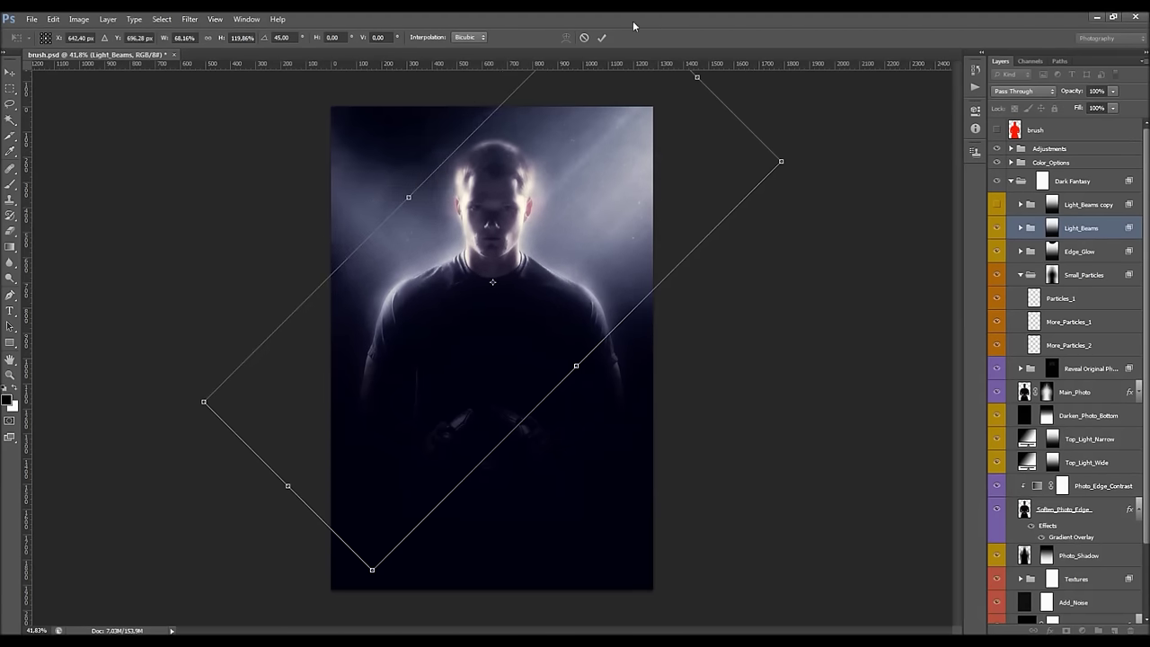
{"action": "left_click", "coordinate": [602, 37]}
{"action": "scroll", "coordinate": [585, 147], "scroll_direction": "up", "scroll_amount": 2}
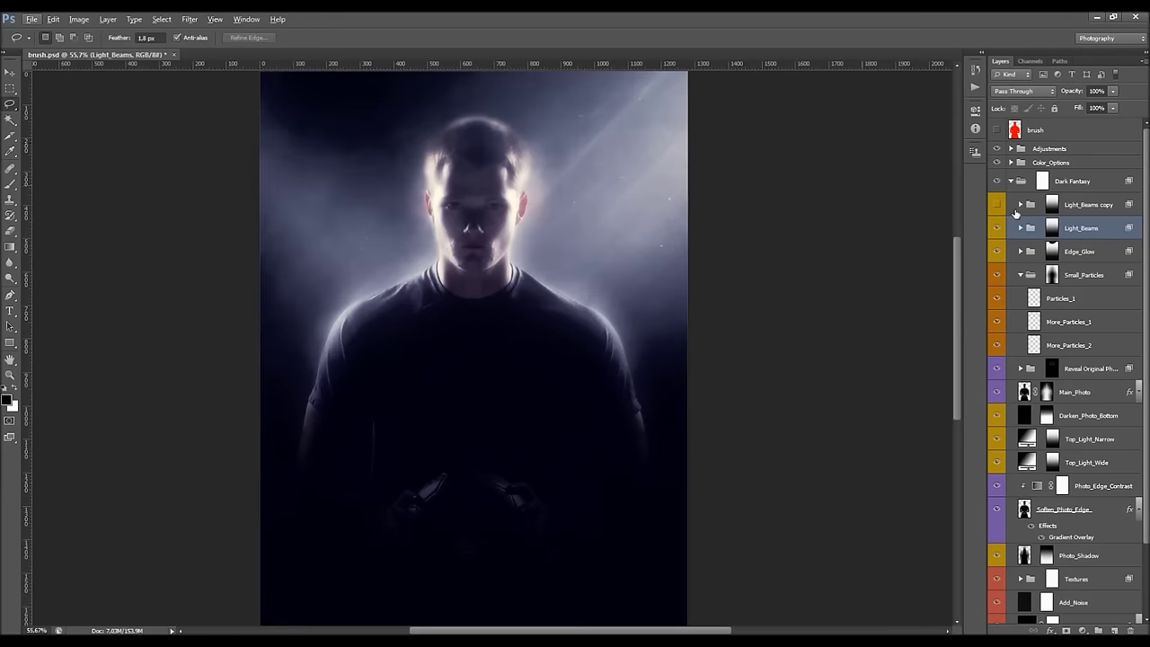
Toggle the Light_Beams layer on and off to compare, leaving it visible.
{"action": "scroll", "coordinate": [790, 260], "scroll_direction": "down", "scroll_amount": 1}
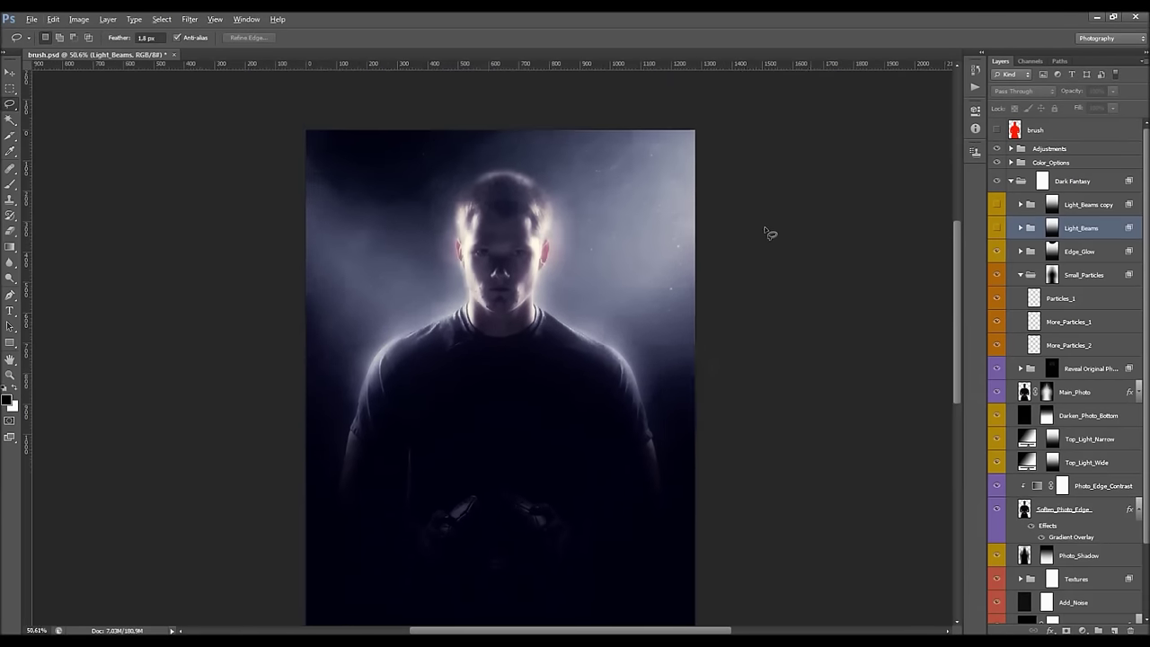
{"action": "scroll", "coordinate": [768, 235], "scroll_direction": "down", "scroll_amount": 1}
{"action": "left_click", "coordinate": [998, 227]}
{"action": "left_click", "coordinate": [998, 227]}
{"action": "left_click", "coordinate": [998, 227]}
{"action": "left_click", "coordinate": [998, 228]}
{"action": "left_click", "coordinate": [998, 227]}
{"action": "left_click", "coordinate": [998, 227]}
{"action": "left_click", "coordinate": [999, 227]}
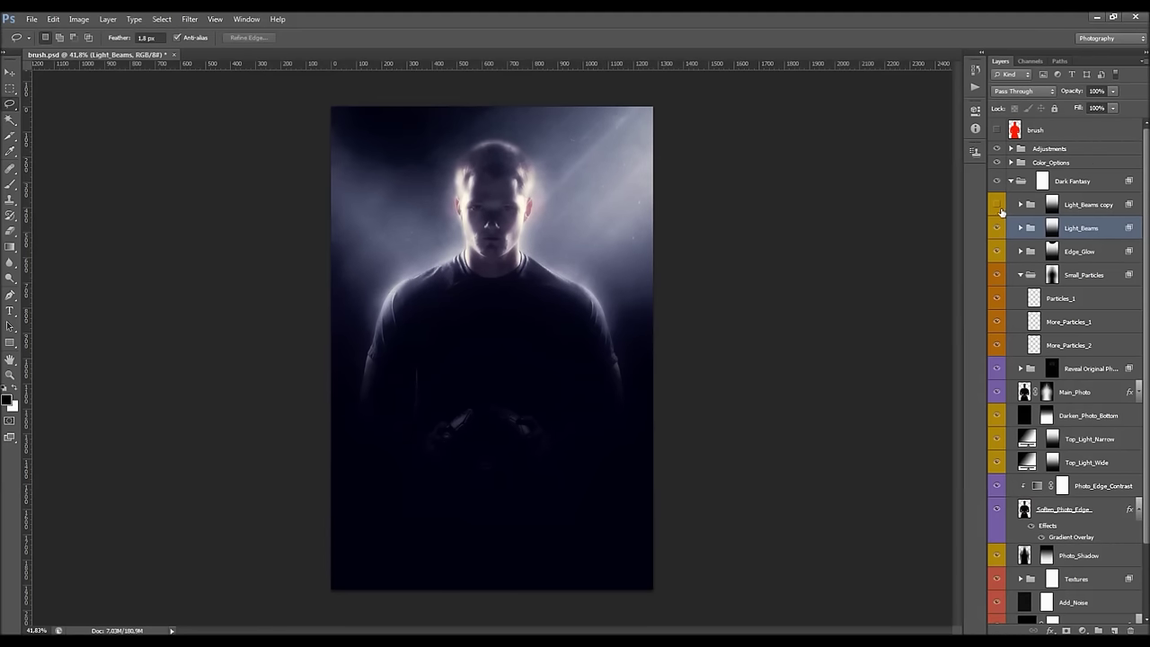
Show the Light_Beams copy, rotate it to -45°, and stretch it longer.
{"action": "left_click", "coordinate": [998, 206]}
{"action": "left_click", "coordinate": [1032, 206]}
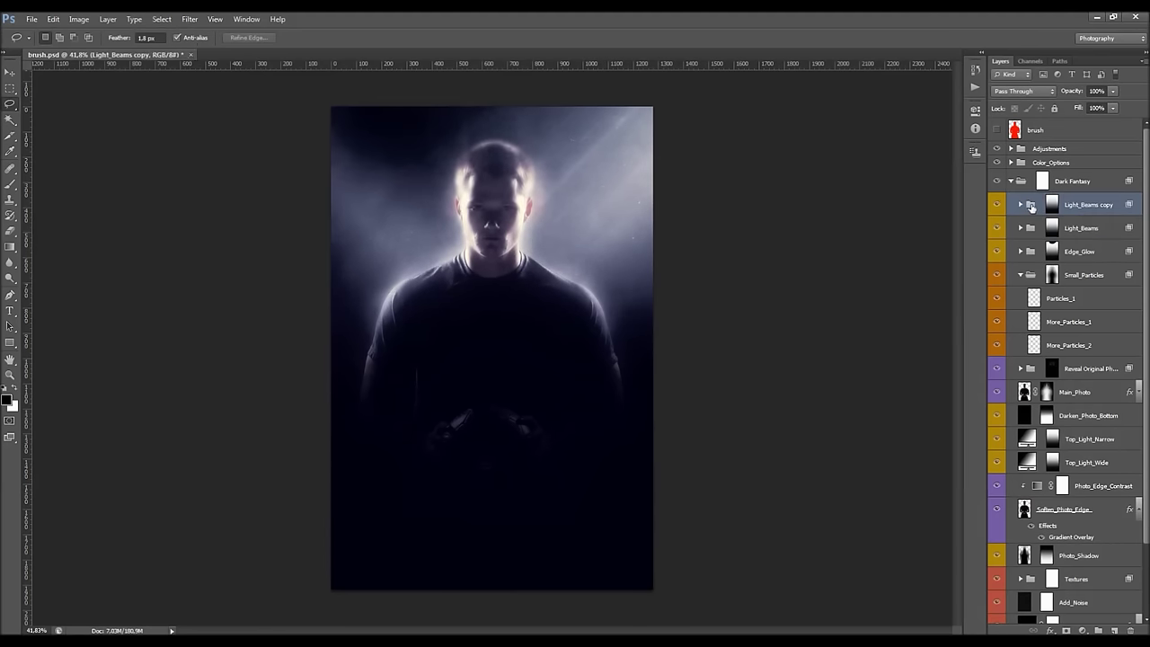
{"action": "right_click", "coordinate": [373, 154]}
{"action": "left_click", "coordinate": [418, 261]}
{"action": "left_click_drag", "start_coordinate": [700, 186], "coordinate": [660, 196]}
{"action": "left_click_drag", "start_coordinate": [265, 149], "coordinate": [208, 125]}
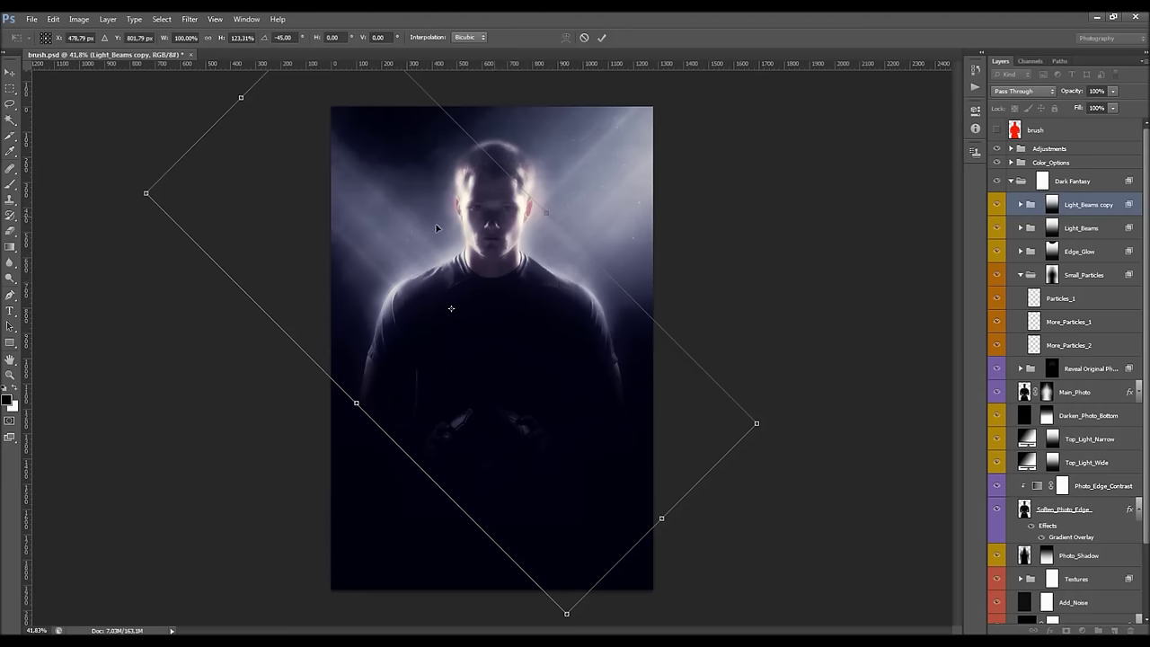
Narrow the copied beam to about 50% width from both sides and commit the transform.
{"action": "mouse_move", "coordinate": [550, 211]}
{"action": "left_mouse_down"}
{"action": "mouse_move", "coordinate": [553, 198]}
{"action": "mouse_move", "coordinate": [519, 223]}
{"action": "mouse_move", "coordinate": [564, 193]}
{"action": "left_mouse_up"}
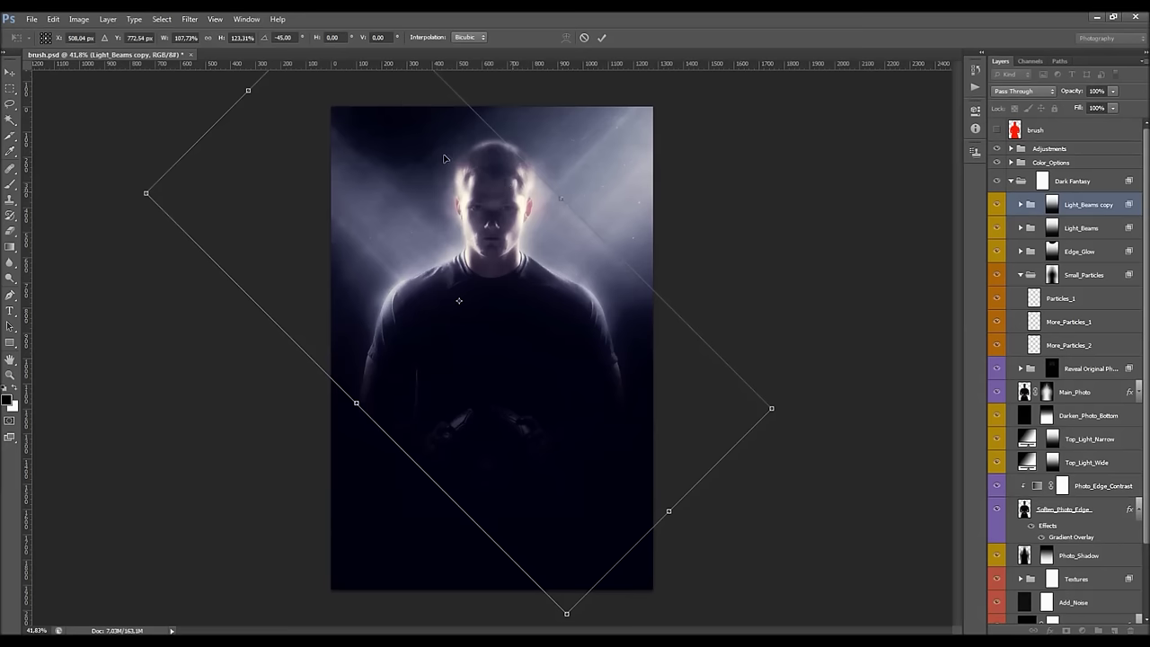
{"action": "left_click_drag", "start_coordinate": [561, 196], "coordinate": [476, 255]}
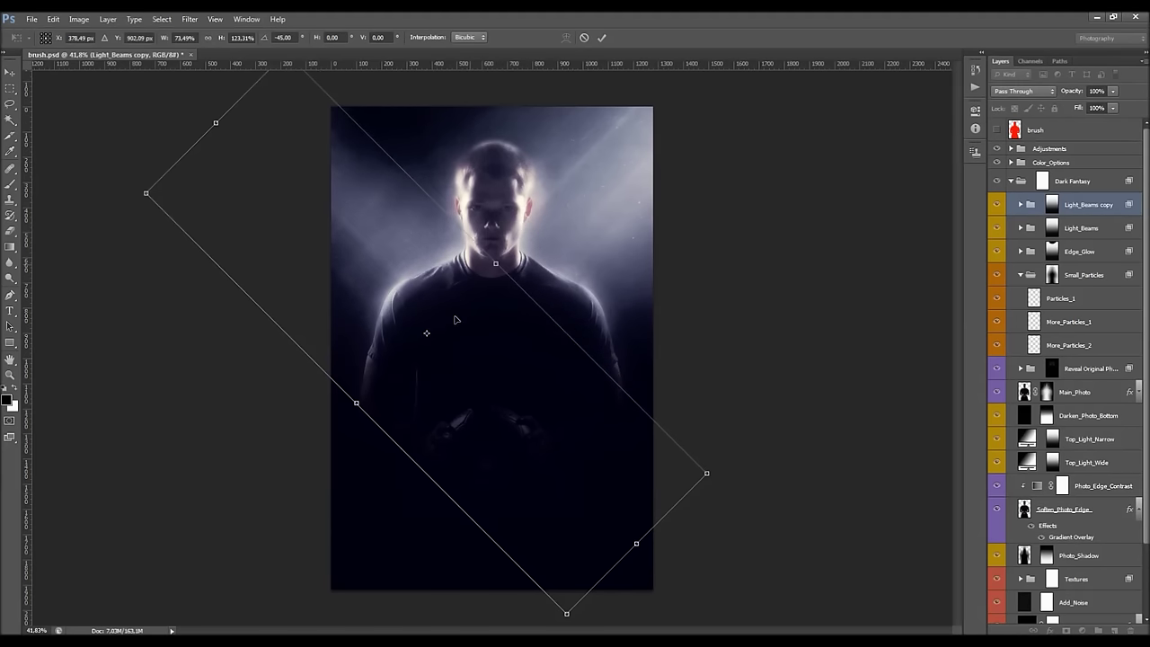
{"action": "left_click_drag", "start_coordinate": [365, 390], "coordinate": [399, 359]}
{"action": "left_click_drag", "start_coordinate": [494, 262], "coordinate": [493, 262]}
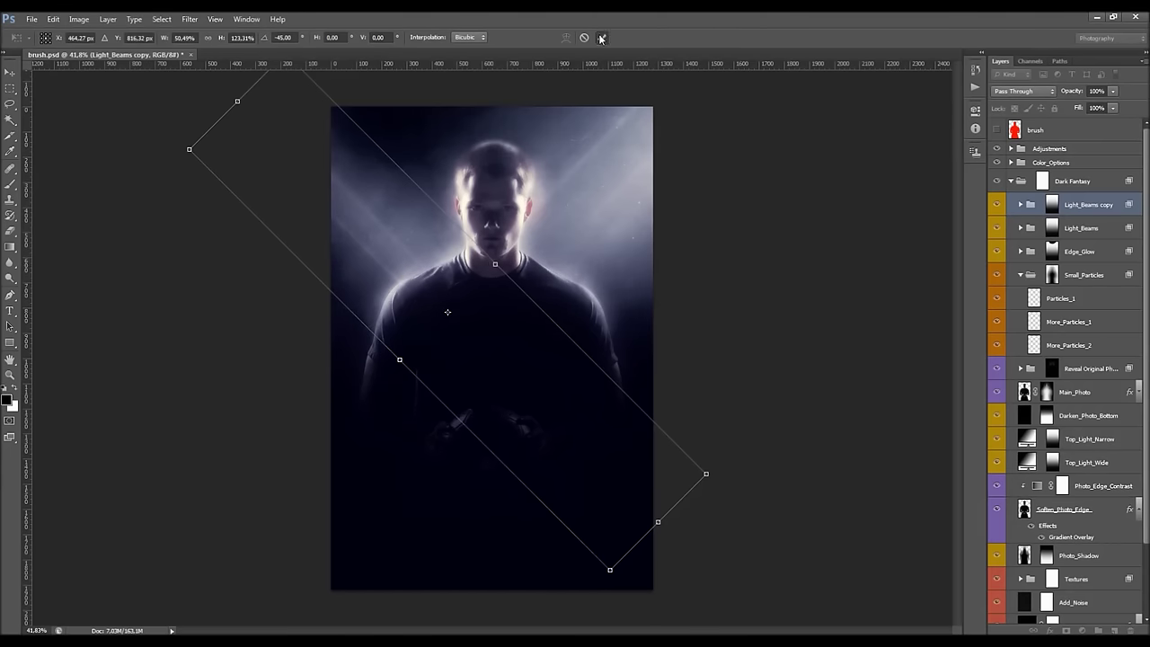
{"action": "left_click", "coordinate": [603, 37]}
{"action": "left_click", "coordinate": [1021, 205]}
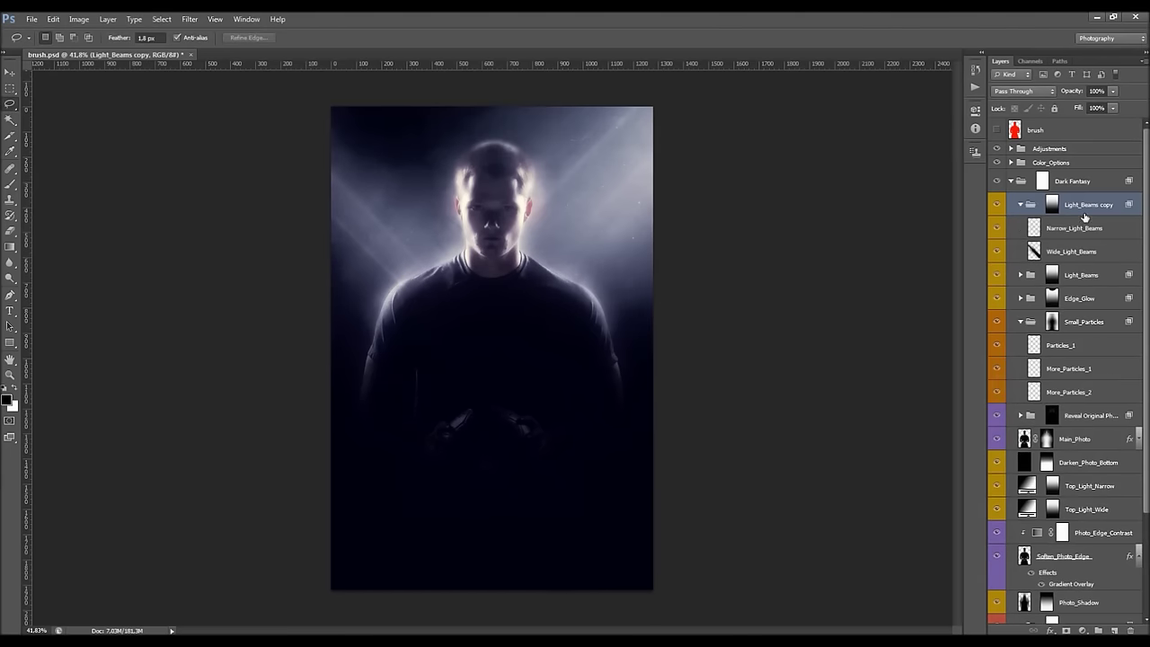
Lower the Light_Beams copy group's opacity and set Narrow_Light_Beams to 34% opacity.
{"action": "left_click_drag", "start_coordinate": [1072, 93], "coordinate": [1071, 94]}
{"action": "left_click", "coordinate": [1078, 233]}
{"action": "left_click", "coordinate": [1066, 93]}
{"action": "left_click_drag", "start_coordinate": [1066, 95], "coordinate": [1072, 96]}
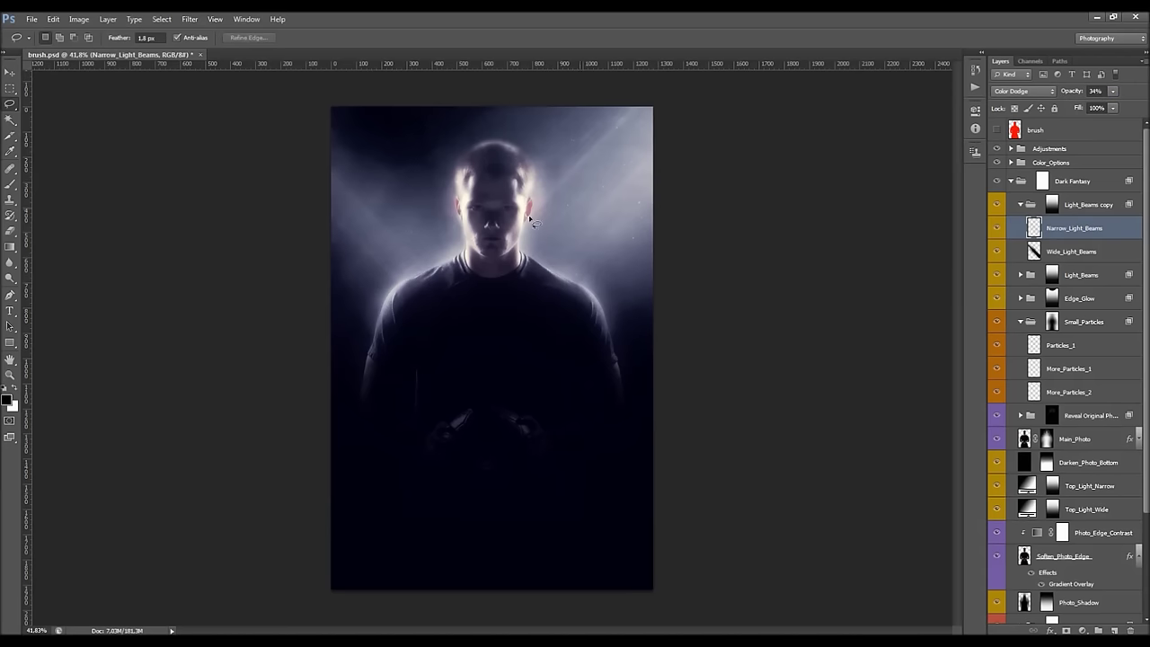
Scroll through the Layers panel and collapse the Small_Particles group.
{"action": "scroll", "coordinate": [440, 210], "scroll_direction": "down", "scroll_amount": 2}
{"action": "scroll", "coordinate": [460, 215], "scroll_direction": "up", "scroll_amount": 3}
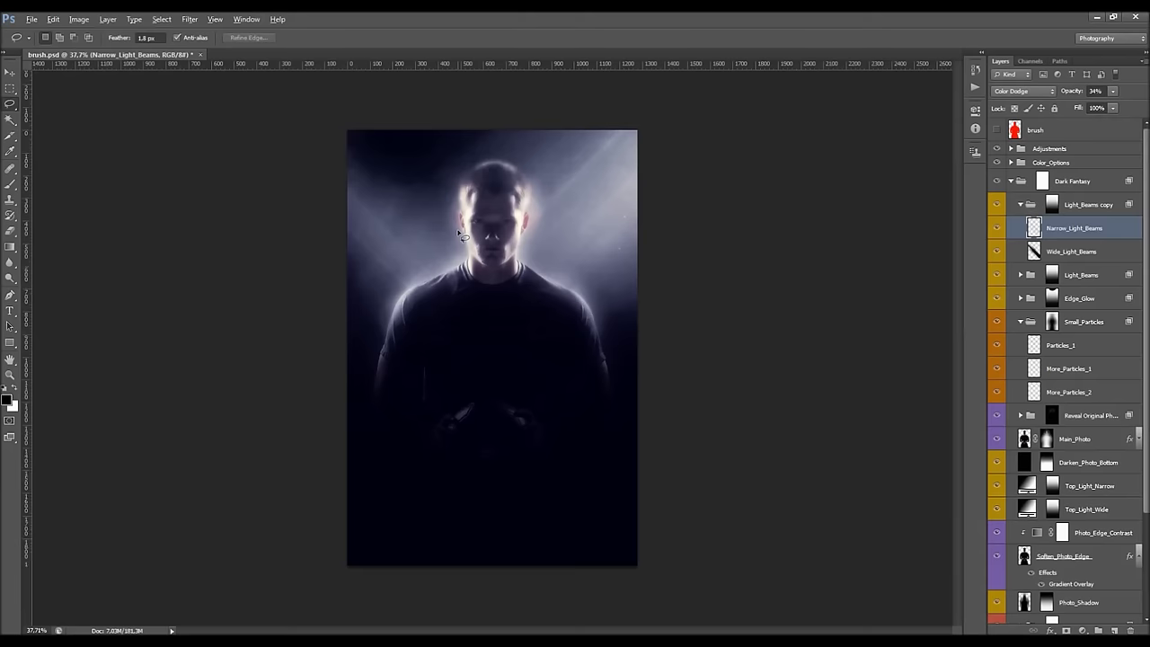
{"action": "scroll", "coordinate": [620, 224], "scroll_direction": "up", "scroll_amount": 2}
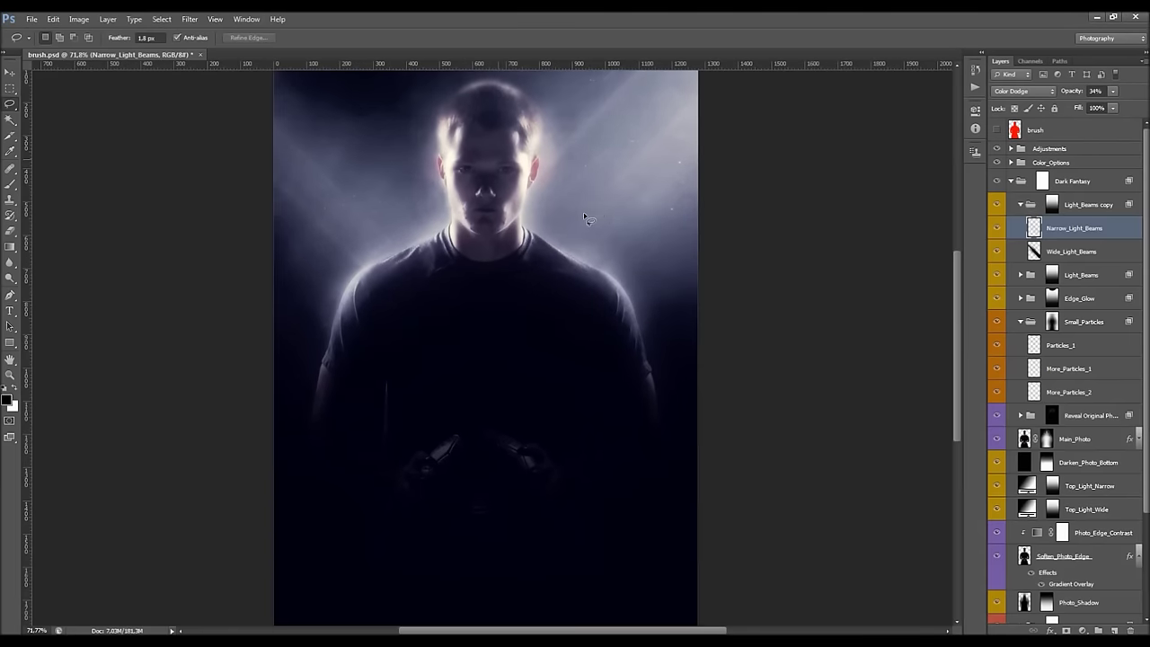
{"action": "scroll", "coordinate": [583, 212], "scroll_direction": "up", "scroll_amount": 1}
{"action": "scroll", "coordinate": [588, 223], "scroll_direction": "down", "scroll_amount": 2}
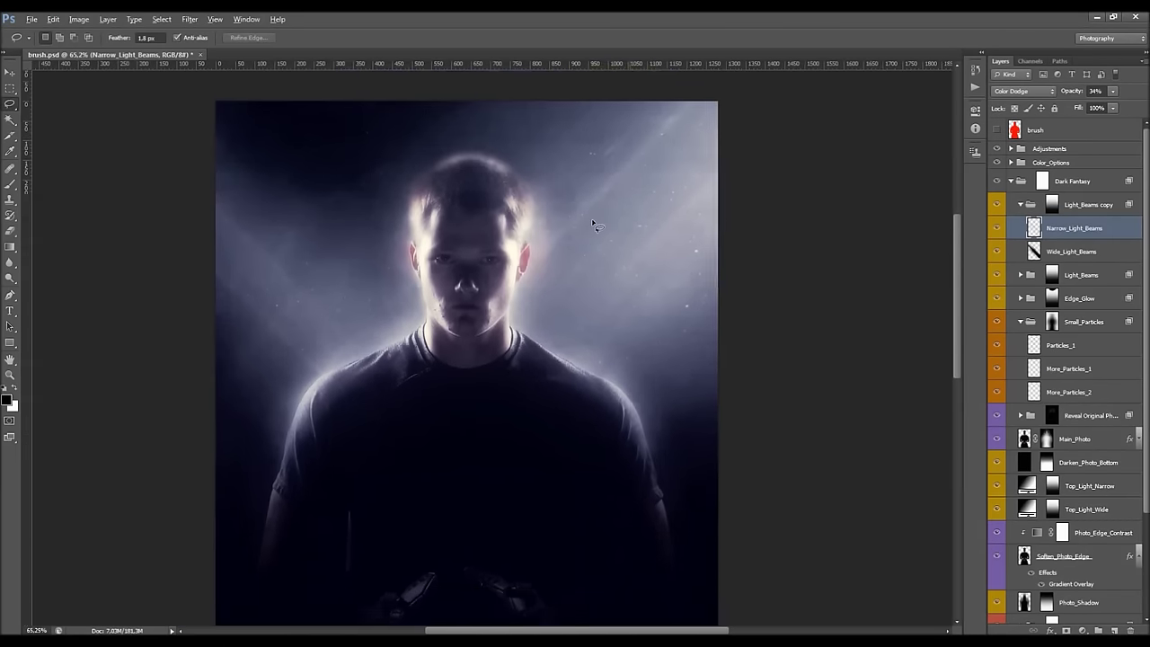
{"action": "scroll", "coordinate": [620, 248], "scroll_direction": "up", "scroll_amount": 1}
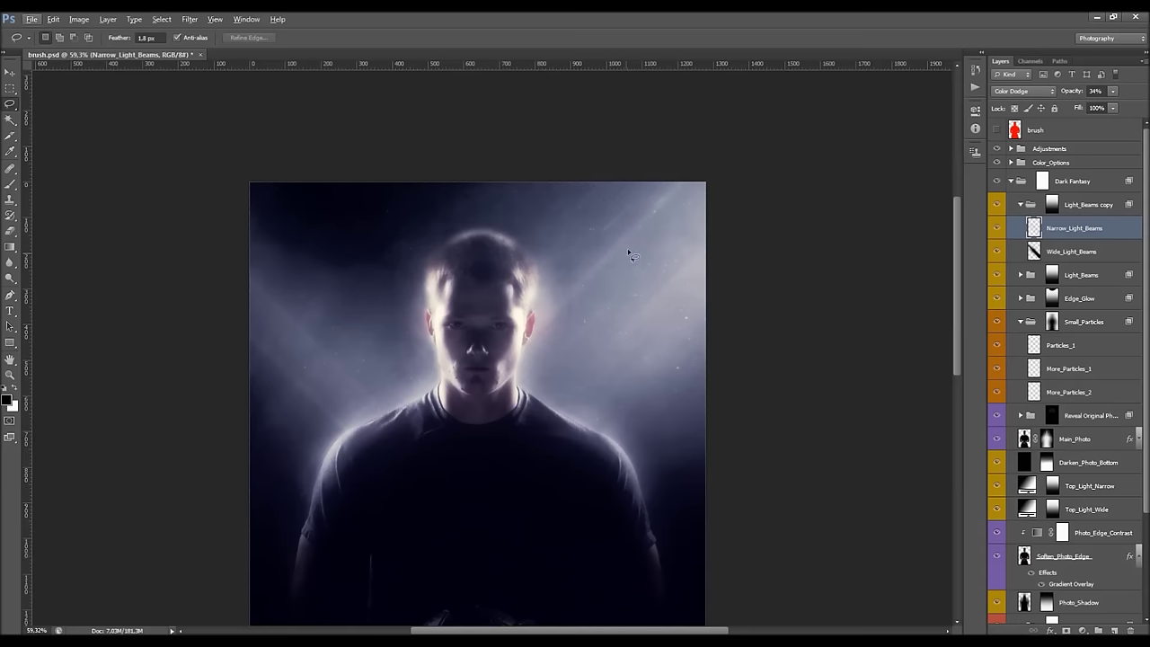
{"action": "scroll", "coordinate": [373, 335], "scroll_direction": "down", "scroll_amount": 3}
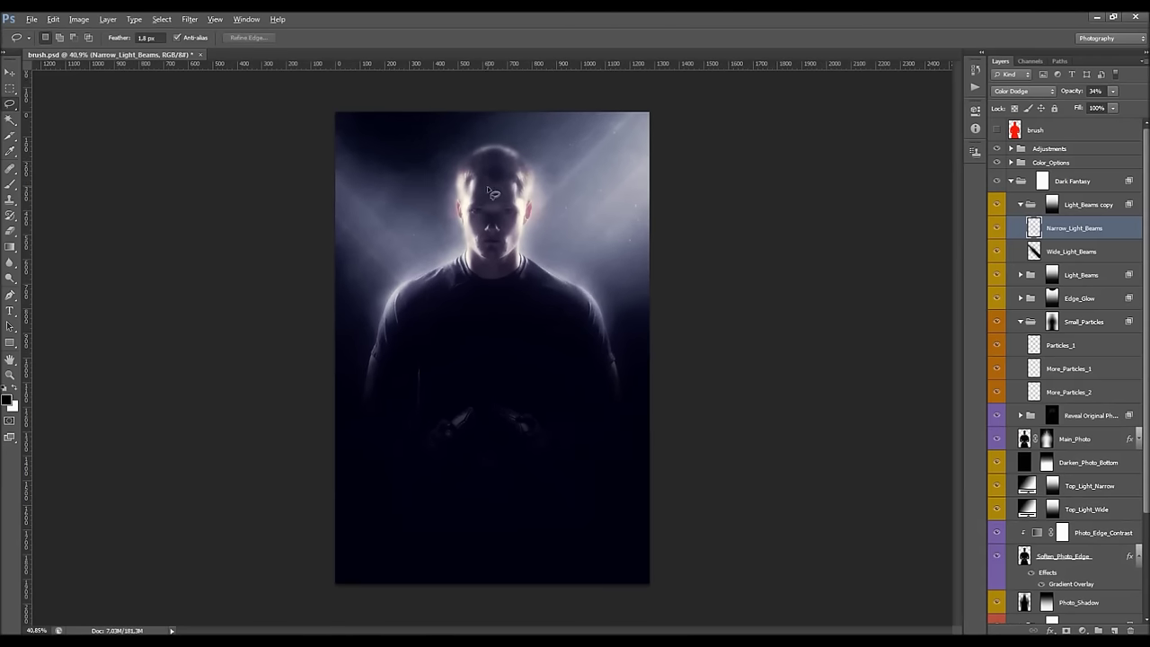
{"action": "scroll", "coordinate": [479, 171], "scroll_direction": "up", "scroll_amount": 1}
{"action": "scroll", "coordinate": [483, 236], "scroll_direction": "up", "scroll_amount": 1}
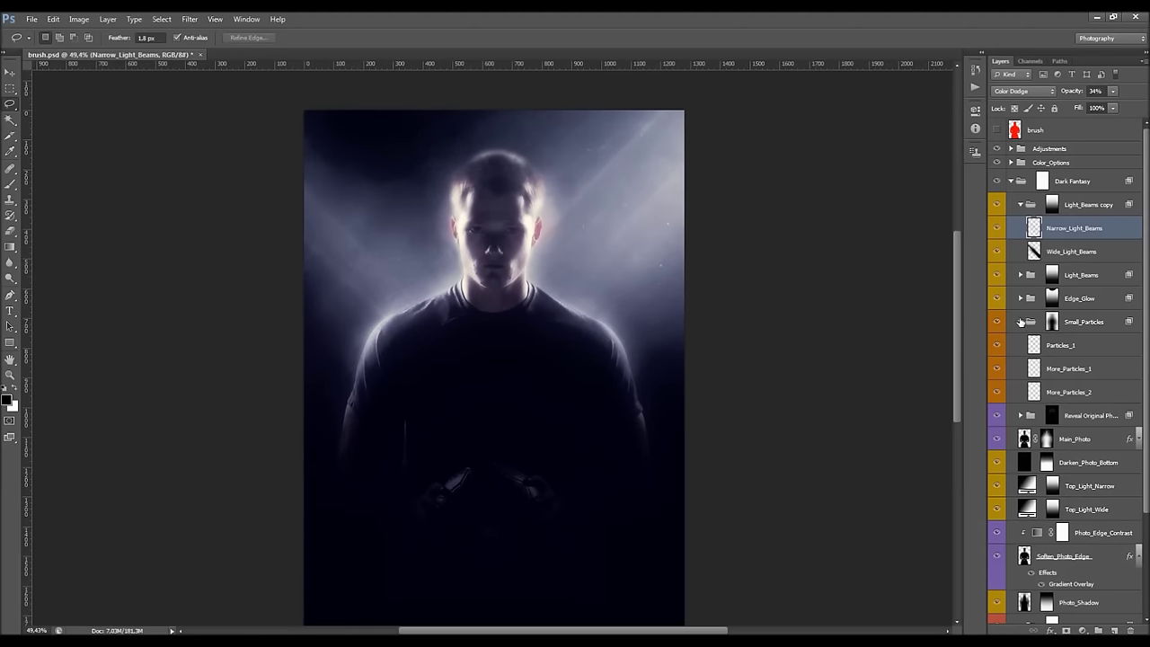
{"action": "left_click", "coordinate": [1020, 321]}
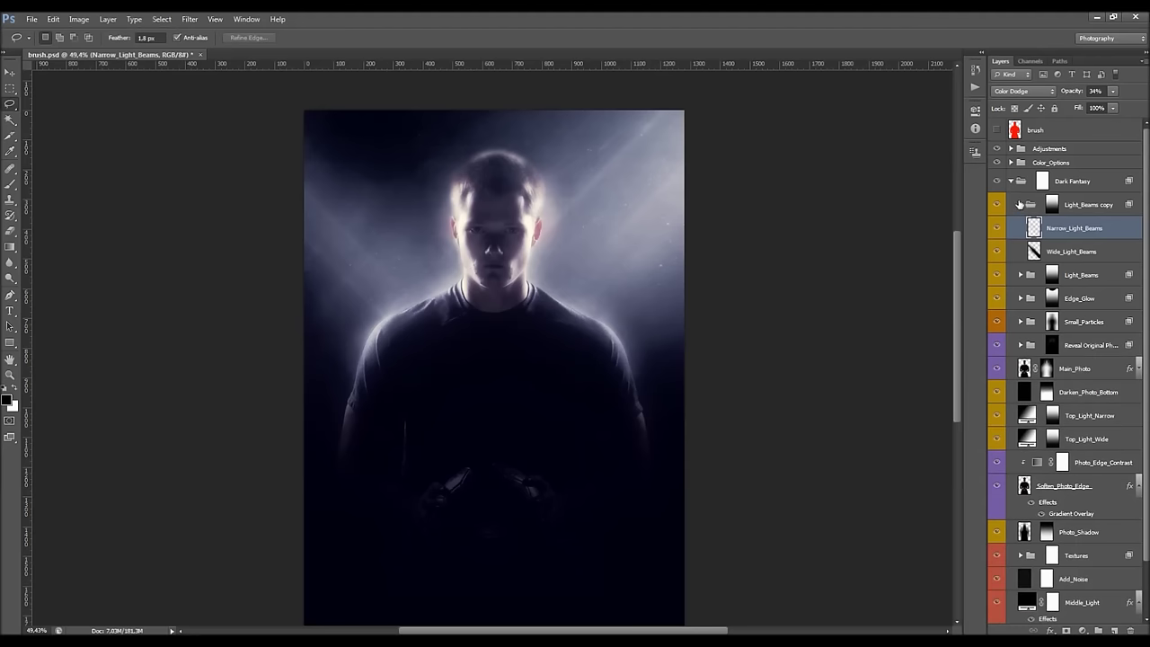
Collapse Light_Beams copy and drag the Top_Light_Narrow layer above Main_Photo.
{"action": "left_click", "coordinate": [1020, 205]}
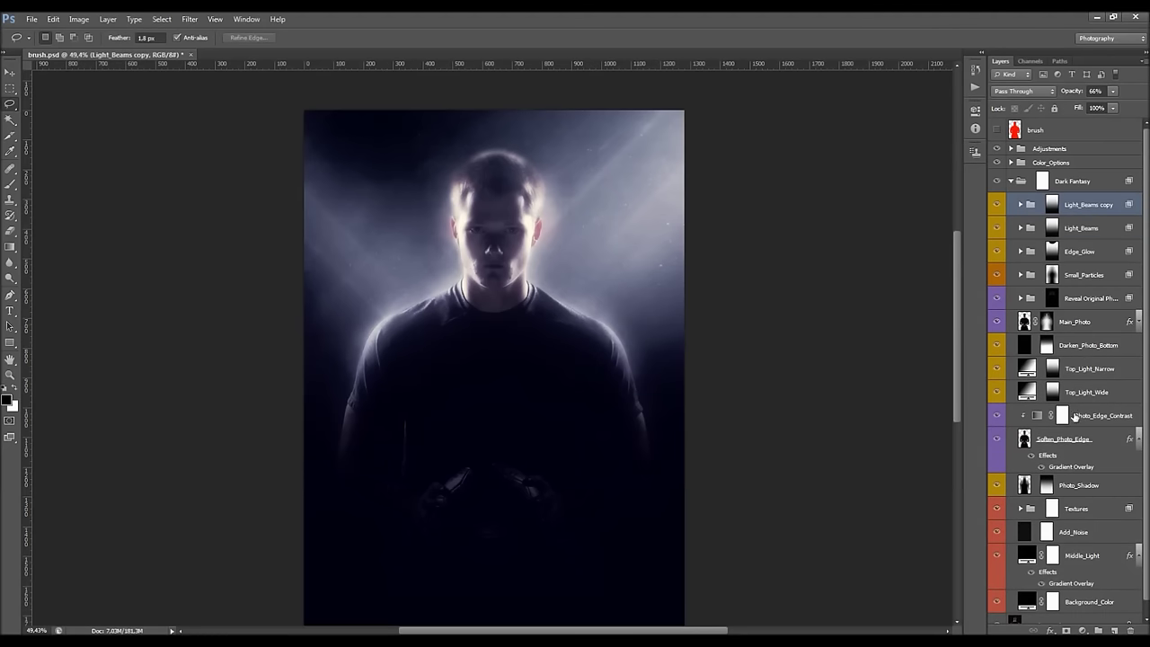
{"action": "left_click", "coordinate": [1083, 376]}
{"action": "left_click", "coordinate": [1022, 371]}
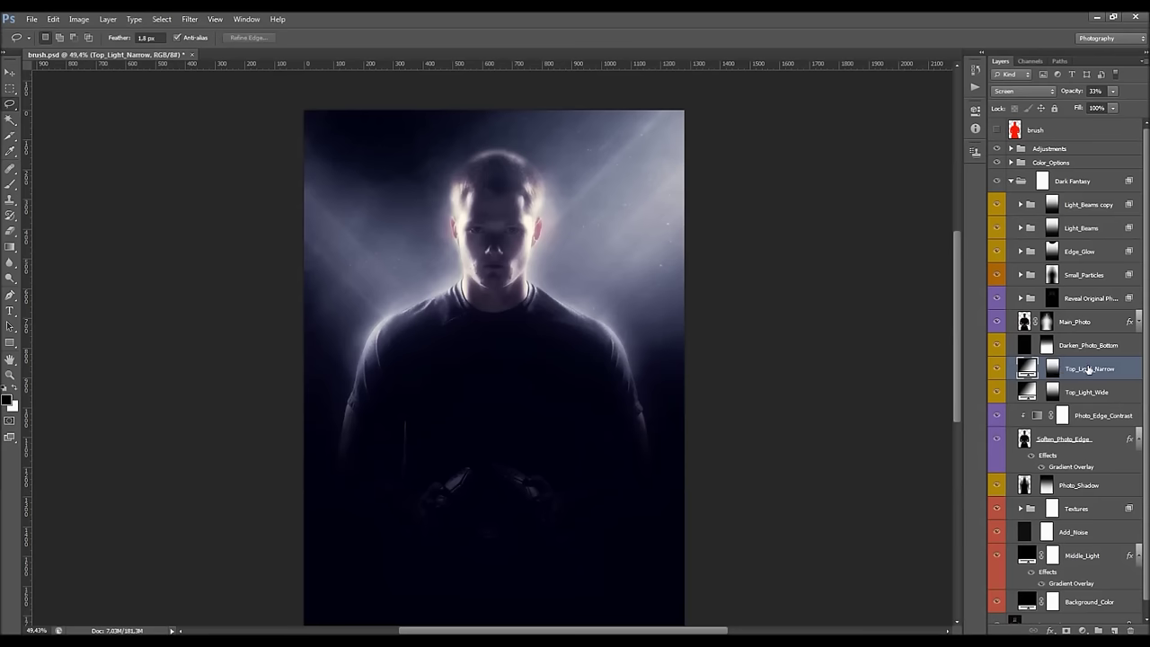
{"action": "left_click_drag", "start_coordinate": [1073, 369], "coordinate": [1071, 322]}
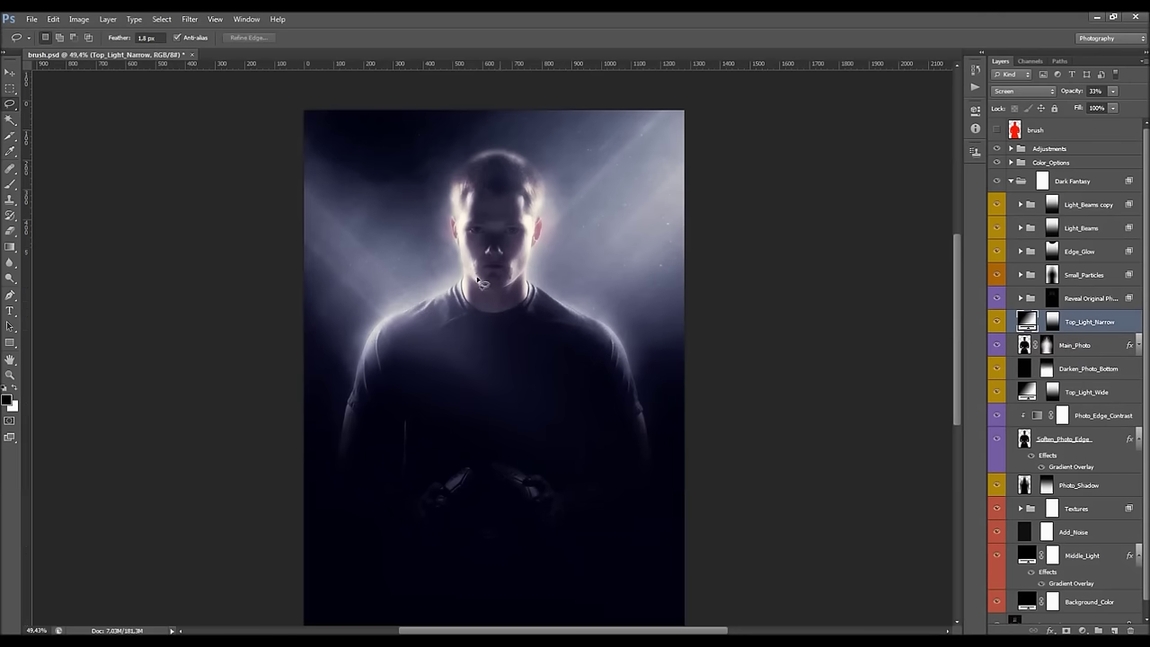
{"action": "scroll", "coordinate": [250, 142], "scroll_direction": "down", "scroll_amount": 2}
{"action": "scroll", "coordinate": [294, 166], "scroll_direction": "down", "scroll_amount": 1}
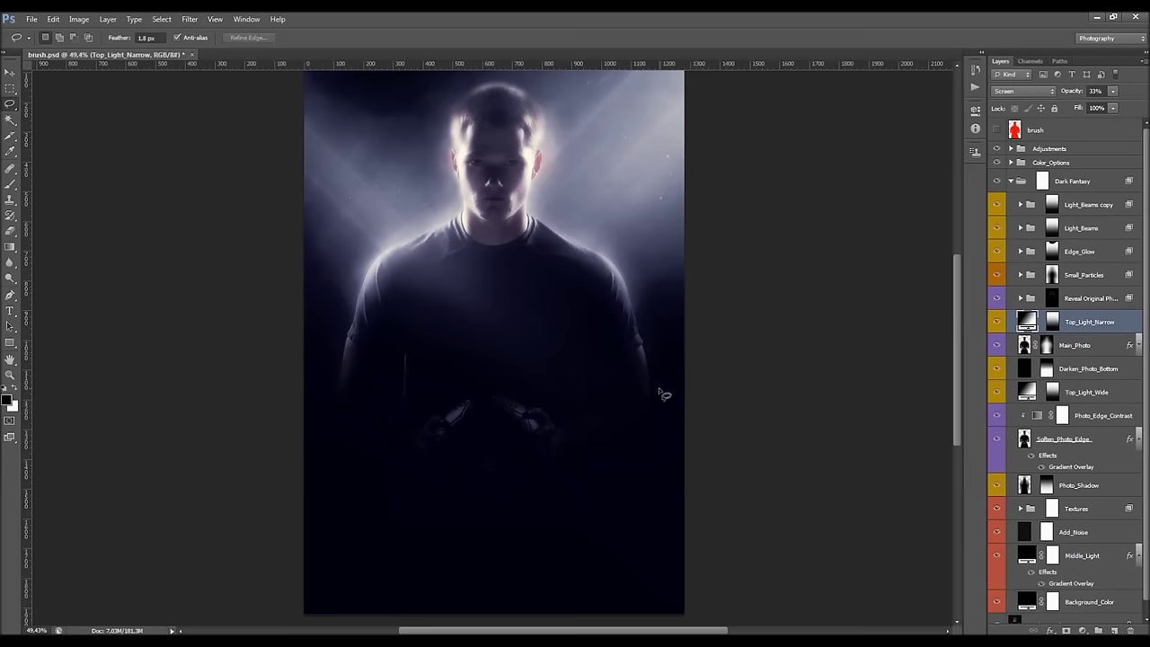
{"action": "scroll", "coordinate": [649, 437], "scroll_direction": "down", "scroll_amount": 1}
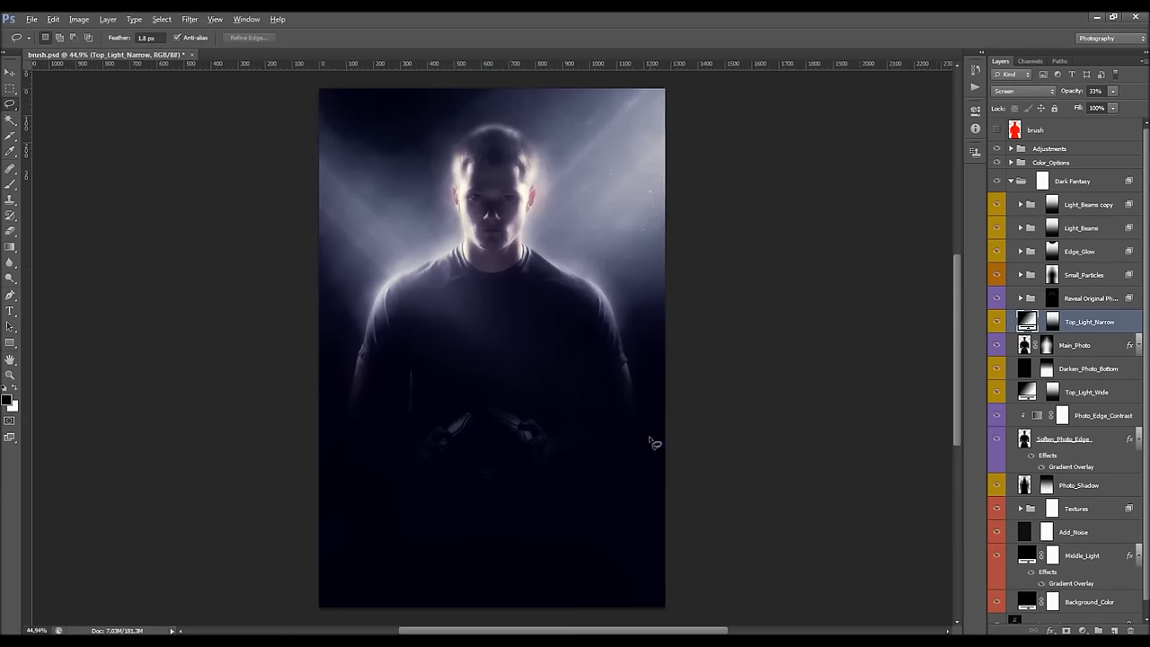
{"action": "scroll", "coordinate": [629, 423], "scroll_direction": "down", "scroll_amount": 1}
{"action": "scroll", "coordinate": [557, 369], "scroll_direction": "up", "scroll_amount": 2}
{"action": "scroll", "coordinate": [530, 349], "scroll_direction": "up", "scroll_amount": 1}
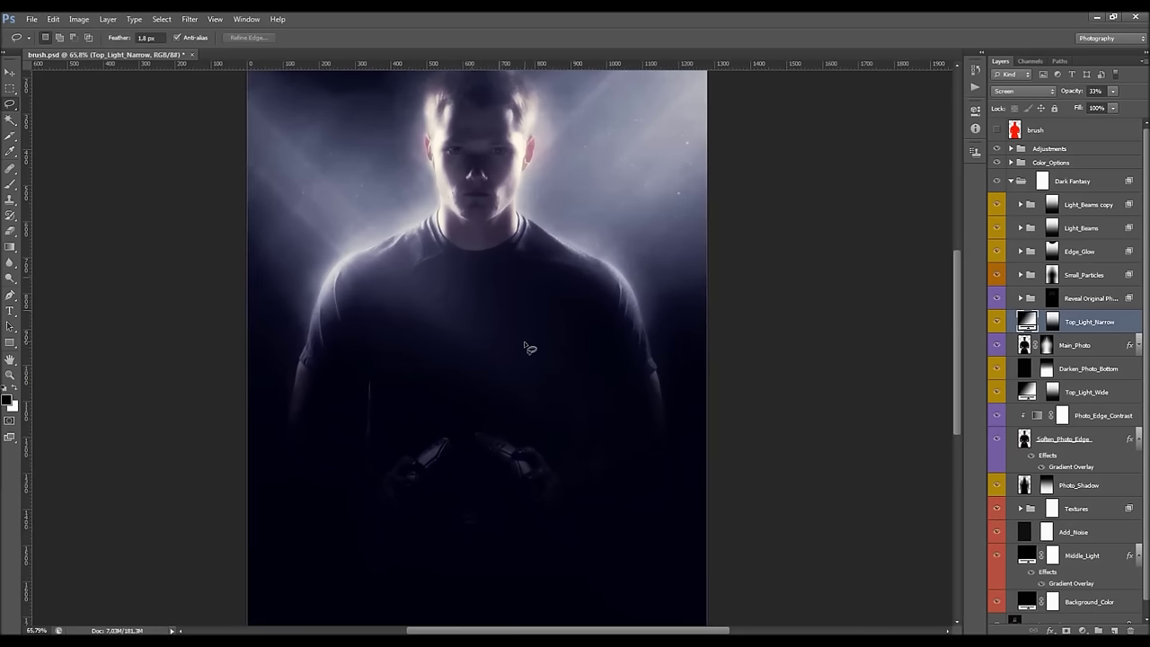
{"action": "scroll", "coordinate": [494, 319], "scroll_direction": "up", "scroll_amount": 3}
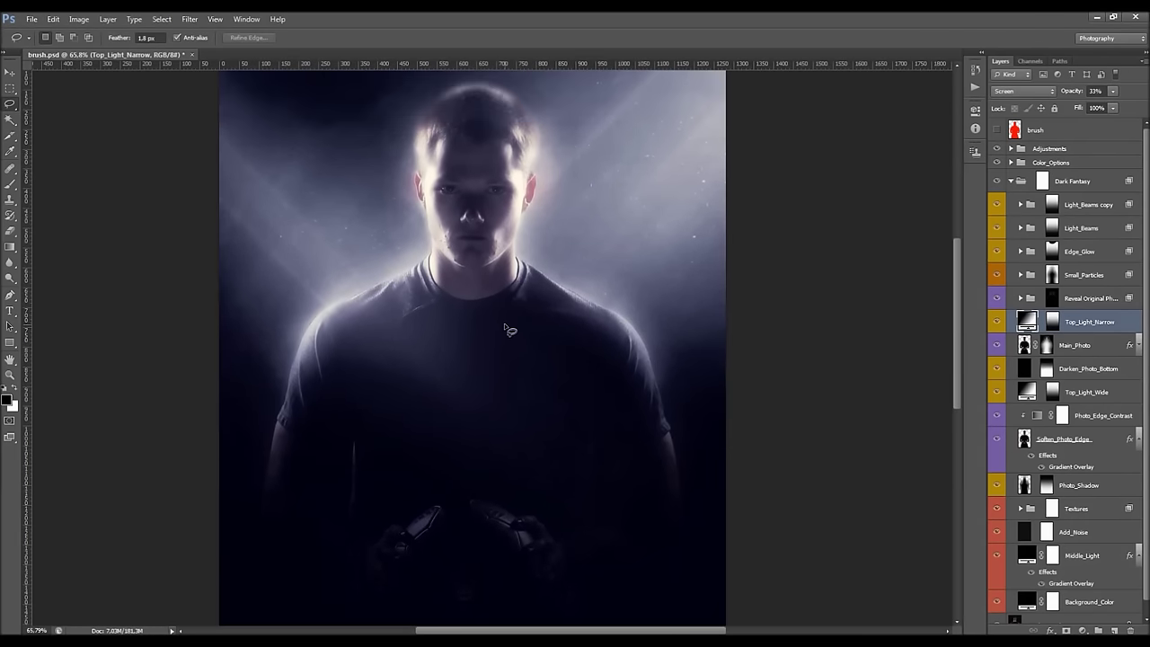
{"action": "scroll", "coordinate": [499, 314], "scroll_direction": "down", "scroll_amount": 2}
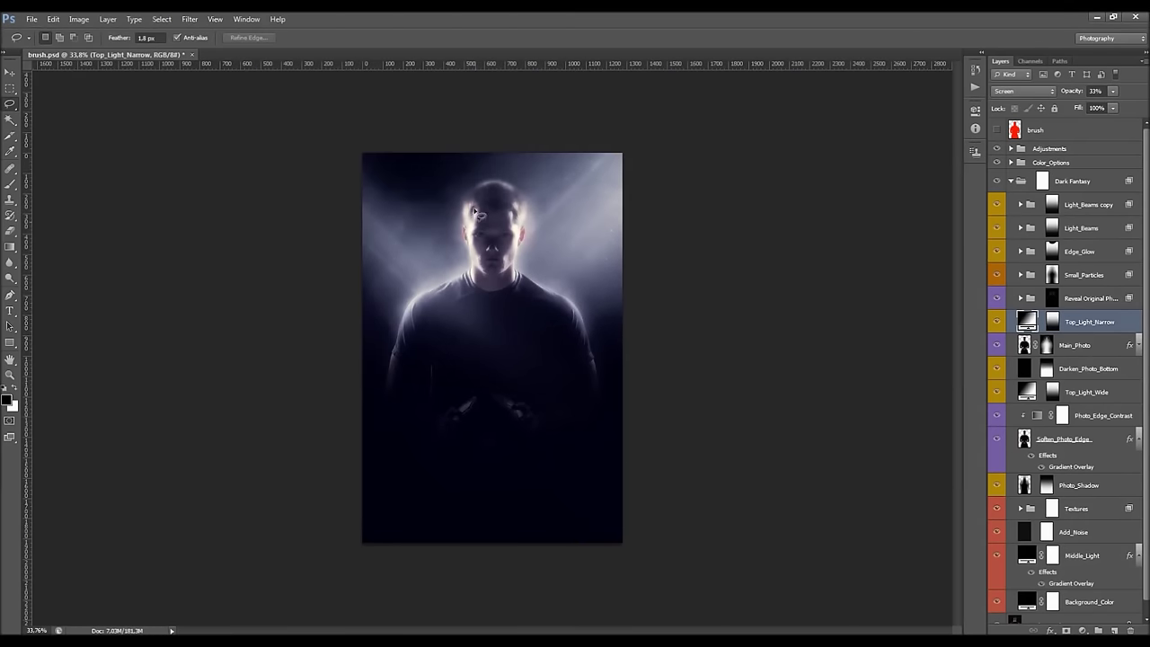
{"action": "scroll", "coordinate": [476, 232], "scroll_direction": "up", "scroll_amount": 1}
{"action": "scroll", "coordinate": [492, 229], "scroll_direction": "up", "scroll_amount": 1}
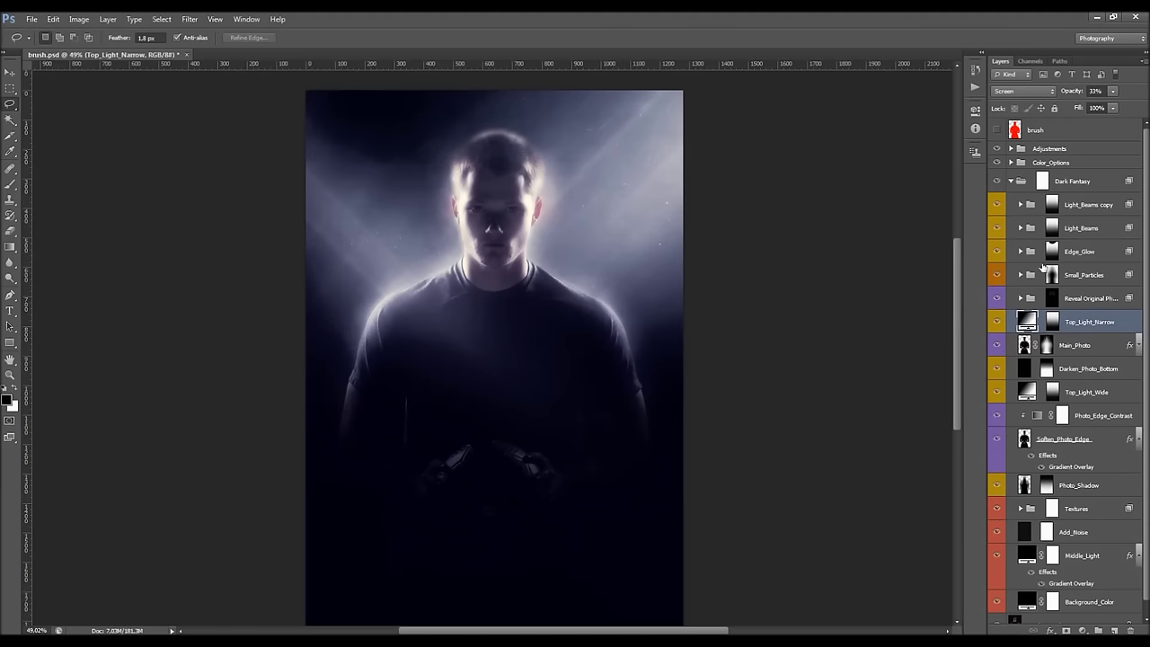
Expand Color_Options and toggle Color_Option_12, 22, 23 and 24 to preview their grades.
{"action": "left_click", "coordinate": [1011, 181]}
{"action": "left_click", "coordinate": [1011, 163]}
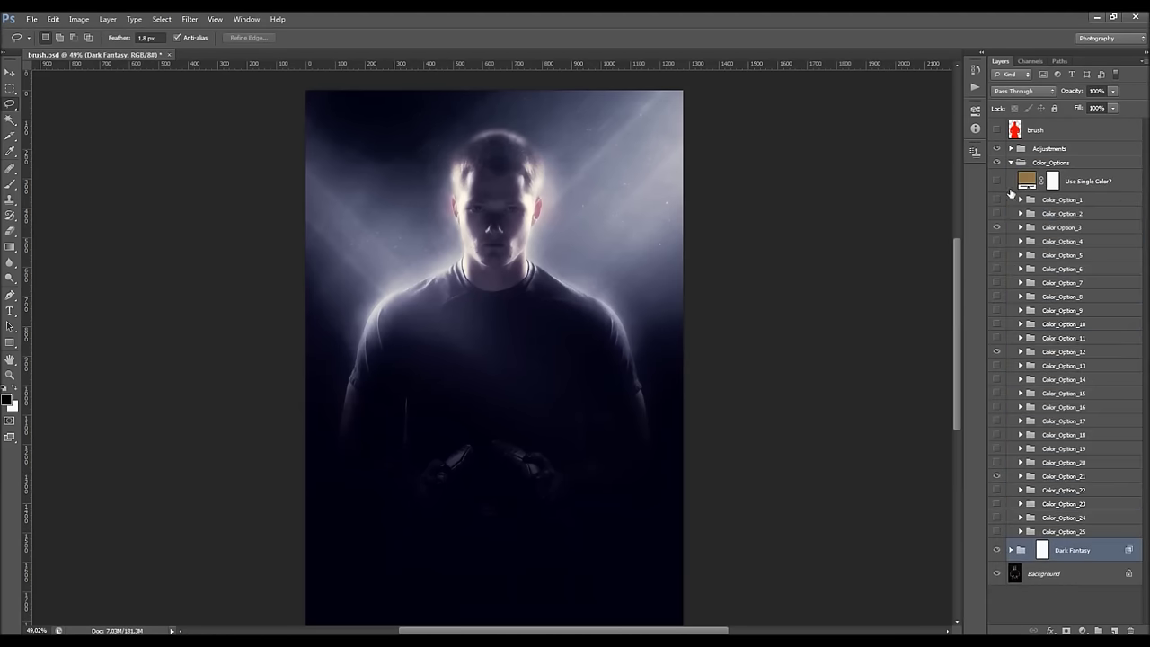
{"action": "left_click", "coordinate": [999, 352]}
{"action": "left_click", "coordinate": [997, 493]}
{"action": "left_click", "coordinate": [997, 493]}
{"action": "left_click", "coordinate": [997, 505]}
{"action": "left_click", "coordinate": [998, 504]}
{"action": "left_click", "coordinate": [998, 519]}
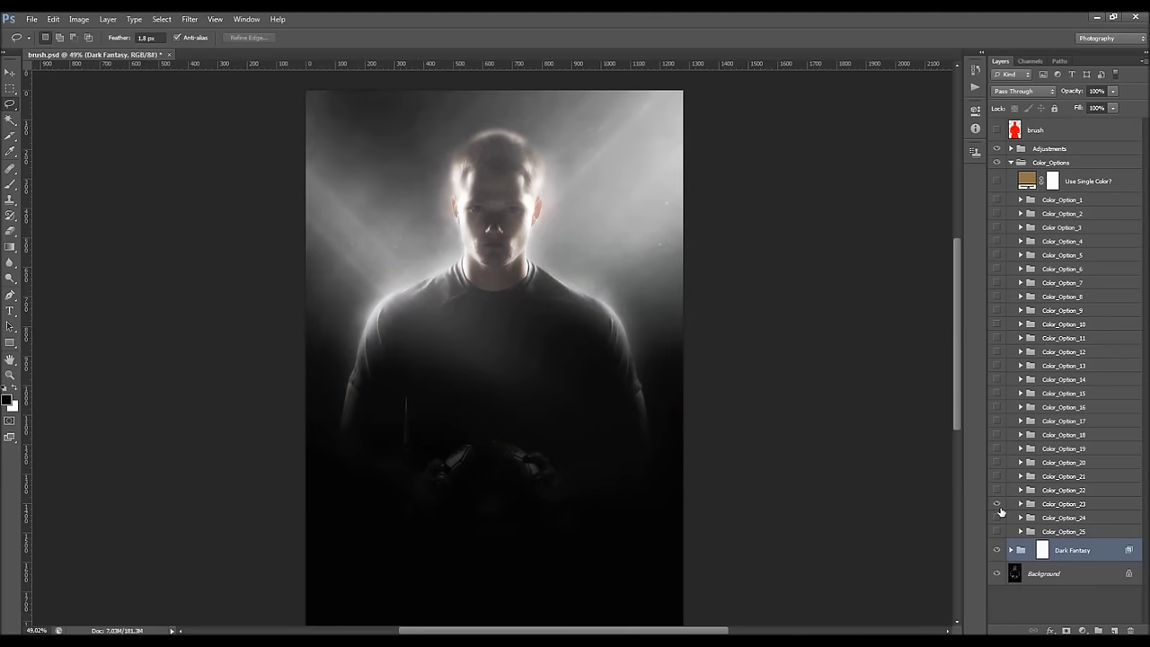
{"action": "left_click", "coordinate": [999, 508]}
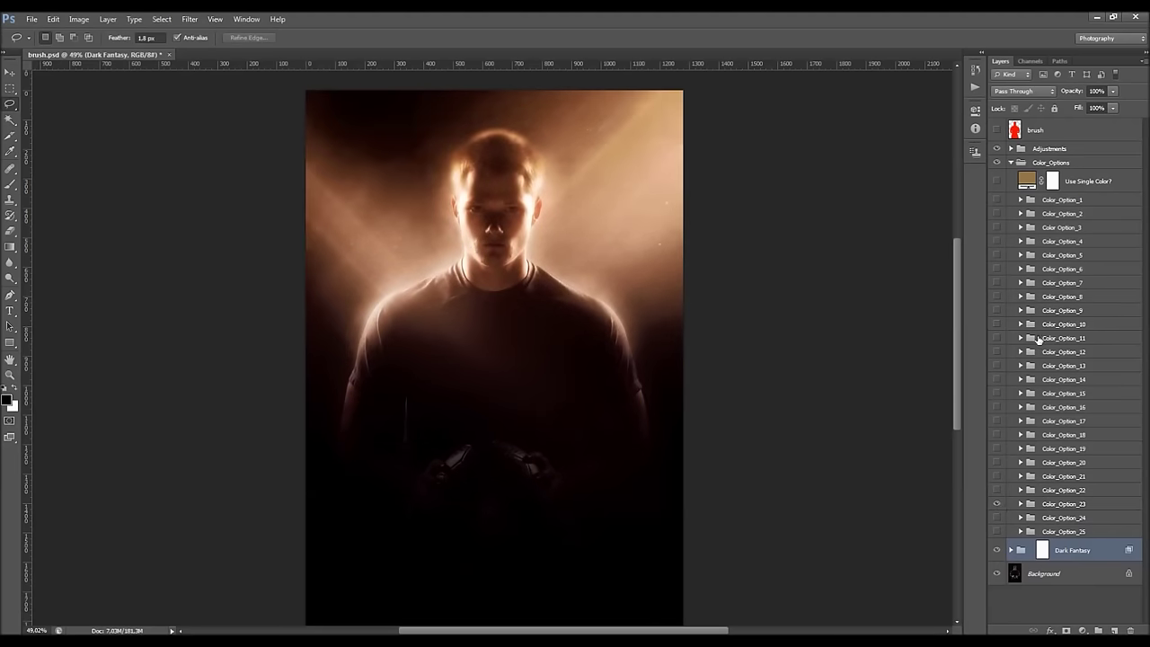
Preview Color_Options 1, 3, 5, 6 and 19–22, keeping Color_Option_22 visible.
{"action": "left_click", "coordinate": [1000, 270]}
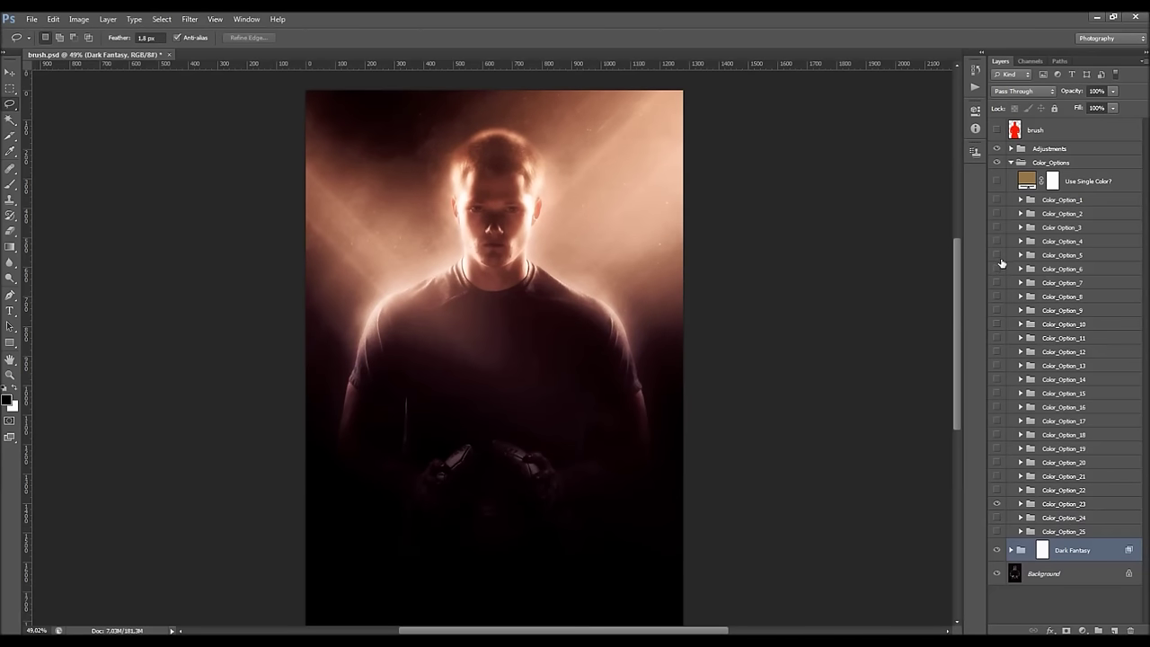
{"action": "left_click", "coordinate": [999, 257]}
{"action": "left_click", "coordinate": [998, 200]}
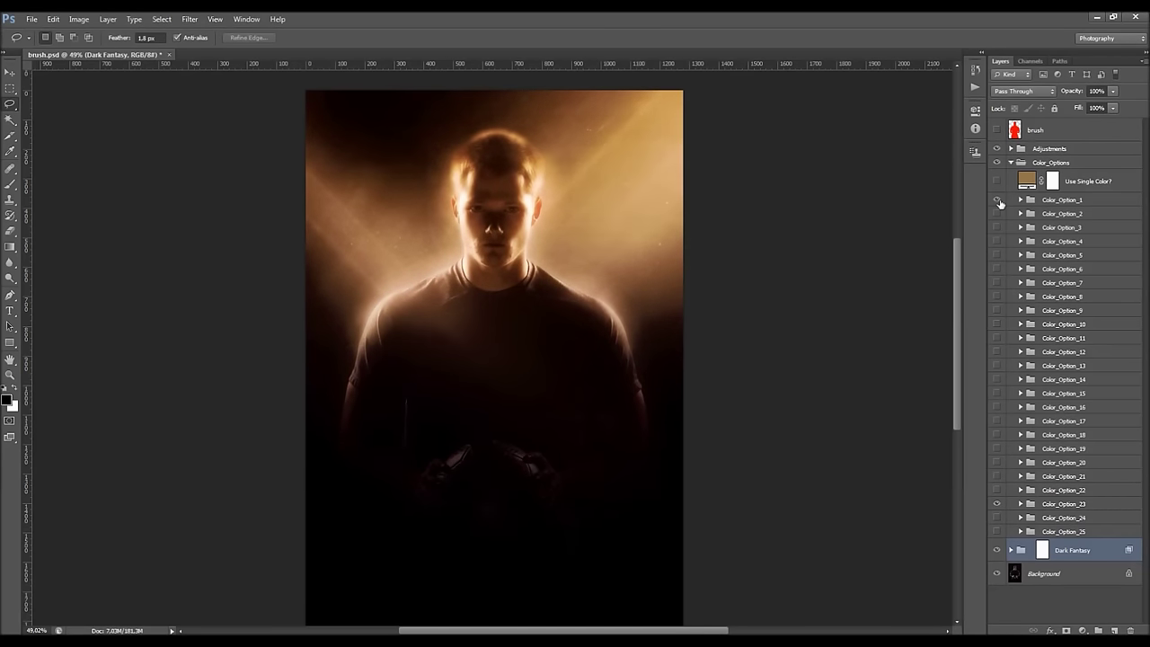
{"action": "left_click", "coordinate": [999, 208]}
{"action": "left_click", "coordinate": [997, 214]}
{"action": "left_click", "coordinate": [996, 230]}
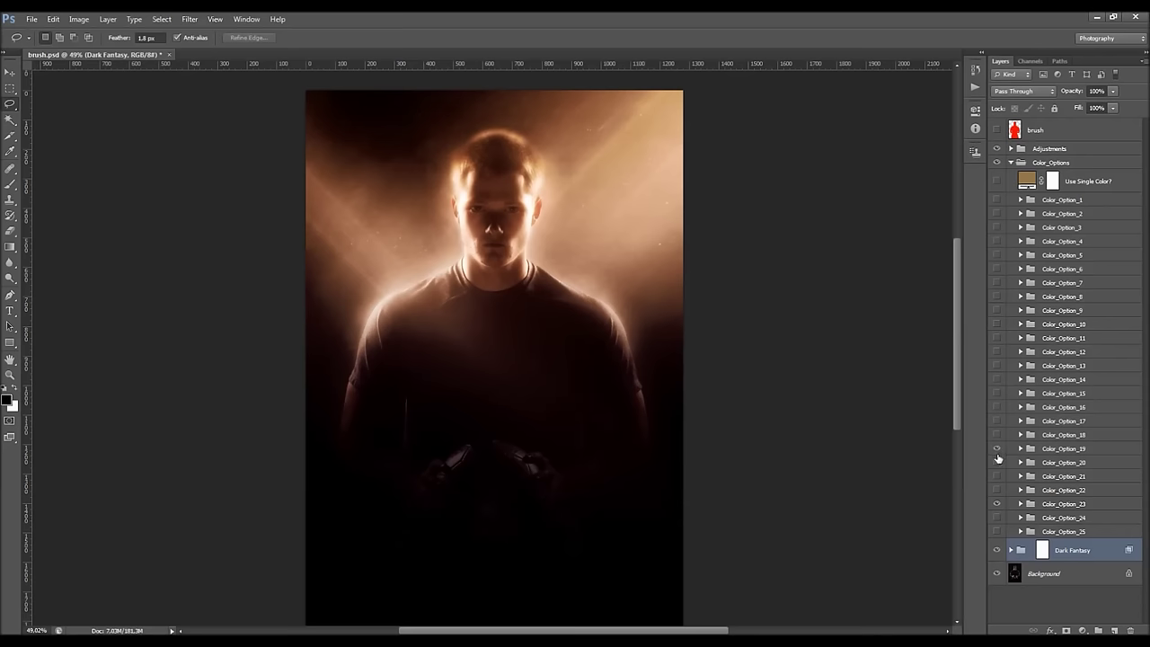
{"action": "left_click", "coordinate": [998, 454]}
{"action": "left_click", "coordinate": [997, 458]}
{"action": "left_click", "coordinate": [998, 463]}
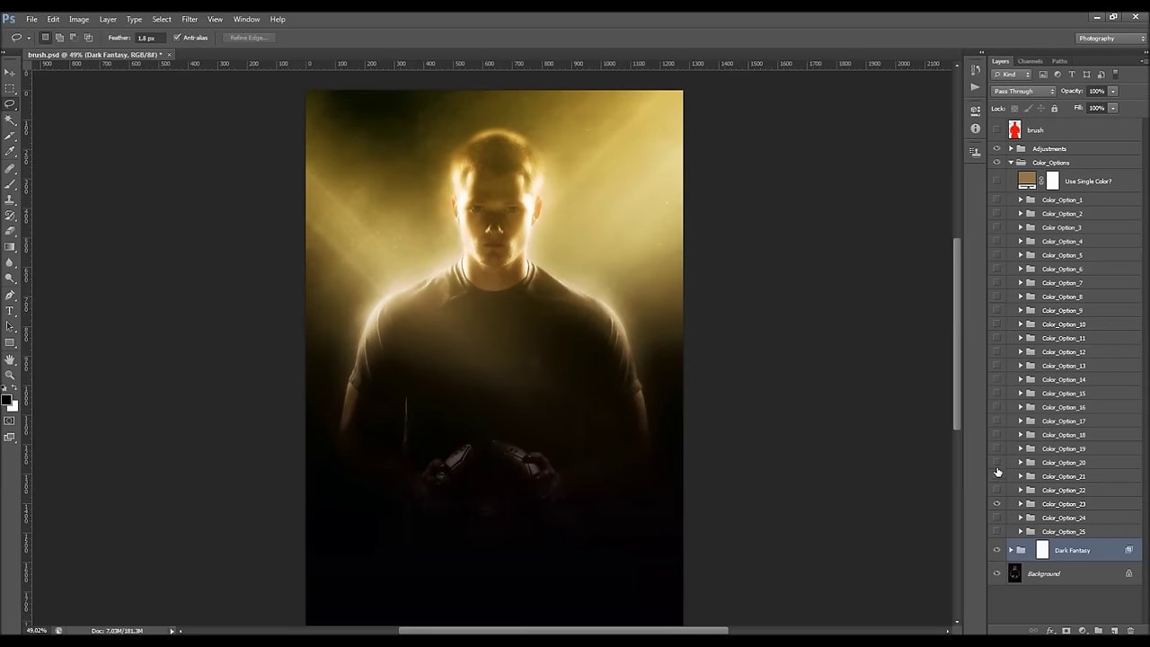
{"action": "left_click", "coordinate": [998, 475]}
{"action": "left_click", "coordinate": [997, 489]}
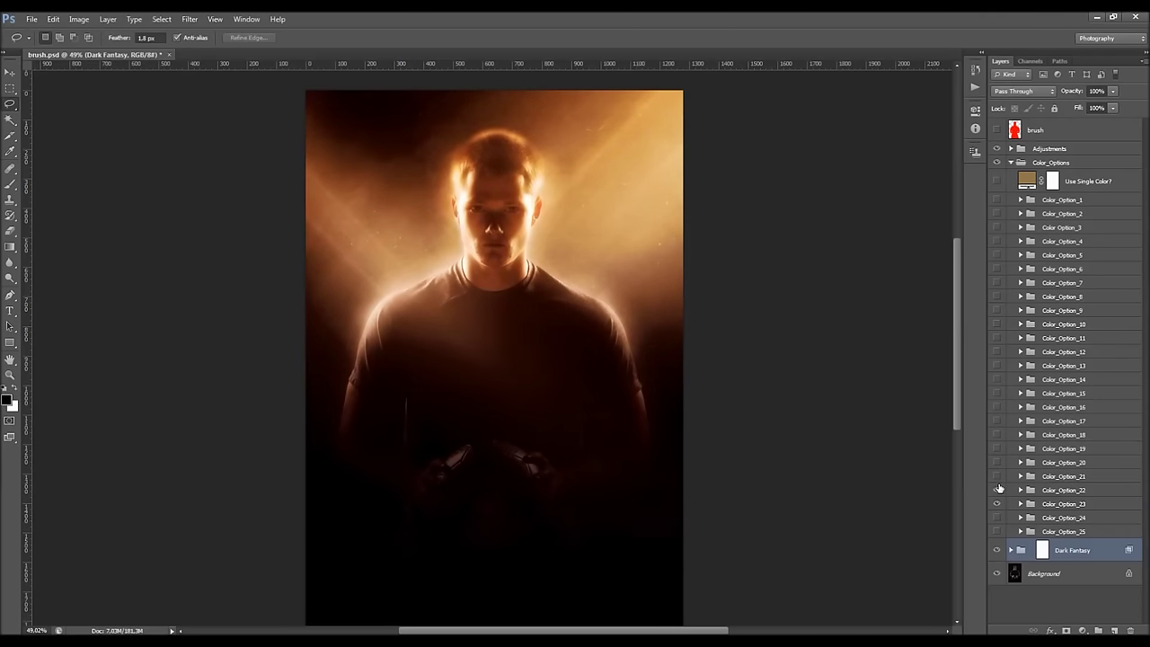
{"action": "left_click", "coordinate": [997, 490]}
Fade Color_Option_22 to about 20% opacity and collapse the Color_Options group.
{"action": "left_click", "coordinate": [1051, 489]}
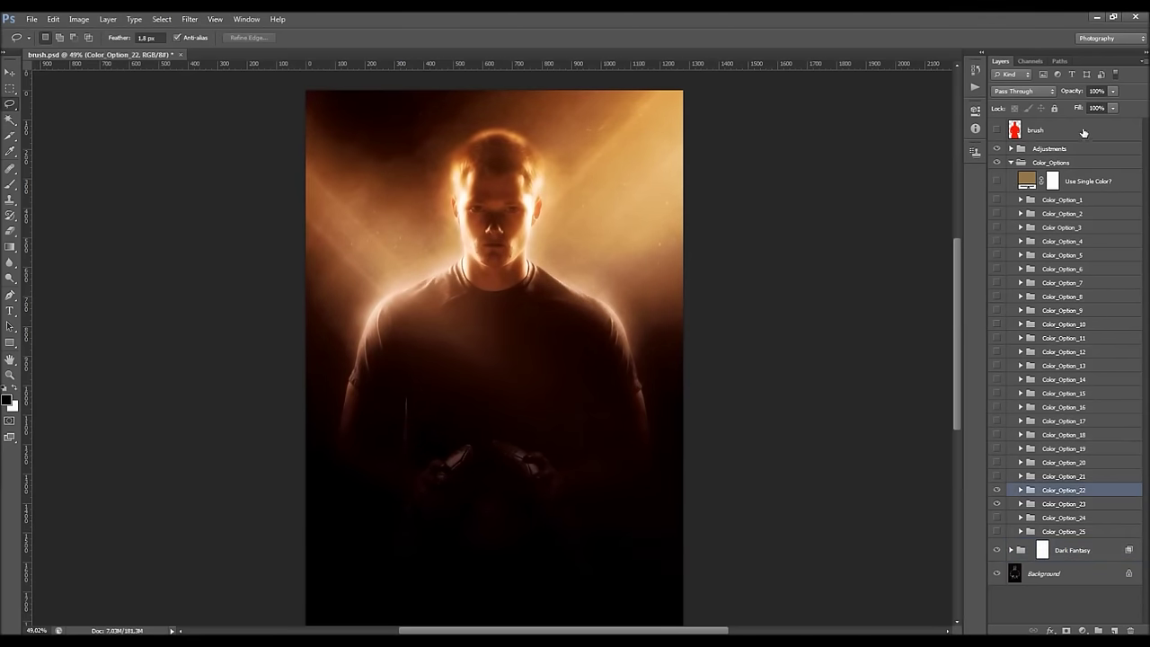
{"action": "left_click_drag", "start_coordinate": [1078, 93], "coordinate": [1069, 97]}
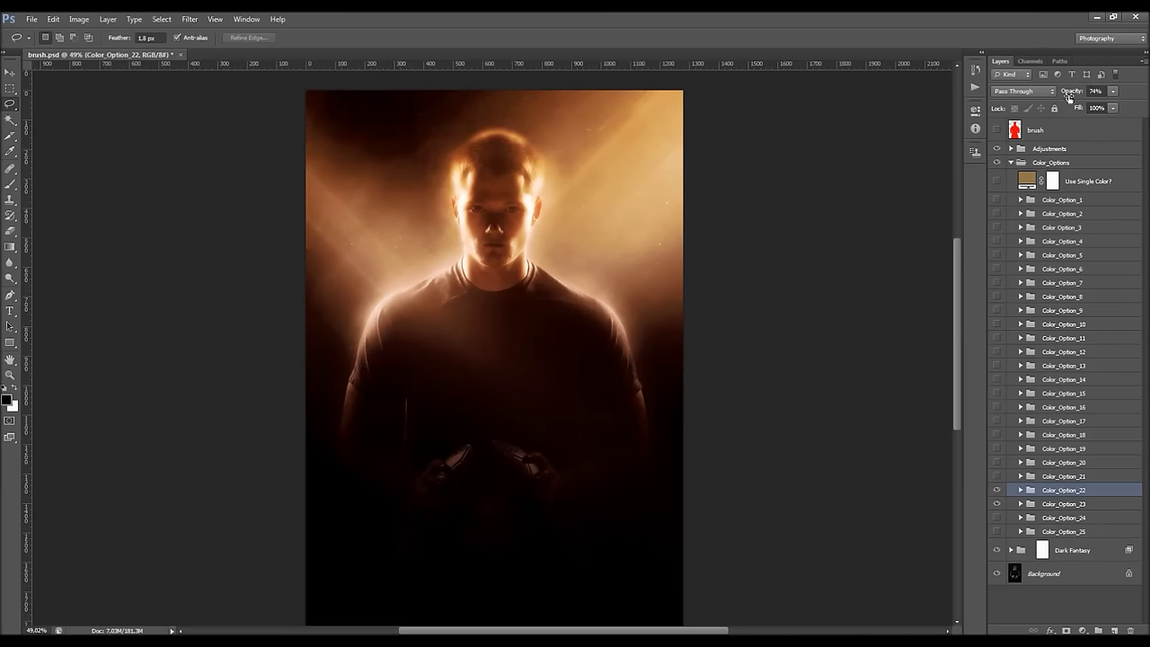
{"action": "left_click", "coordinate": [1098, 503]}
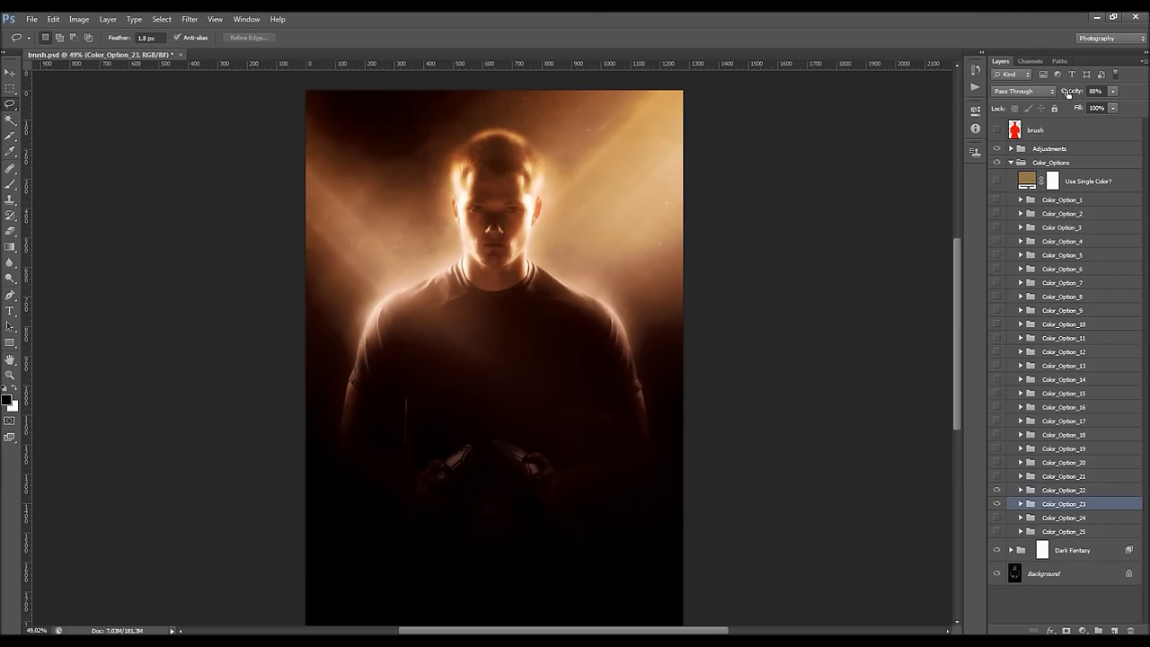
{"action": "key", "text": "Return"}
{"action": "left_click", "coordinate": [998, 491]}
{"action": "left_click", "coordinate": [997, 491]}
{"action": "left_click", "coordinate": [1048, 491]}
{"action": "left_click_drag", "start_coordinate": [1076, 93], "coordinate": [1062, 94]}
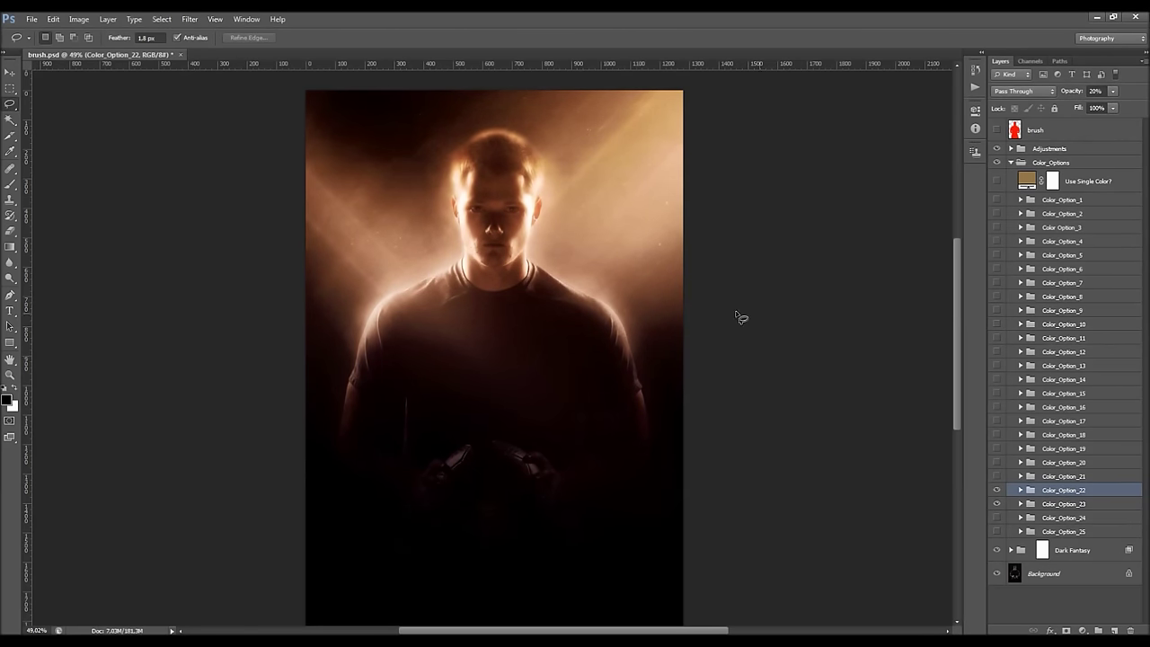
{"action": "scroll", "coordinate": [737, 315], "scroll_direction": "up", "scroll_amount": 1}
{"action": "scroll", "coordinate": [650, 300], "scroll_direction": "down", "scroll_amount": 1}
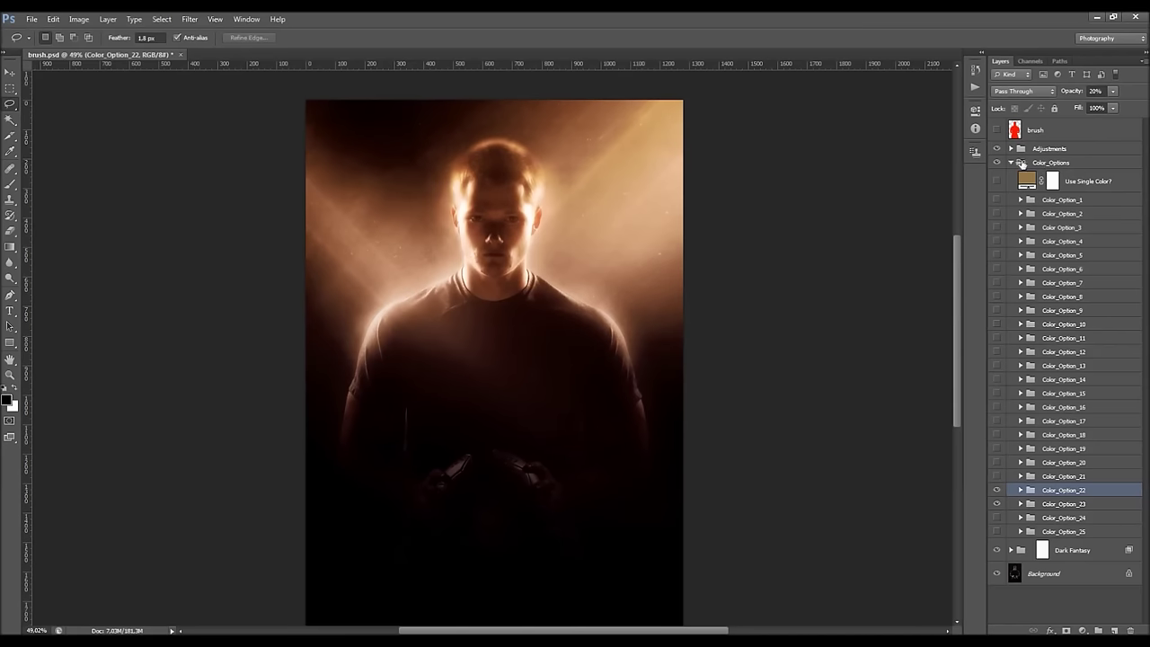
{"action": "left_click", "coordinate": [1010, 163]}
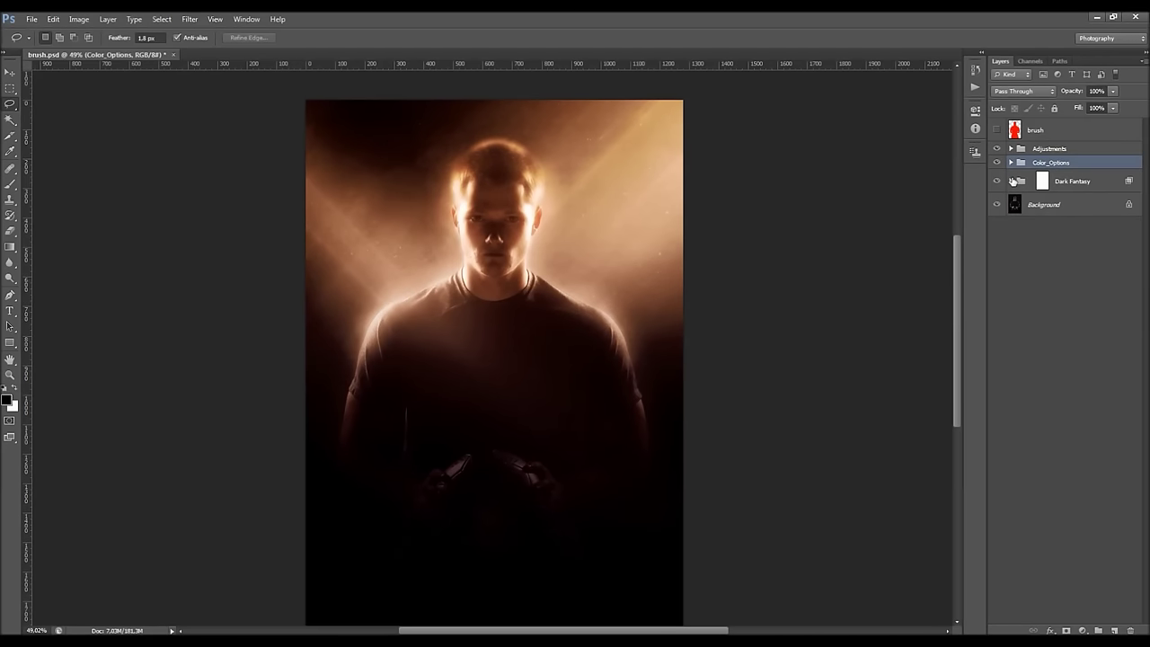
Target the Edge_Glow layer mask with a 250 px Brush at 20% opacity.
{"action": "left_click", "coordinate": [1011, 182]}
{"action": "left_click", "coordinate": [1010, 149]}
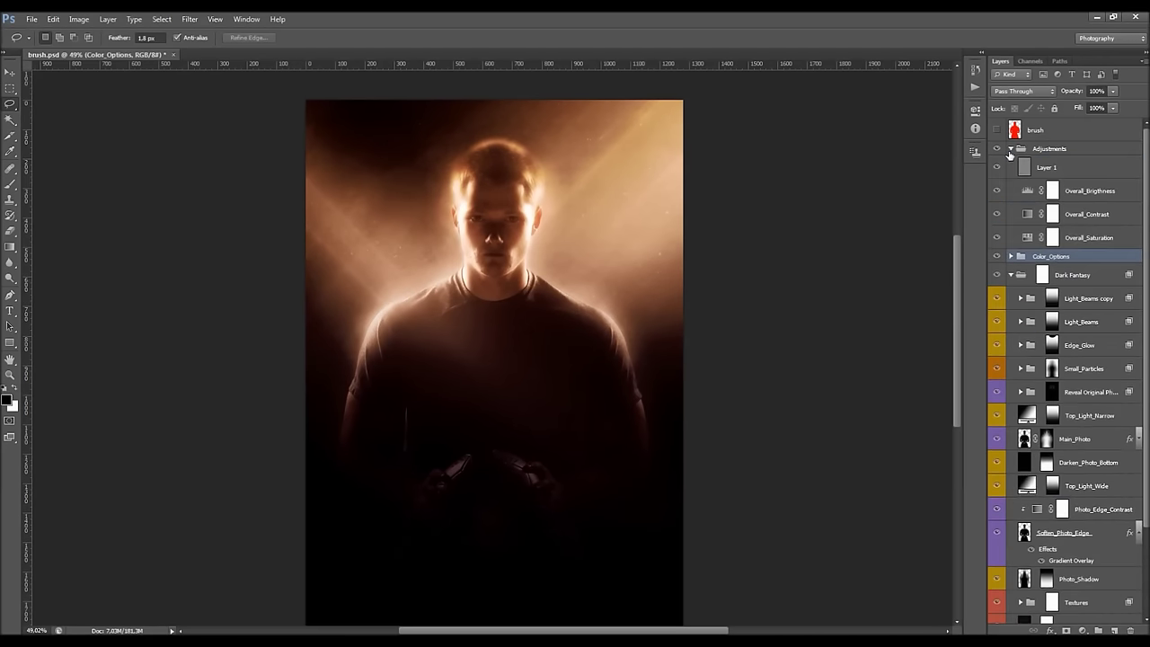
{"action": "left_click", "coordinate": [1011, 149]}
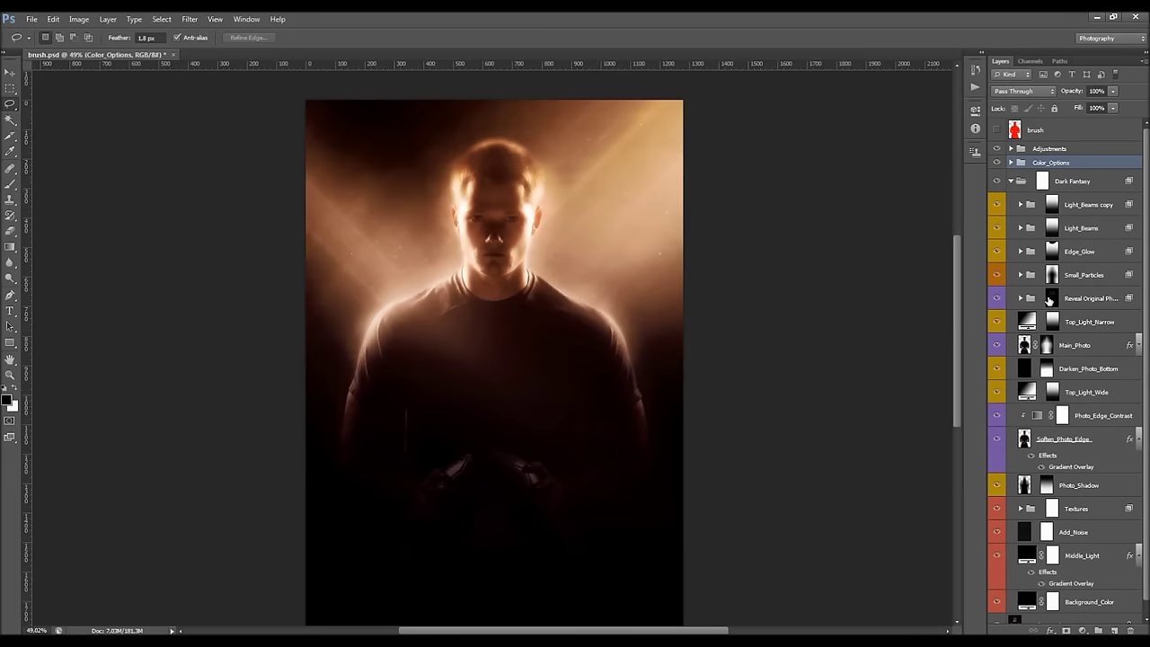
{"action": "scroll", "coordinate": [643, 211], "scroll_direction": "up", "scroll_amount": 2}
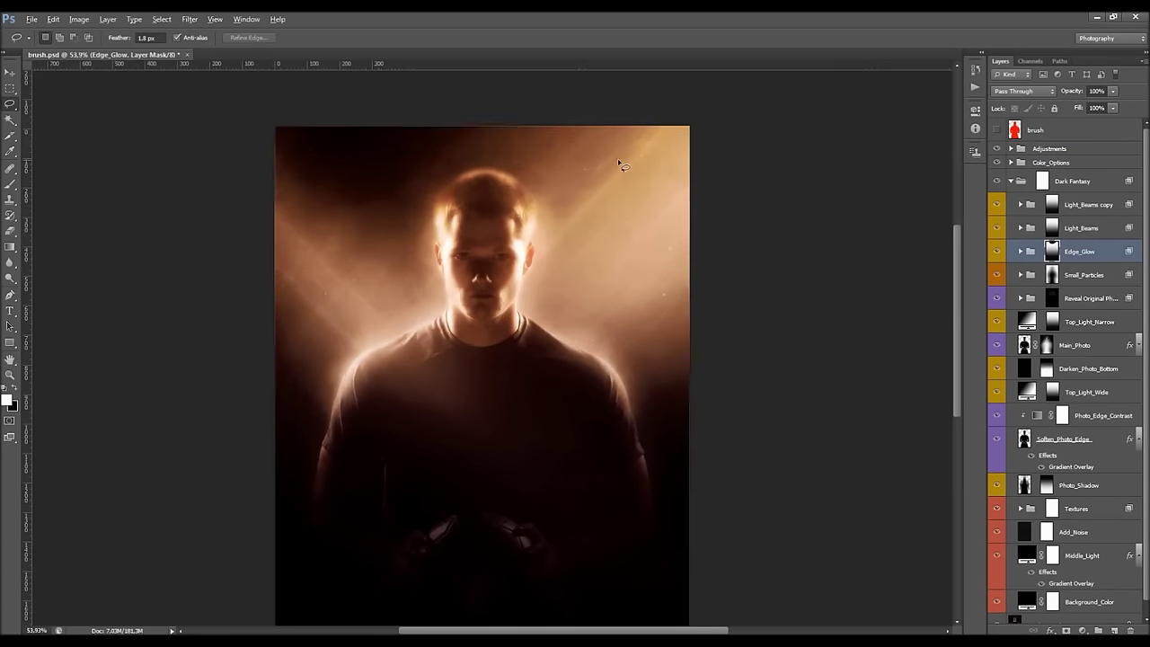
{"action": "left_click", "coordinate": [9, 184]}
{"action": "left_click", "coordinate": [17, 392]}
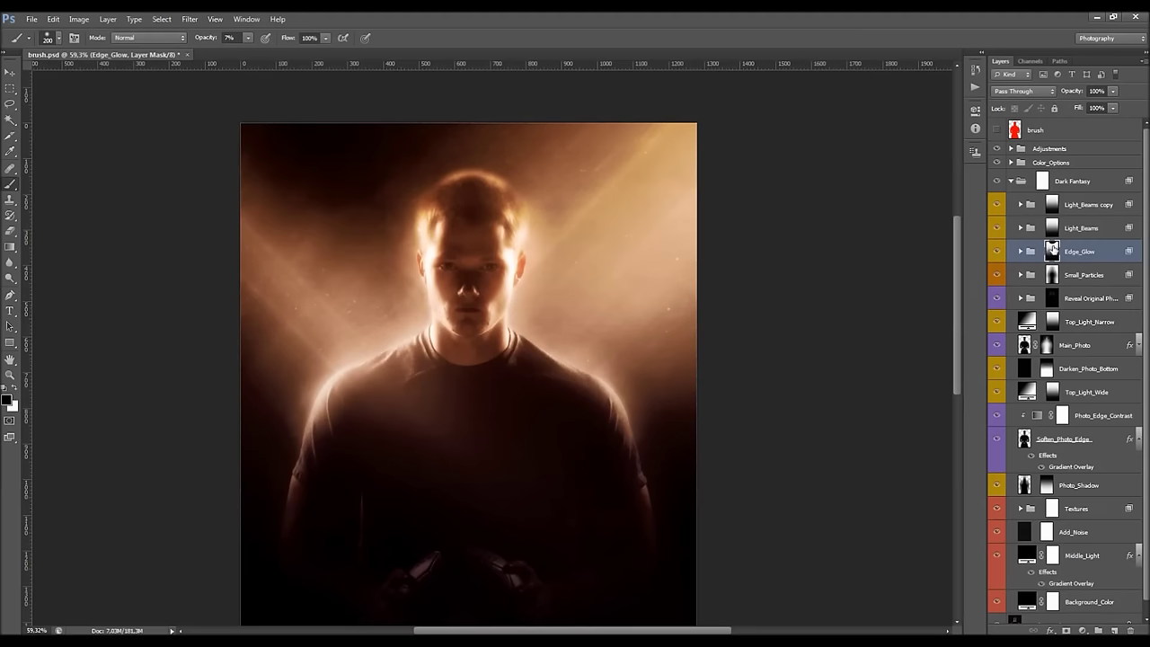
{"action": "key", "text": "bracketright"}
{"action": "type", "text": "20"}
{"action": "key", "text": "Return"}
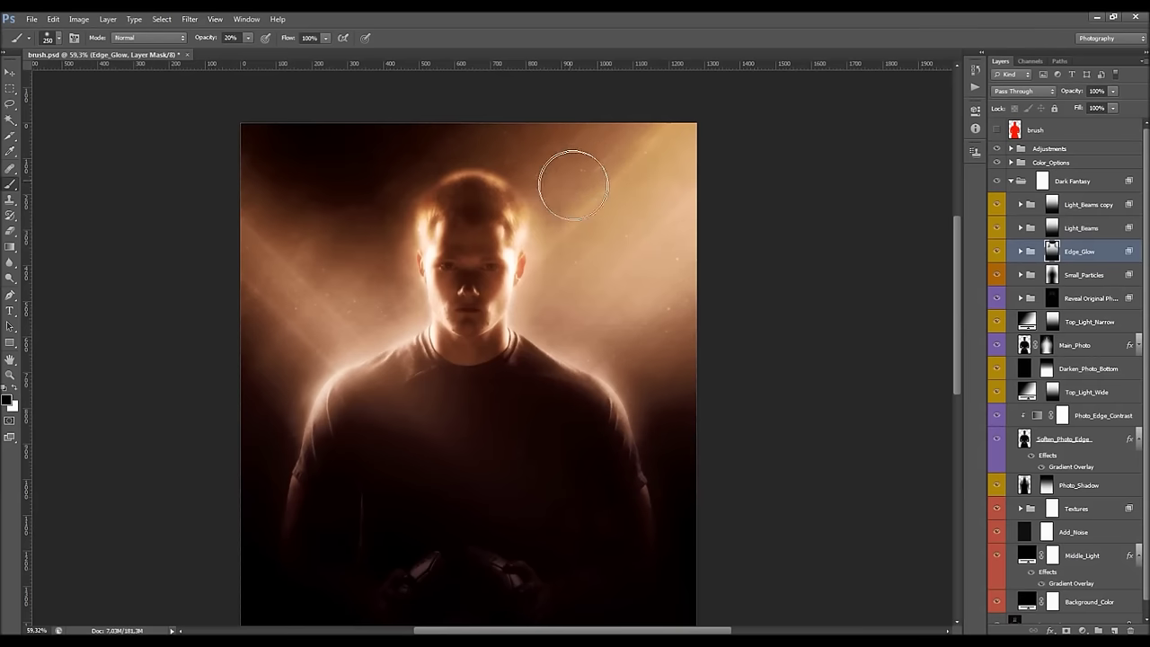
Zoom out to view the whole image, return to the Brush, and expand the Adjustments group.
{"action": "scroll", "coordinate": [629, 249], "scroll_direction": "down", "scroll_amount": 2}
{"action": "scroll", "coordinate": [547, 206], "scroll_direction": "up", "scroll_amount": 3}
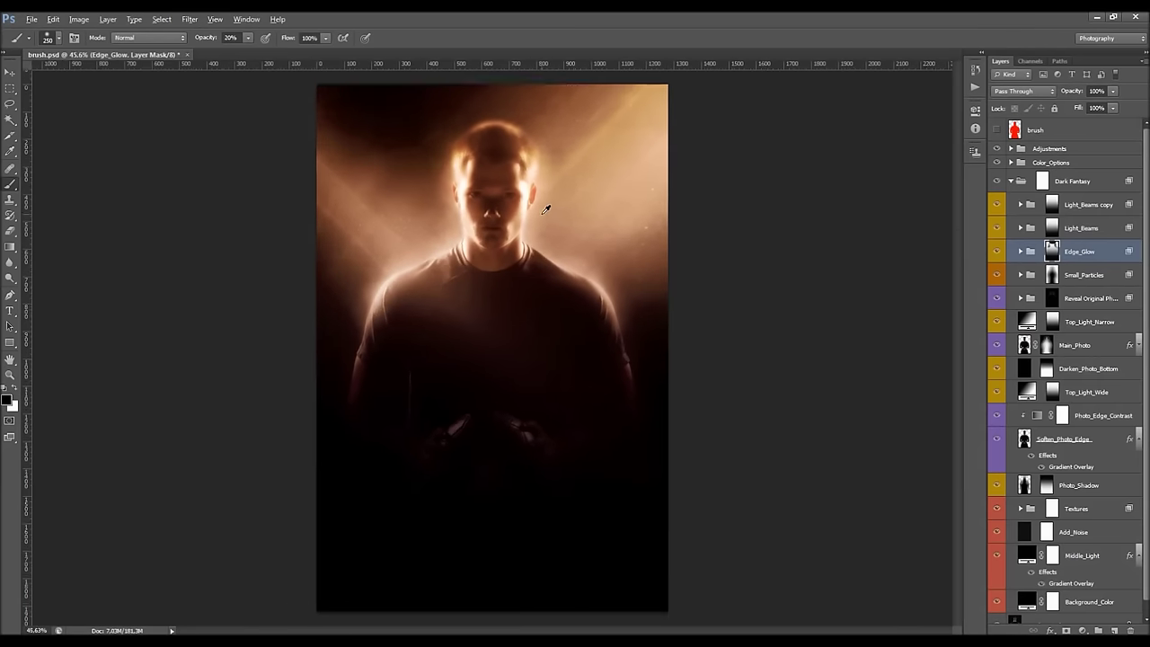
{"action": "key", "text": "alt+v"}
{"action": "key", "text": "Escape"}
{"action": "scroll", "coordinate": [530, 206], "scroll_direction": "down", "scroll_amount": 2}
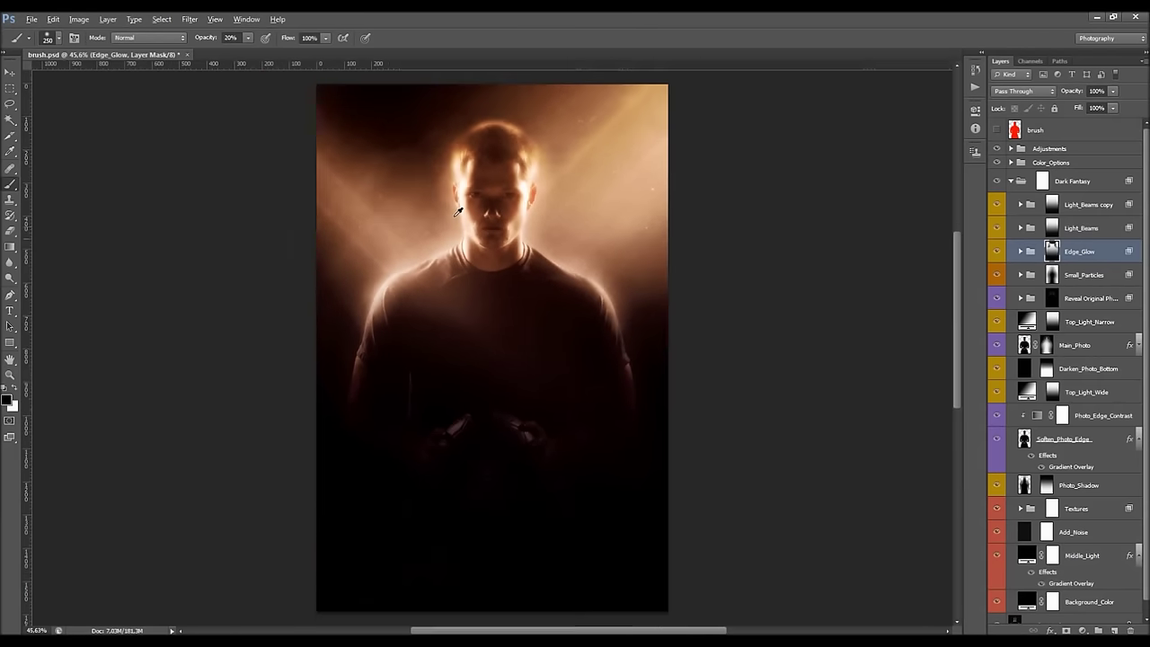
{"action": "key", "text": "alt+v"}
{"action": "key", "text": "Escape"}
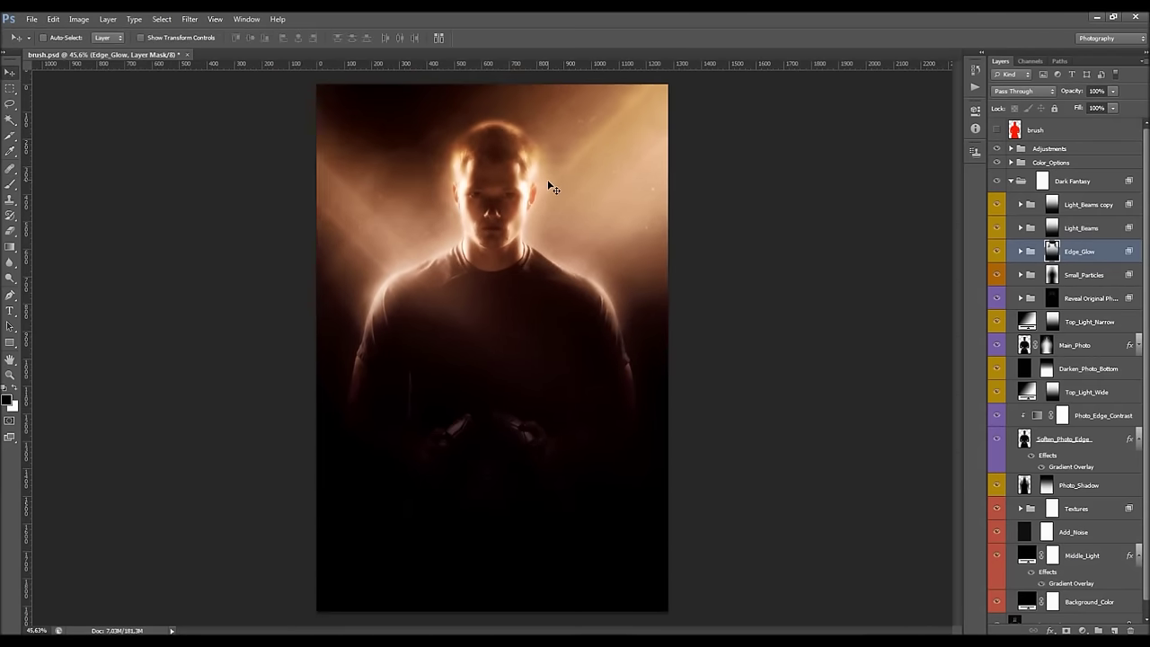
{"action": "key", "text": "b"}
{"action": "left_click", "coordinate": [1011, 162]}
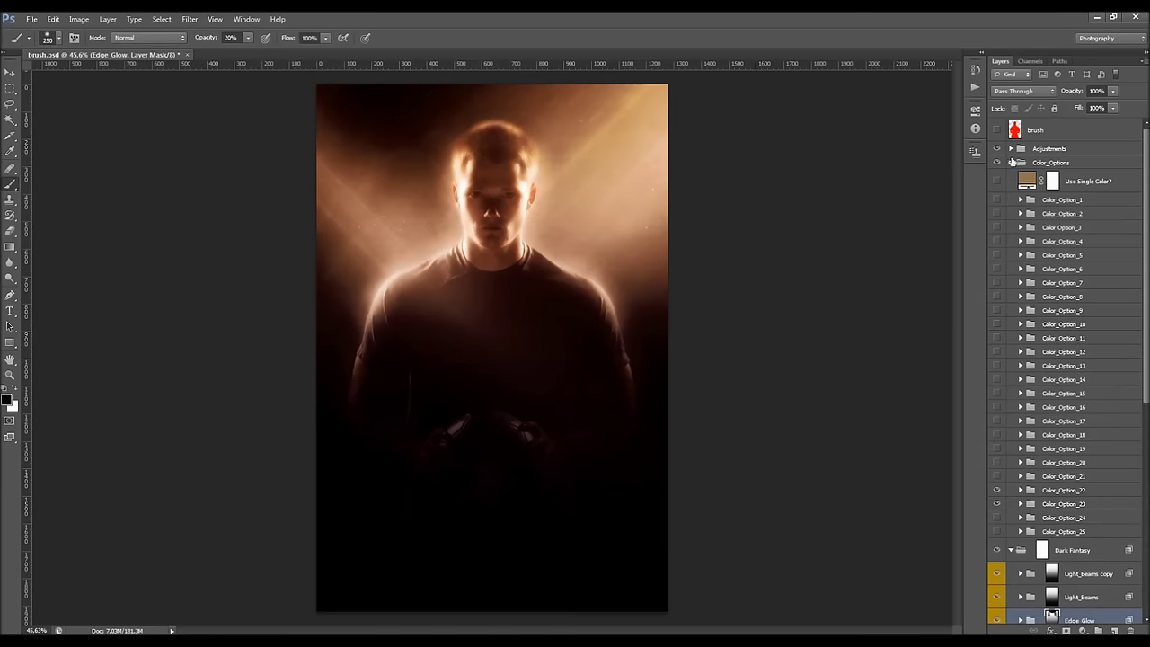
{"action": "left_click", "coordinate": [1011, 149]}
{"action": "left_click", "coordinate": [1013, 257]}
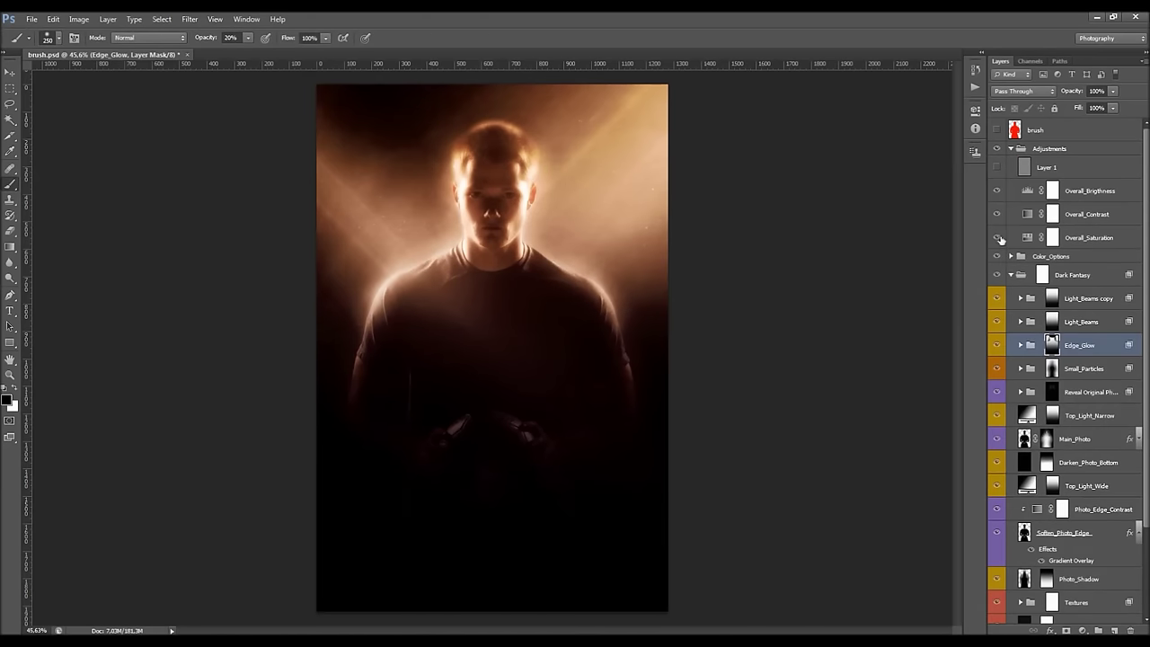
Delete the old Layer 1 and add a new empty layer above Overall_Brightness.
{"action": "left_click", "coordinate": [1032, 173]}
{"action": "key", "text": "Delete"}
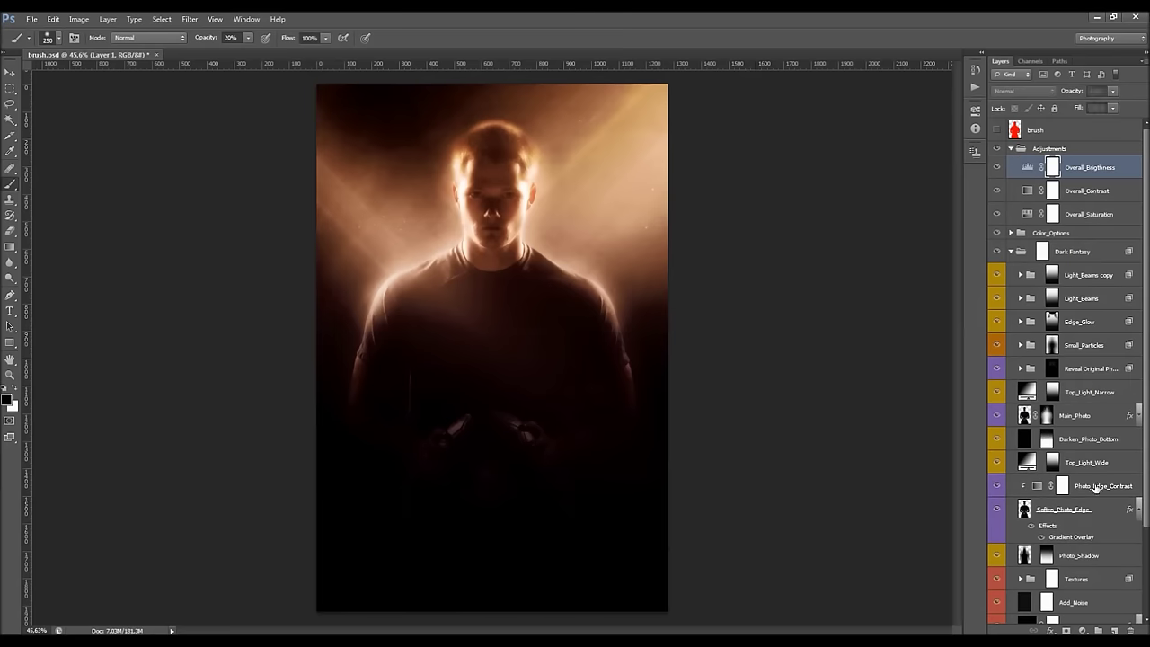
{"action": "left_click", "coordinate": [1113, 630]}
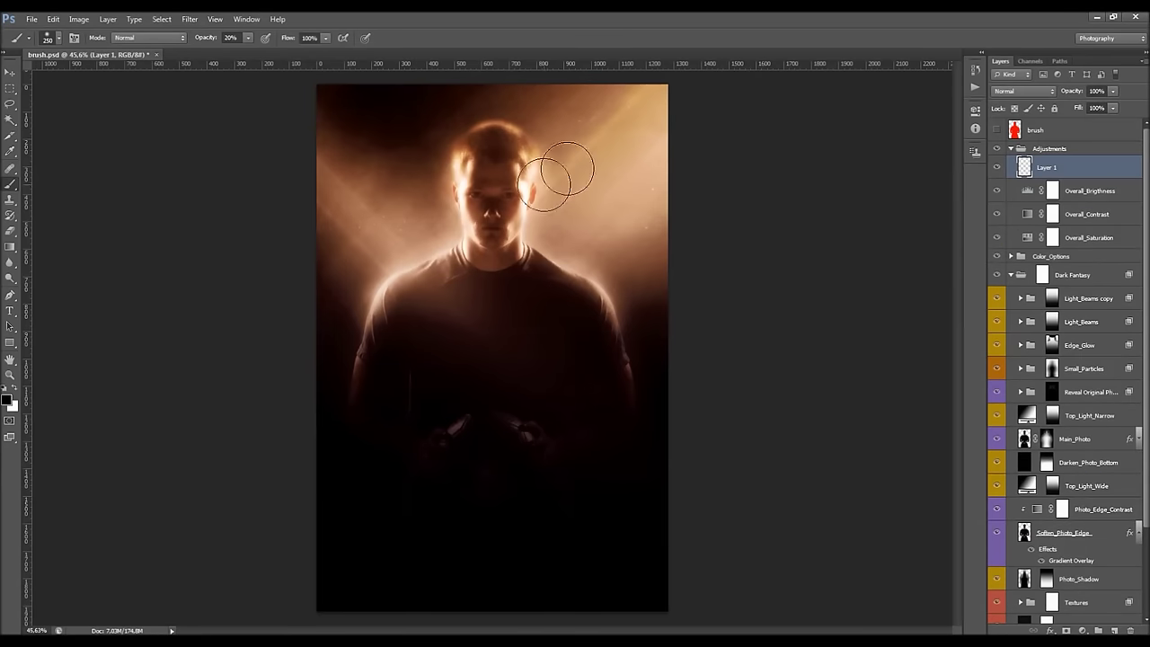
{"action": "key", "text": "v"}
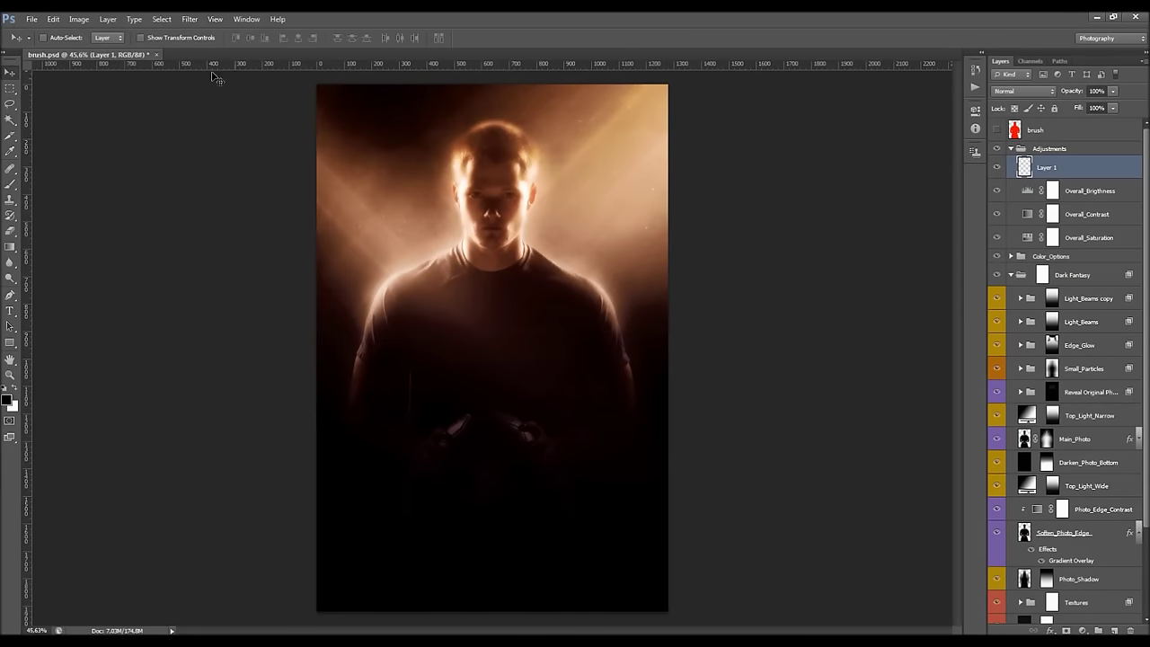
Fill the new layer with the merged image via Apply Image, High Pass it, and blend as Hard Light.
{"action": "left_click", "coordinate": [79, 19]}
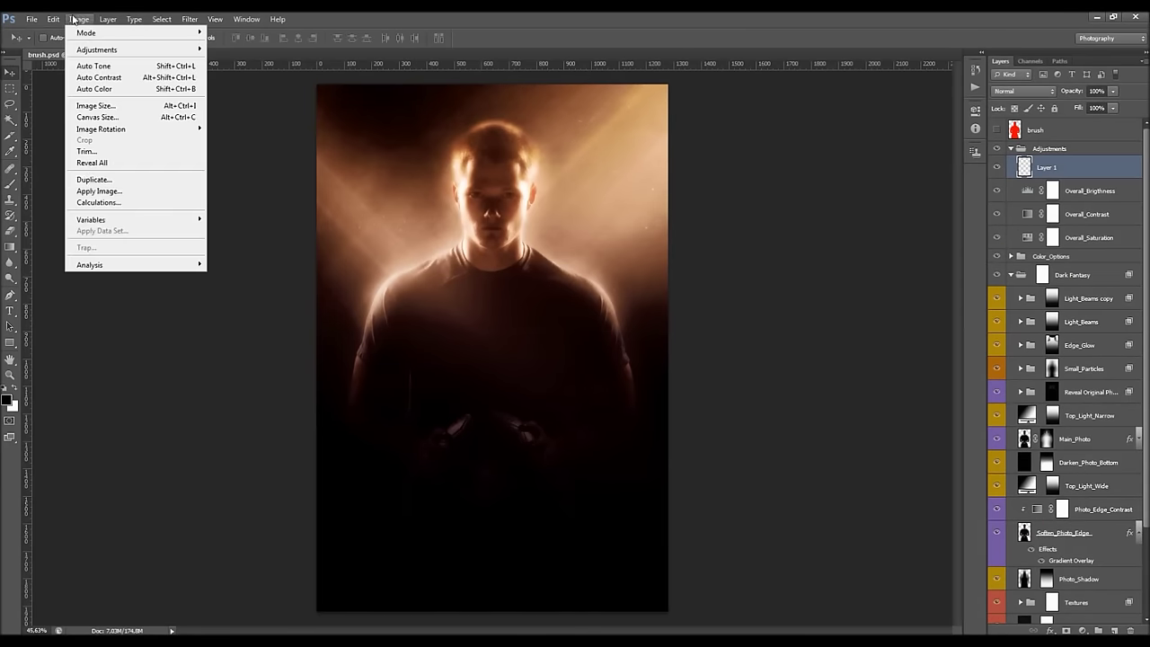
{"action": "left_click", "coordinate": [148, 191]}
{"action": "key", "text": "Return"}
{"action": "left_click", "coordinate": [190, 19]}
{"action": "left_click", "coordinate": [207, 29]}
{"action": "left_click", "coordinate": [1023, 91]}
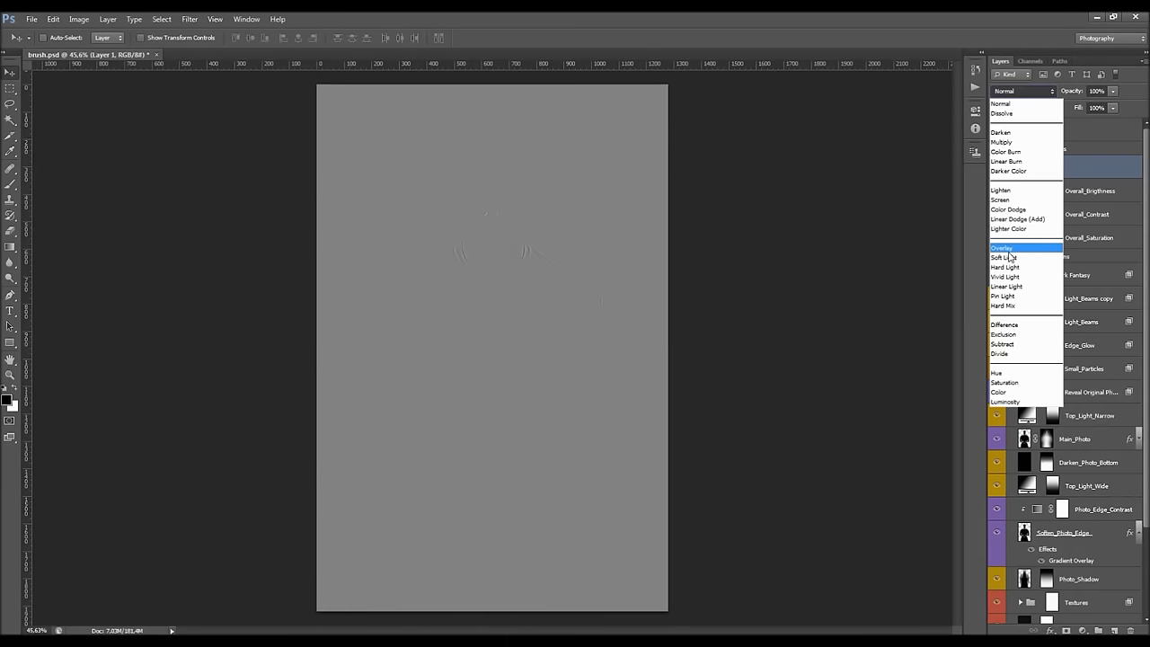
{"action": "left_click", "coordinate": [1006, 256]}
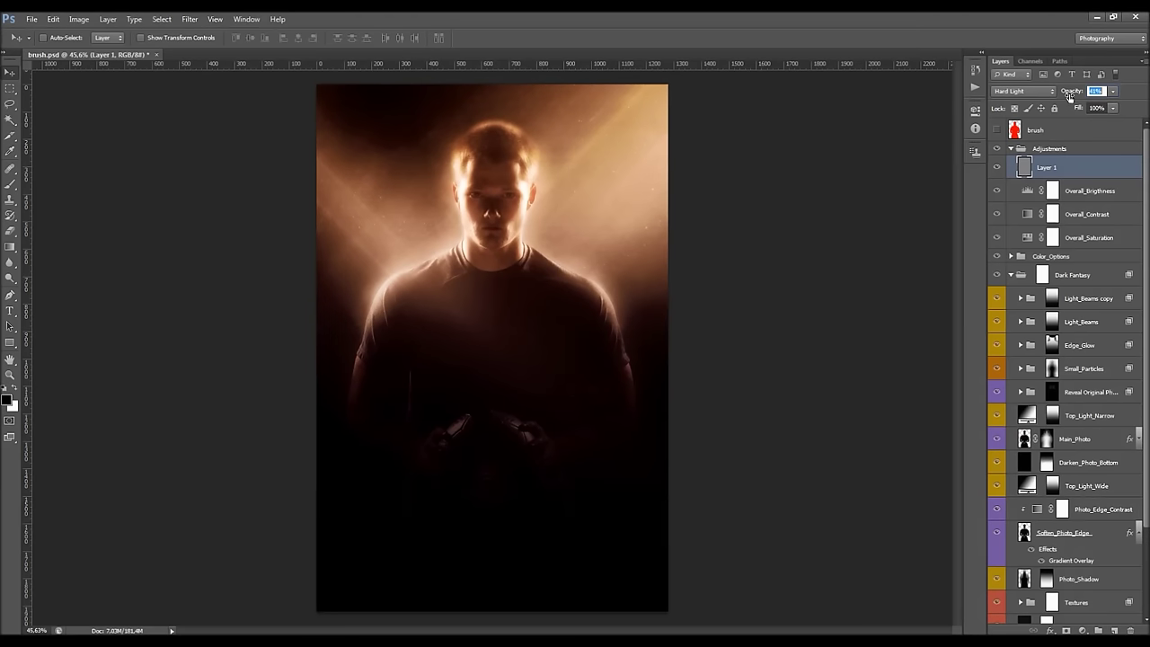
Compare the image with Layer 1 hidden, then collapse the Adjustments and Dark Fantasy groups.
{"action": "left_click", "coordinate": [998, 168]}
{"action": "left_click", "coordinate": [1000, 168]}
{"action": "left_click", "coordinate": [1011, 150]}
{"action": "left_click", "coordinate": [1011, 181]}
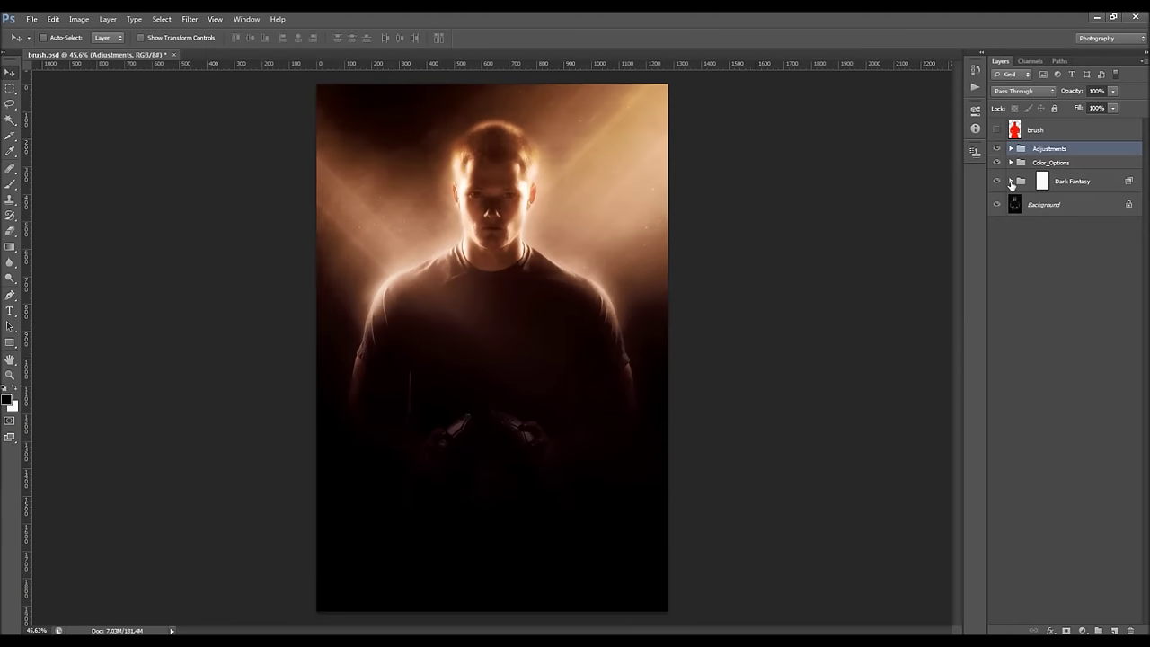
Make the brush layer visible so its red silhouette shows over the figure.
{"action": "left_click", "coordinate": [1017, 132]}
{"action": "left_click", "coordinate": [999, 131]}
{"action": "left_click", "coordinate": [999, 131]}
{"action": "left_click", "coordinate": [997, 131]}
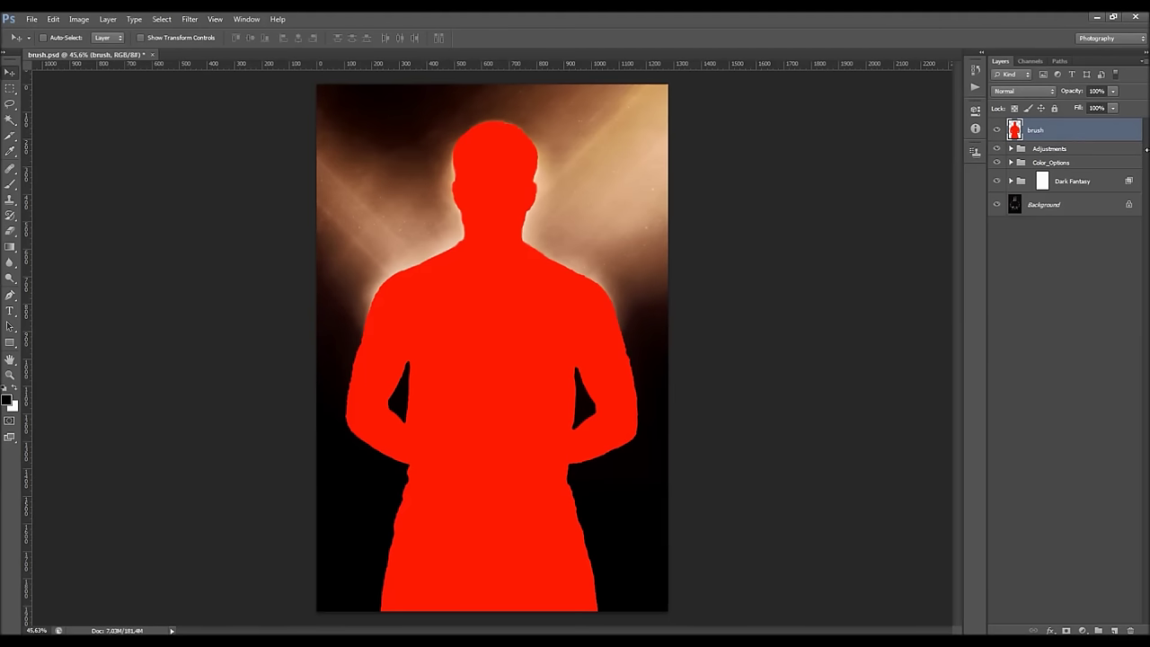
Delete the selected generated effect groups and briefly check the Actions list.
{"action": "left_click", "coordinate": [1094, 151]}
{"action": "key", "text": "Delete"}
{"action": "key", "text": "Delete"}
{"action": "key", "text": "Delete"}
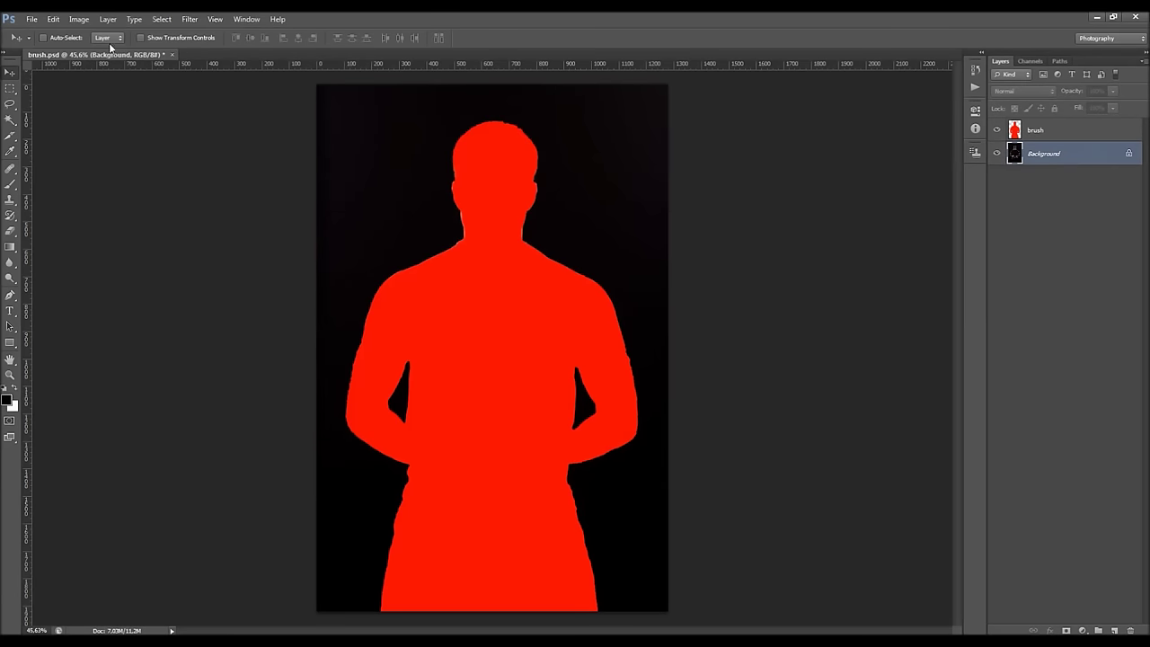
{"action": "left_click", "coordinate": [975, 87]}
{"action": "left_click", "coordinate": [975, 89]}
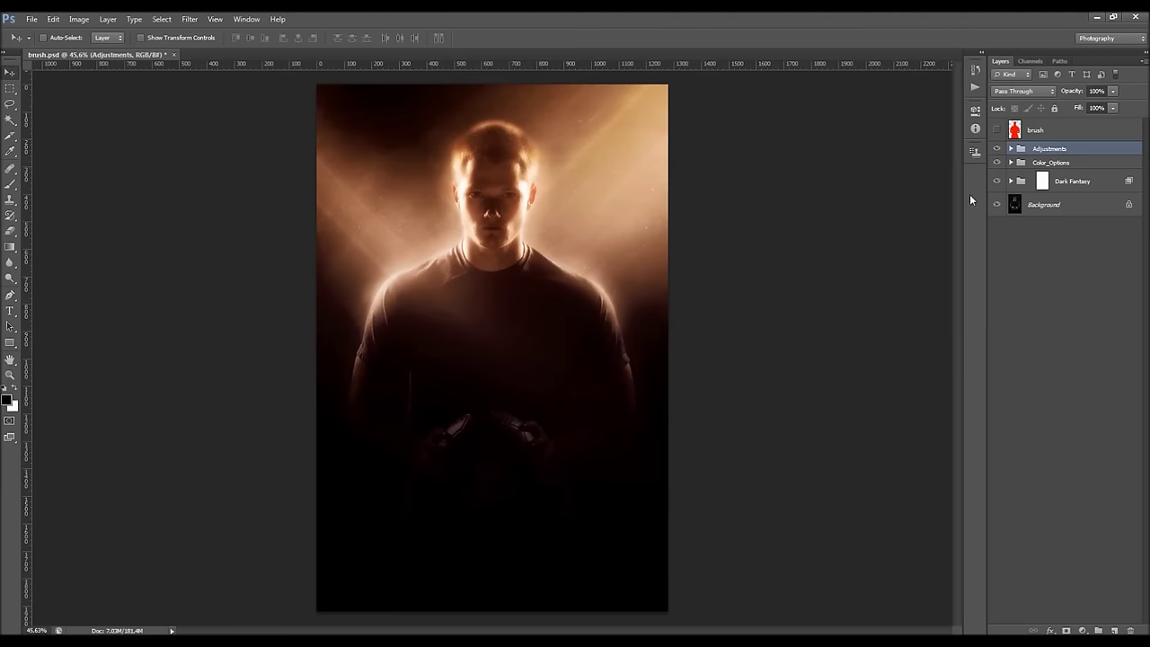
Expand Dark Fantasy, select the Darken_Photo_Bottom mask and compare it on and off.
{"action": "left_click", "coordinate": [1010, 182]}
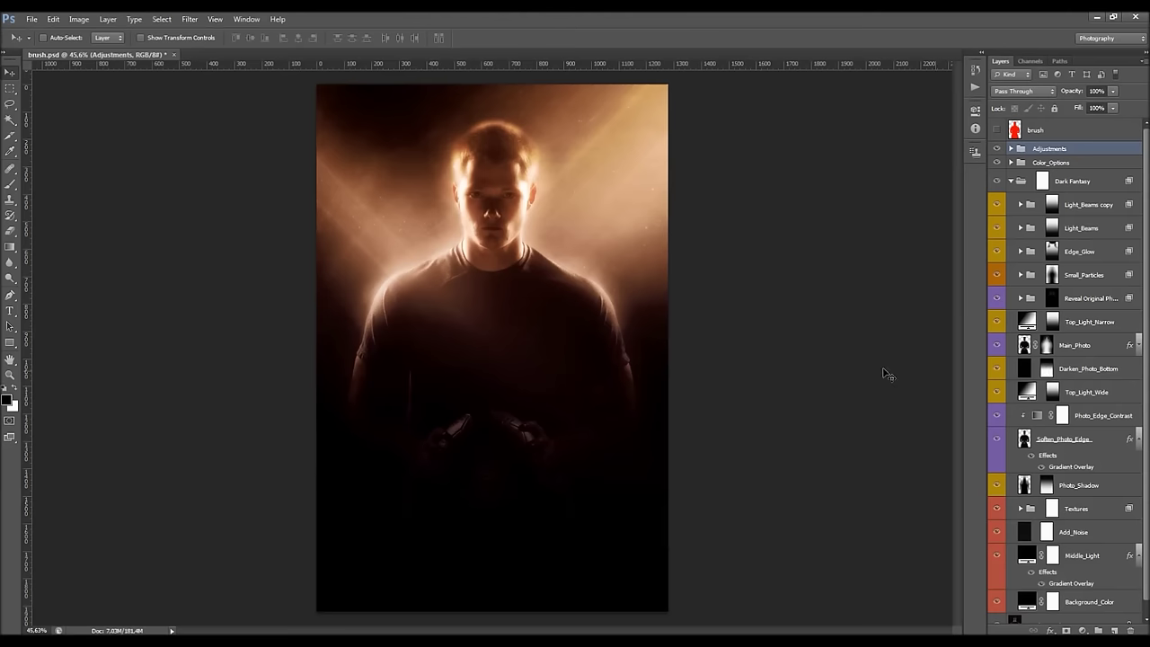
{"action": "left_click", "coordinate": [1046, 371]}
{"action": "left_click", "coordinate": [996, 368]}
{"action": "left_click", "coordinate": [996, 369]}
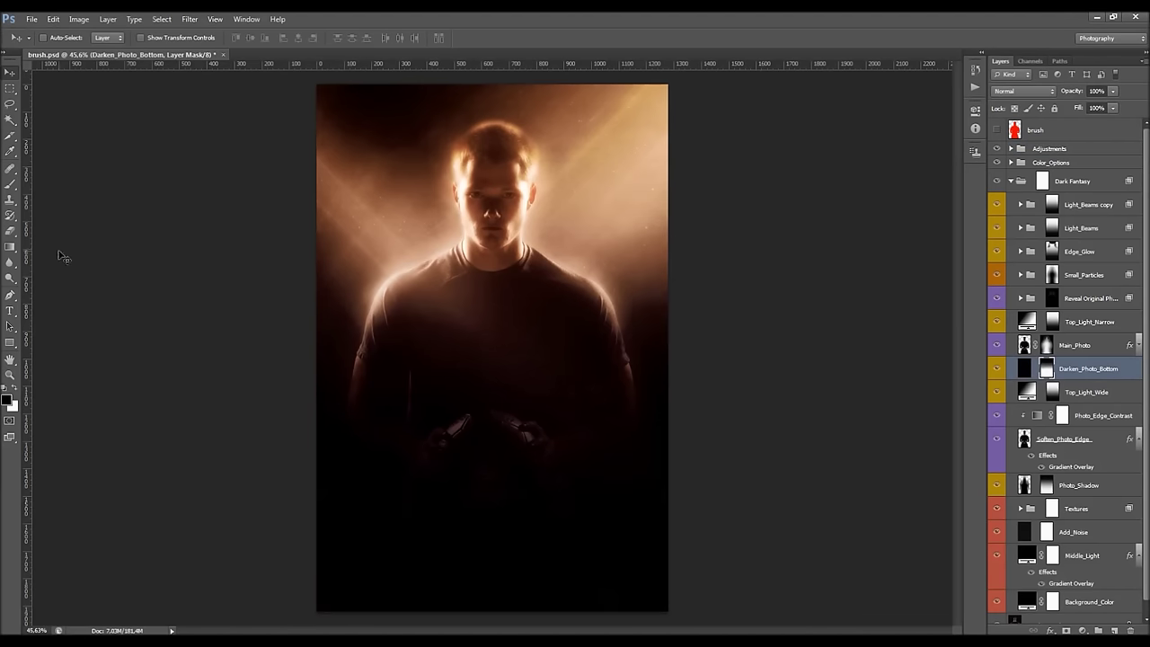
Paint the mask with a soft brush in white and black at sizes 500-900.
{"action": "left_click", "coordinate": [9, 186]}
{"action": "left_click", "coordinate": [12, 387]}
{"action": "key", "text": "bracketright"}
{"action": "key", "text": "bracketright"}
{"action": "key", "text": "bracketright"}
{"action": "key", "text": "bracketright"}
{"action": "key", "text": "bracketright"}
{"action": "key", "text": "bracketright"}
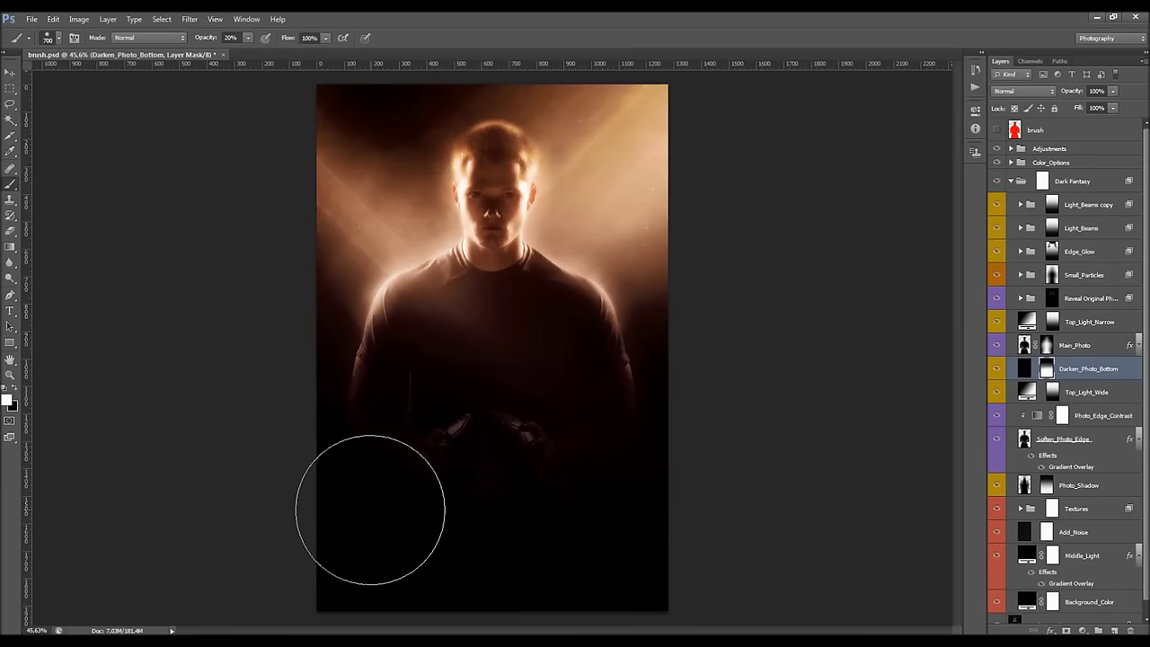
{"action": "key", "text": "bracketright"}
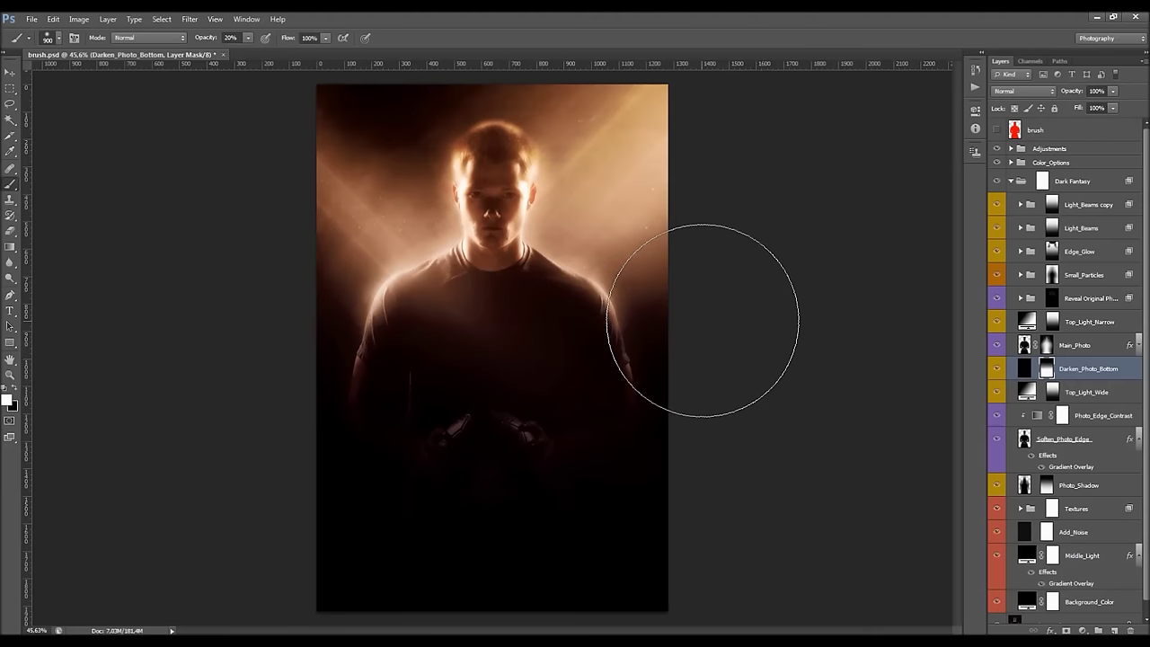
{"action": "key", "text": "bracketleft"}
{"action": "key", "text": "bracketleft"}
{"action": "key", "text": "bracketleft"}
{"action": "key", "text": "bracketleft"}
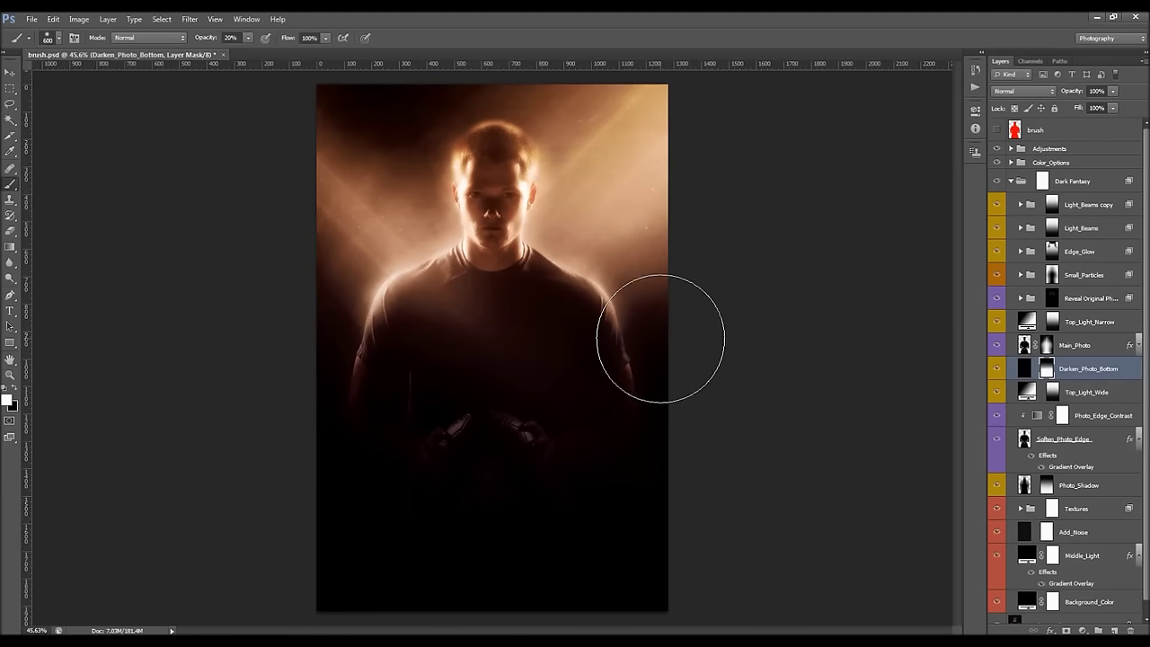
{"action": "left_click", "coordinate": [18, 388]}
{"action": "key", "text": "bracketright"}
{"action": "key", "text": "bracketright"}
{"action": "key", "text": "bracketright"}
{"action": "key", "text": "bracketright"}
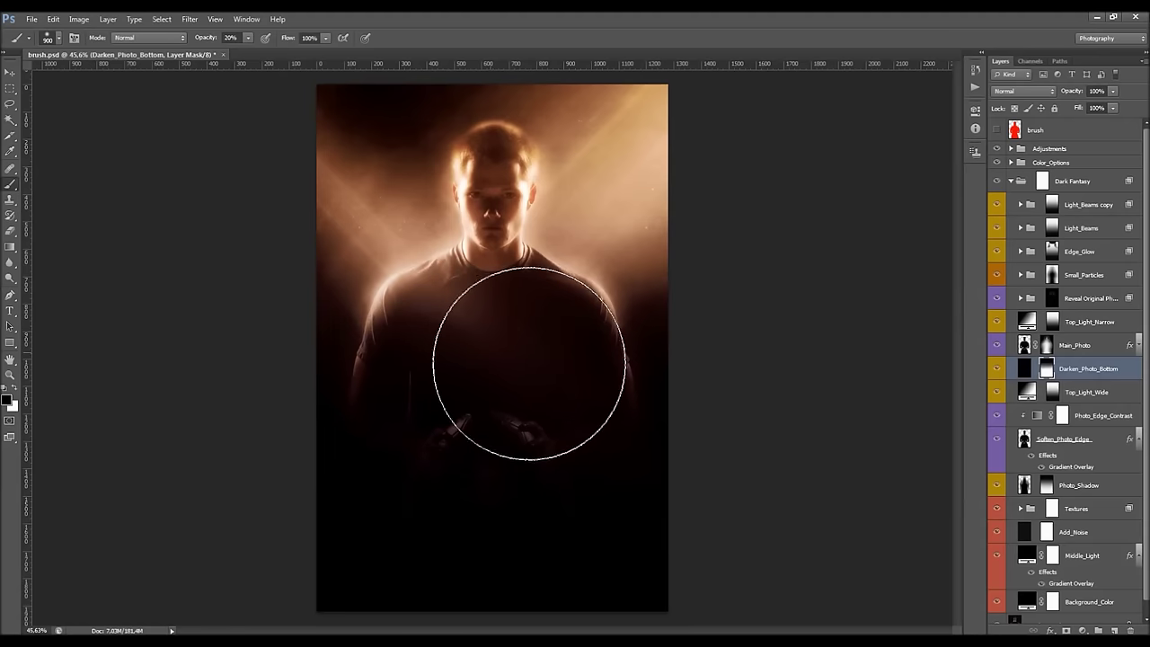
Compare the darkening again, then refine the mask in white at brush sizes 300-400.
{"action": "left_click", "coordinate": [998, 369]}
{"action": "left_click", "coordinate": [998, 369]}
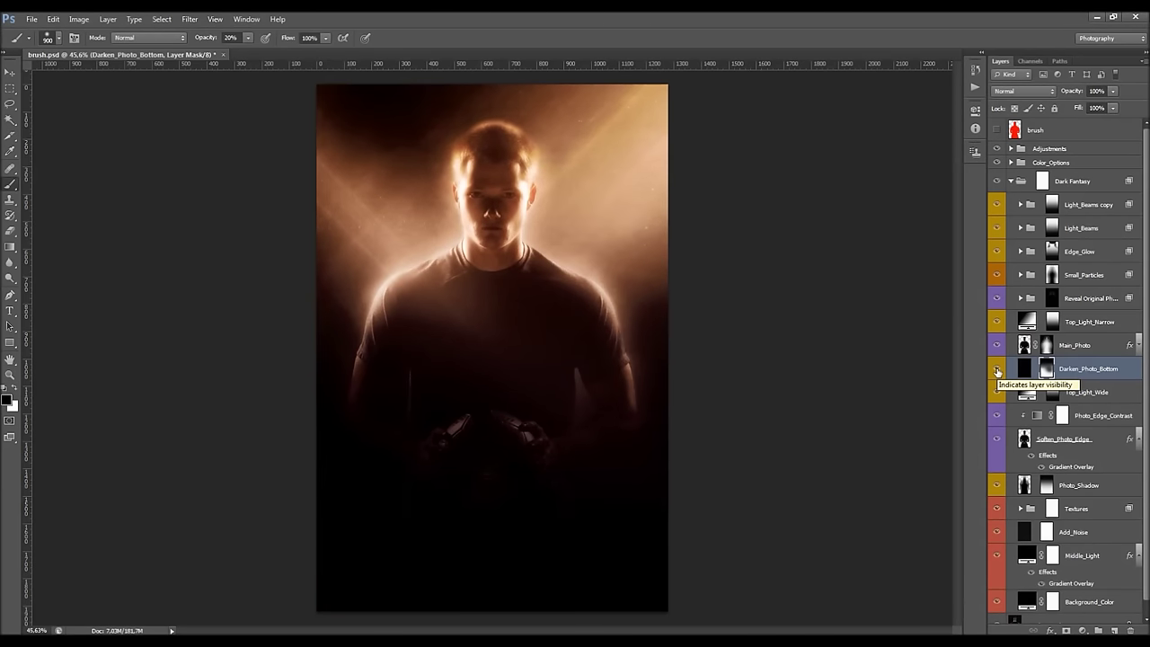
{"action": "left_click", "coordinate": [14, 390]}
{"action": "key", "text": "bracketleft"}
{"action": "key", "text": "bracketleft"}
{"action": "key", "text": "bracketleft"}
{"action": "key", "text": "bracketleft"}
{"action": "key", "text": "bracketleft"}
{"action": "key", "text": "bracketleft"}
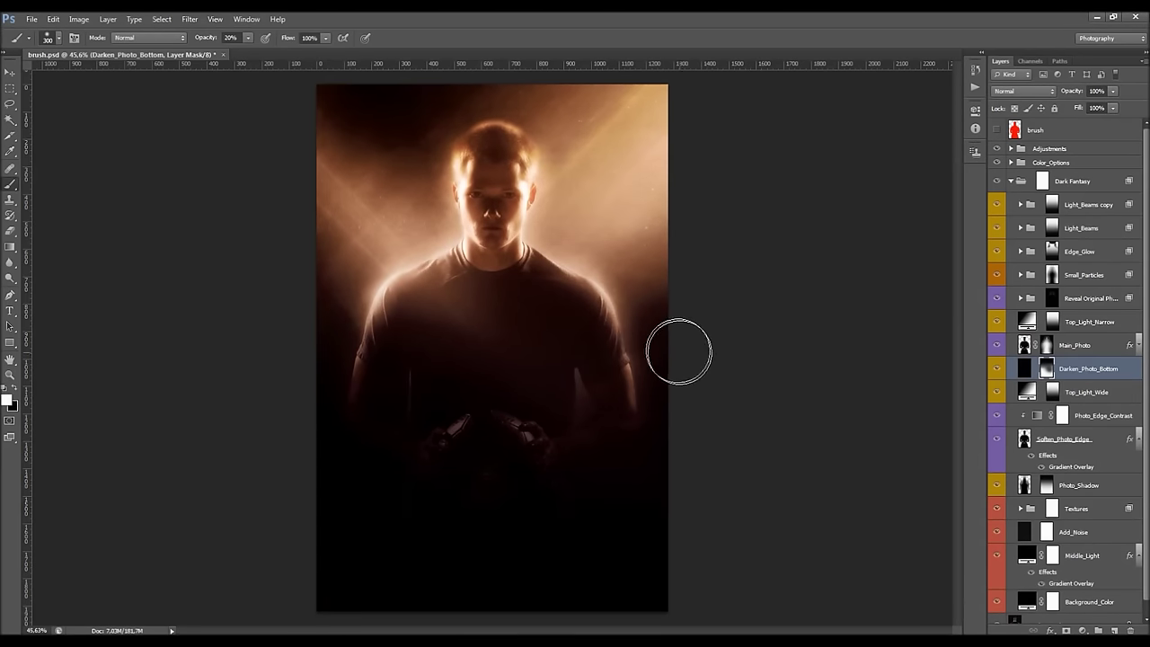
{"action": "key", "text": "bracketright"}
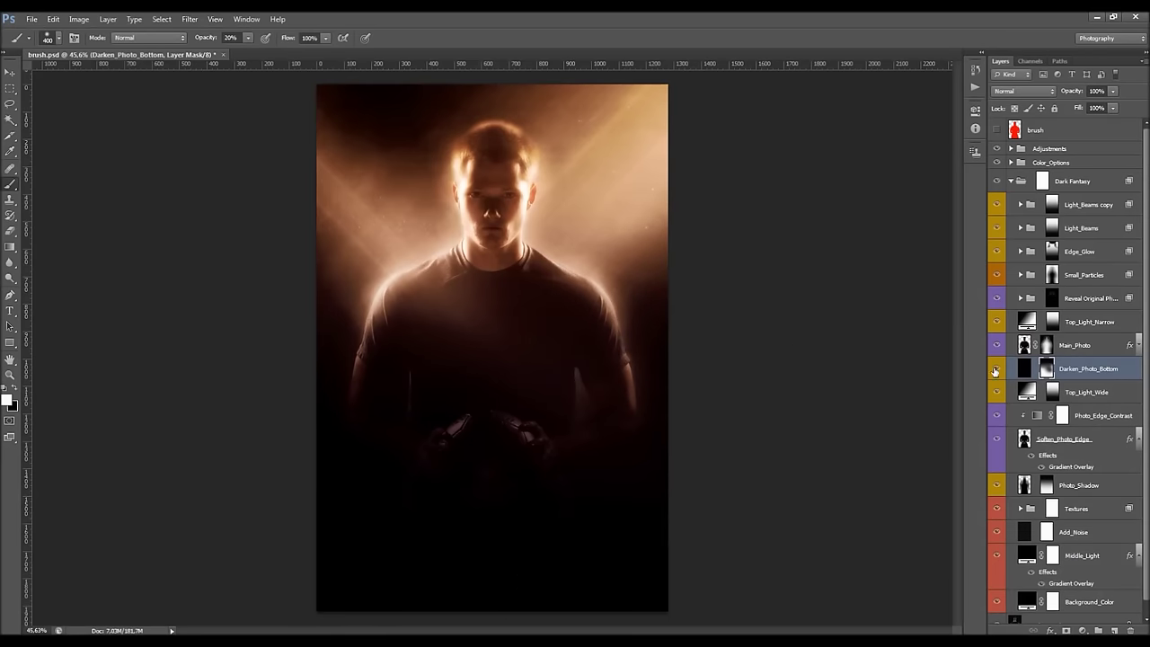
Check the Darken_Photo_Bottom edit on and off, then collapse the Dark Fantasy group.
{"action": "left_click", "coordinate": [996, 370]}
{"action": "left_click", "coordinate": [996, 370]}
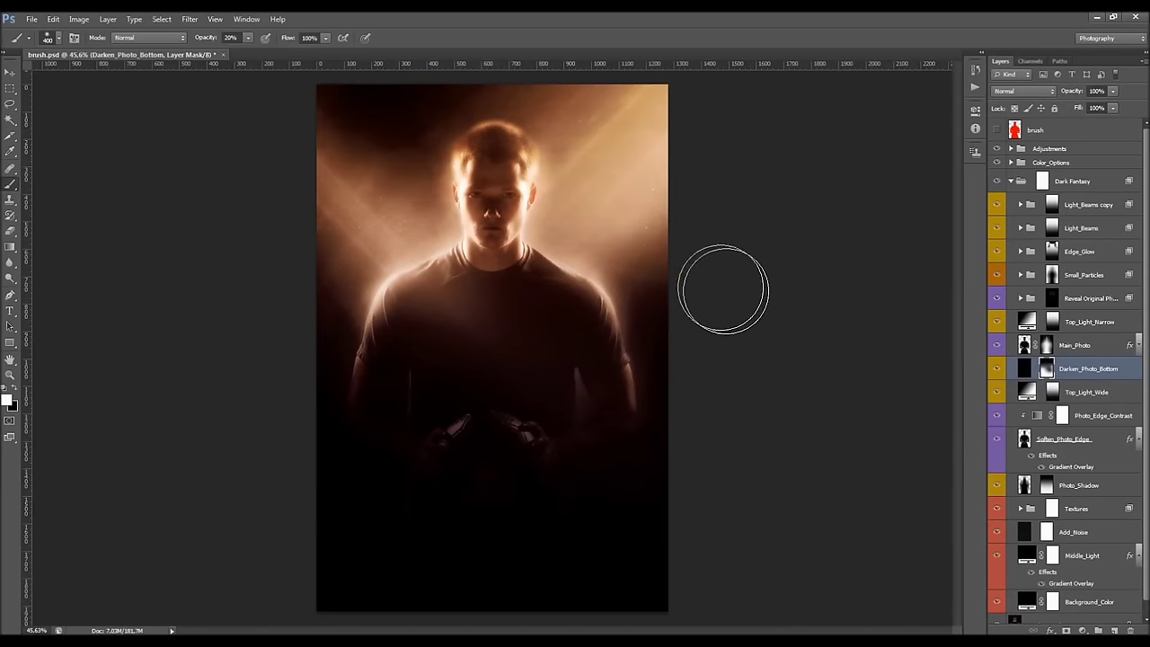
{"action": "left_click", "coordinate": [998, 370]}
{"action": "left_click", "coordinate": [998, 370]}
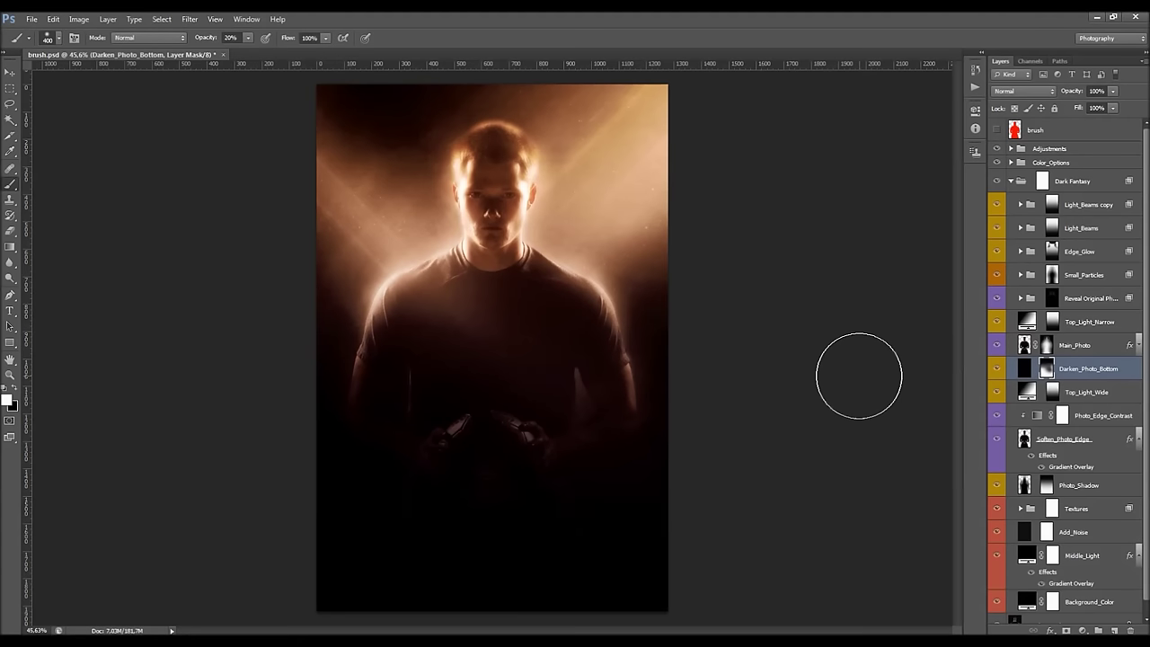
{"action": "left_click", "coordinate": [1010, 182]}
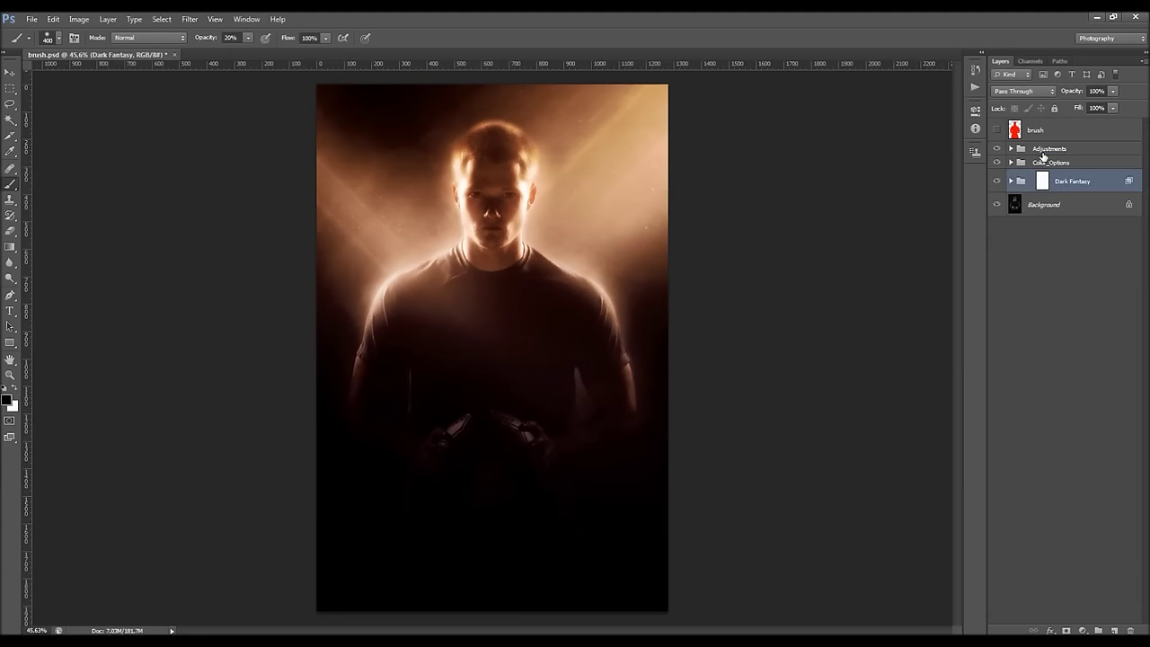
Add a new Layer 2 above Adjustments set to Screen blending.
{"action": "left_click", "coordinate": [1047, 151]}
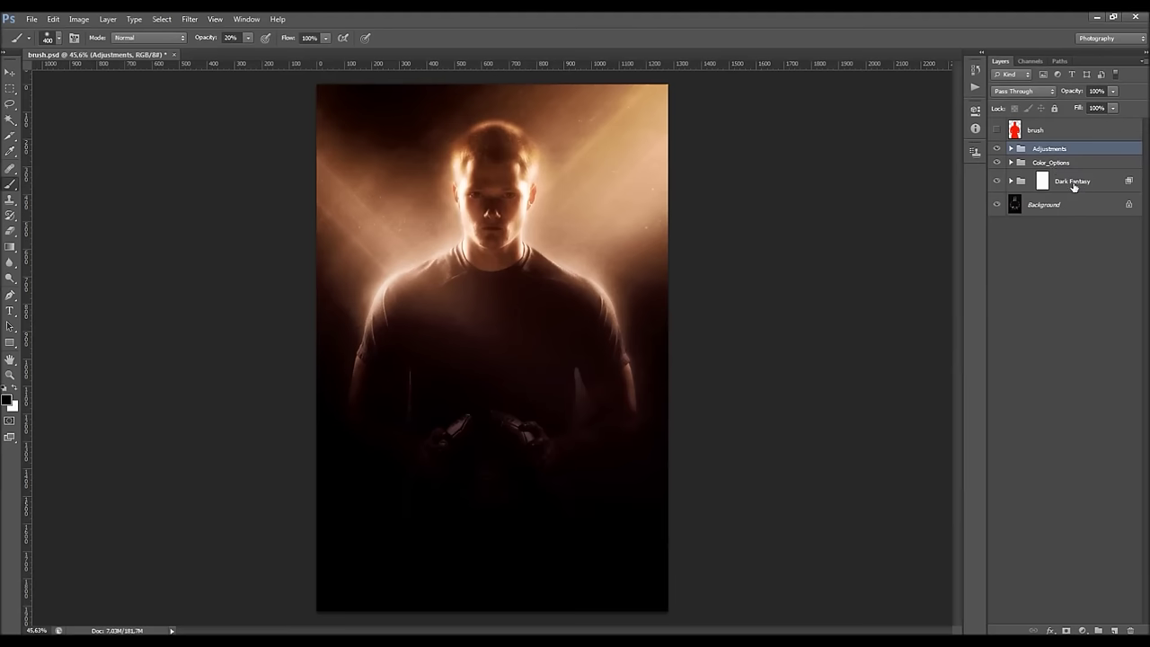
{"action": "left_click", "coordinate": [1114, 630]}
{"action": "left_click", "coordinate": [1023, 91]}
{"action": "left_click", "coordinate": [1005, 197]}
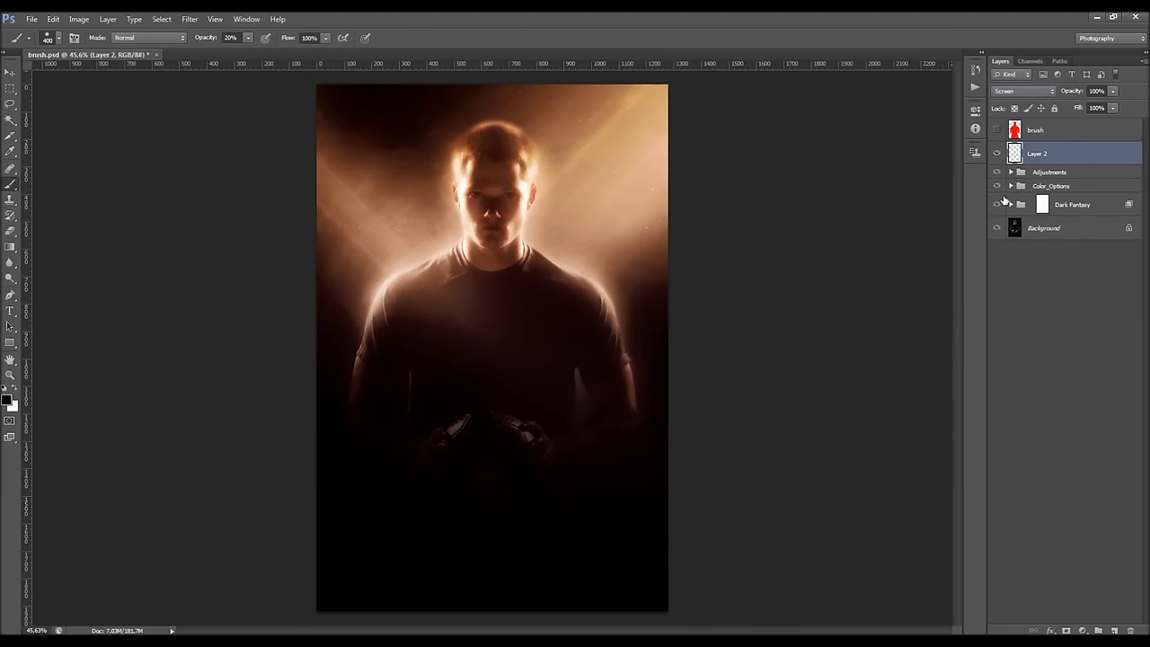
Set up a white brush at 10% opacity, sized down to 150 px.
{"action": "key", "text": "bracketleft"}
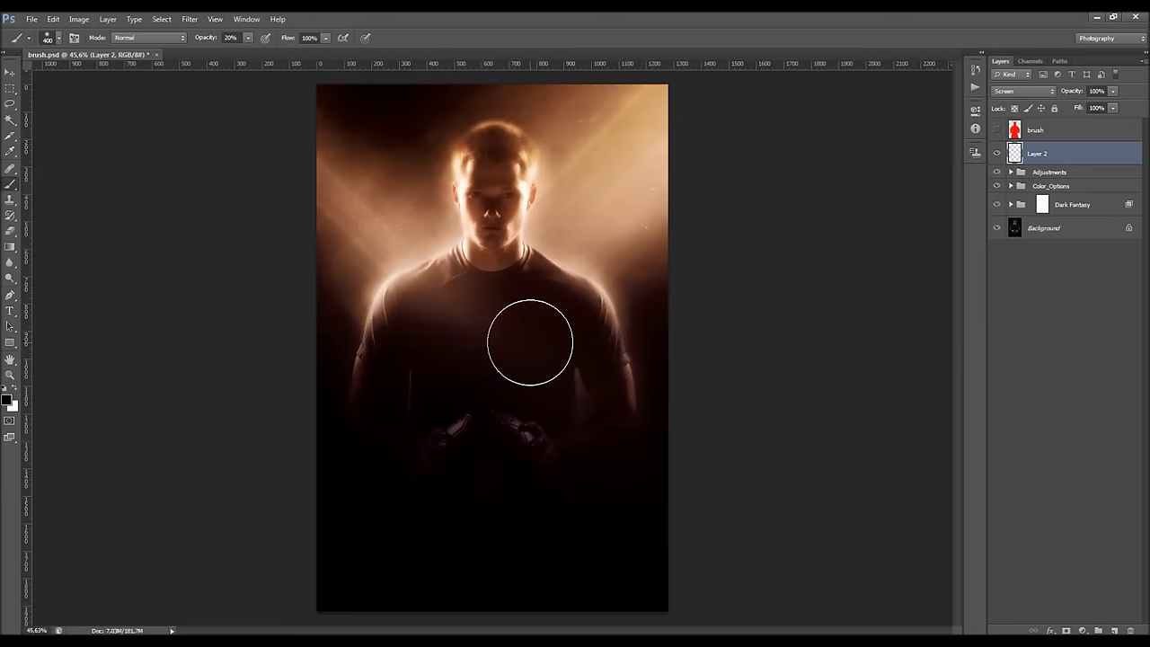
{"action": "left_click", "coordinate": [232, 38]}
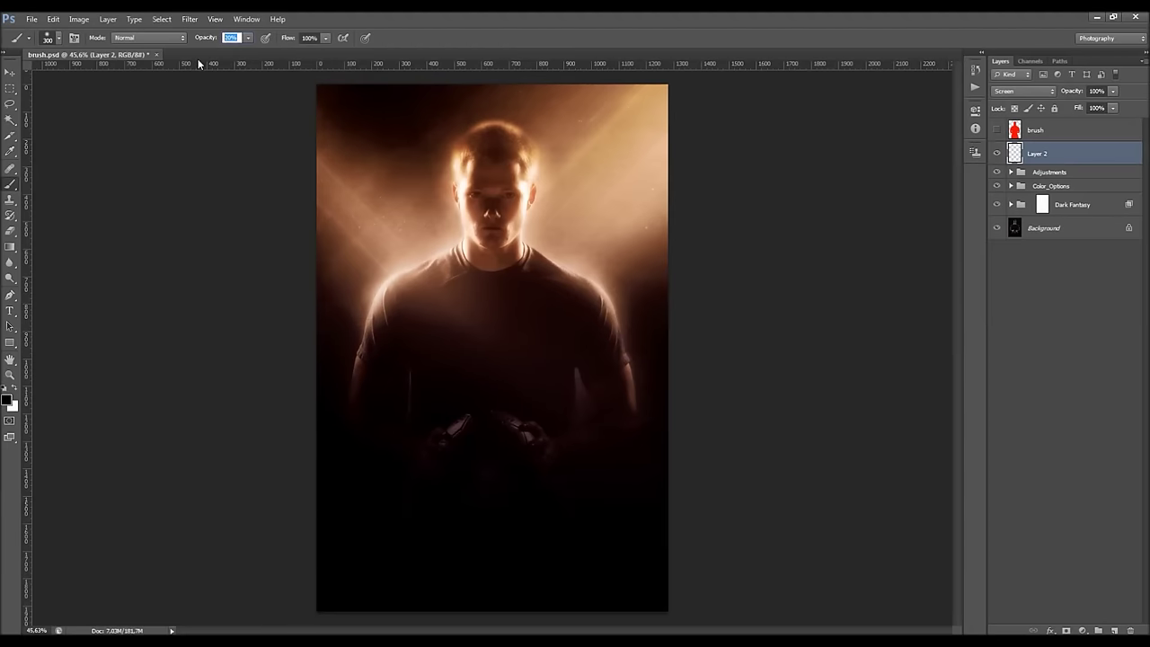
{"action": "type", "text": "10"}
{"action": "key", "text": "Return"}
{"action": "scroll", "coordinate": [474, 270], "scroll_direction": "up", "scroll_amount": 2}
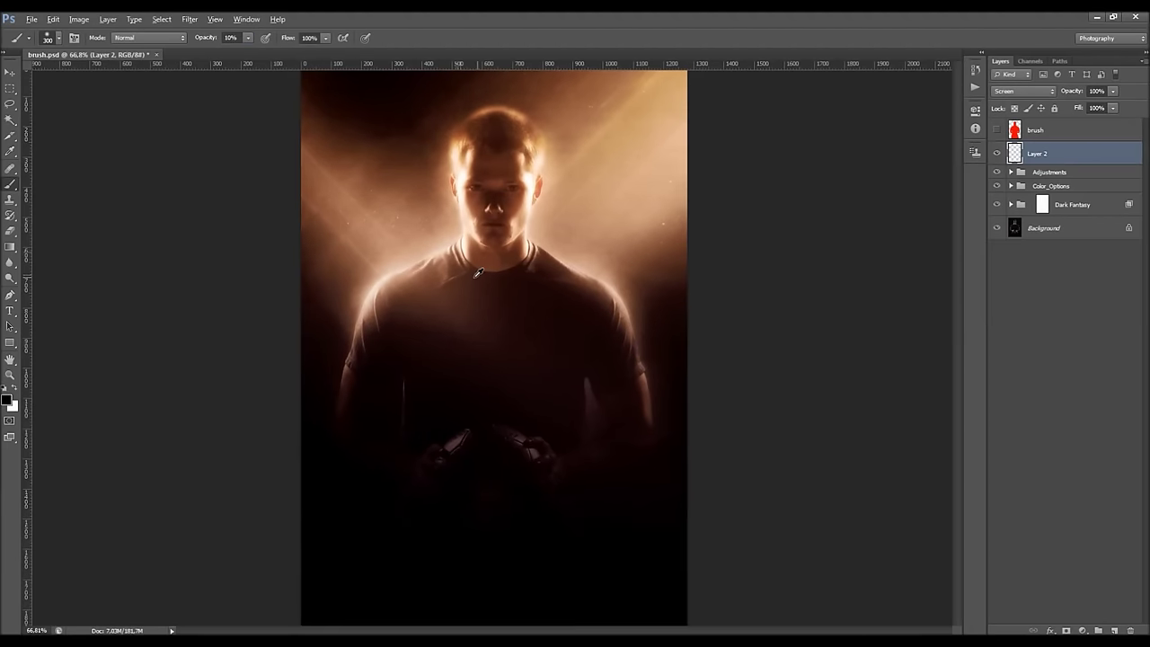
{"action": "key", "text": "x"}
{"action": "scroll", "coordinate": [437, 353], "scroll_direction": "up", "scroll_amount": 2}
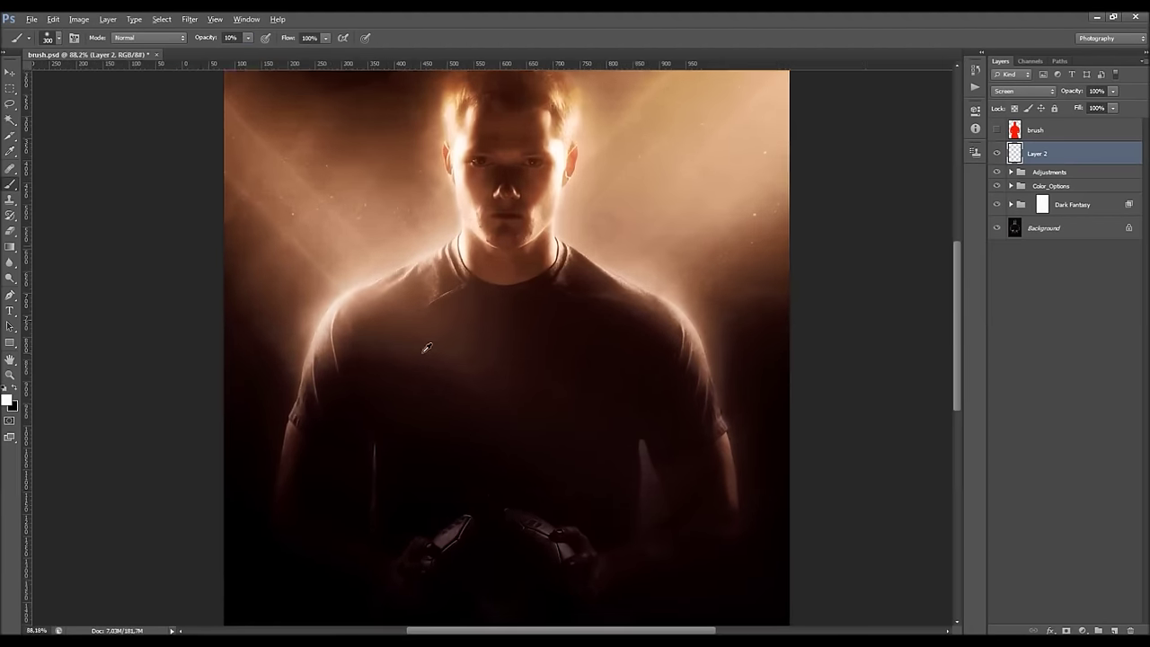
{"action": "right_click", "coordinate": [385, 329]}
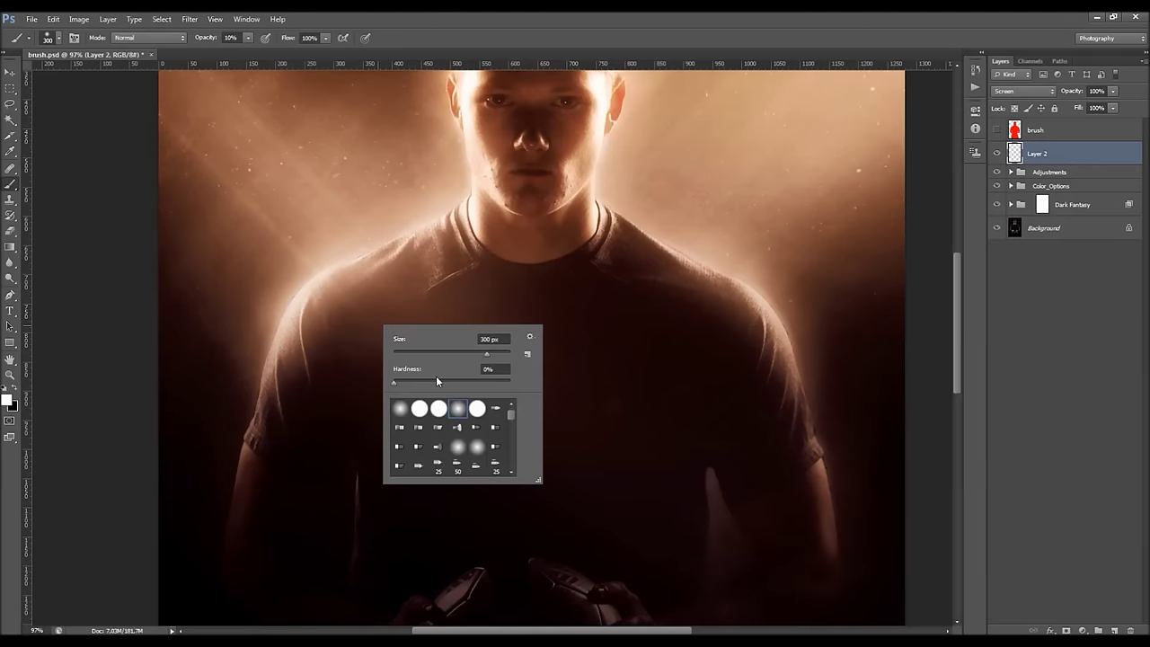
{"action": "key", "text": "bracketleft"}
{"action": "key", "text": "bracketleft"}
{"action": "key", "text": "bracketleft"}
{"action": "key", "text": "bracketleft"}
{"action": "key", "text": "Escape"}
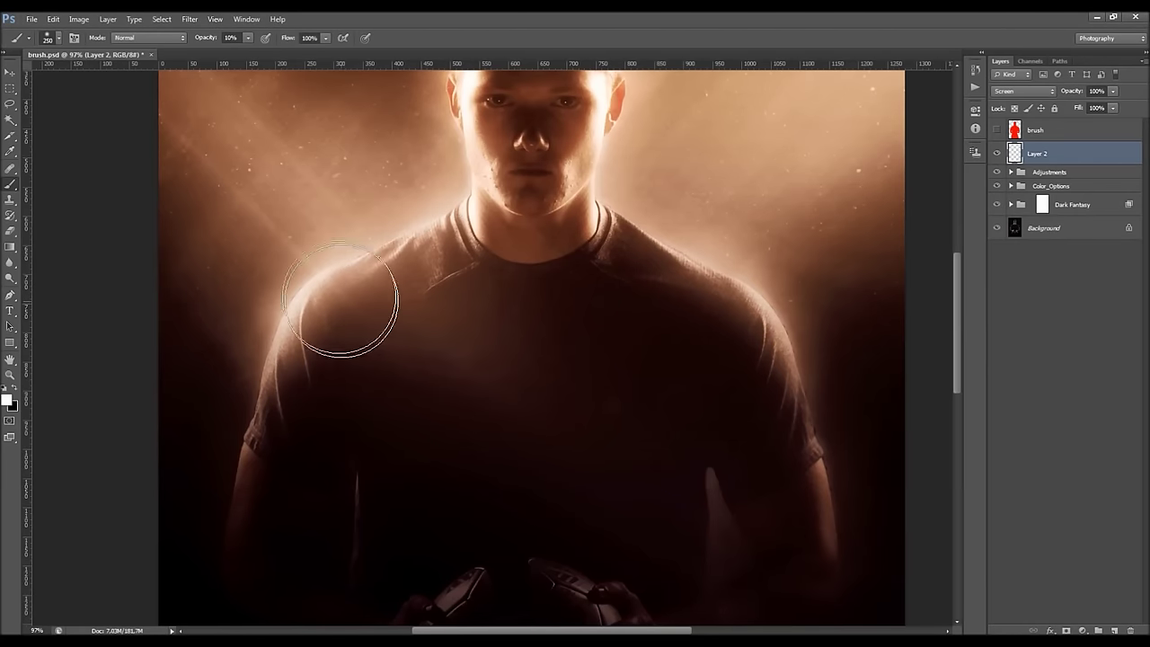
Paint soft glow along the left shoulder with a 175 px brush.
{"action": "key", "text": "bracketleft"}
{"action": "key", "text": "bracketleft"}
{"action": "key", "text": "bracketleft"}
{"action": "key", "text": "bracketleft"}
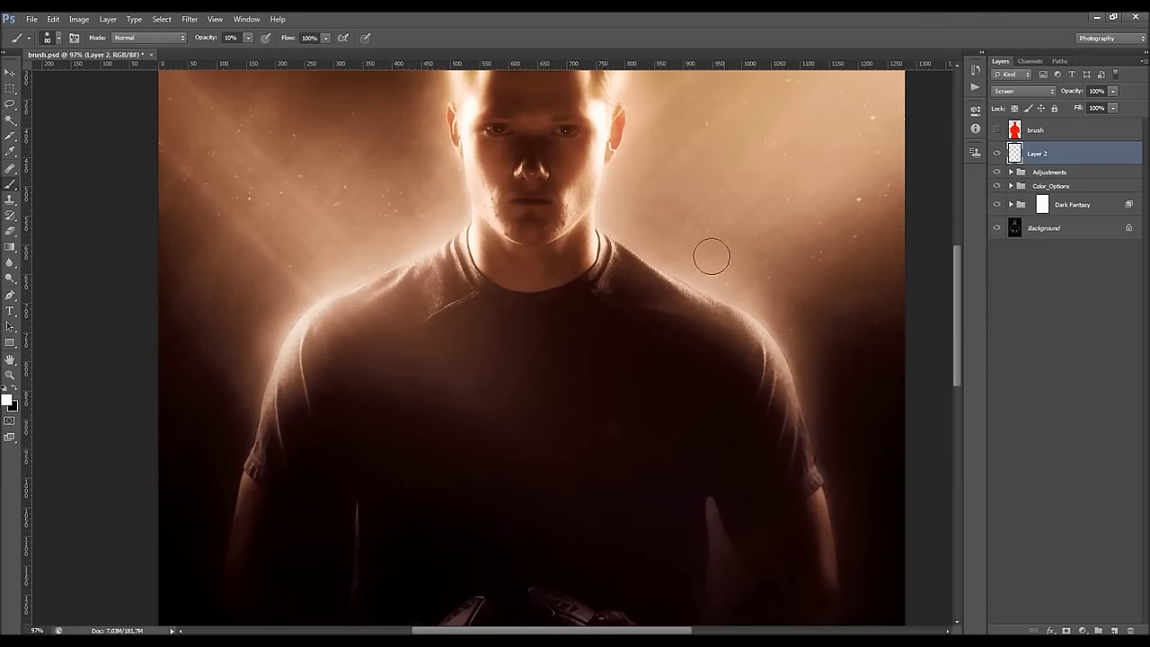
{"action": "key", "text": "bracketleft"}
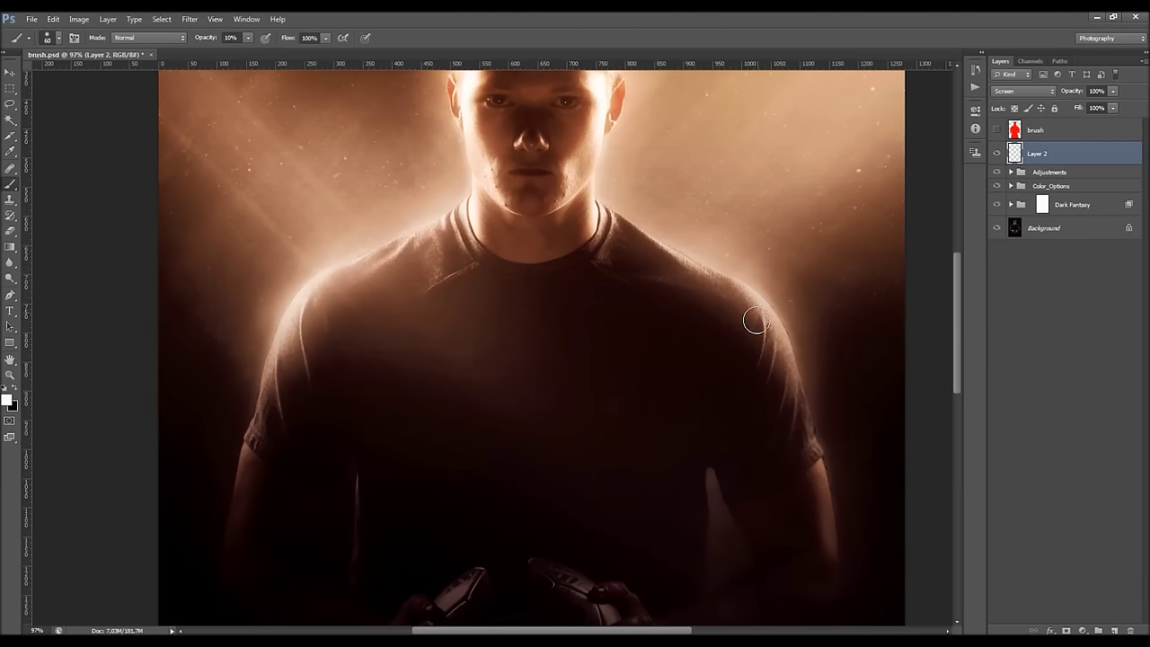
{"action": "scroll", "coordinate": [803, 383], "scroll_direction": "down", "scroll_amount": 2}
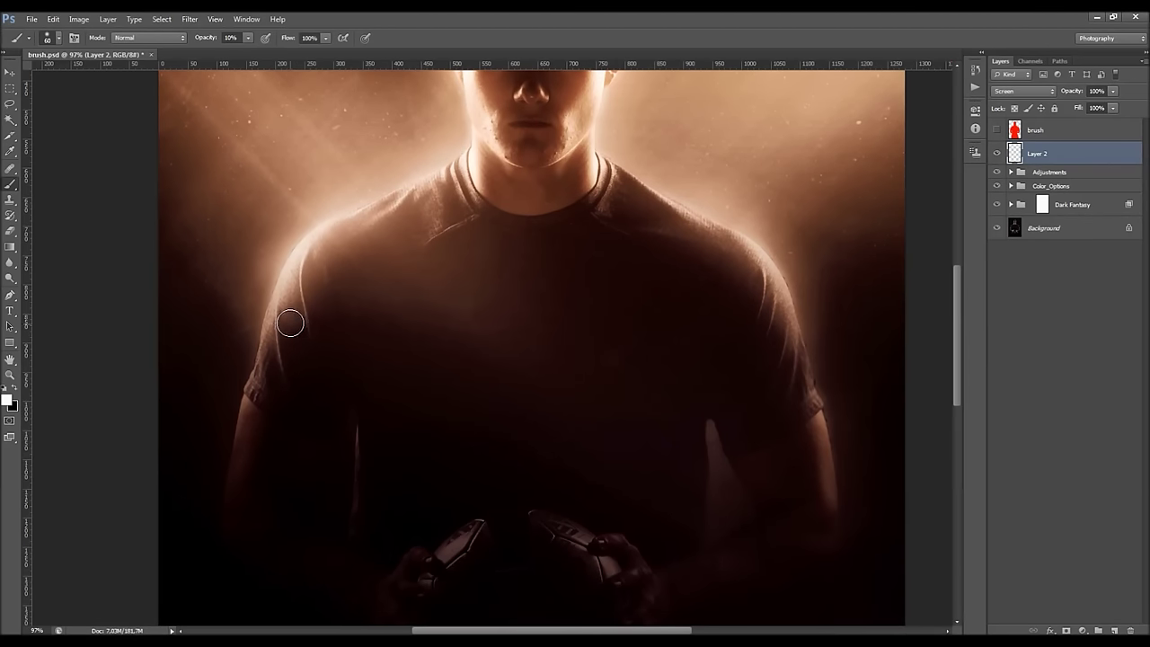
{"action": "scroll", "coordinate": [426, 249], "scroll_direction": "up", "scroll_amount": 5}
{"action": "scroll", "coordinate": [444, 241], "scroll_direction": "up", "scroll_amount": 1}
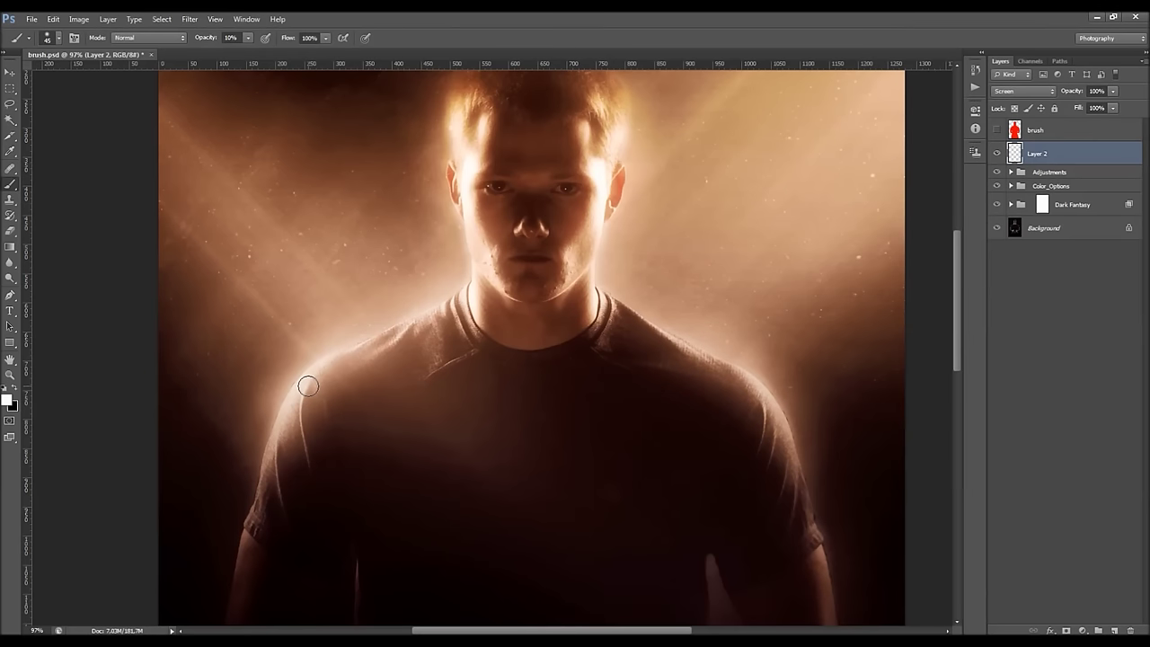
{"action": "key", "text": "bracketright"}
{"action": "key", "text": "bracketright"}
{"action": "key", "text": "bracketright"}
{"action": "key", "text": "bracketright"}
{"action": "key", "text": "bracketright"}
{"action": "key", "text": "bracketright"}
{"action": "key", "text": "bracketright"}
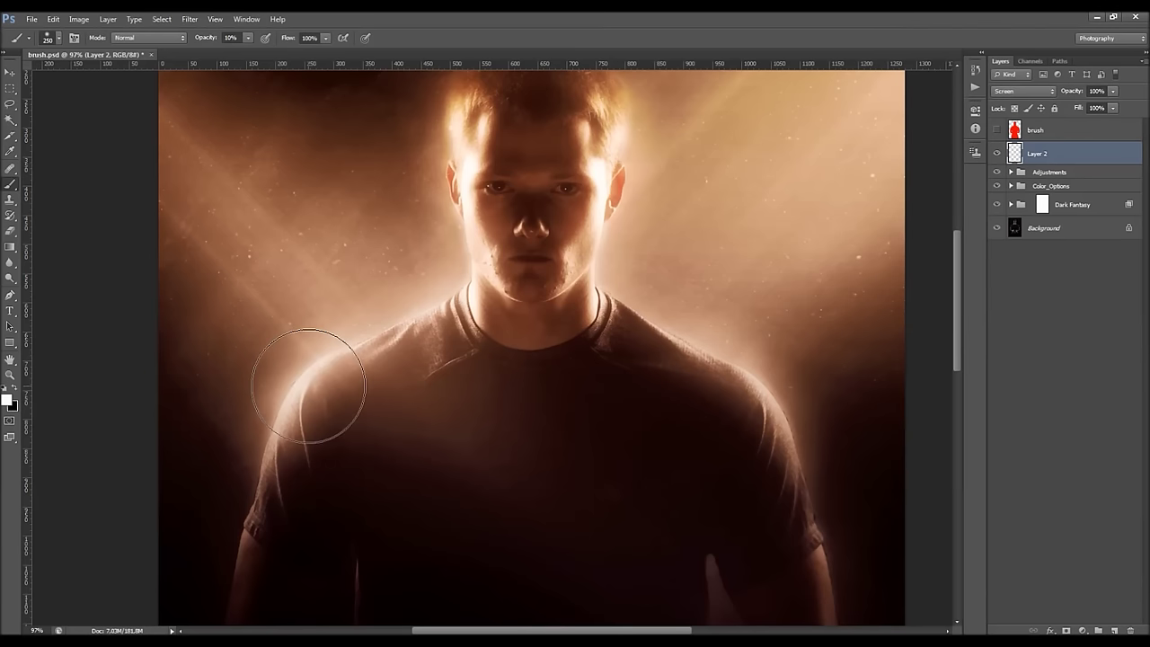
{"action": "left_click_drag", "start_coordinate": [308, 386], "coordinate": [314, 385]}
Paint glow on the neck and right sleeve at 150-250 px, then fit the image on screen.
{"action": "key", "text": "bracketleft"}
{"action": "key", "text": "bracketleft"}
{"action": "key", "text": "bracketleft"}
{"action": "key", "text": "bracketleft"}
{"action": "key", "text": "bracketleft"}
{"action": "key", "text": "bracketleft"}
{"action": "key", "text": "bracketleft"}
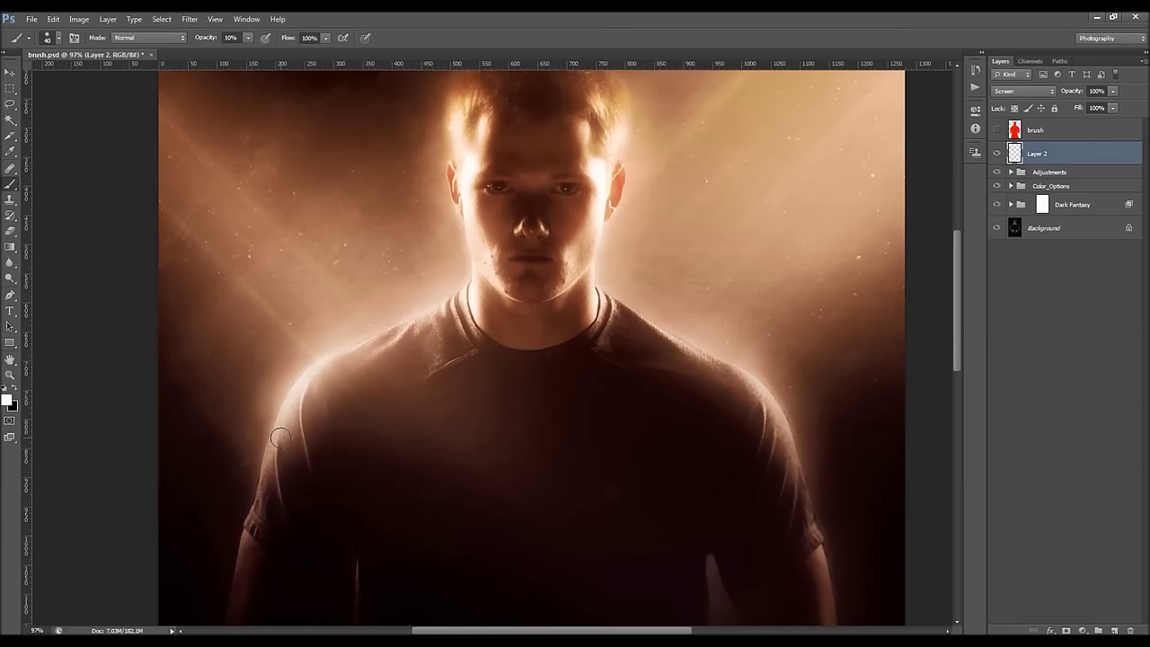
{"action": "key", "text": "bracketright"}
{"action": "key", "text": "bracketright"}
{"action": "key", "text": "bracketright"}
{"action": "key", "text": "bracketright"}
{"action": "key", "text": "bracketright"}
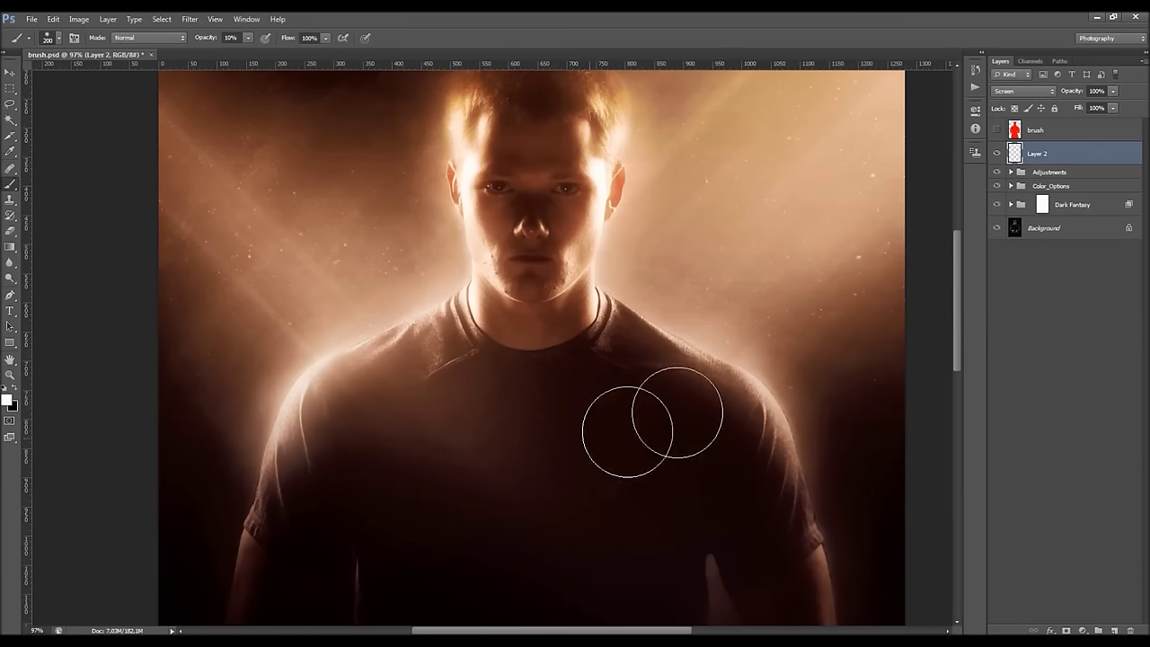
{"action": "key", "text": "bracketleft"}
{"action": "key", "text": "bracketleft"}
{"action": "key", "text": "bracketleft"}
{"action": "key", "text": "bracketleft"}
{"action": "key", "text": "bracketleft"}
{"action": "key", "text": "bracketleft"}
{"action": "key", "text": "bracketleft"}
{"action": "key", "text": "bracketright"}
{"action": "key", "text": "bracketright"}
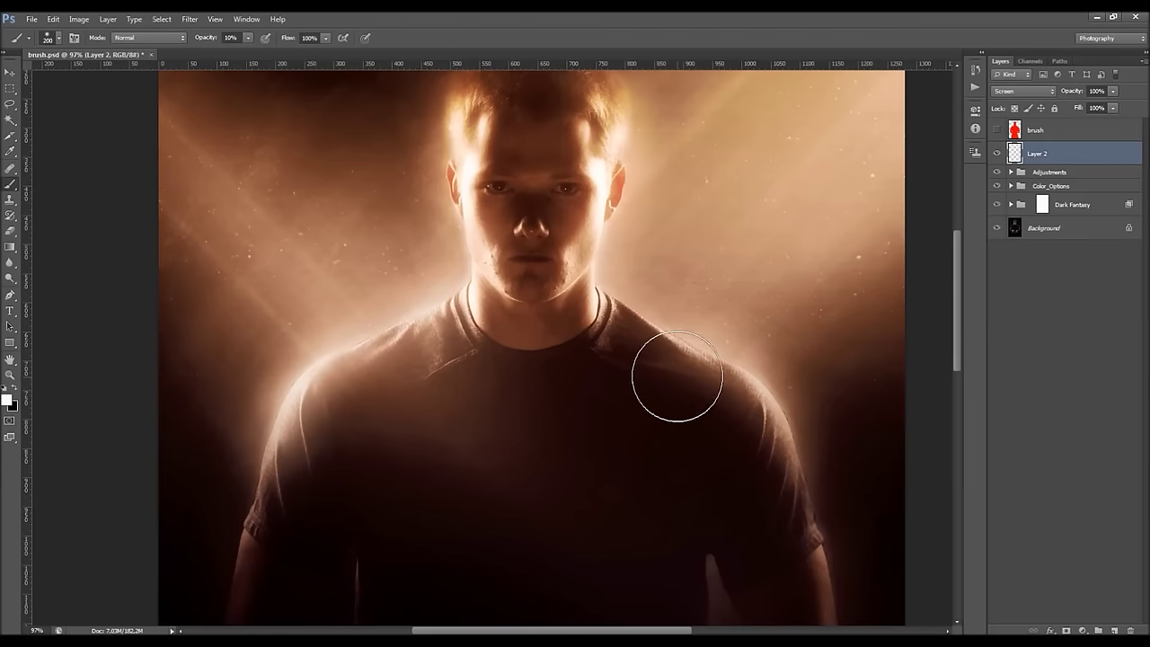
{"action": "key", "text": "bracketleft"}
{"action": "key", "text": "bracketleft"}
{"action": "scroll", "coordinate": [554, 350], "scroll_direction": "down", "scroll_amount": 3}
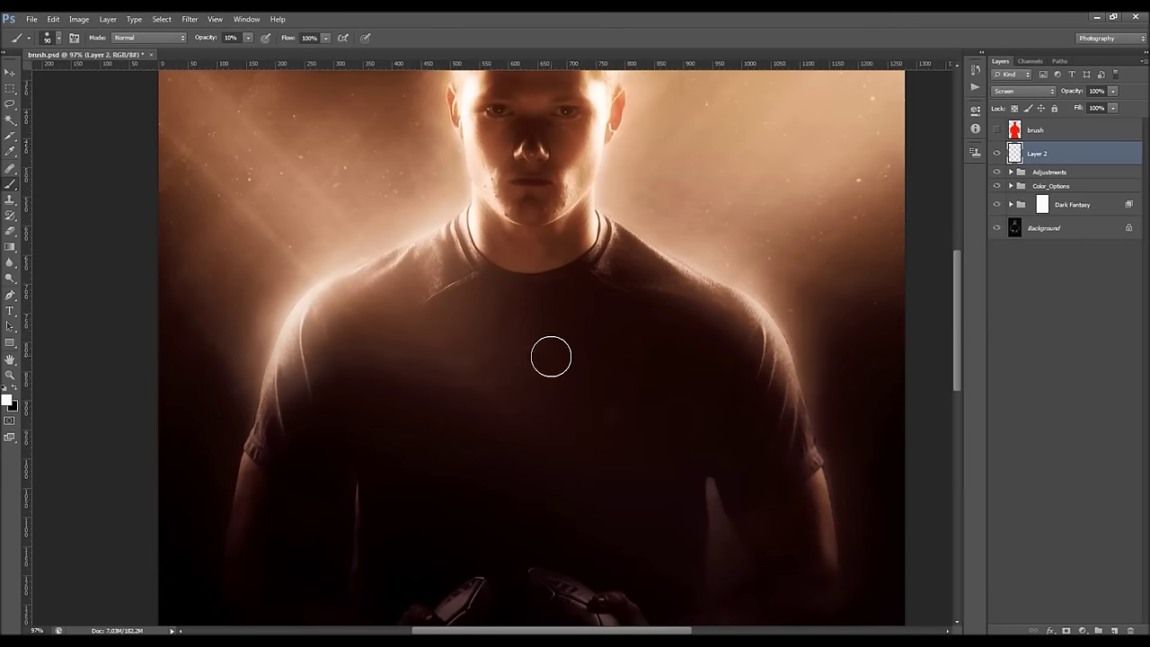
{"action": "scroll", "coordinate": [512, 384], "scroll_direction": "down", "scroll_amount": 2}
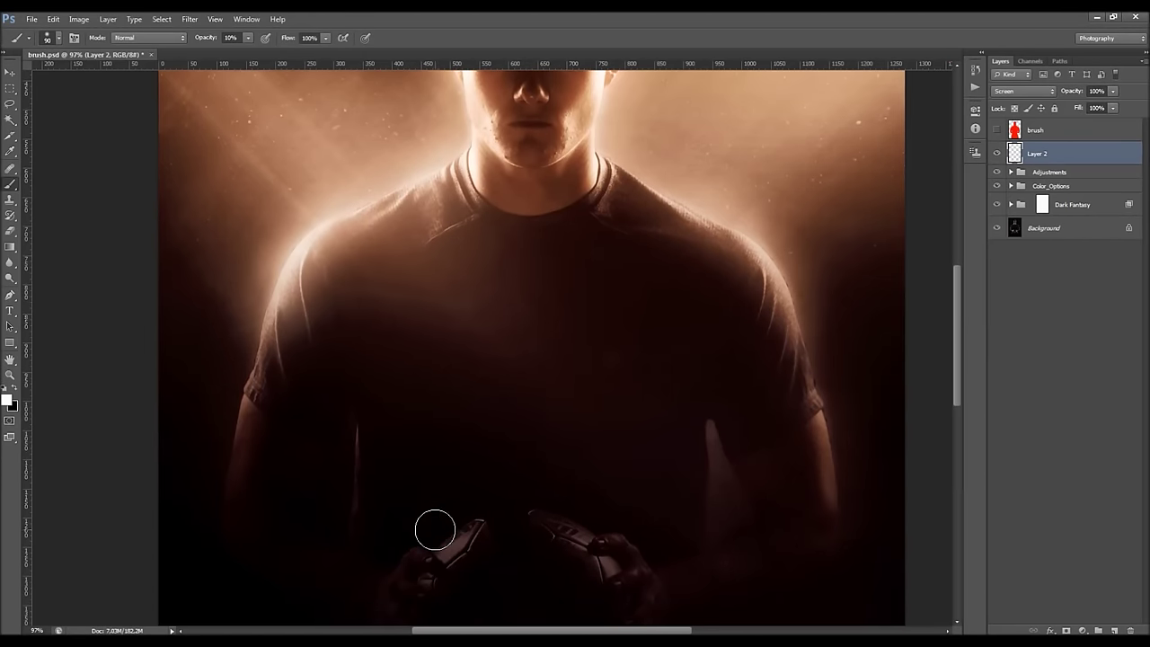
{"action": "key", "text": "bracketright"}
{"action": "key", "text": "bracketright"}
{"action": "key", "text": "bracketright"}
{"action": "key", "text": "bracketright"}
{"action": "key", "text": "bracketright"}
{"action": "key", "text": "bracketright"}
{"action": "key", "text": "bracketright"}
{"action": "left_click", "coordinate": [806, 411]}
{"action": "key", "text": "ctrl+0"}
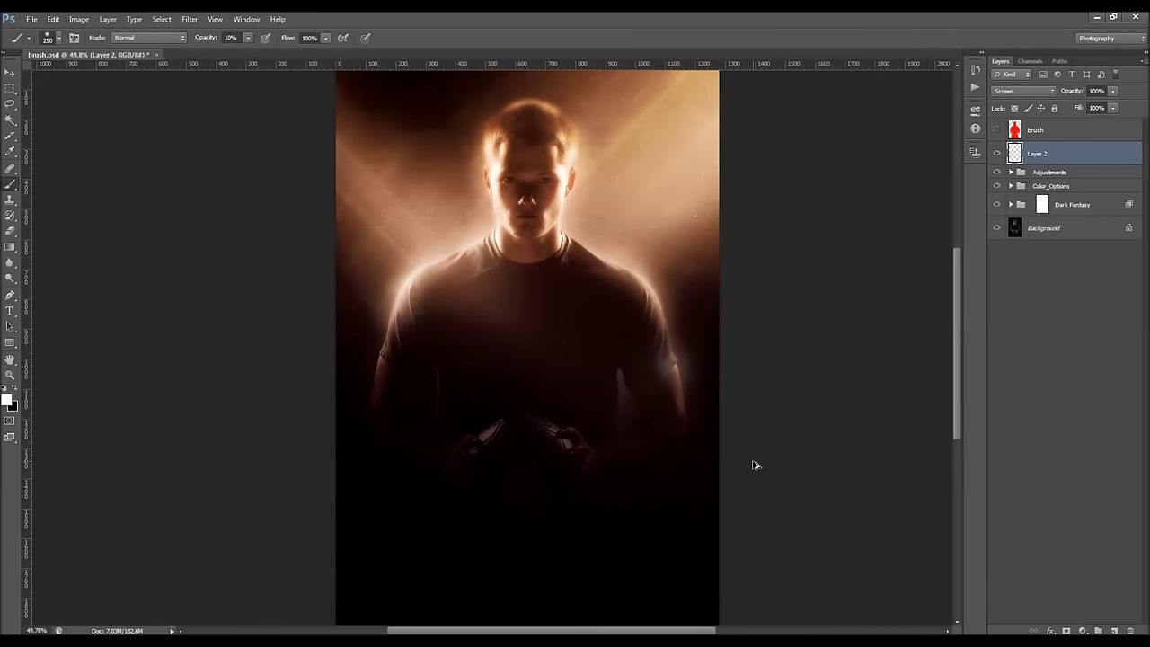
Build up rim glow around the ears and shoulders with brush sizes 80-200.
{"action": "scroll", "coordinate": [644, 294], "scroll_direction": "up", "scroll_amount": 5}
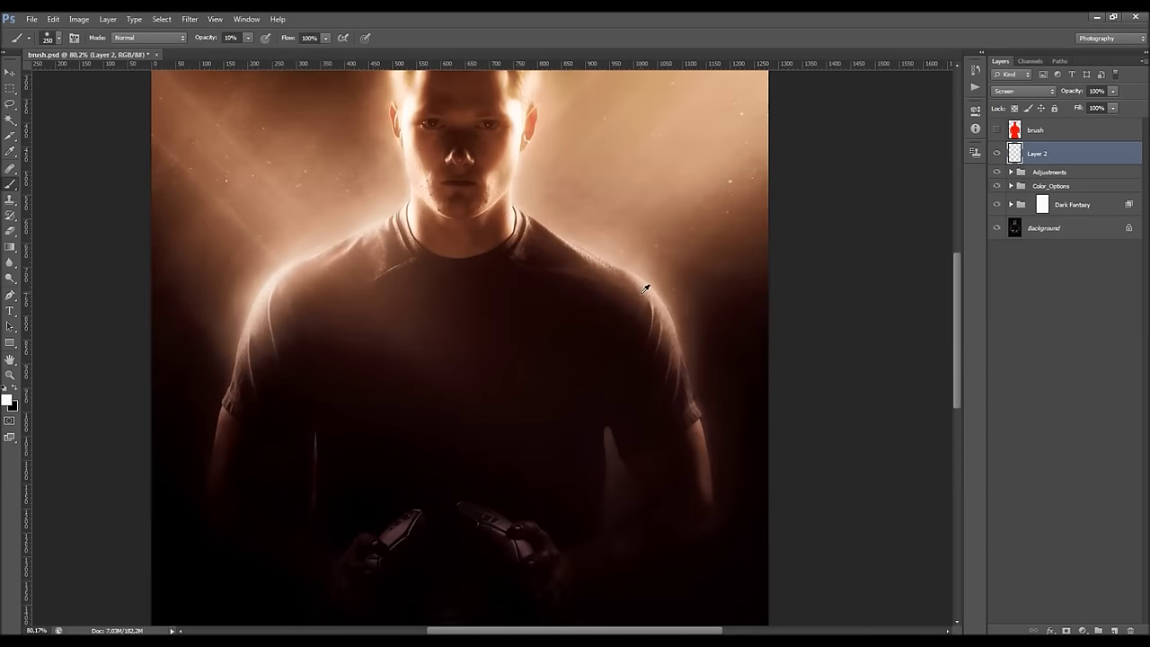
{"action": "key", "text": "bracketleft"}
{"action": "key", "text": "bracketleft"}
{"action": "key", "text": "bracketleft"}
{"action": "key", "text": "bracketleft"}
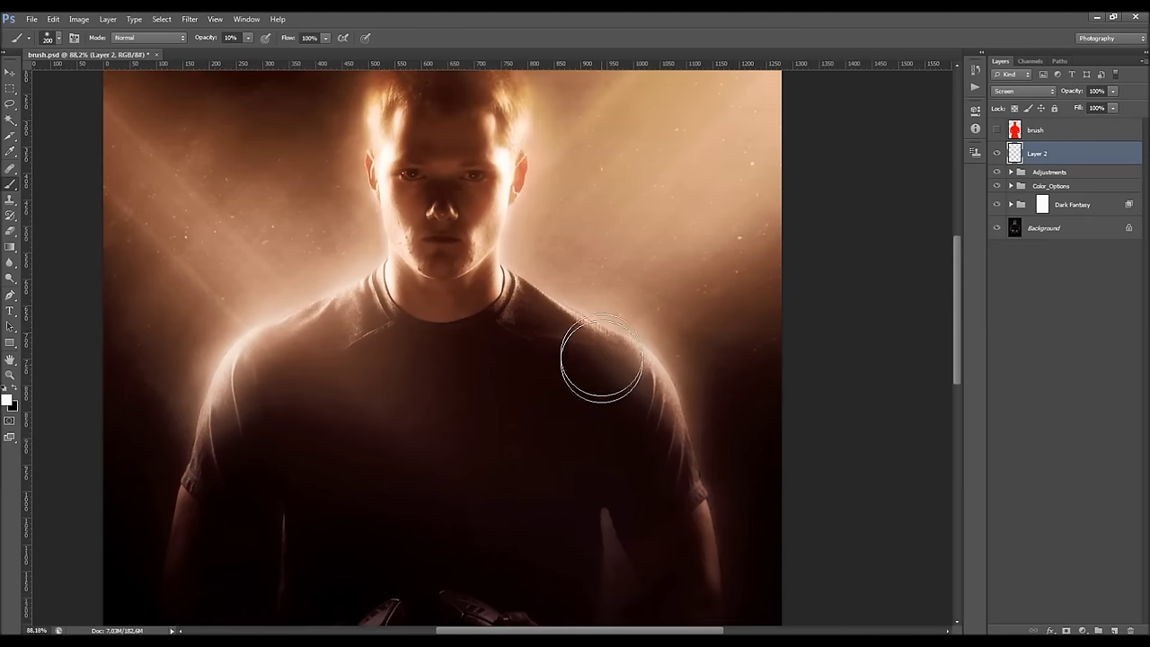
{"action": "key", "text": "bracketleft"}
{"action": "key", "text": "bracketleft"}
{"action": "key", "text": "bracketleft"}
{"action": "key", "text": "bracketleft"}
{"action": "key", "text": "bracketleft"}
{"action": "key", "text": "bracketleft"}
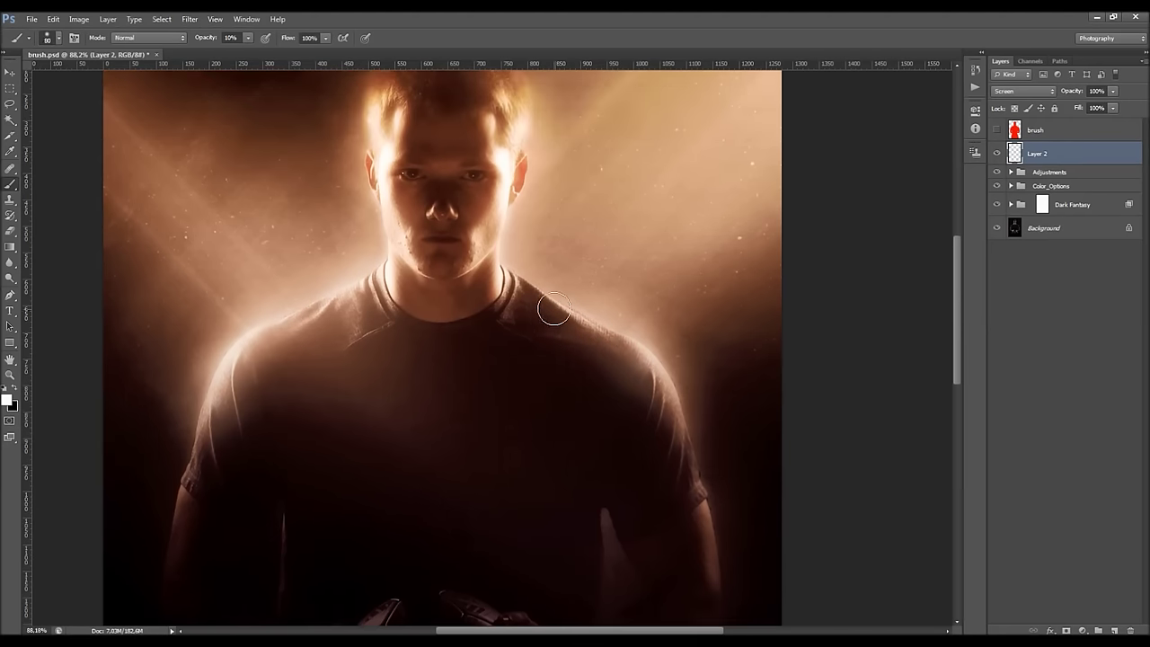
{"action": "key", "text": "bracketright"}
{"action": "key", "text": "bracketright"}
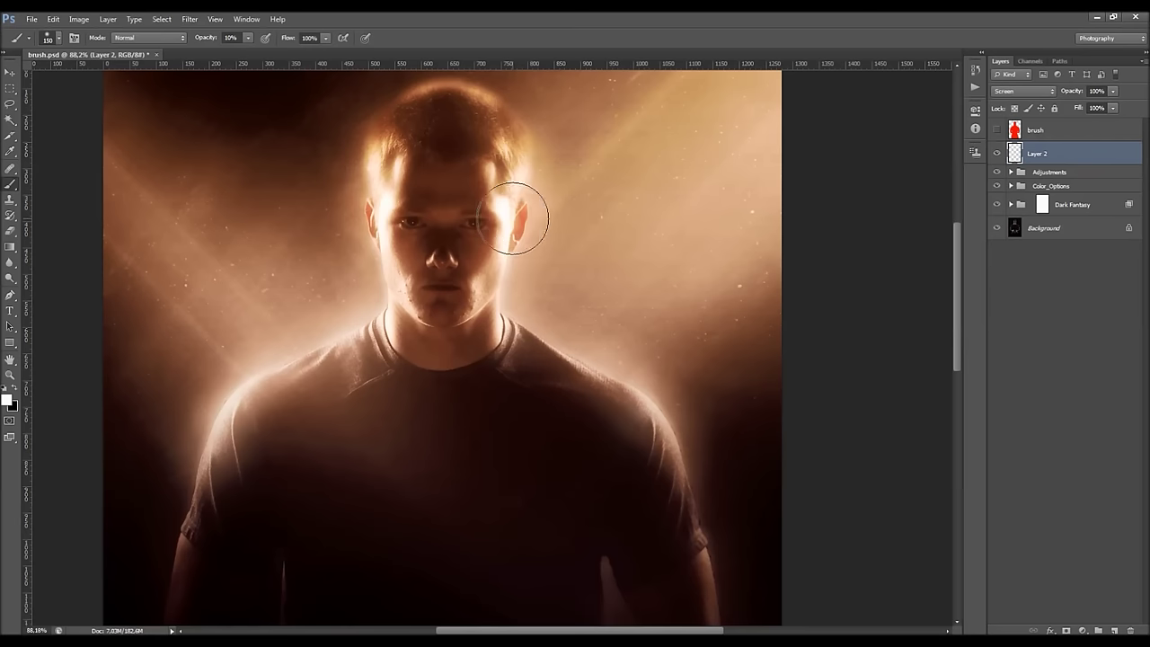
{"action": "key", "text": "bracketleft"}
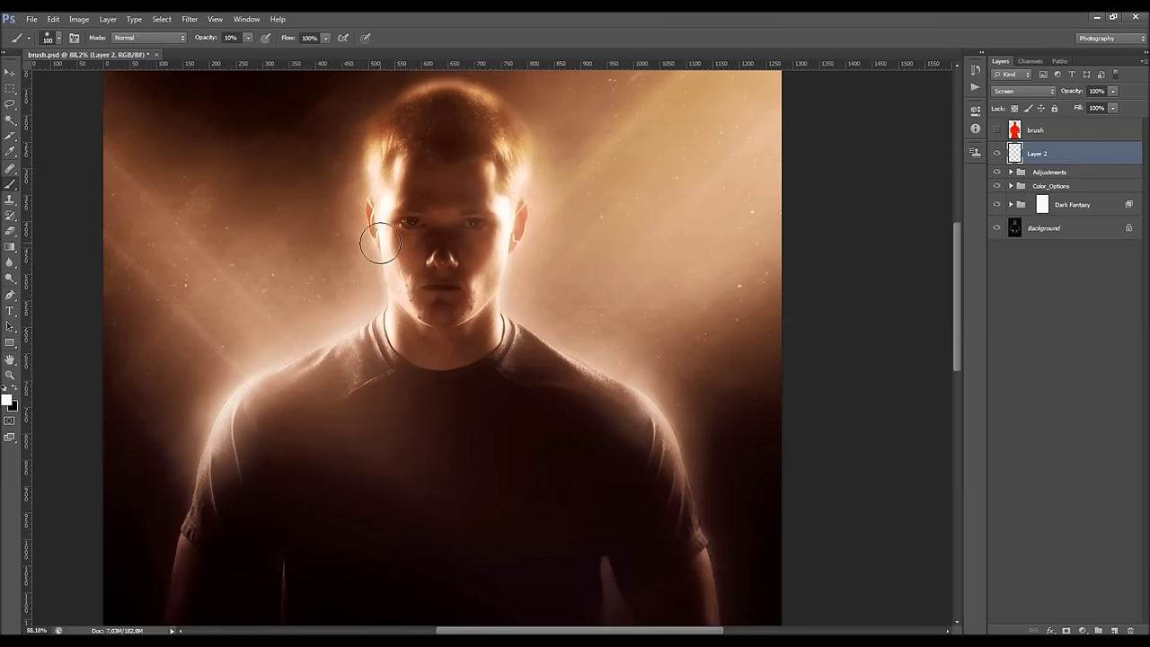
{"action": "key", "text": "bracketright"}
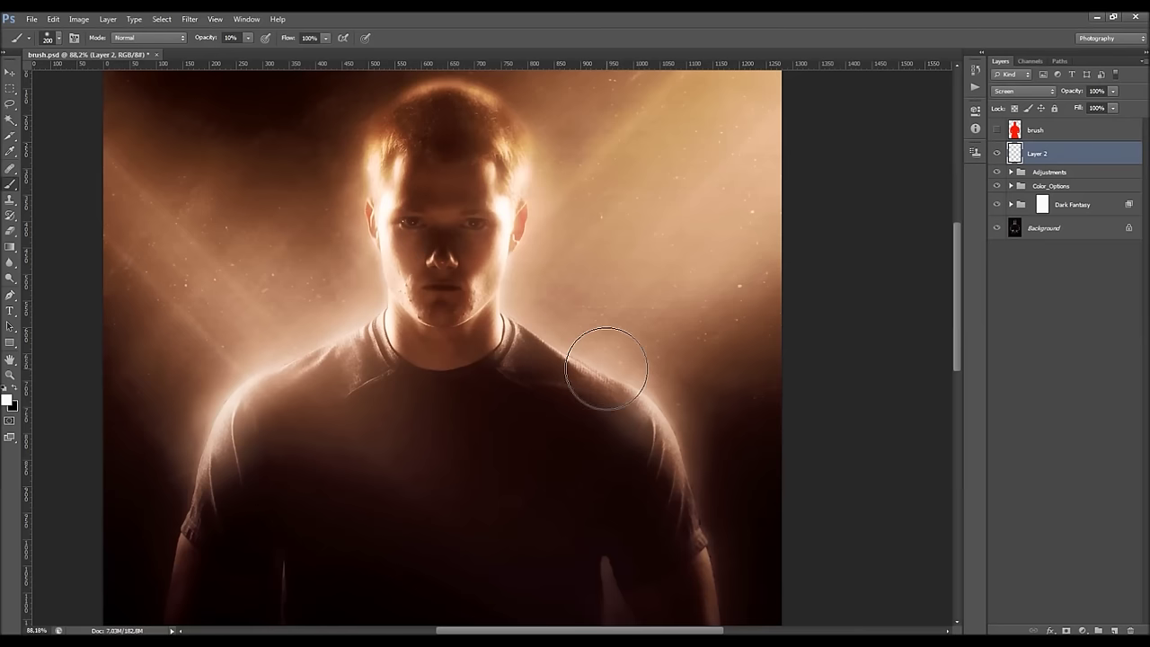
Paint extra glow along the right shoulder edge at 175 px and lower Layer 2's opacity to 78%.
{"action": "scroll", "coordinate": [562, 355], "scroll_direction": "up", "scroll_amount": 1}
{"action": "key", "text": "bracketleft"}
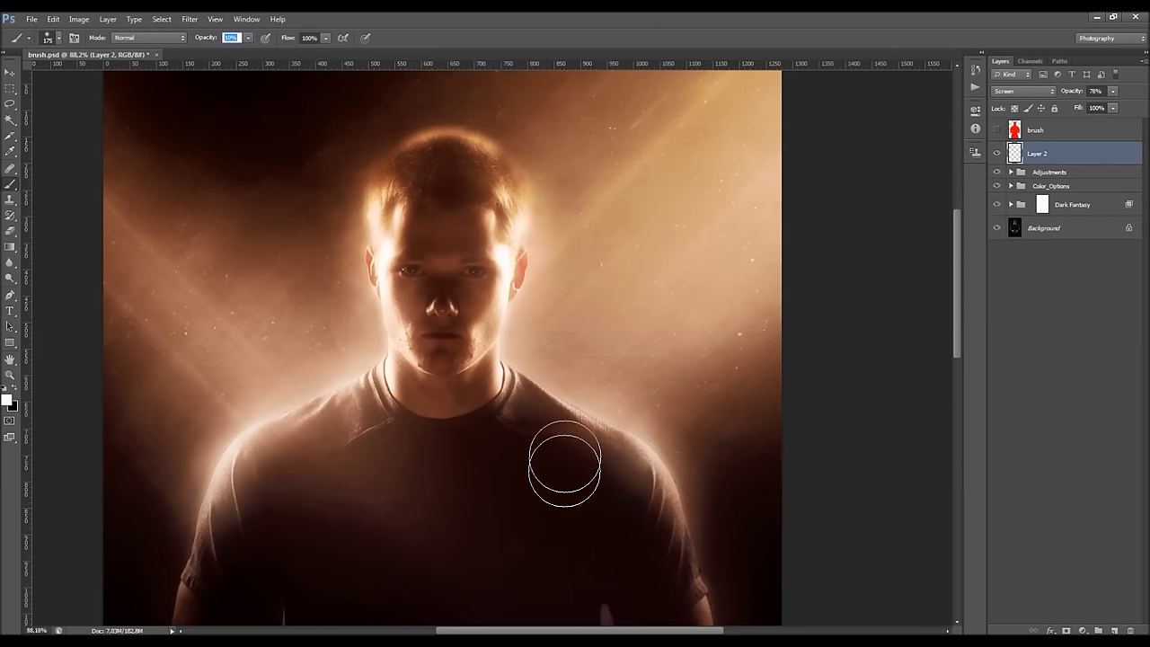
{"action": "left_click_drag", "start_coordinate": [665, 455], "coordinate": [637, 434]}
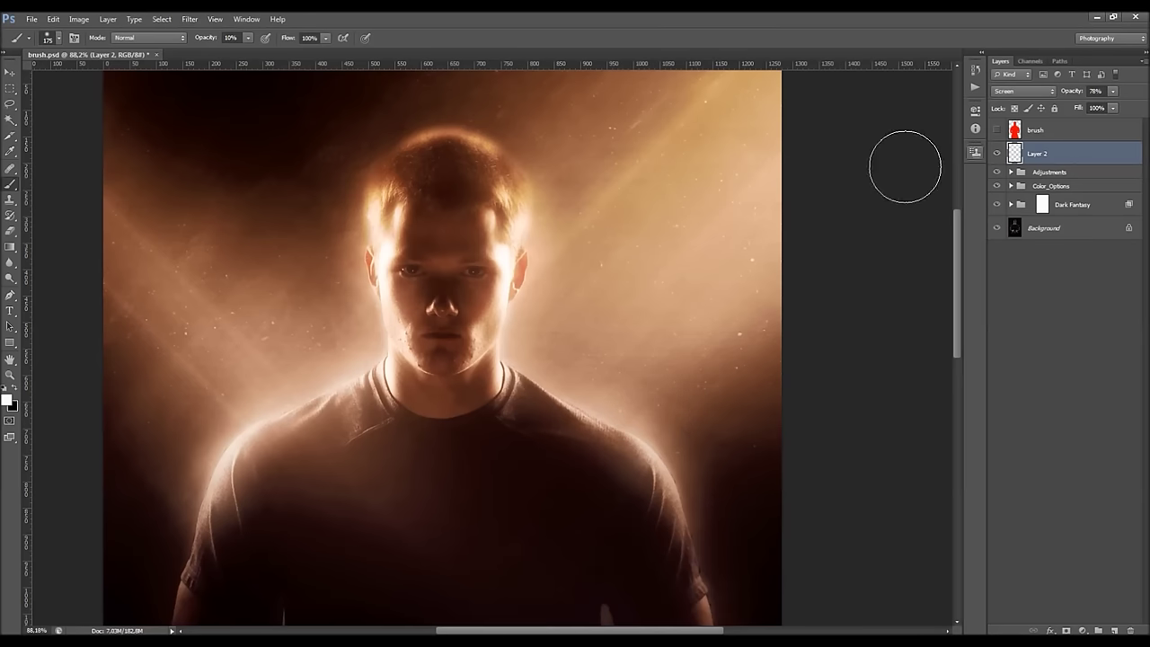
{"action": "scroll", "coordinate": [809, 215], "scroll_direction": "down", "scroll_amount": 2}
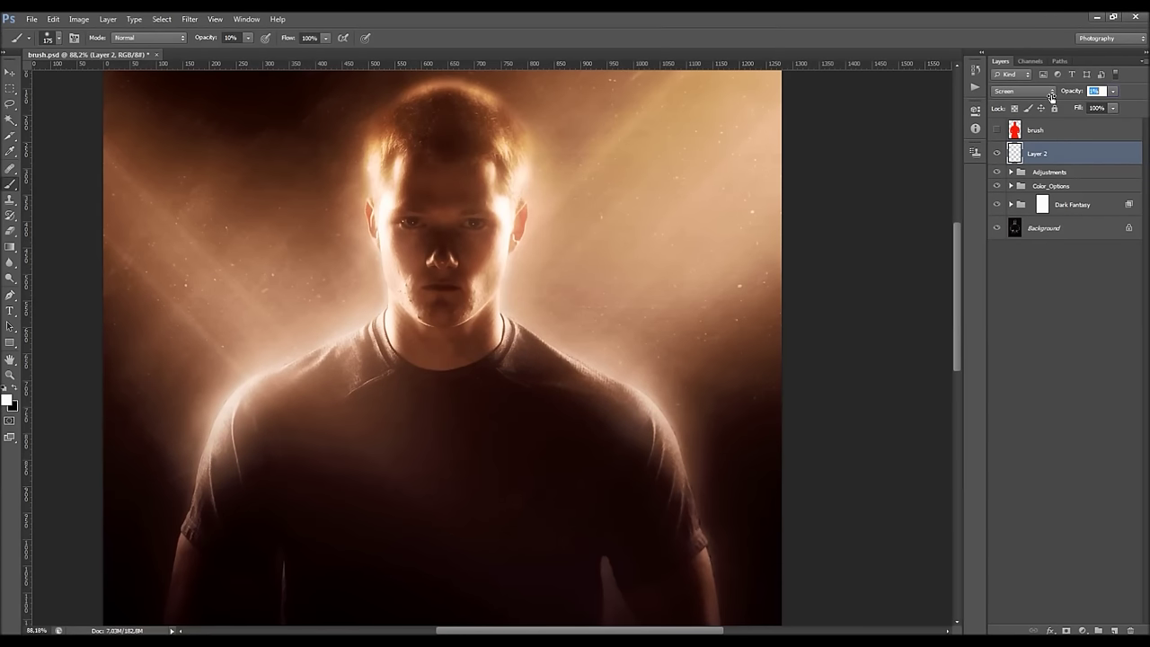
{"action": "left_click_drag", "start_coordinate": [1042, 97], "coordinate": [1108, 96]}
Toggle Layer 2 on and off repeatedly to compare the portrait with and without its glow.
{"action": "left_click", "coordinate": [997, 153]}
{"action": "left_click", "coordinate": [998, 154]}
{"action": "left_click", "coordinate": [998, 154]}
{"action": "scroll", "coordinate": [531, 206], "scroll_direction": "down", "scroll_amount": 3}
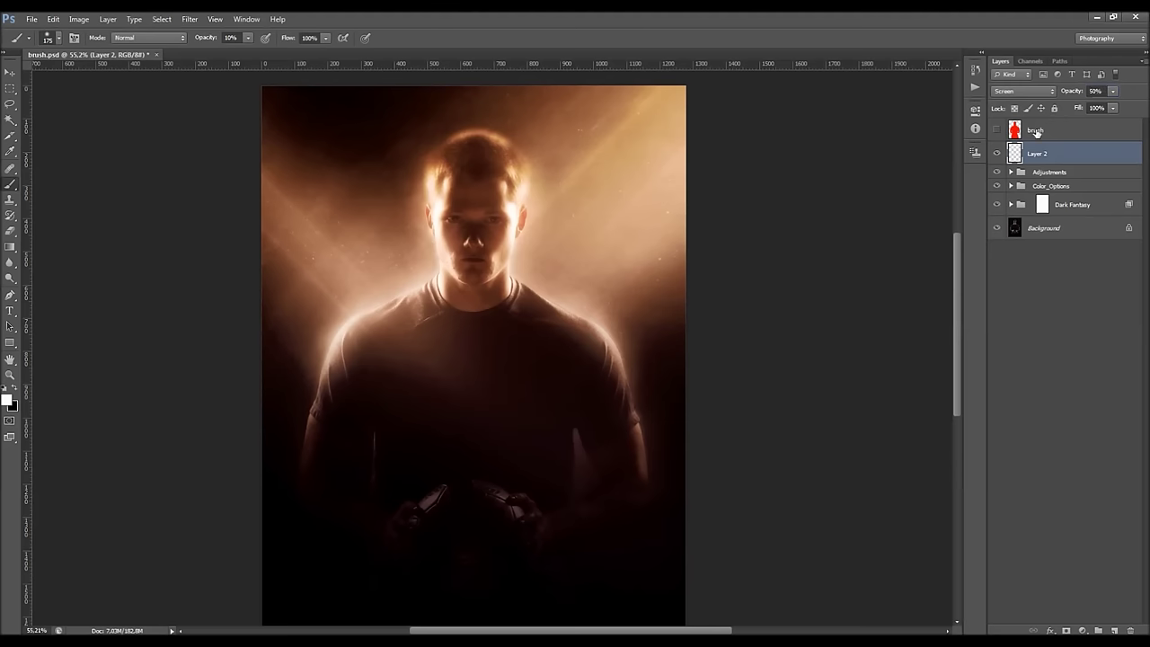
{"action": "left_click", "coordinate": [998, 154]}
{"action": "left_click", "coordinate": [998, 154]}
{"action": "left_click", "coordinate": [998, 154]}
{"action": "left_click", "coordinate": [998, 153]}
{"action": "left_click", "coordinate": [997, 153]}
{"action": "left_click", "coordinate": [998, 154]}
{"action": "left_click", "coordinate": [998, 154]}
{"action": "left_click", "coordinate": [997, 153]}
Add Layer 3 and fill it with a merged copy of the image via Apply Image.
{"action": "left_click", "coordinate": [1113, 629]}
{"action": "left_click", "coordinate": [79, 19]}
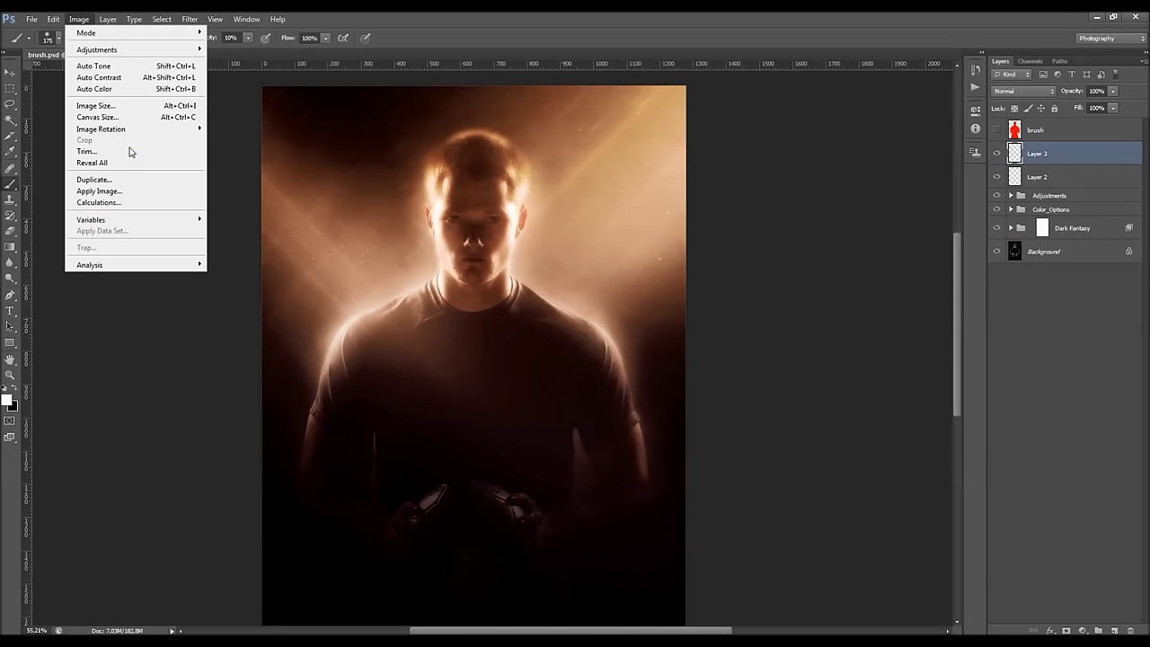
{"action": "left_click", "coordinate": [137, 189]}
{"action": "key", "text": "Return"}
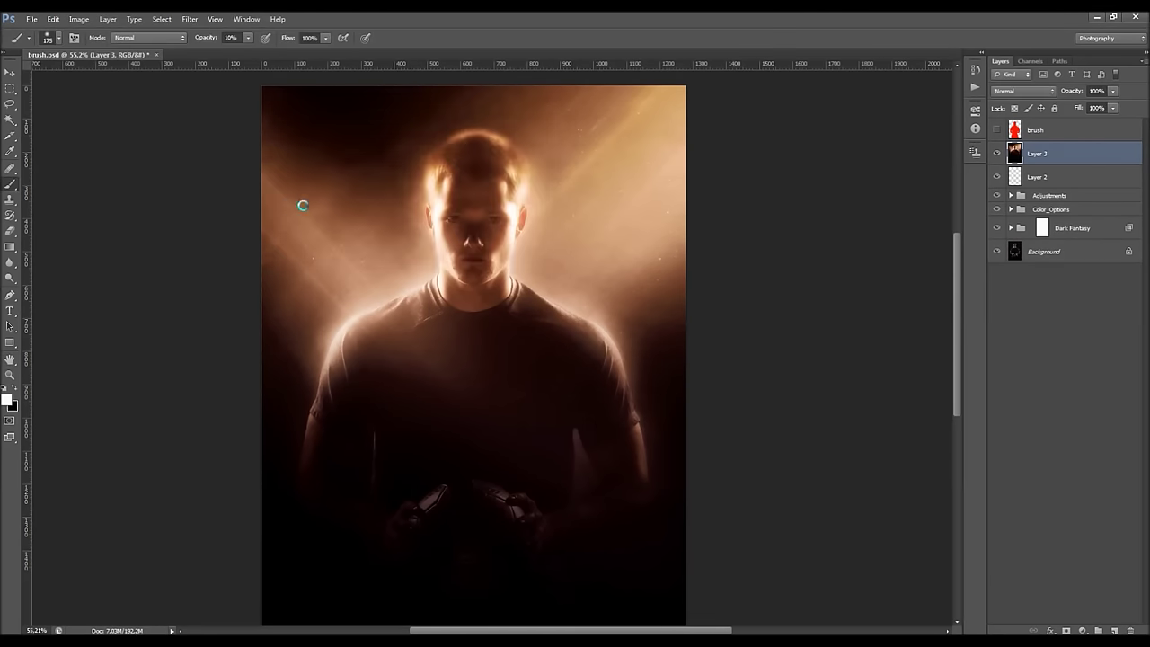
Set up the Dodge Tool with Range Highlights and 5% exposure.
{"action": "scroll", "coordinate": [459, 282], "scroll_direction": "up", "scroll_amount": 2}
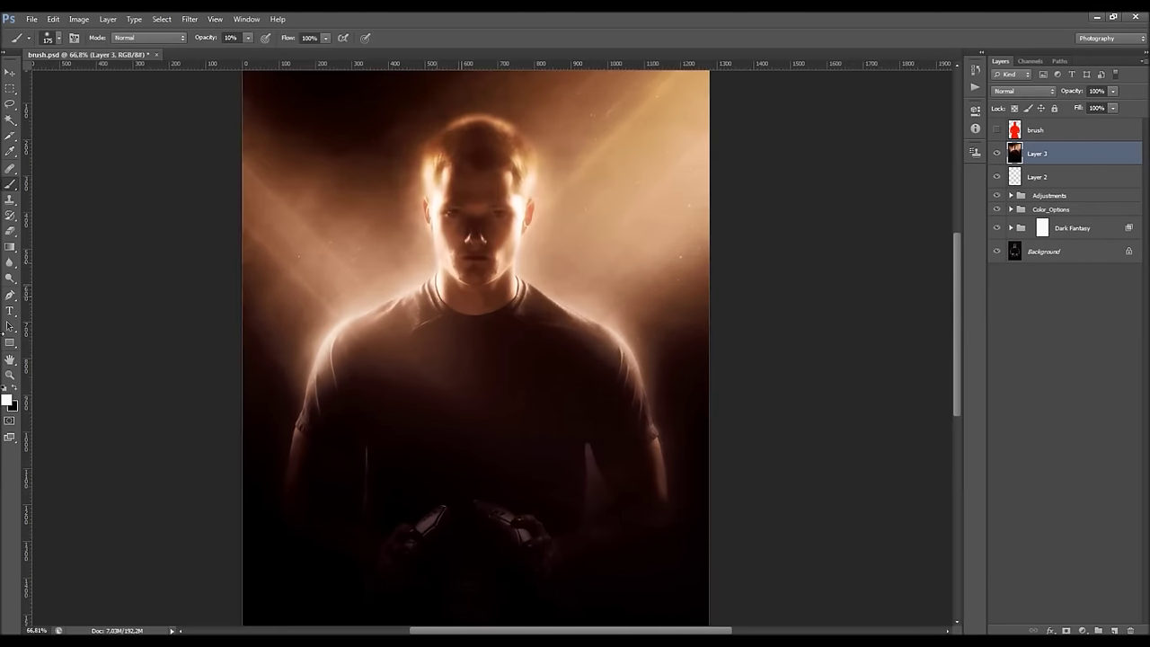
{"action": "left_click", "coordinate": [9, 278]}
{"action": "left_click", "coordinate": [57, 278]}
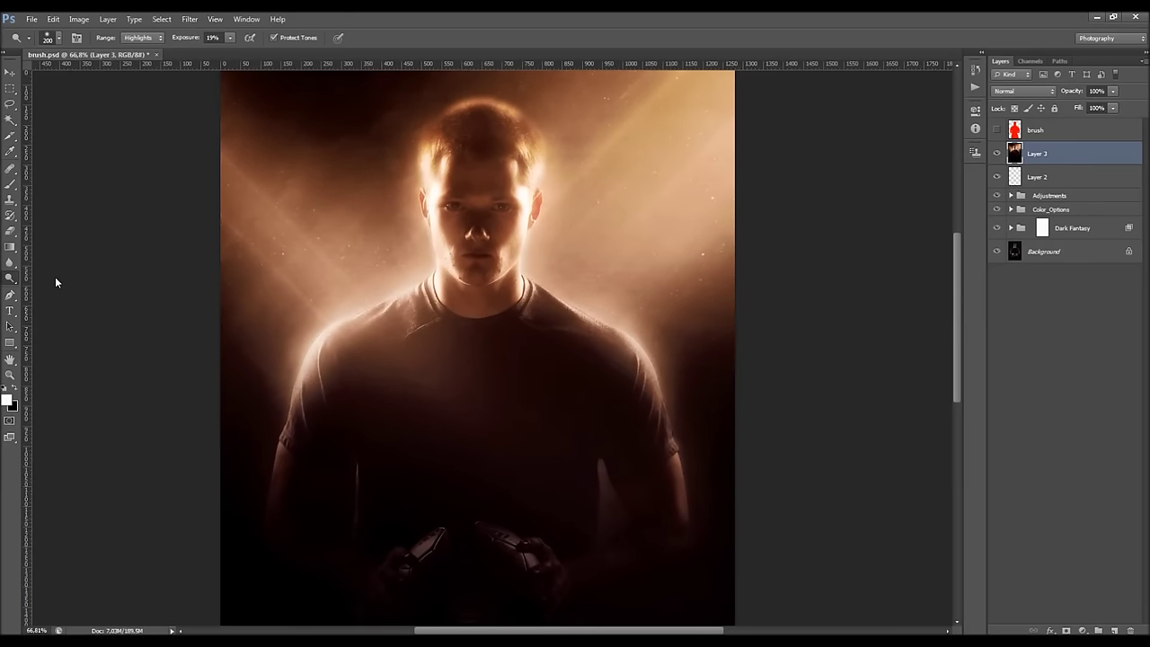
{"action": "left_click", "coordinate": [143, 37]}
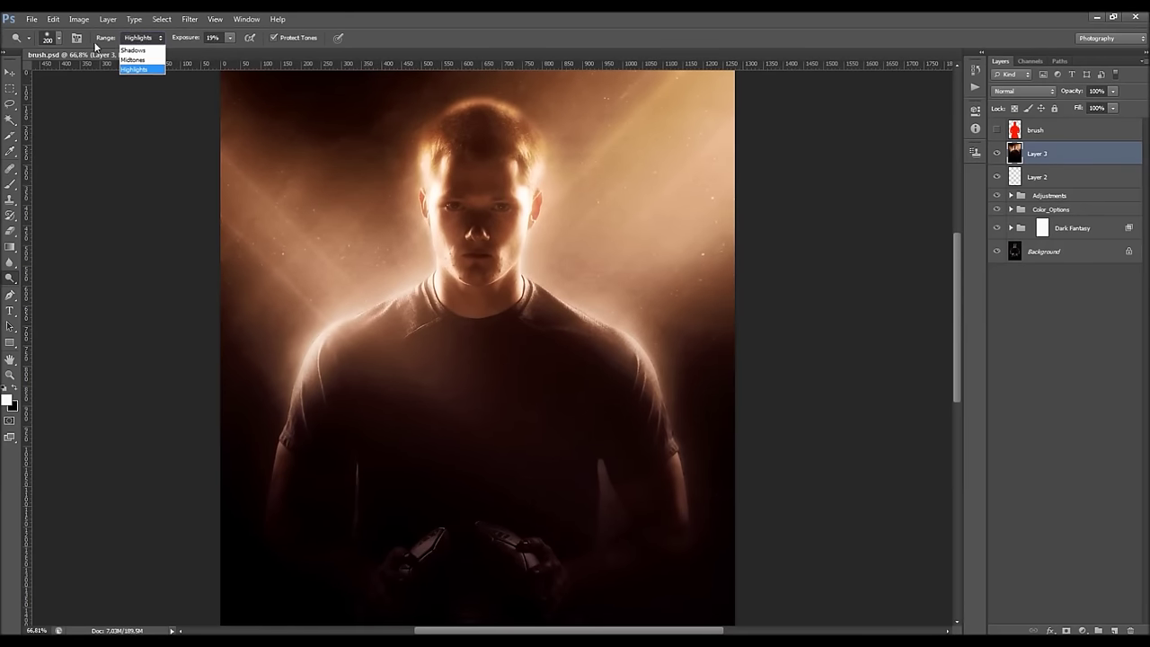
{"action": "left_click", "coordinate": [142, 71]}
{"action": "key", "text": "0"}
{"action": "key", "text": "5"}
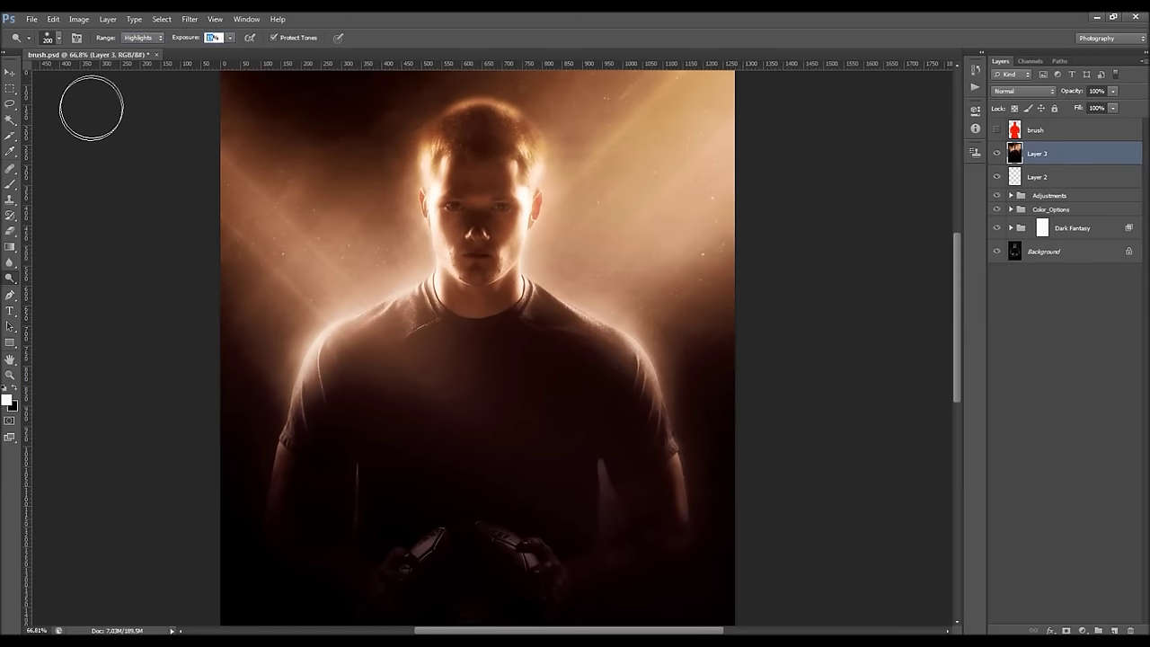
Dodge the left shoulder rim light at 300 px and the head and chest at 600 px.
{"action": "key", "text": "bracketright"}
{"action": "key", "text": "bracketright"}
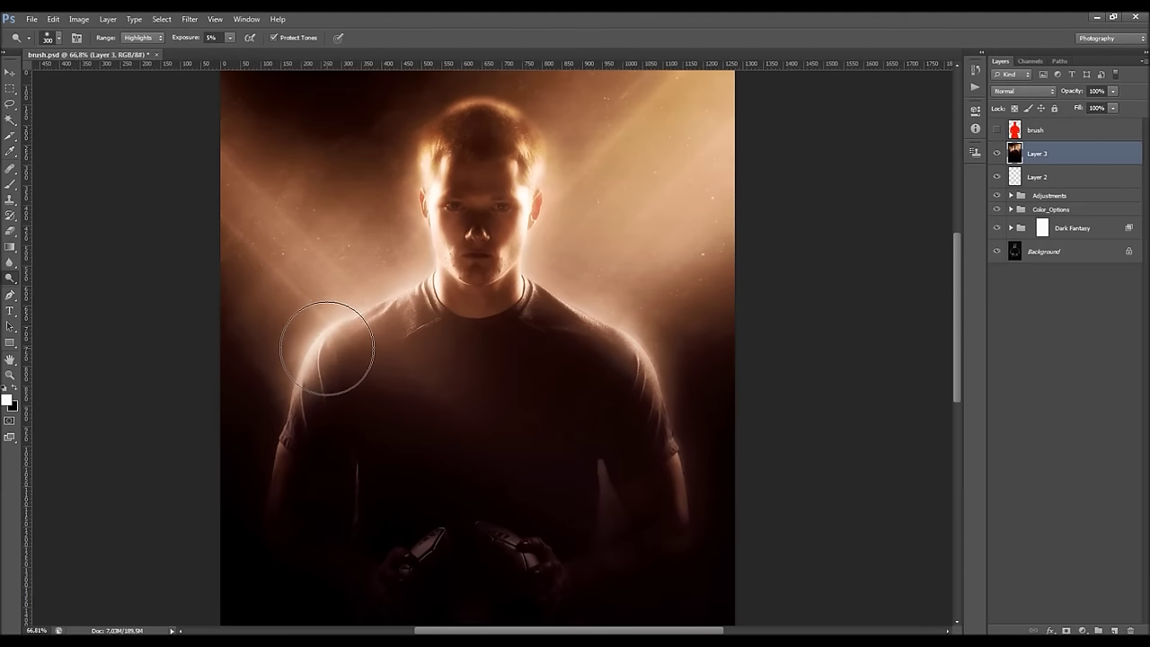
{"action": "mouse_move", "coordinate": [329, 348]}
{"action": "left_mouse_down"}
{"action": "mouse_move", "coordinate": [400, 297]}
{"action": "mouse_move", "coordinate": [594, 314]}
{"action": "mouse_move", "coordinate": [639, 339]}
{"action": "mouse_move", "coordinate": [609, 410]}
{"action": "mouse_move", "coordinate": [681, 444]}
{"action": "left_mouse_up"}
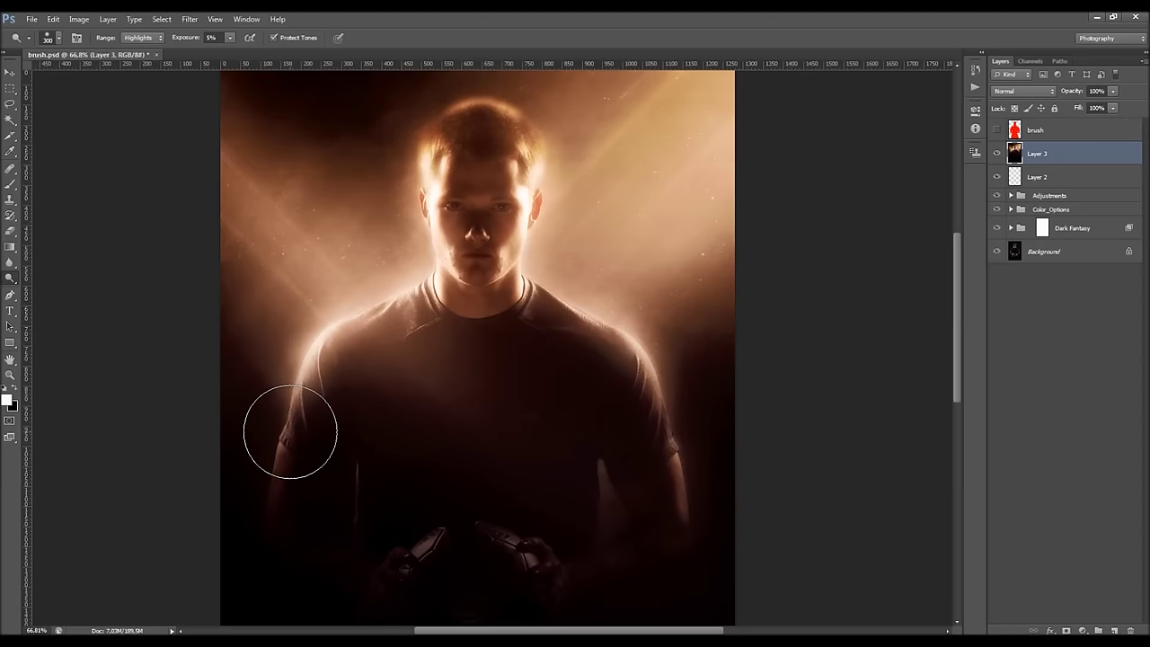
{"action": "key", "text": "bracketright"}
{"action": "key", "text": "bracketright"}
{"action": "key", "text": "bracketright"}
{"action": "mouse_move", "coordinate": [424, 217]}
{"action": "left_mouse_down"}
{"action": "mouse_move", "coordinate": [552, 201]}
{"action": "mouse_move", "coordinate": [578, 219]}
{"action": "mouse_move", "coordinate": [560, 288]}
{"action": "mouse_move", "coordinate": [477, 306]}
{"action": "left_mouse_up"}
{"action": "key", "text": "bracketleft"}
{"action": "key", "text": "bracketleft"}
{"action": "key", "text": "bracketleft"}
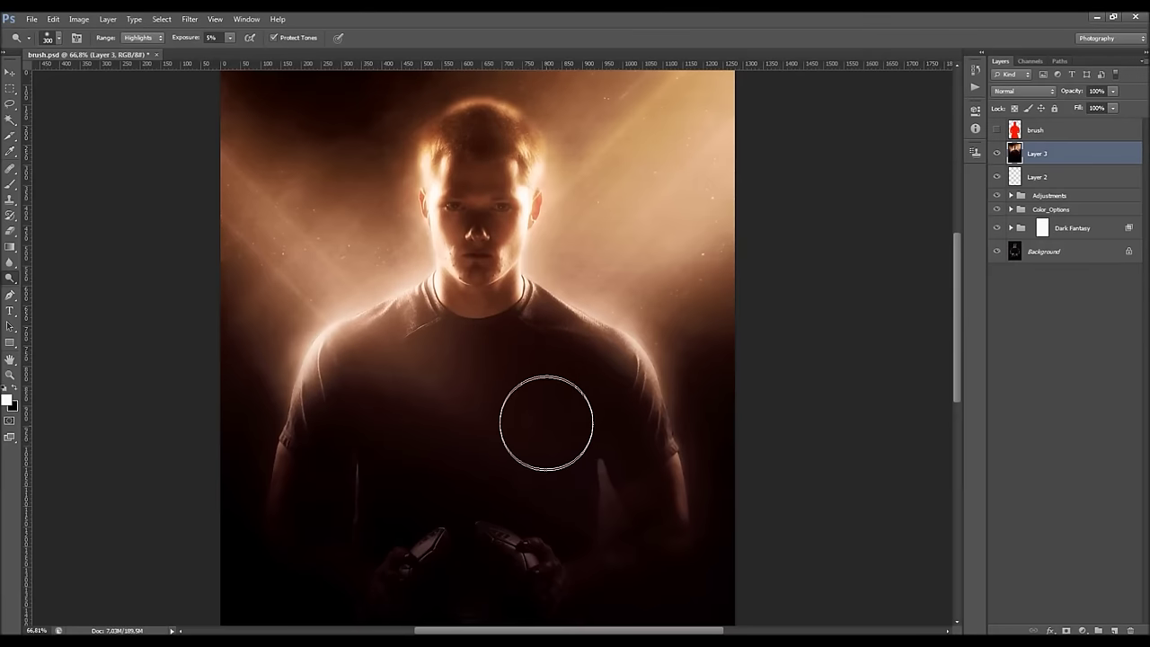
Switch to the Burn Tool with the range kept on Shadows.
{"action": "scroll", "coordinate": [546, 423], "scroll_direction": "down", "scroll_amount": 3}
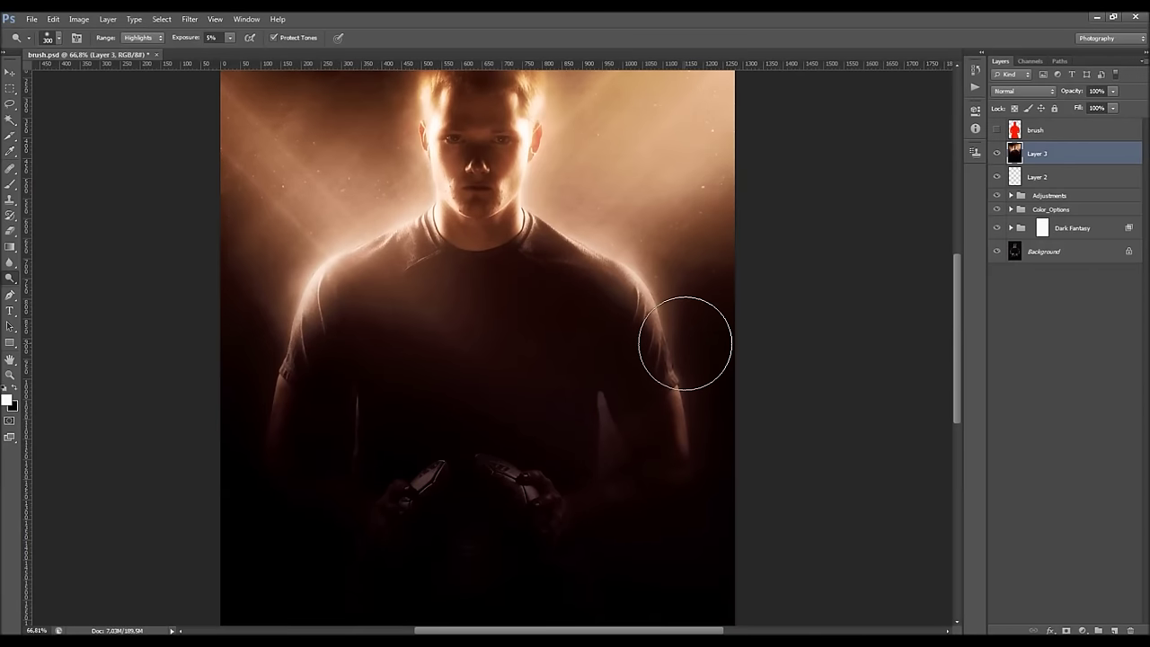
{"action": "scroll", "coordinate": [216, 305], "scroll_direction": "up", "scroll_amount": 2}
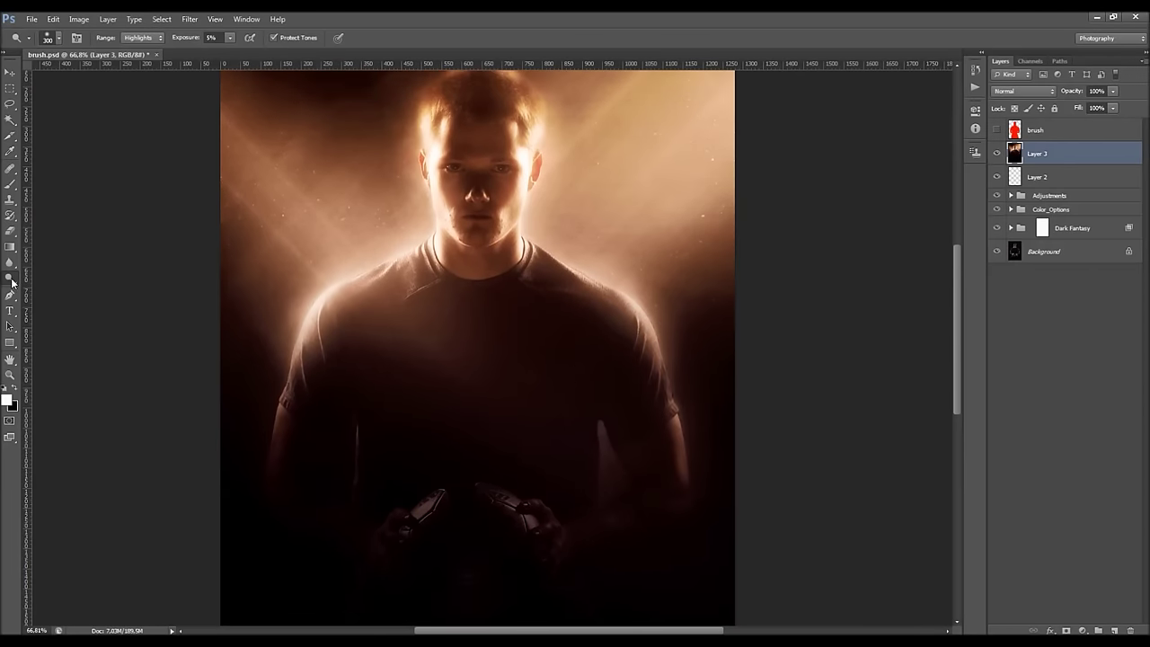
{"action": "left_click_drag", "start_coordinate": [10, 278], "coordinate": [42, 285]}
{"action": "left_click", "coordinate": [59, 287]}
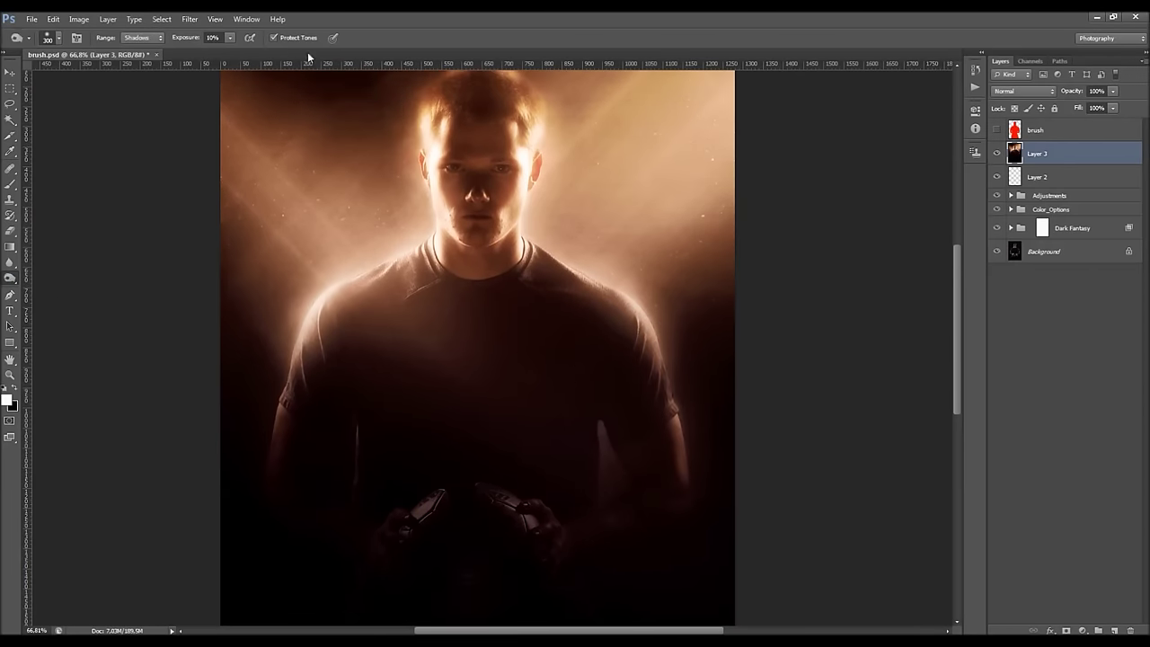
{"action": "left_click", "coordinate": [162, 38]}
{"action": "left_click", "coordinate": [146, 42]}
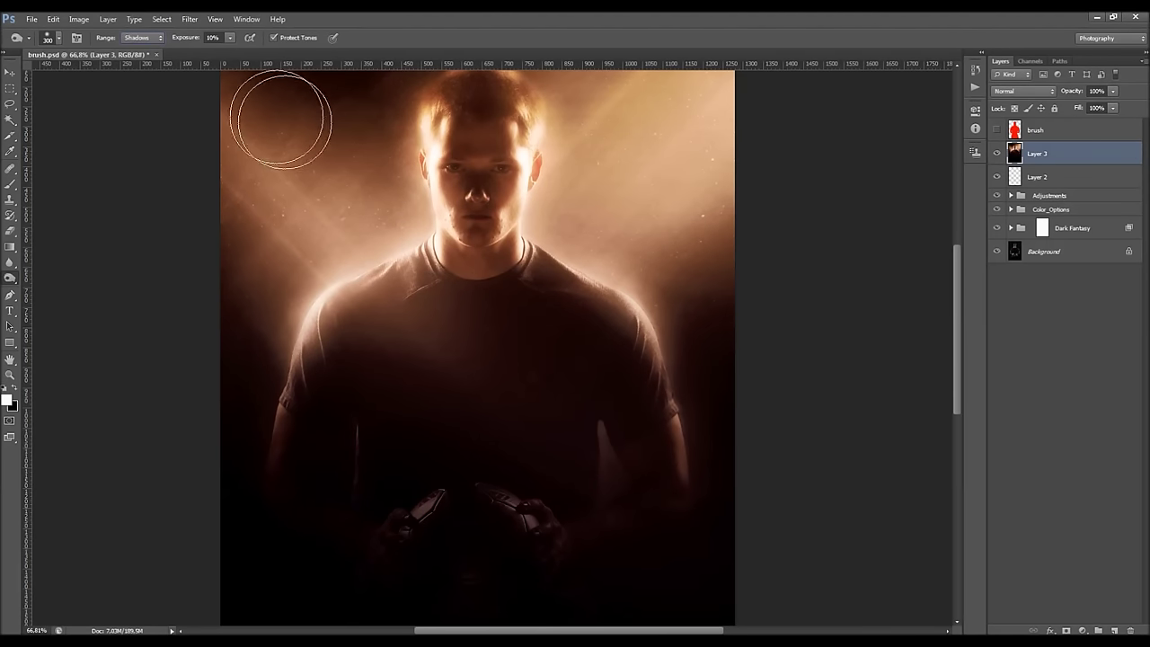
Burn the lower part of the image at 100% exposure with an 1100 px brush.
{"action": "scroll", "coordinate": [590, 342], "scroll_direction": "down", "scroll_amount": 3}
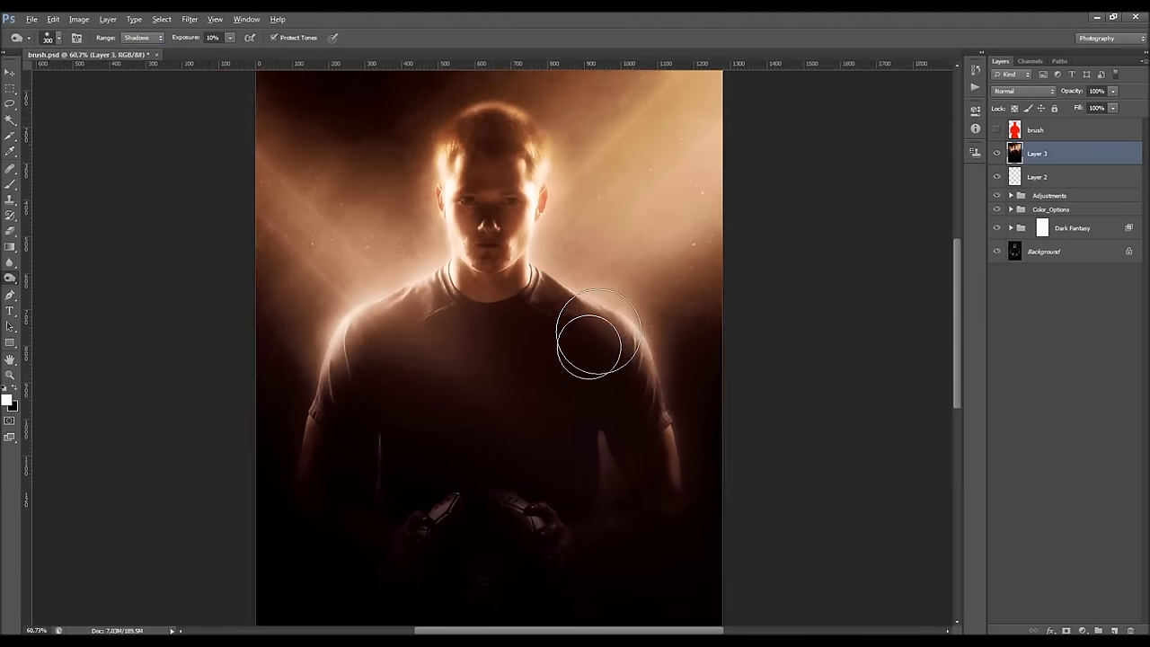
{"action": "key", "text": "bracketright"}
{"action": "key", "text": "bracketright"}
{"action": "key", "text": "bracketright"}
{"action": "key", "text": "bracketright"}
{"action": "key", "text": "bracketright"}
{"action": "key", "text": "bracketright"}
{"action": "key", "text": "bracketright"}
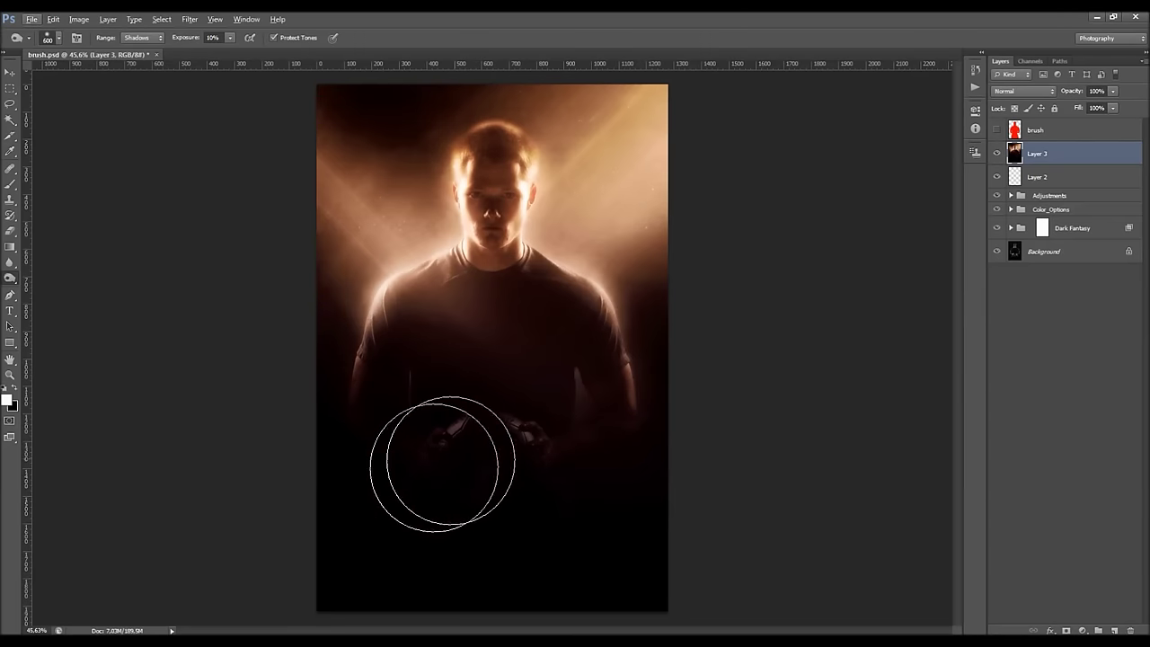
{"action": "key", "text": "bracketright"}
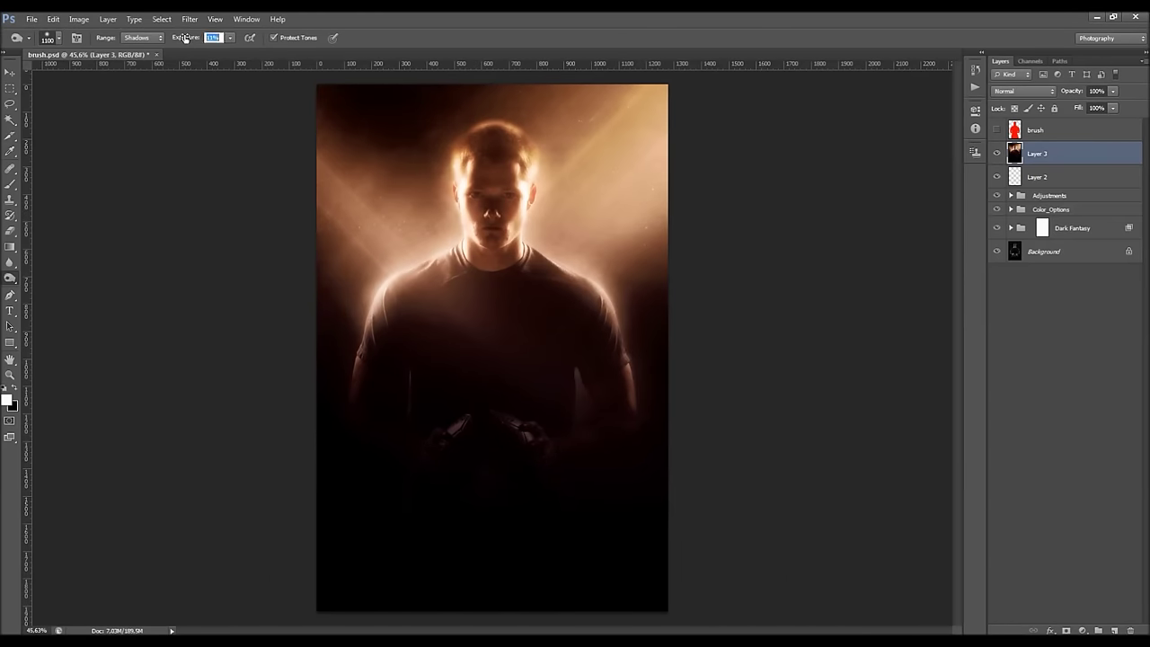
{"action": "type", "text": "100"}
{"action": "key", "text": "Return"}
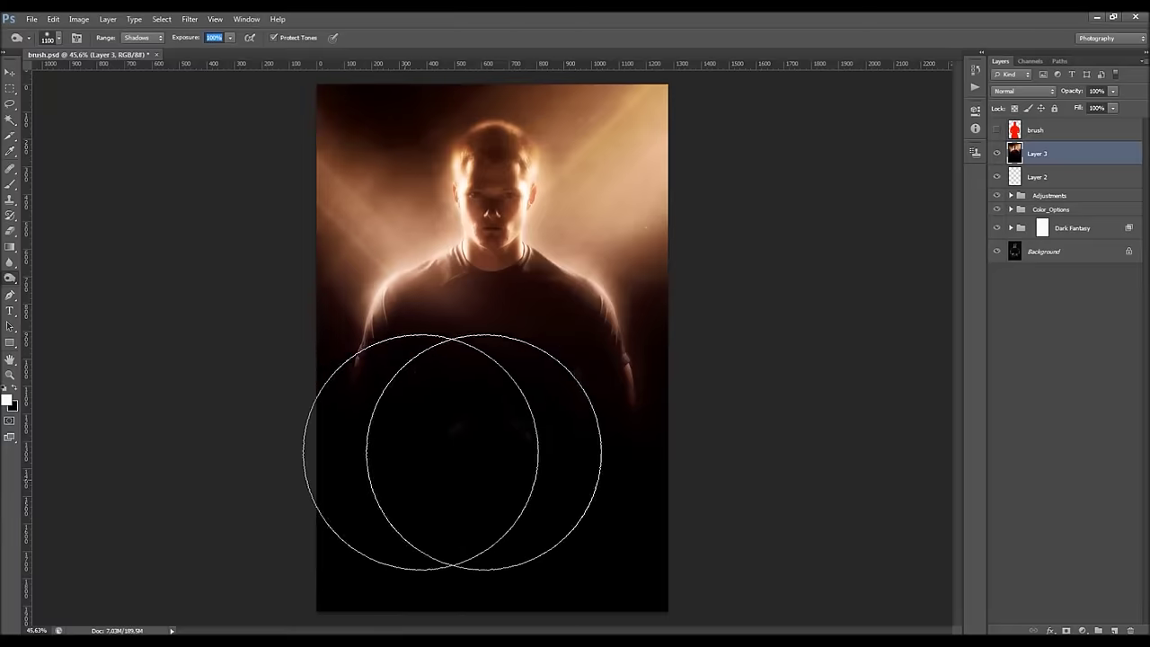
{"action": "mouse_move", "coordinate": [569, 457]}
{"action": "left_mouse_down"}
{"action": "mouse_move", "coordinate": [553, 433]}
{"action": "mouse_move", "coordinate": [383, 521]}
{"action": "mouse_move", "coordinate": [438, 516]}
{"action": "mouse_move", "coordinate": [509, 537]}
{"action": "mouse_move", "coordinate": [521, 519]}
{"action": "mouse_move", "coordinate": [455, 472]}
{"action": "mouse_move", "coordinate": [462, 423]}
{"action": "left_mouse_up"}
{"action": "scroll", "coordinate": [461, 444], "scroll_direction": "up", "scroll_amount": 2}
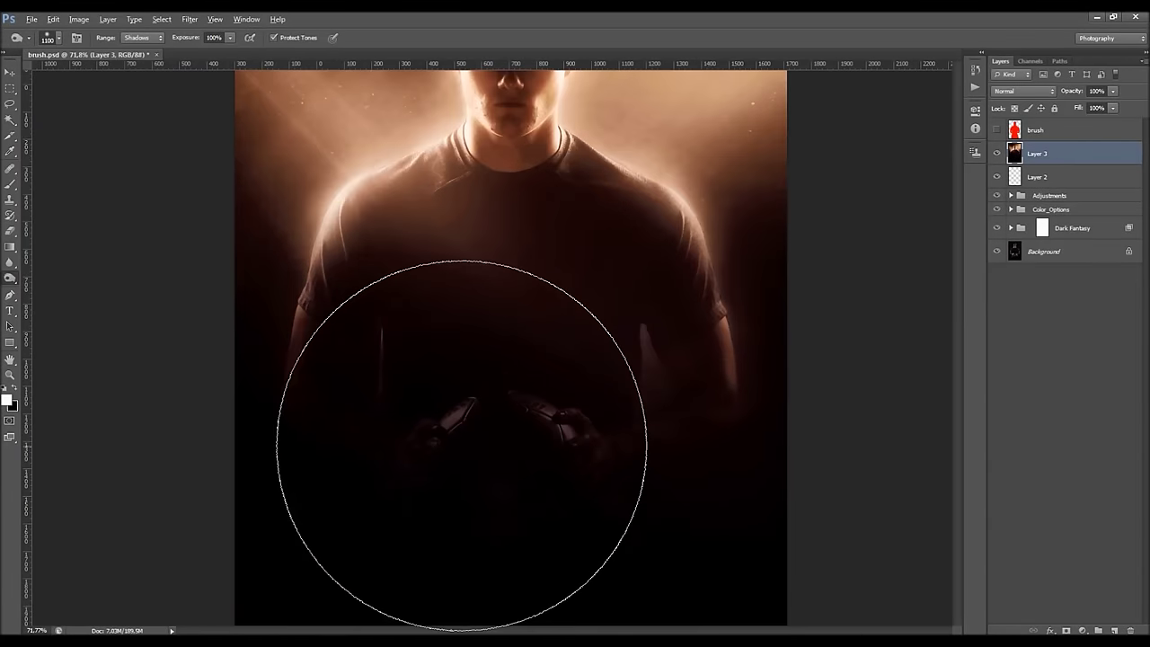
{"action": "scroll", "coordinate": [485, 427], "scroll_direction": "down", "scroll_amount": 2}
{"action": "key", "text": "bracketleft"}
{"action": "key", "text": "bracketleft"}
{"action": "key", "text": "bracketleft"}
{"action": "key", "text": "bracketleft"}
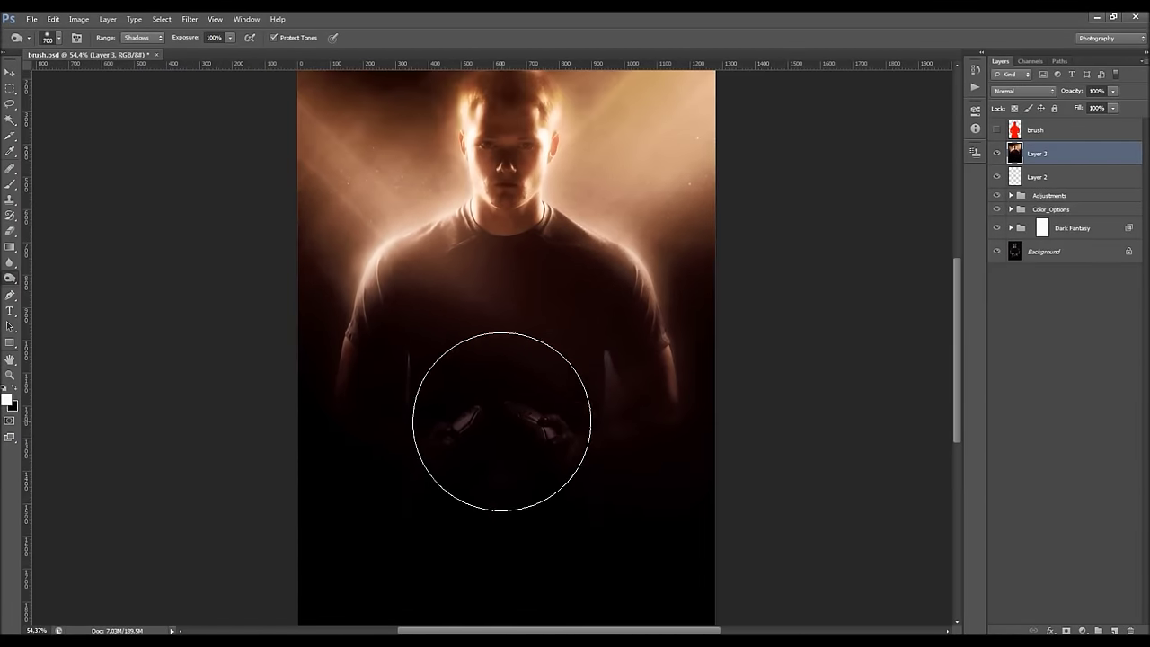
{"action": "key", "text": "bracketleft"}
{"action": "key", "text": "bracketleft"}
{"action": "key", "text": "bracketleft"}
{"action": "key", "text": "bracketleft"}
{"action": "key", "text": "bracketleft"}
{"action": "key", "text": "bracketleft"}
Set exposure to 15% and burn the lower-left torso and hands with a 1000 px brush.
{"action": "scroll", "coordinate": [504, 418], "scroll_direction": "down", "scroll_amount": 3}
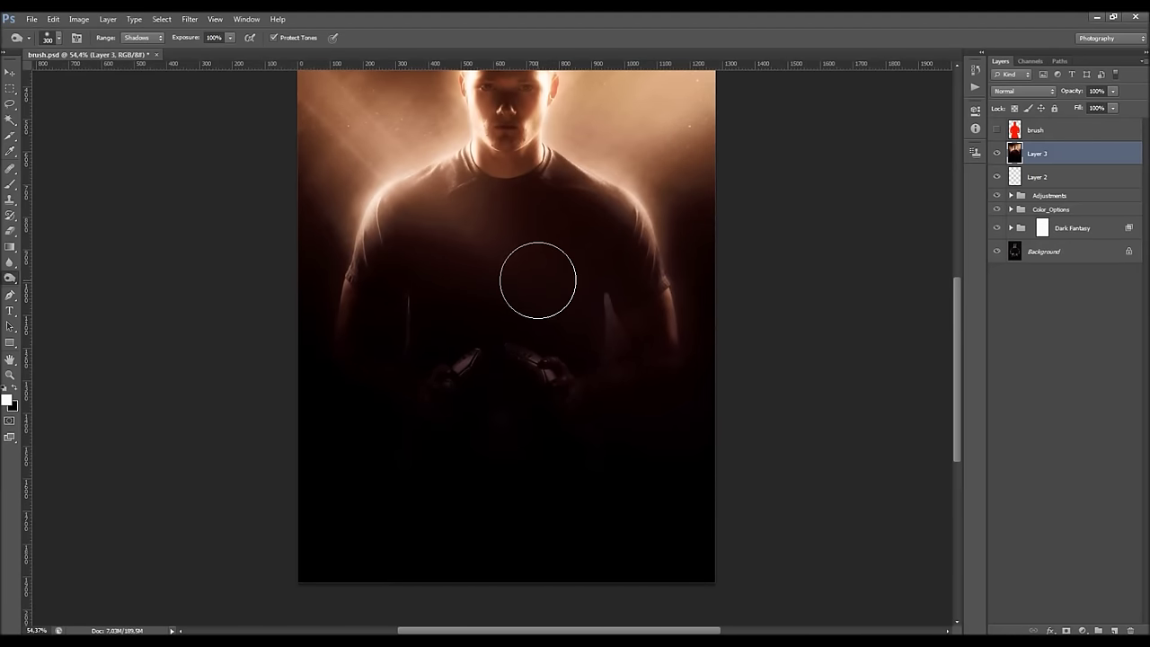
{"action": "scroll", "coordinate": [548, 306], "scroll_direction": "up", "scroll_amount": 2}
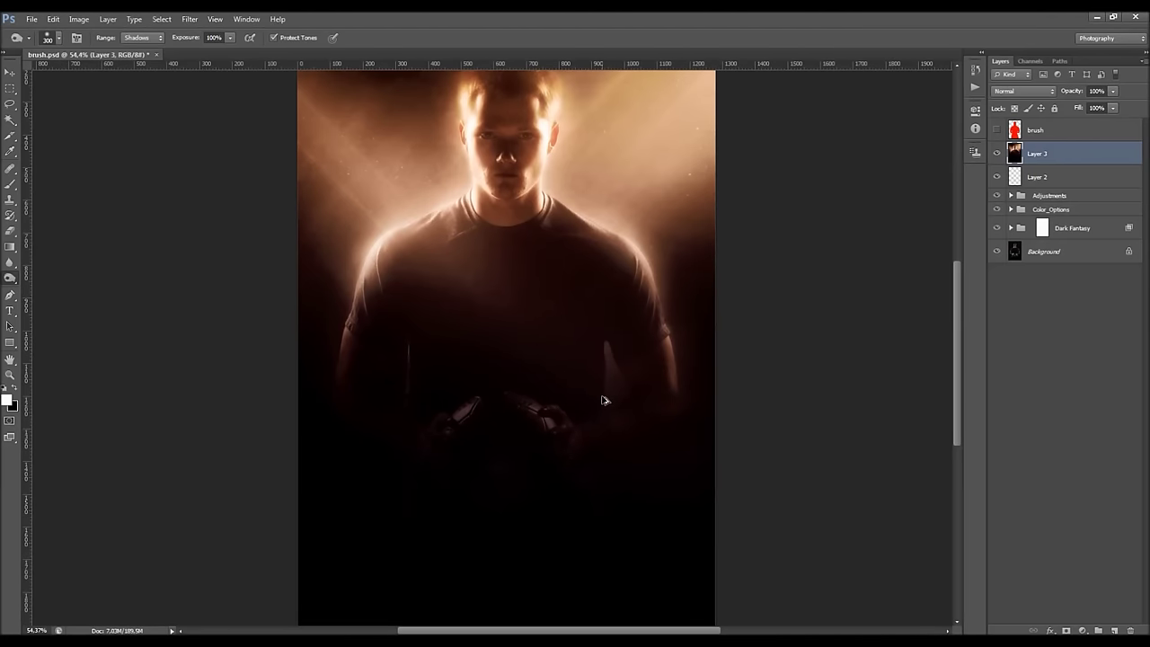
{"action": "scroll", "coordinate": [590, 390], "scroll_direction": "down", "scroll_amount": 3}
{"action": "scroll", "coordinate": [504, 411], "scroll_direction": "down", "scroll_amount": 2}
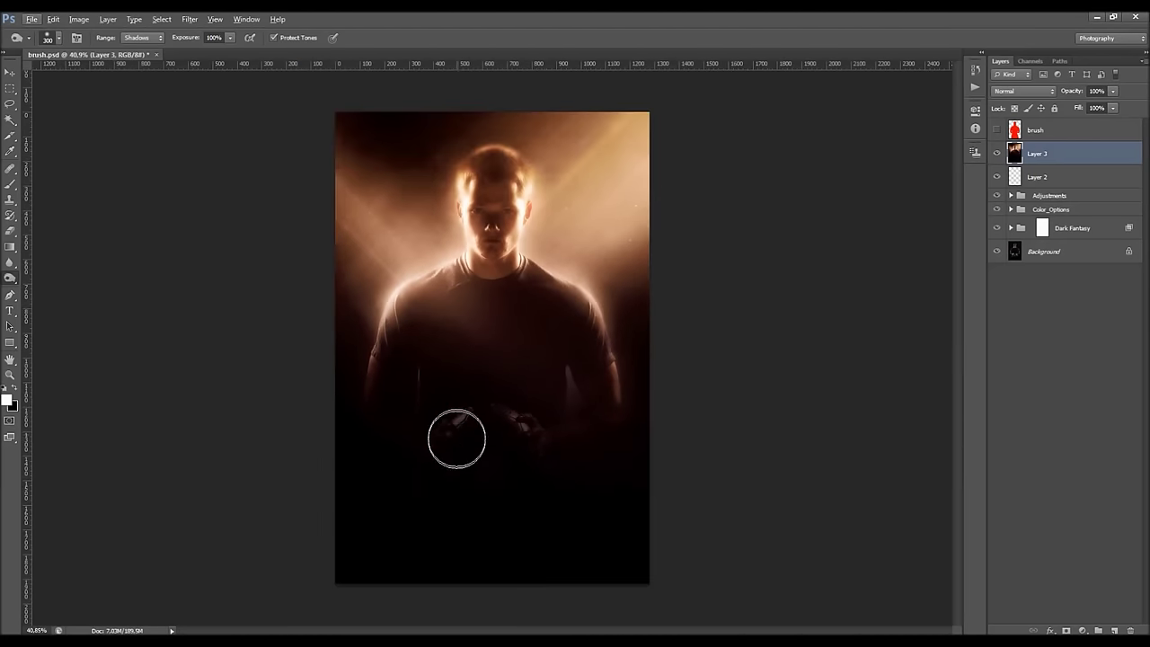
{"action": "scroll", "coordinate": [454, 481], "scroll_direction": "up", "scroll_amount": 1}
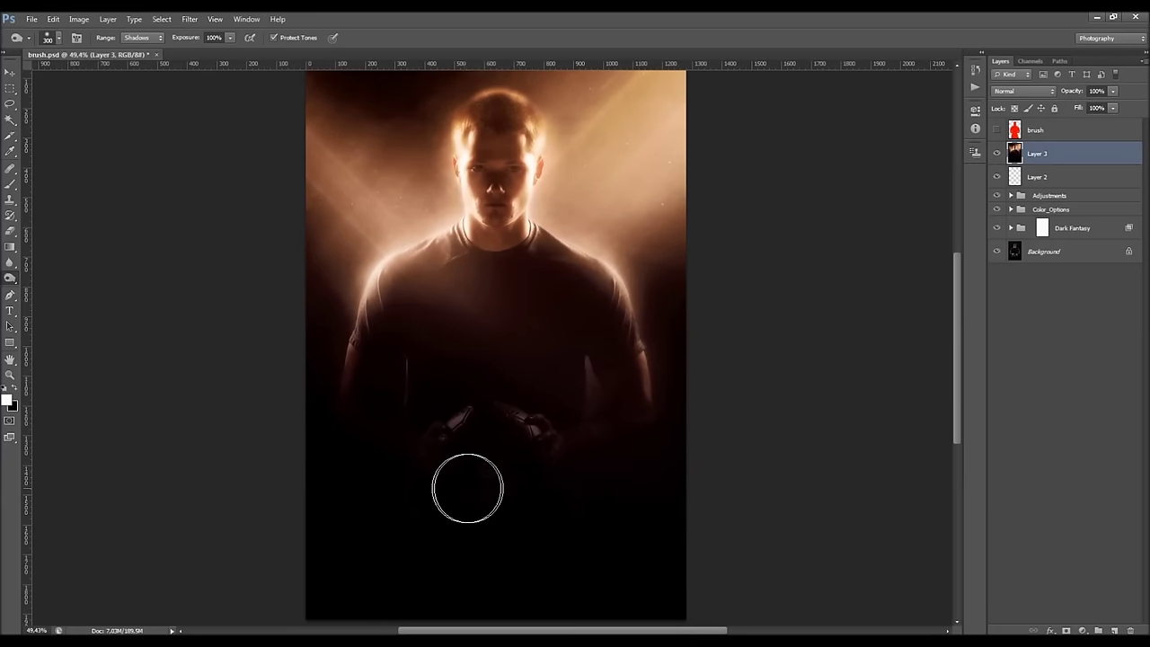
{"action": "scroll", "coordinate": [464, 488], "scroll_direction": "down", "scroll_amount": 2}
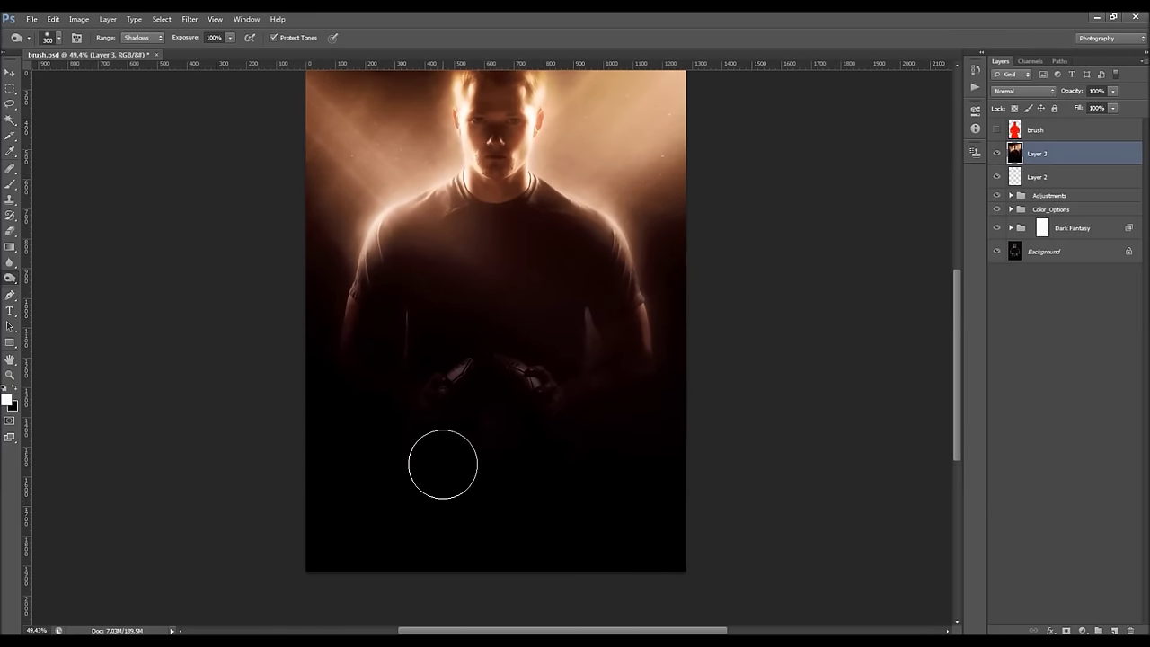
{"action": "scroll", "coordinate": [445, 468], "scroll_direction": "down", "scroll_amount": 1}
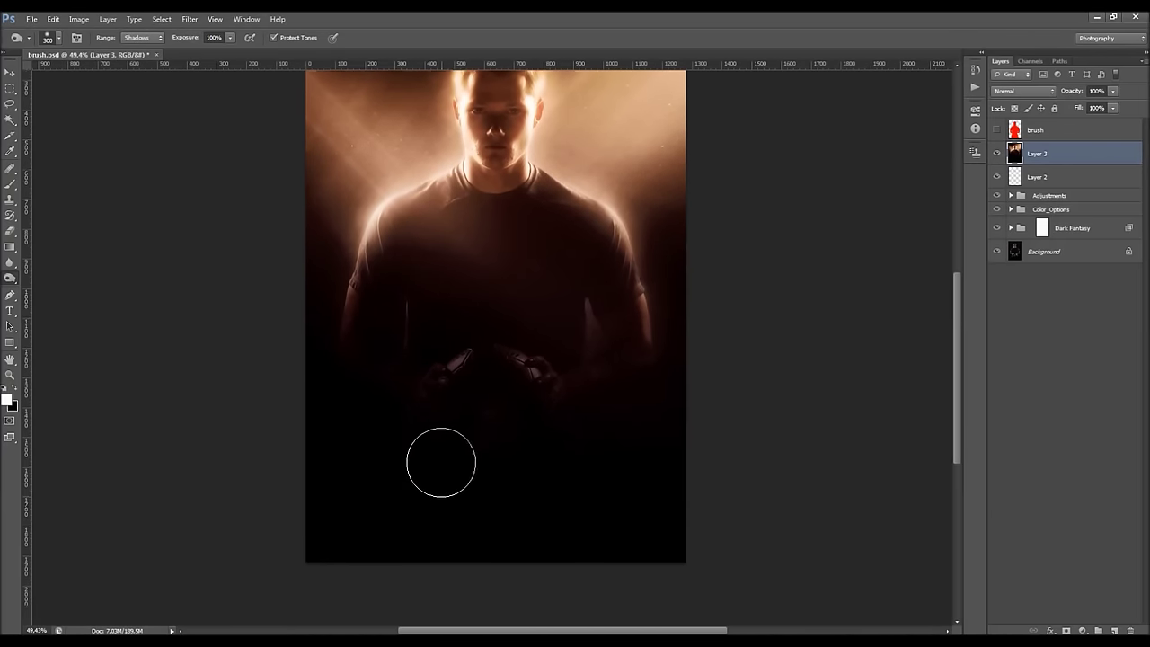
{"action": "key", "text": "bracketright"}
{"action": "key", "text": "bracketright"}
{"action": "key", "text": "bracketright"}
{"action": "key", "text": "bracketright"}
{"action": "key", "text": "bracketright"}
{"action": "key", "text": "bracketright"}
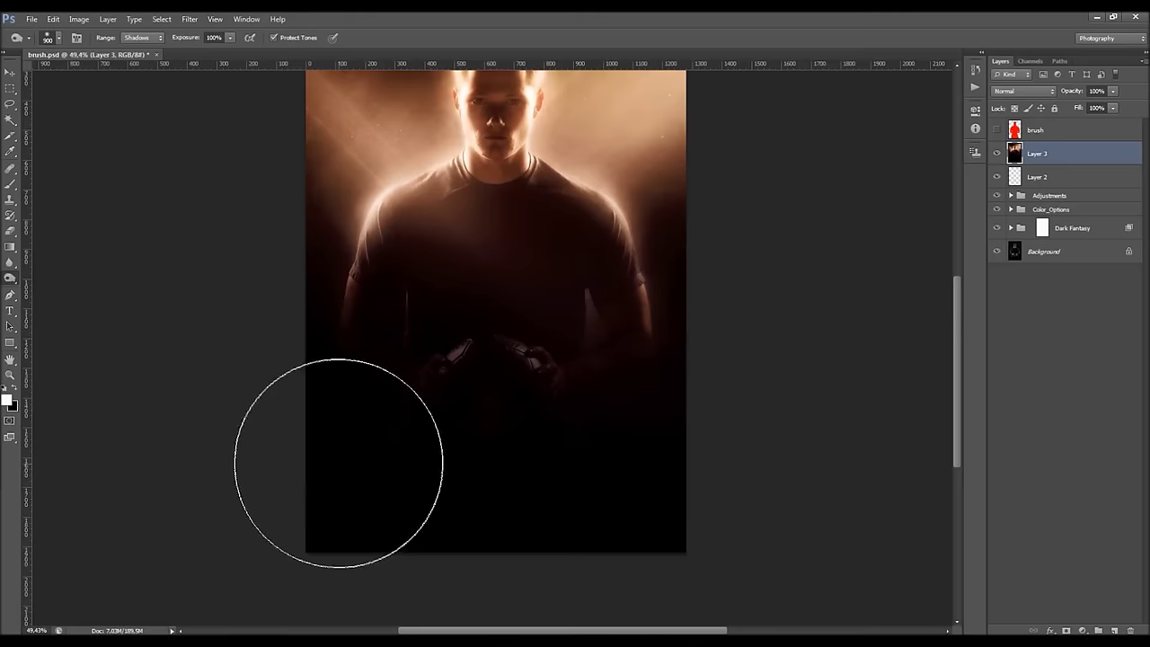
{"action": "left_click", "coordinate": [213, 37]}
{"action": "type", "text": "15"}
{"action": "key", "text": "Return"}
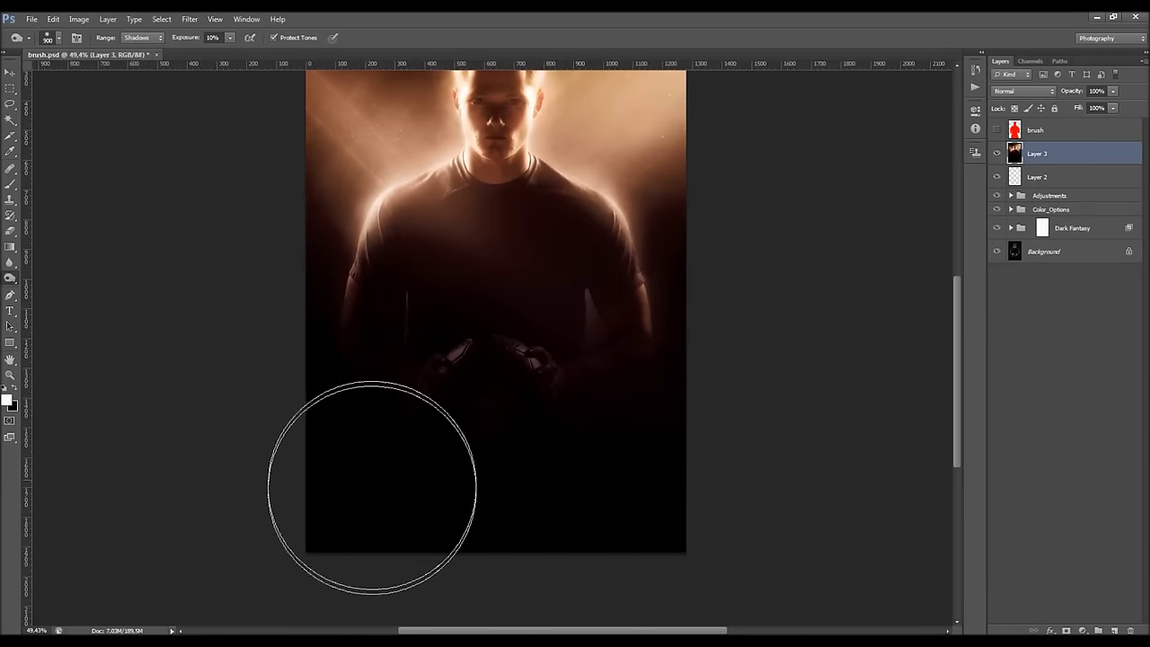
{"action": "key", "text": "bracketright"}
{"action": "mouse_move", "coordinate": [489, 539]}
{"action": "left_mouse_down"}
{"action": "mouse_move", "coordinate": [351, 503]}
{"action": "mouse_move", "coordinate": [457, 534]}
{"action": "mouse_move", "coordinate": [423, 476]}
{"action": "mouse_move", "coordinate": [338, 429]}
{"action": "mouse_move", "coordinate": [542, 522]}
{"action": "mouse_move", "coordinate": [426, 455]}
{"action": "mouse_move", "coordinate": [577, 531]}
{"action": "mouse_move", "coordinate": [626, 584]}
{"action": "left_mouse_up"}
Darken the glow above the head with a 500 px burn brush.
{"action": "key", "text": "bracketleft"}
{"action": "key", "text": "bracketleft"}
{"action": "key", "text": "bracketleft"}
{"action": "key", "text": "bracketleft"}
{"action": "key", "text": "bracketleft"}
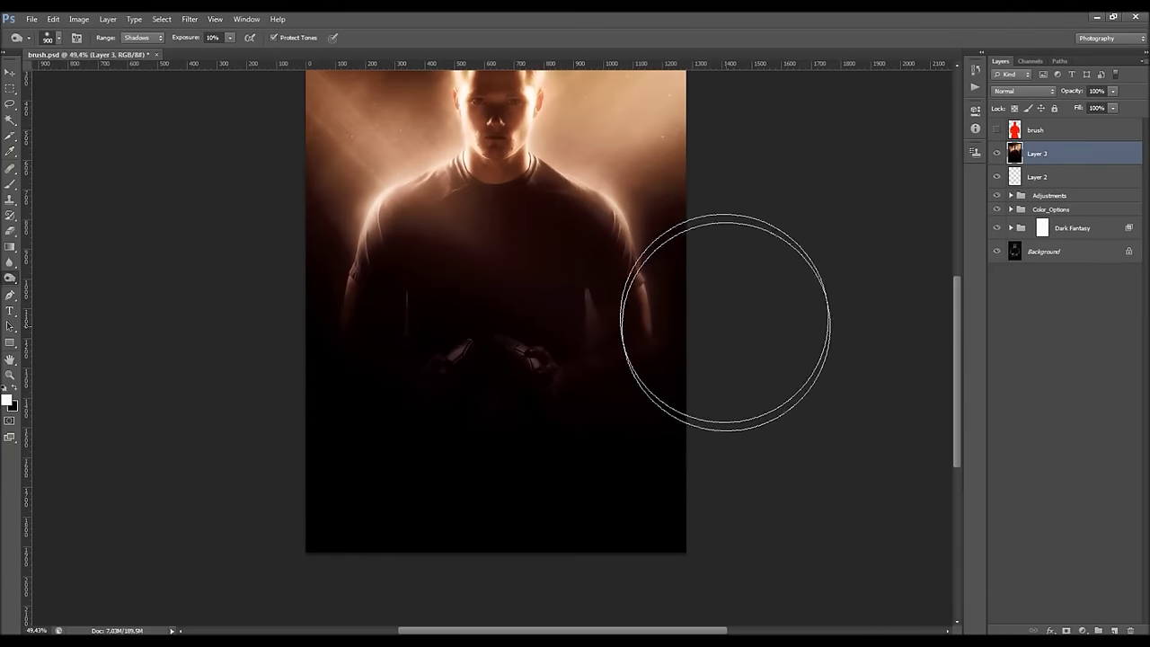
{"action": "scroll", "coordinate": [712, 274], "scroll_direction": "up", "scroll_amount": 3}
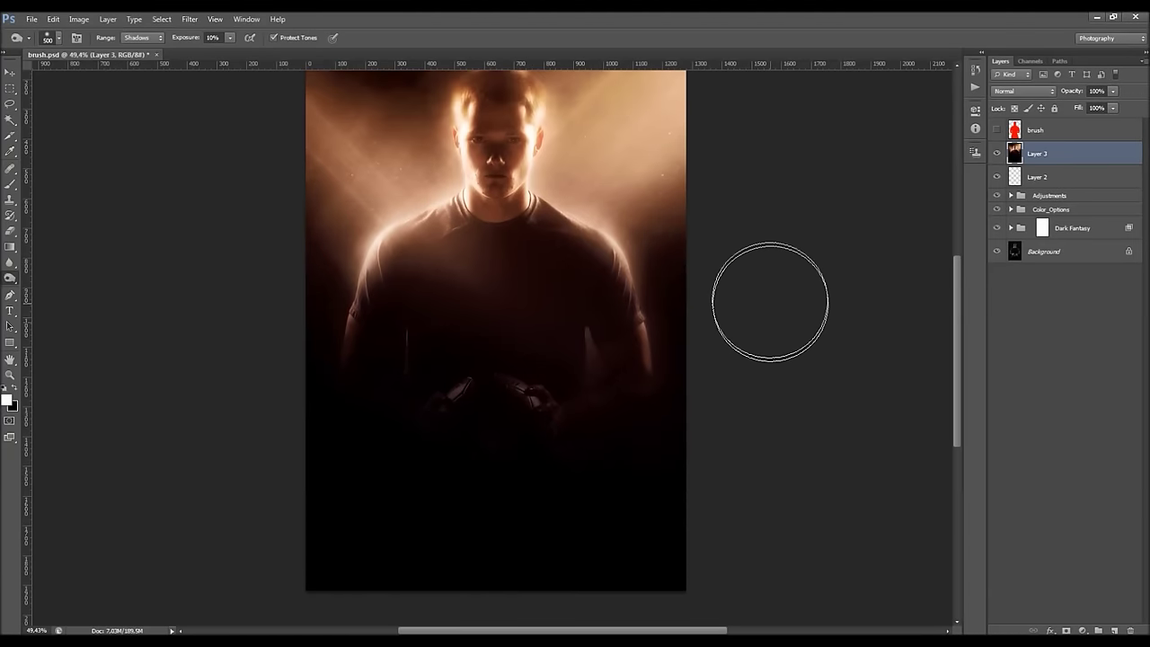
{"action": "mouse_move", "coordinate": [369, 127]}
{"action": "left_mouse_down"}
{"action": "mouse_move", "coordinate": [425, 146]}
{"action": "mouse_move", "coordinate": [458, 134]}
{"action": "mouse_move", "coordinate": [450, 129]}
{"action": "left_mouse_up"}
{"action": "key", "text": "bracketleft"}
{"action": "key", "text": "bracketleft"}
{"action": "key", "text": "bracketleft"}
{"action": "key", "text": "bracketleft"}
{"action": "key", "text": "bracketleft"}
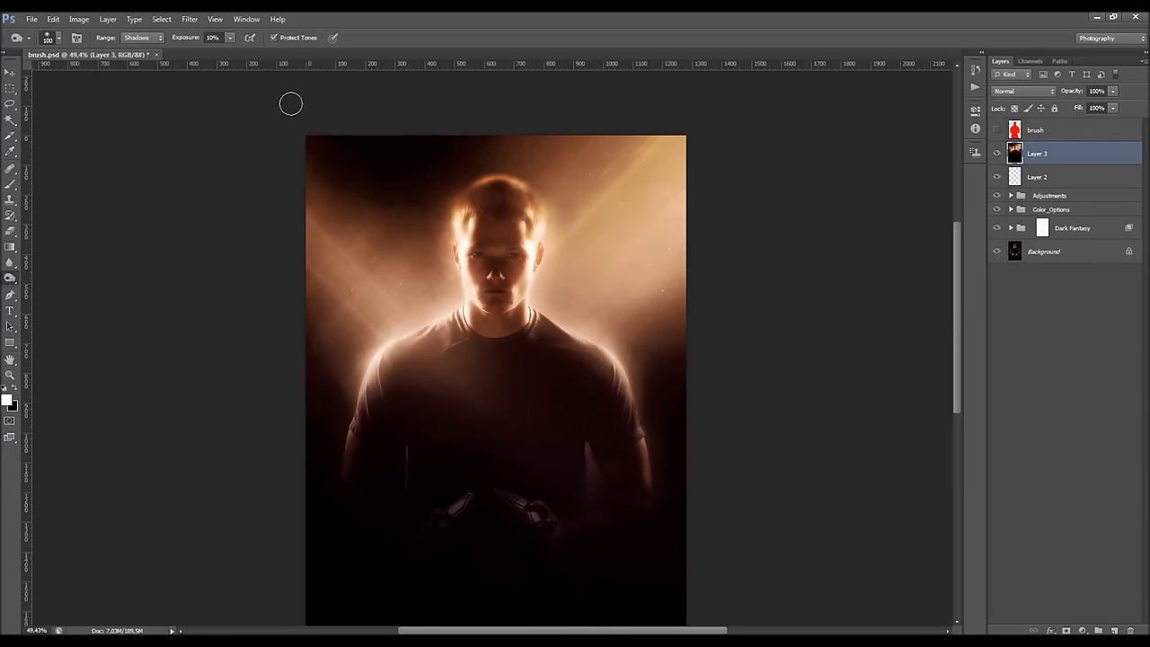
{"action": "scroll", "coordinate": [471, 125], "scroll_direction": "up", "scroll_amount": 5}
Burn the highlights along the top of the hair.
{"action": "scroll", "coordinate": [385, 146], "scroll_direction": "down", "scroll_amount": 3}
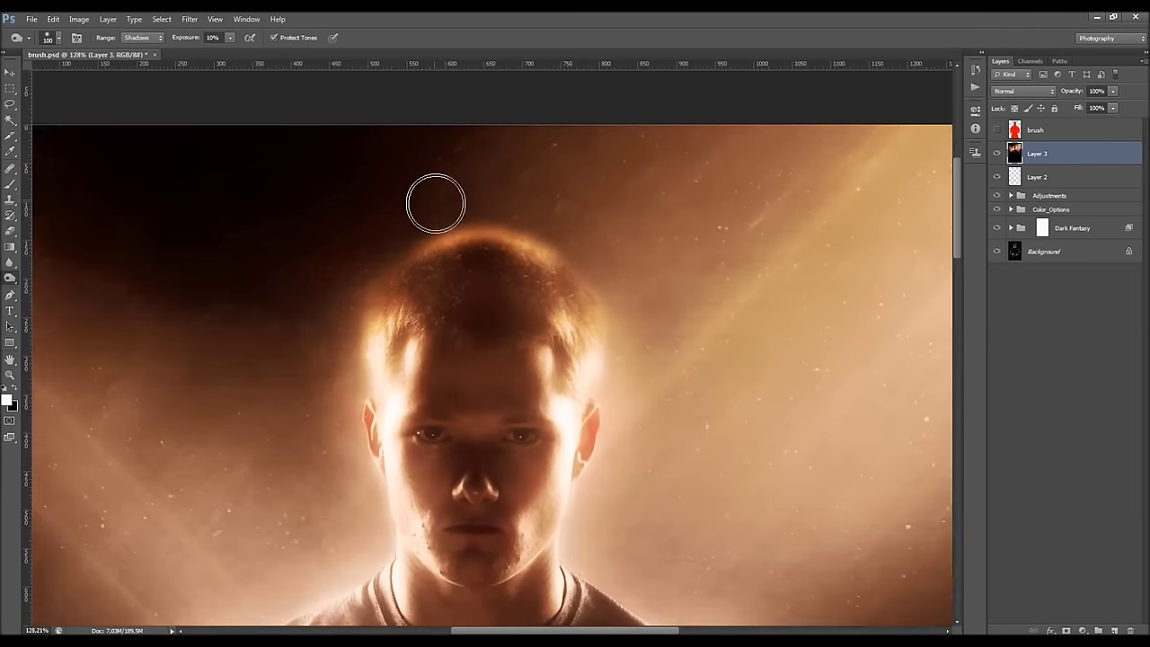
{"action": "left_click", "coordinate": [149, 38]}
{"action": "left_click", "coordinate": [147, 70]}
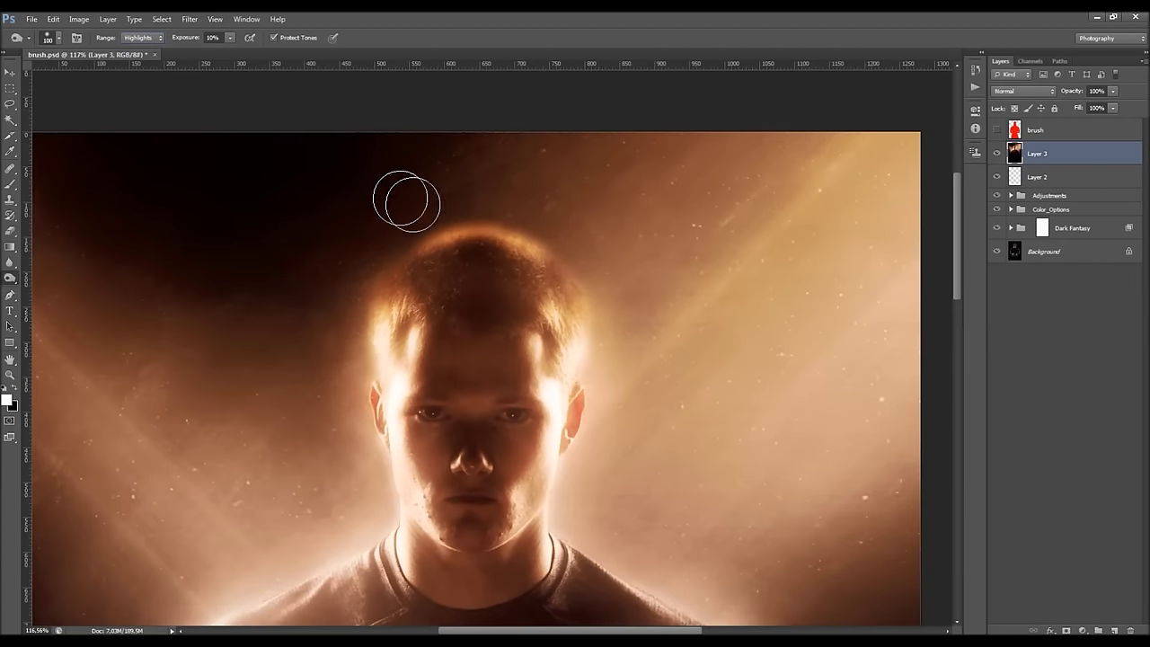
{"action": "mouse_move", "coordinate": [458, 237]}
{"action": "left_mouse_down"}
{"action": "mouse_move", "coordinate": [436, 242]}
{"action": "mouse_move", "coordinate": [520, 250]}
{"action": "left_mouse_up"}
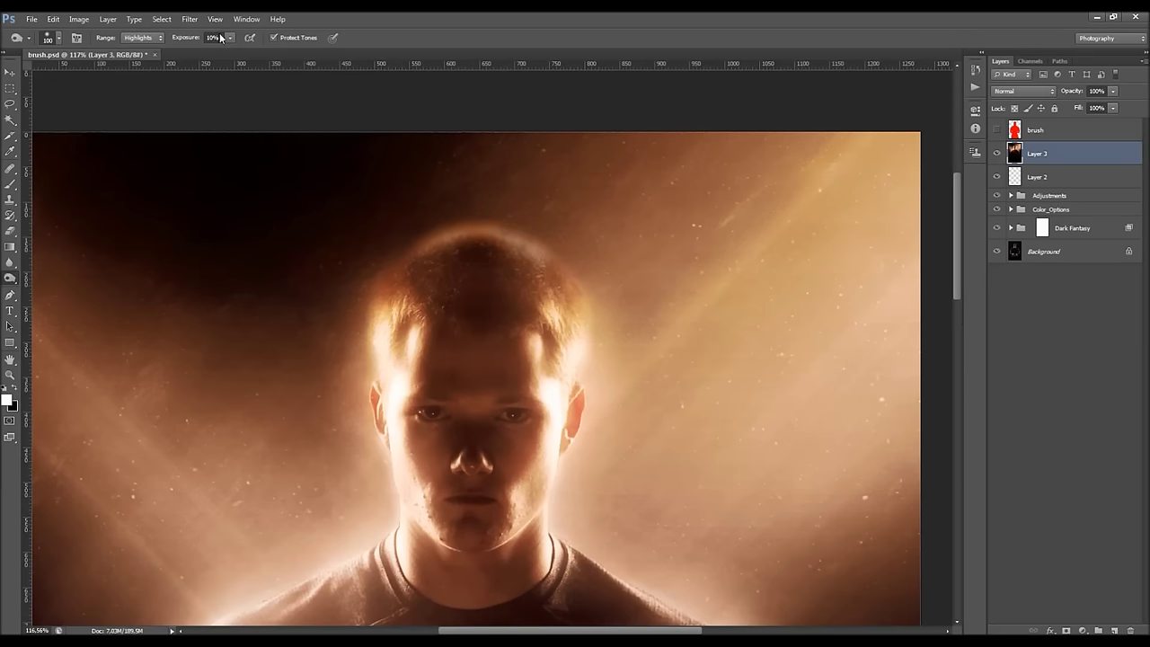
At 40% exposure, burn the midtones across the top of the hair.
{"action": "type", "text": "40"}
{"action": "key", "text": "Return"}
{"action": "left_click", "coordinate": [141, 38]}
{"action": "left_click", "coordinate": [139, 58]}
{"action": "mouse_move", "coordinate": [421, 231]}
{"action": "left_mouse_down"}
{"action": "mouse_move", "coordinate": [487, 241]}
{"action": "mouse_move", "coordinate": [517, 252]}
{"action": "left_mouse_up"}
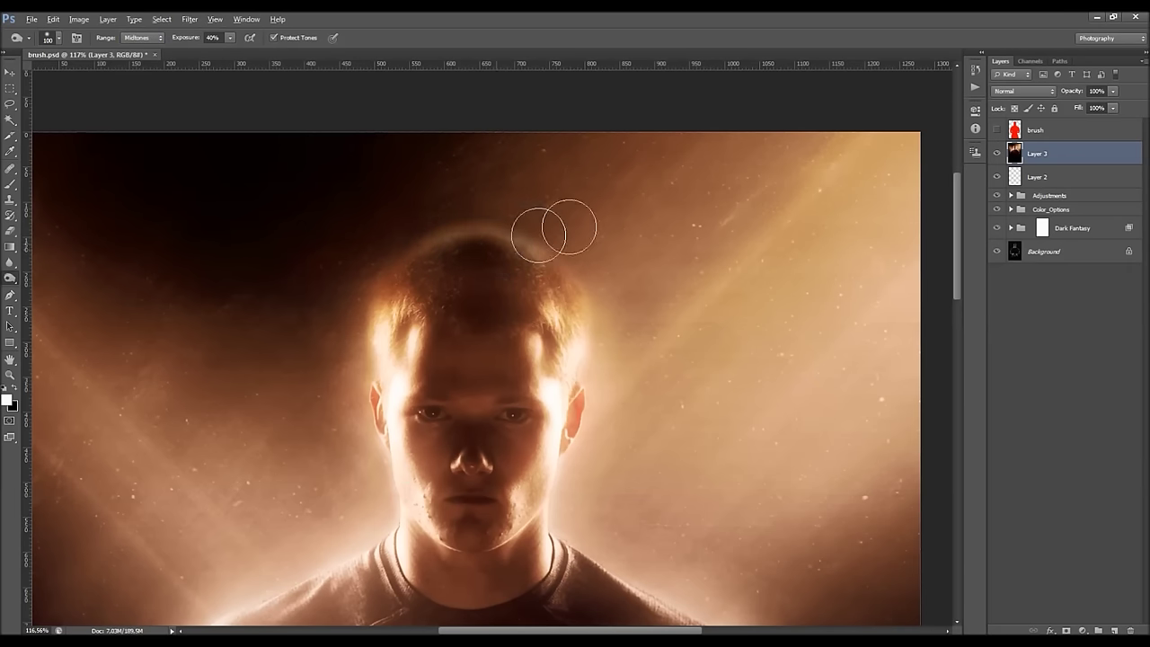
{"action": "scroll", "coordinate": [570, 225], "scroll_direction": "down", "scroll_amount": 5}
{"action": "scroll", "coordinate": [507, 243], "scroll_direction": "up", "scroll_amount": 3}
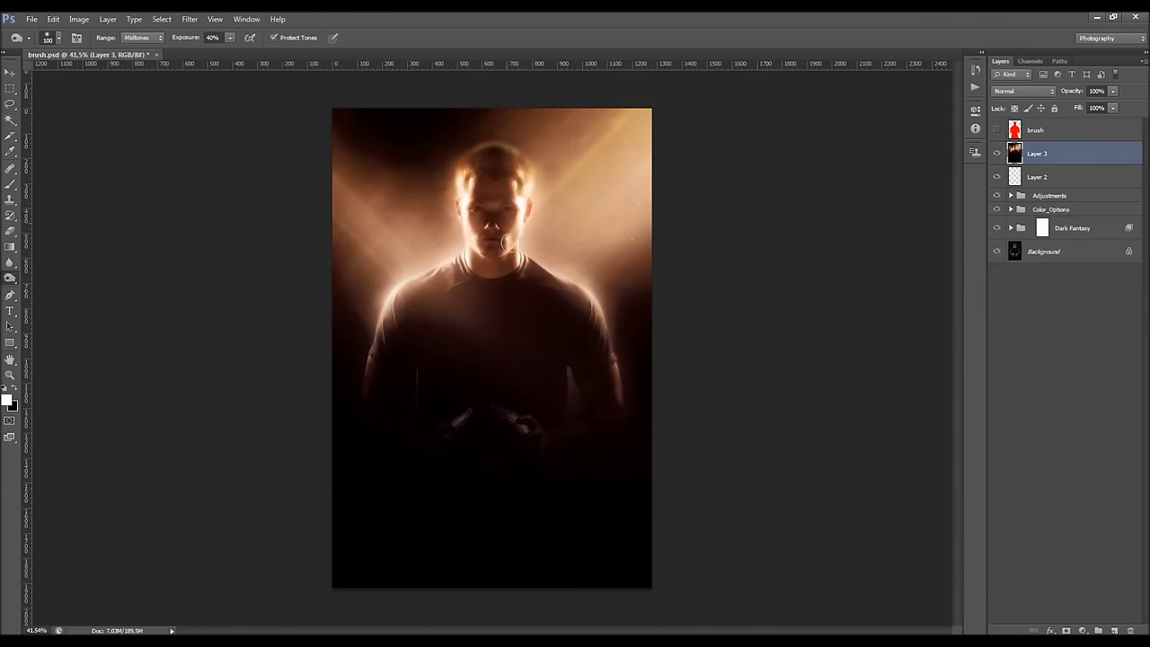
{"action": "scroll", "coordinate": [485, 130], "scroll_direction": "up", "scroll_amount": 3}
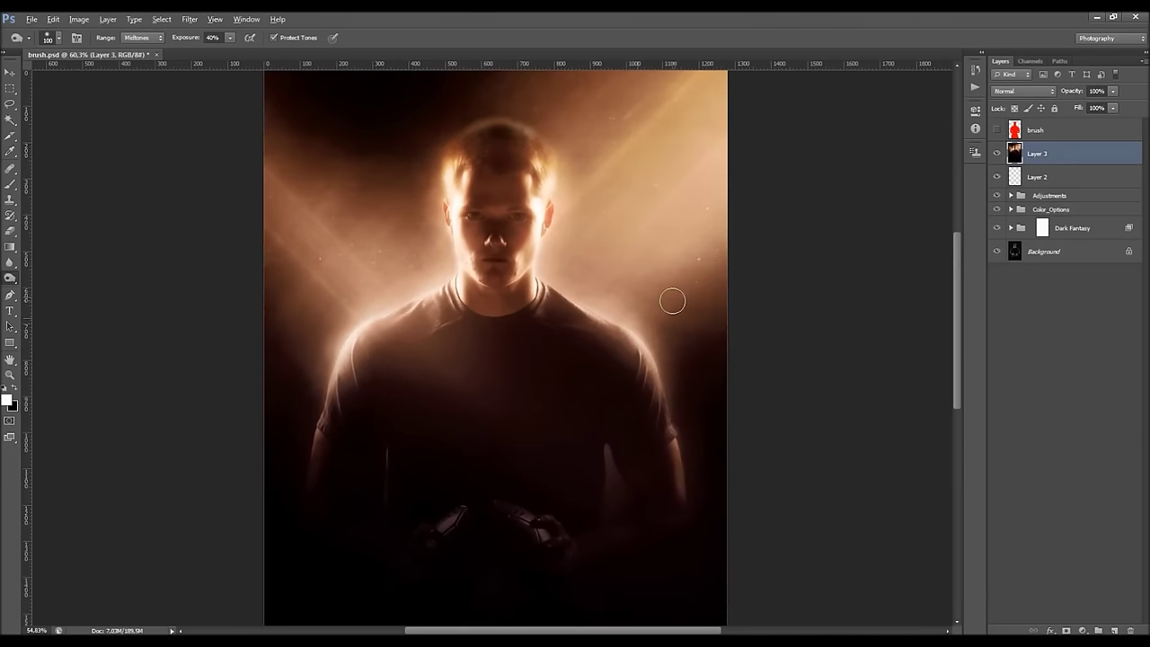
{"action": "scroll", "coordinate": [673, 300], "scroll_direction": "down", "scroll_amount": 3}
{"action": "scroll", "coordinate": [69, 332], "scroll_direction": "up", "scroll_amount": 2}
Switch to the Eraser, set its brush to 99 px, then enlarge it to 175 px.
{"action": "left_click", "coordinate": [9, 233]}
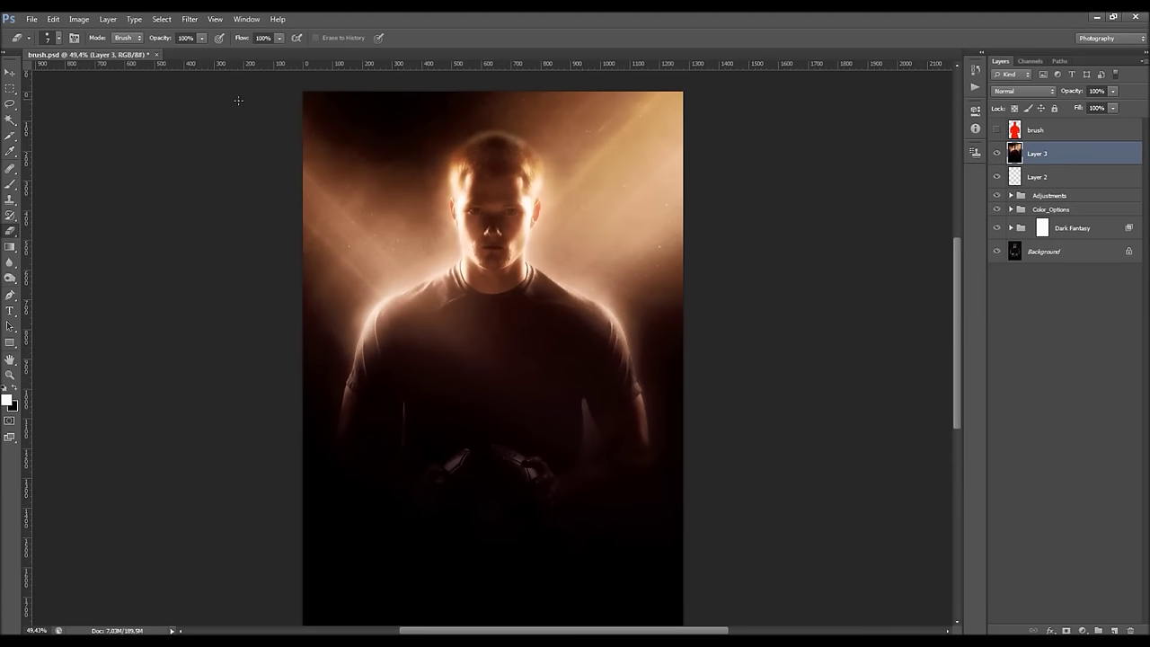
{"action": "right_click", "coordinate": [528, 212]}
{"action": "type", "text": "99"}
{"action": "key", "text": "Return"}
{"action": "key", "text": "bracketright"}
{"action": "key", "text": "bracketright"}
{"action": "key", "text": "bracketright"}
{"action": "key", "text": "bracketright"}
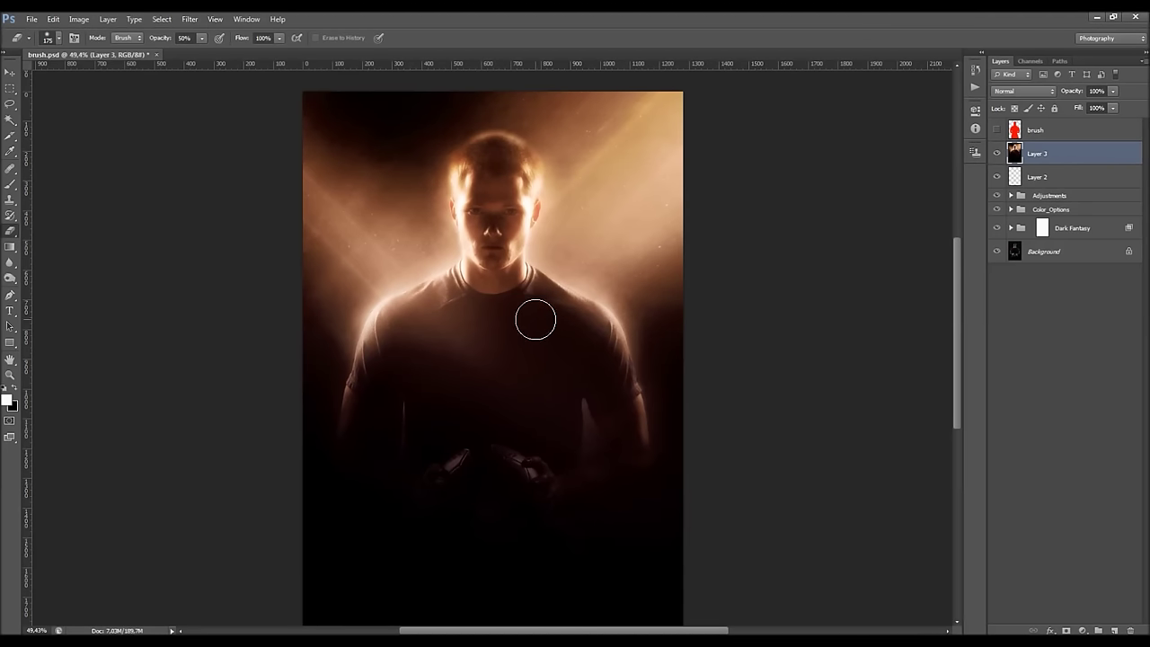
{"action": "scroll", "coordinate": [534, 318], "scroll_direction": "down", "scroll_amount": 4}
{"action": "scroll", "coordinate": [529, 363], "scroll_direction": "up", "scroll_amount": 2}
{"action": "scroll", "coordinate": [530, 363], "scroll_direction": "down", "scroll_amount": 3}
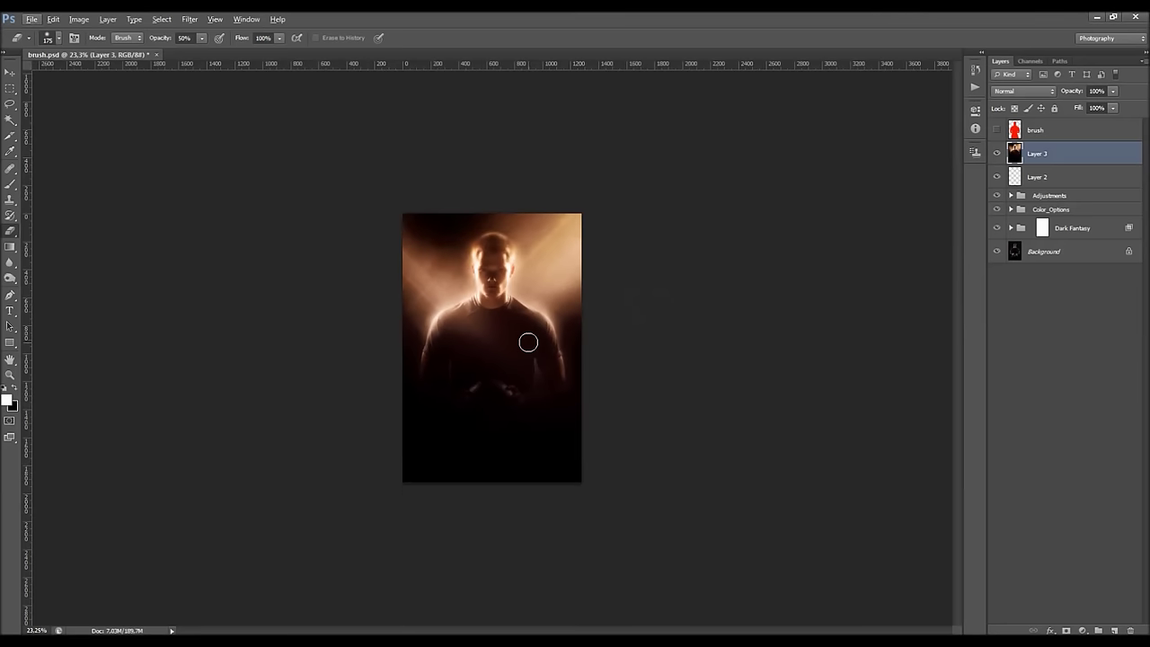
{"action": "key", "text": "v"}
{"action": "key", "text": "alt+v"}
{"action": "key", "text": "Escape"}
{"action": "key", "text": "Escape"}
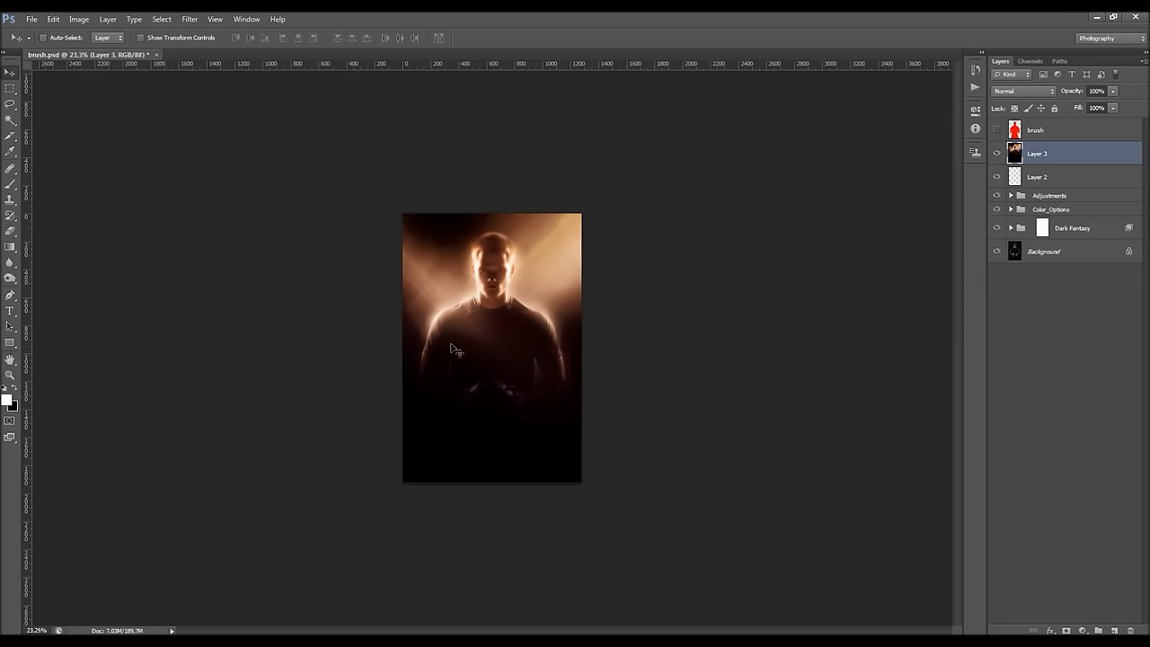
{"action": "scroll", "coordinate": [457, 396], "scroll_direction": "up", "scroll_amount": 3}
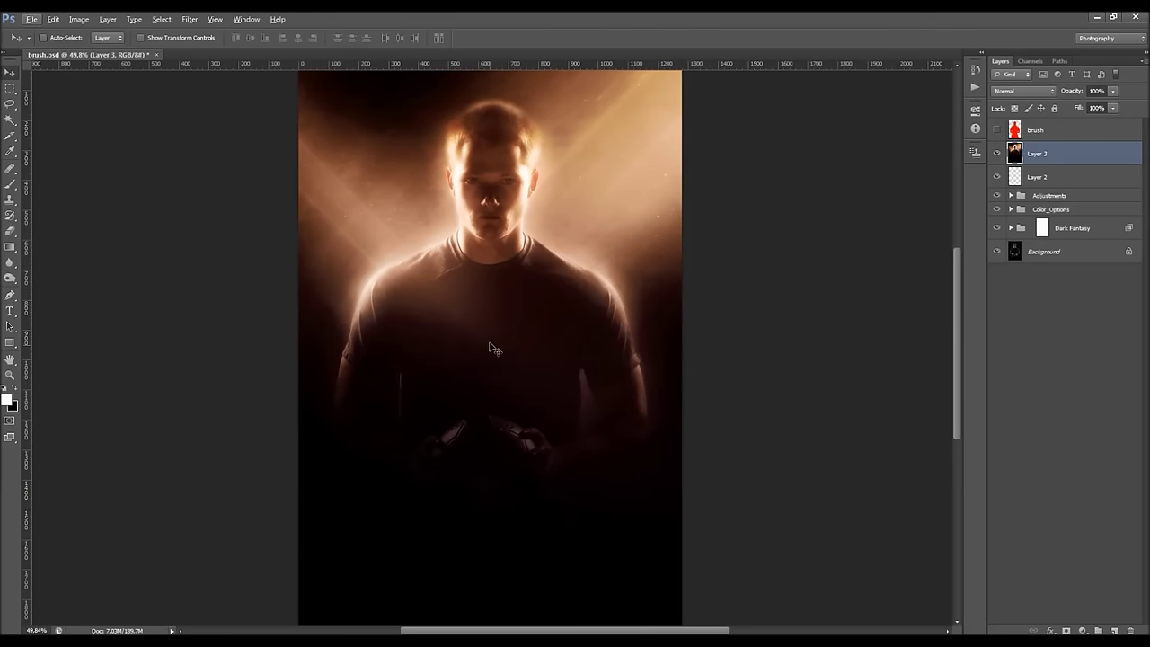
{"action": "key", "text": "e"}
{"action": "right_click", "coordinate": [490, 342]}
{"action": "key", "text": "Escape"}
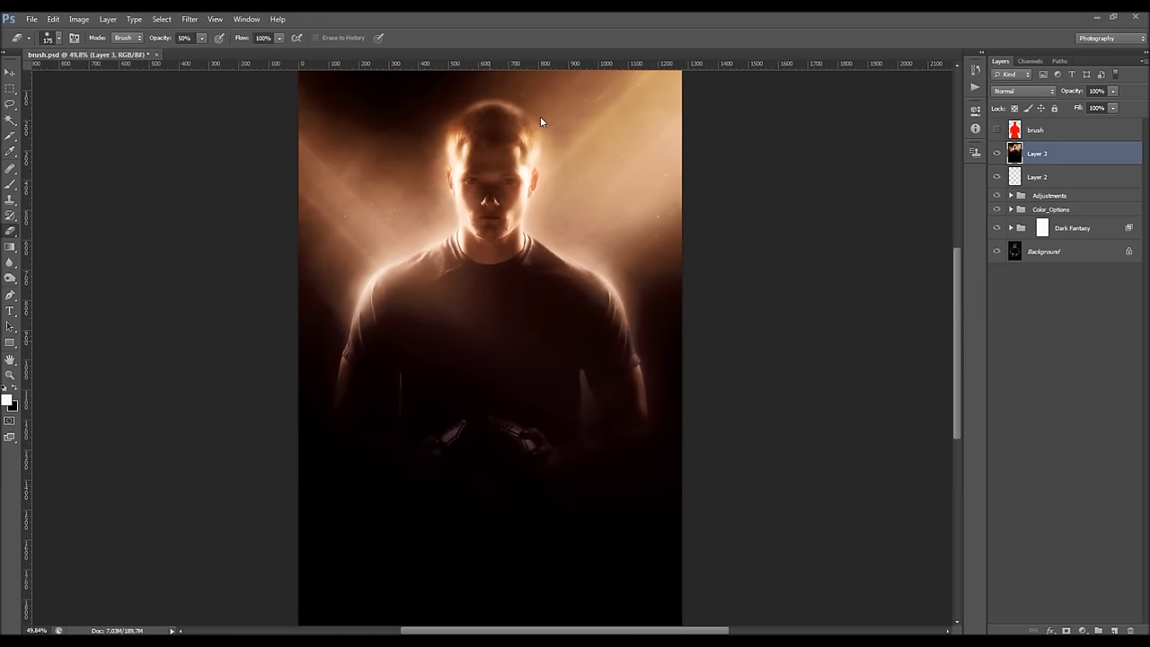
{"action": "key", "text": "z"}
{"action": "right_click", "coordinate": [494, 286]}
{"action": "key", "text": "Escape"}
{"action": "left_click", "coordinate": [521, 306]}
{"action": "scroll", "coordinate": [525, 288], "scroll_direction": "up", "scroll_amount": 3}
{"action": "key", "text": "v"}
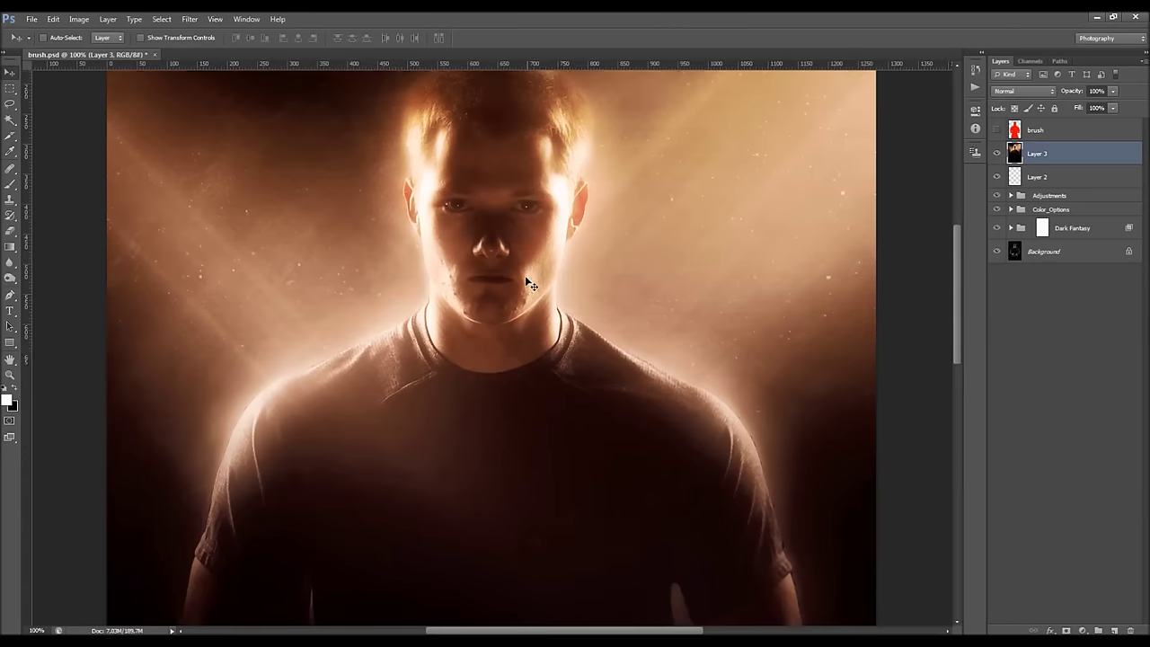
{"action": "scroll", "coordinate": [529, 277], "scroll_direction": "up", "scroll_amount": 3}
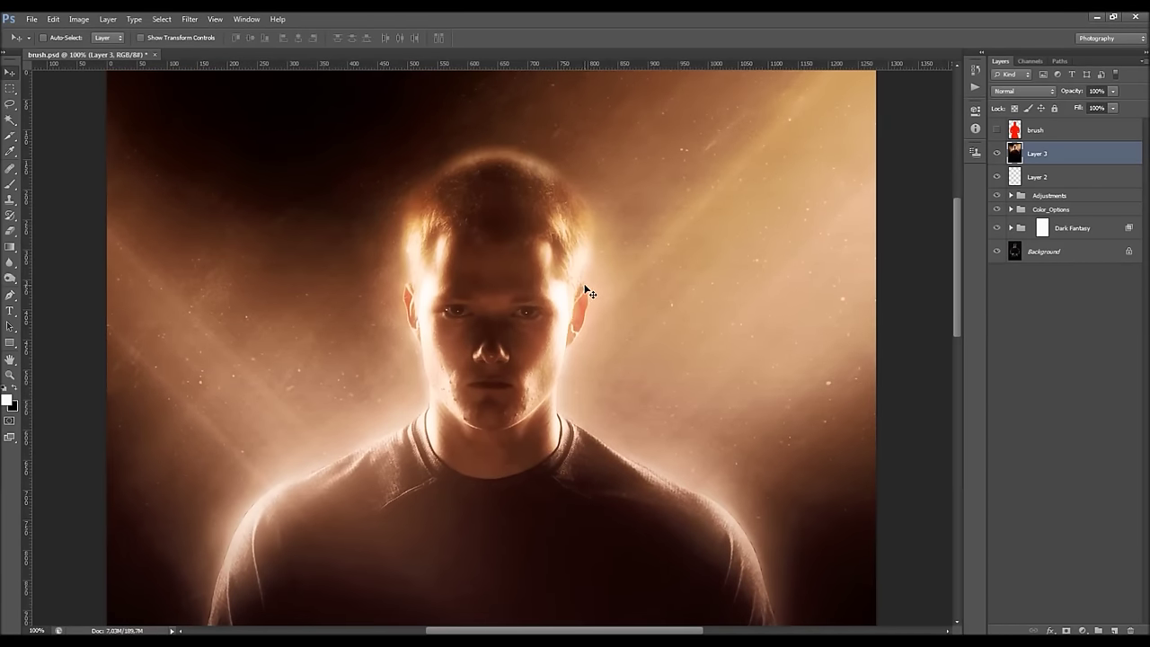
{"action": "scroll", "coordinate": [589, 293], "scroll_direction": "down", "scroll_amount": 5}
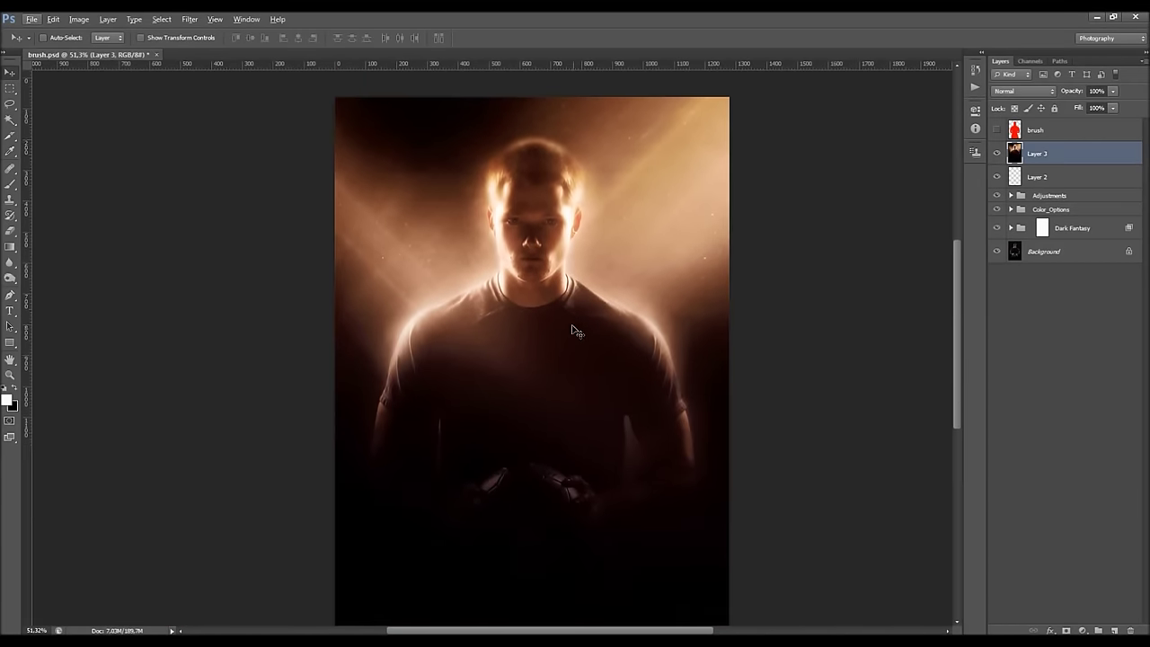
{"action": "scroll", "coordinate": [582, 324], "scroll_direction": "down", "scroll_amount": 2}
{"action": "scroll", "coordinate": [491, 300], "scroll_direction": "up", "scroll_amount": 2}
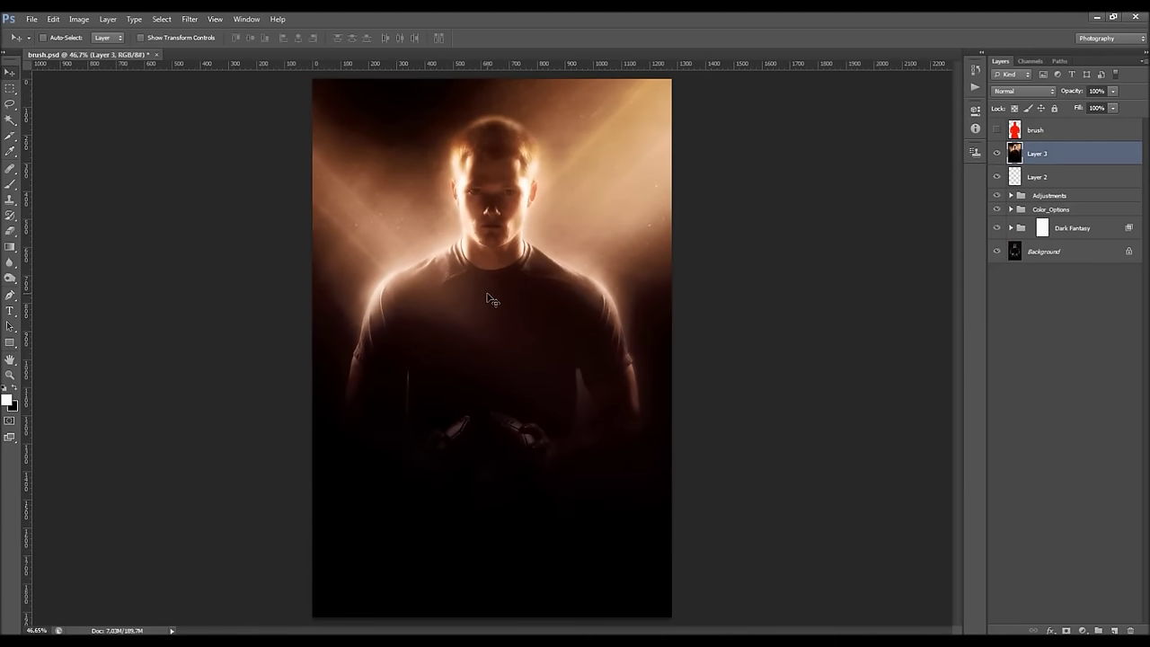